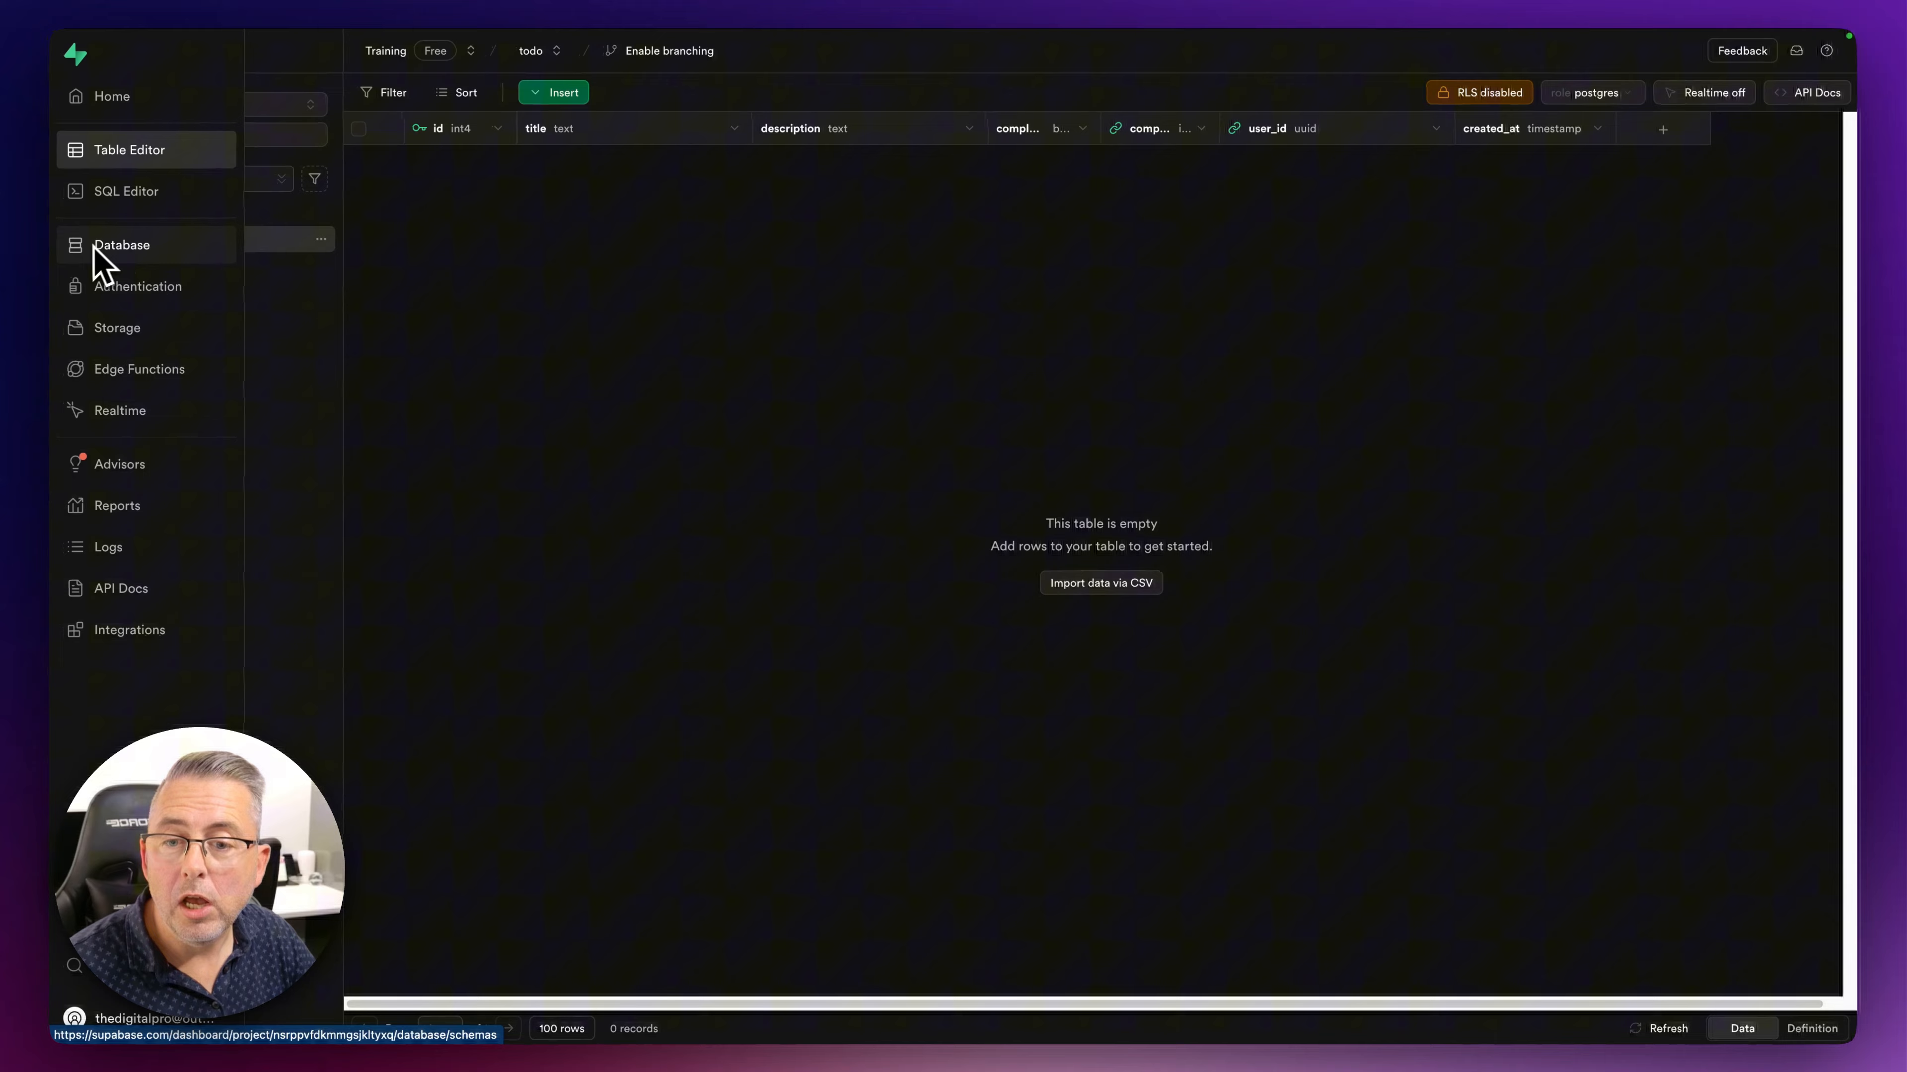
- Run ALTER TABLE todos ENABLE ROW LEVEL SECURITY in the SQL Editor, then view the todos table data
click(113, 194)
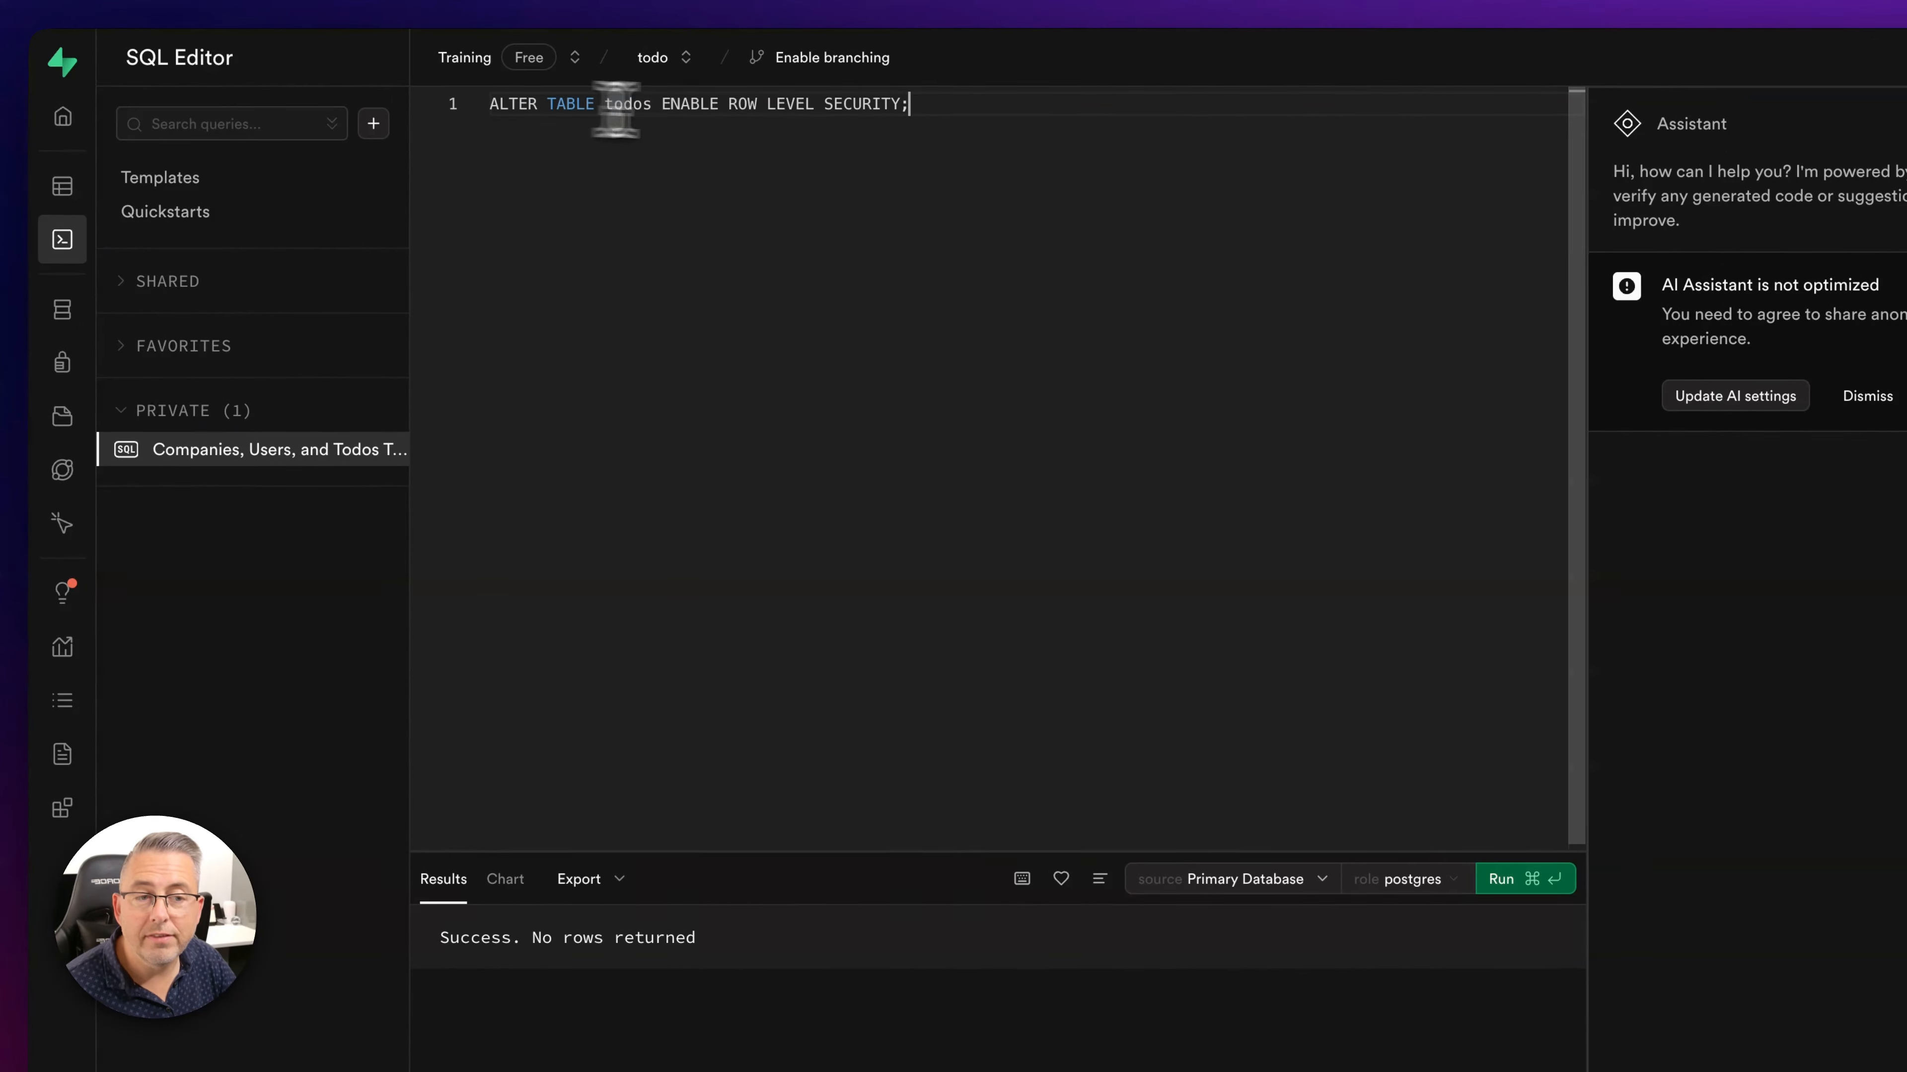
drag(924, 109, 455, 96)
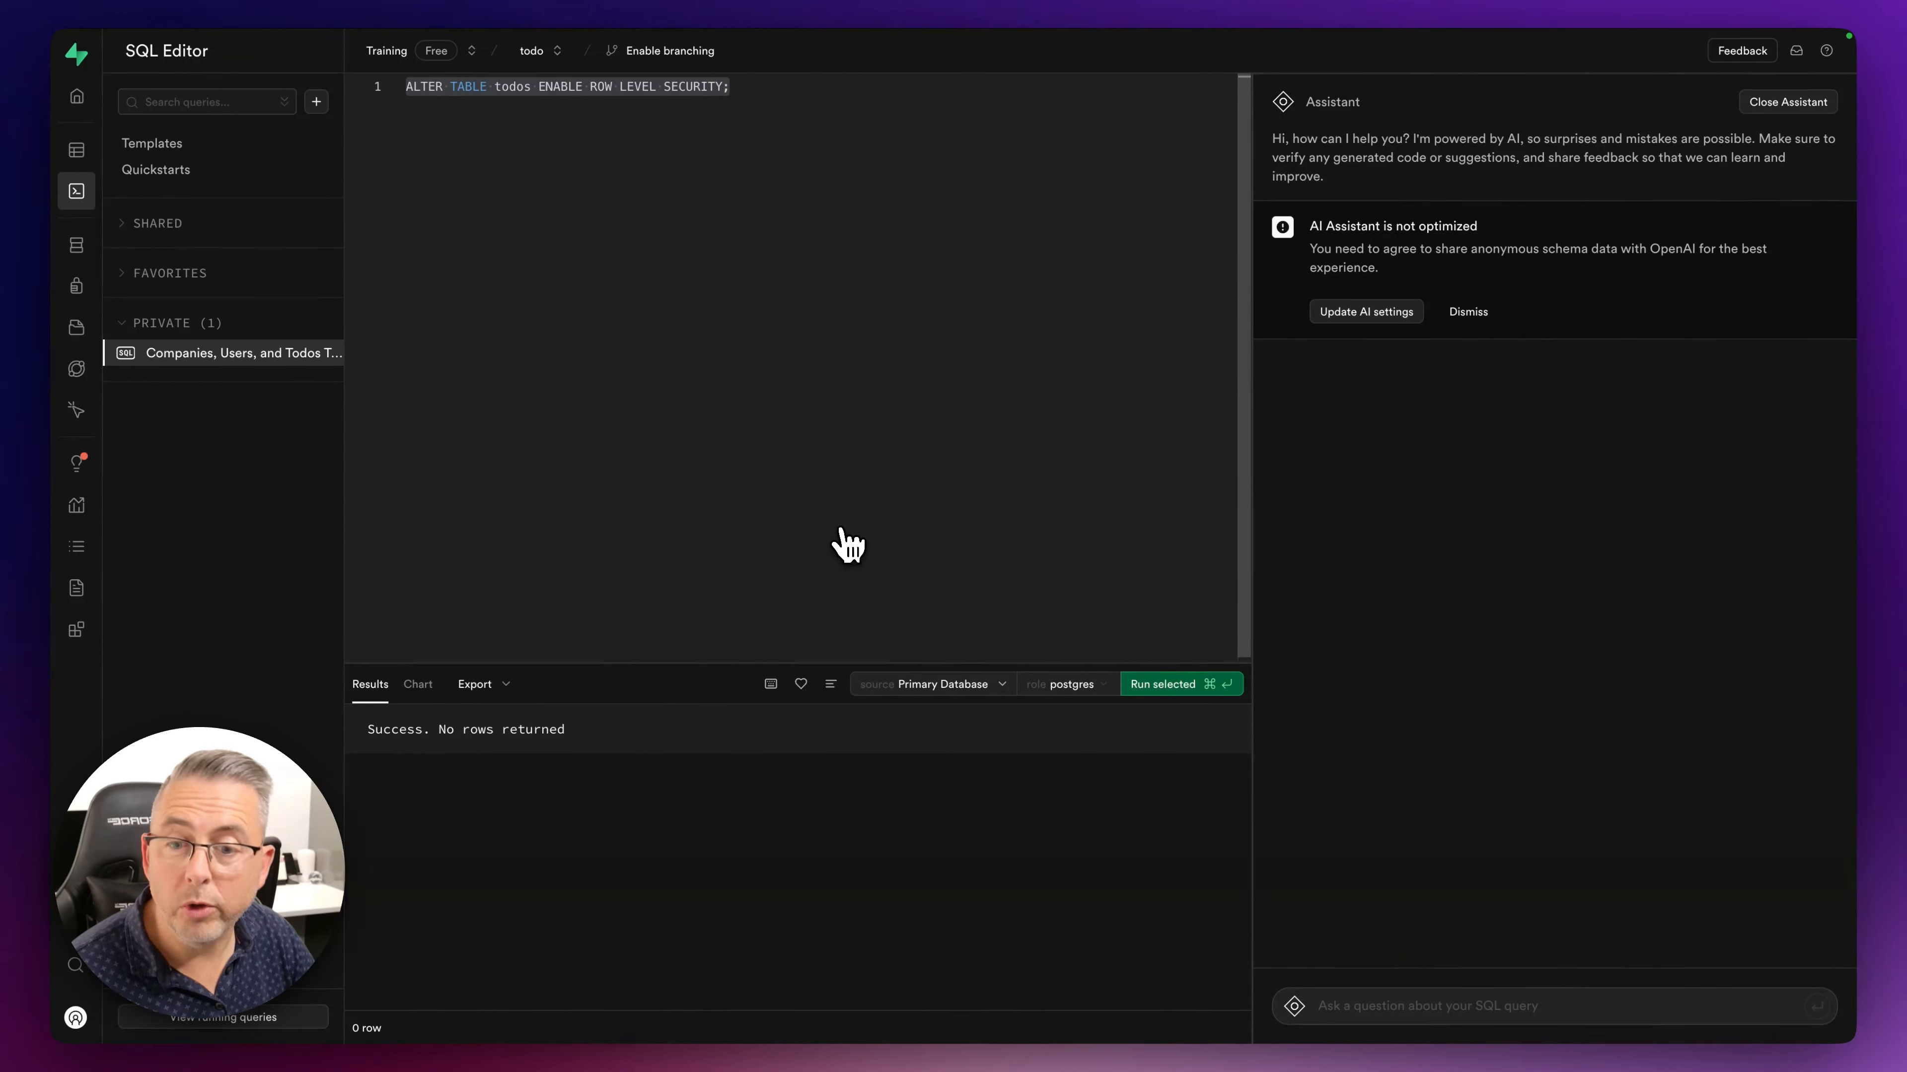
click(77, 150)
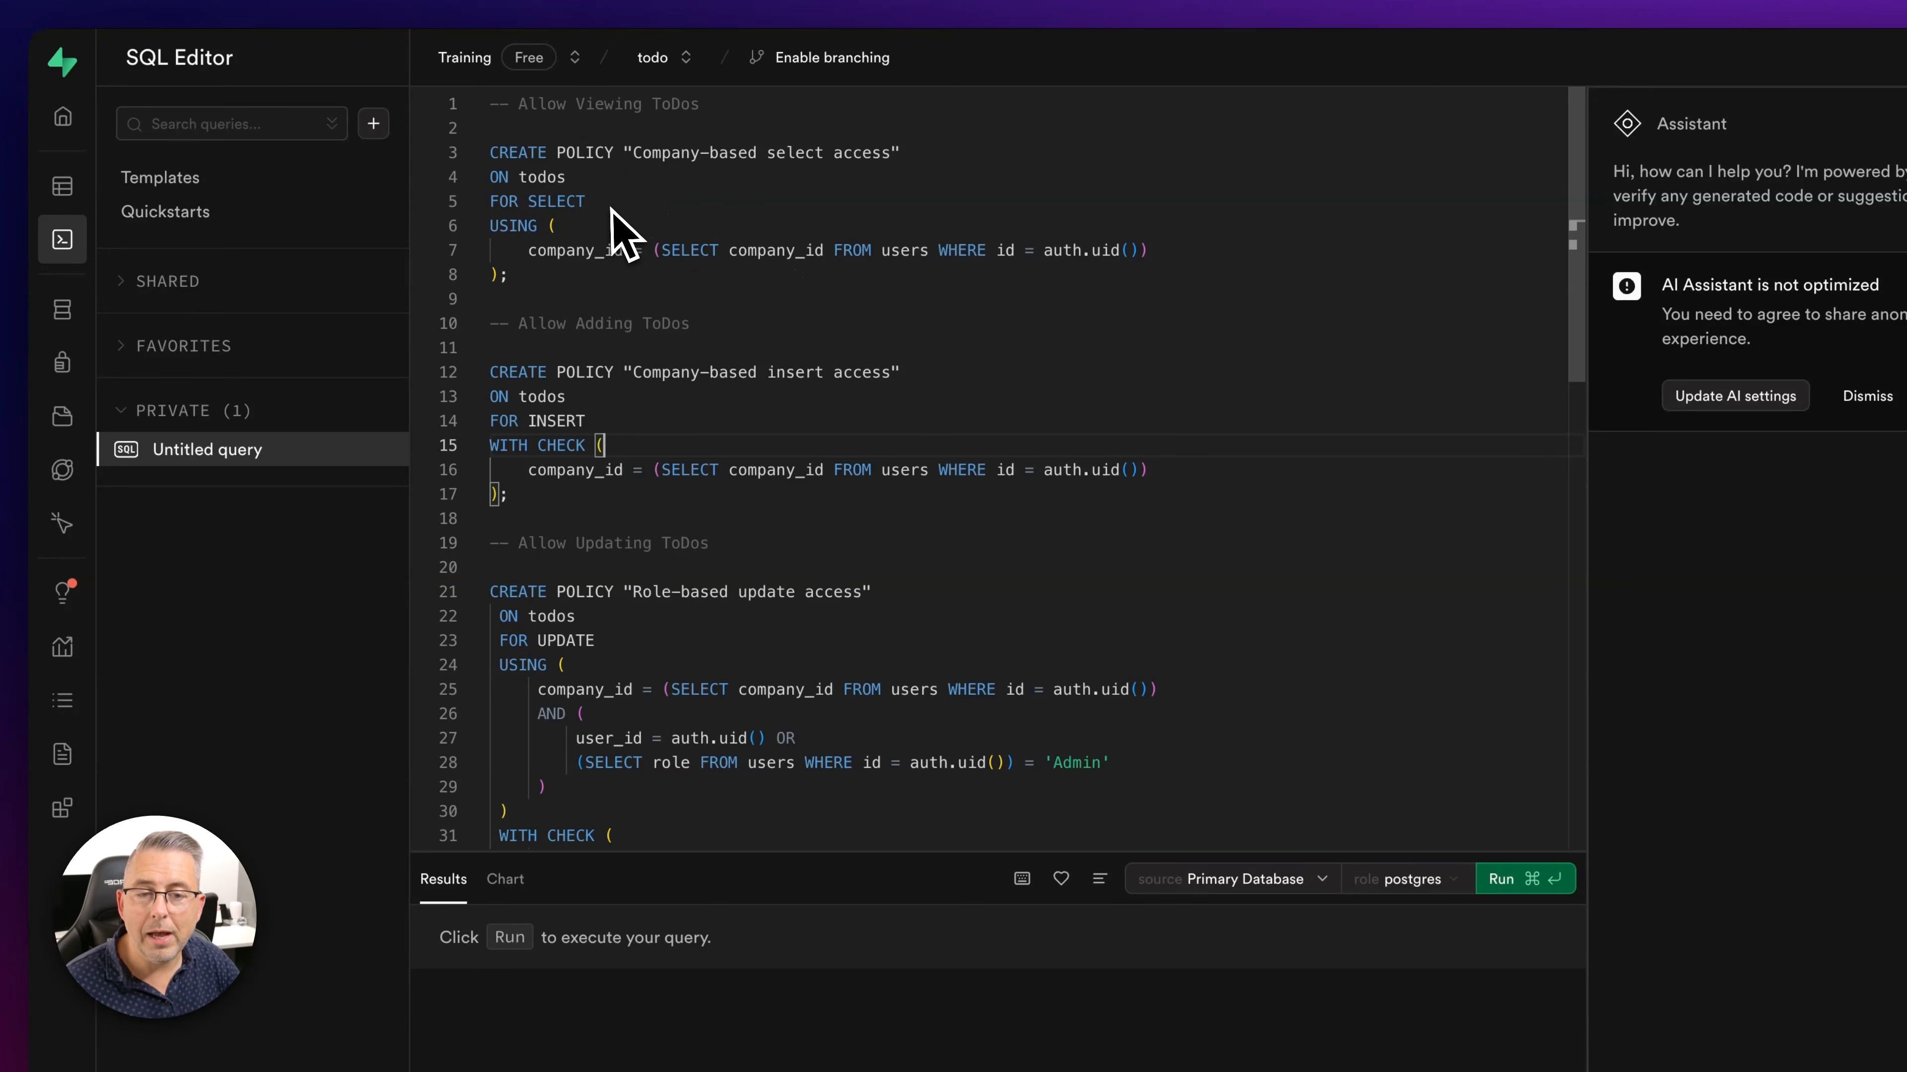
double_click(594, 204)
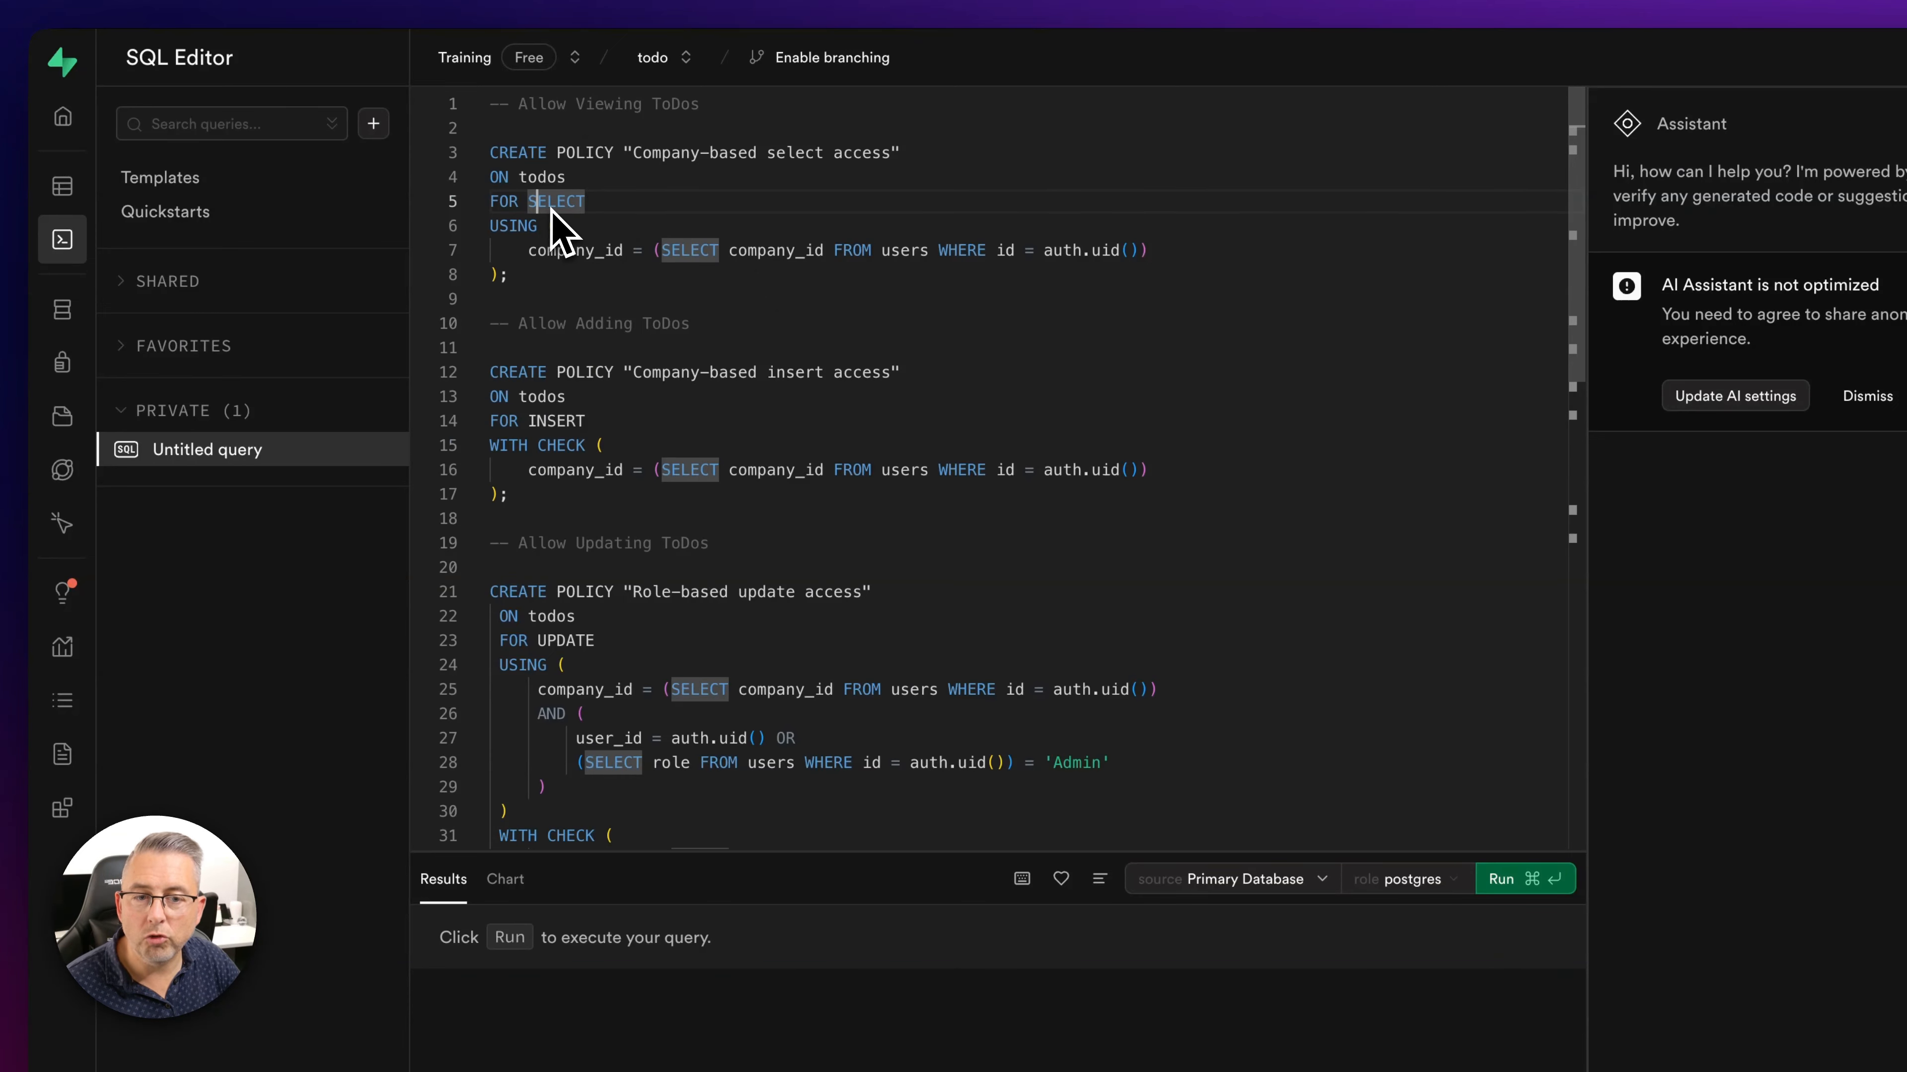
double_click(546, 180)
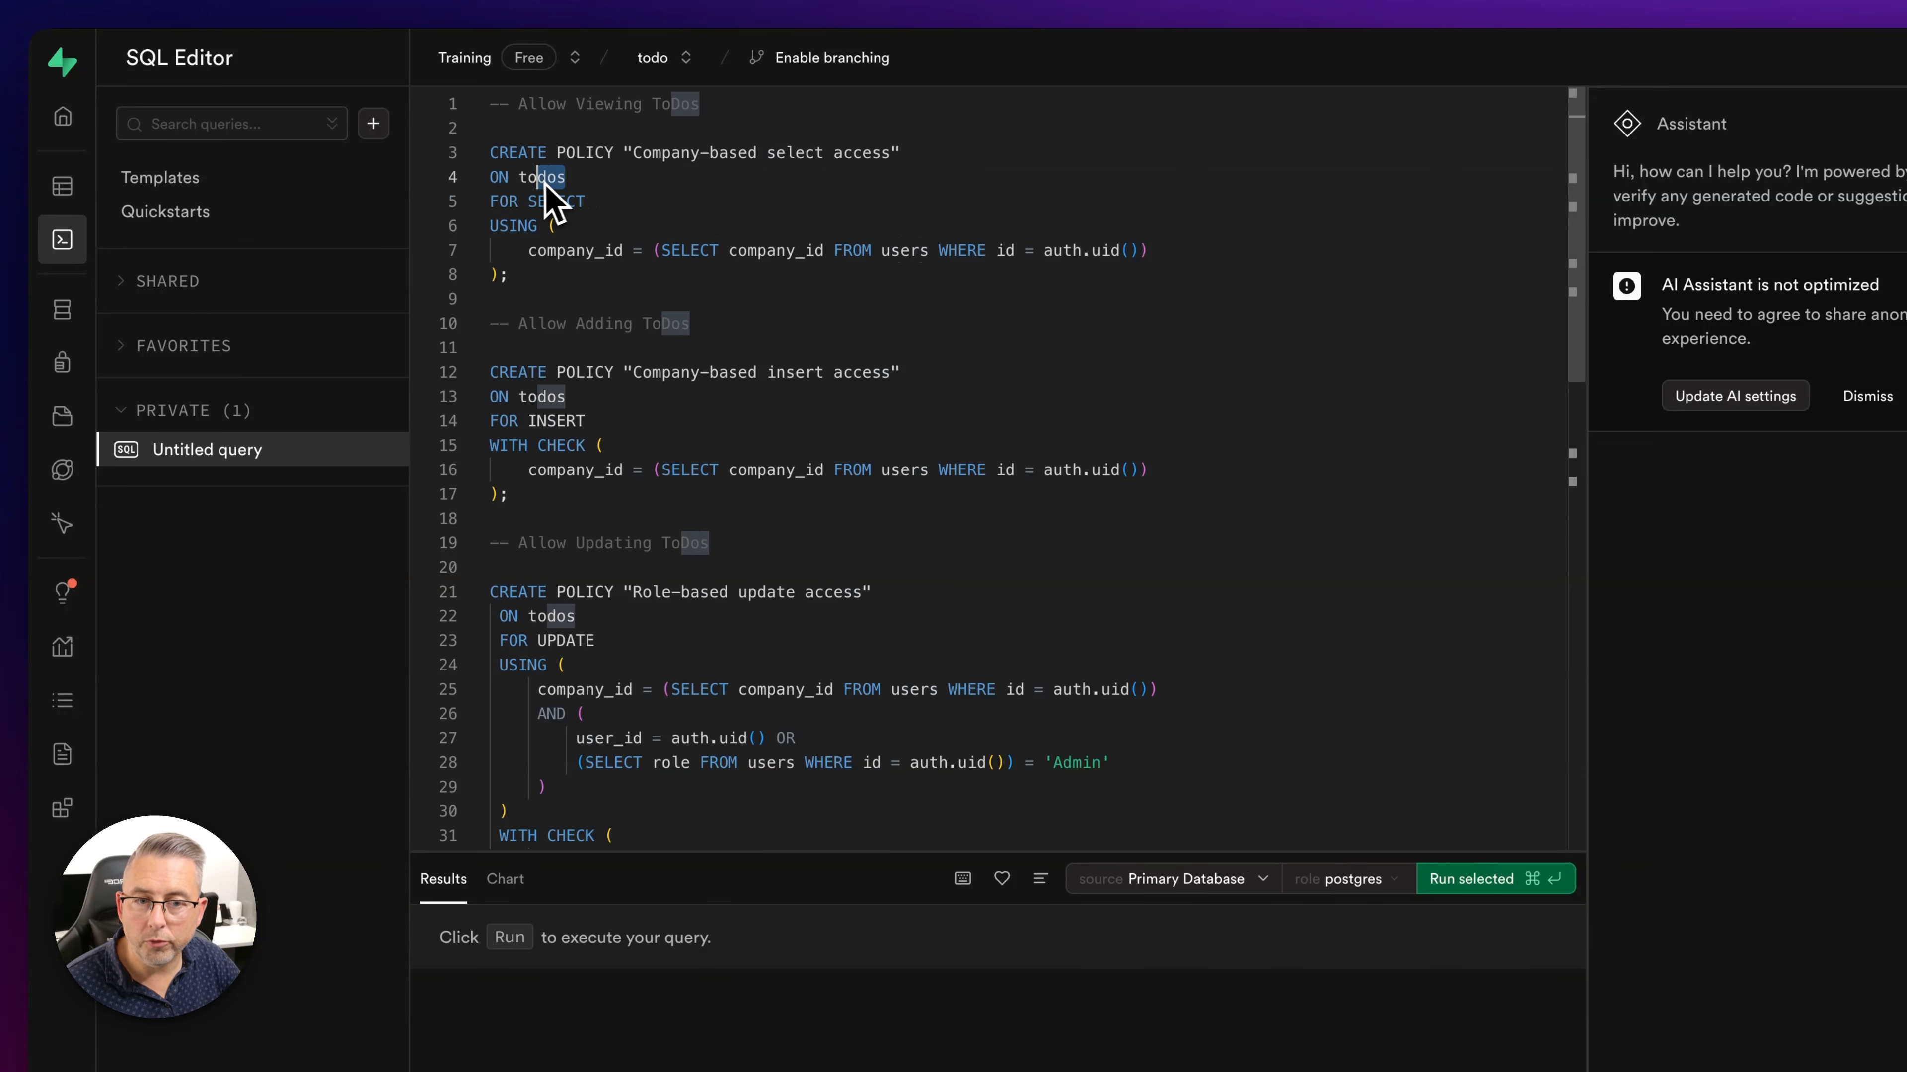
drag(586, 201, 568, 205)
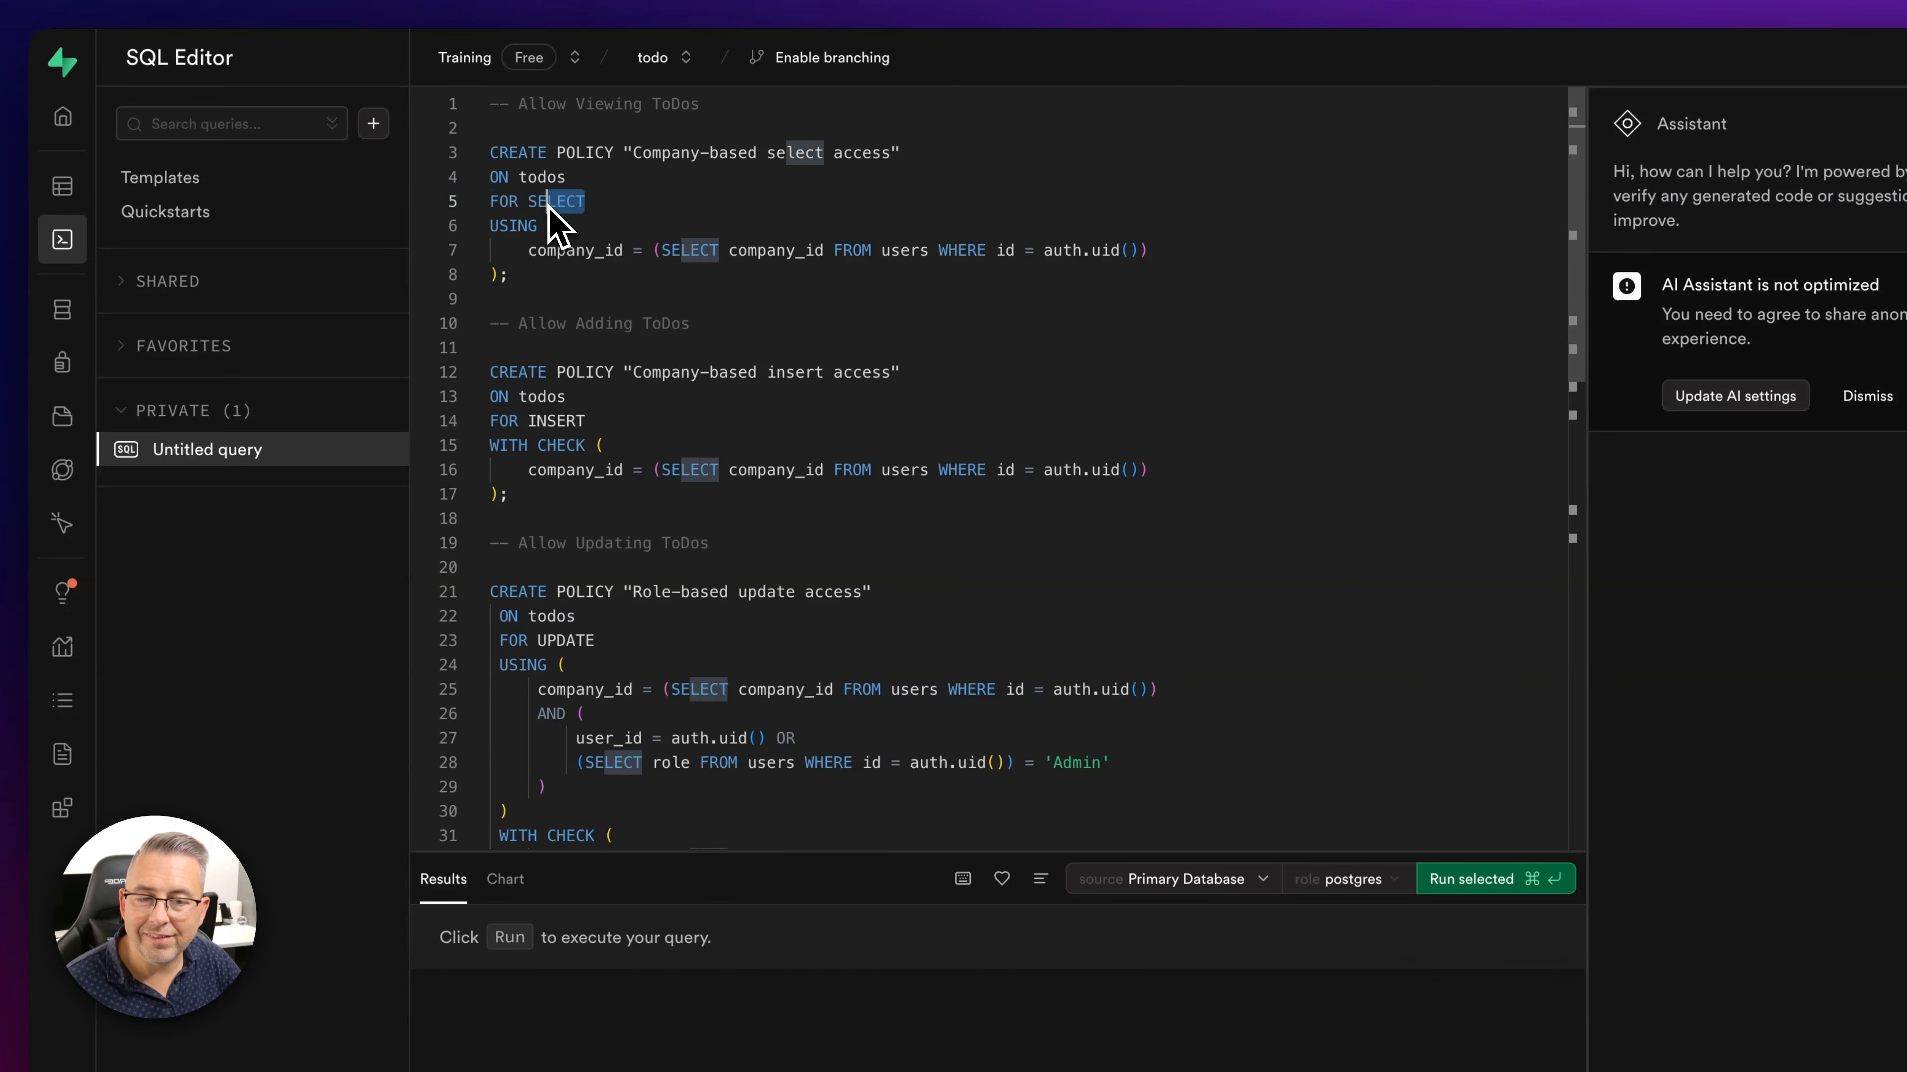
double_click(563, 202)
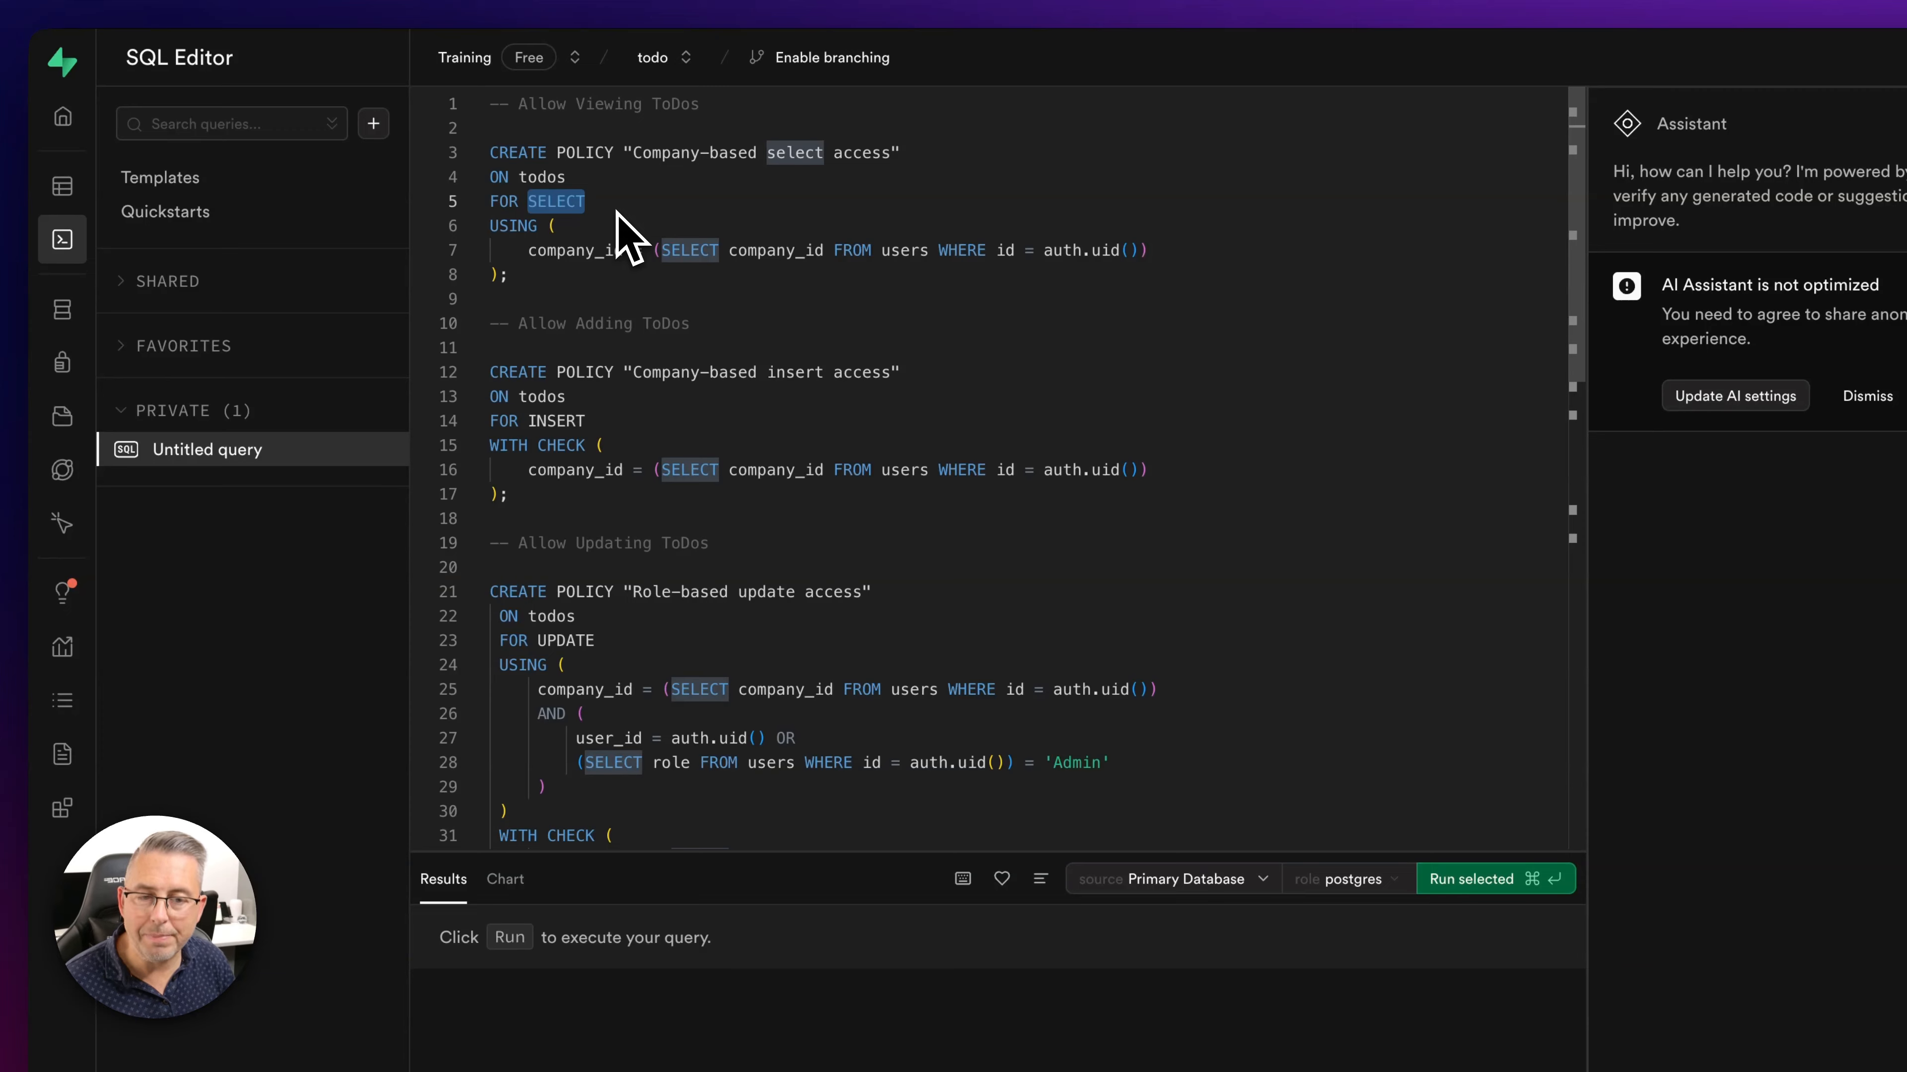
double_click(559, 422)
double_click(565, 640)
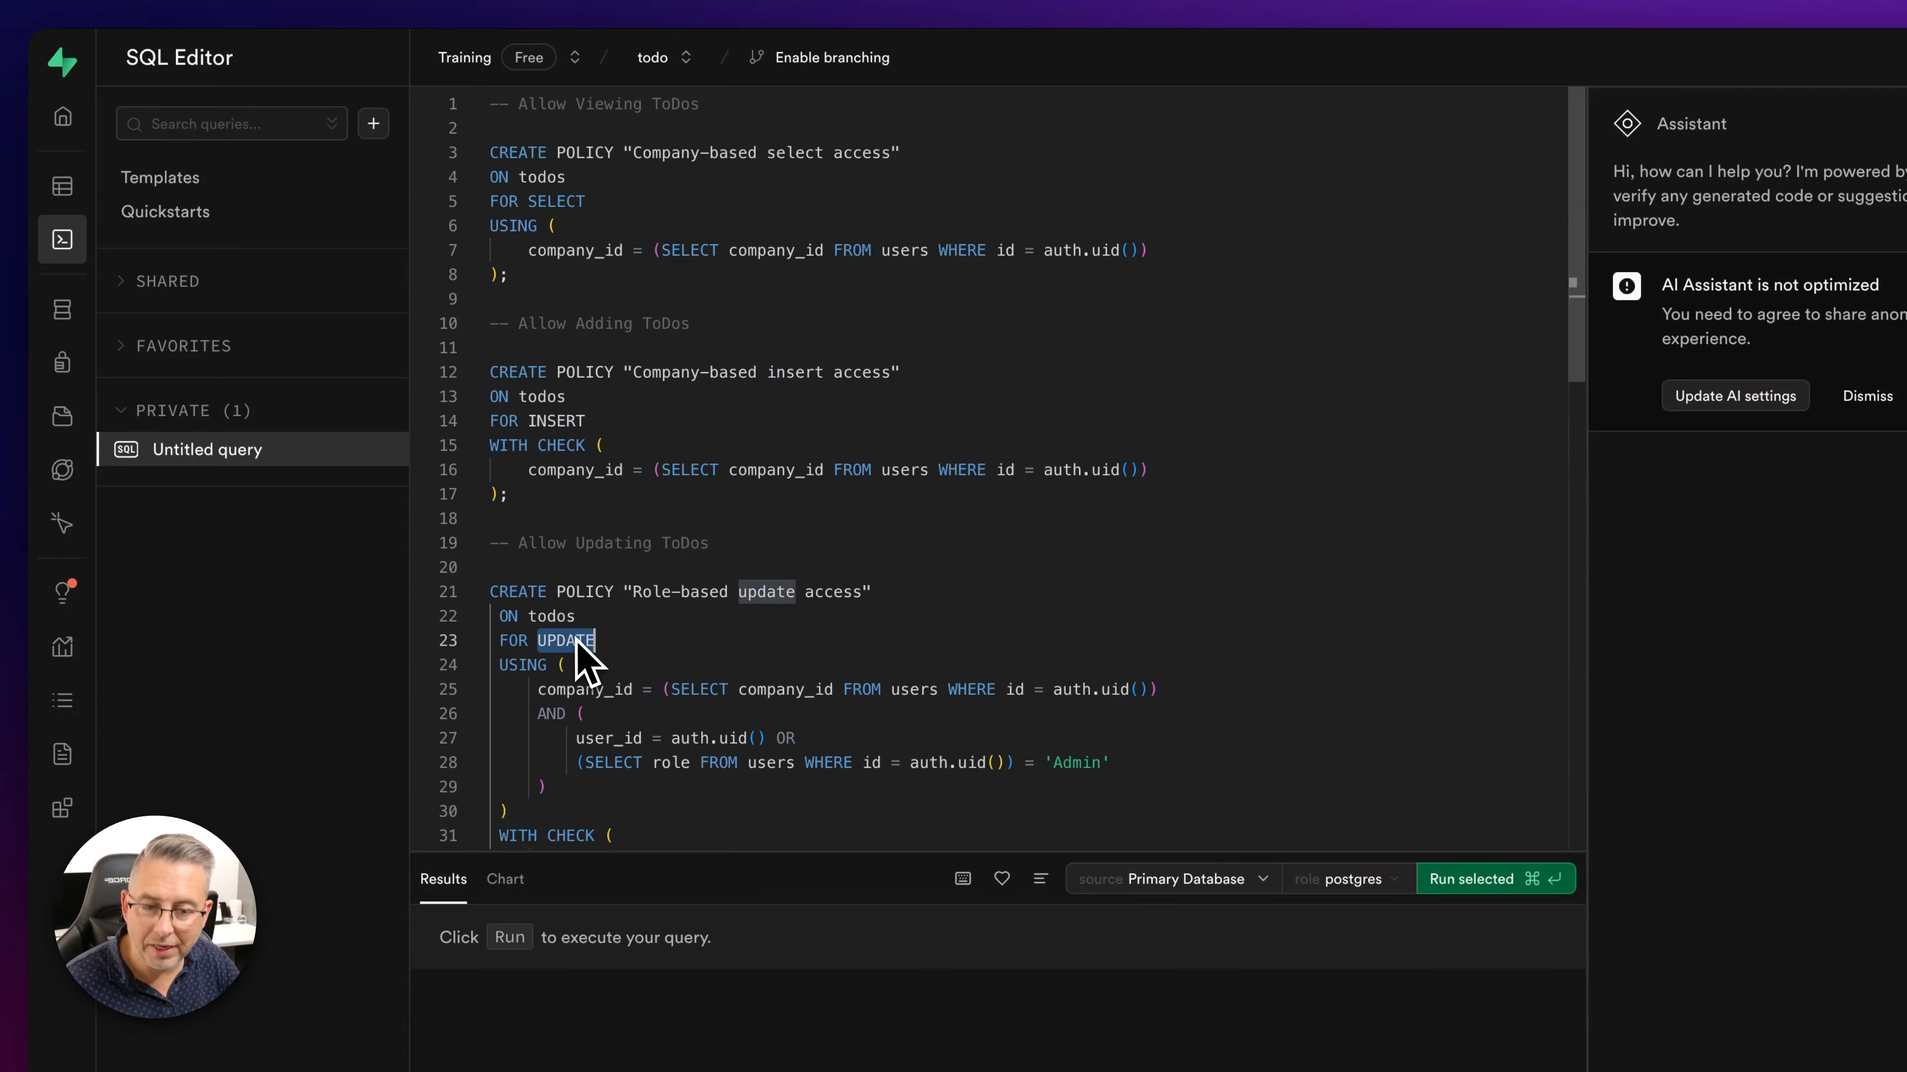
scroll(694, 642, down, 10)
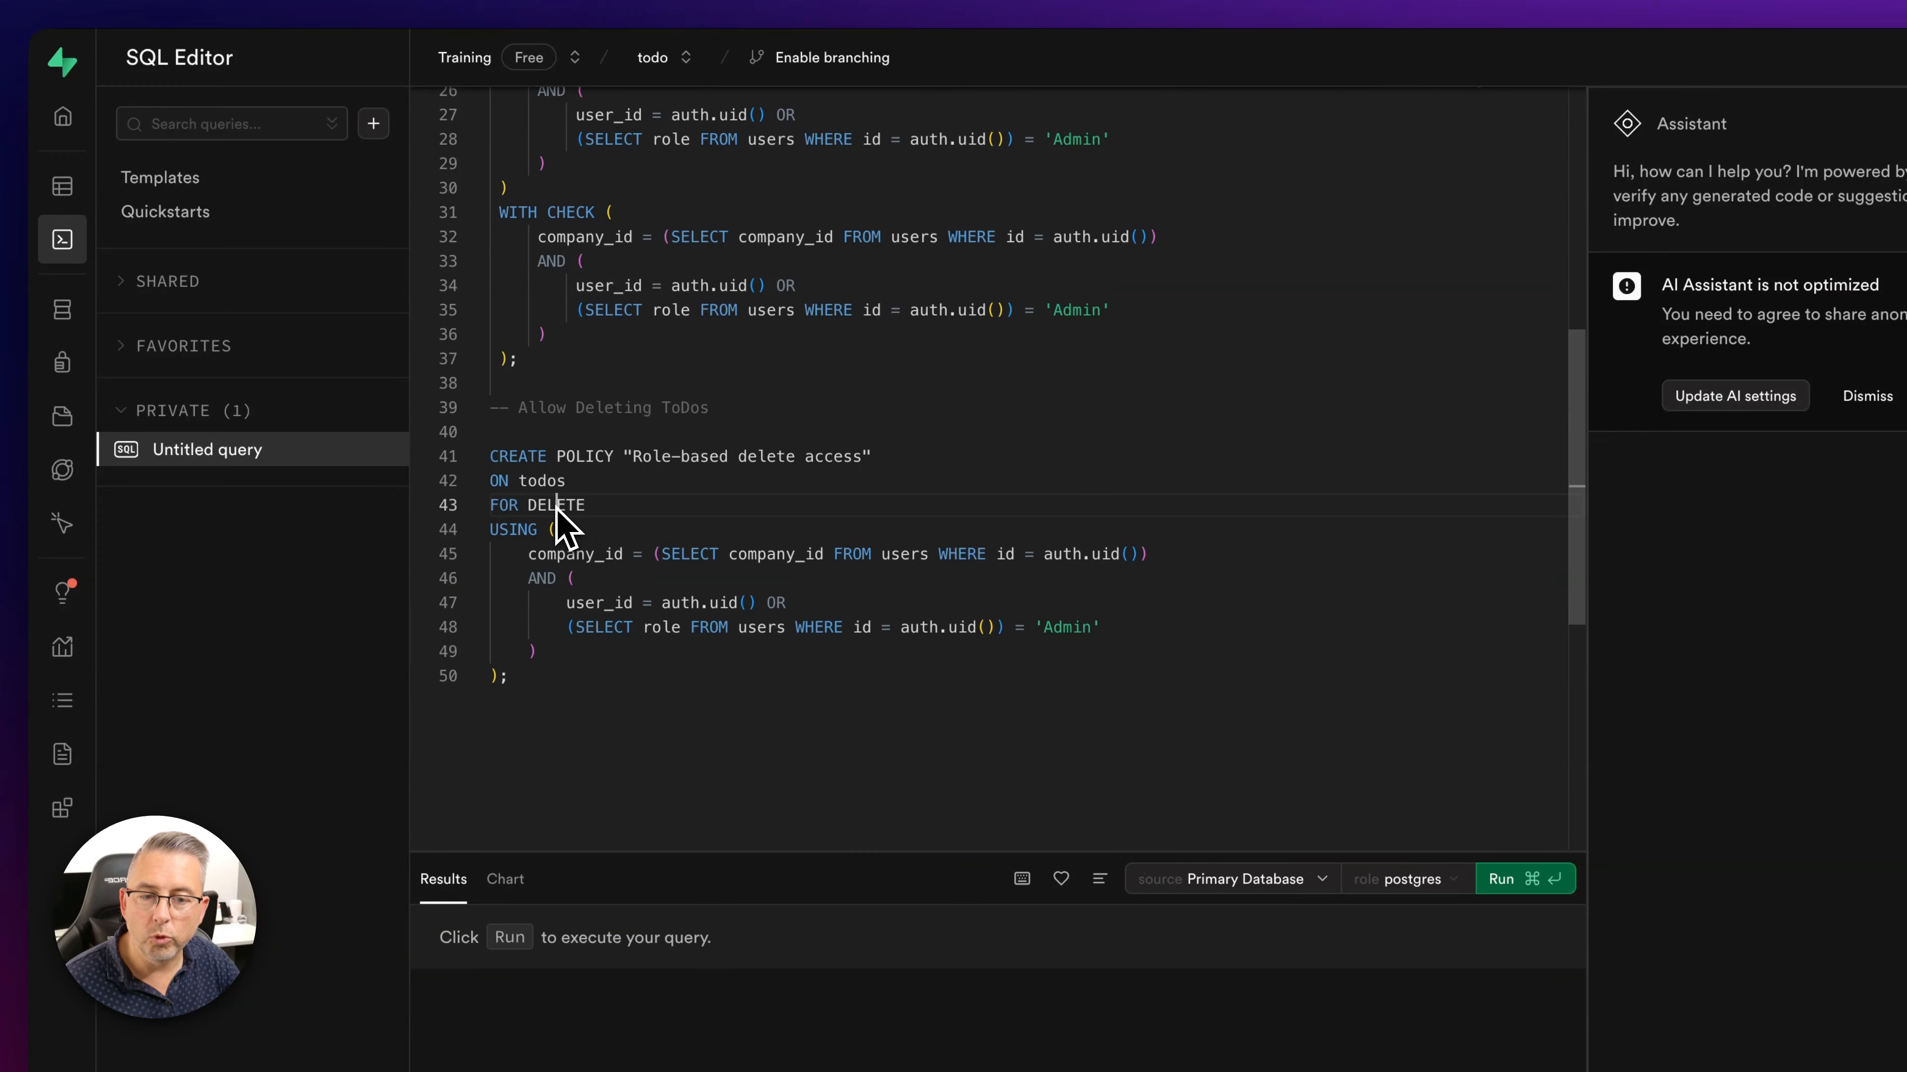
double_click(557, 504)
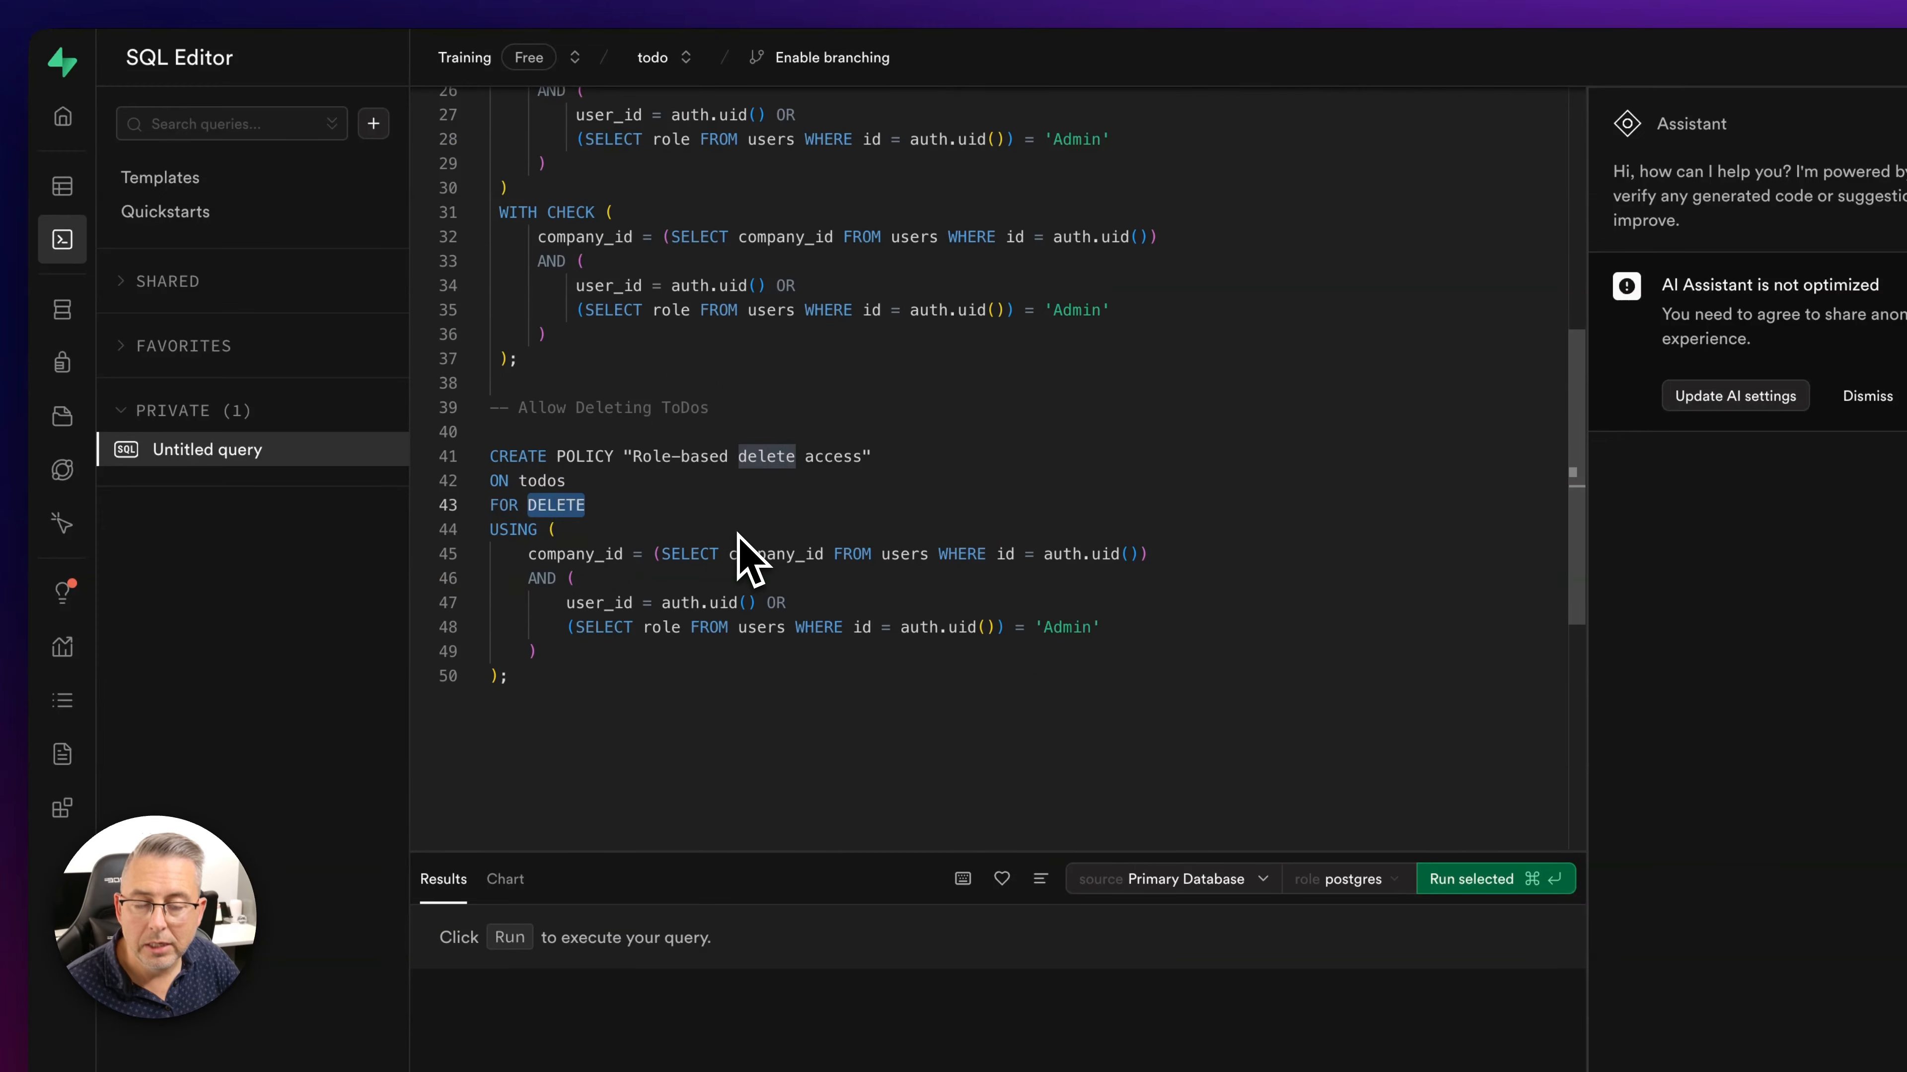
scroll(737, 554, up, 10)
click(600, 278)
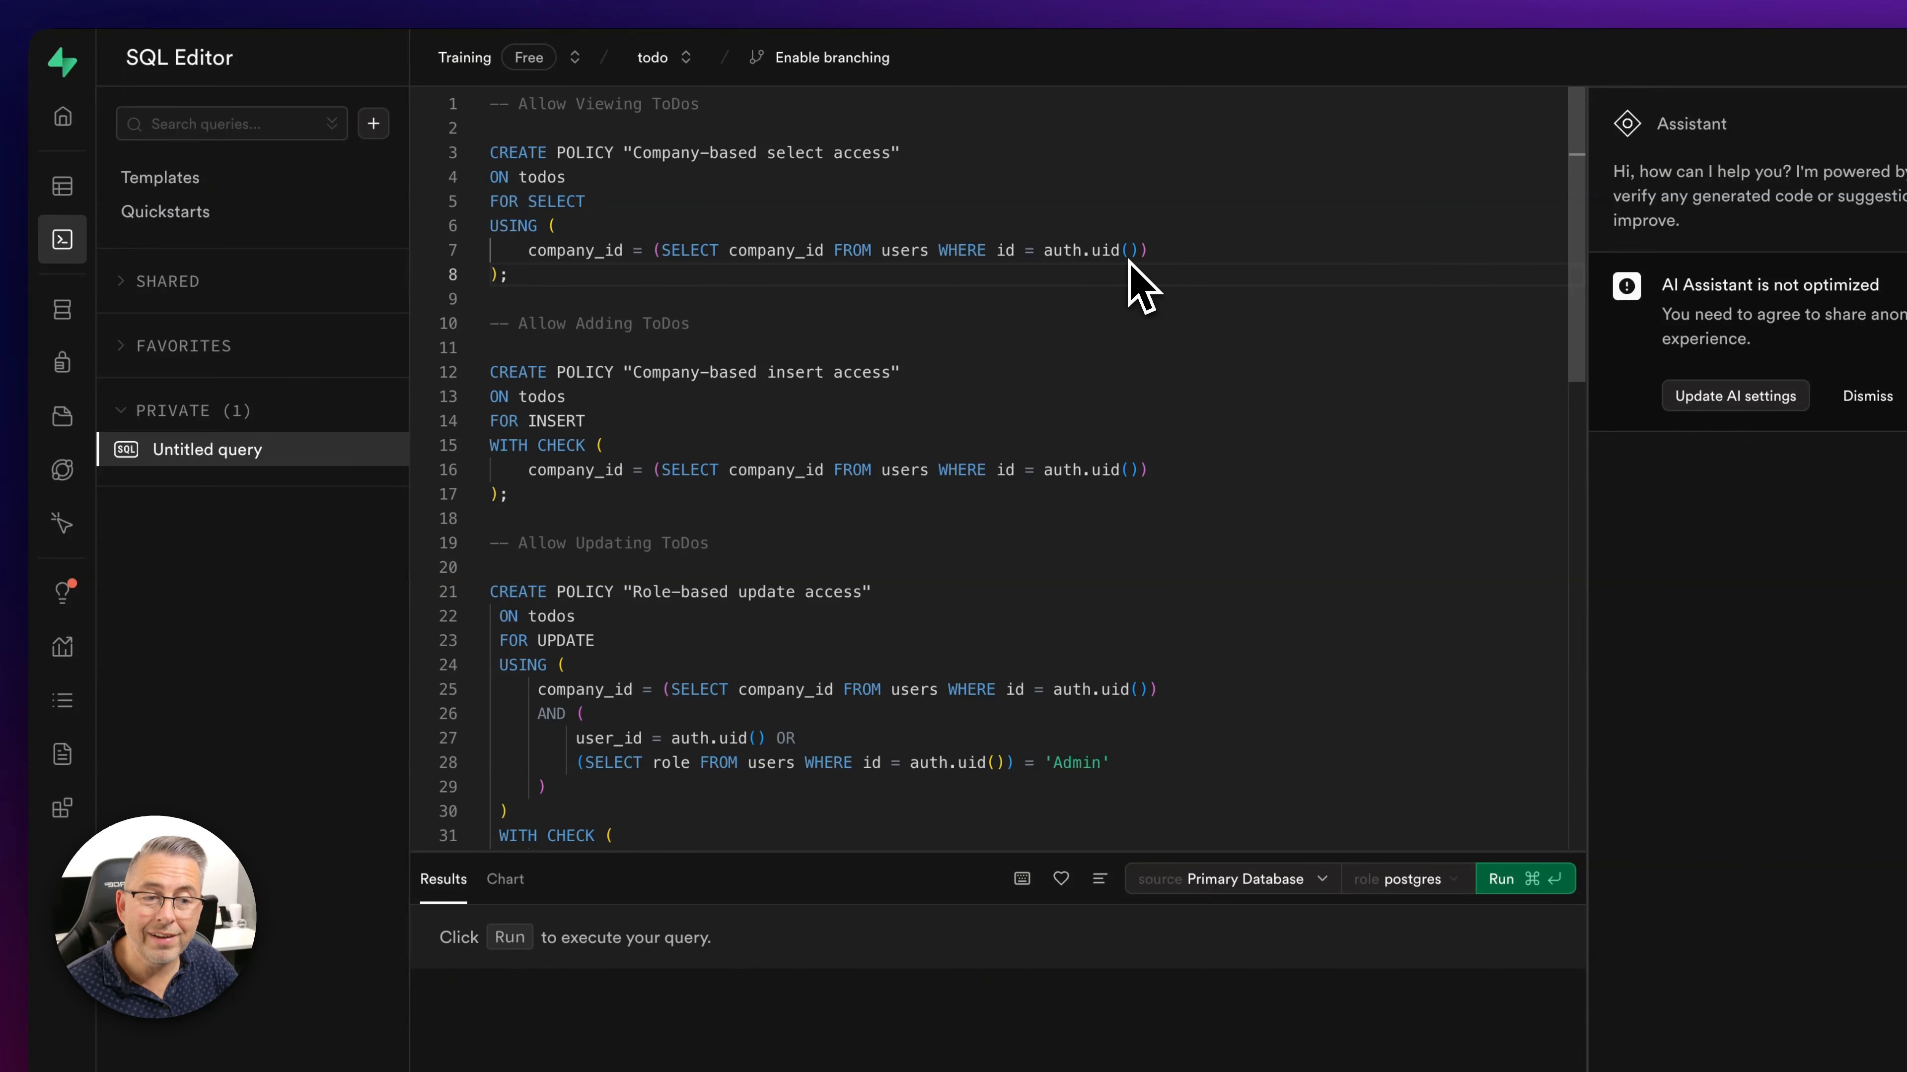
double_click(1006, 252)
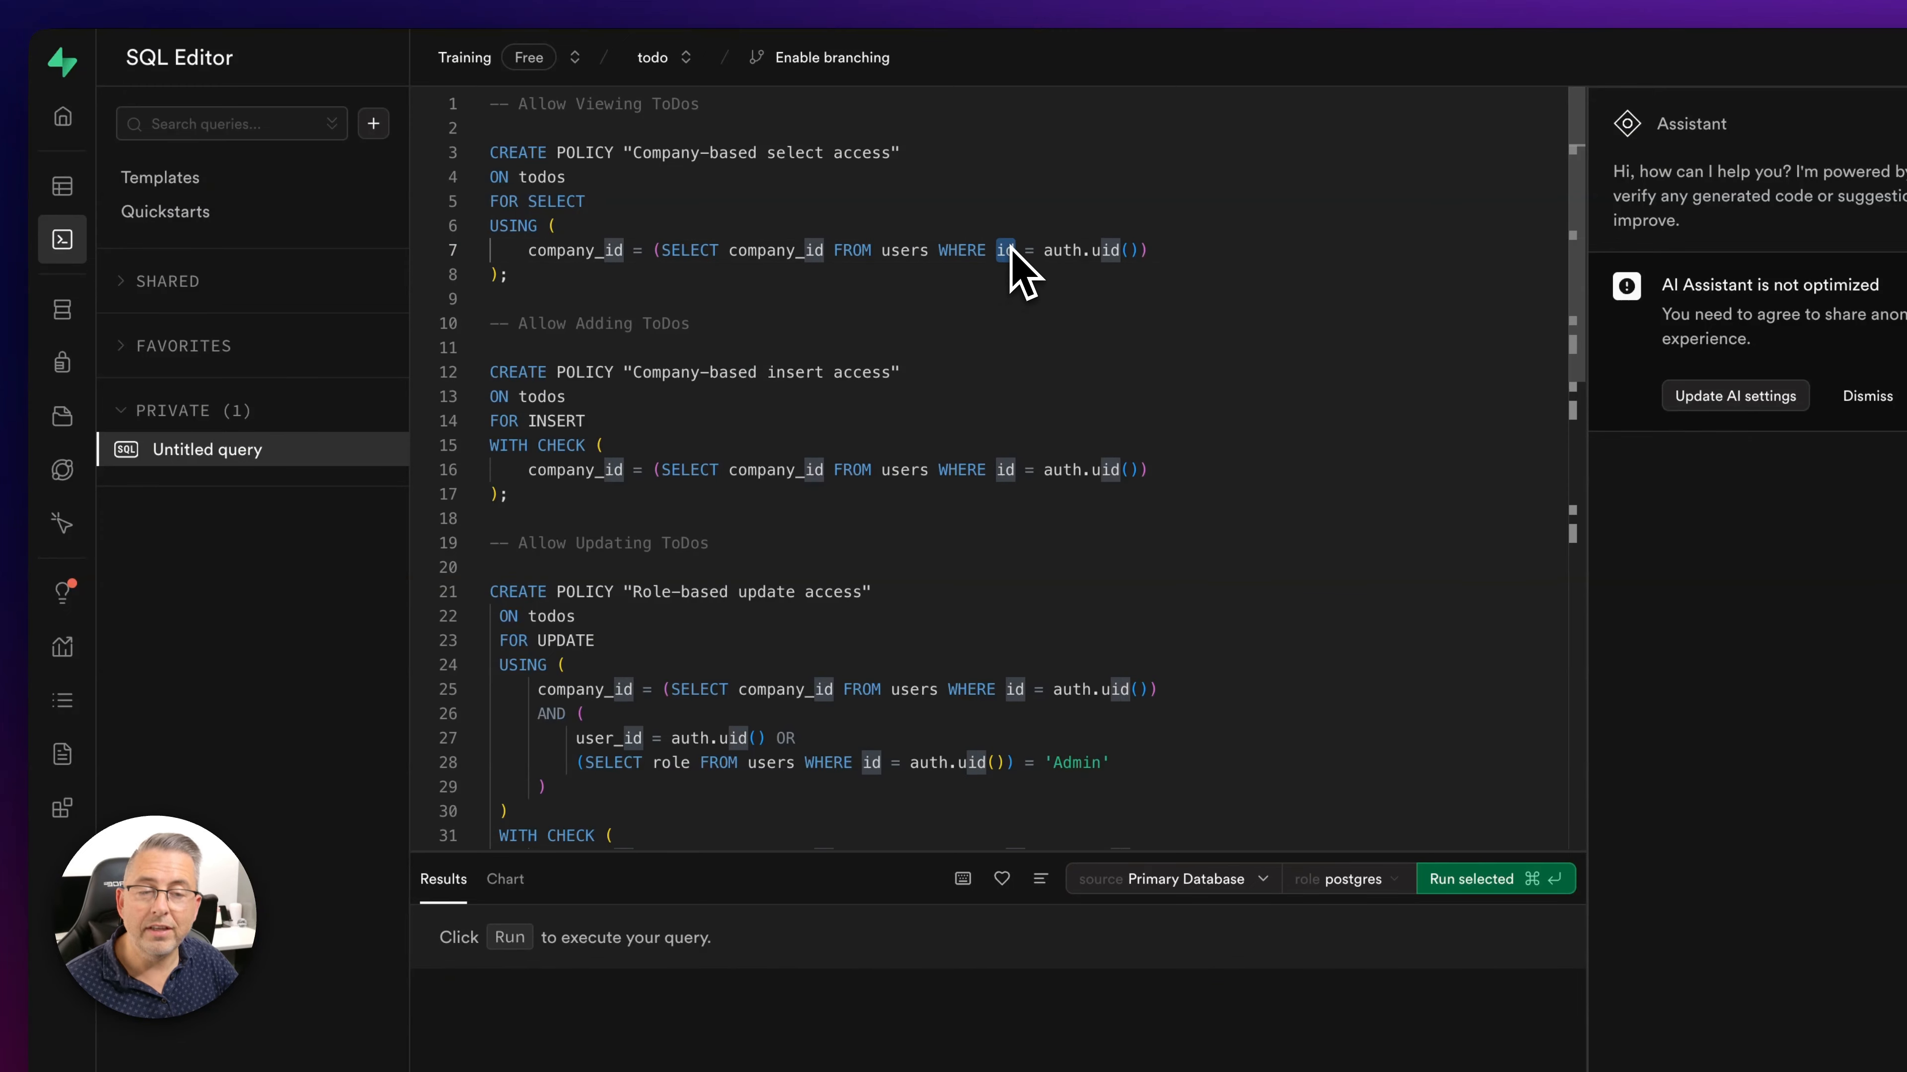
key(Up)
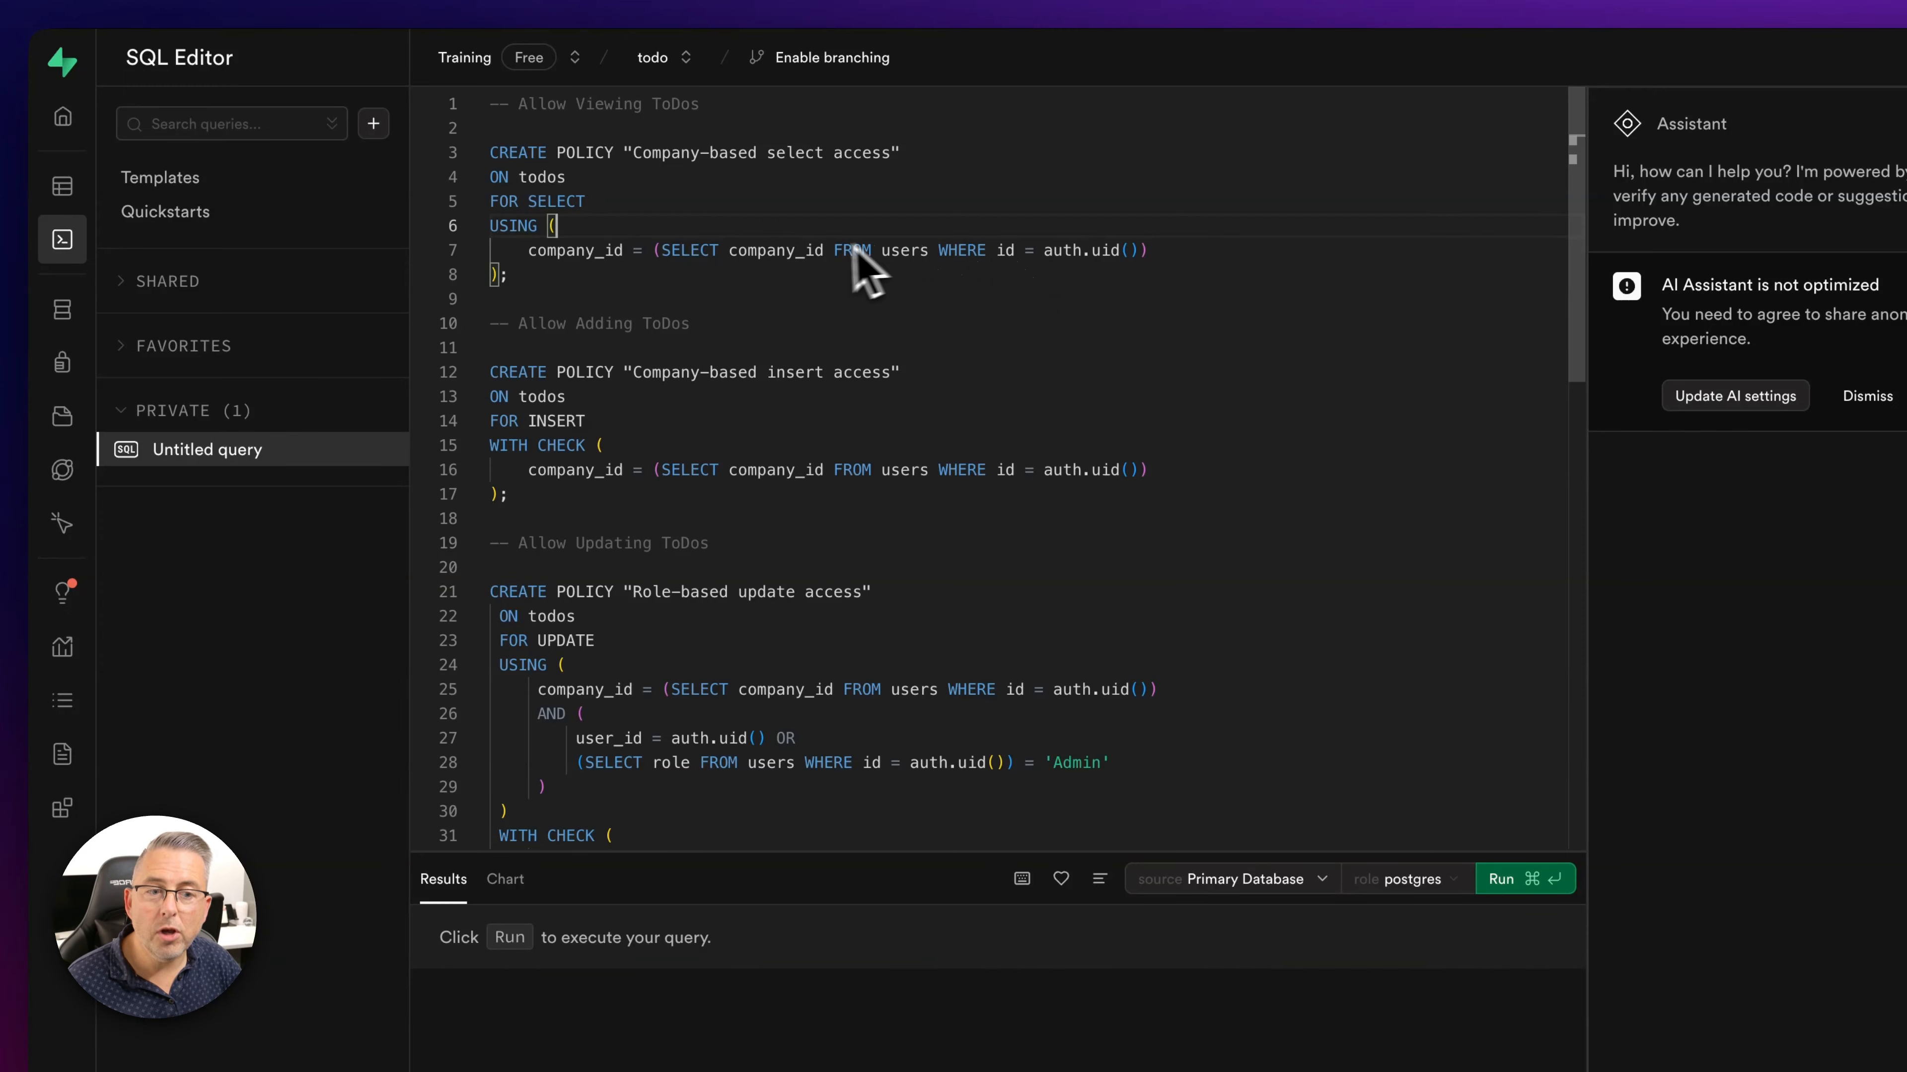
drag(825, 251, 730, 257)
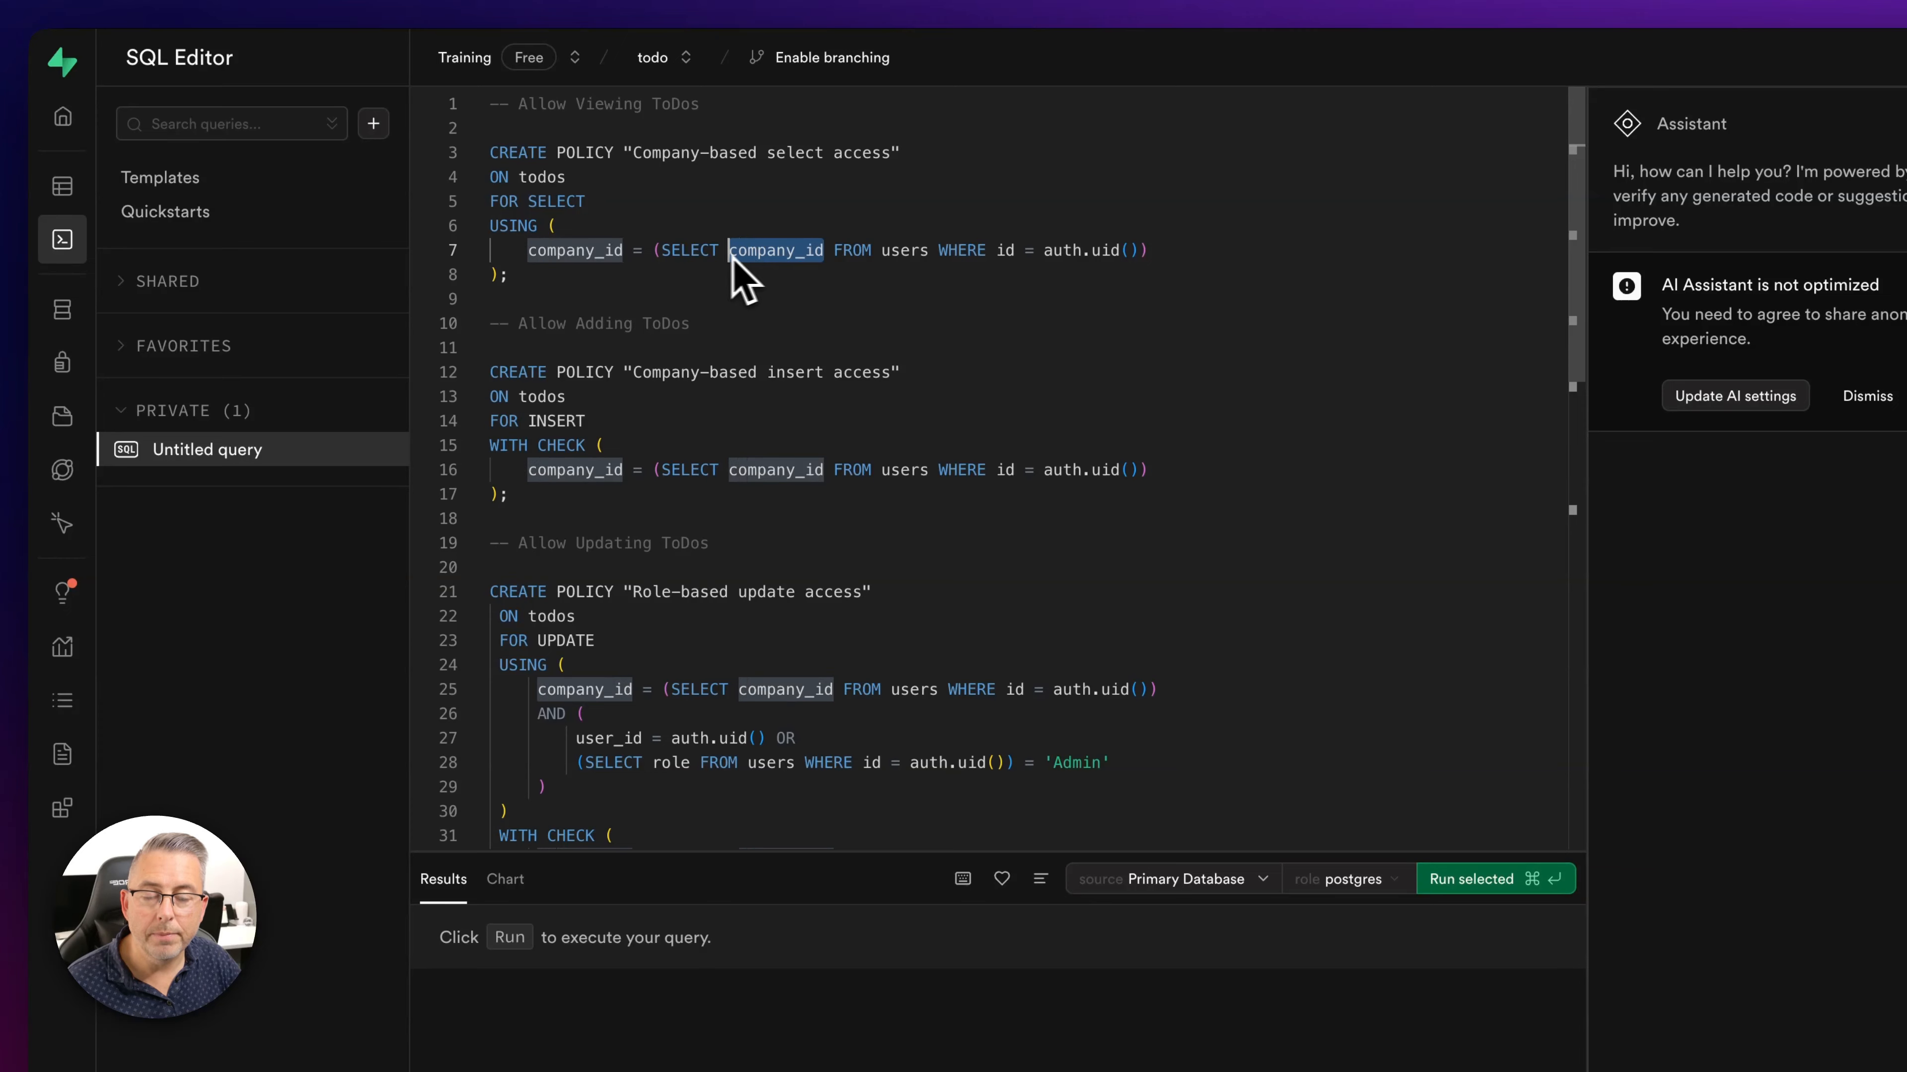
click(786, 230)
drag(528, 252, 601, 260)
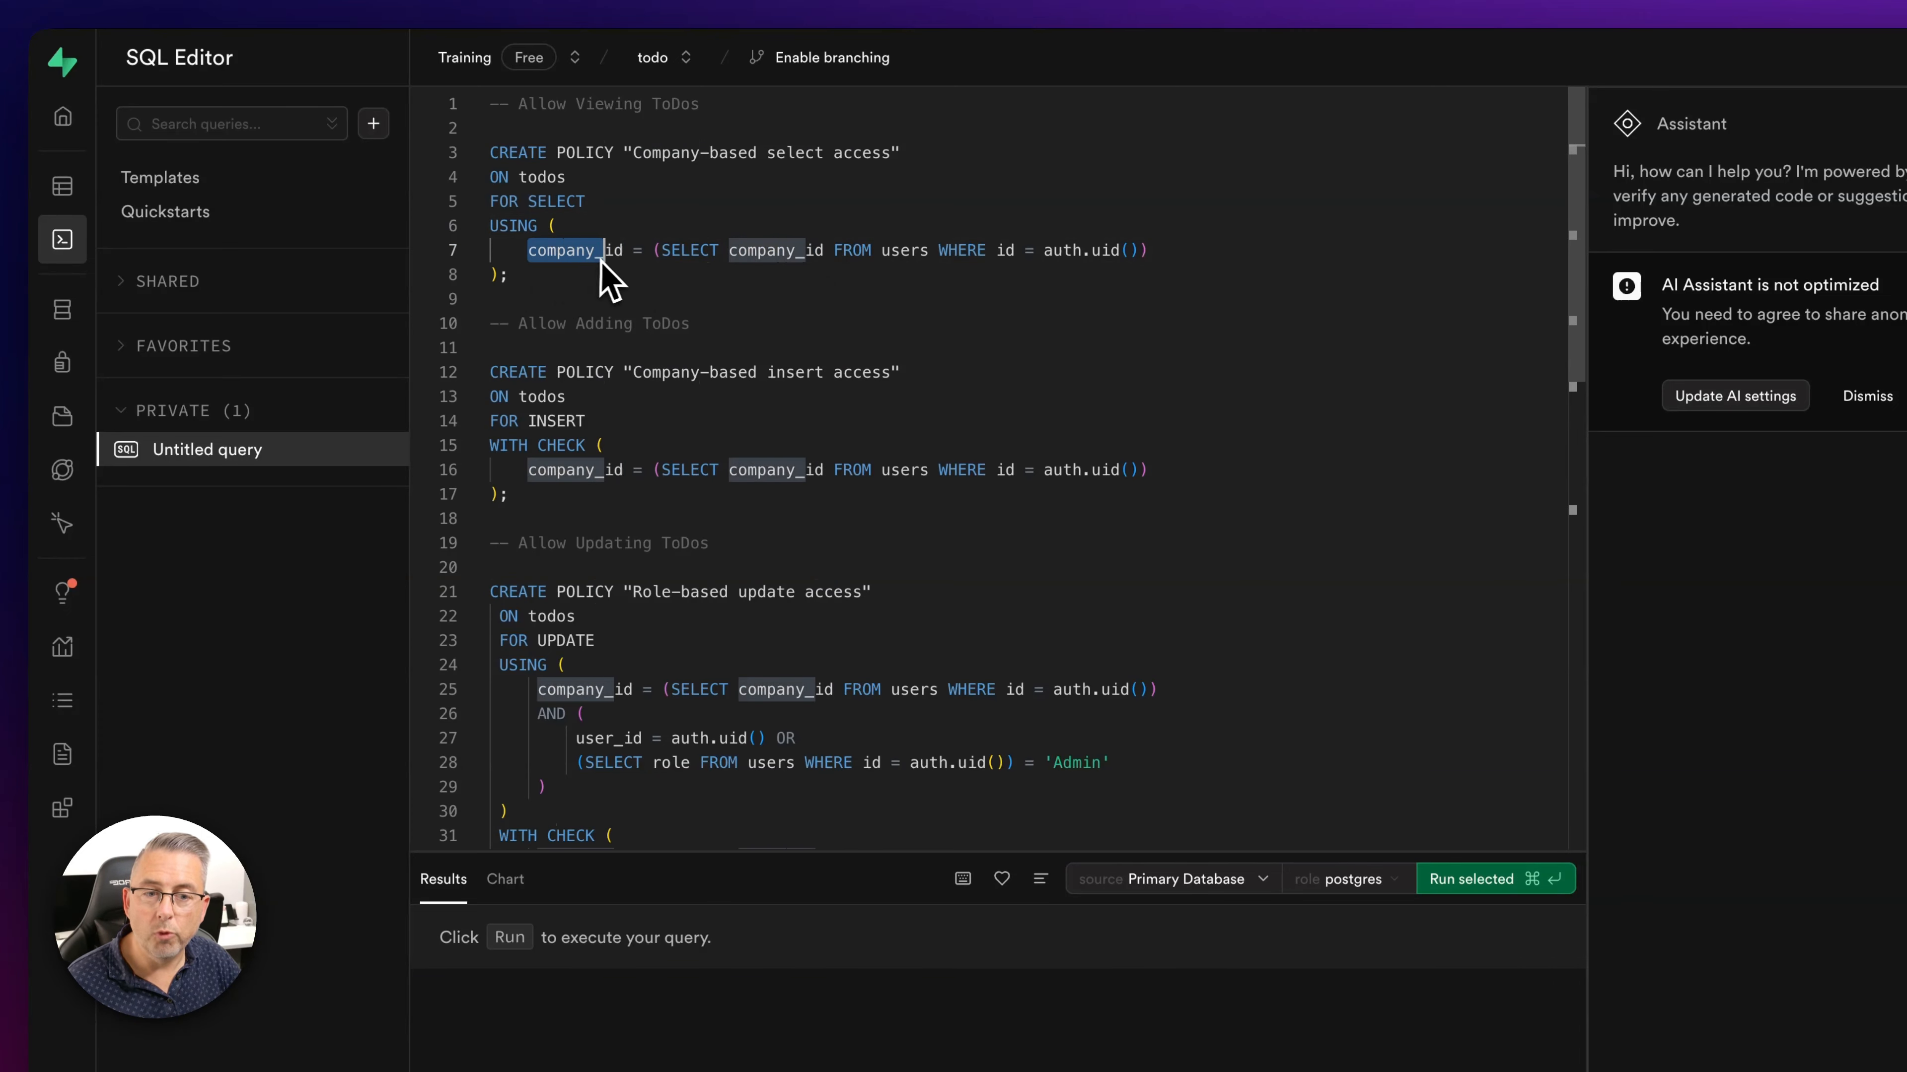
click(637, 233)
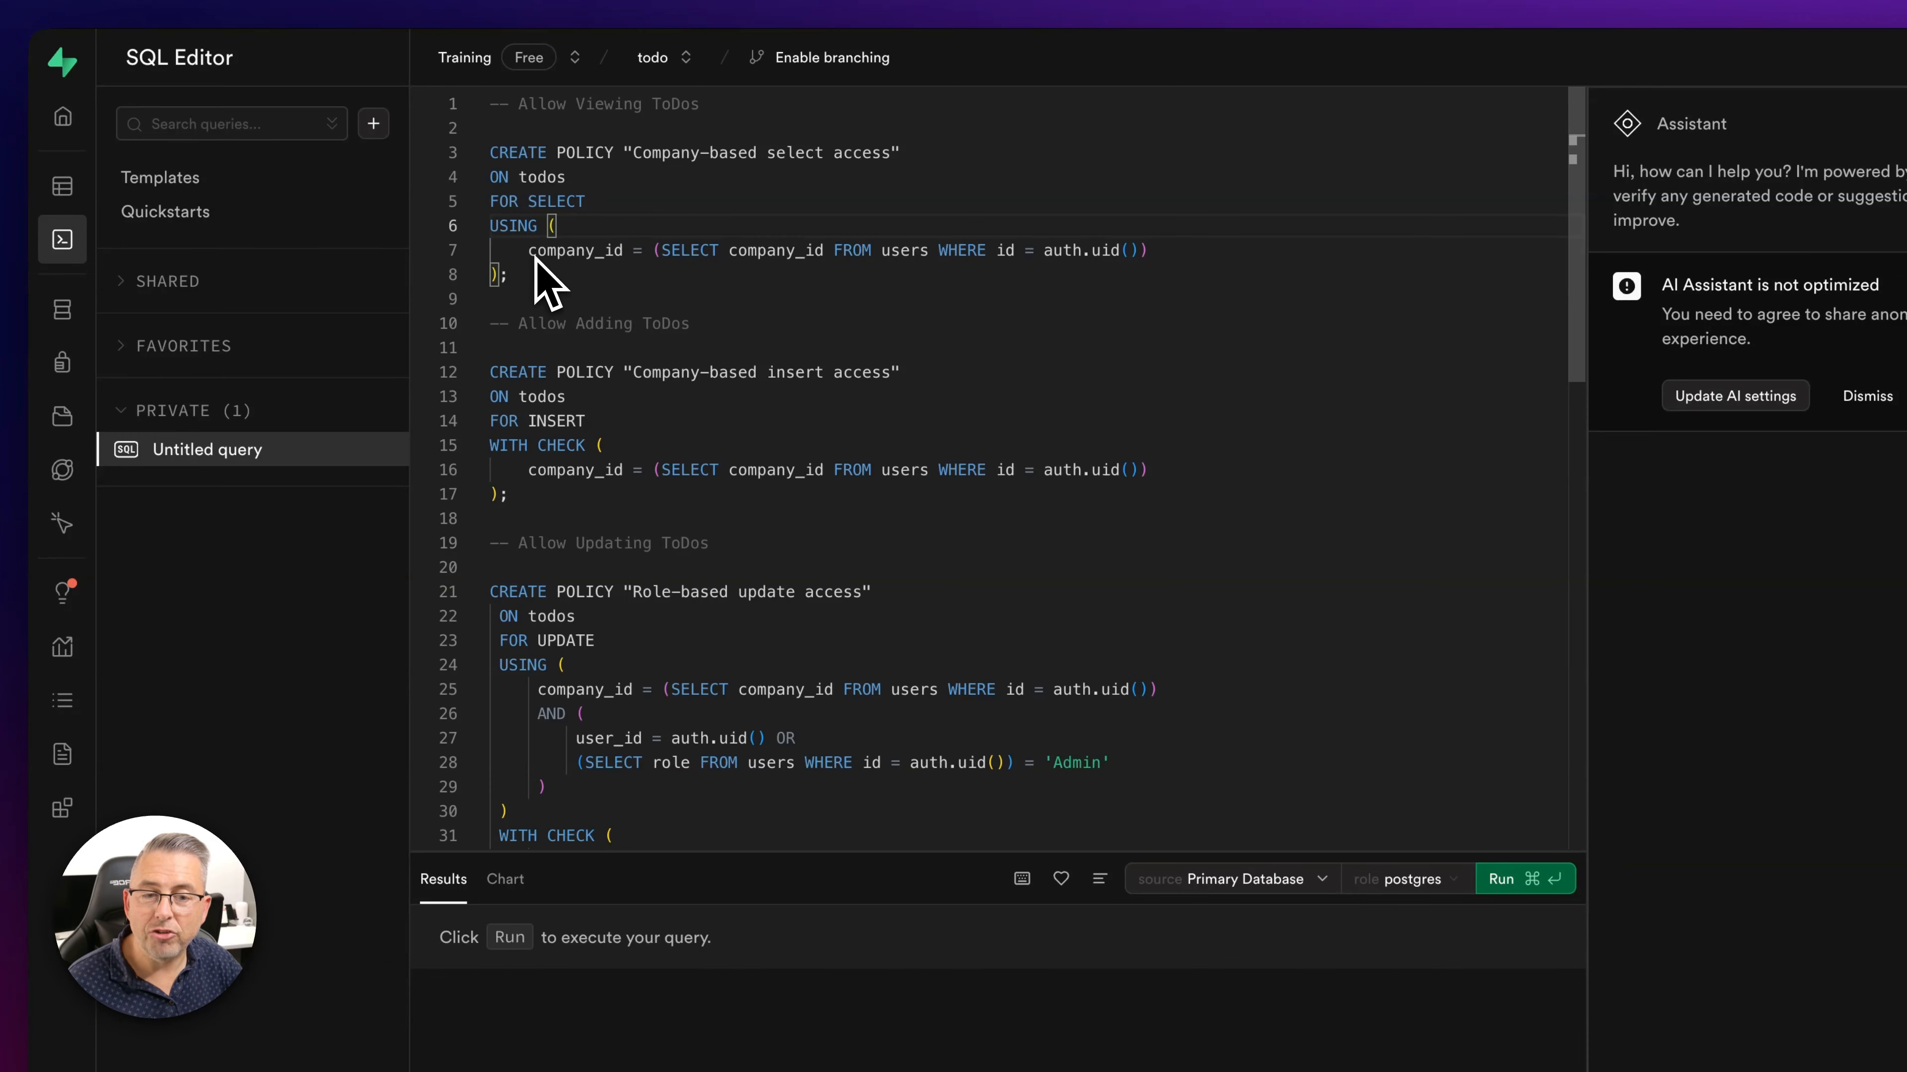
drag(532, 254, 623, 255)
click(631, 250)
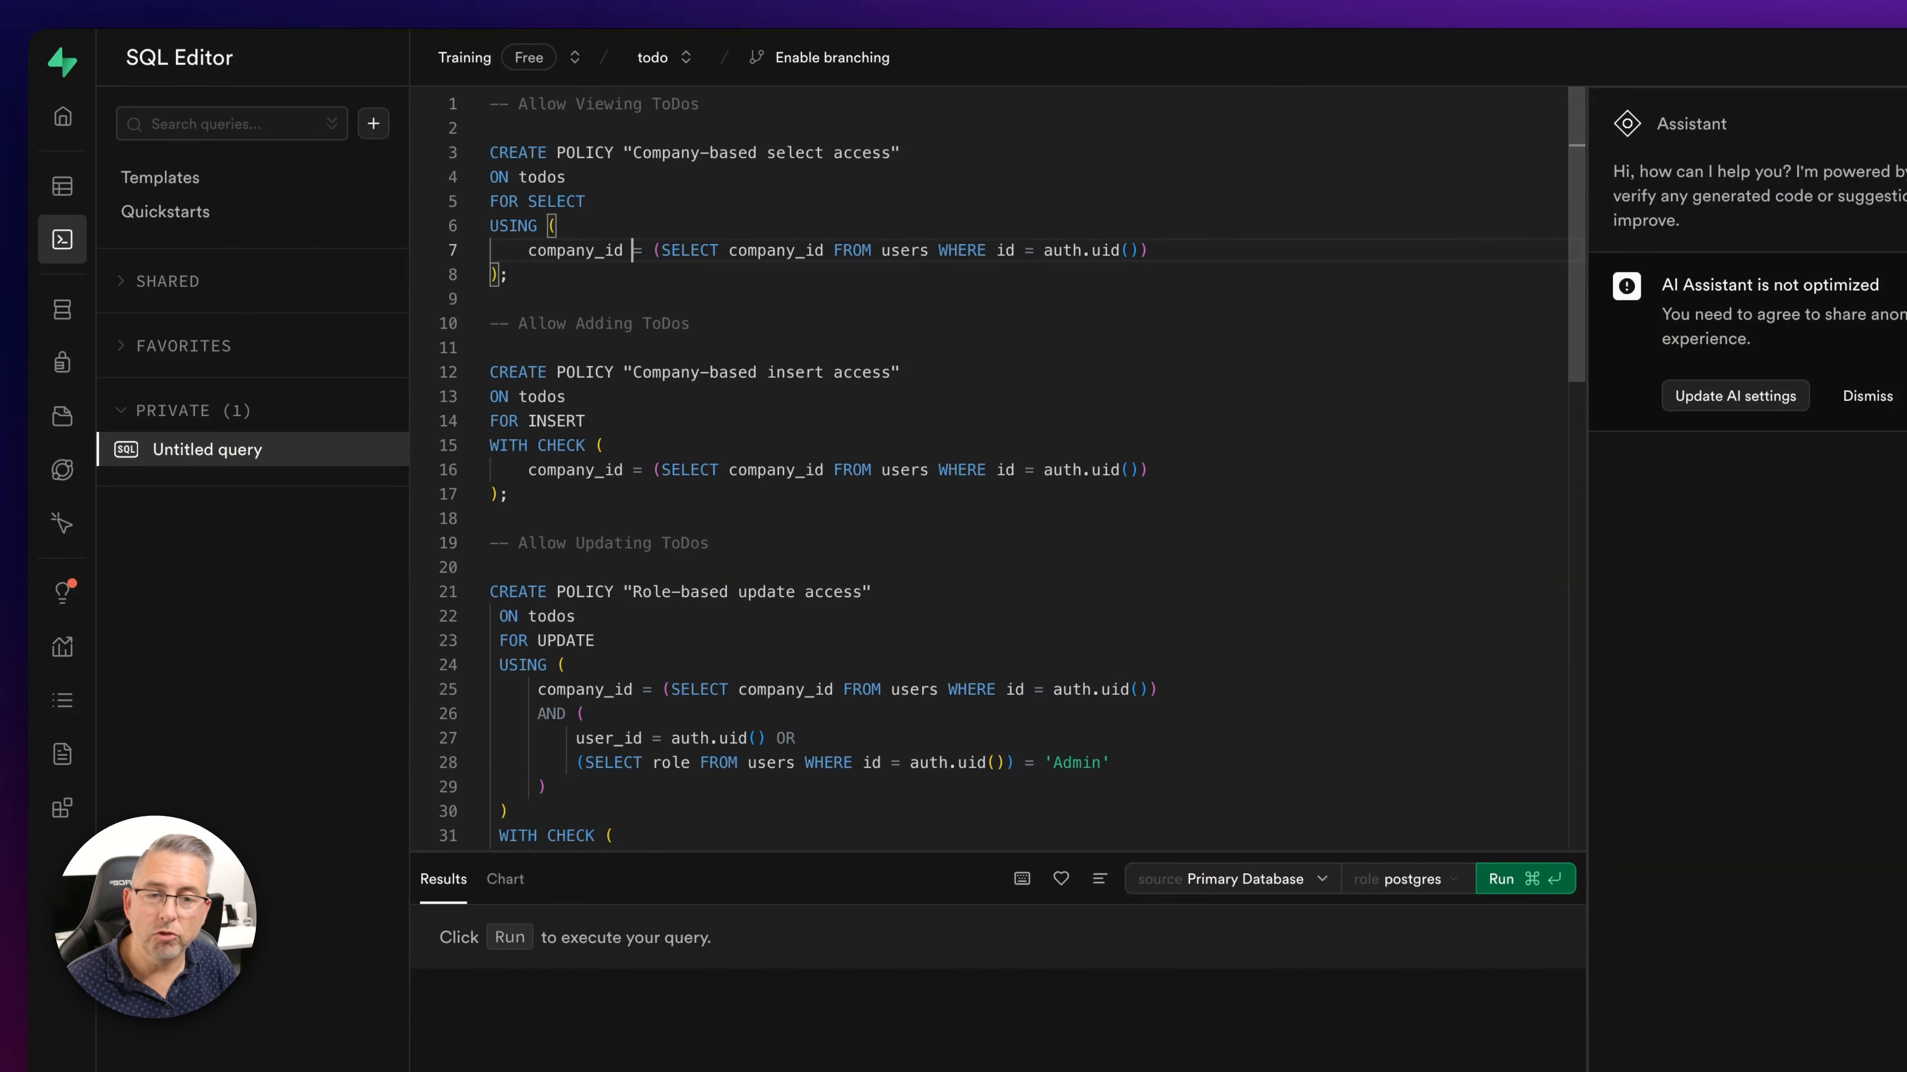
click(647, 274)
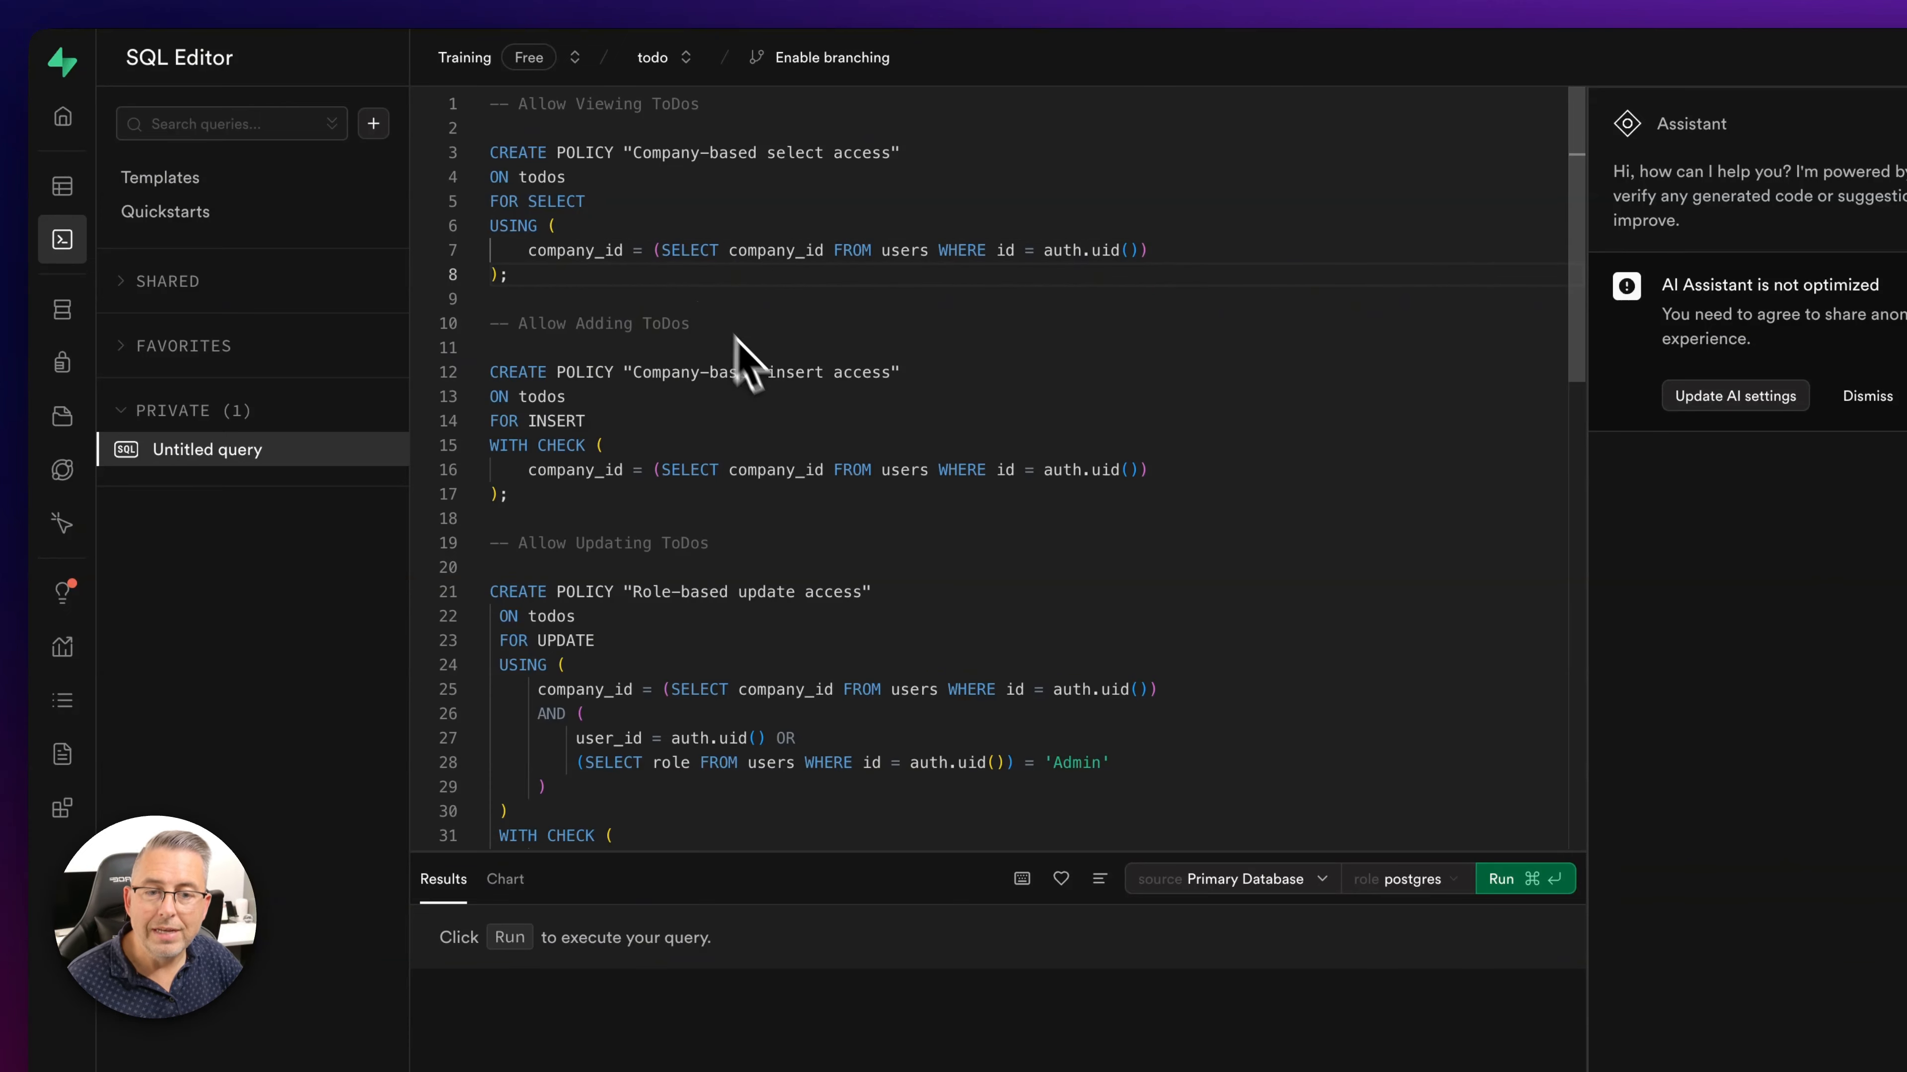
scroll(669, 451, down, 1)
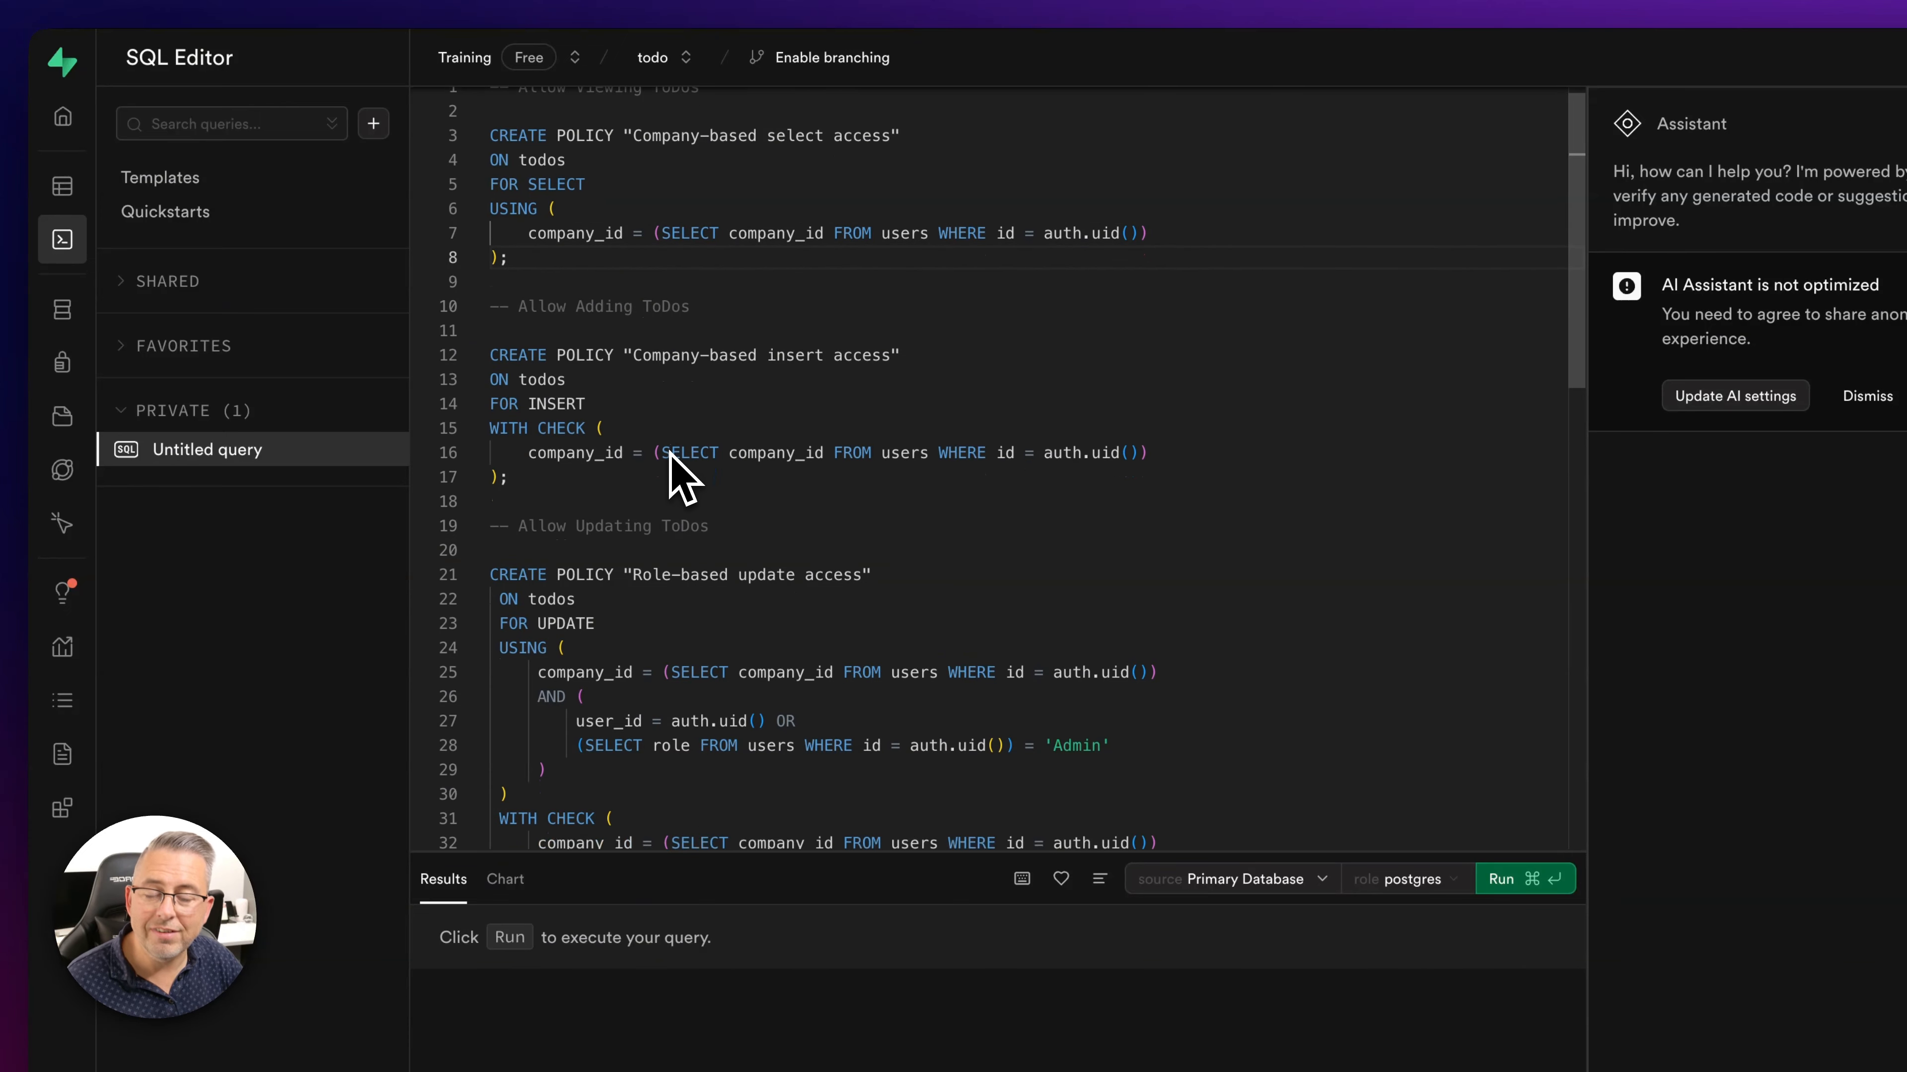
scroll(670, 442, up, 1)
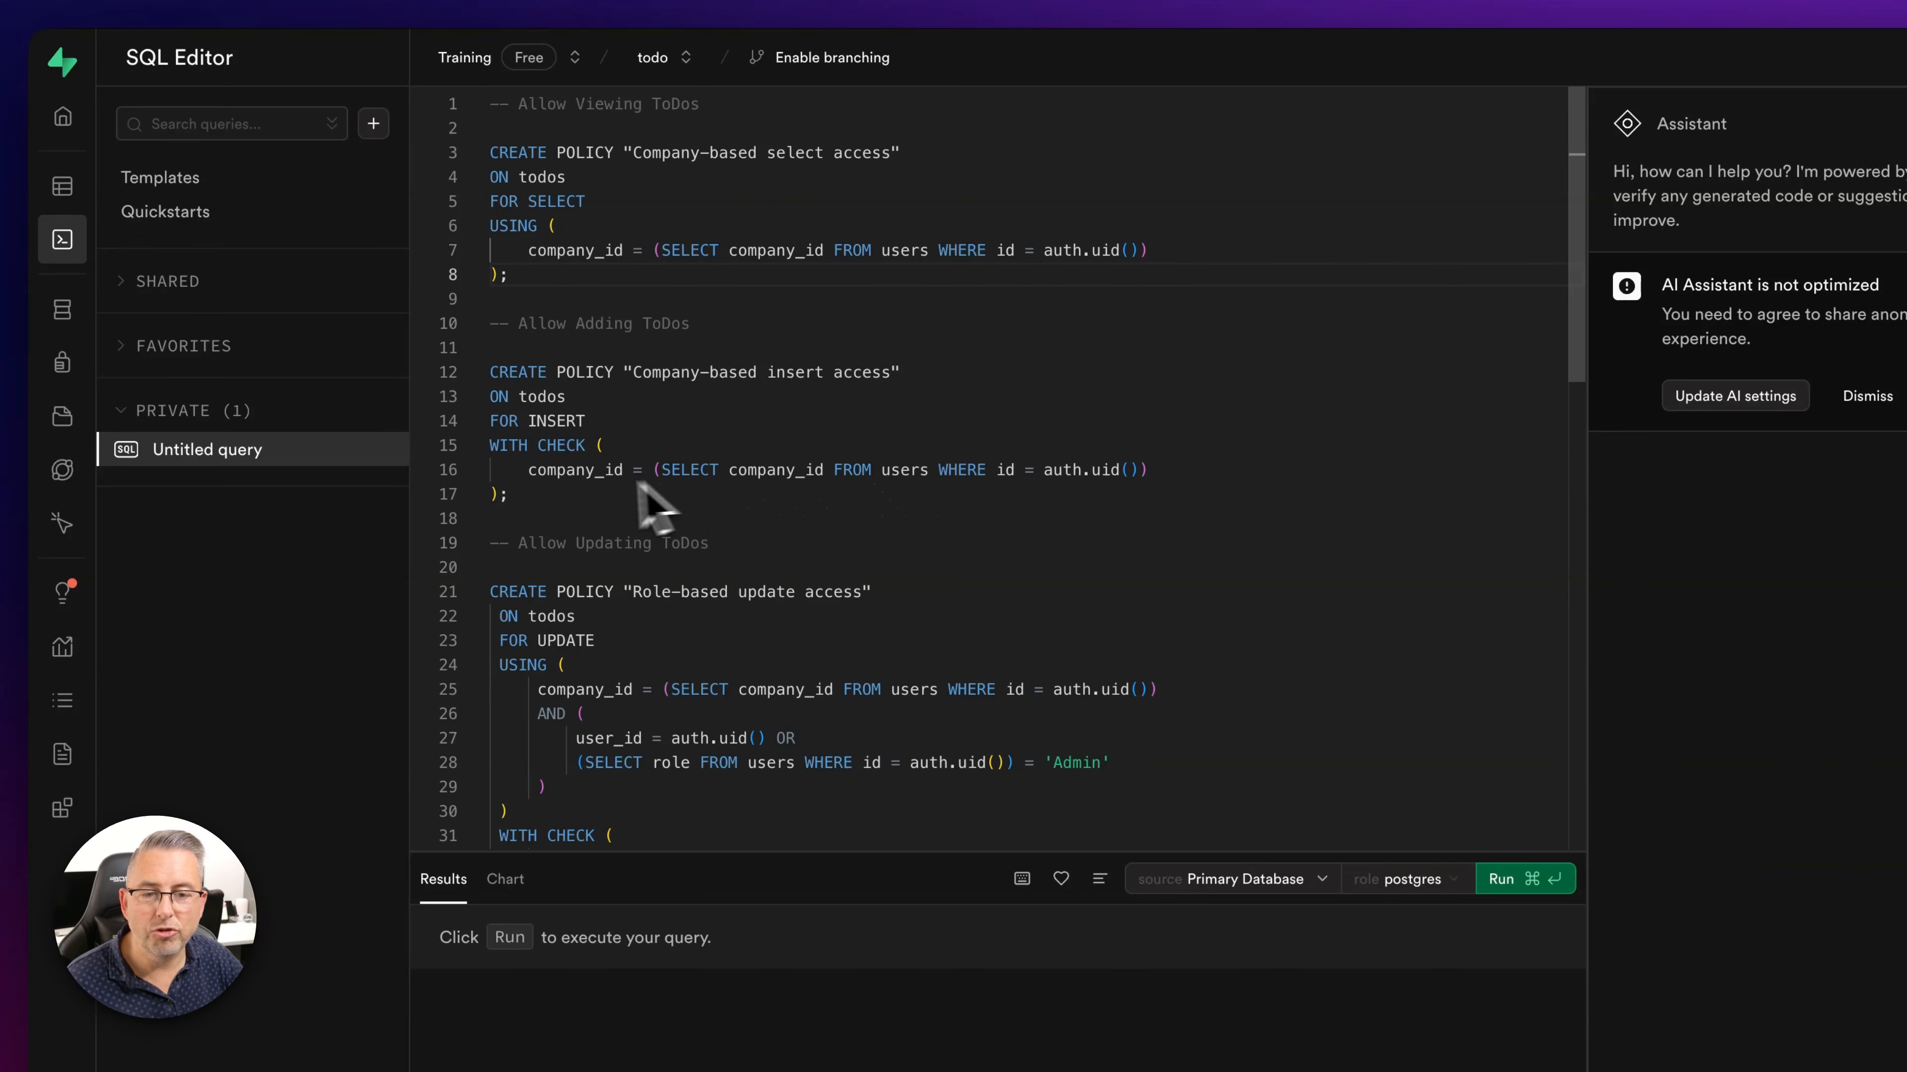
click(572, 495)
scroll(980, 503, down, 3)
click(670, 605)
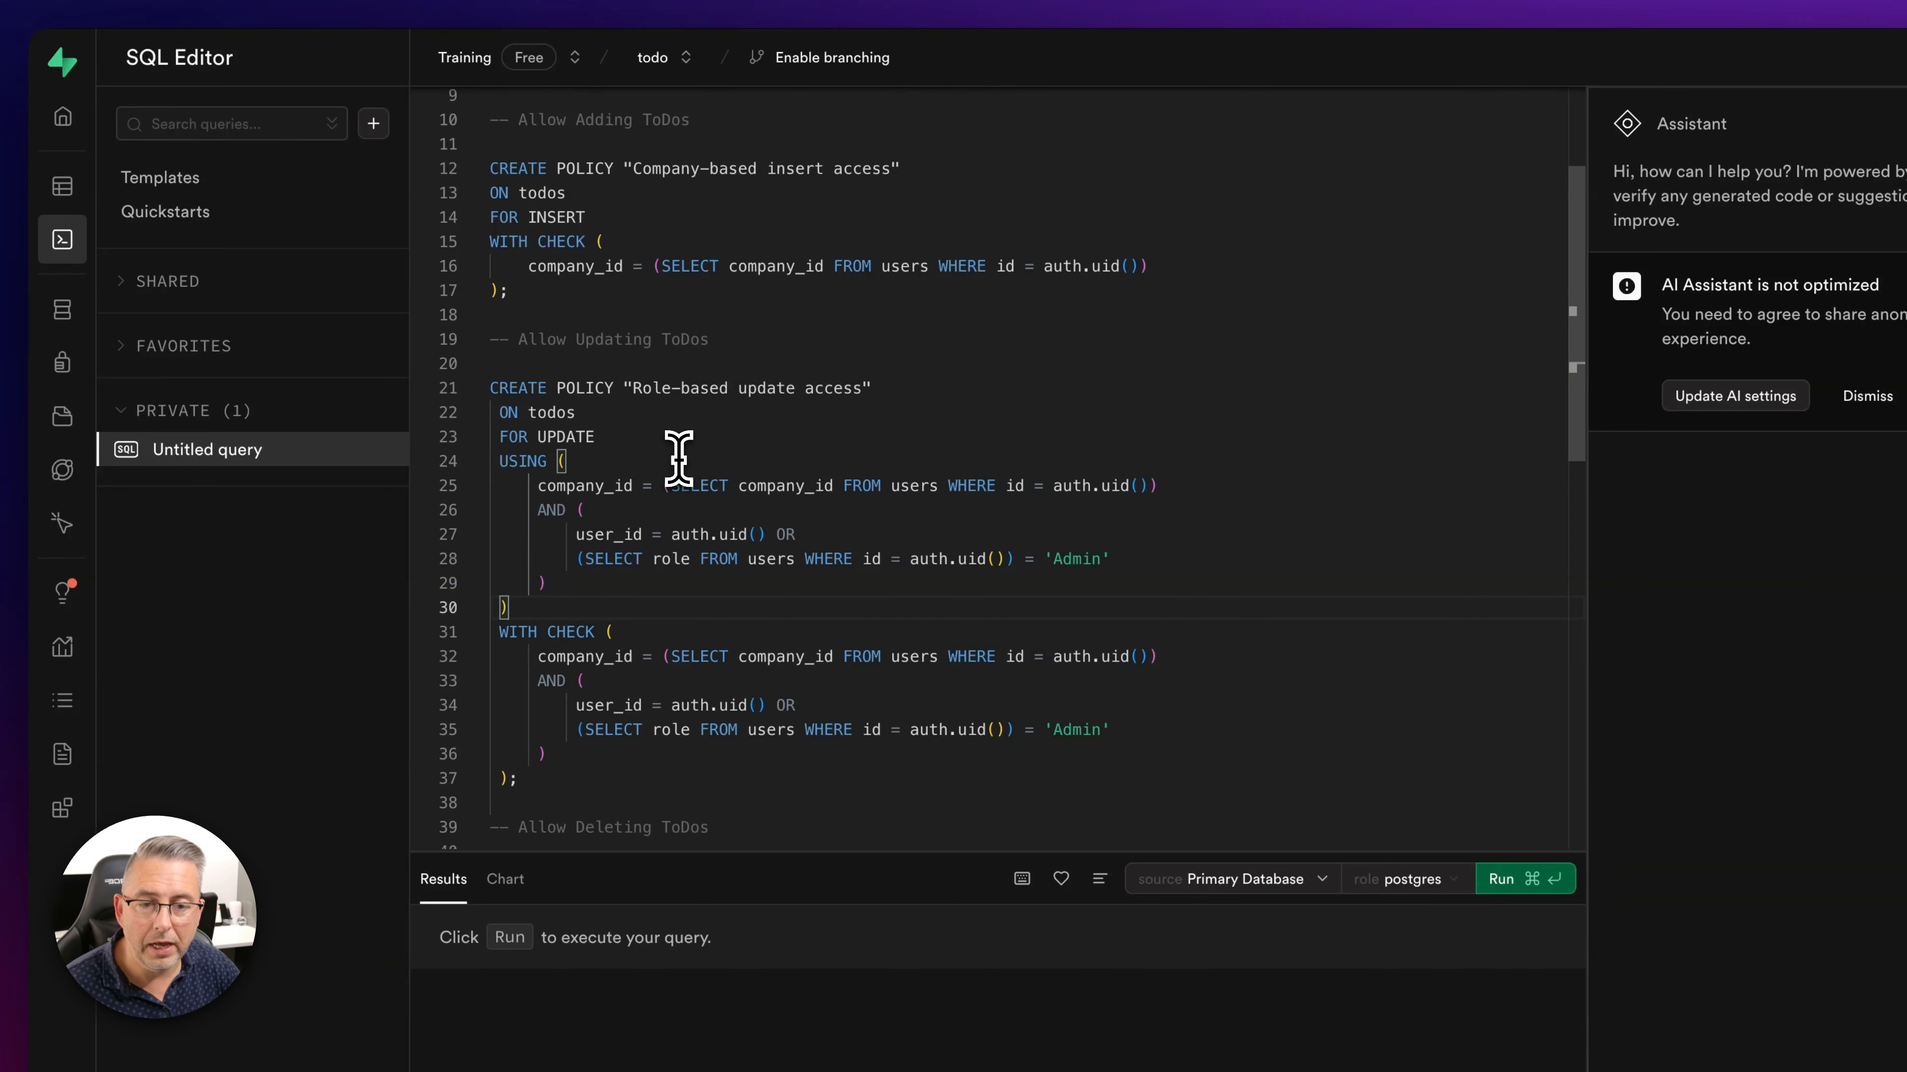
drag(537, 485, 1166, 484)
click(1175, 484)
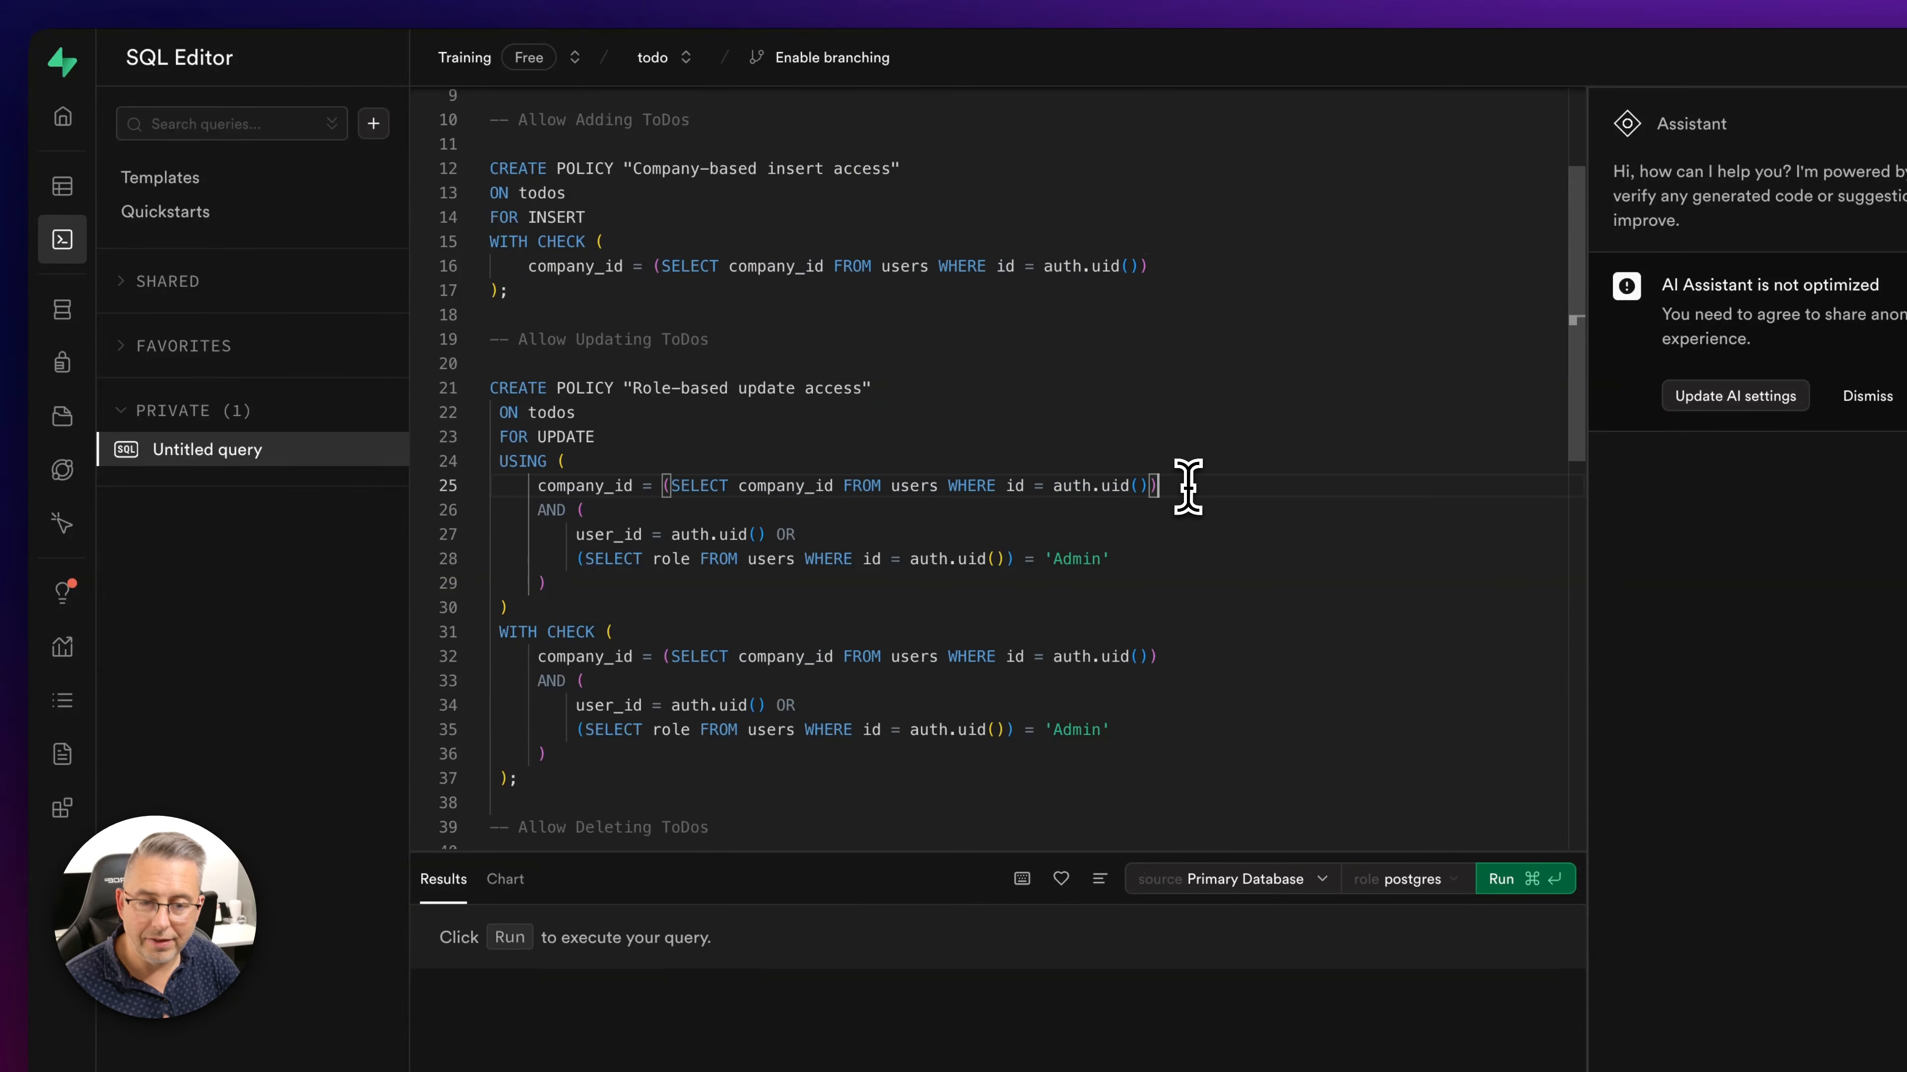
drag(535, 510, 583, 583)
click(582, 583)
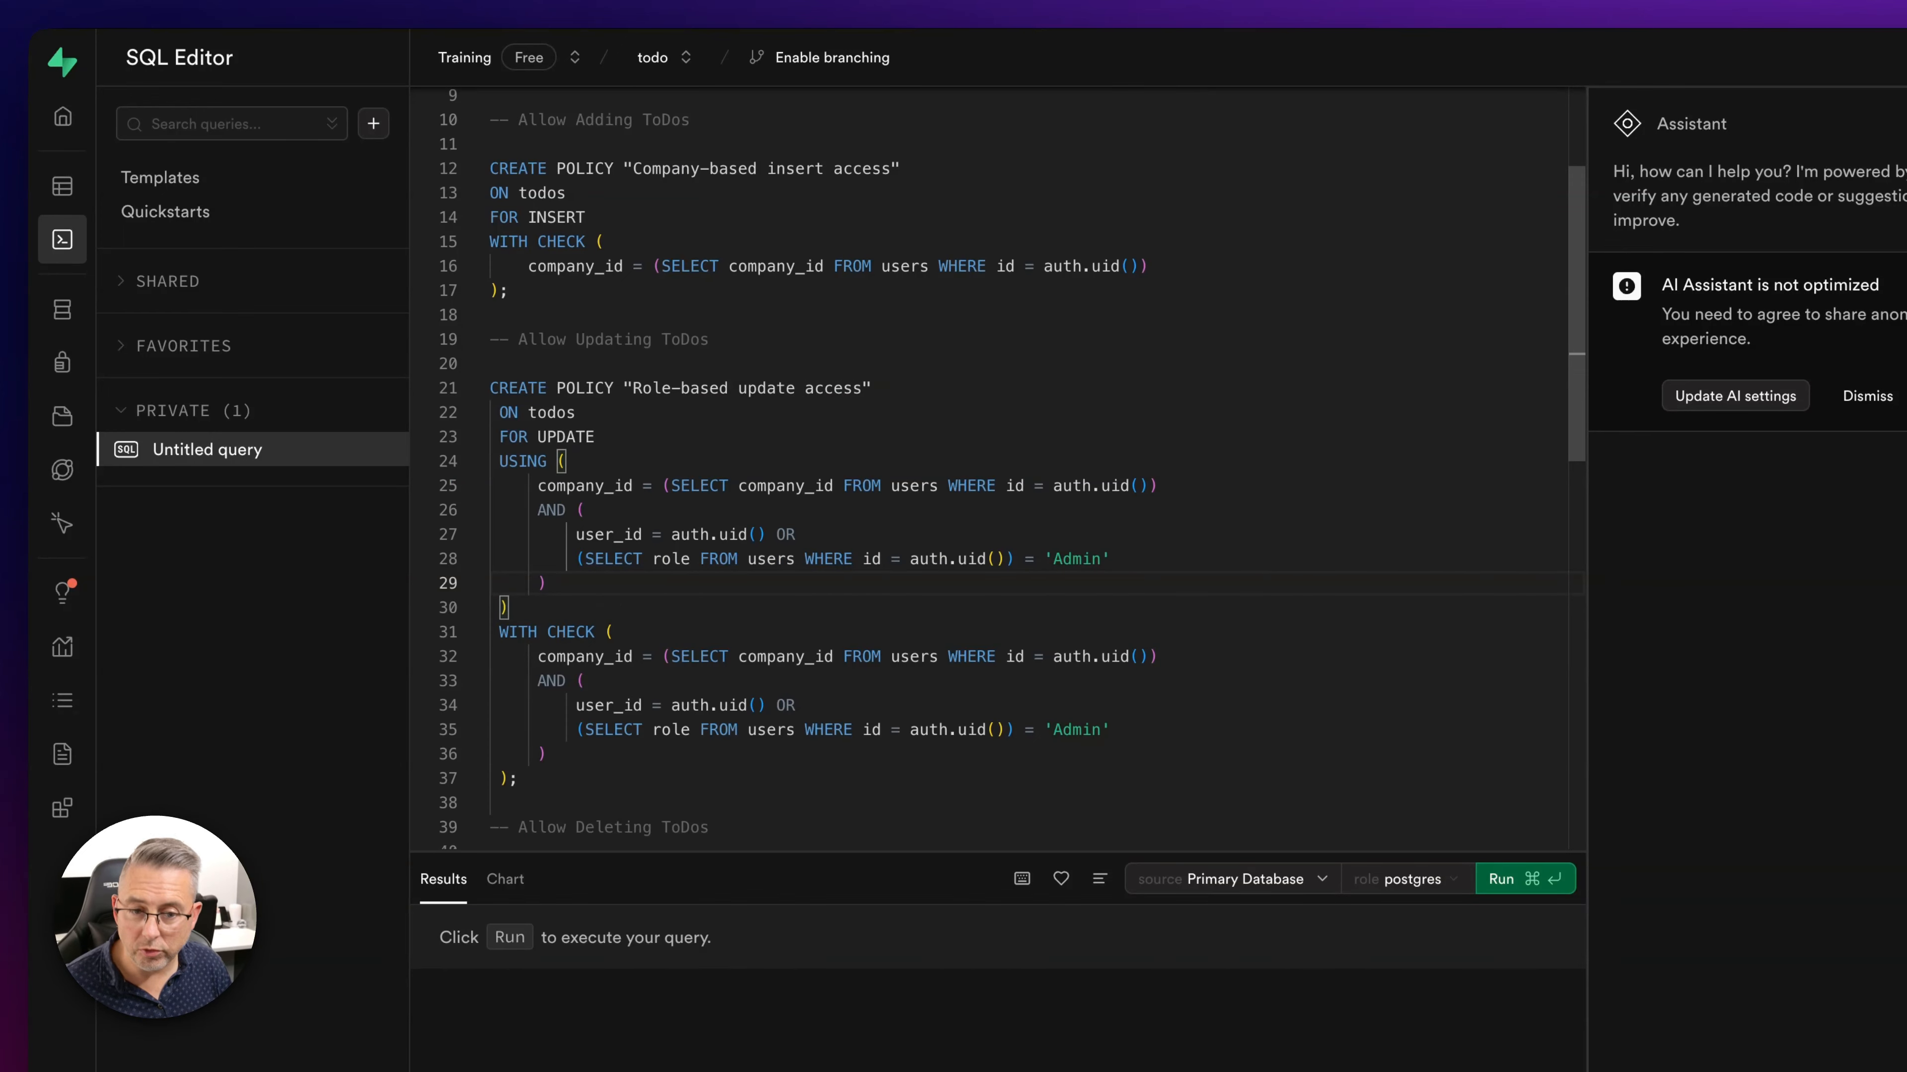
double_click(633, 534)
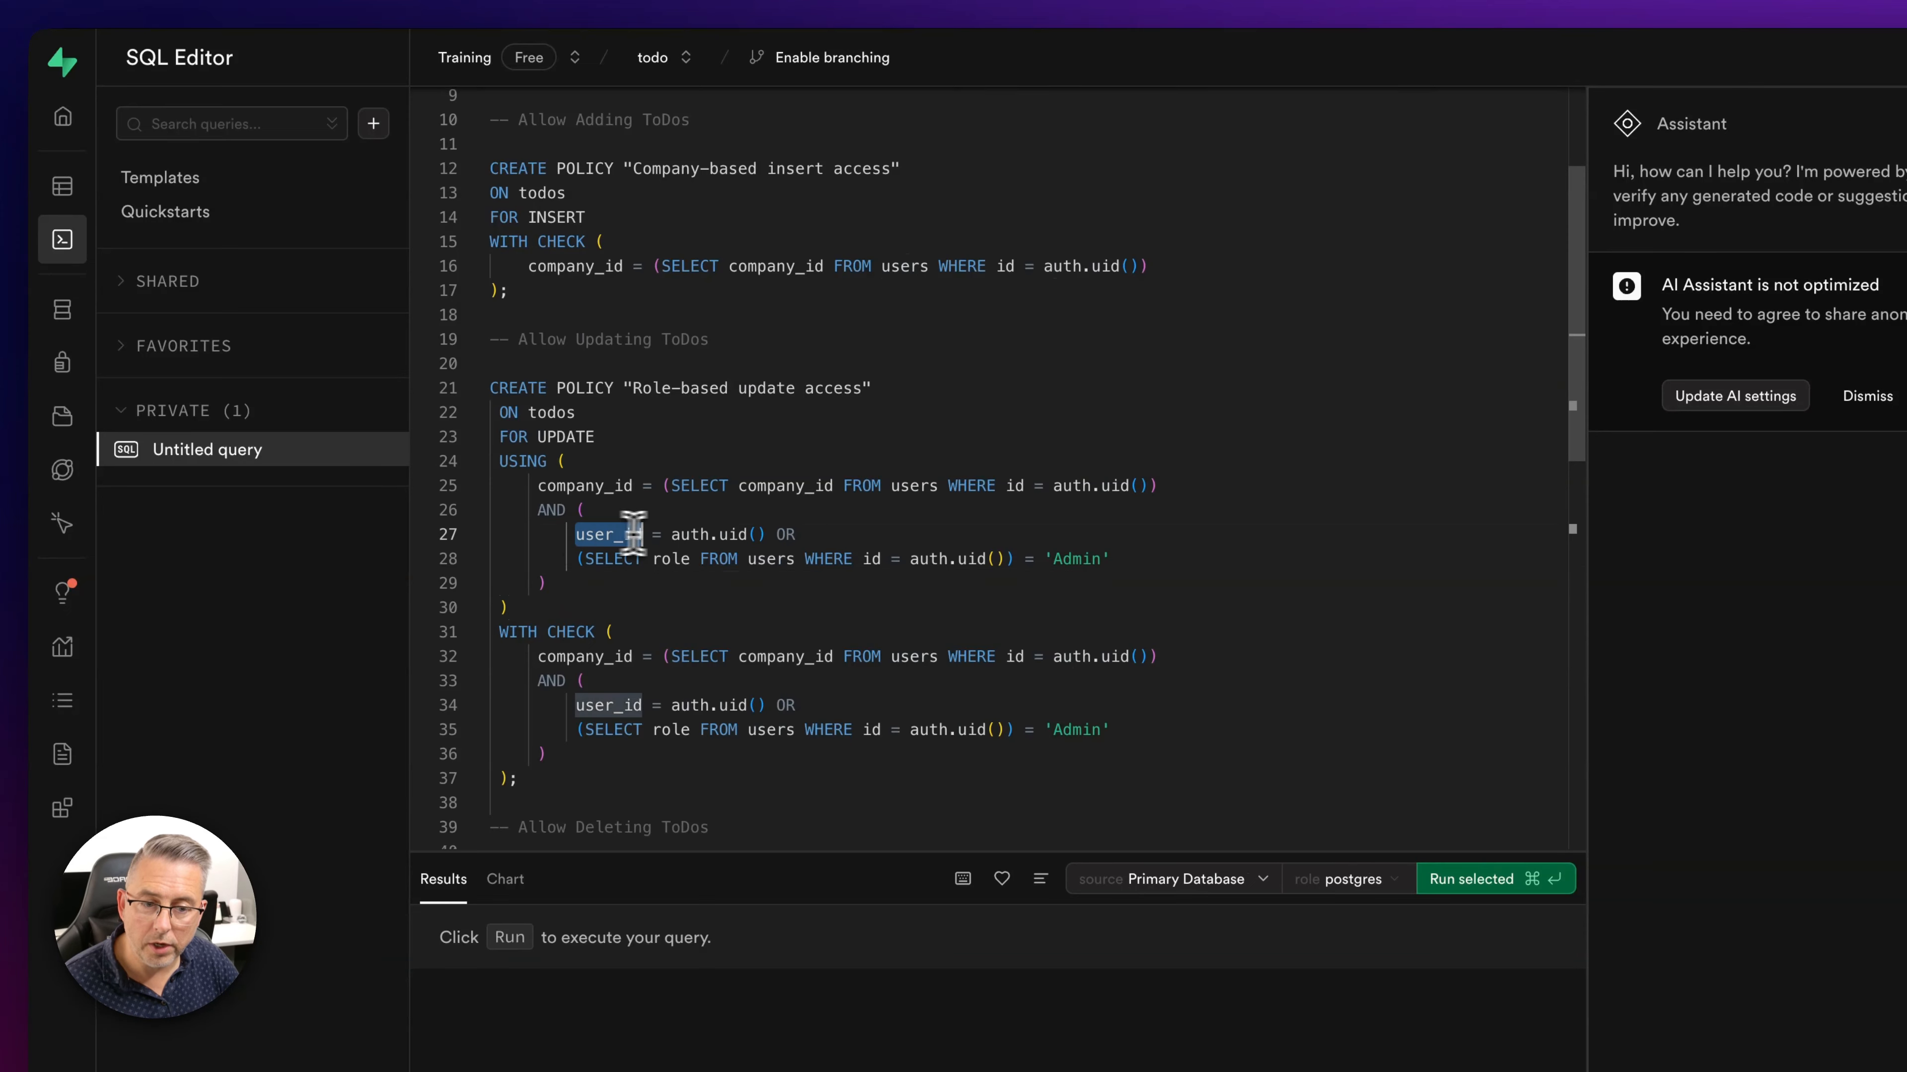
drag(632, 534, 767, 535)
click(774, 534)
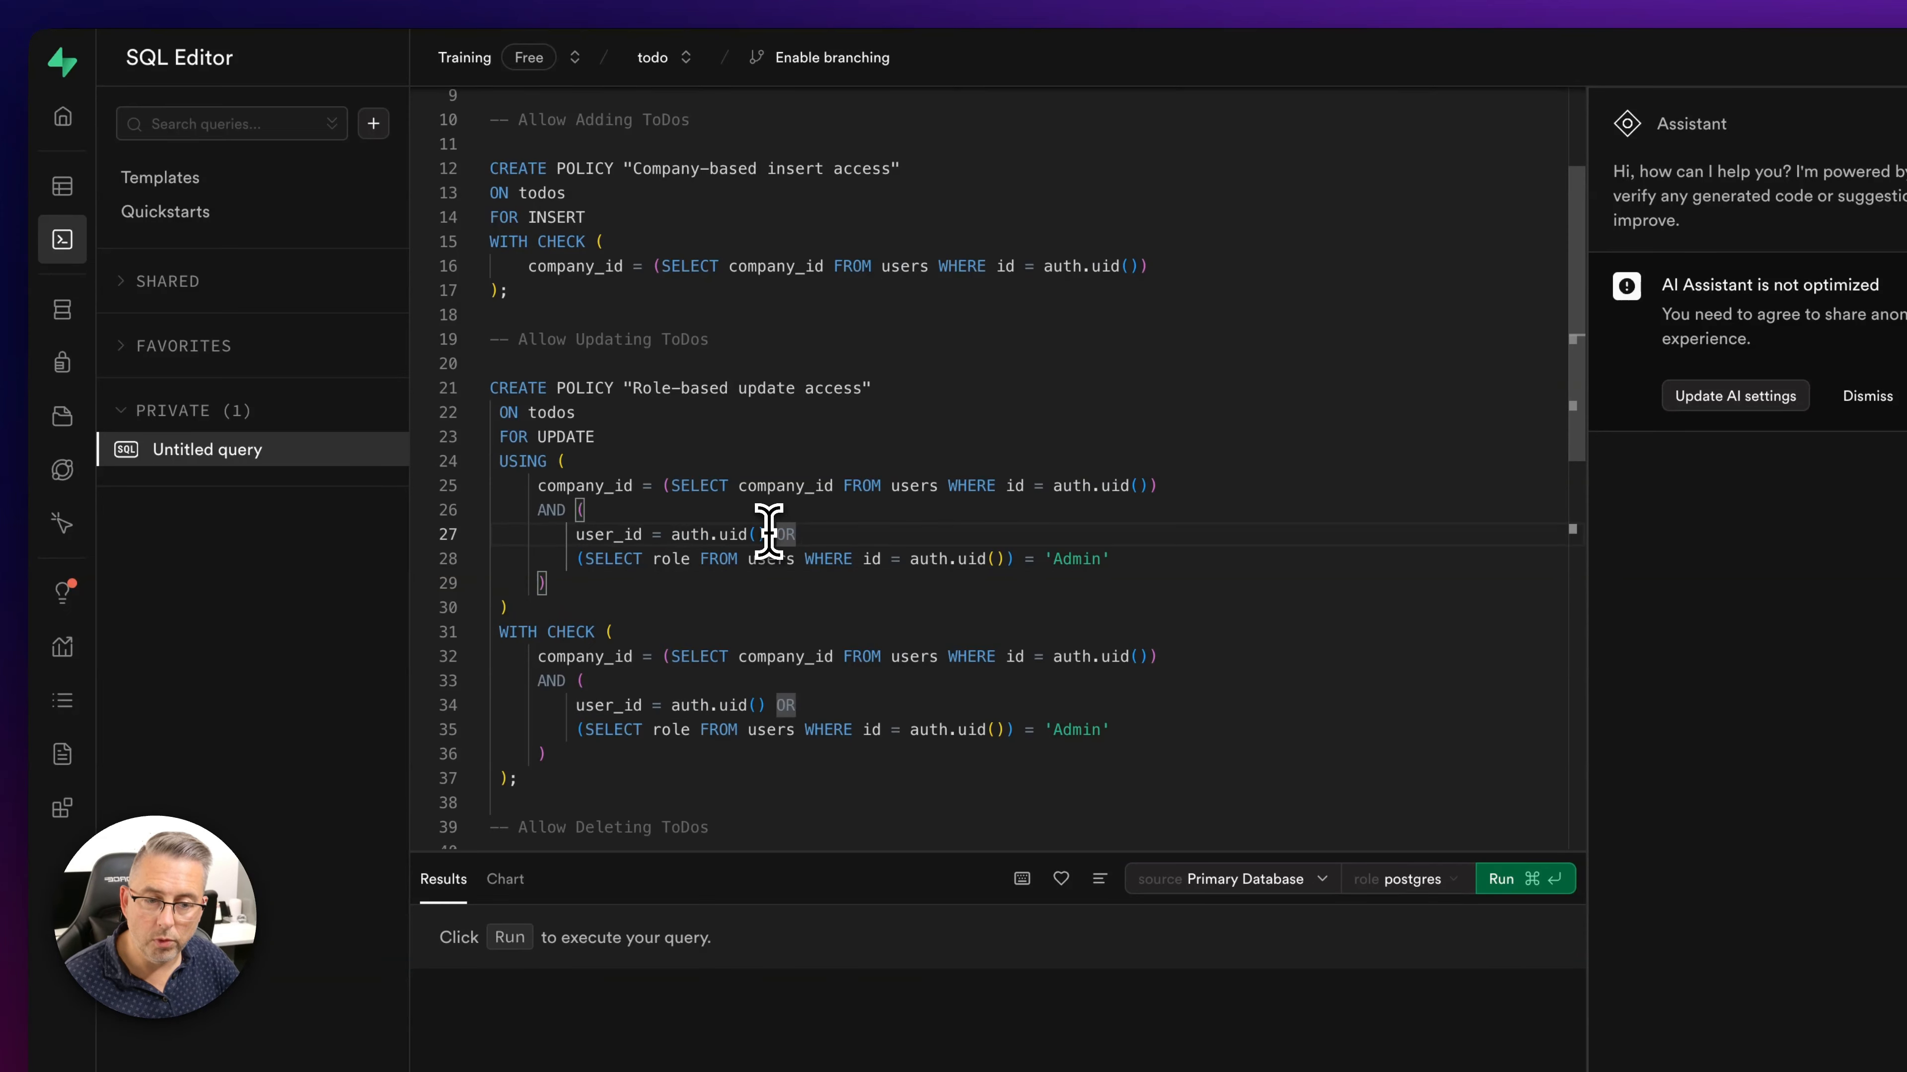
click(766, 534)
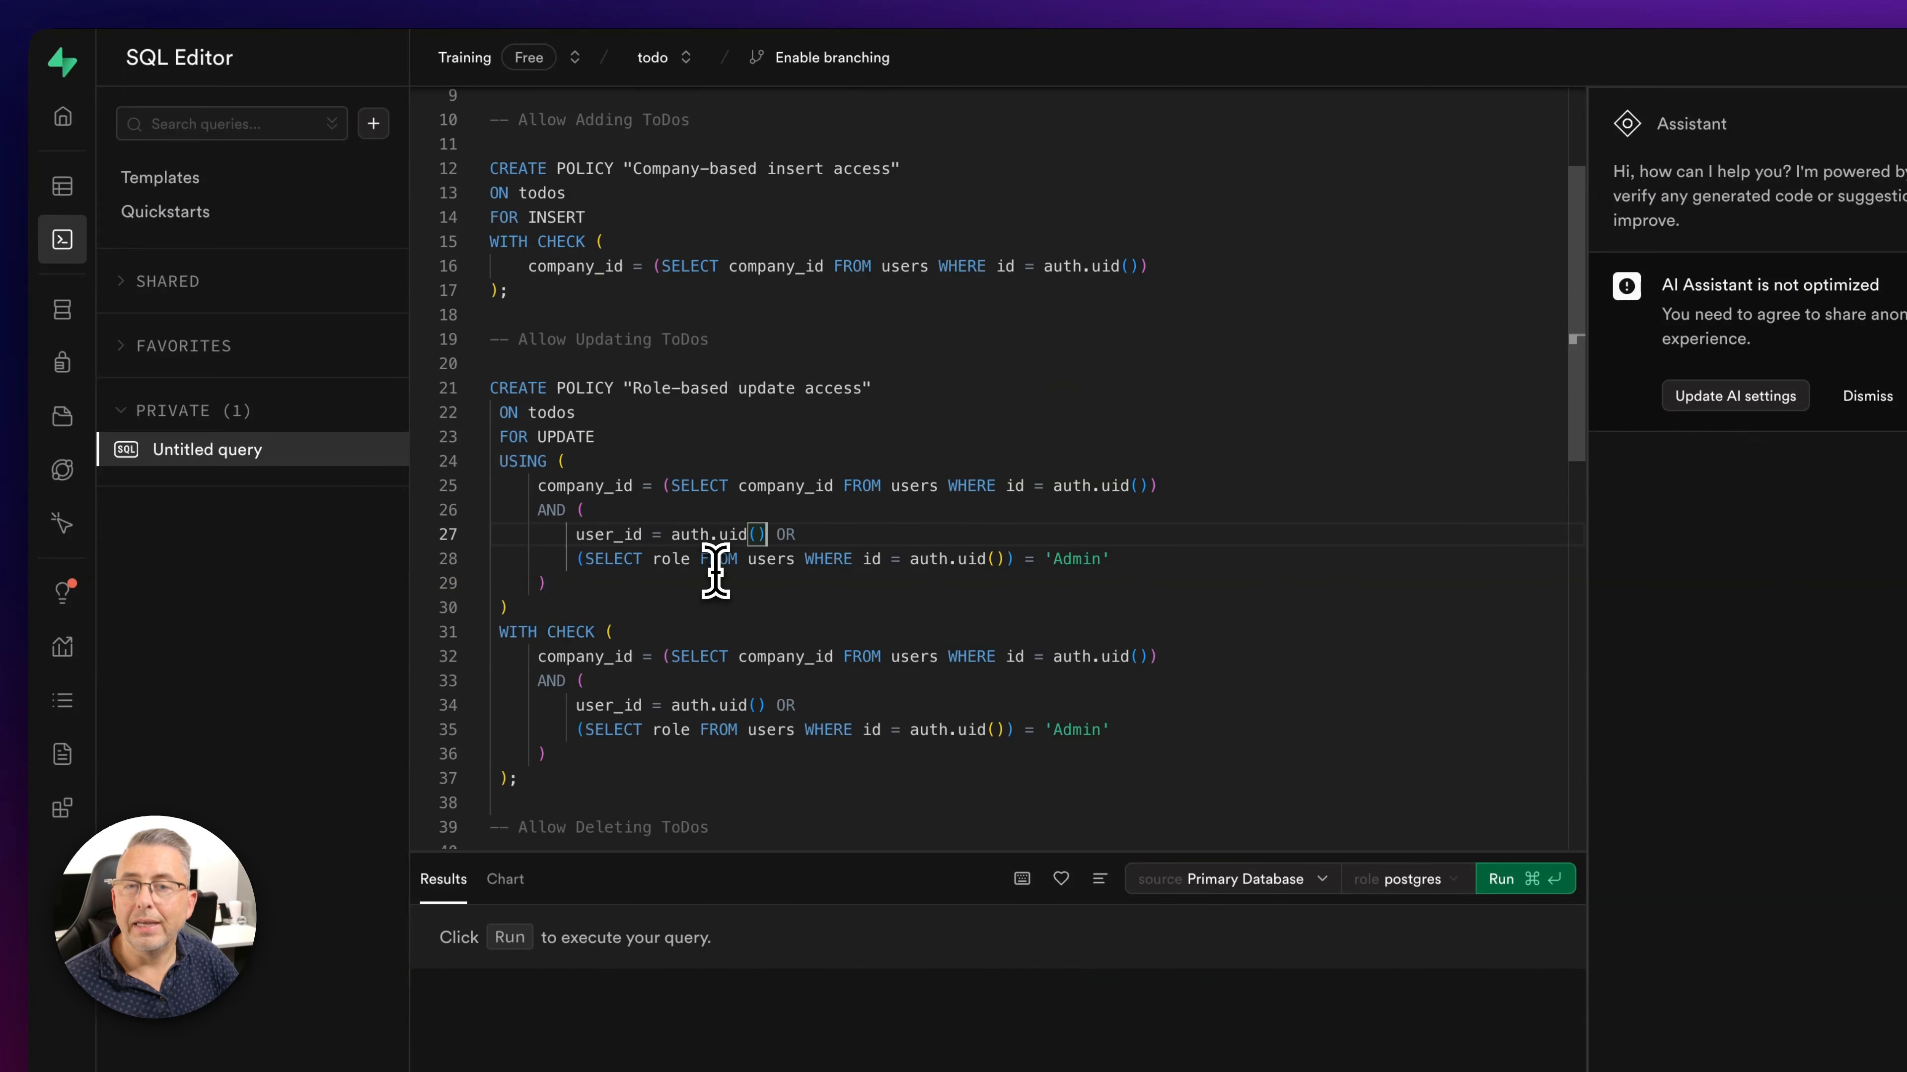
drag(575, 533, 1123, 555)
click(1124, 556)
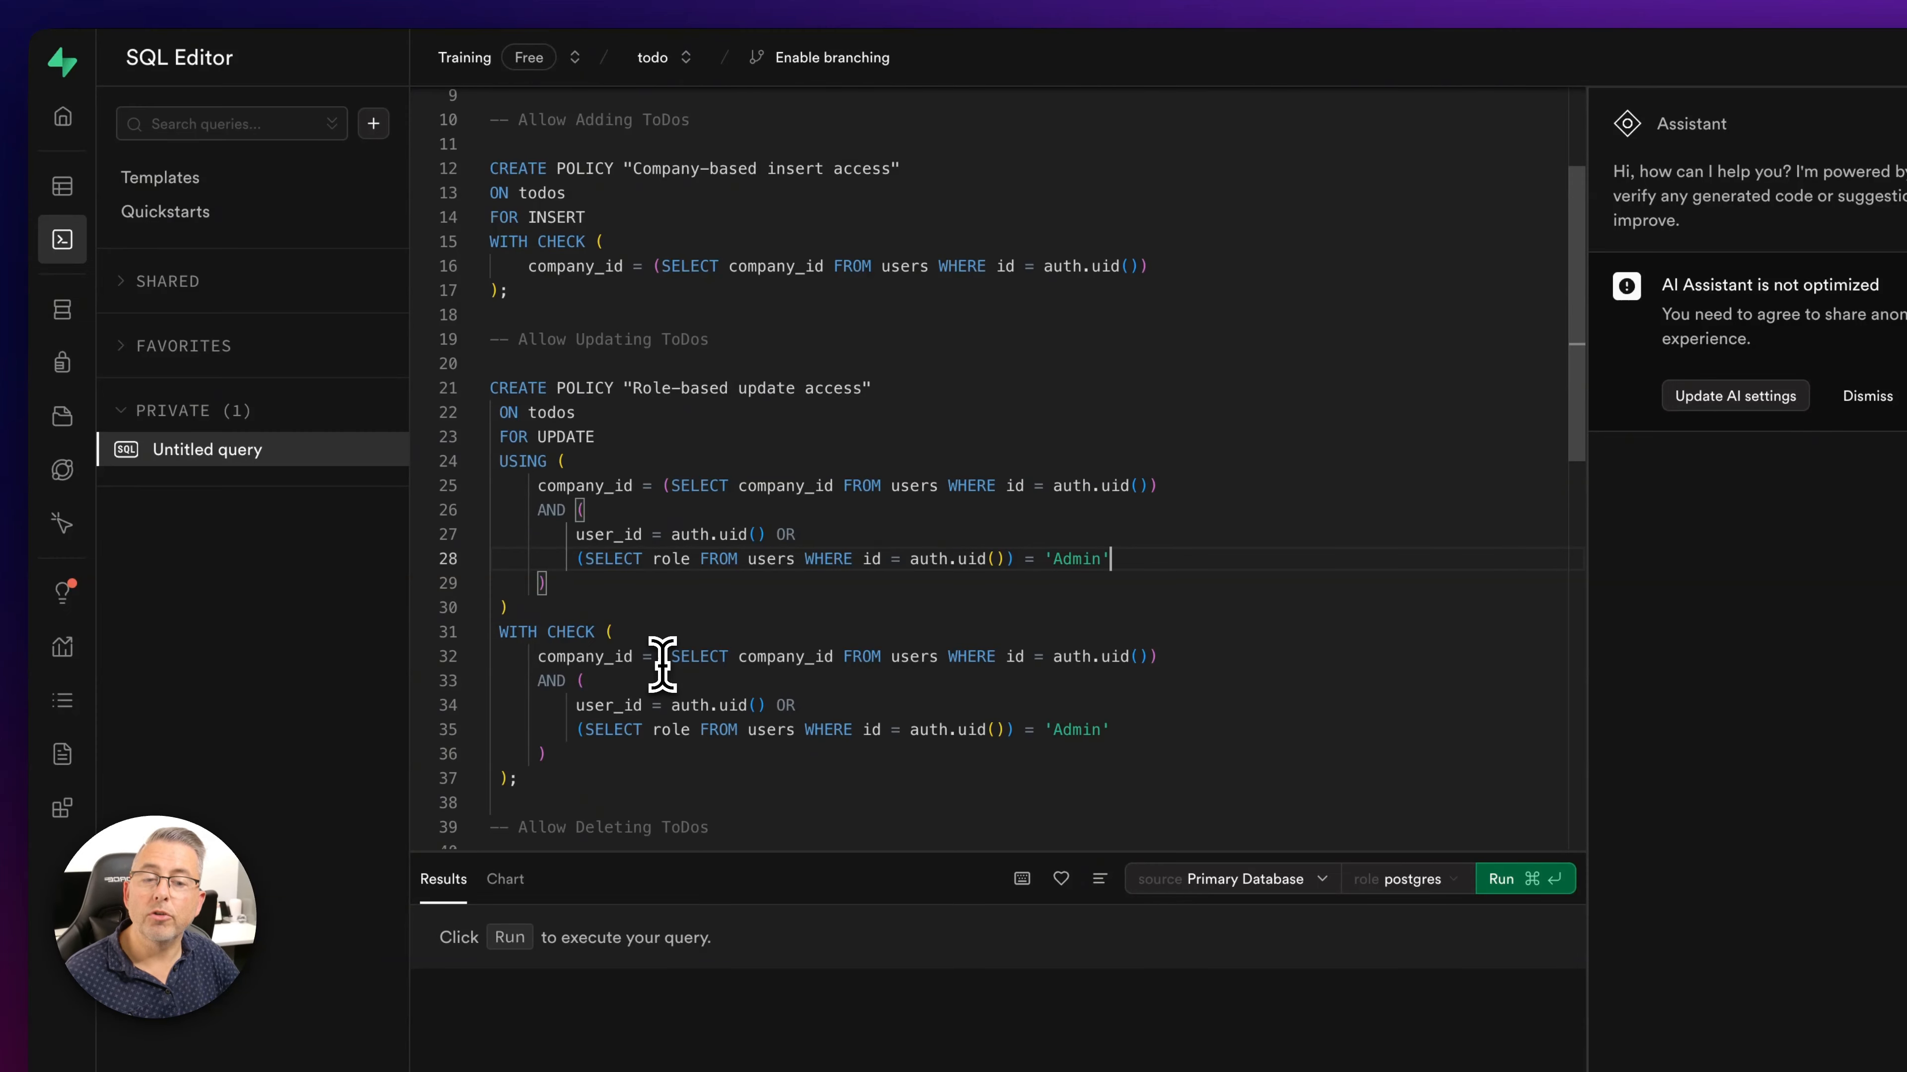
scroll(681, 652, down, 3)
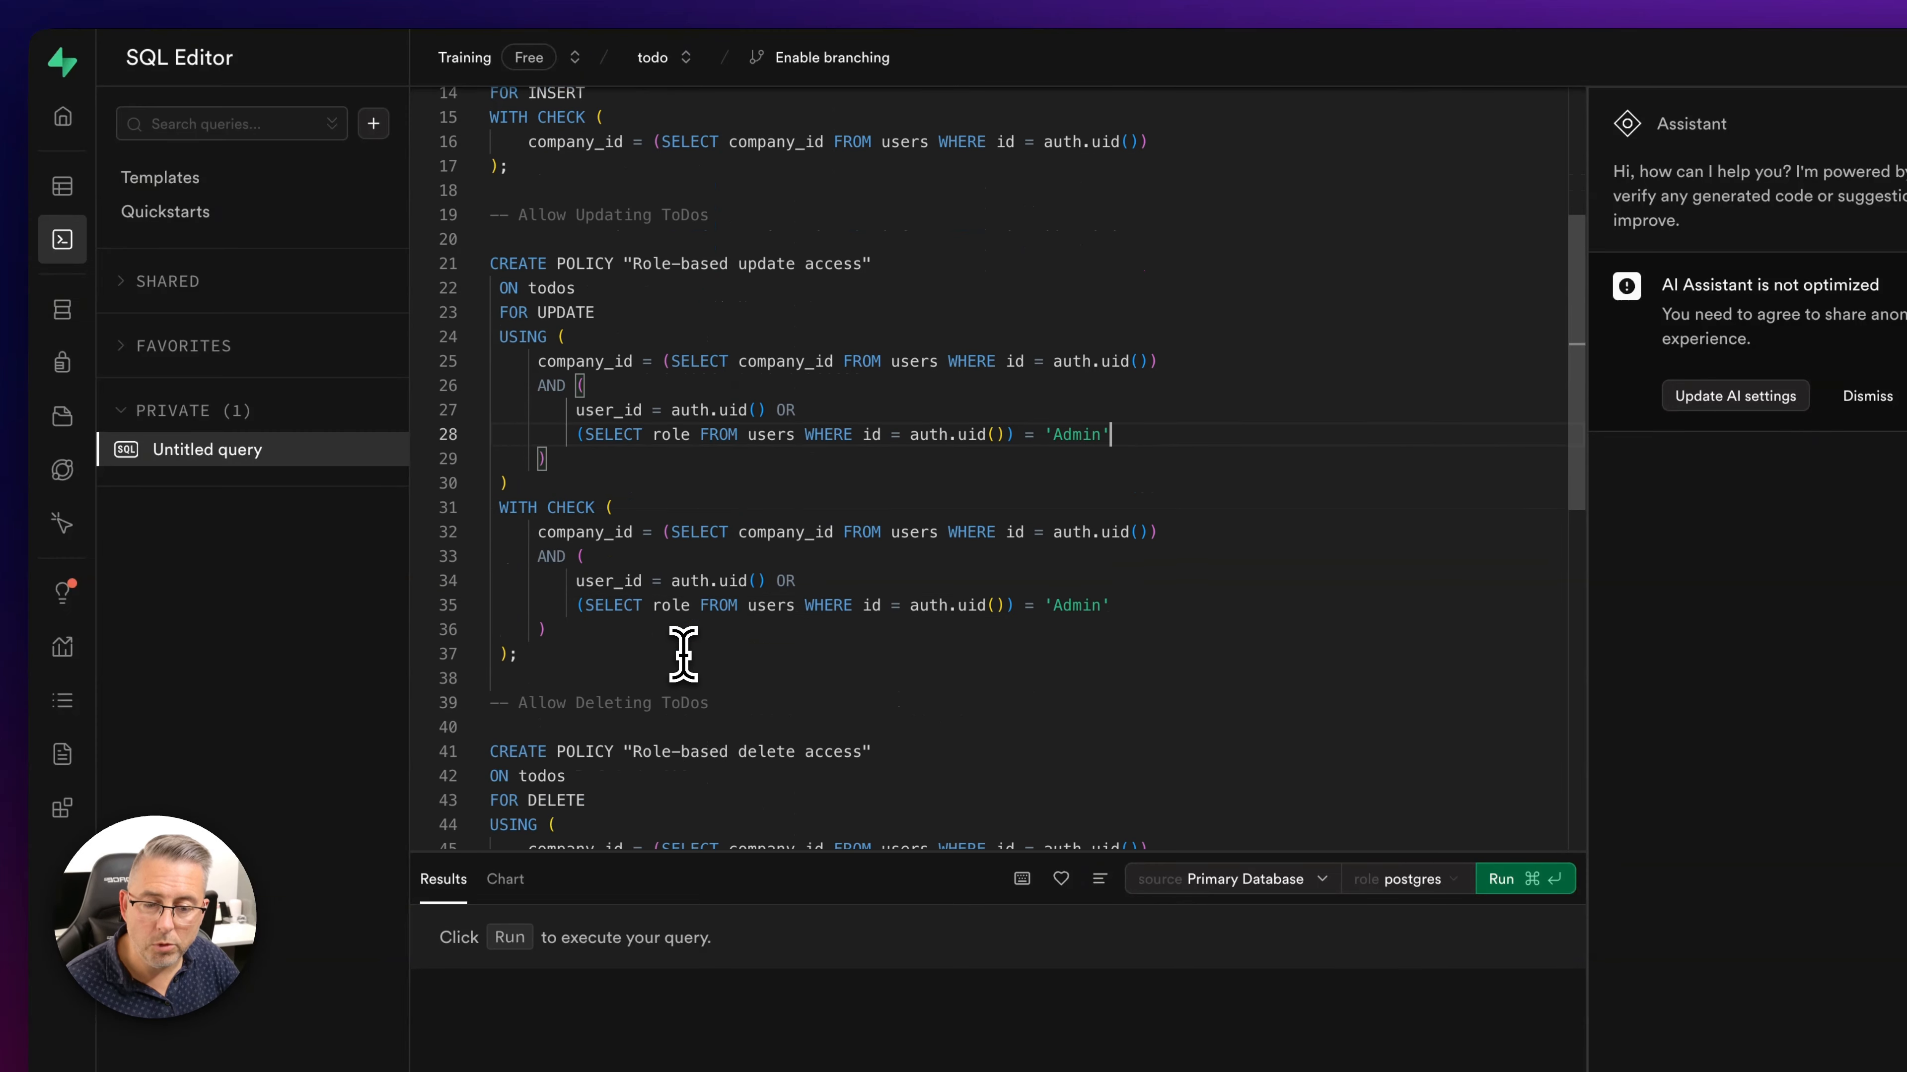
scroll(680, 652, down, 5)
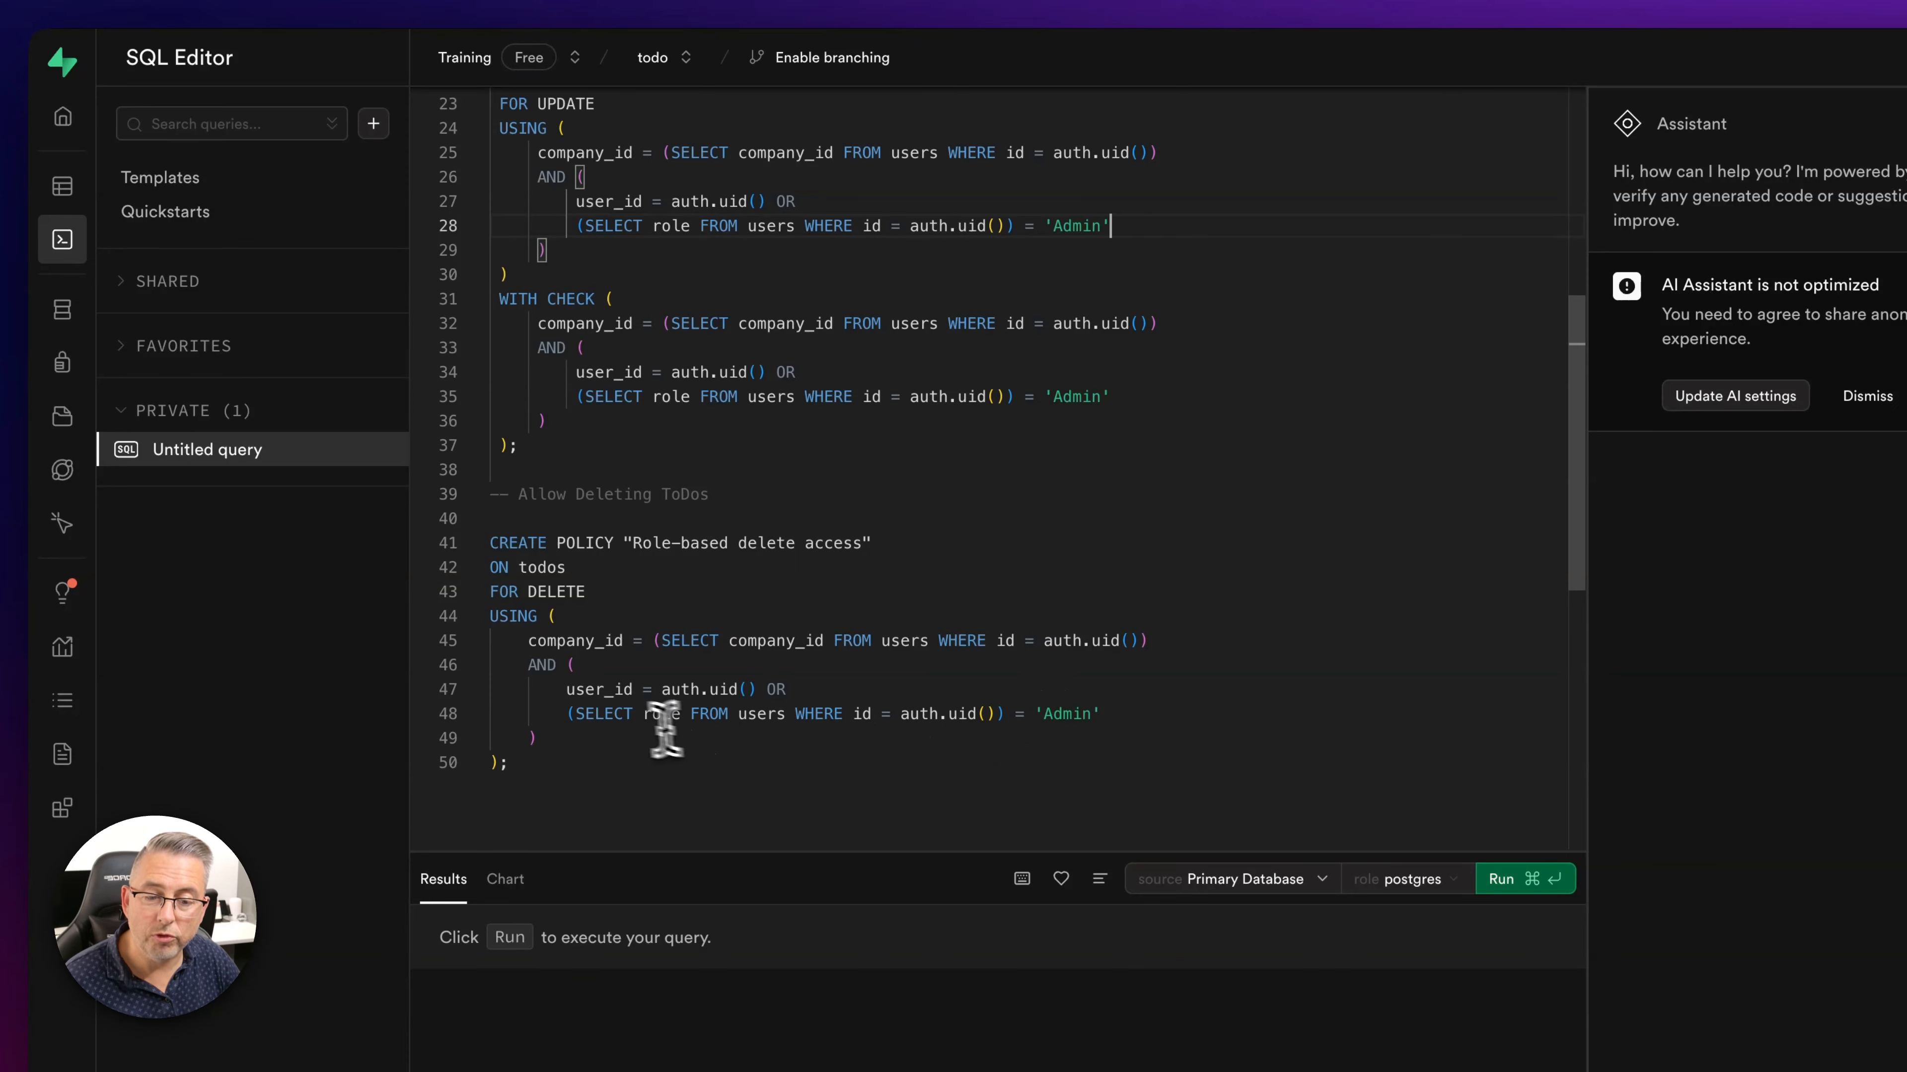
drag(566, 689, 1104, 709)
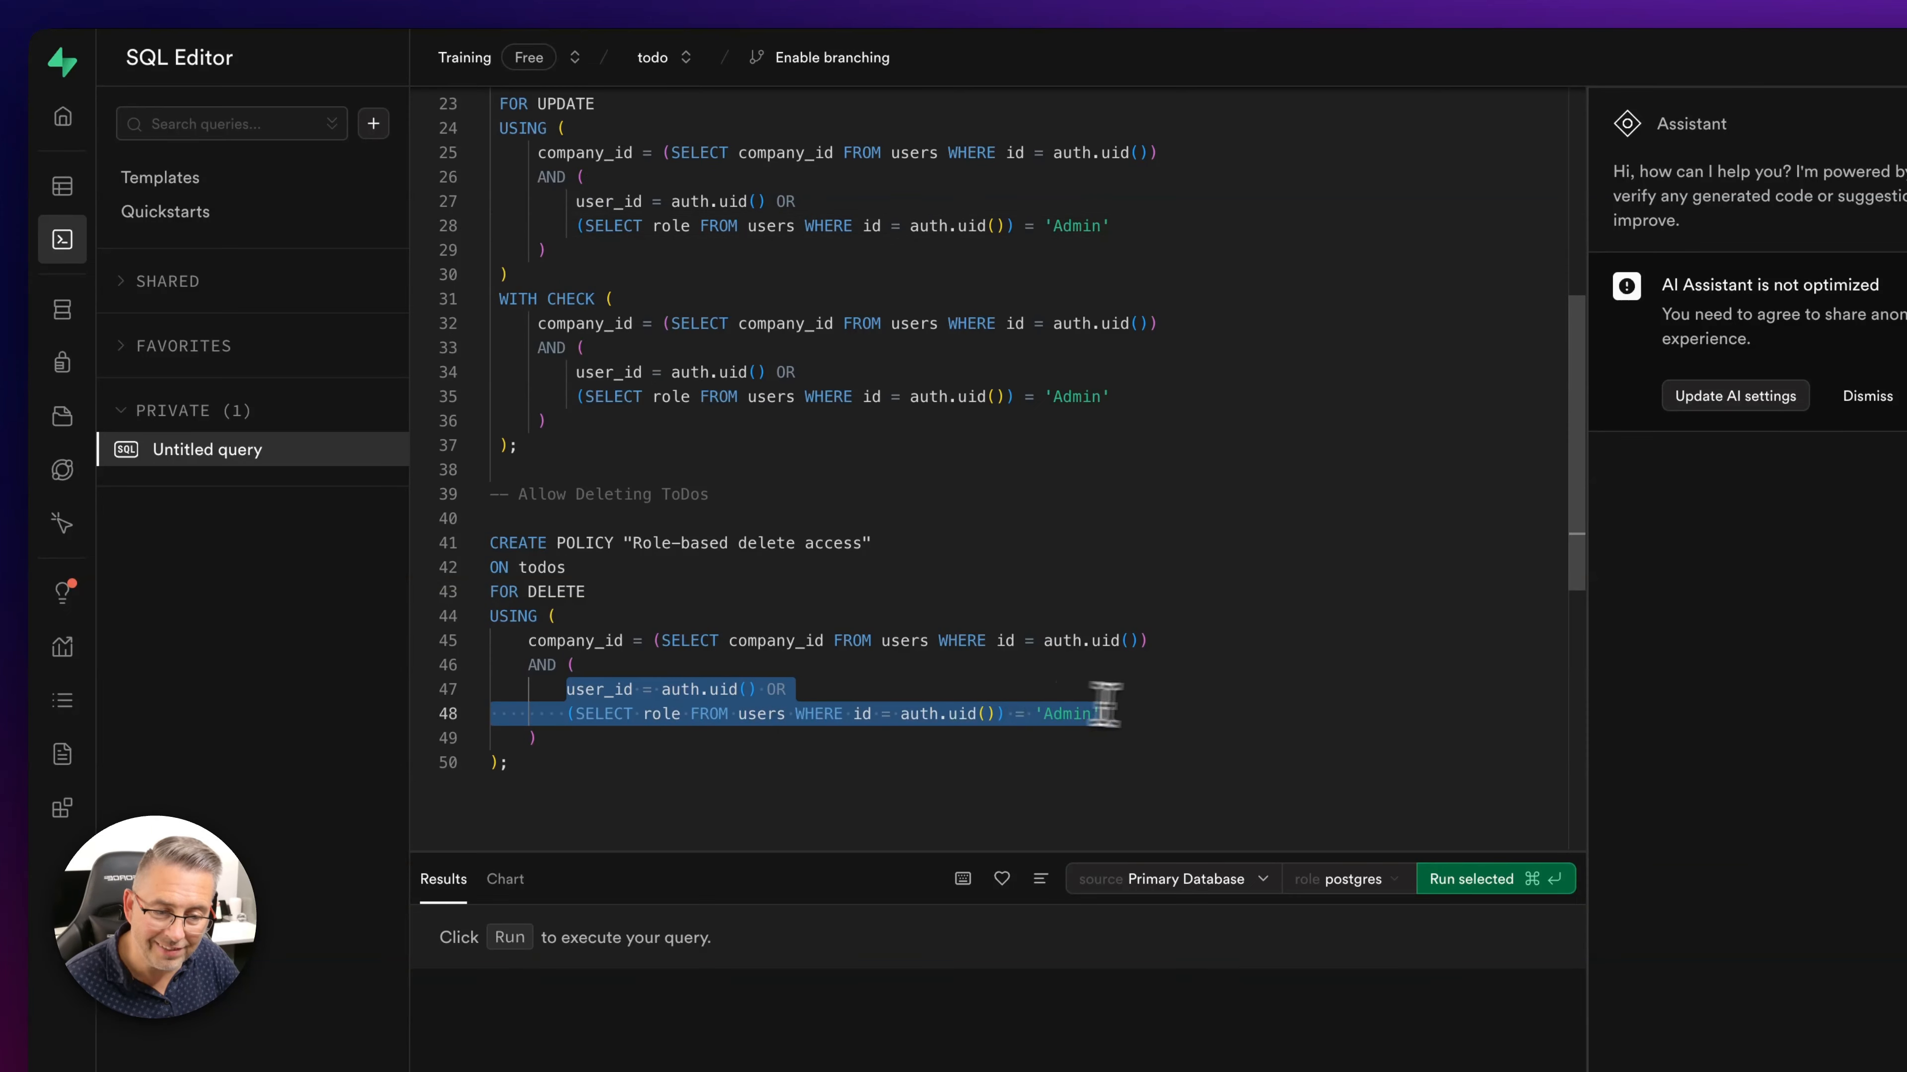
click(1140, 711)
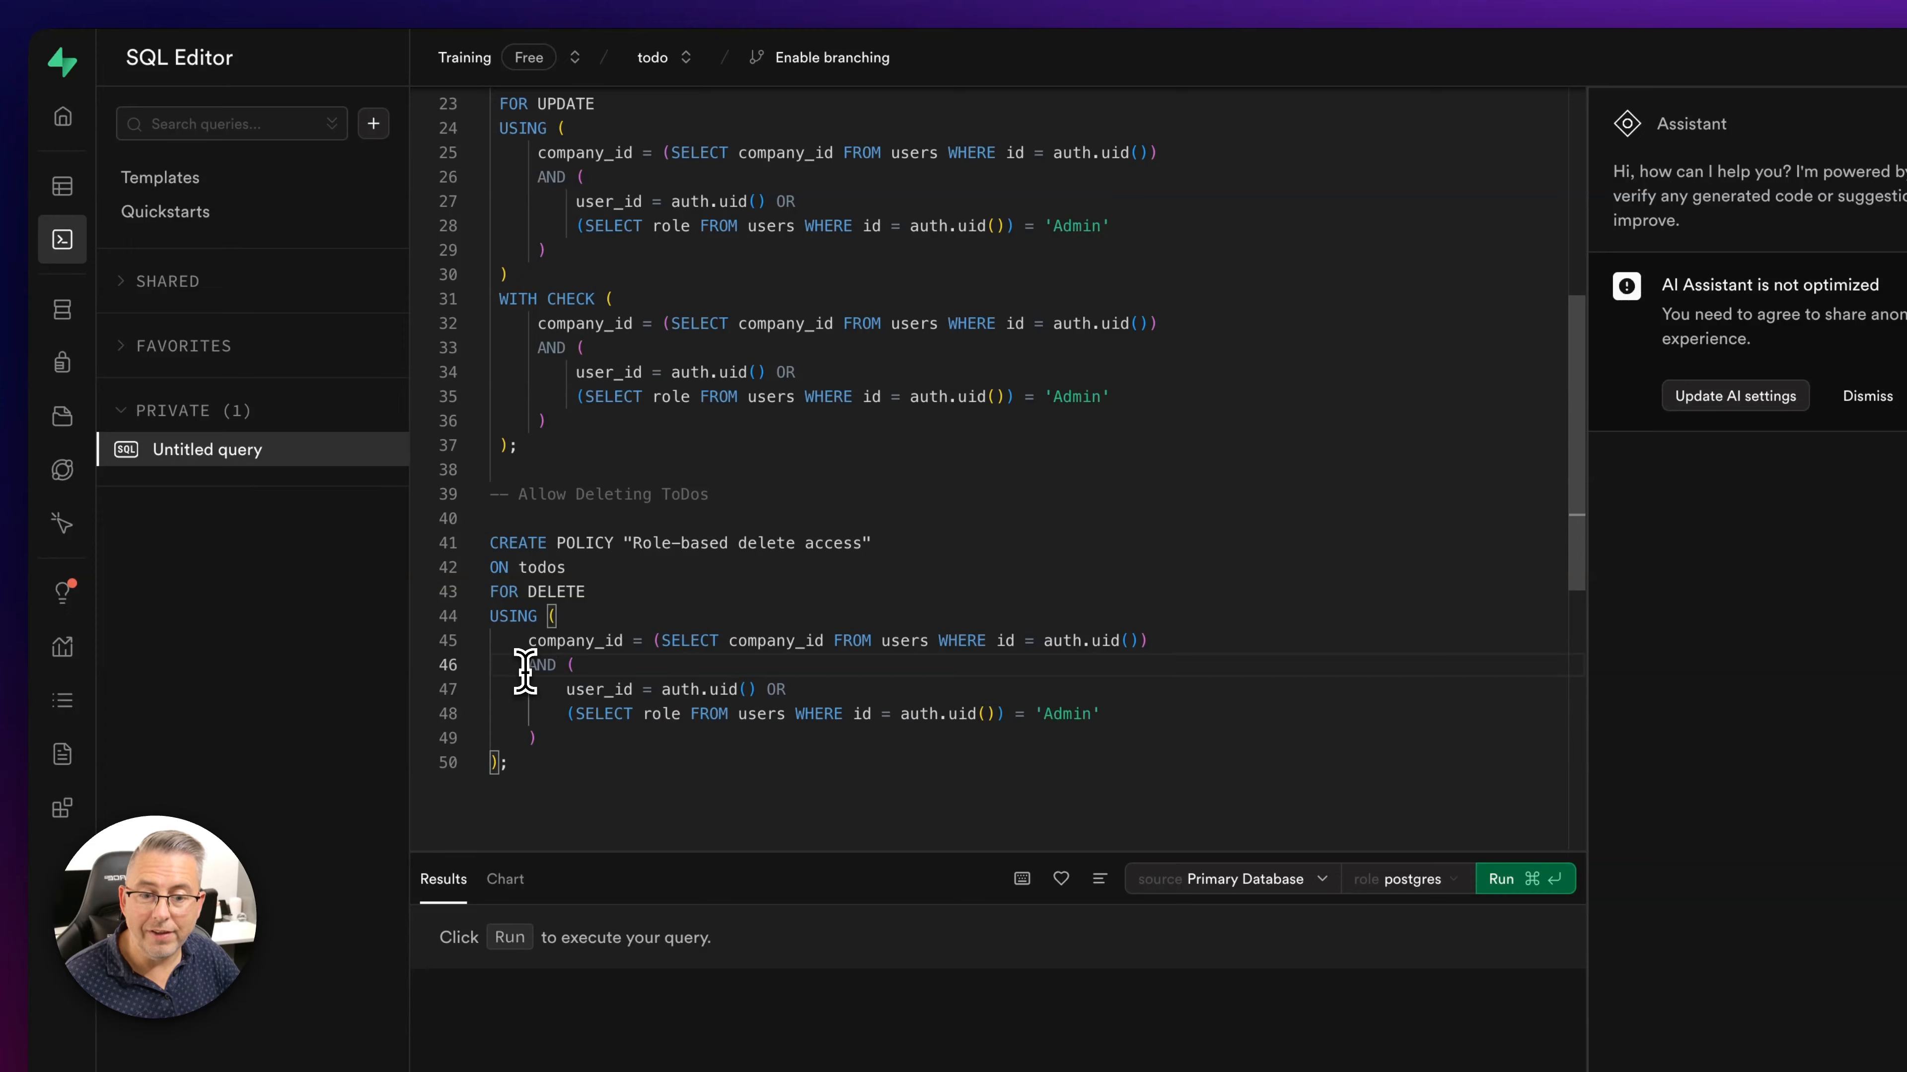
drag(528, 665, 539, 734)
click(638, 734)
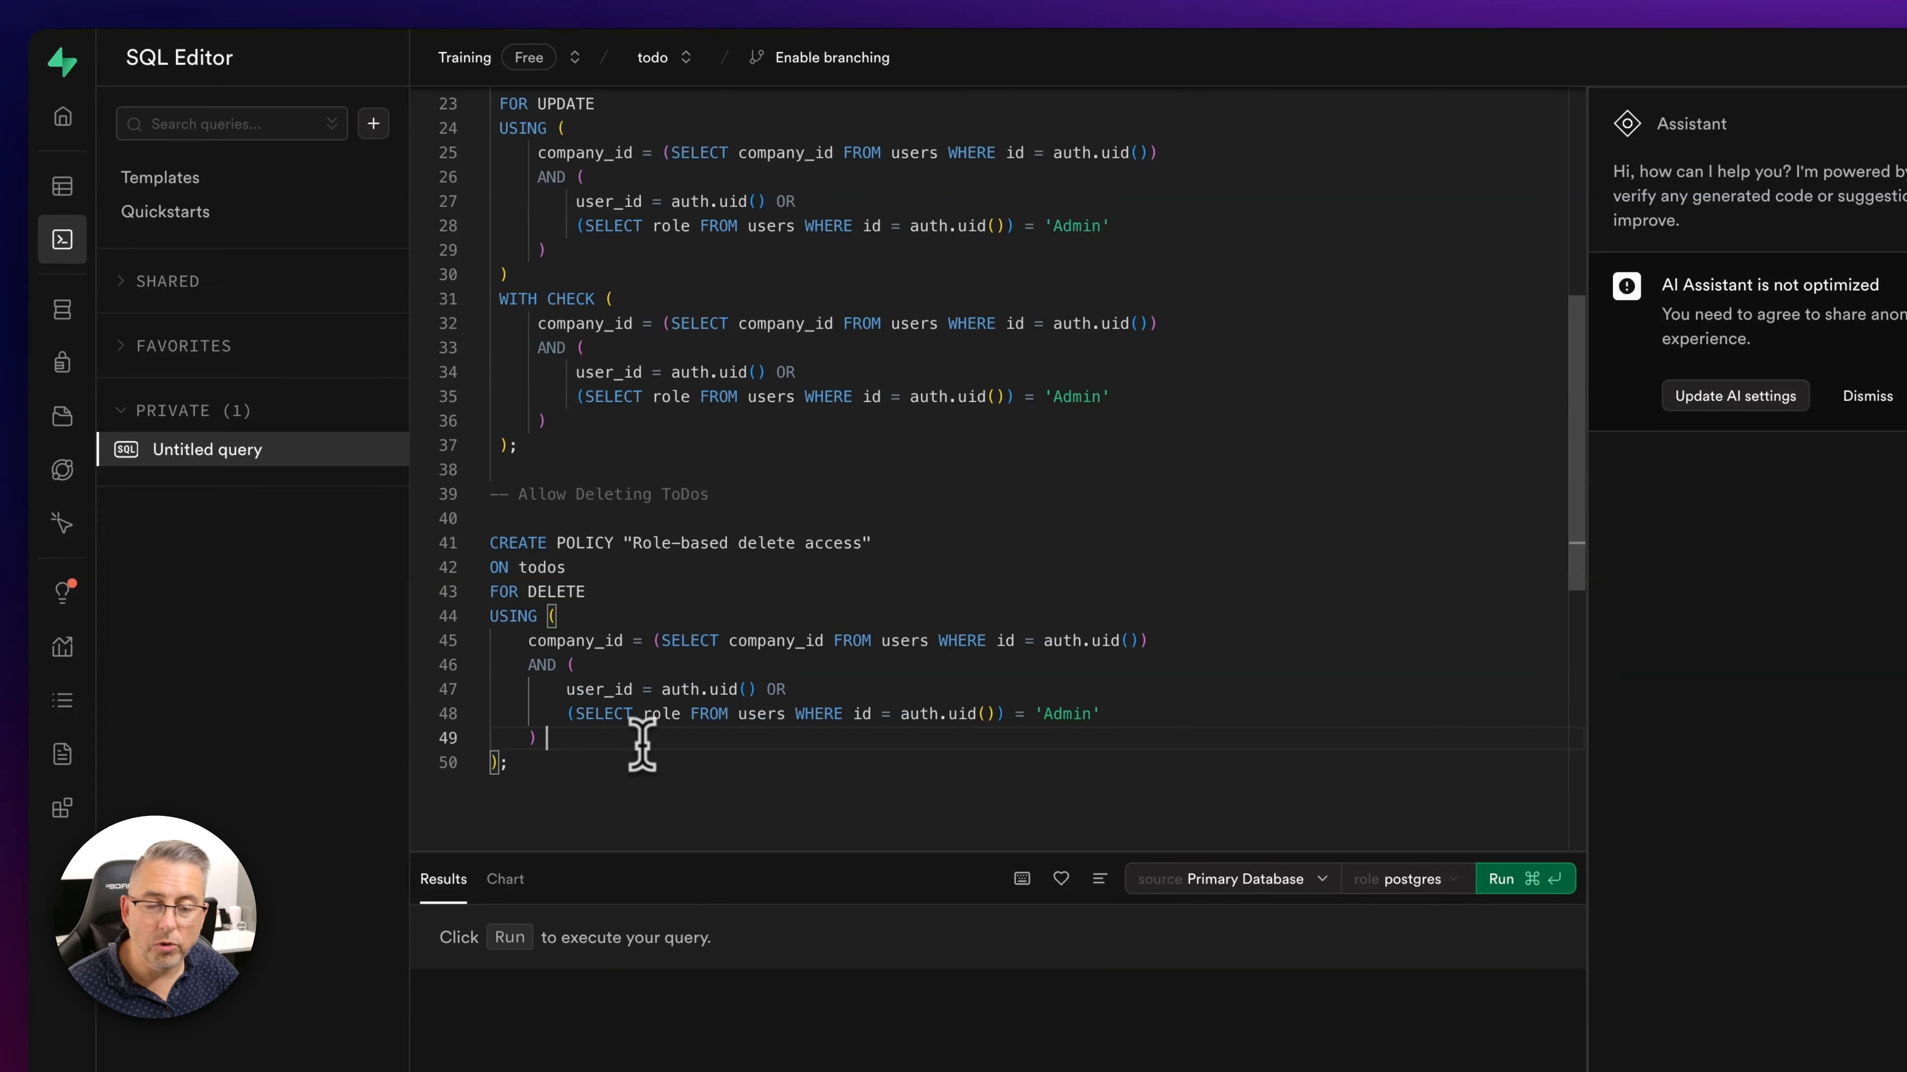
scroll(660, 755, up, 8)
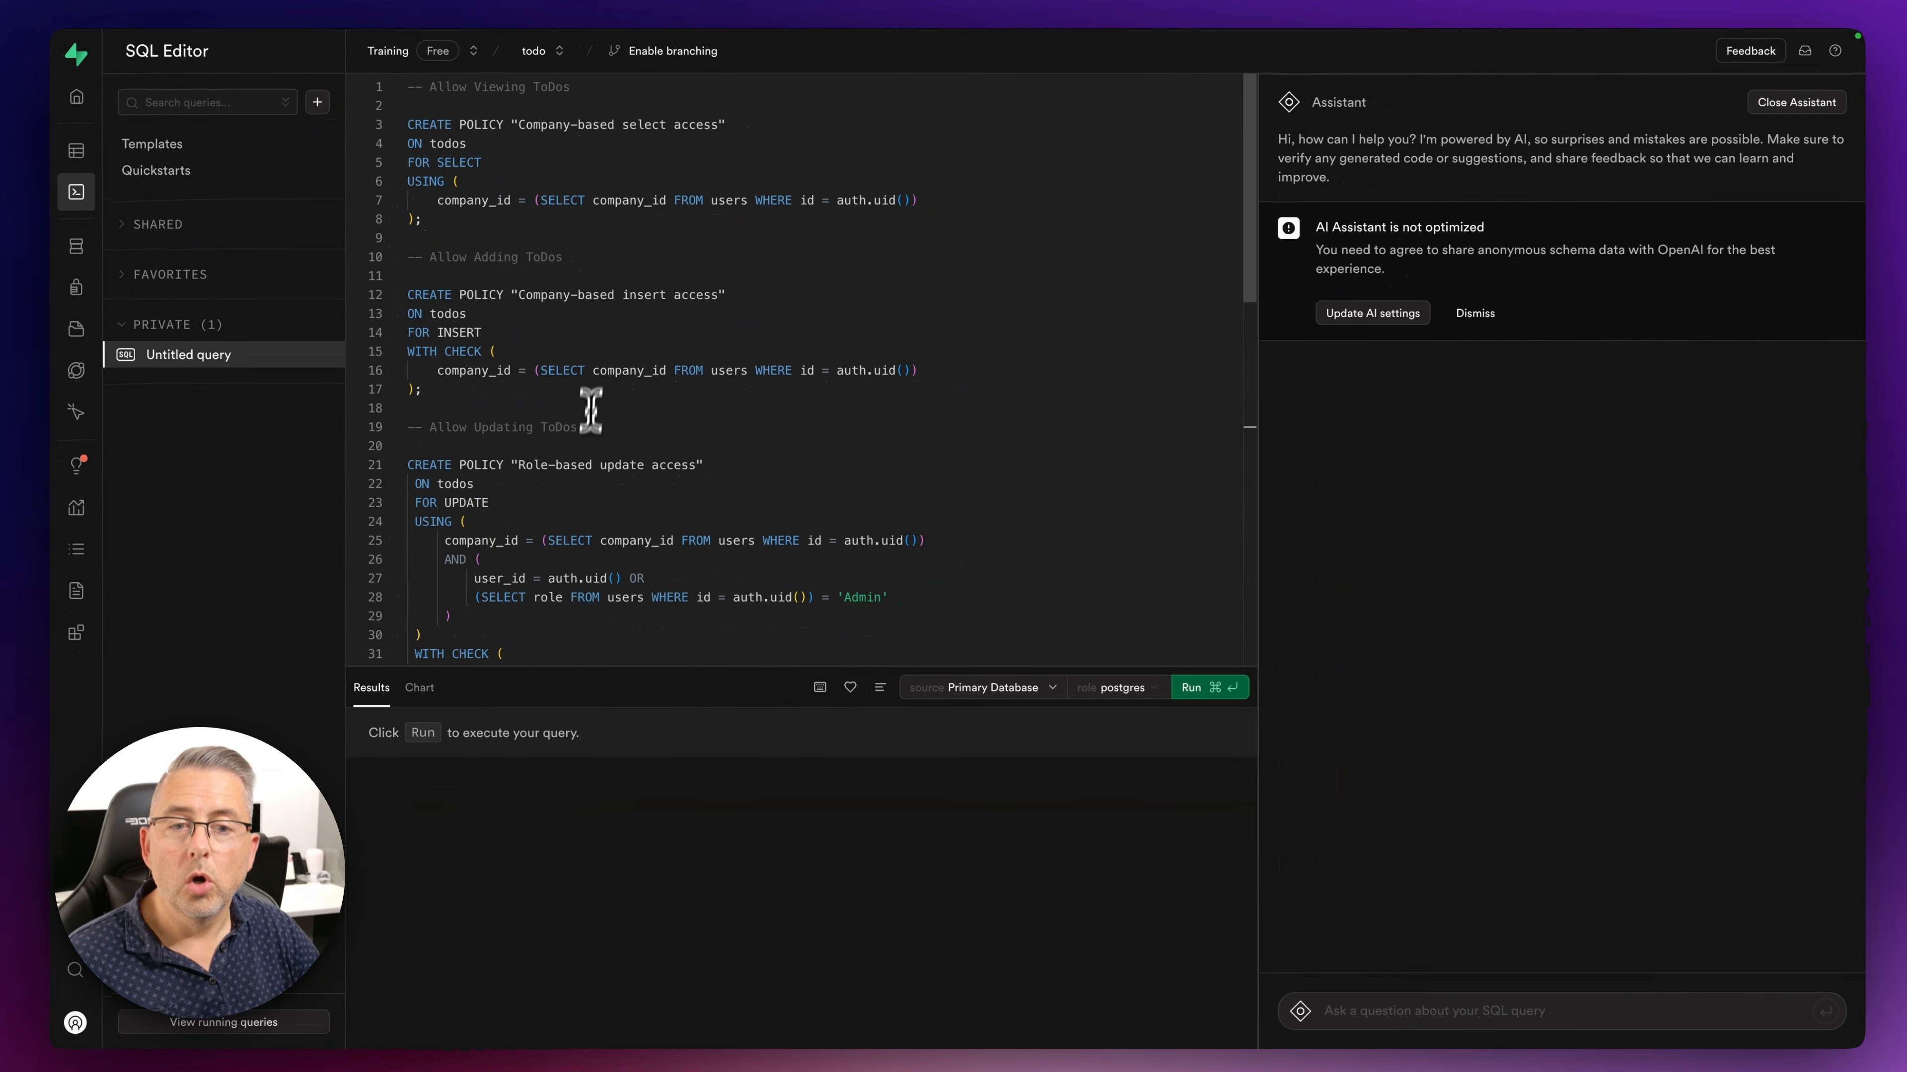
- Run the todos access-policy script successfully, then view the companies table in the Table Editor
click(423, 105)
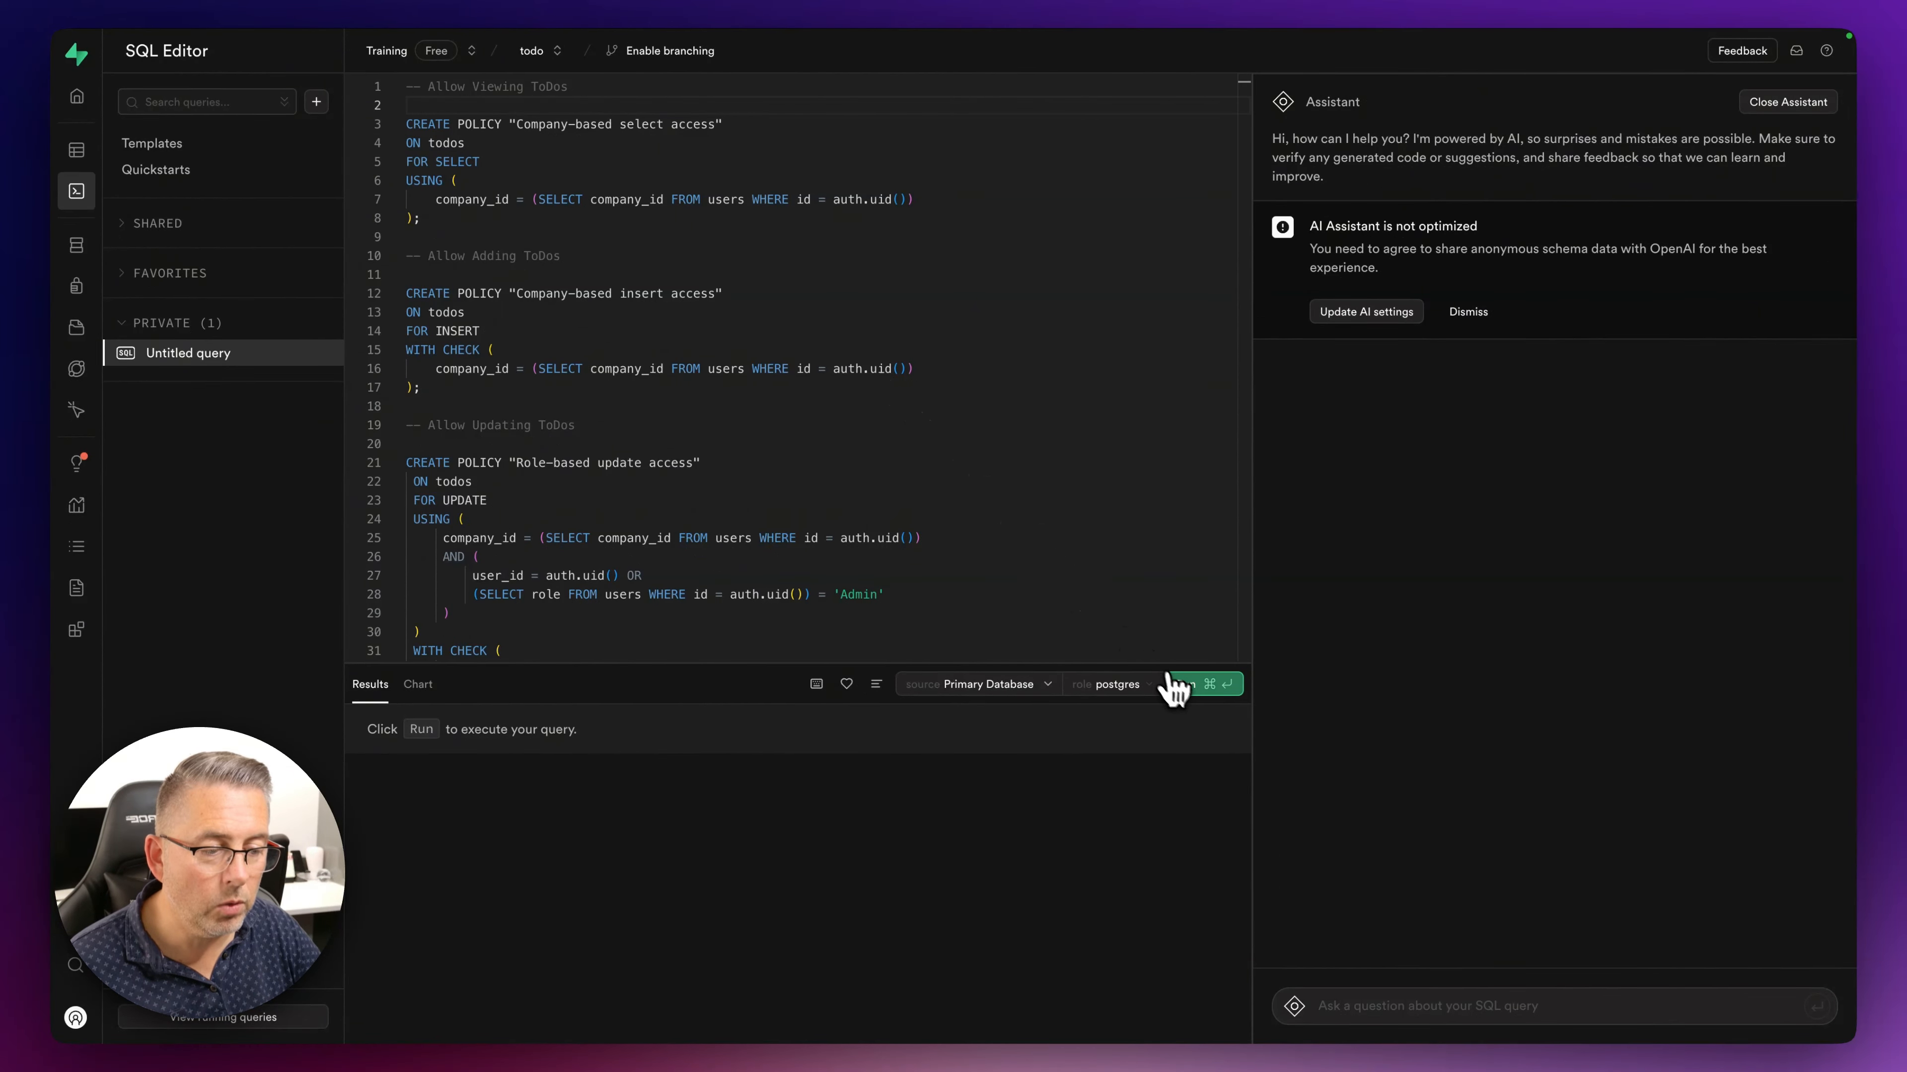
click(1179, 683)
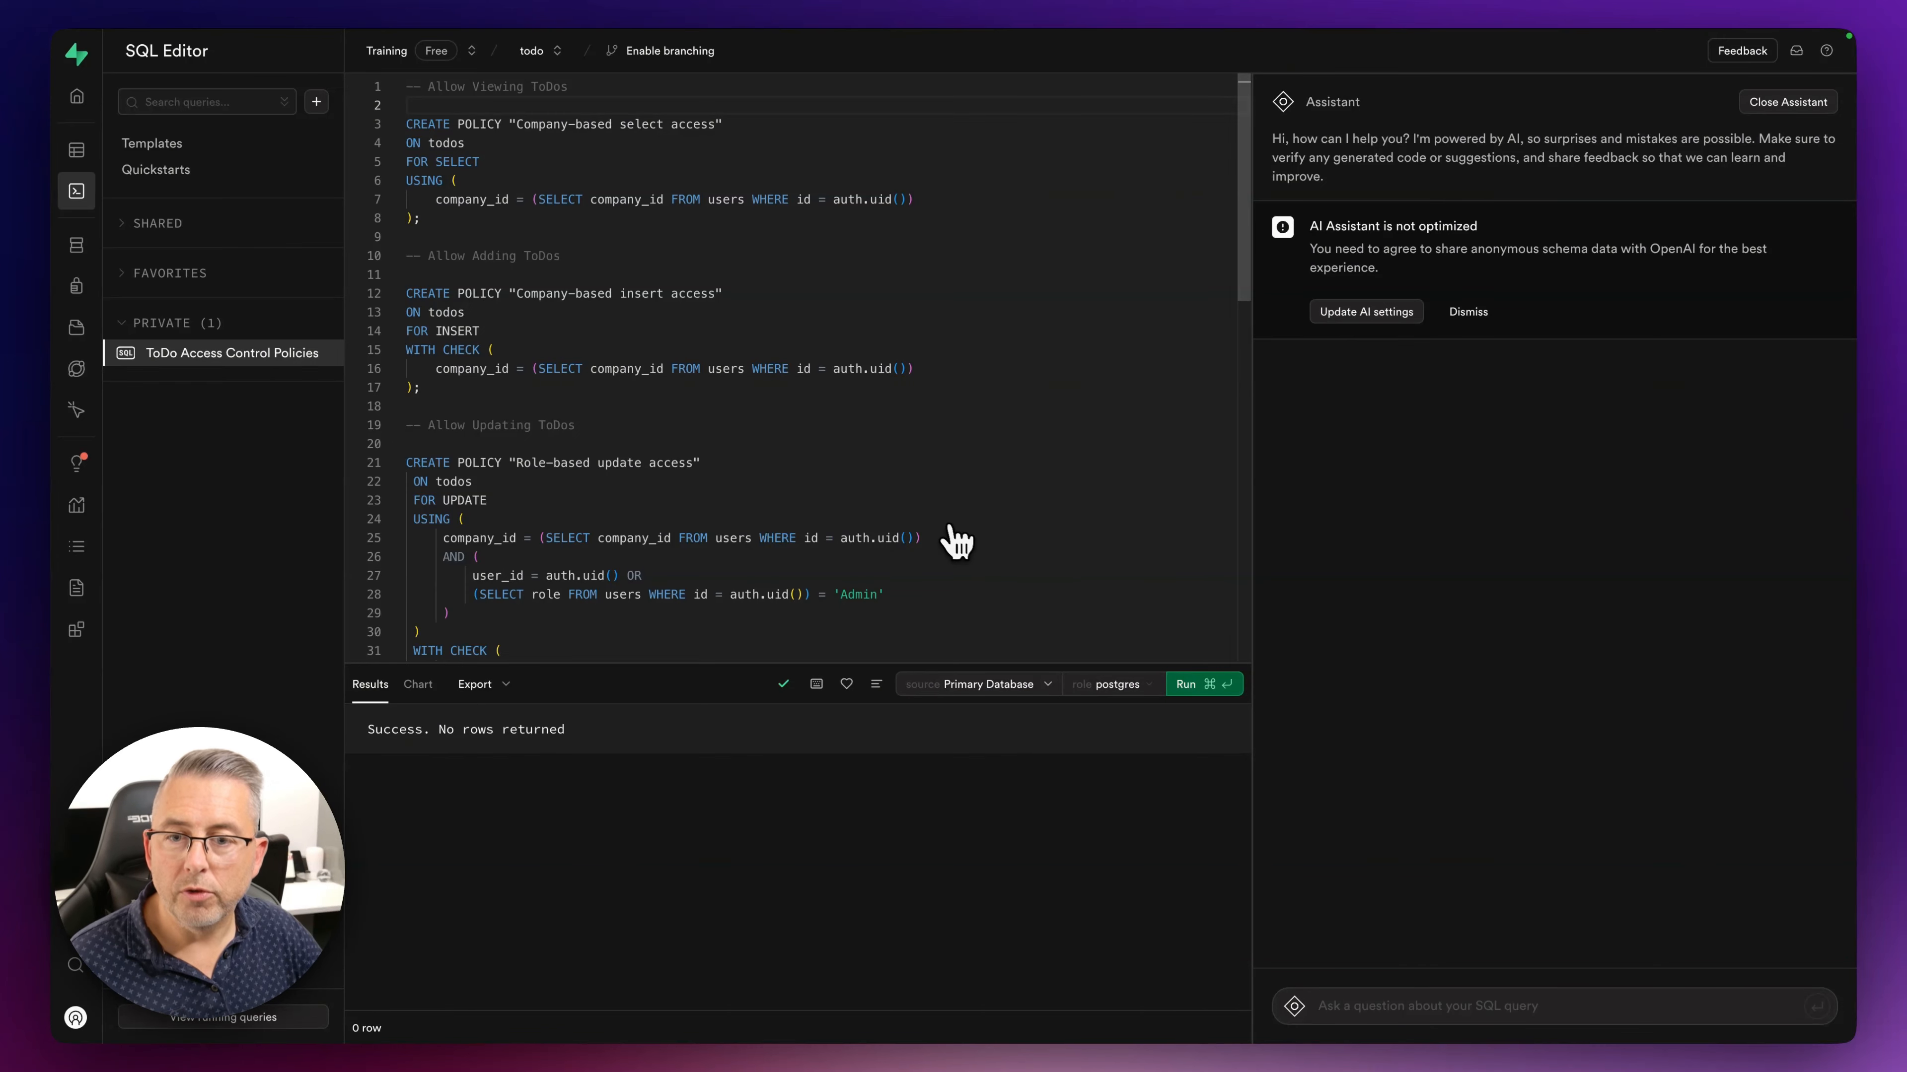
mouse_move(97, 155)
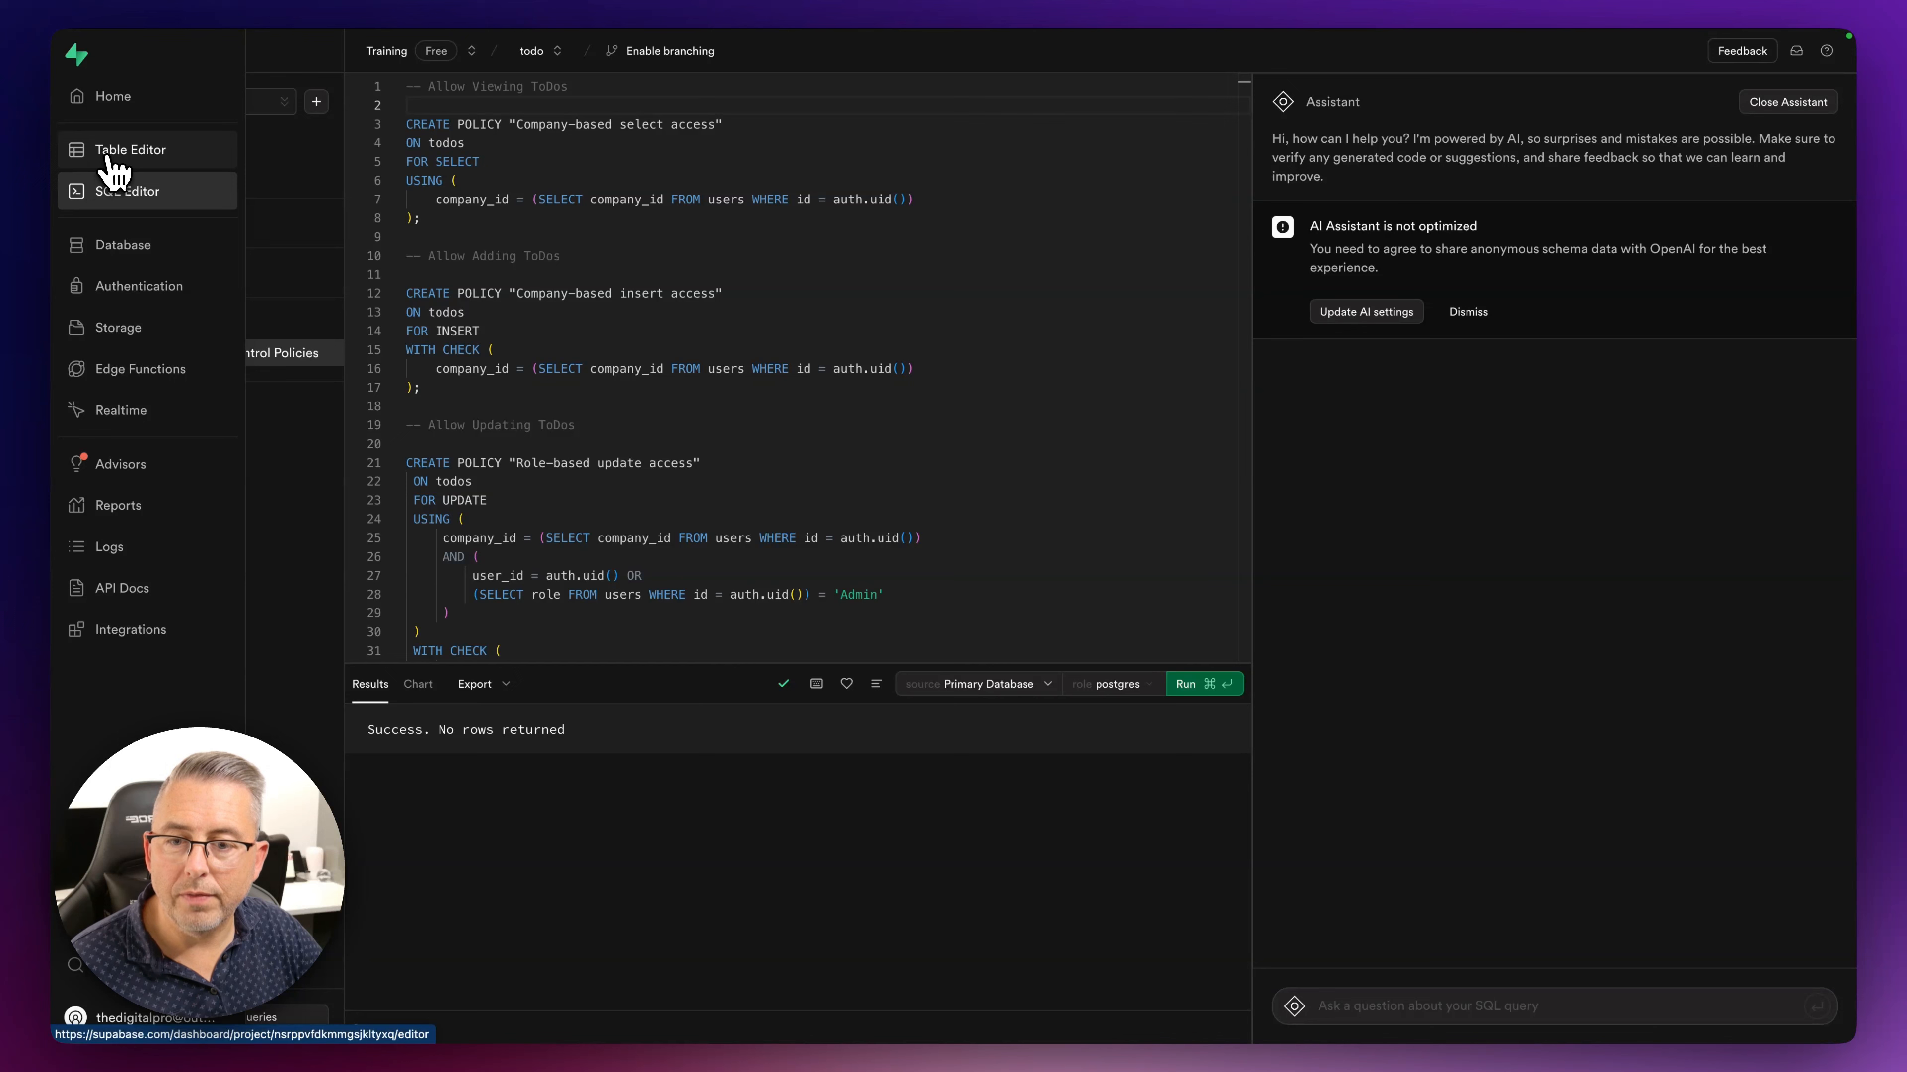
click(113, 154)
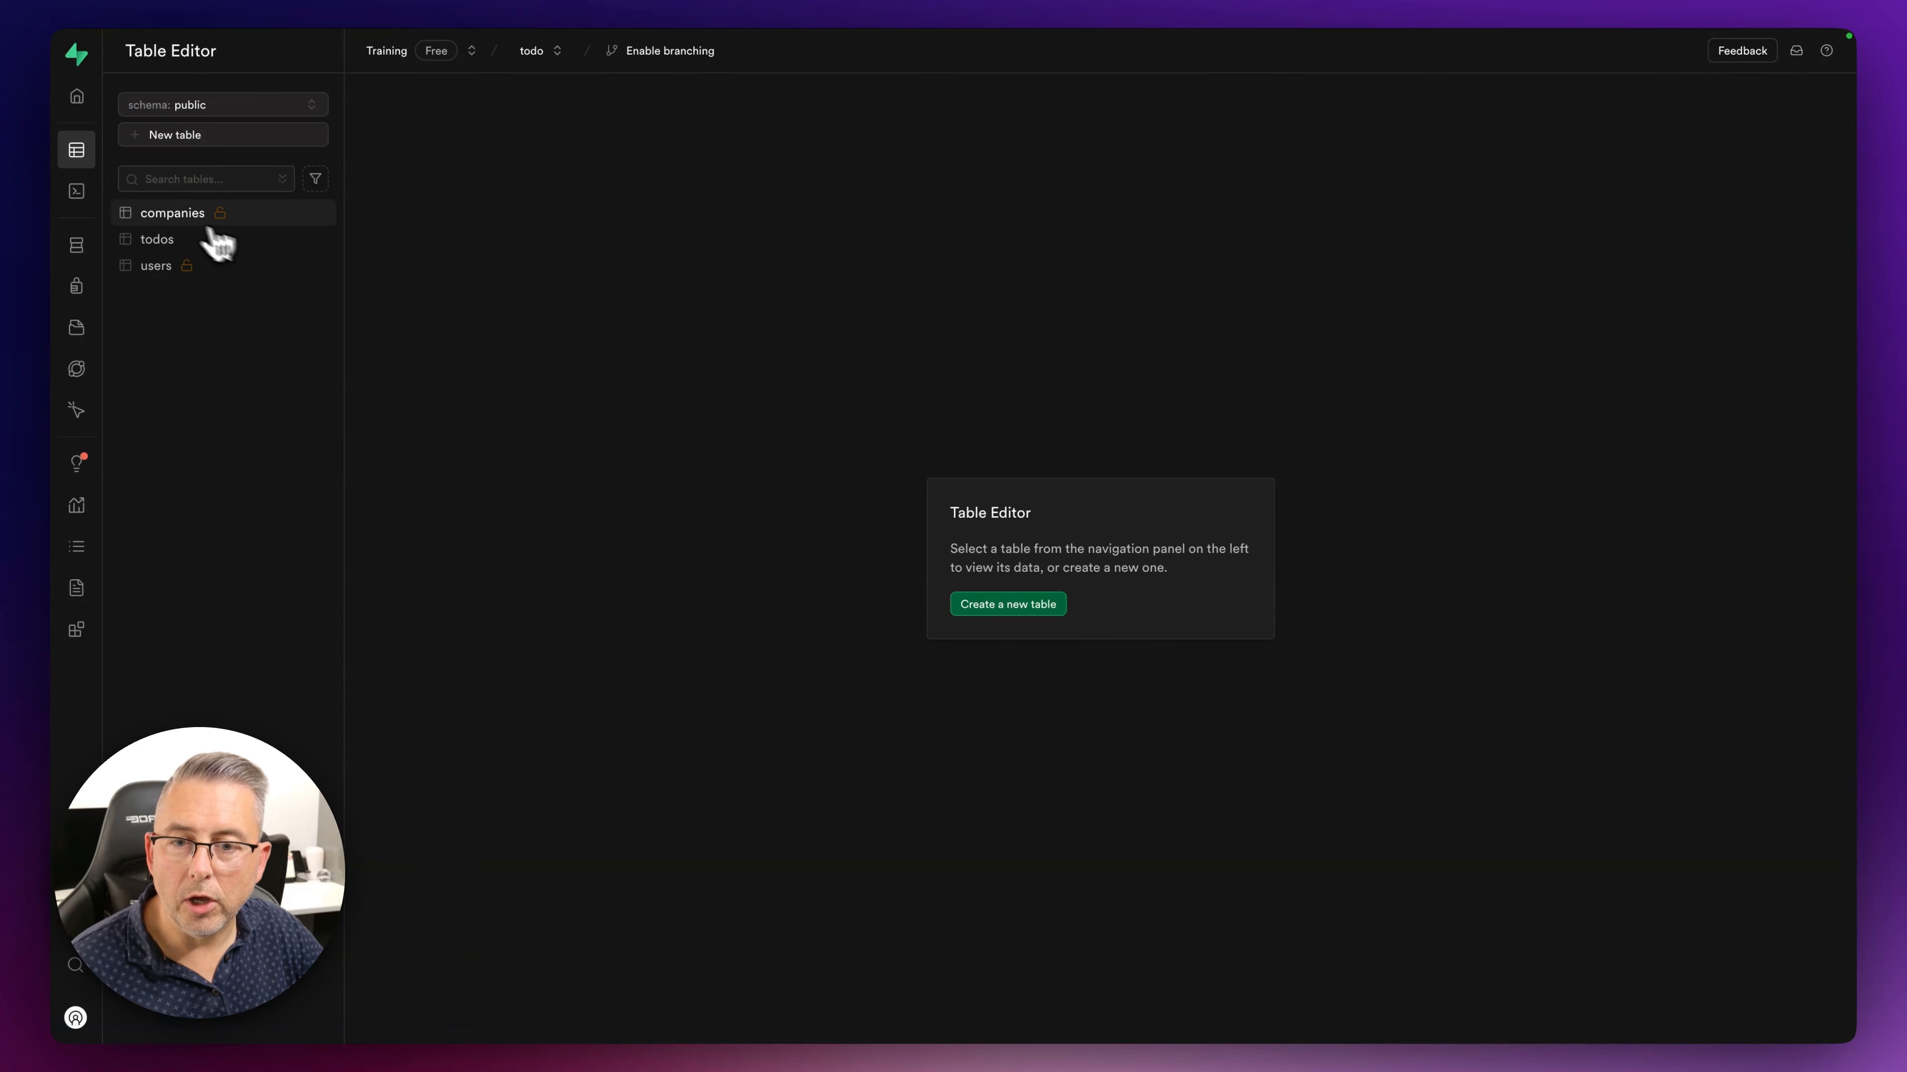
click(174, 220)
- List the todos Auth policies and inspect the Company-based insert access policy without saving
click(162, 239)
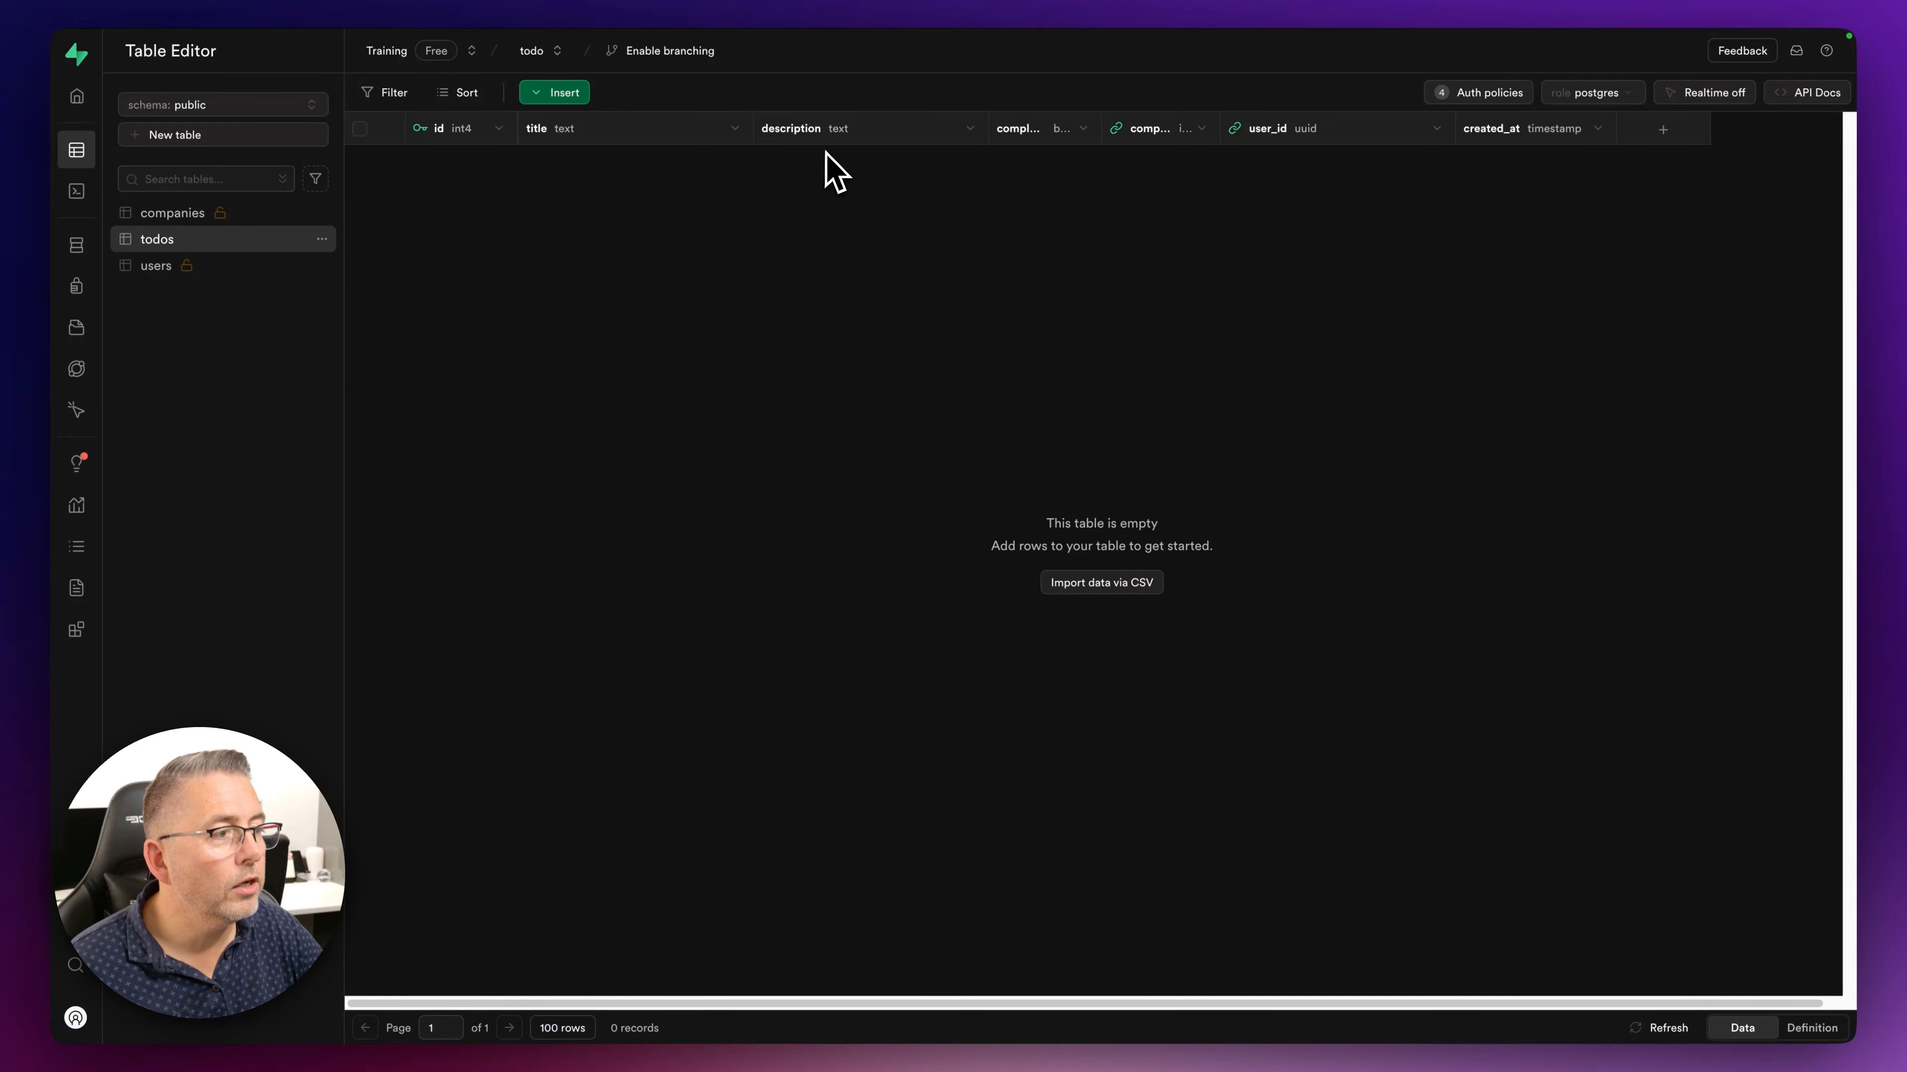
click(1475, 95)
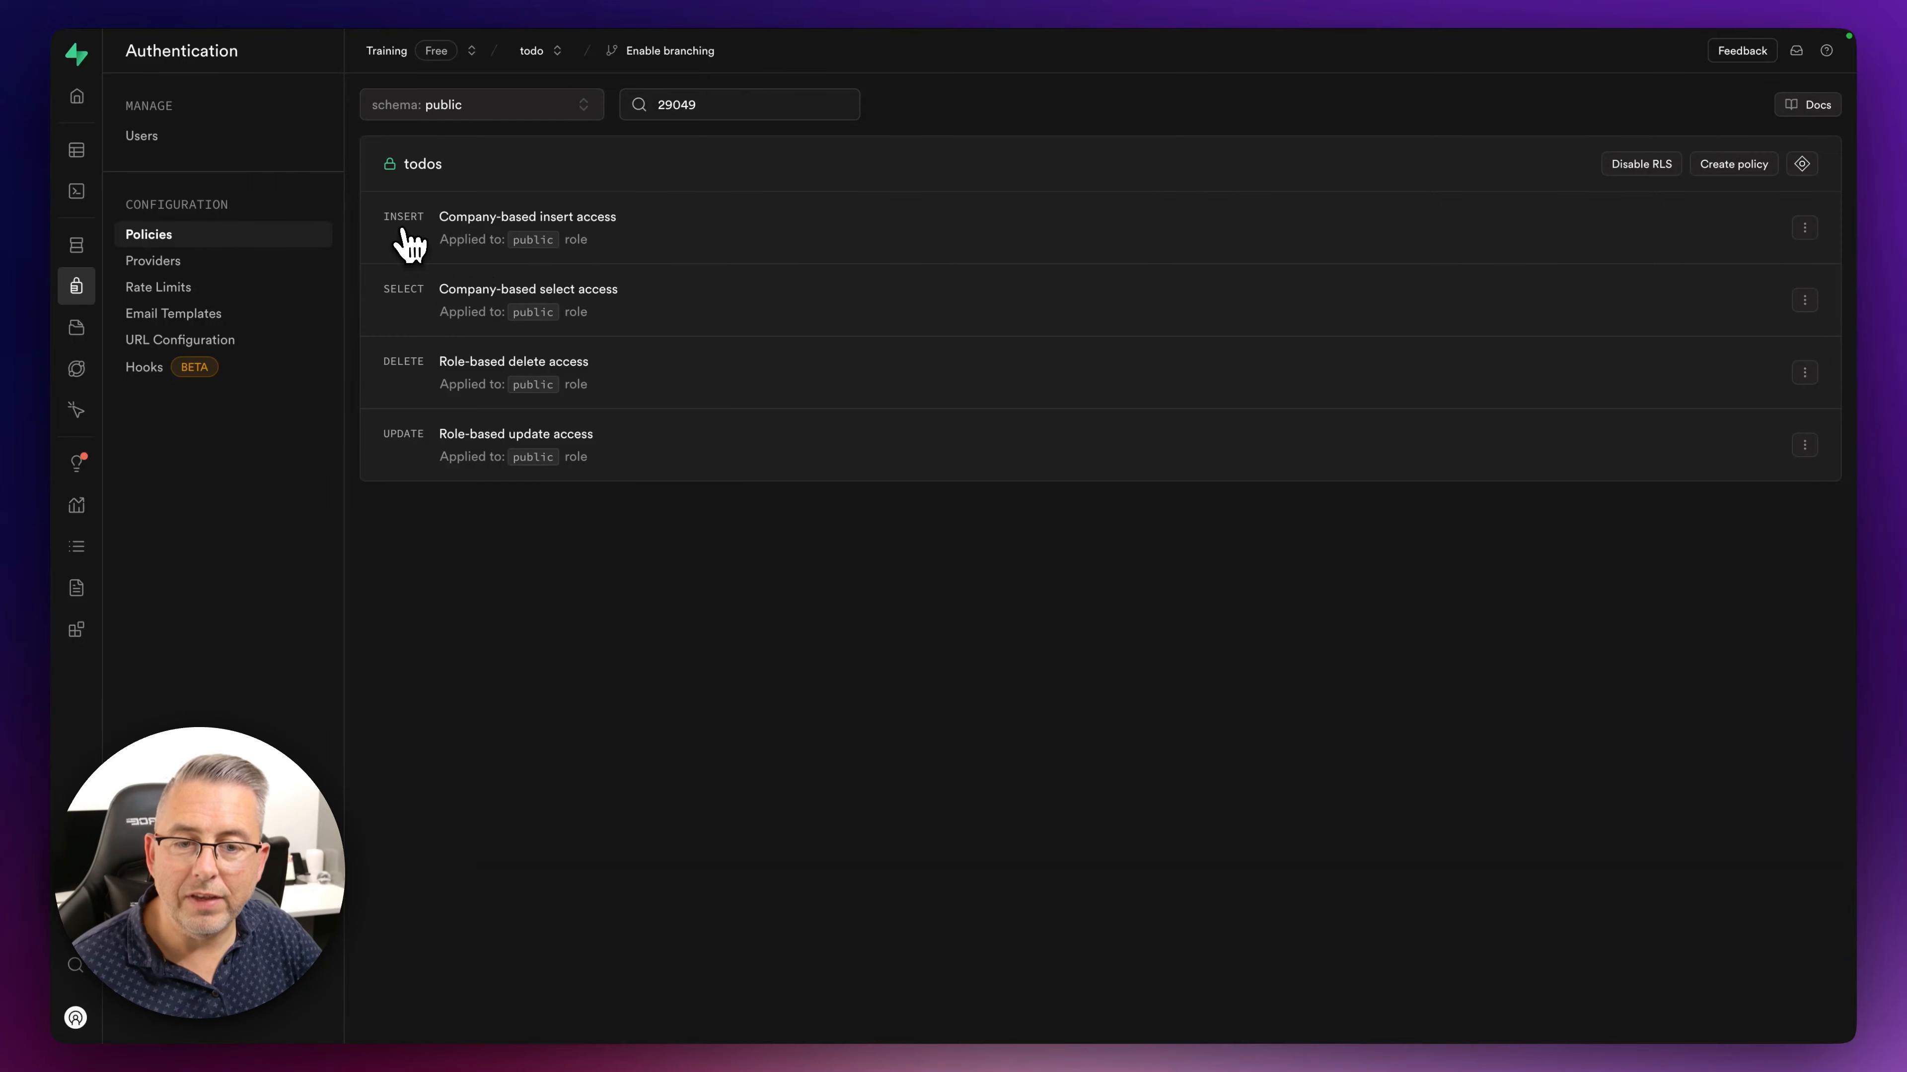
click(1806, 230)
click(1611, 243)
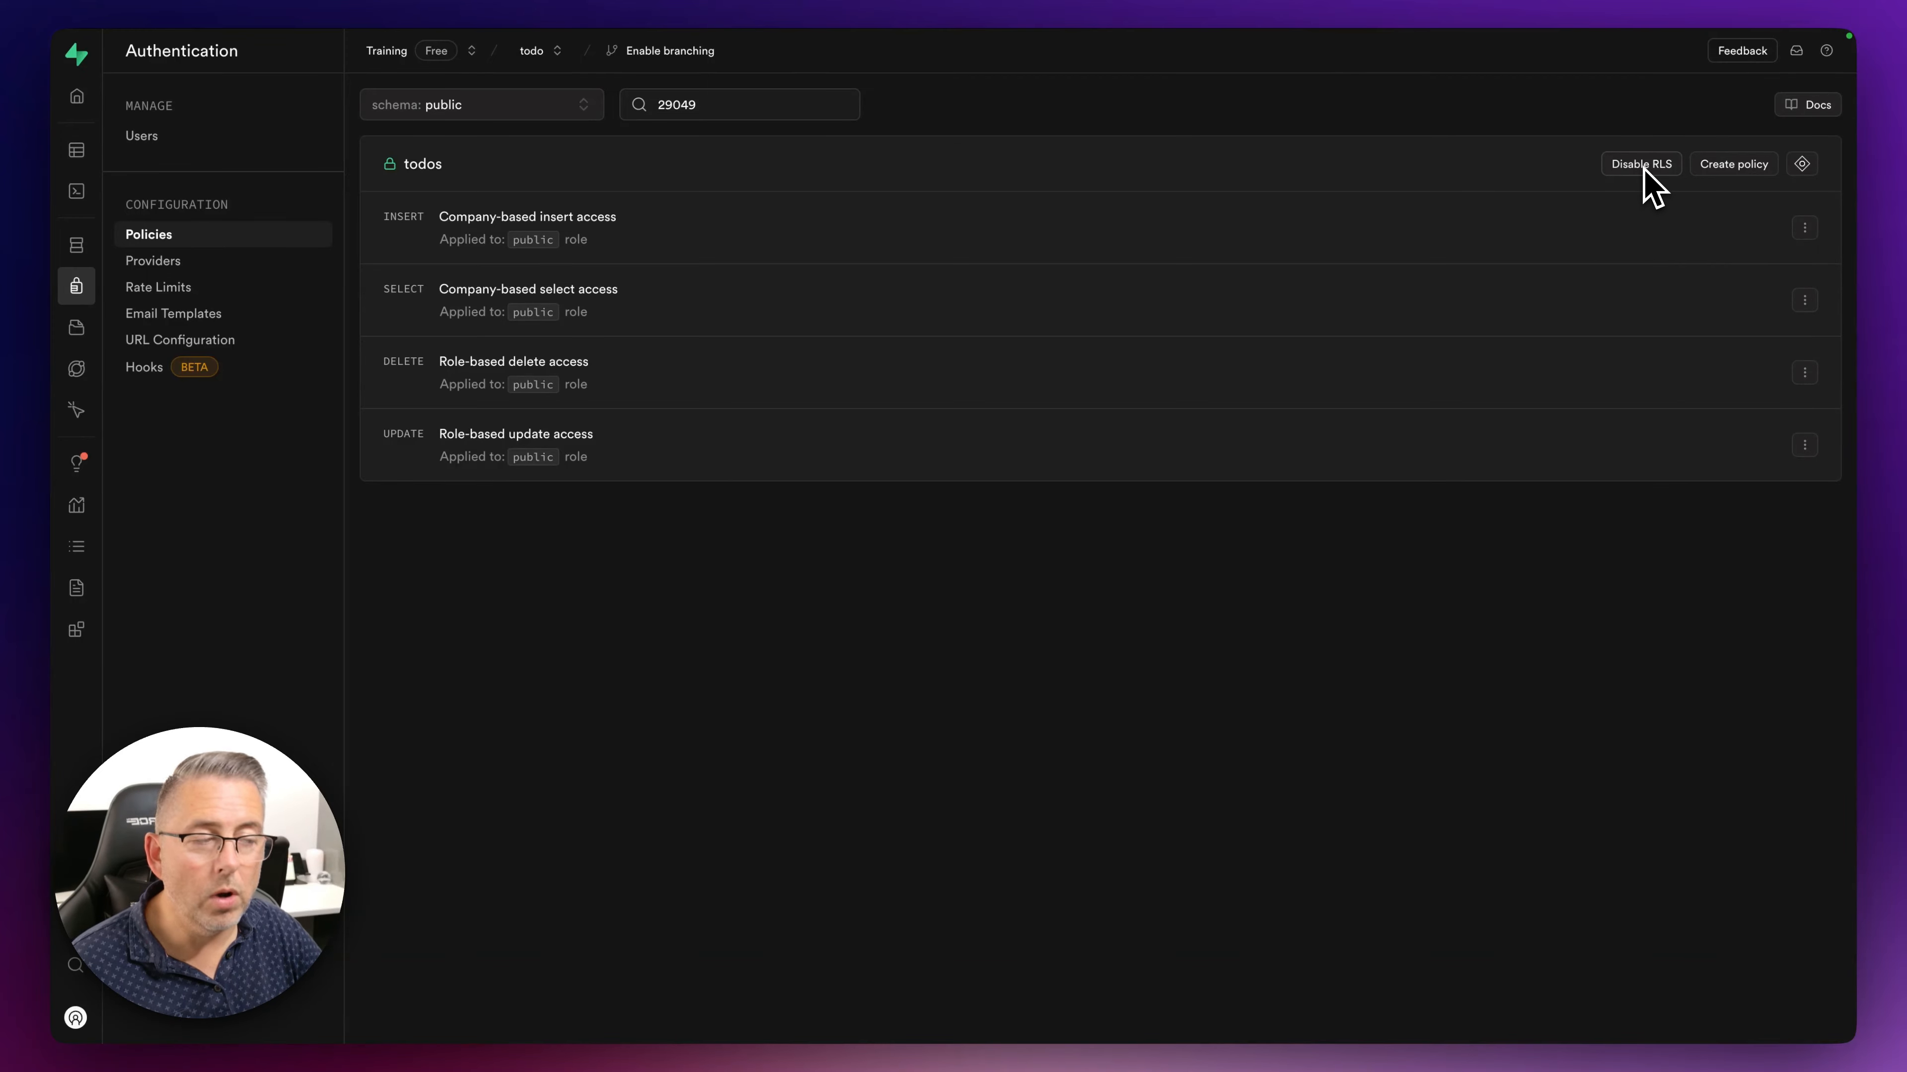
click(1805, 228)
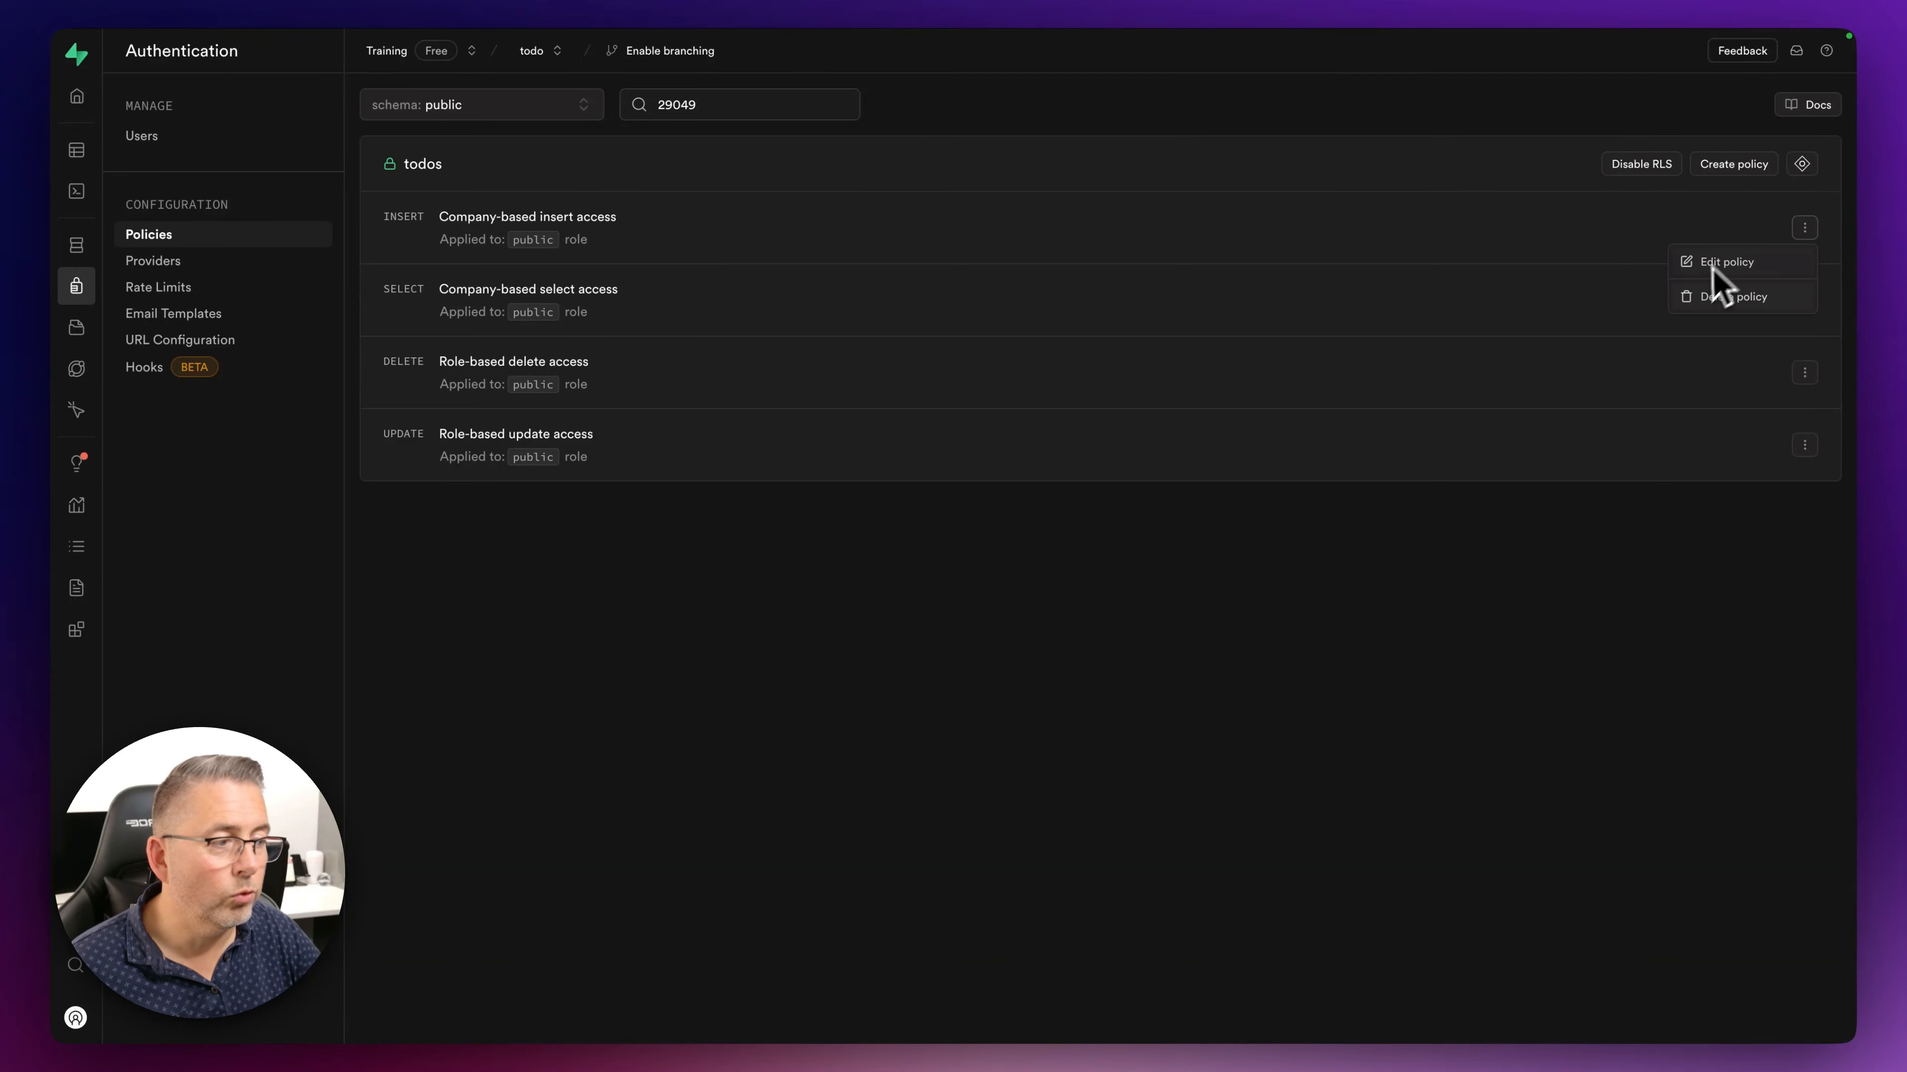
click(1726, 263)
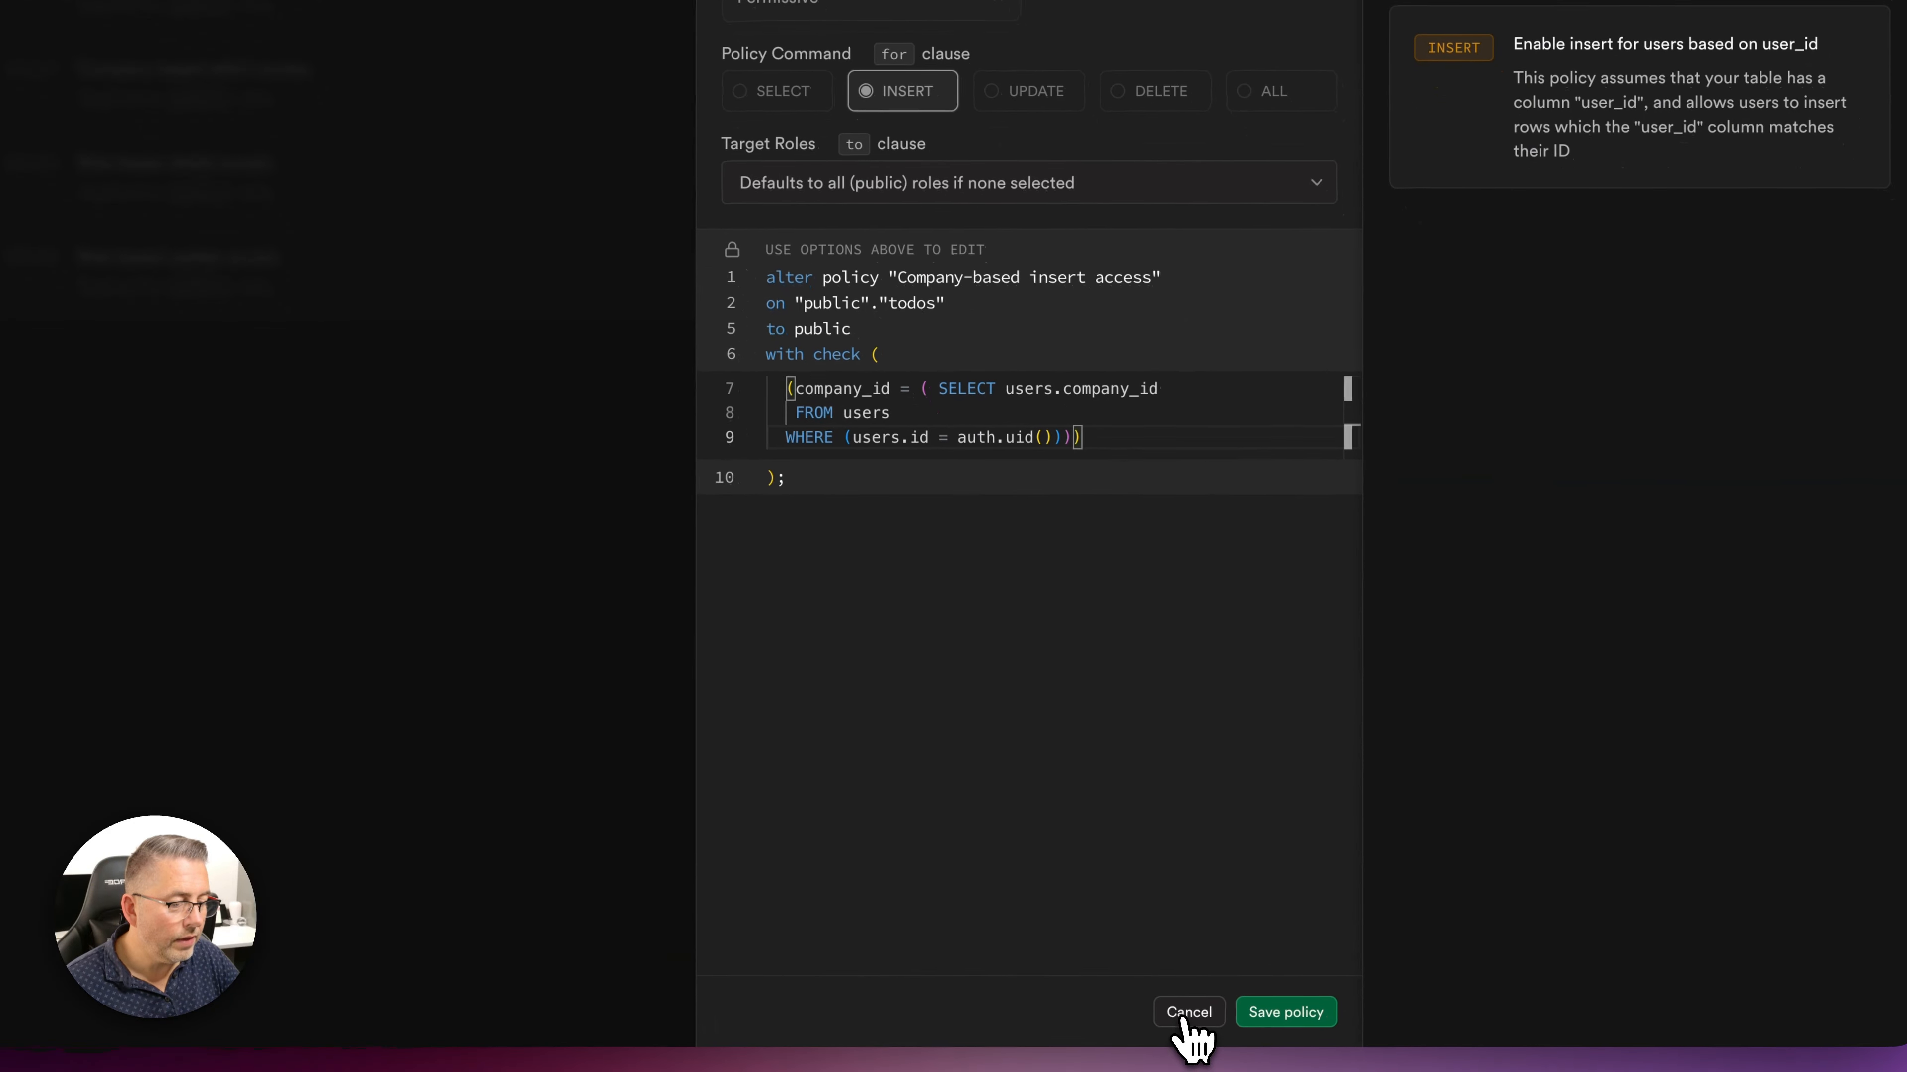
click(1188, 1012)
- Discard the unsaved policy edits and return to the policy list
click(1032, 601)
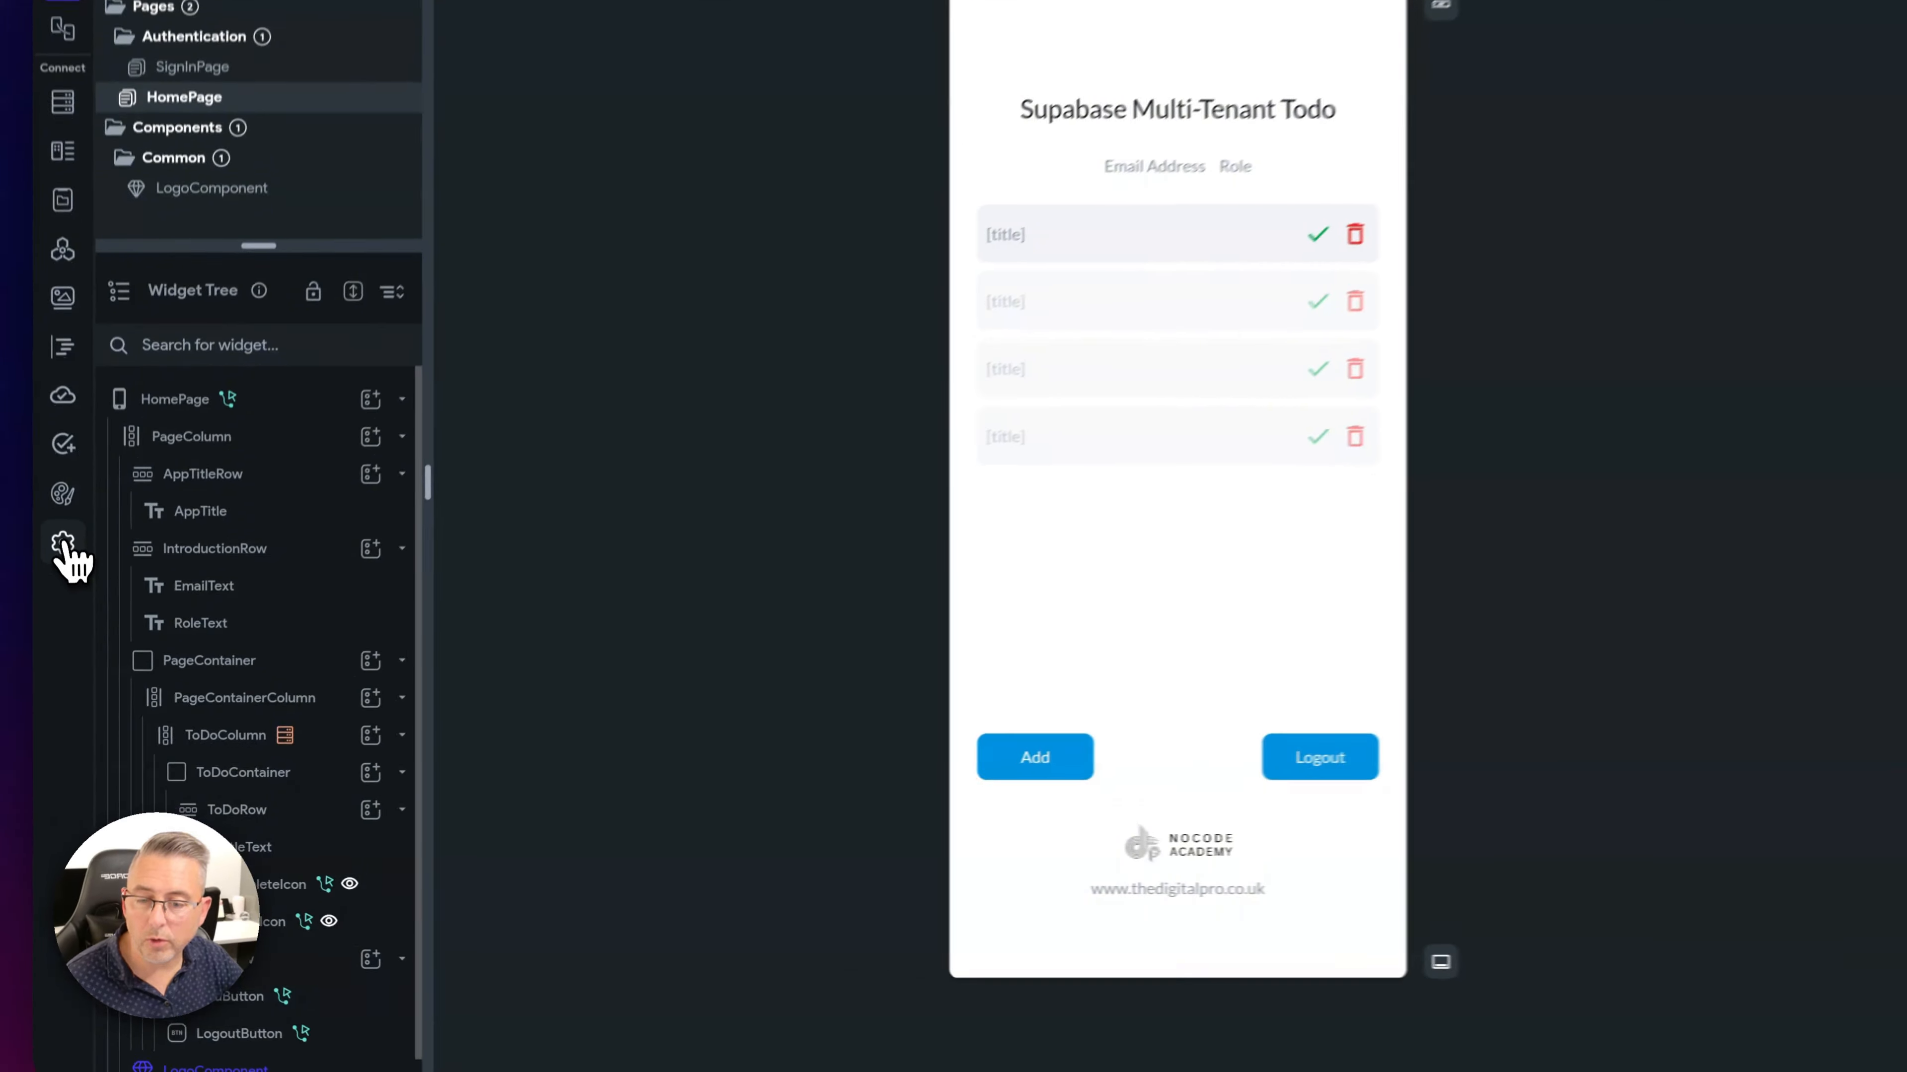
- Check FlutterFlow's Supabase integration settings, then switch over to the Supabase dashboard
click(74, 609)
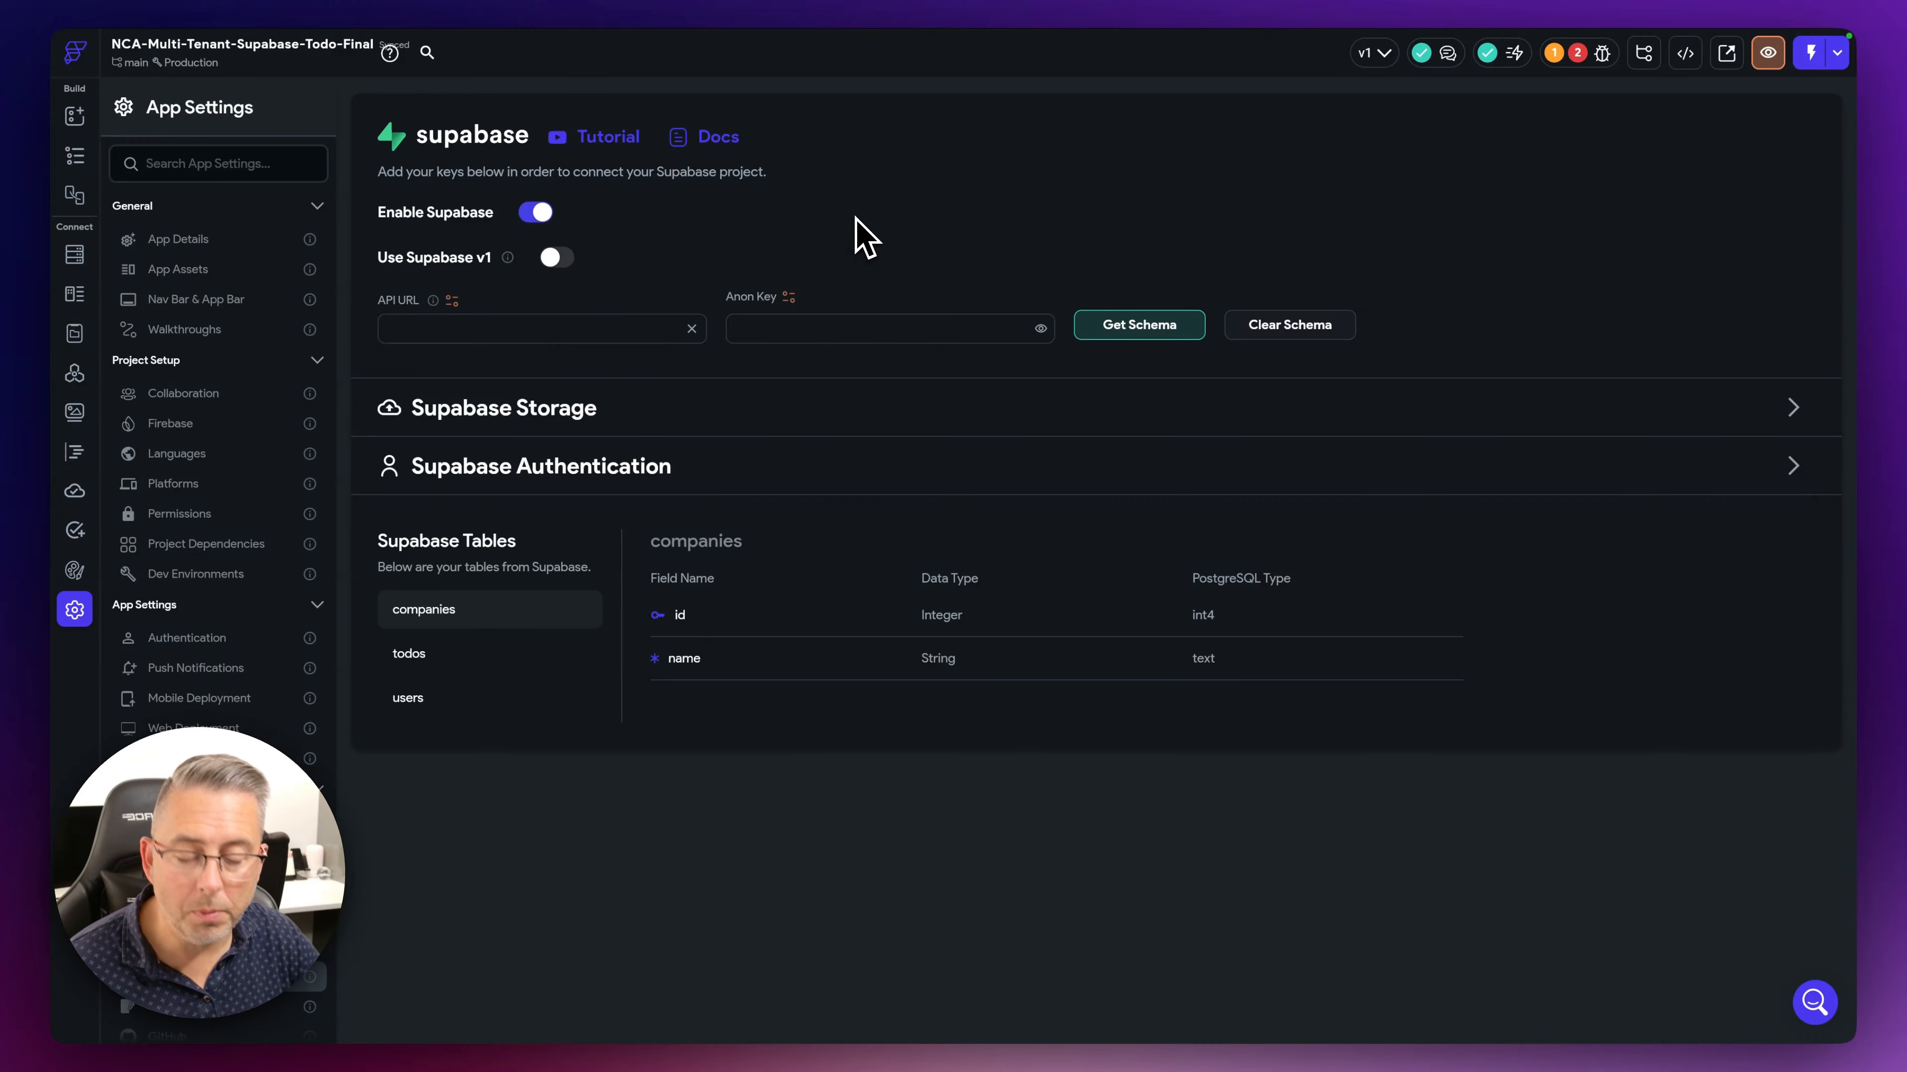
key(ctrl+Right)
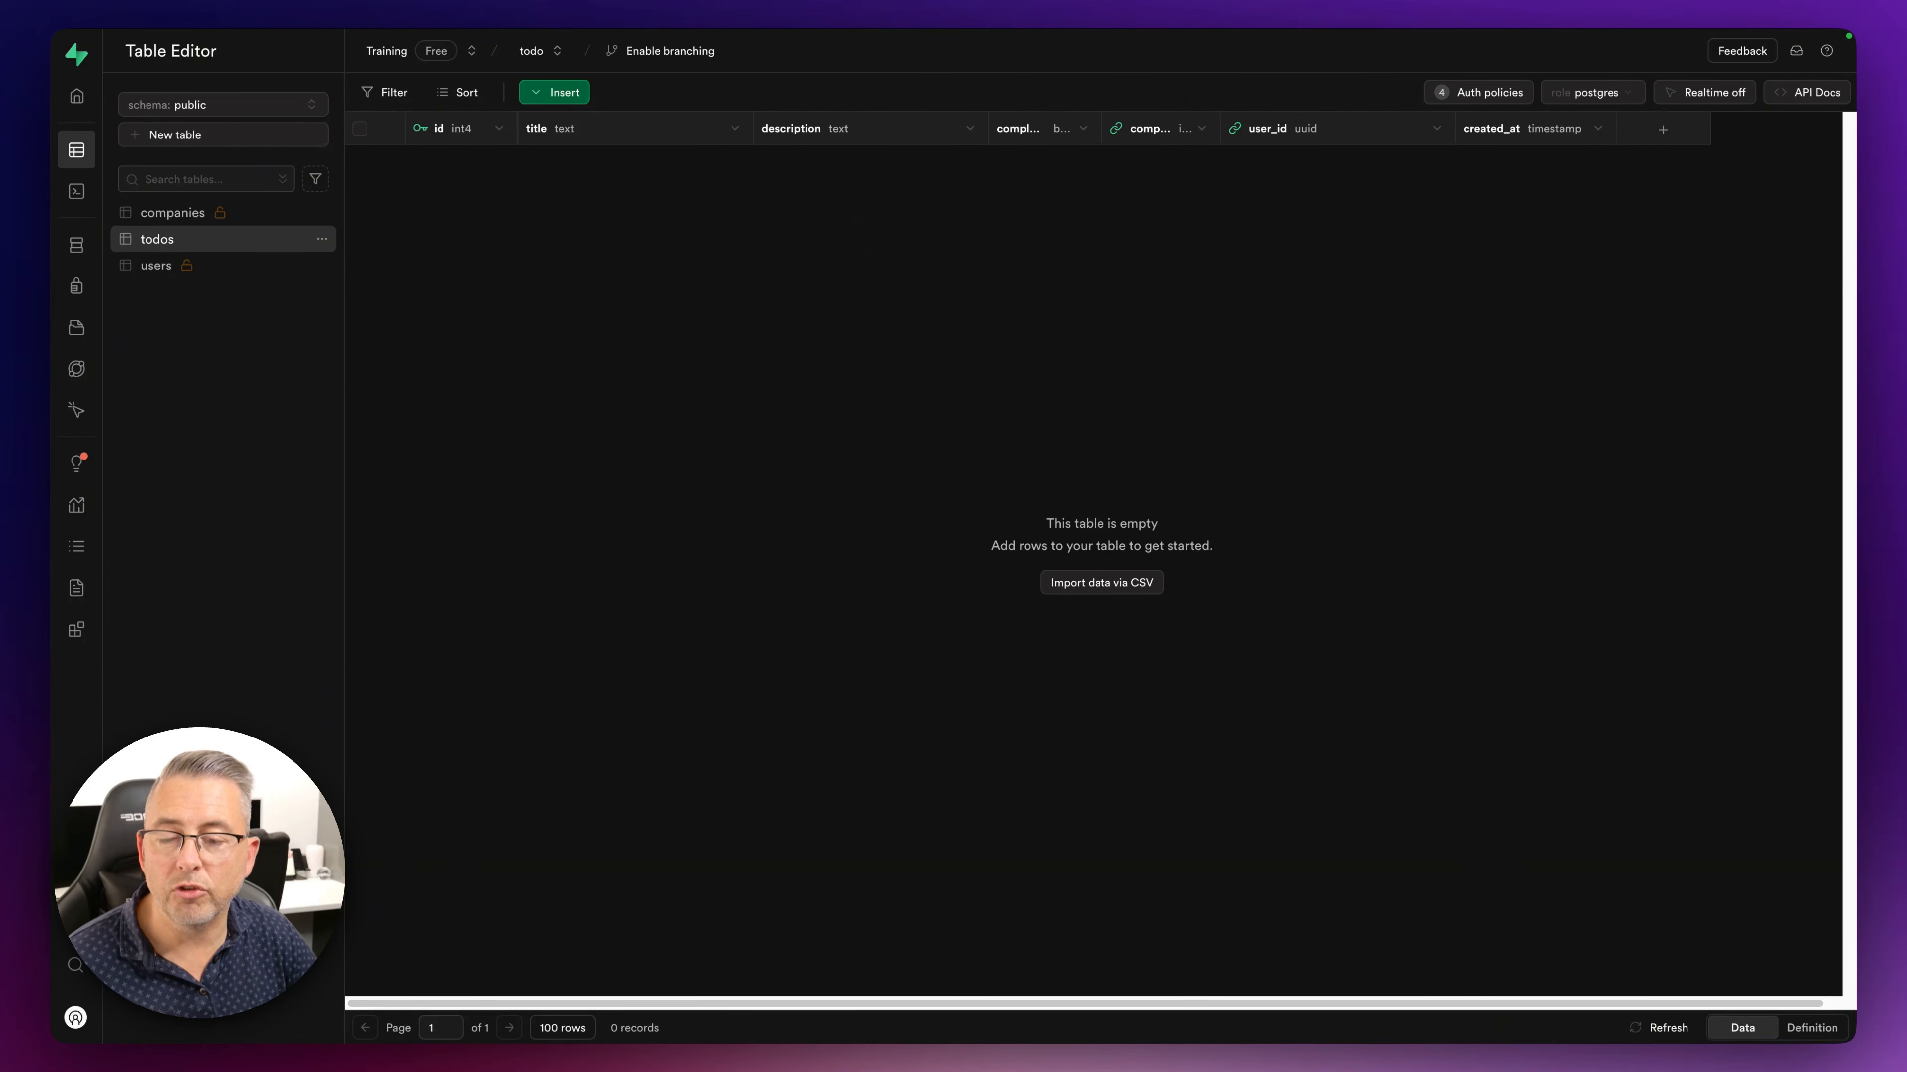
- Copy the Project URL from Supabase's Project Settings API page
mouse_move(78, 879)
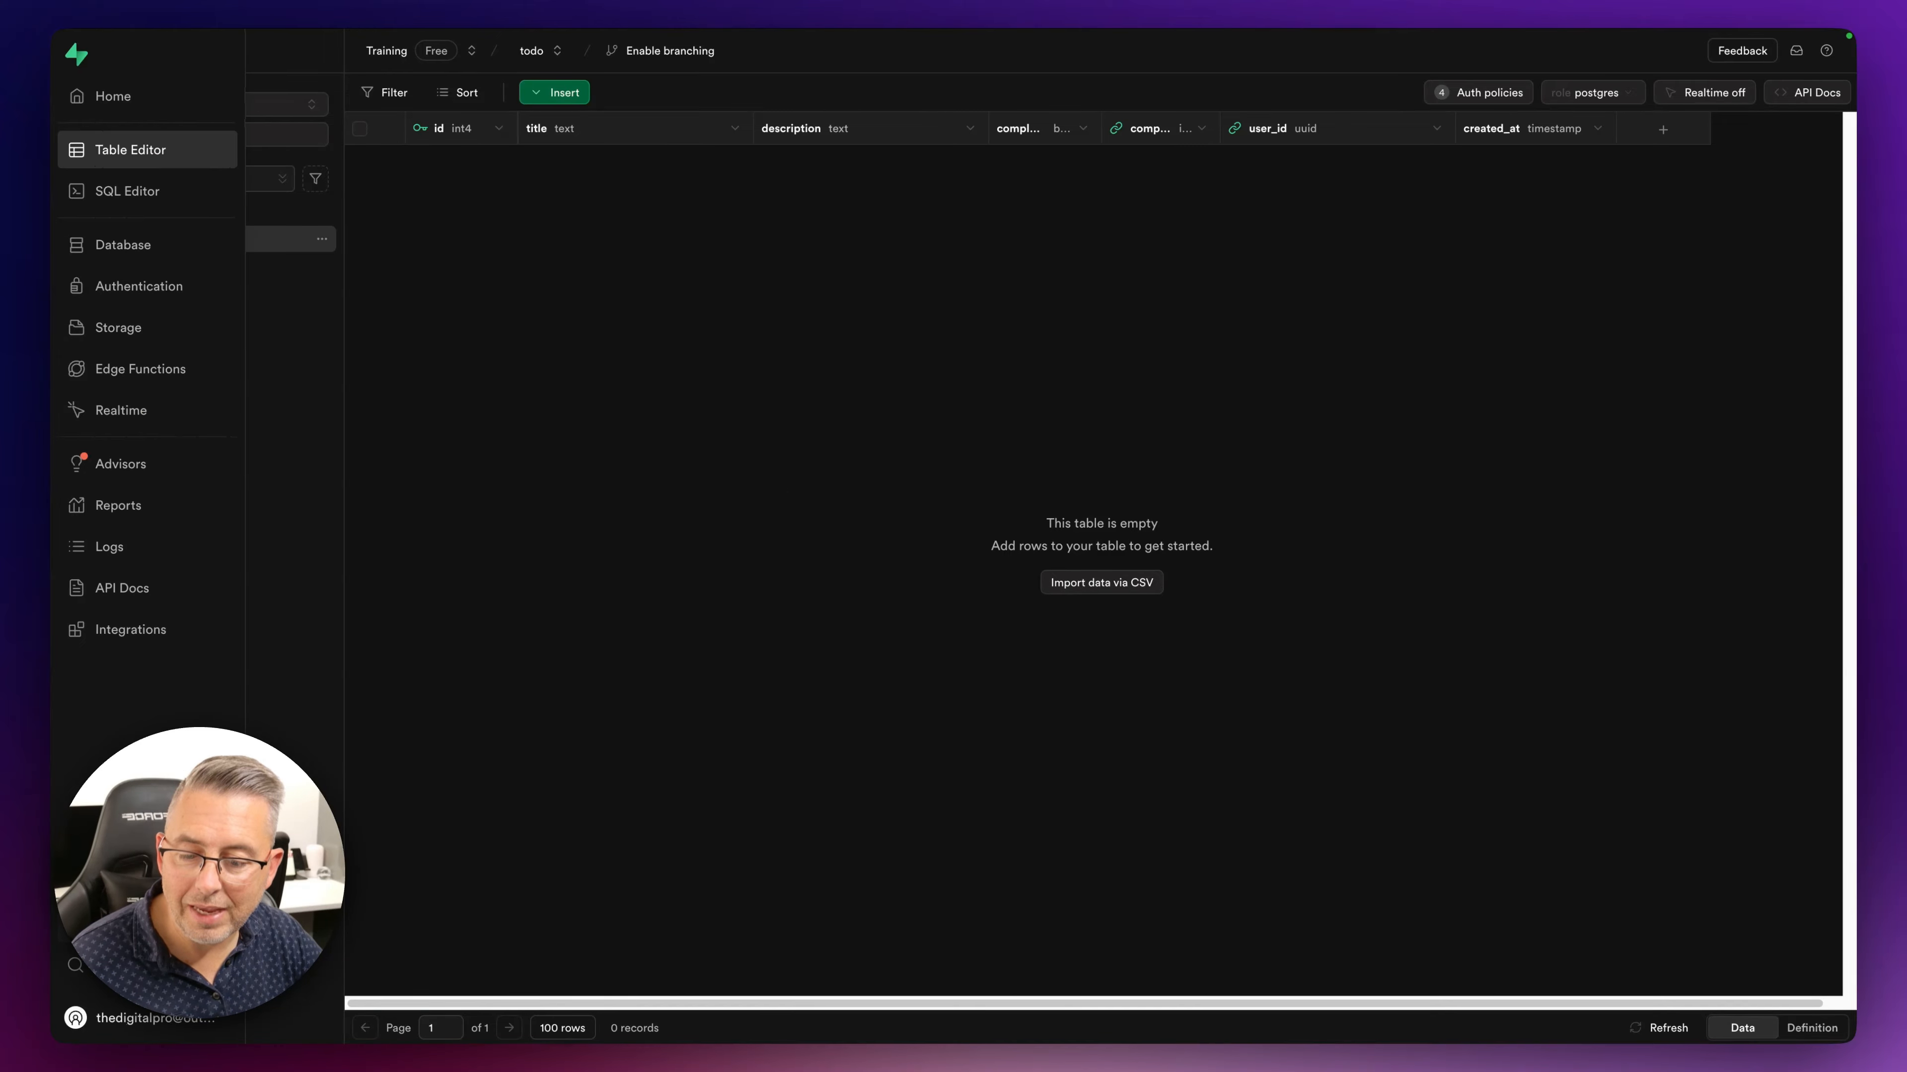
click(75, 925)
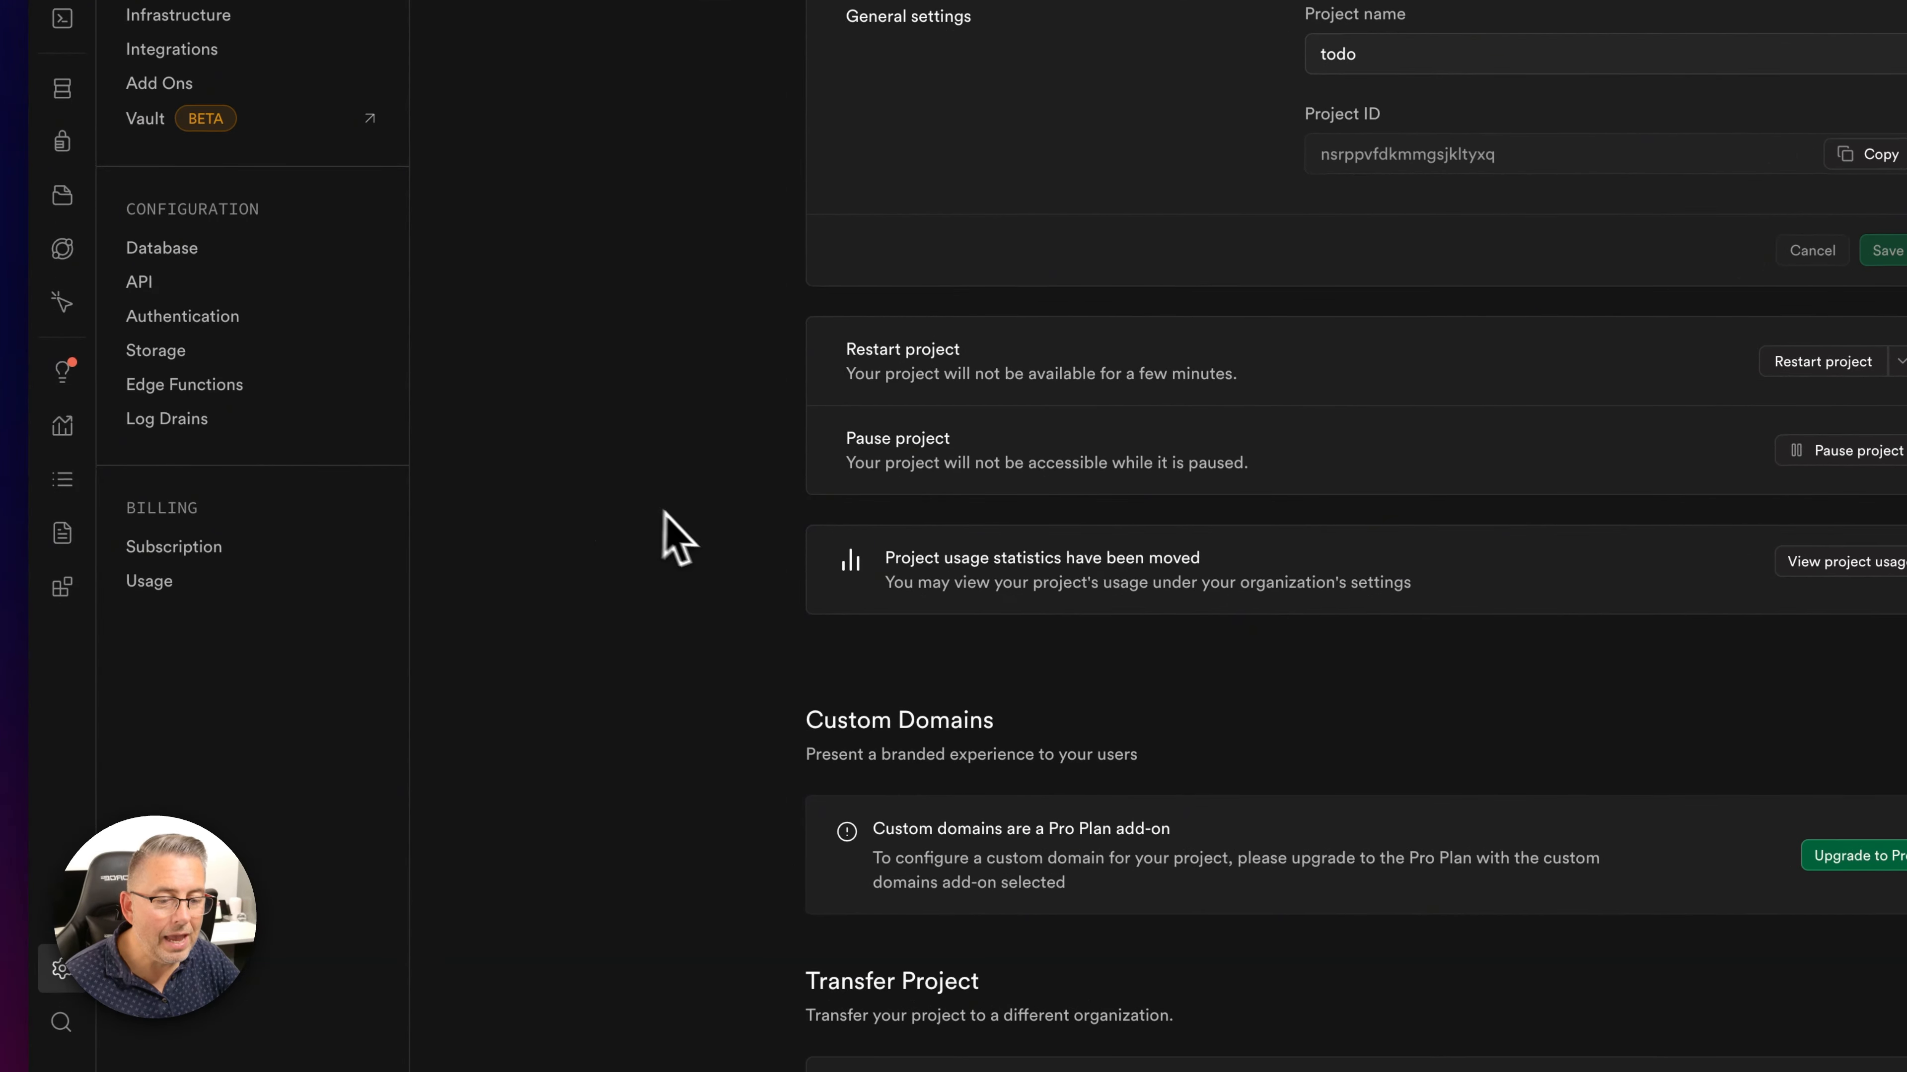
scroll(676, 537, down, 6)
scroll(702, 553, up, 5)
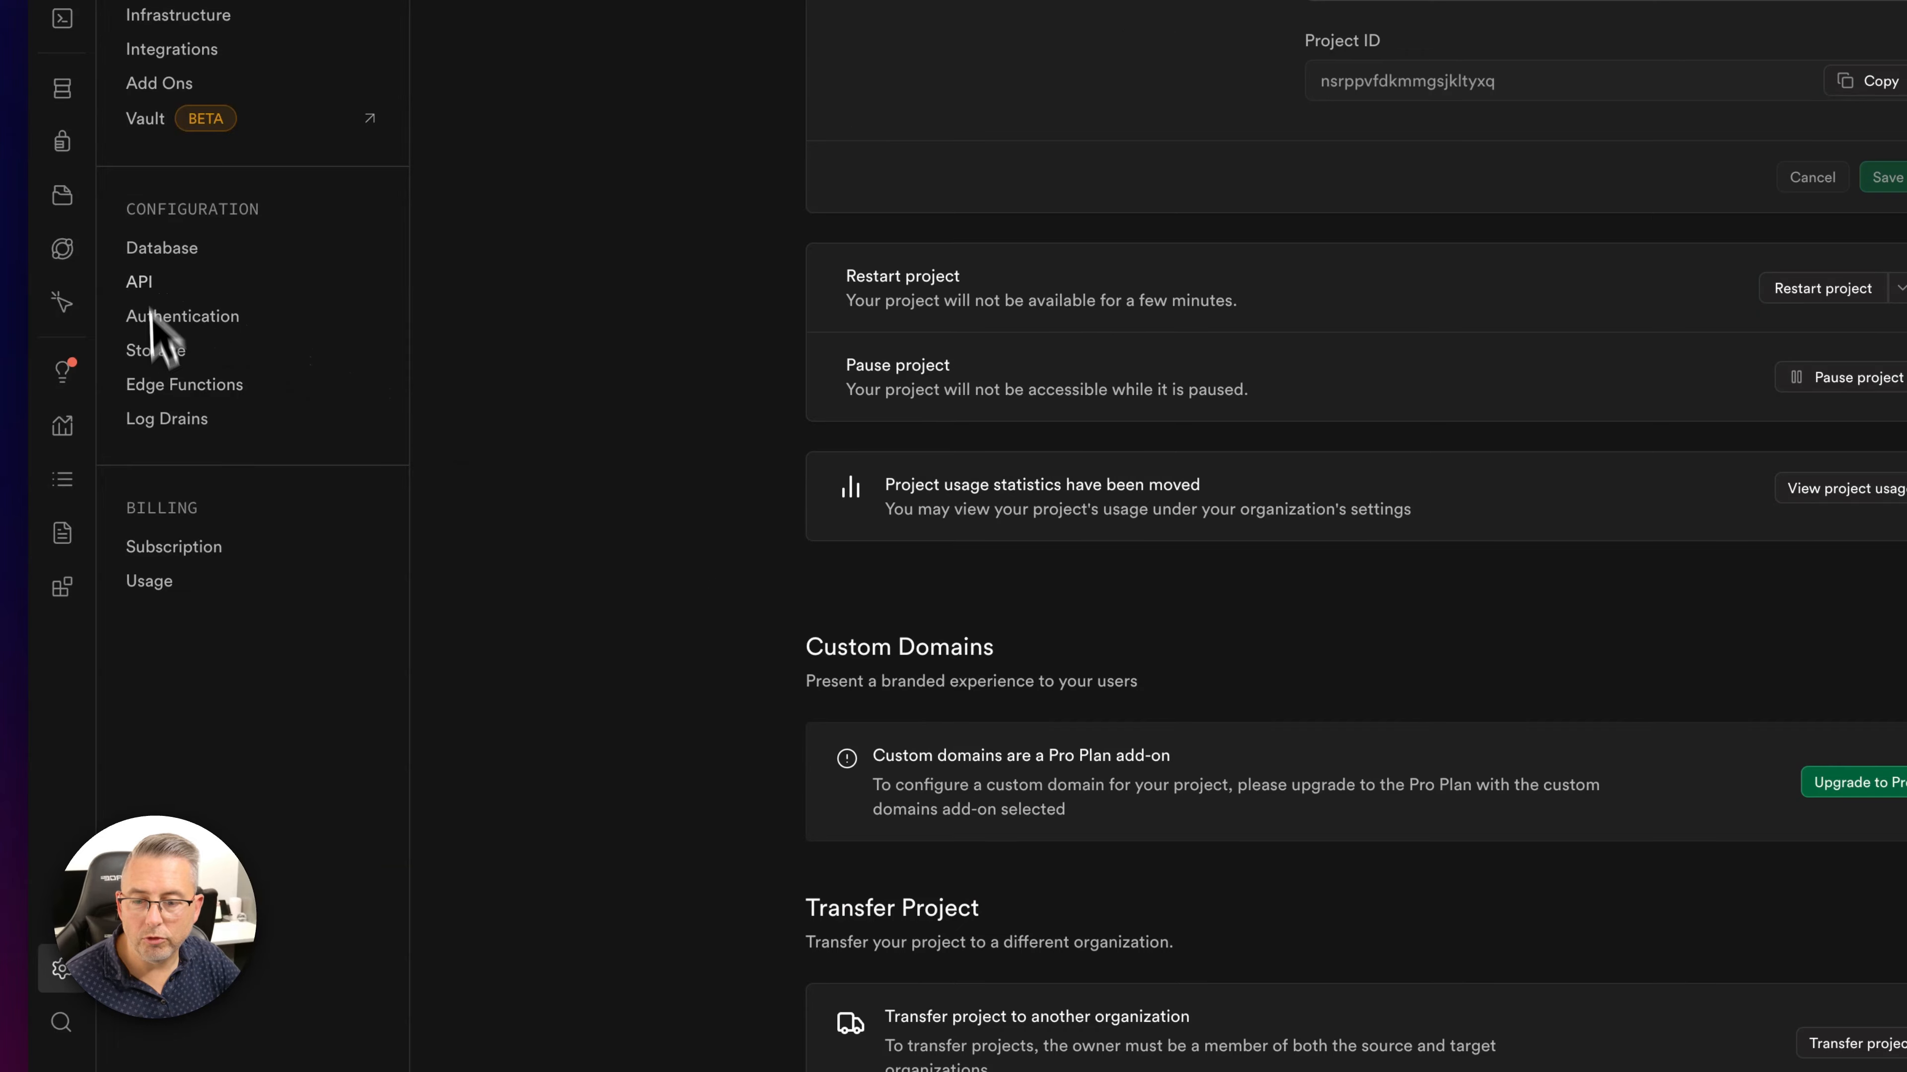
click(143, 284)
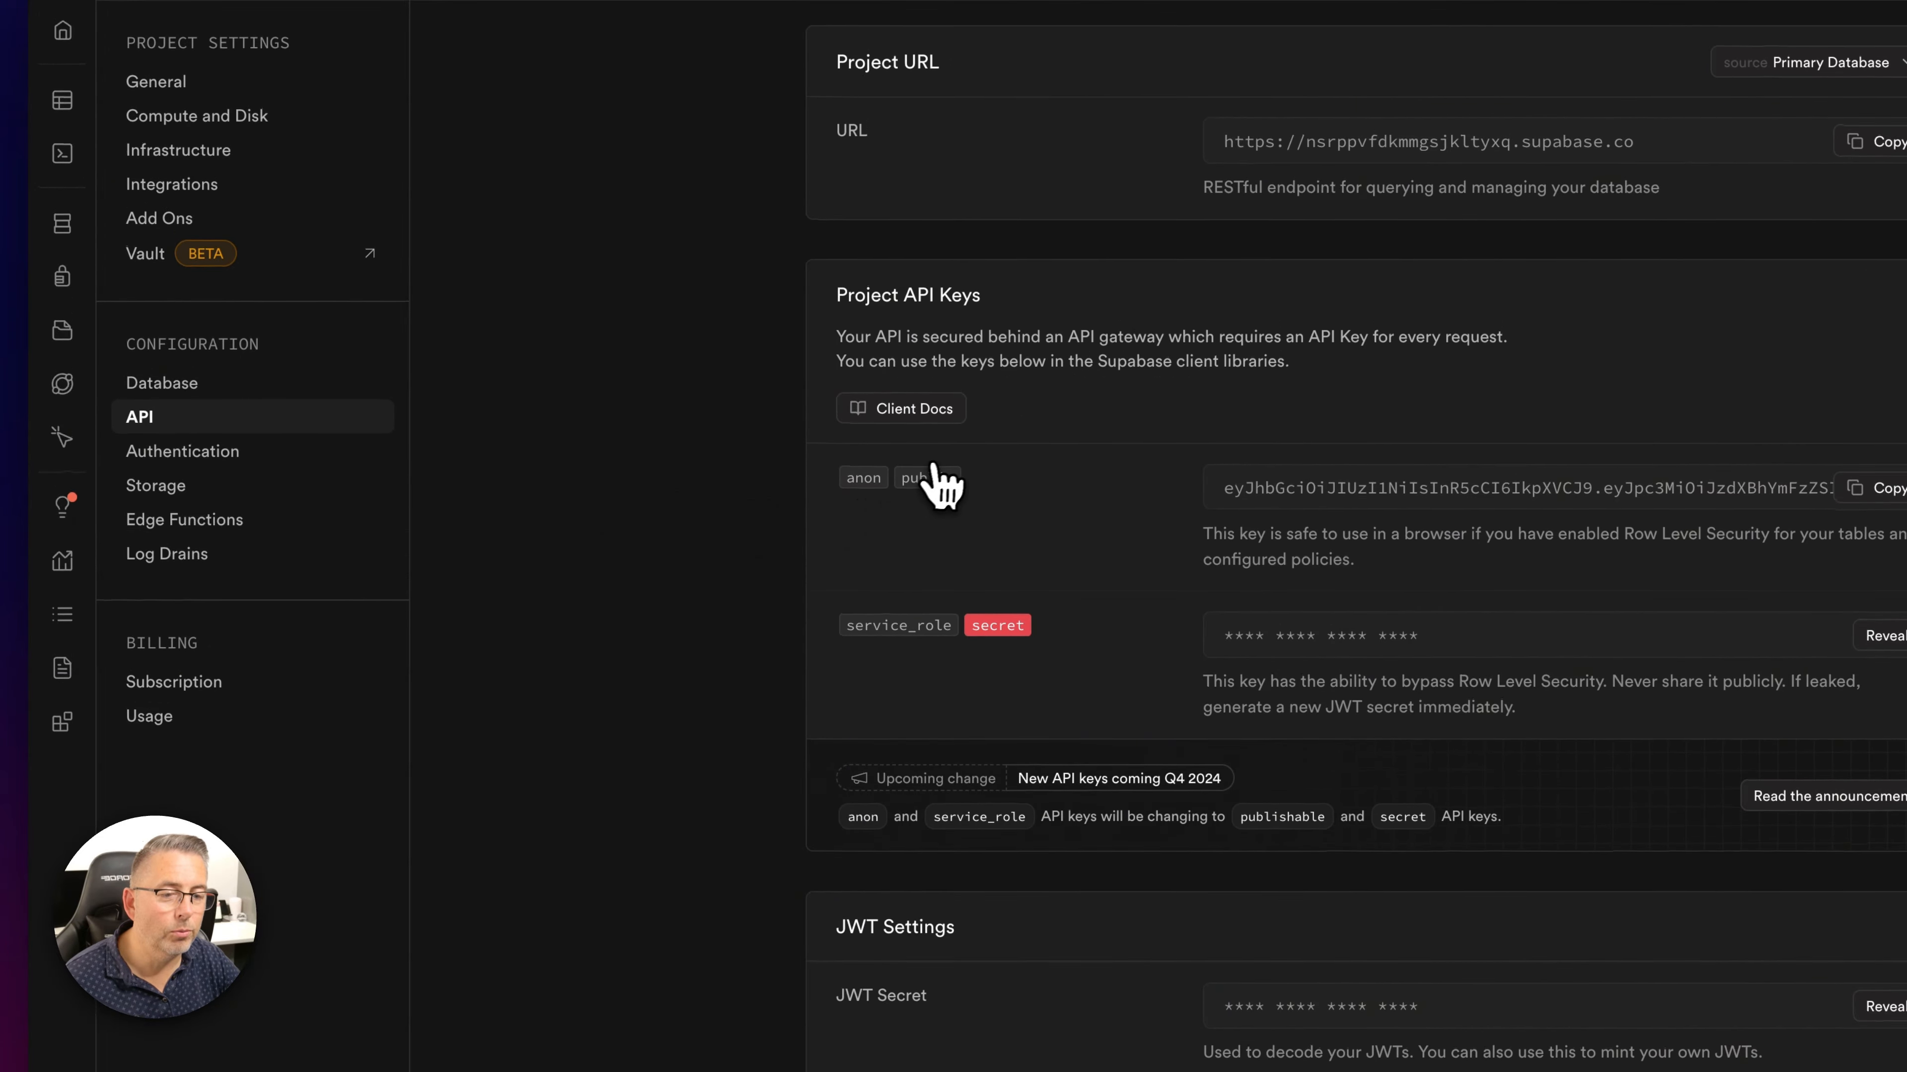
scroll(1036, 481, up, 2)
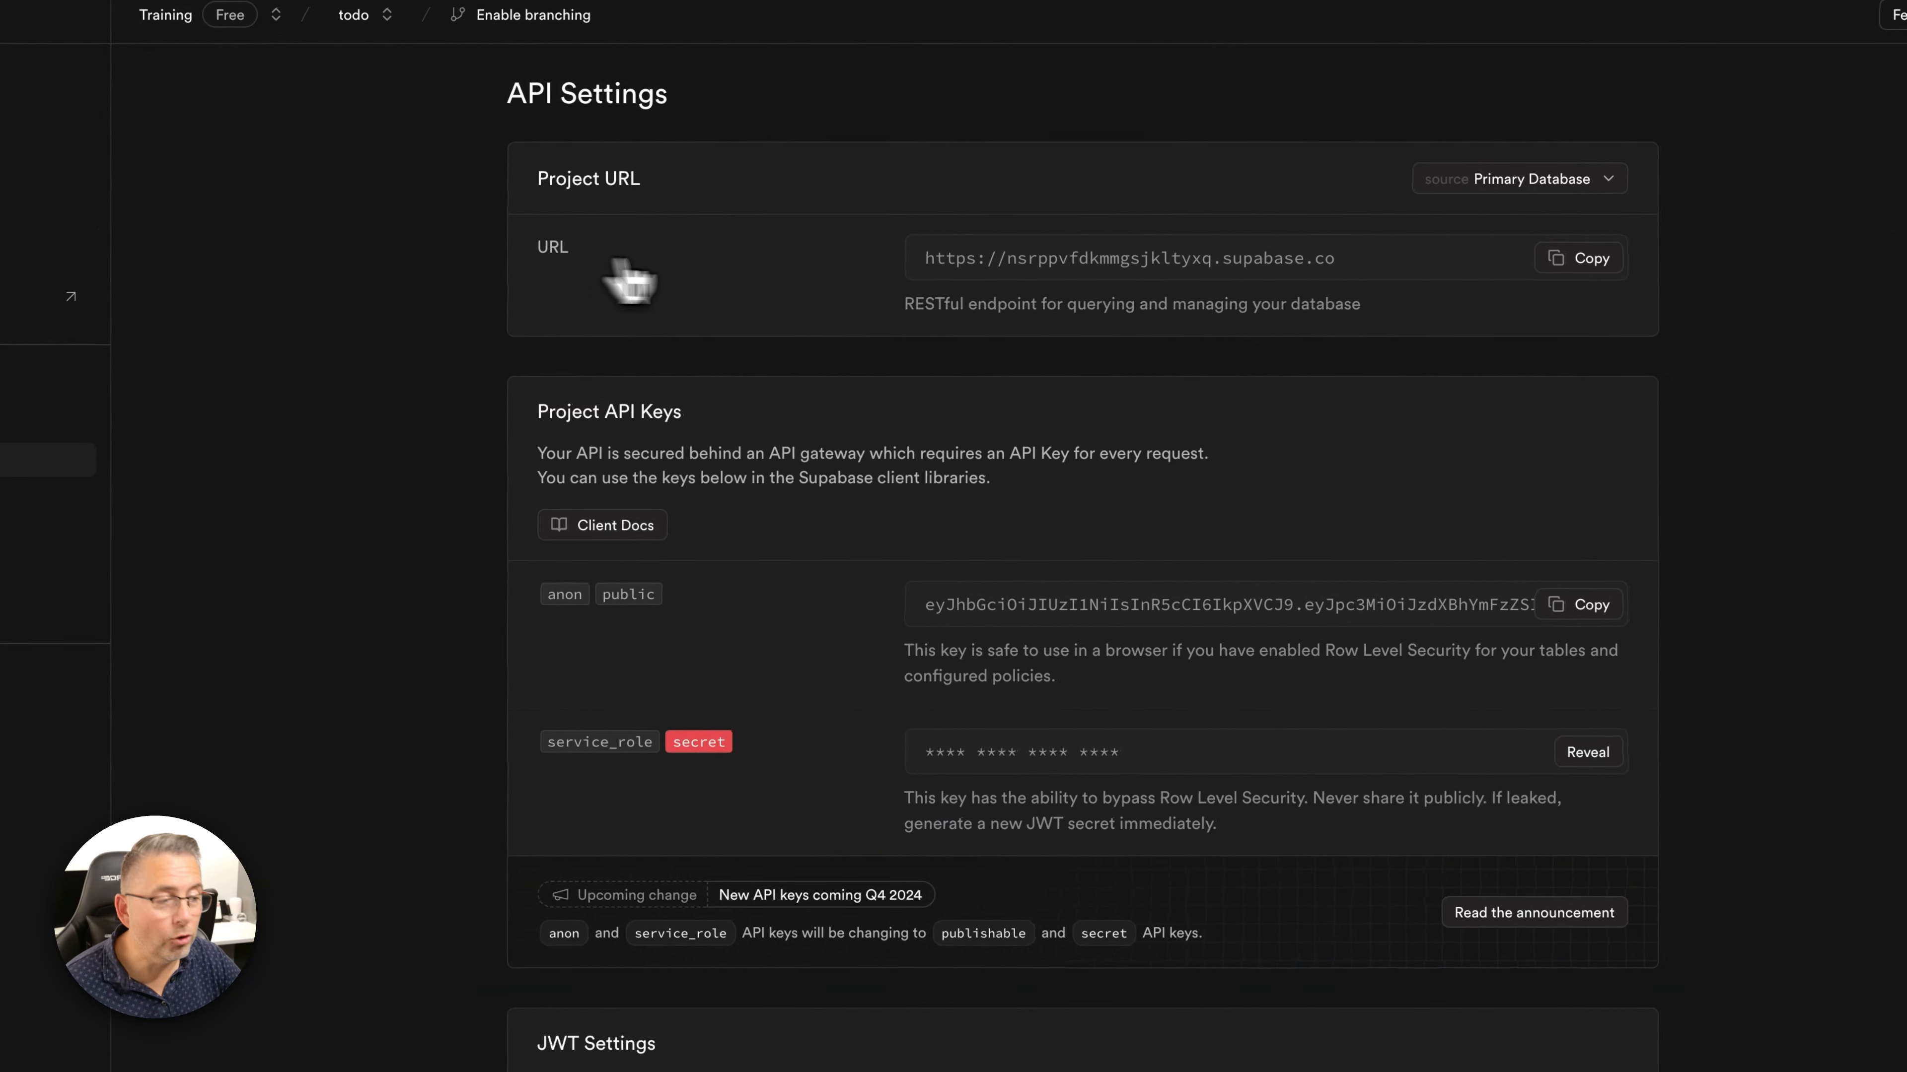
click(1580, 258)
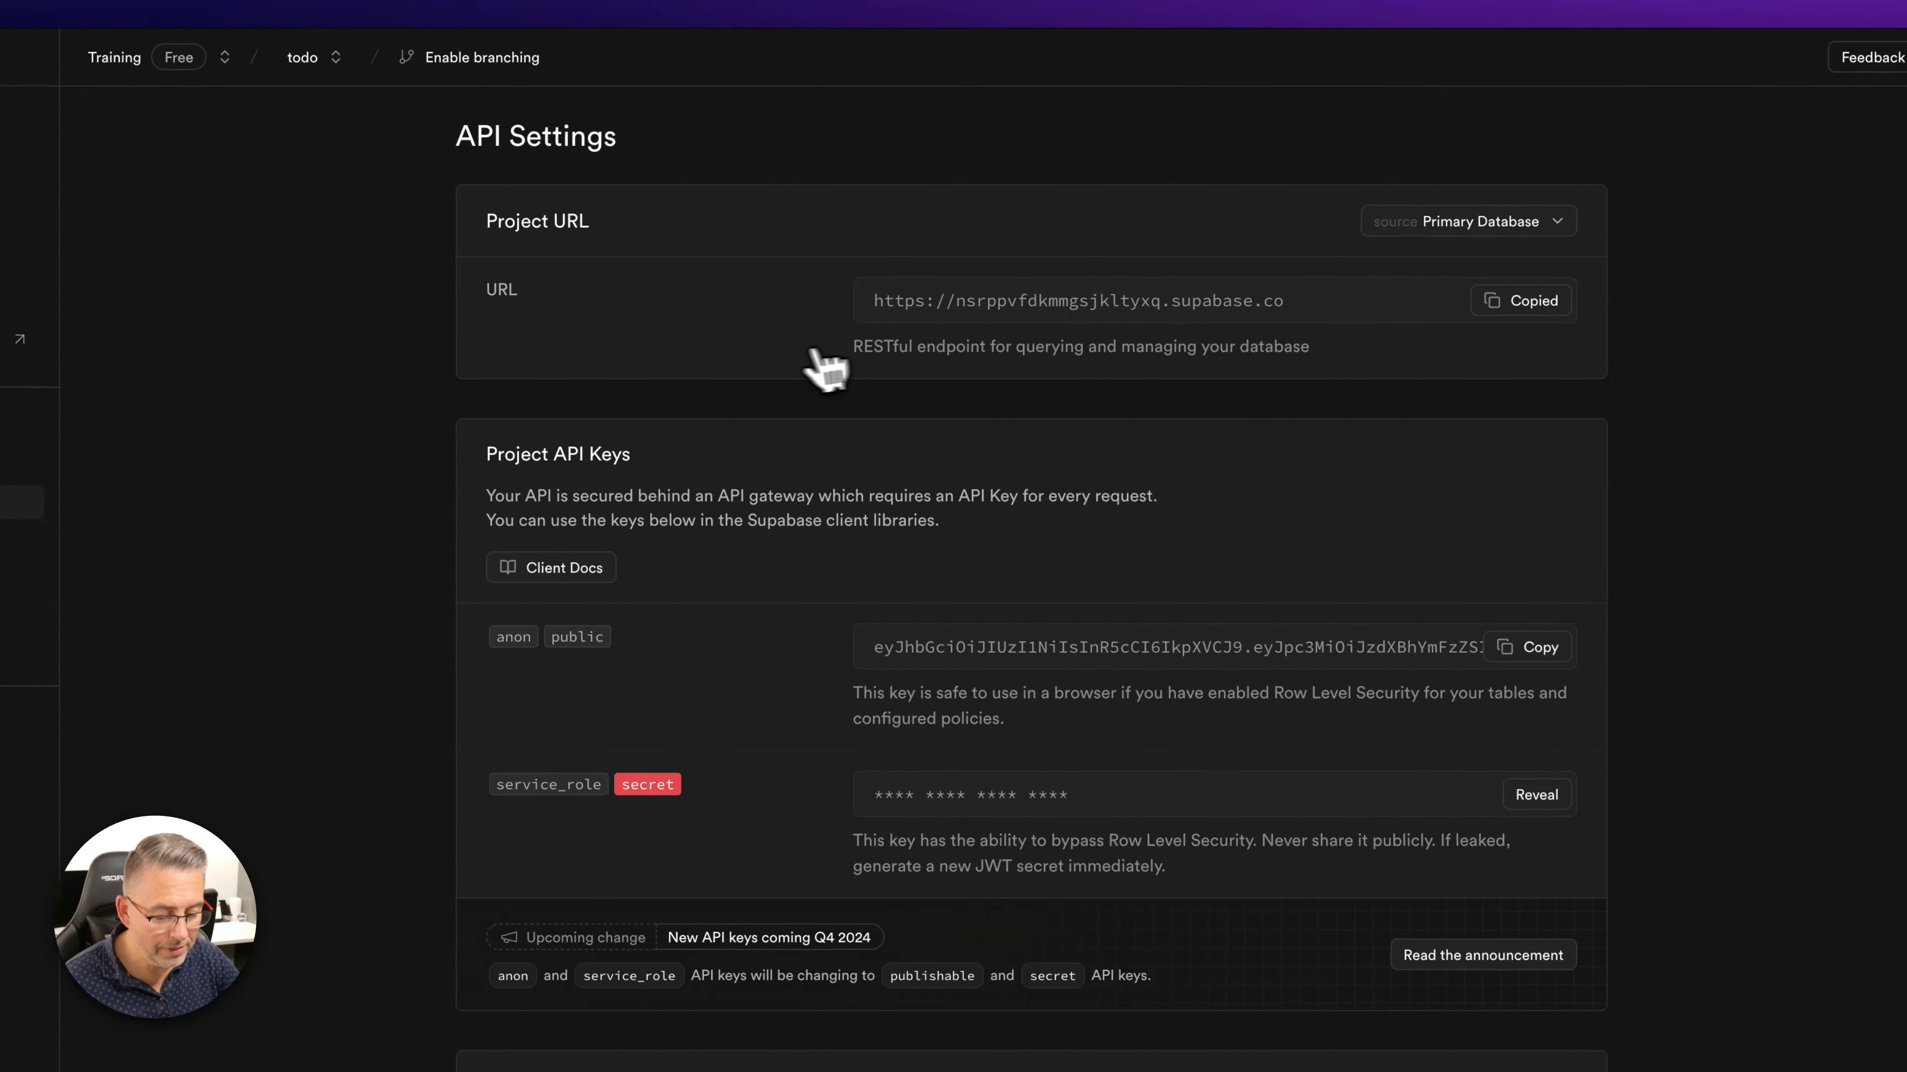
- Paste the project URL and anon public key into FlutterFlow's Supabase settings and import the schema
click(504, 384)
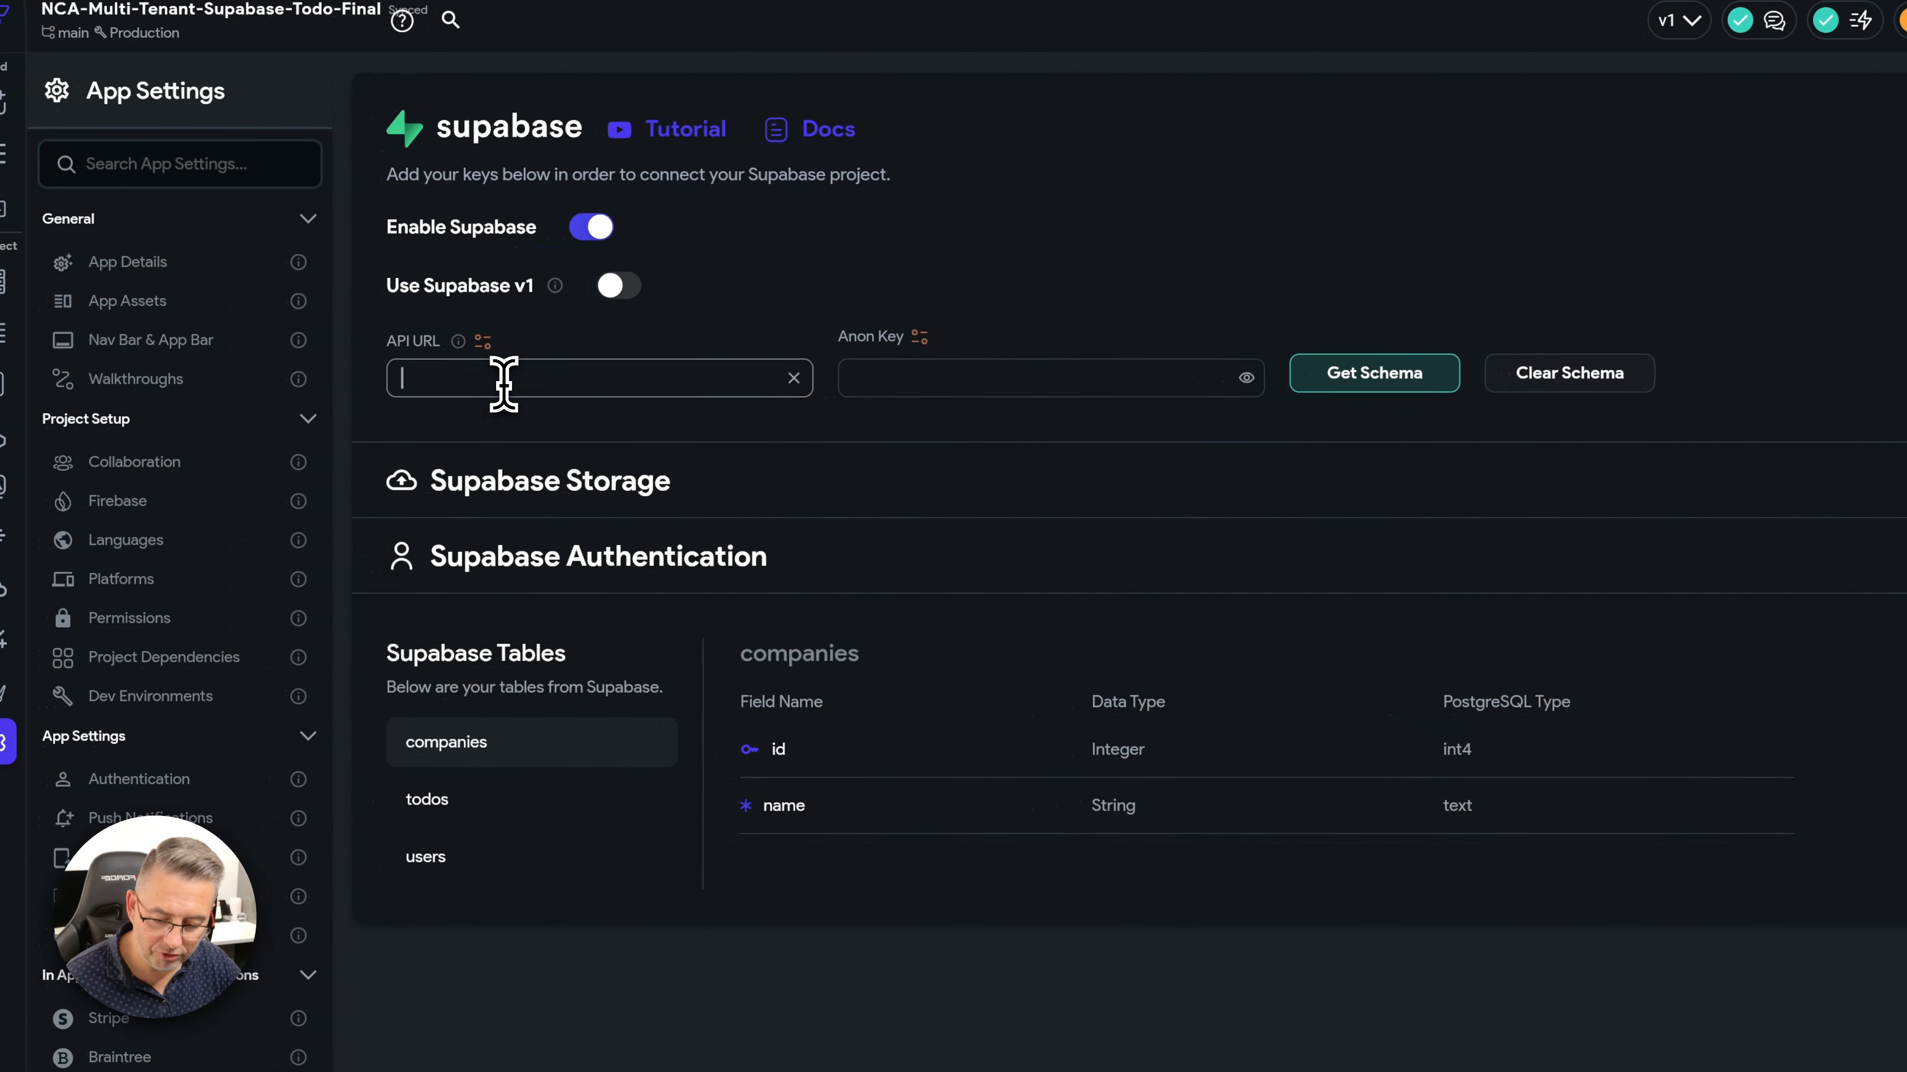
key(ctrl+v)
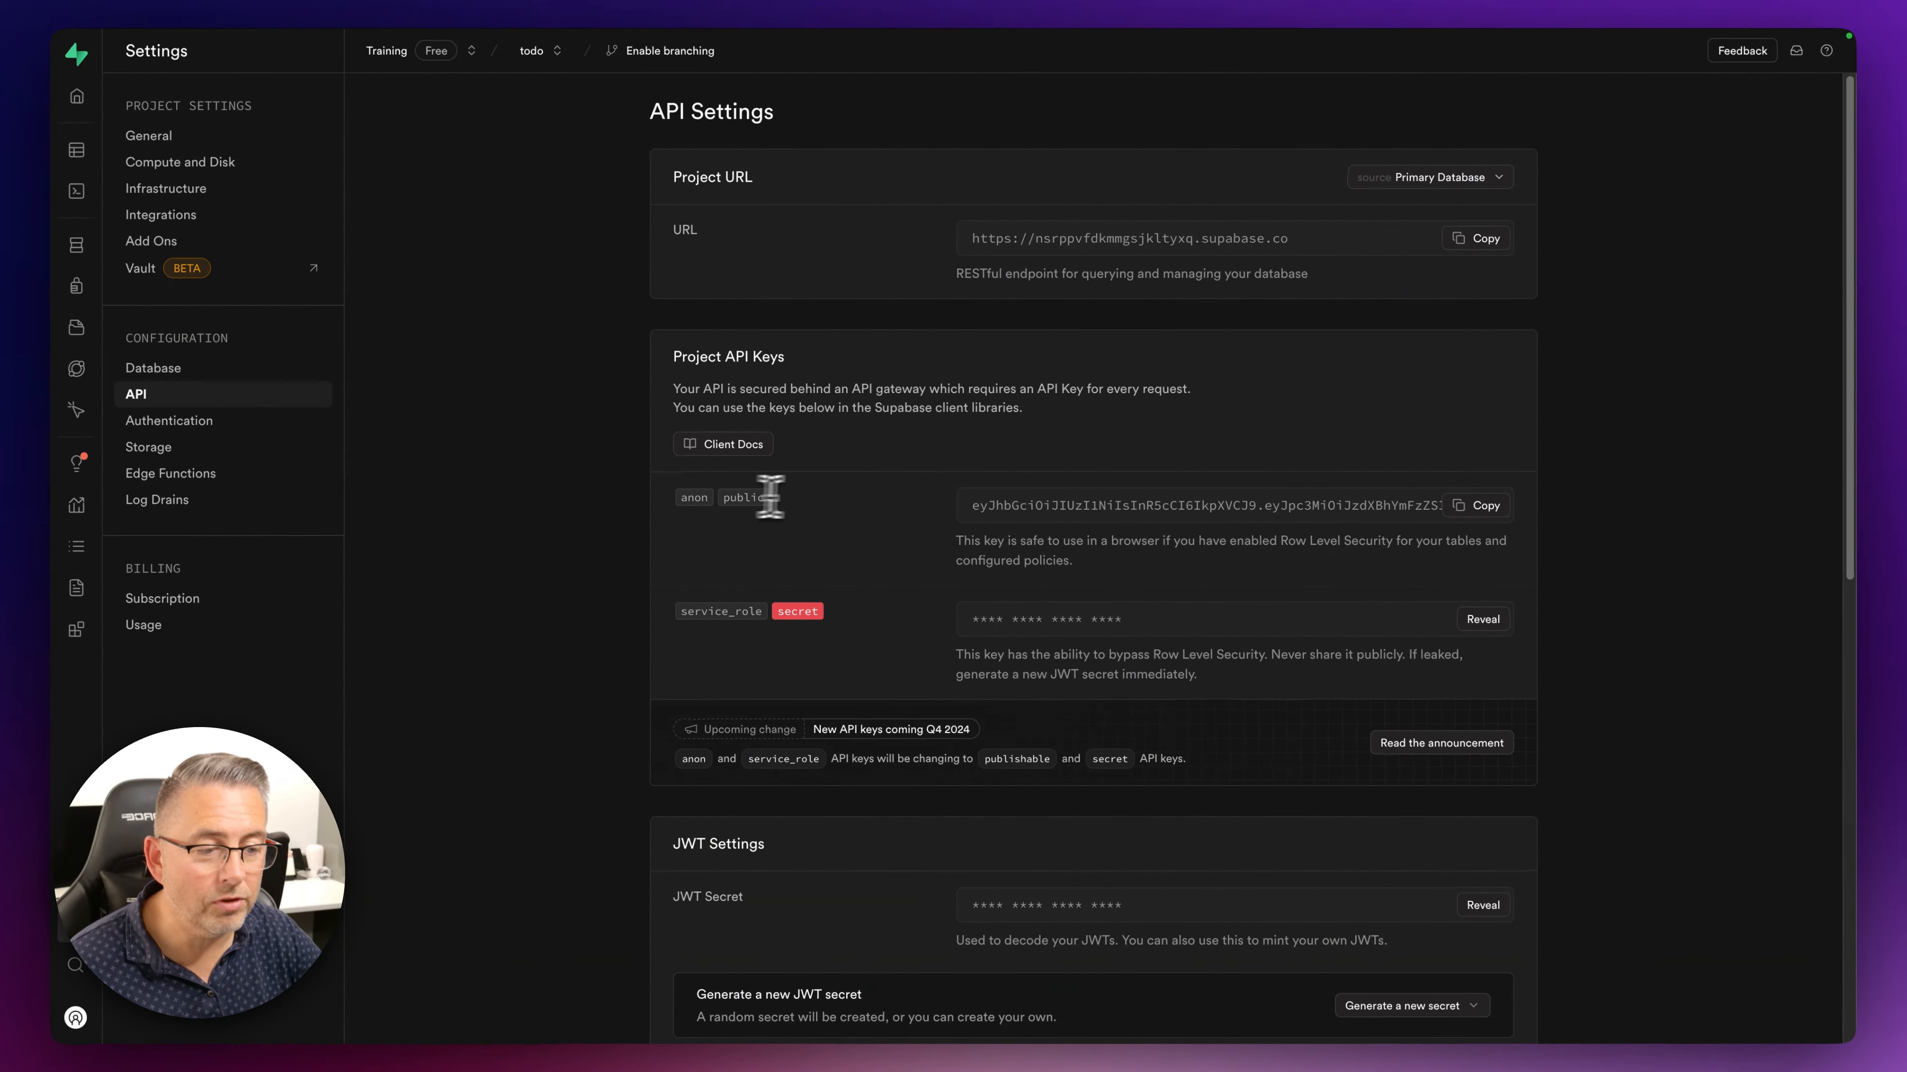
click(1475, 506)
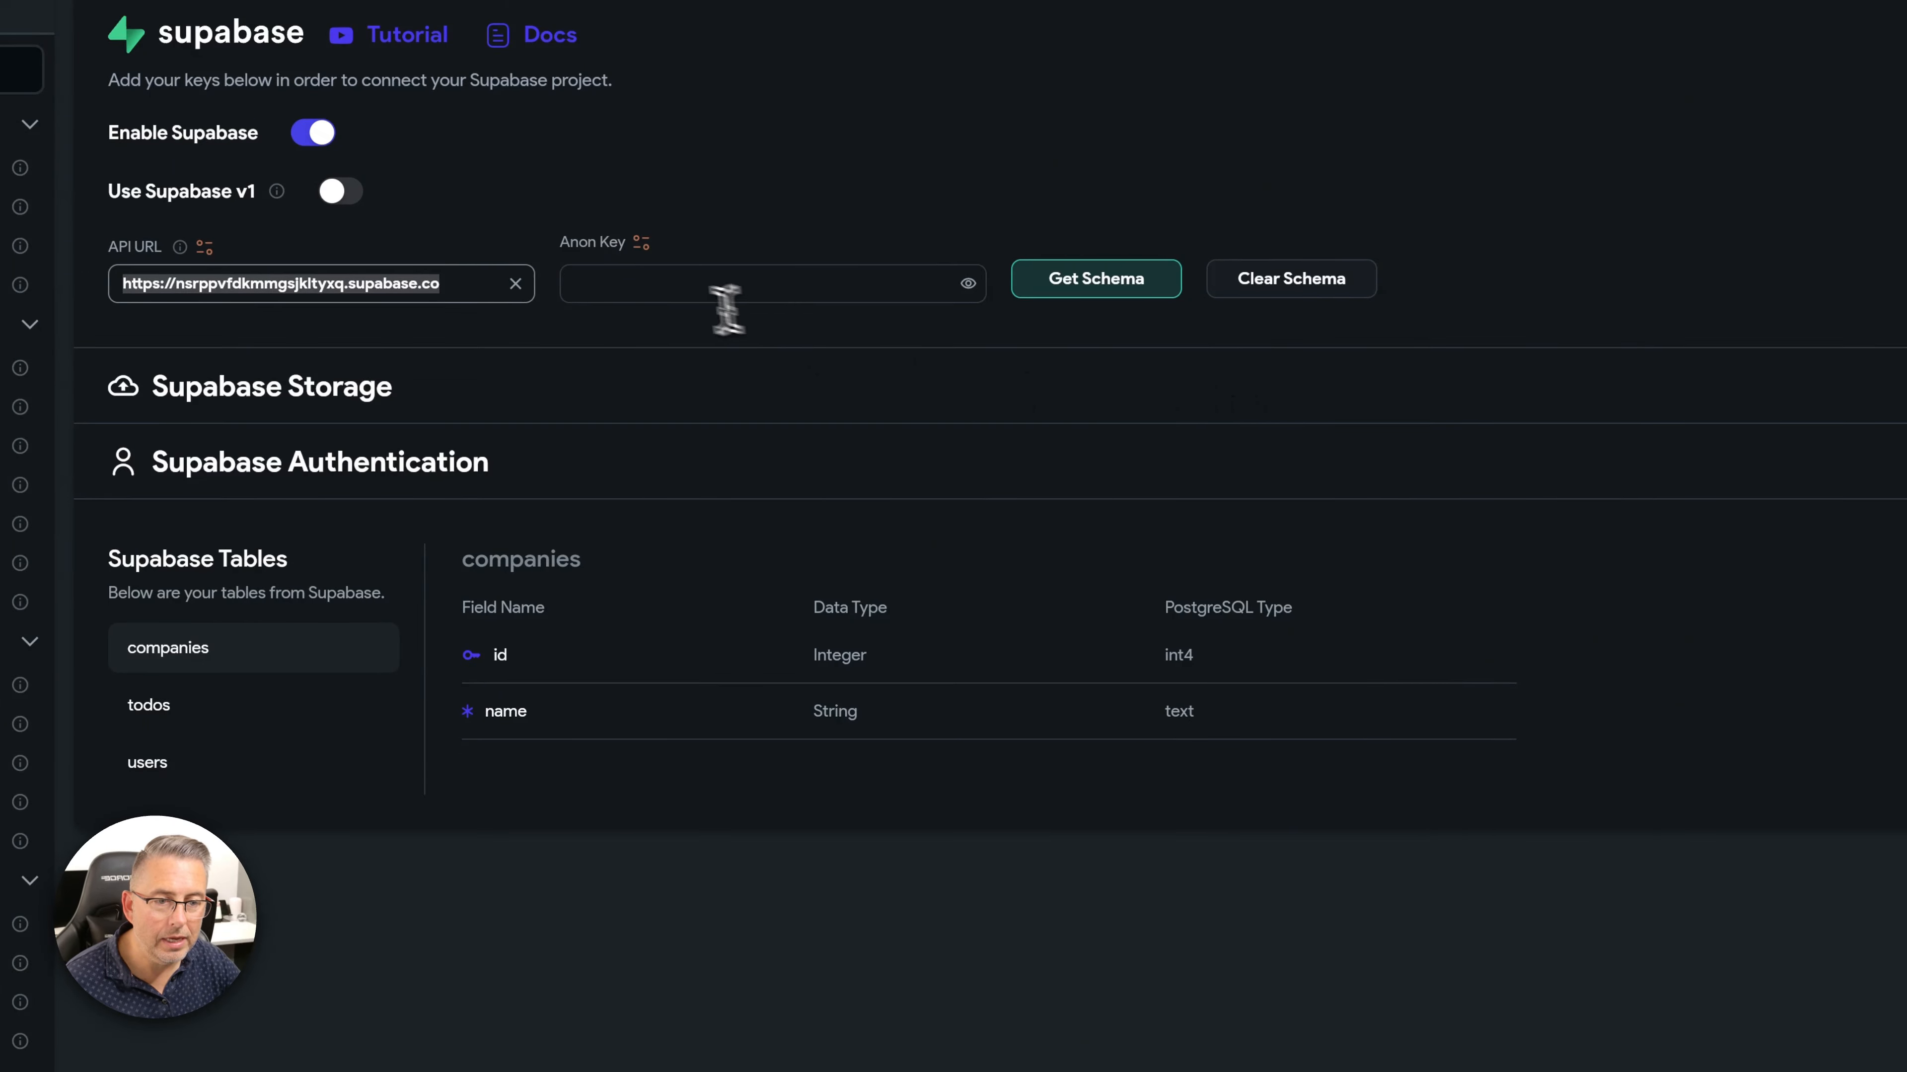
click(651, 286)
key(ctrl+v)
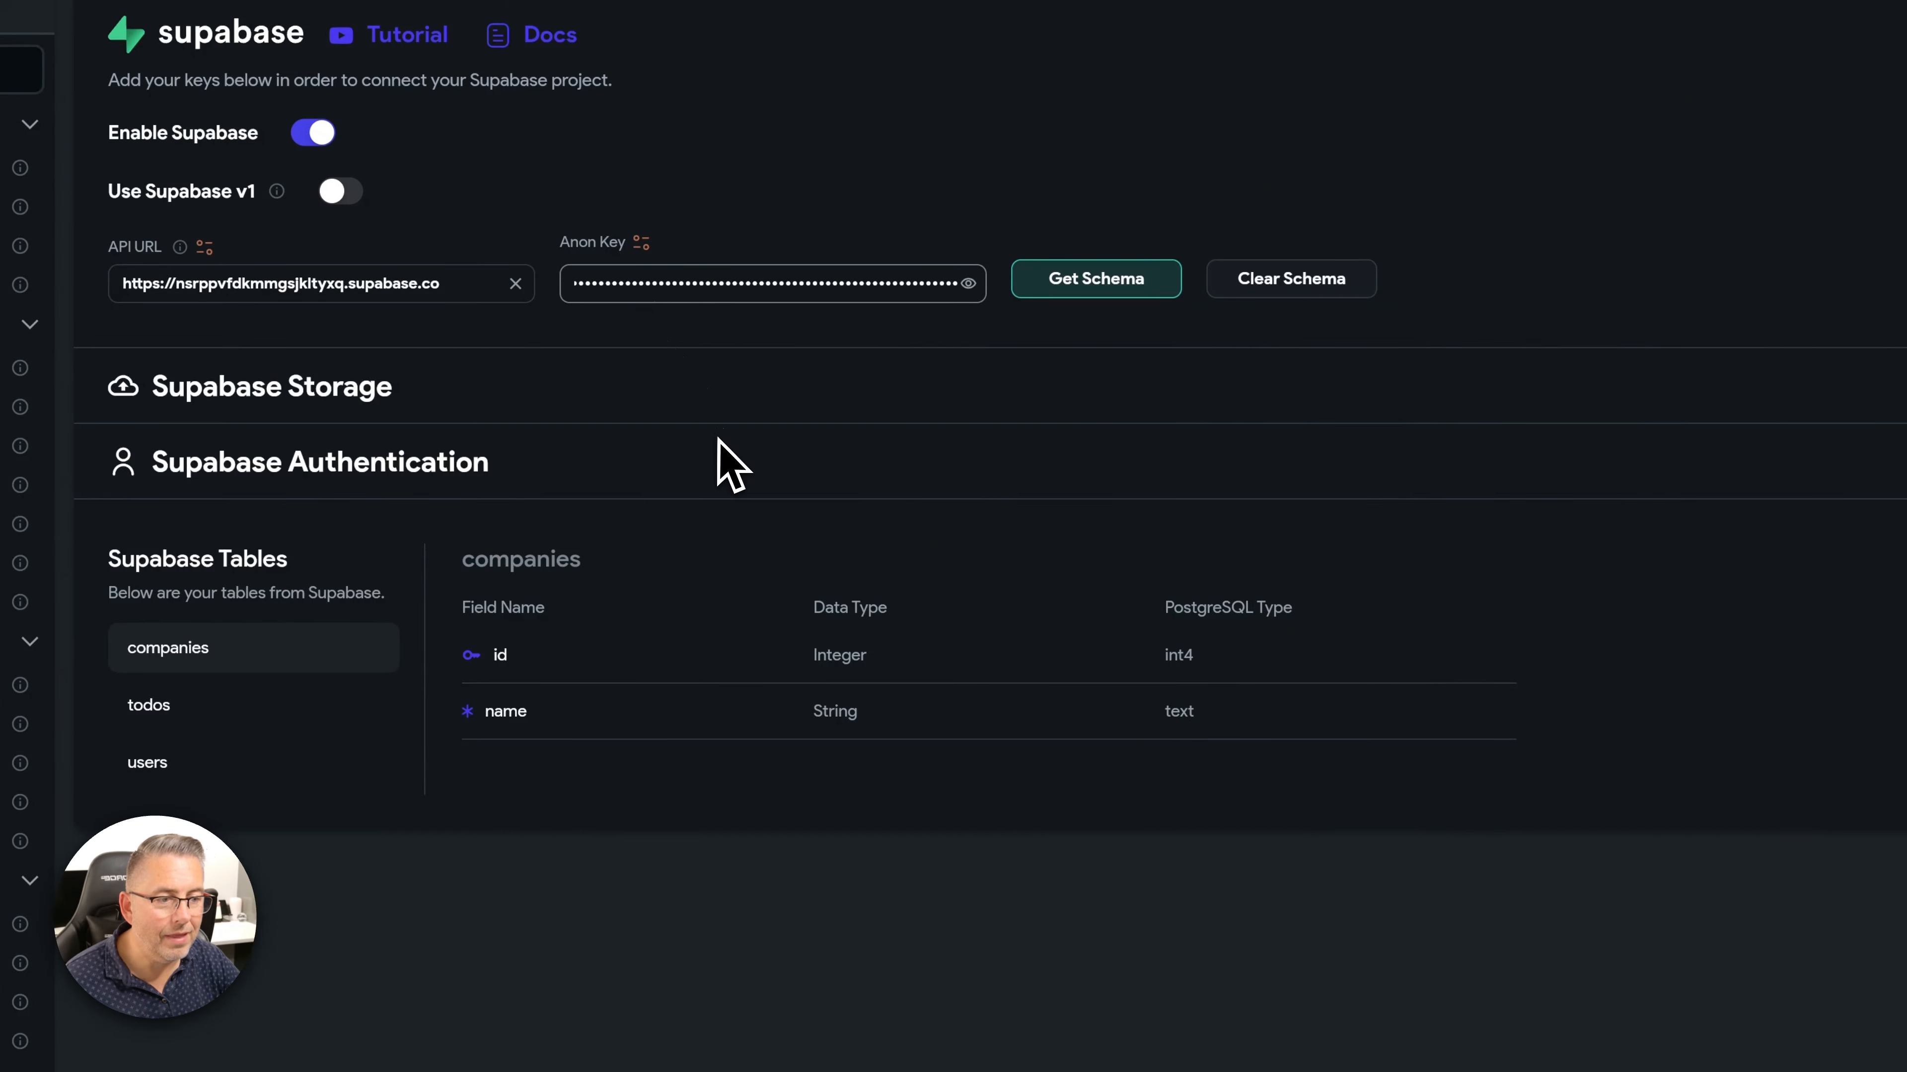
click(1081, 286)
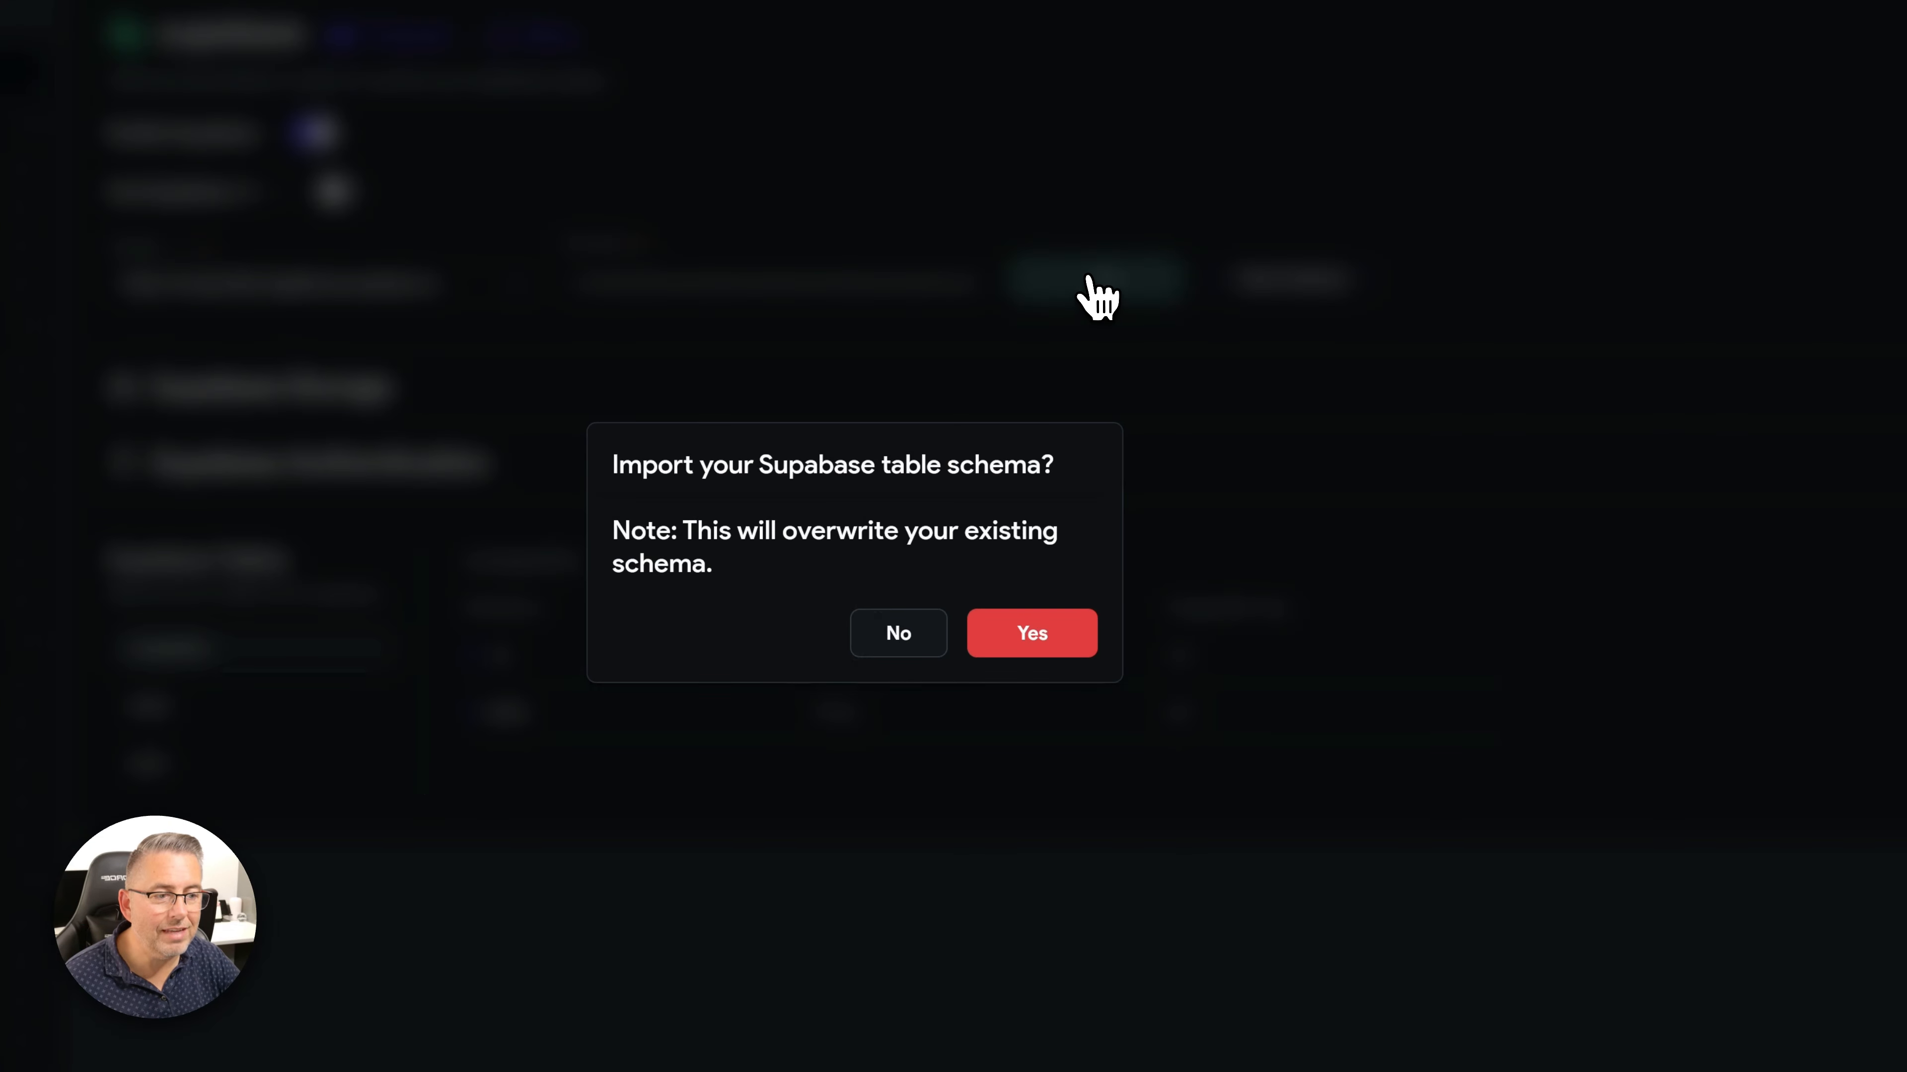
click(1075, 644)
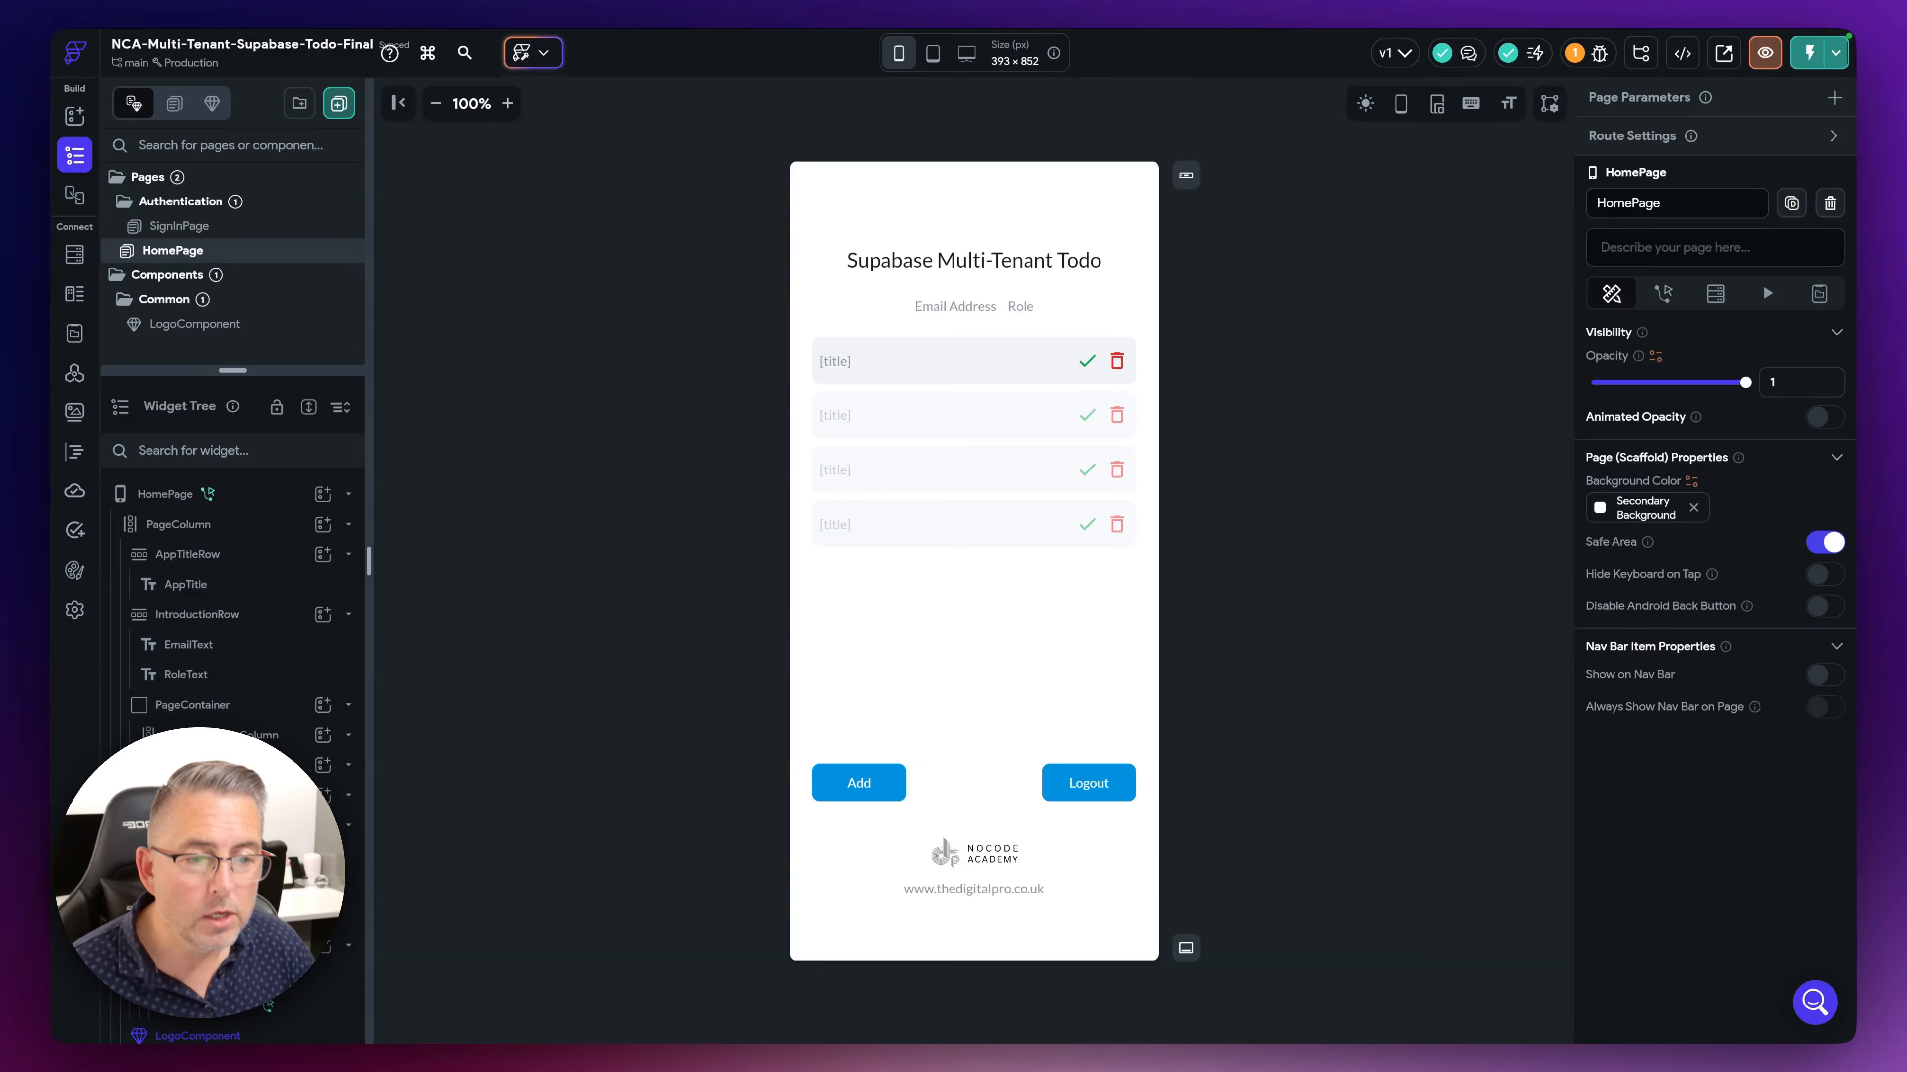
- Open the SignInPage with its email and password fields for editing
click(188, 229)
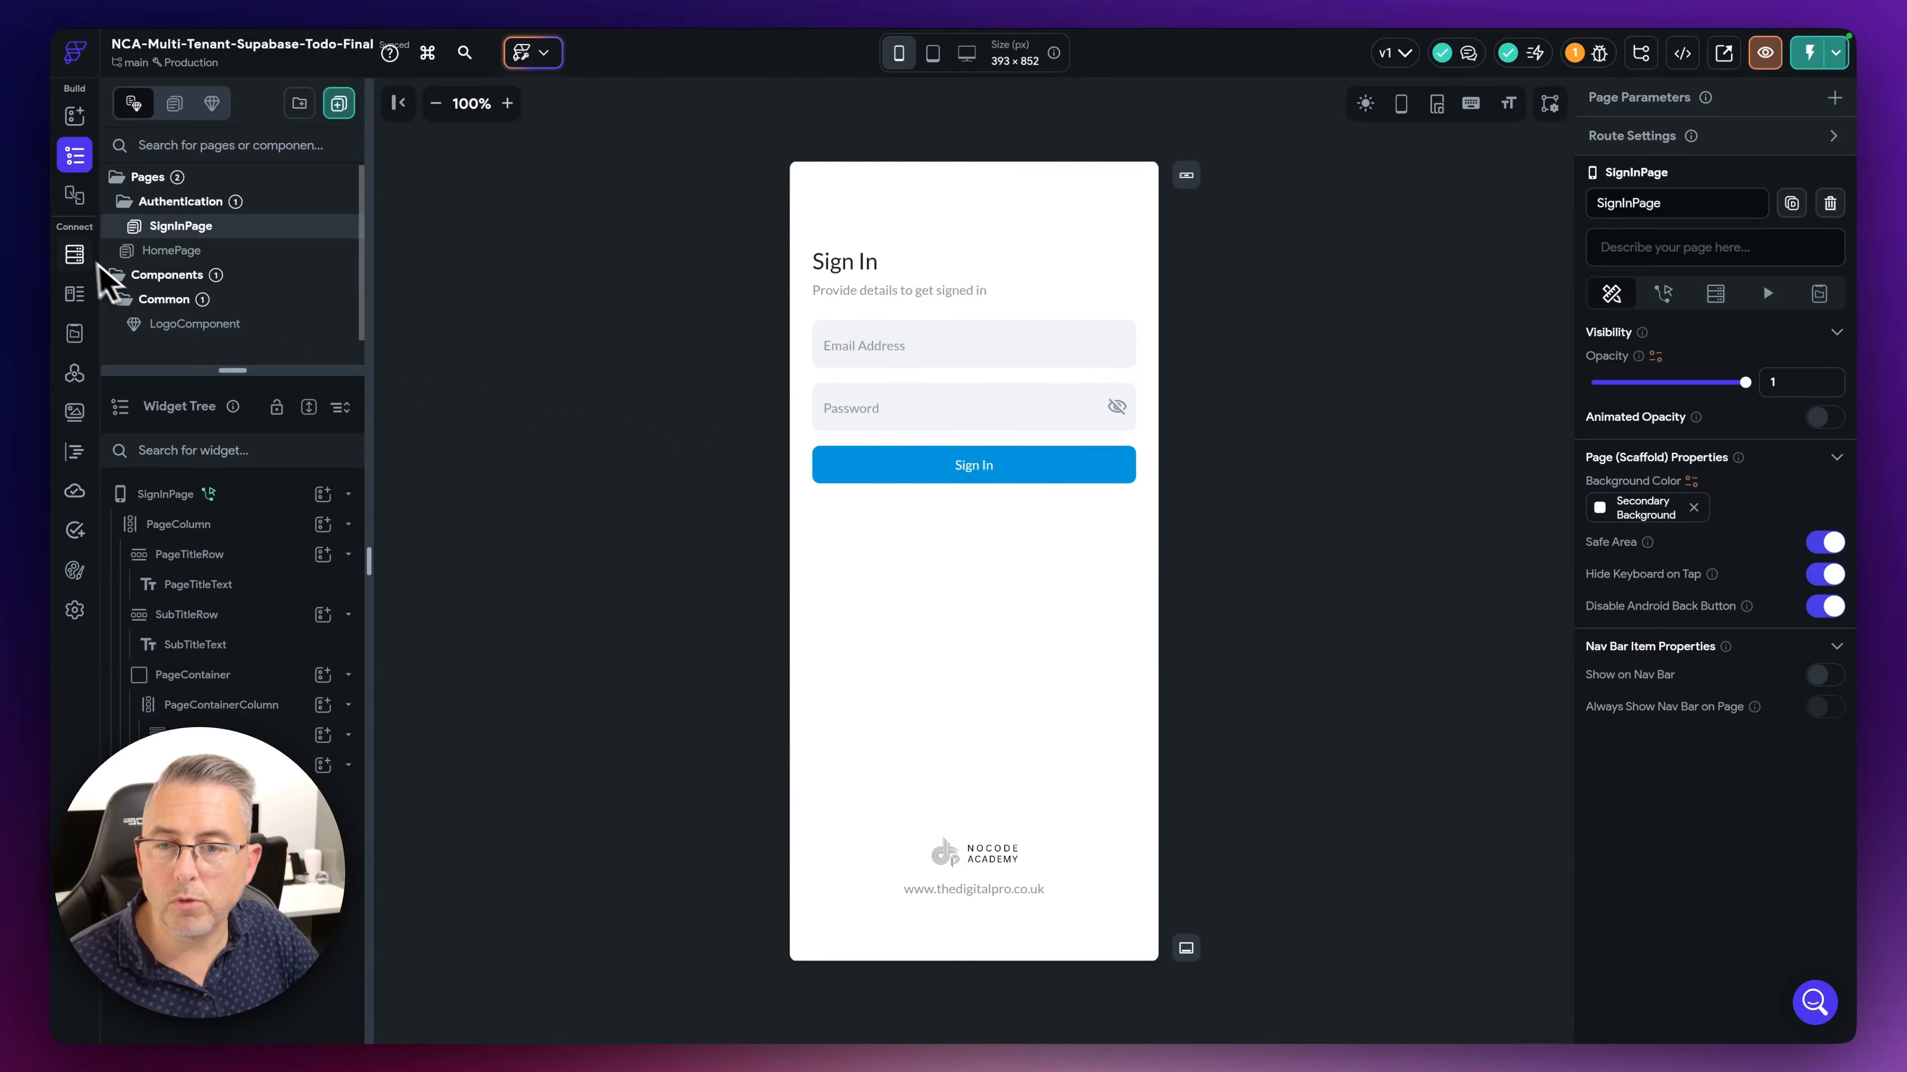
- Check the User data type in the Data Schema, then view the App State variables
click(77, 293)
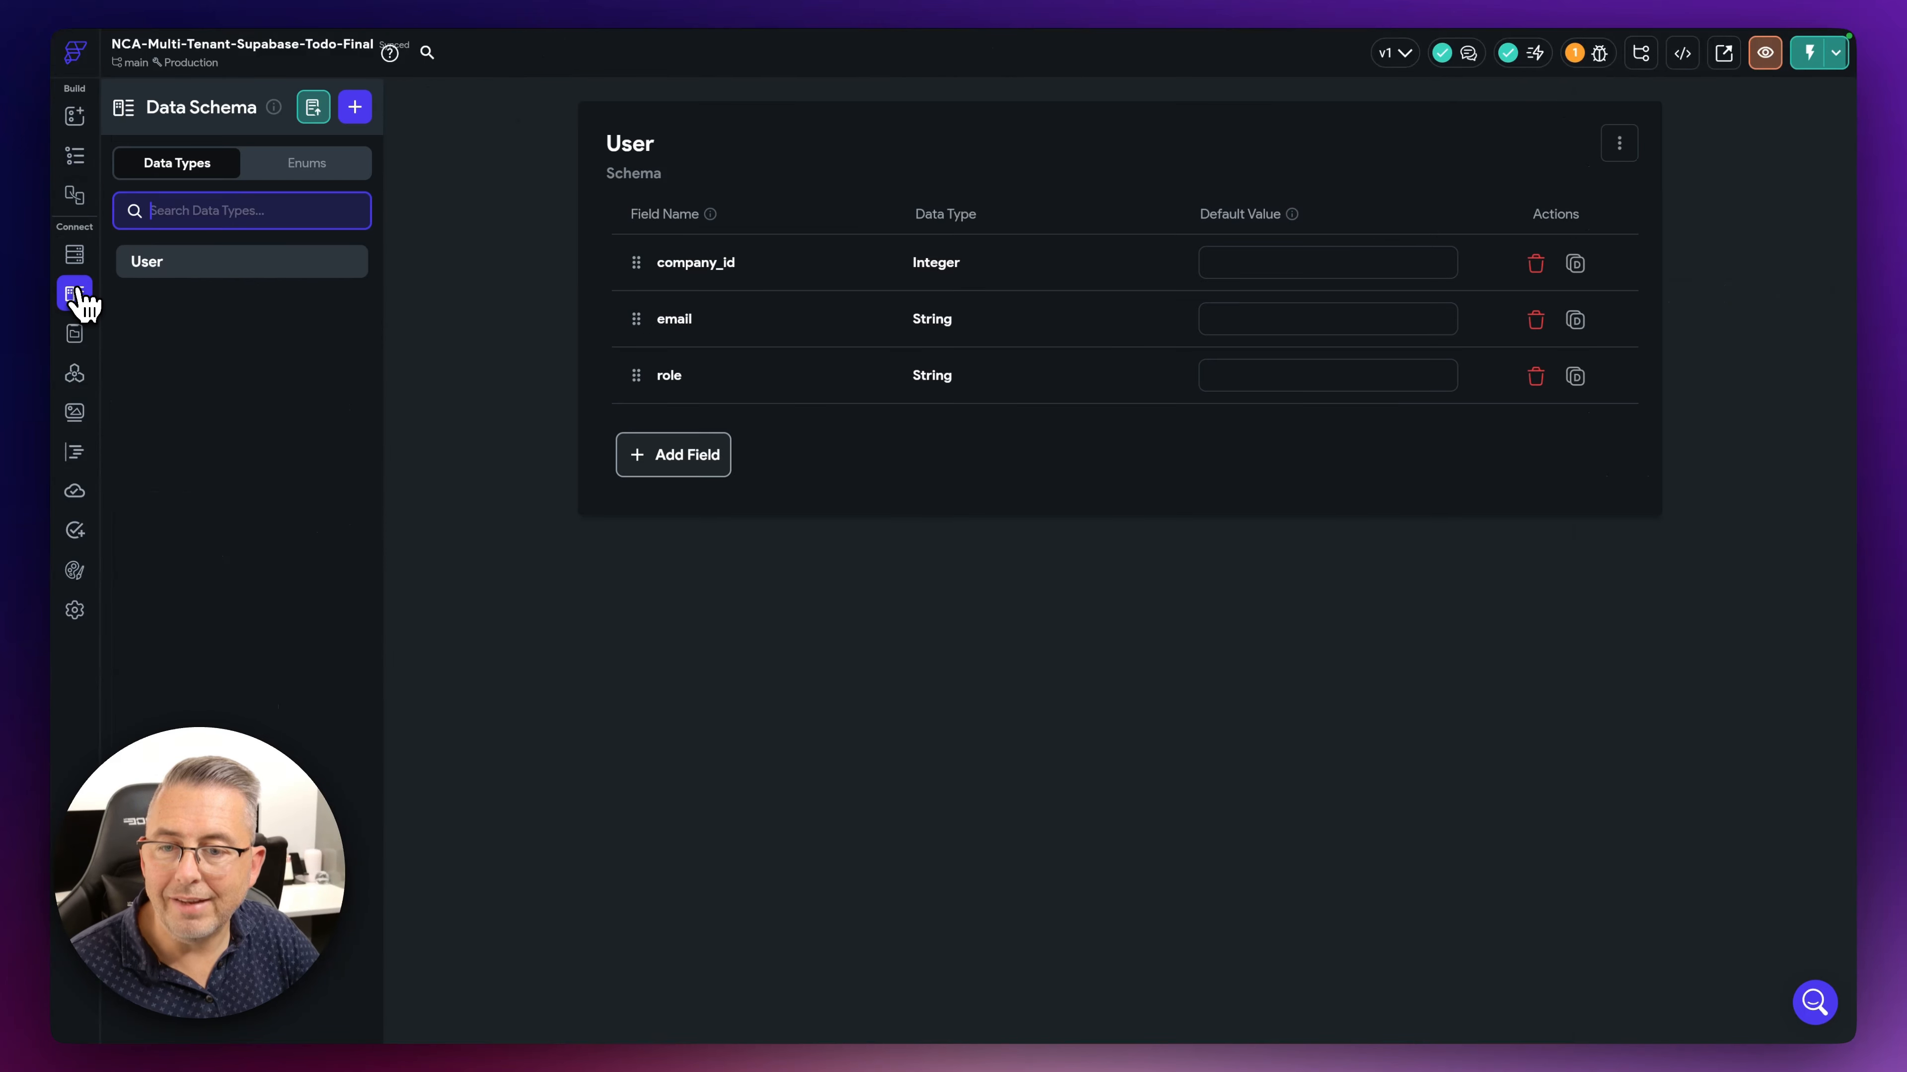
click(526, 410)
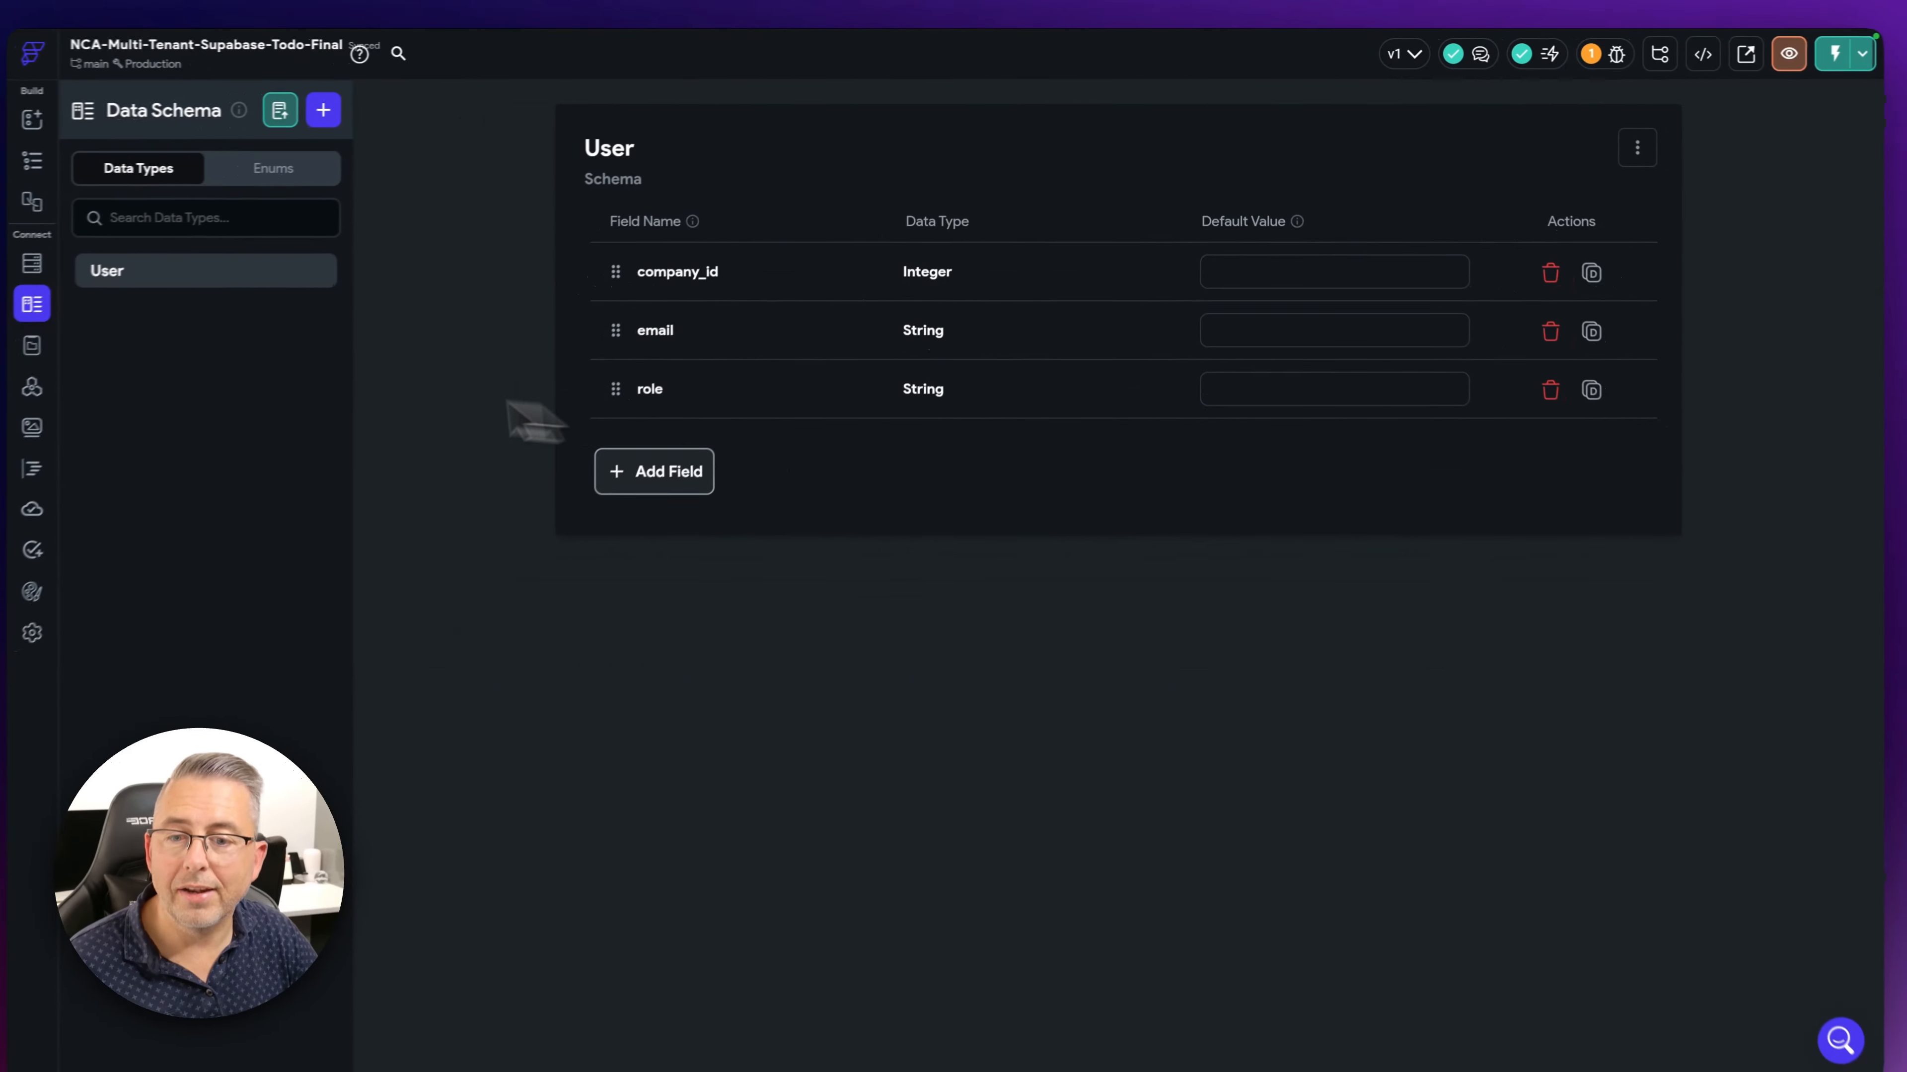
click(31, 345)
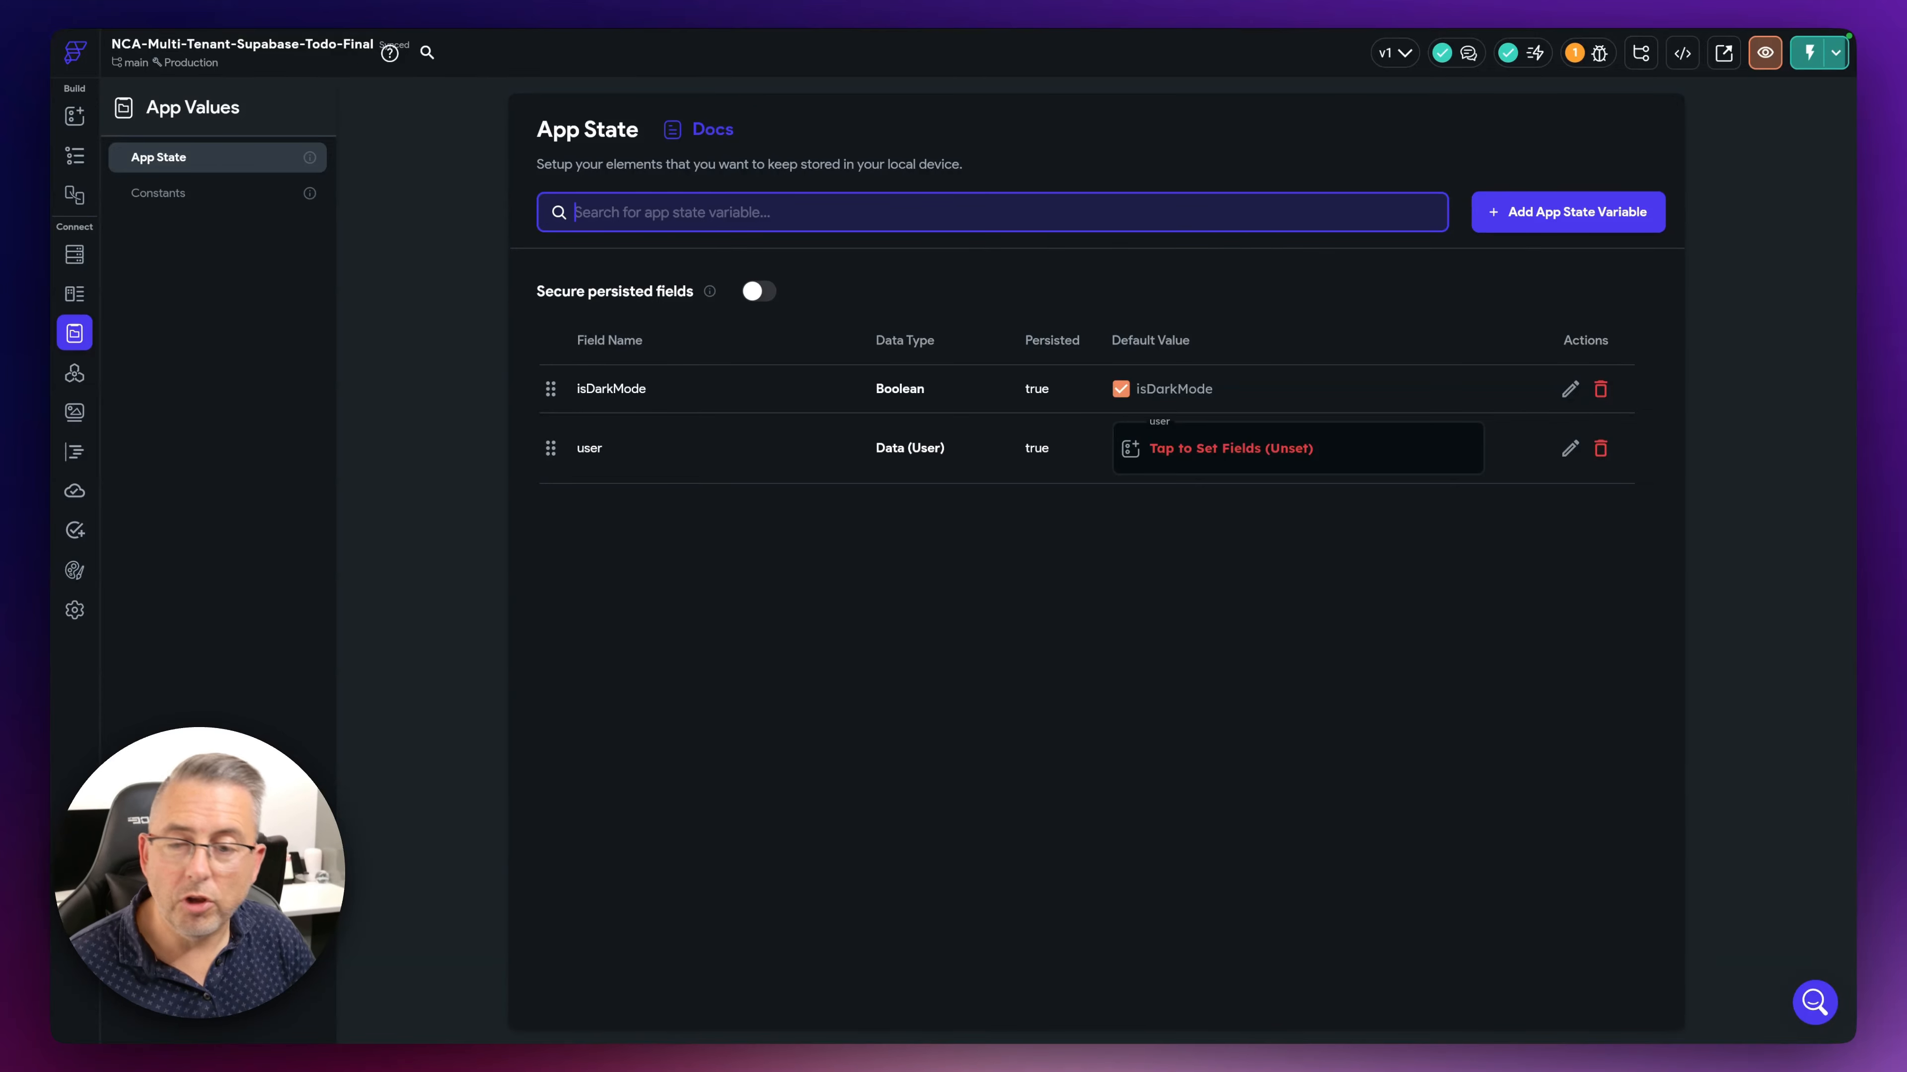
- Select the SignInPage's Sign In button and open its four-action flow in the Action Flow Editor
click(81, 159)
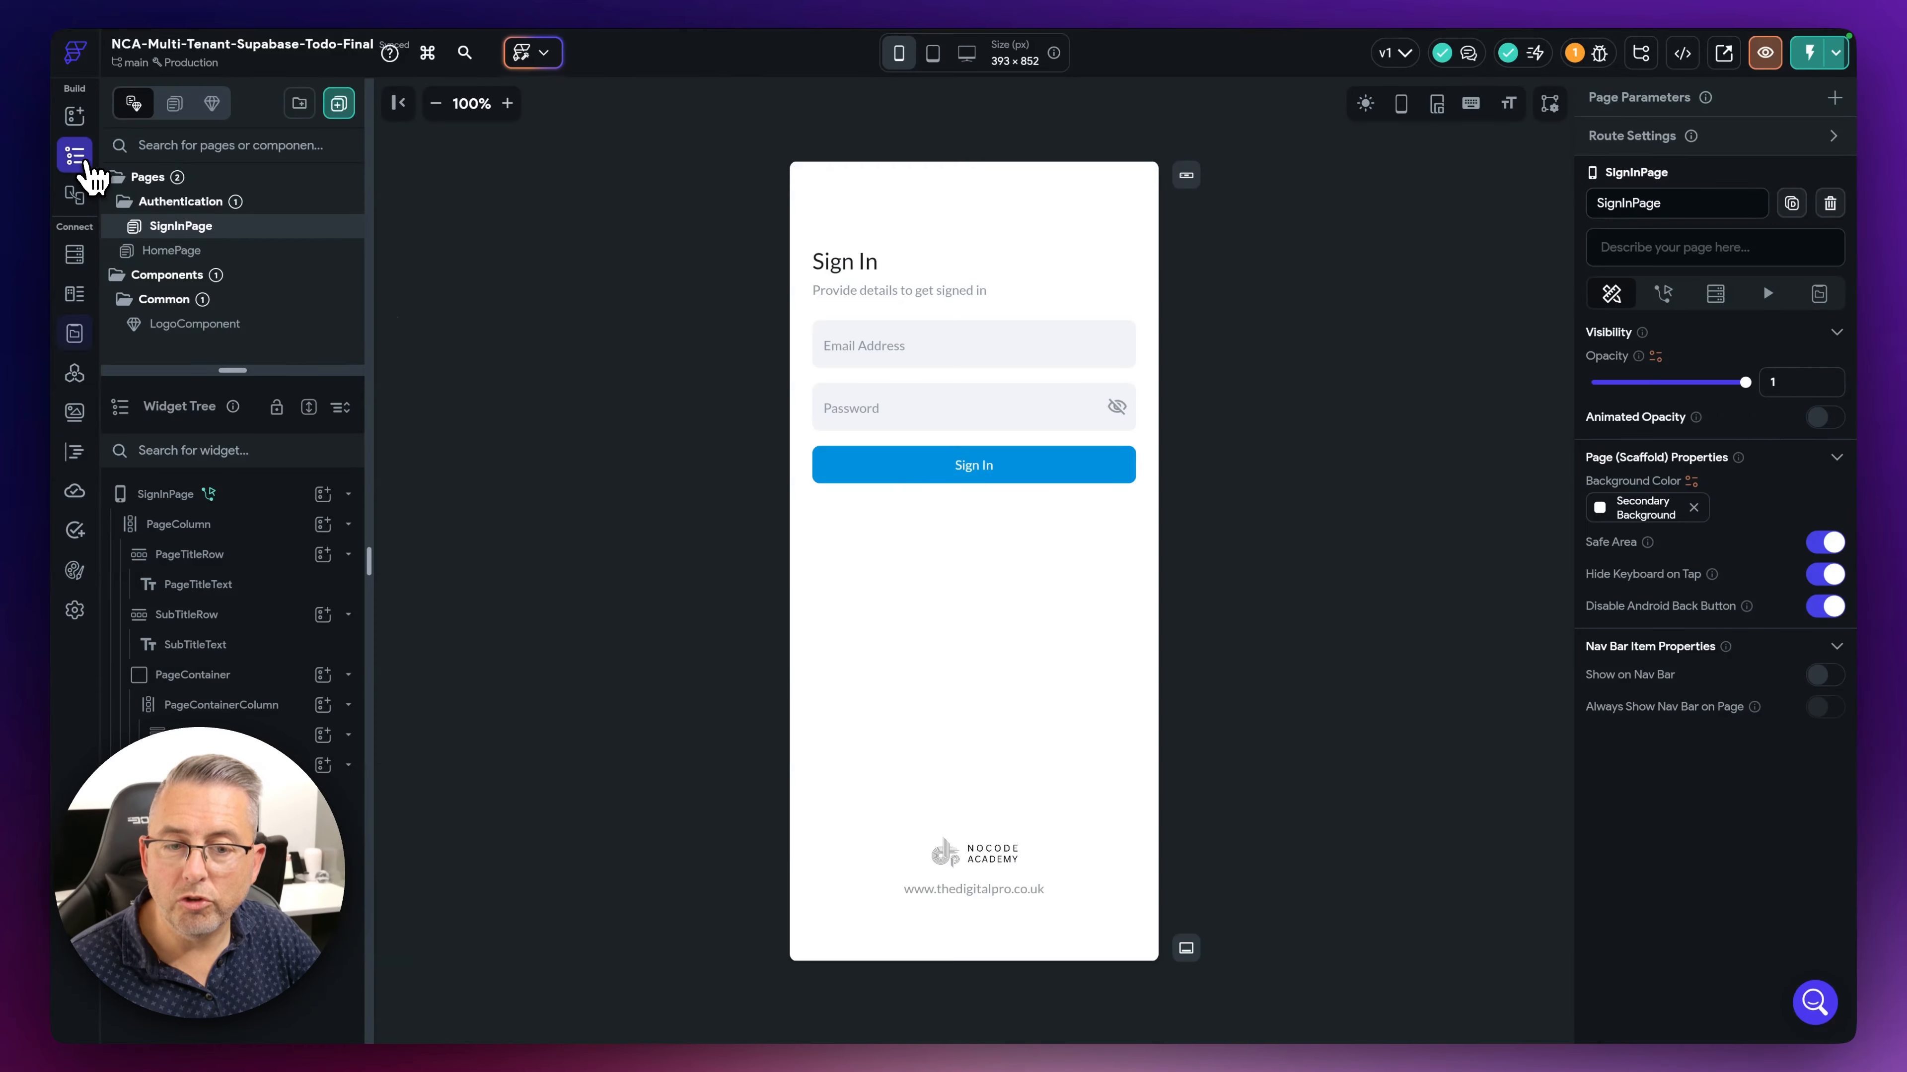
click(915, 476)
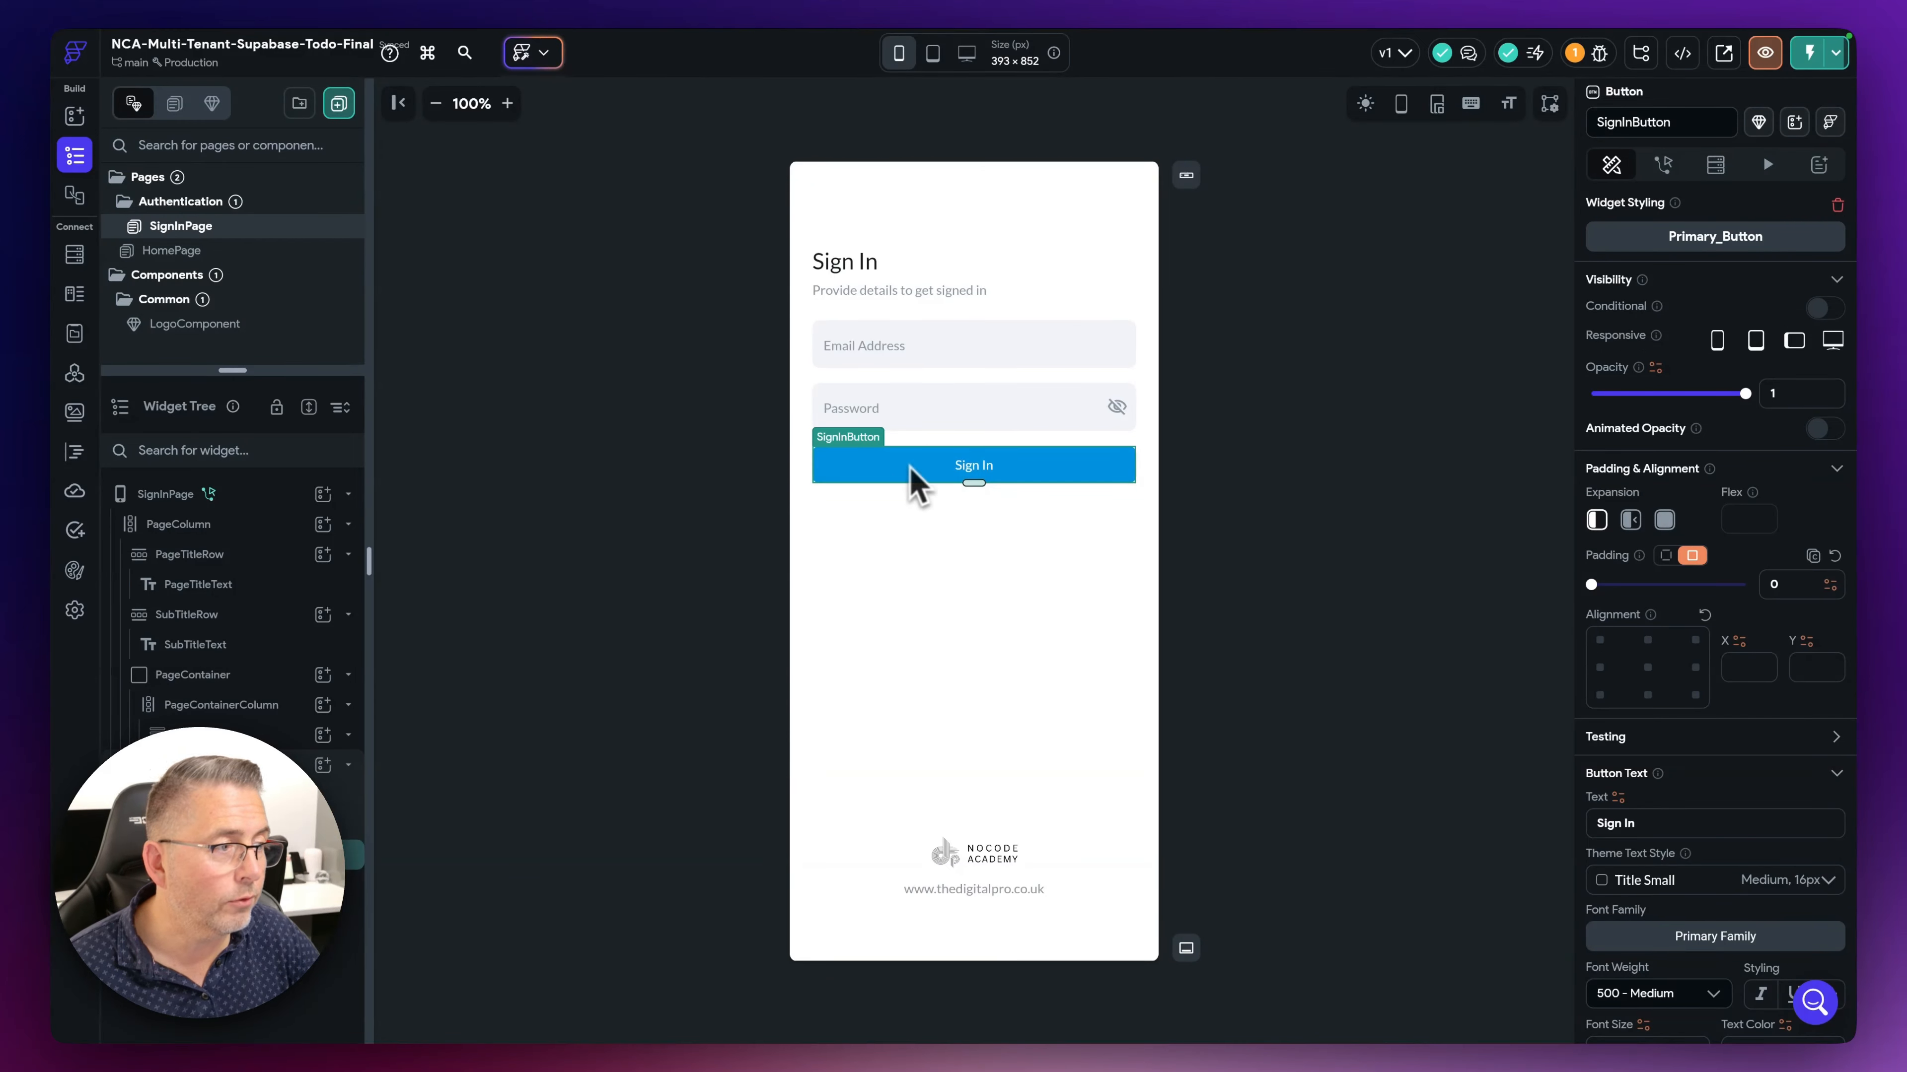
click(1664, 168)
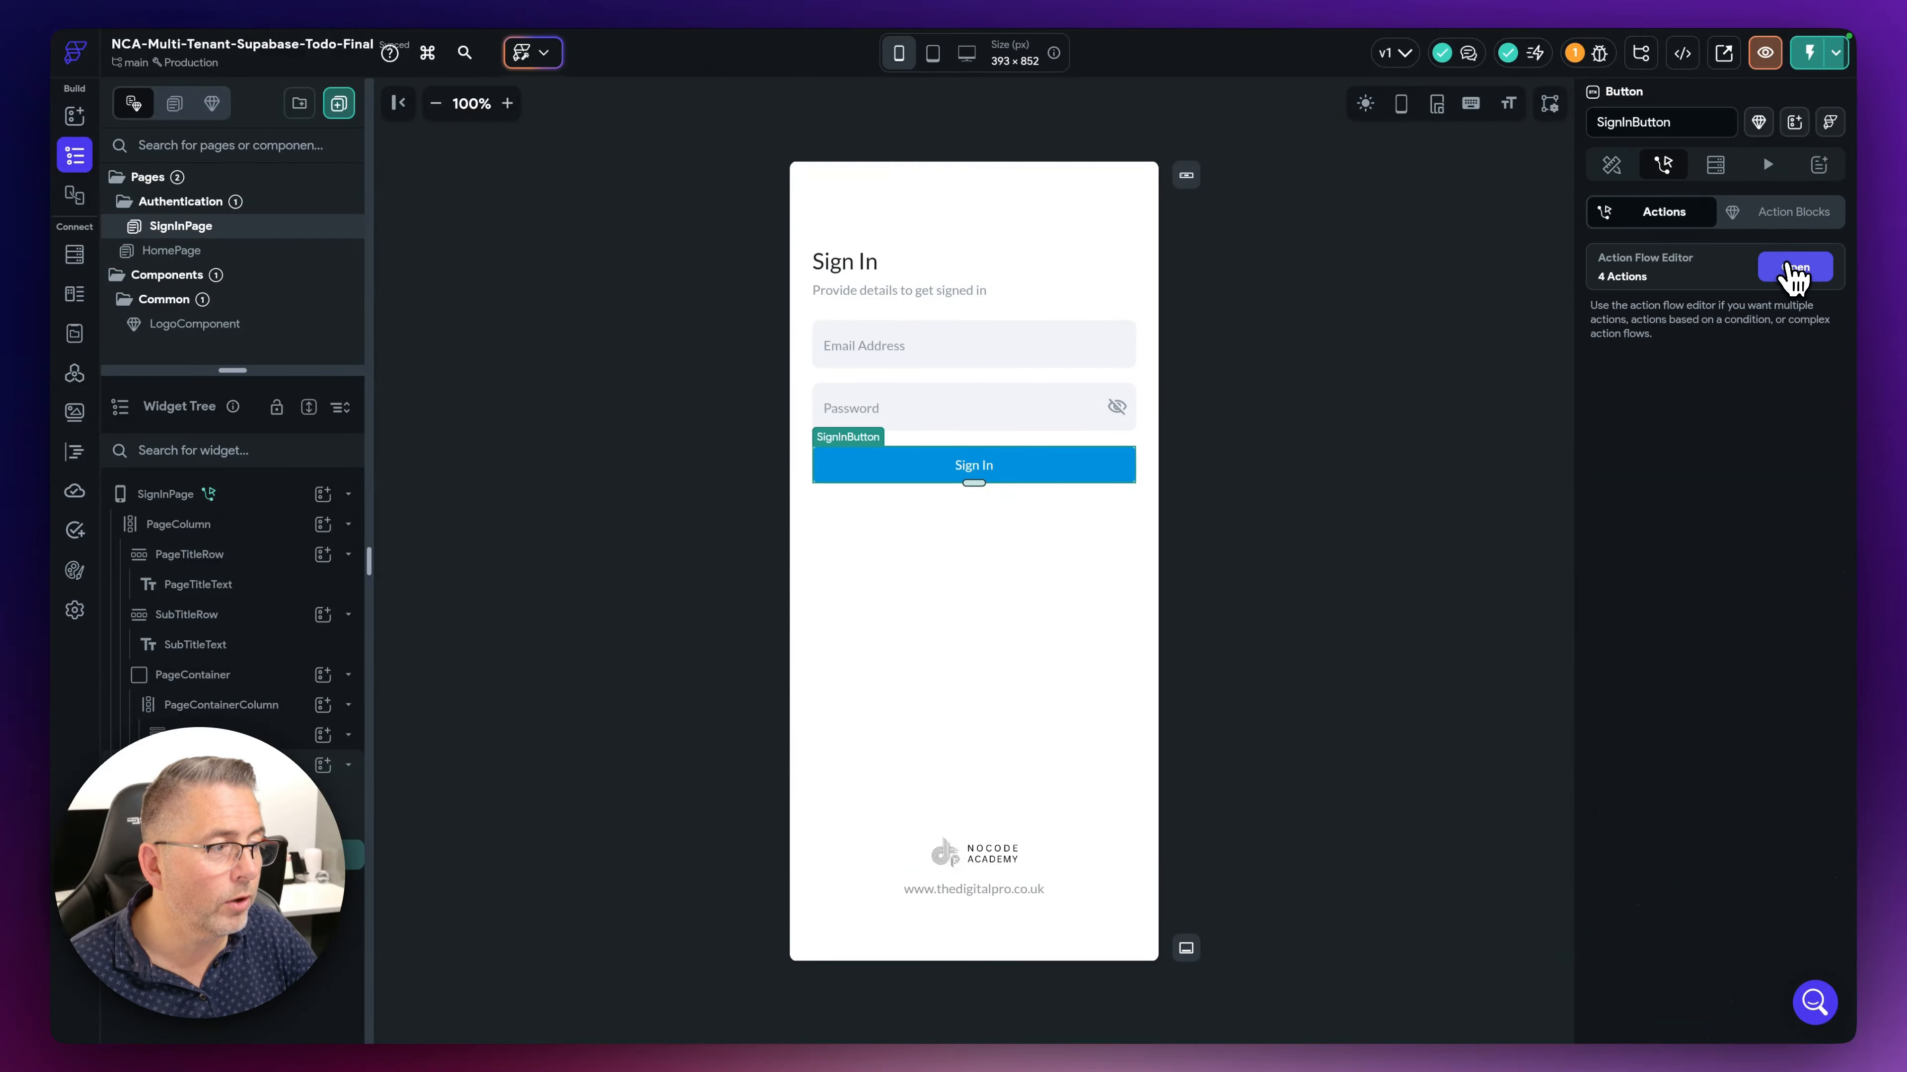
click(1793, 267)
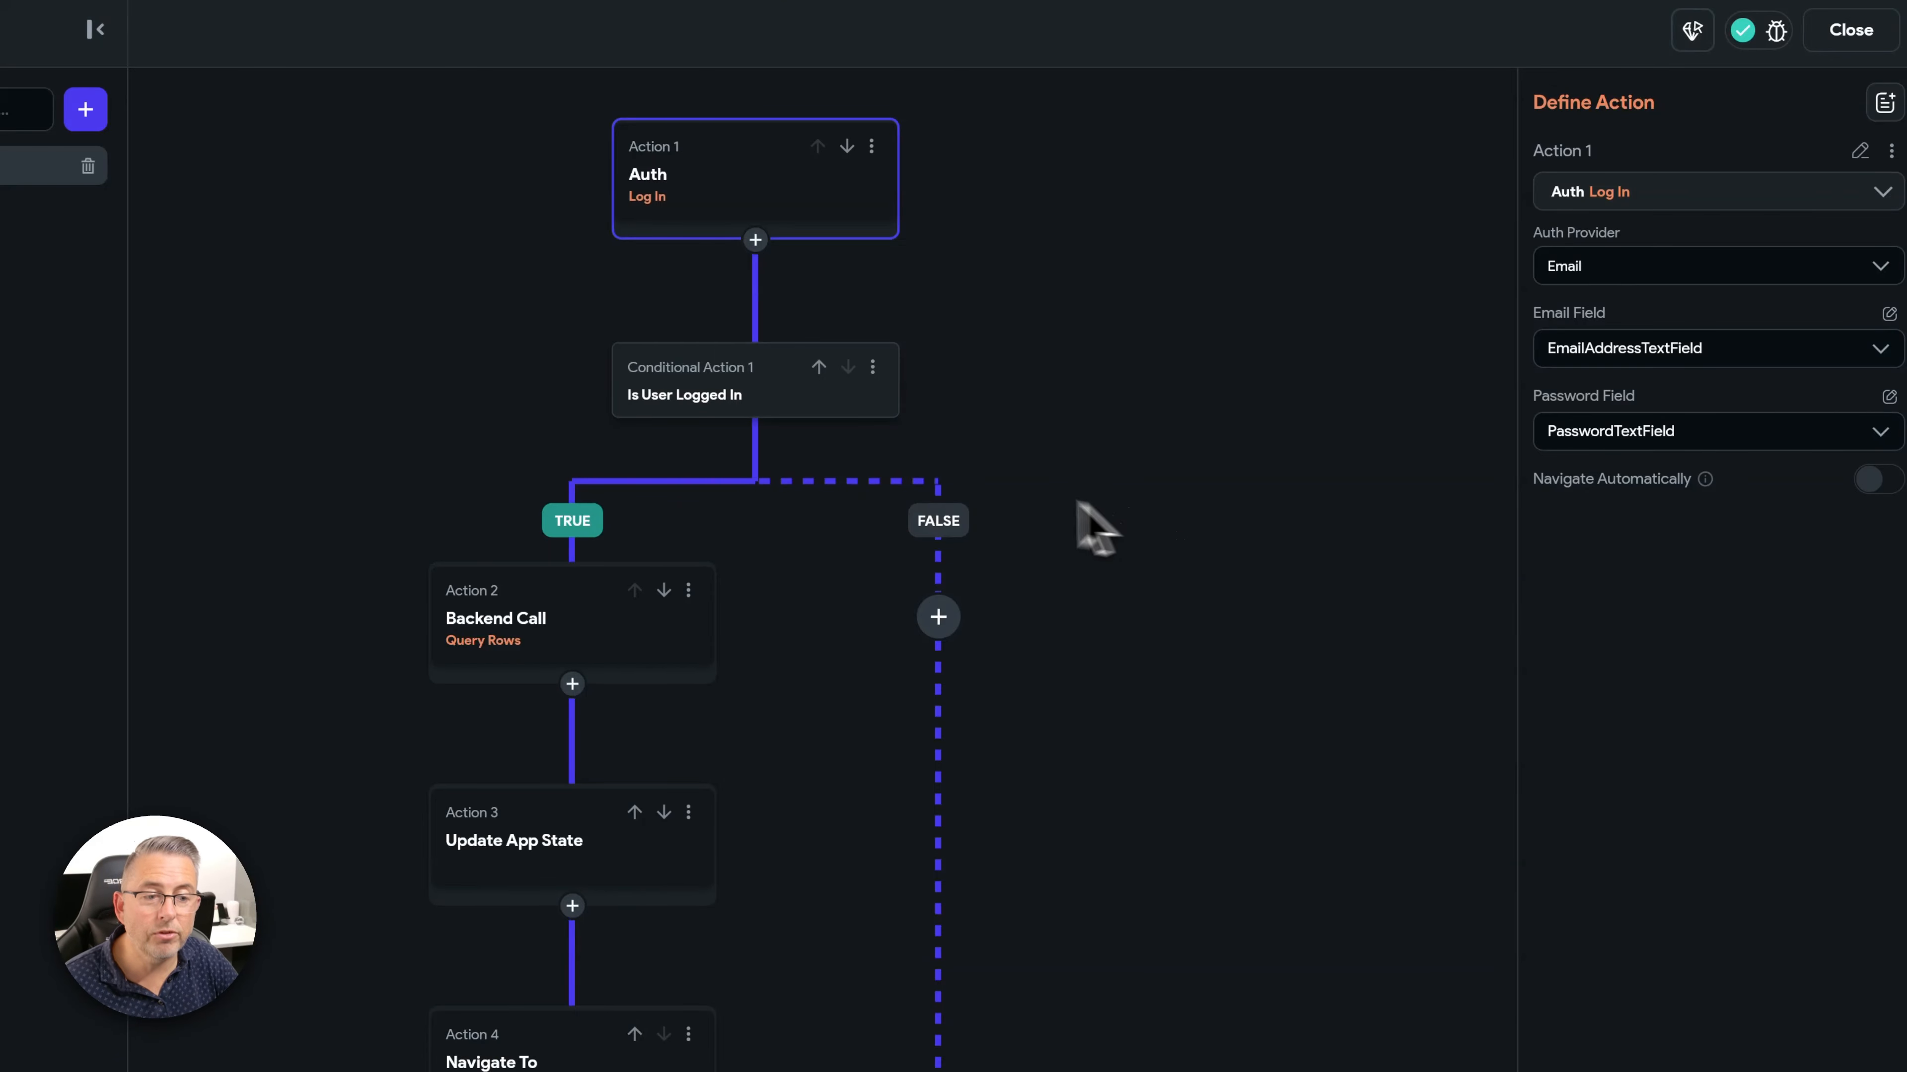
- Inspect the Is User Logged In condition's variable and close it without changes
click(724, 392)
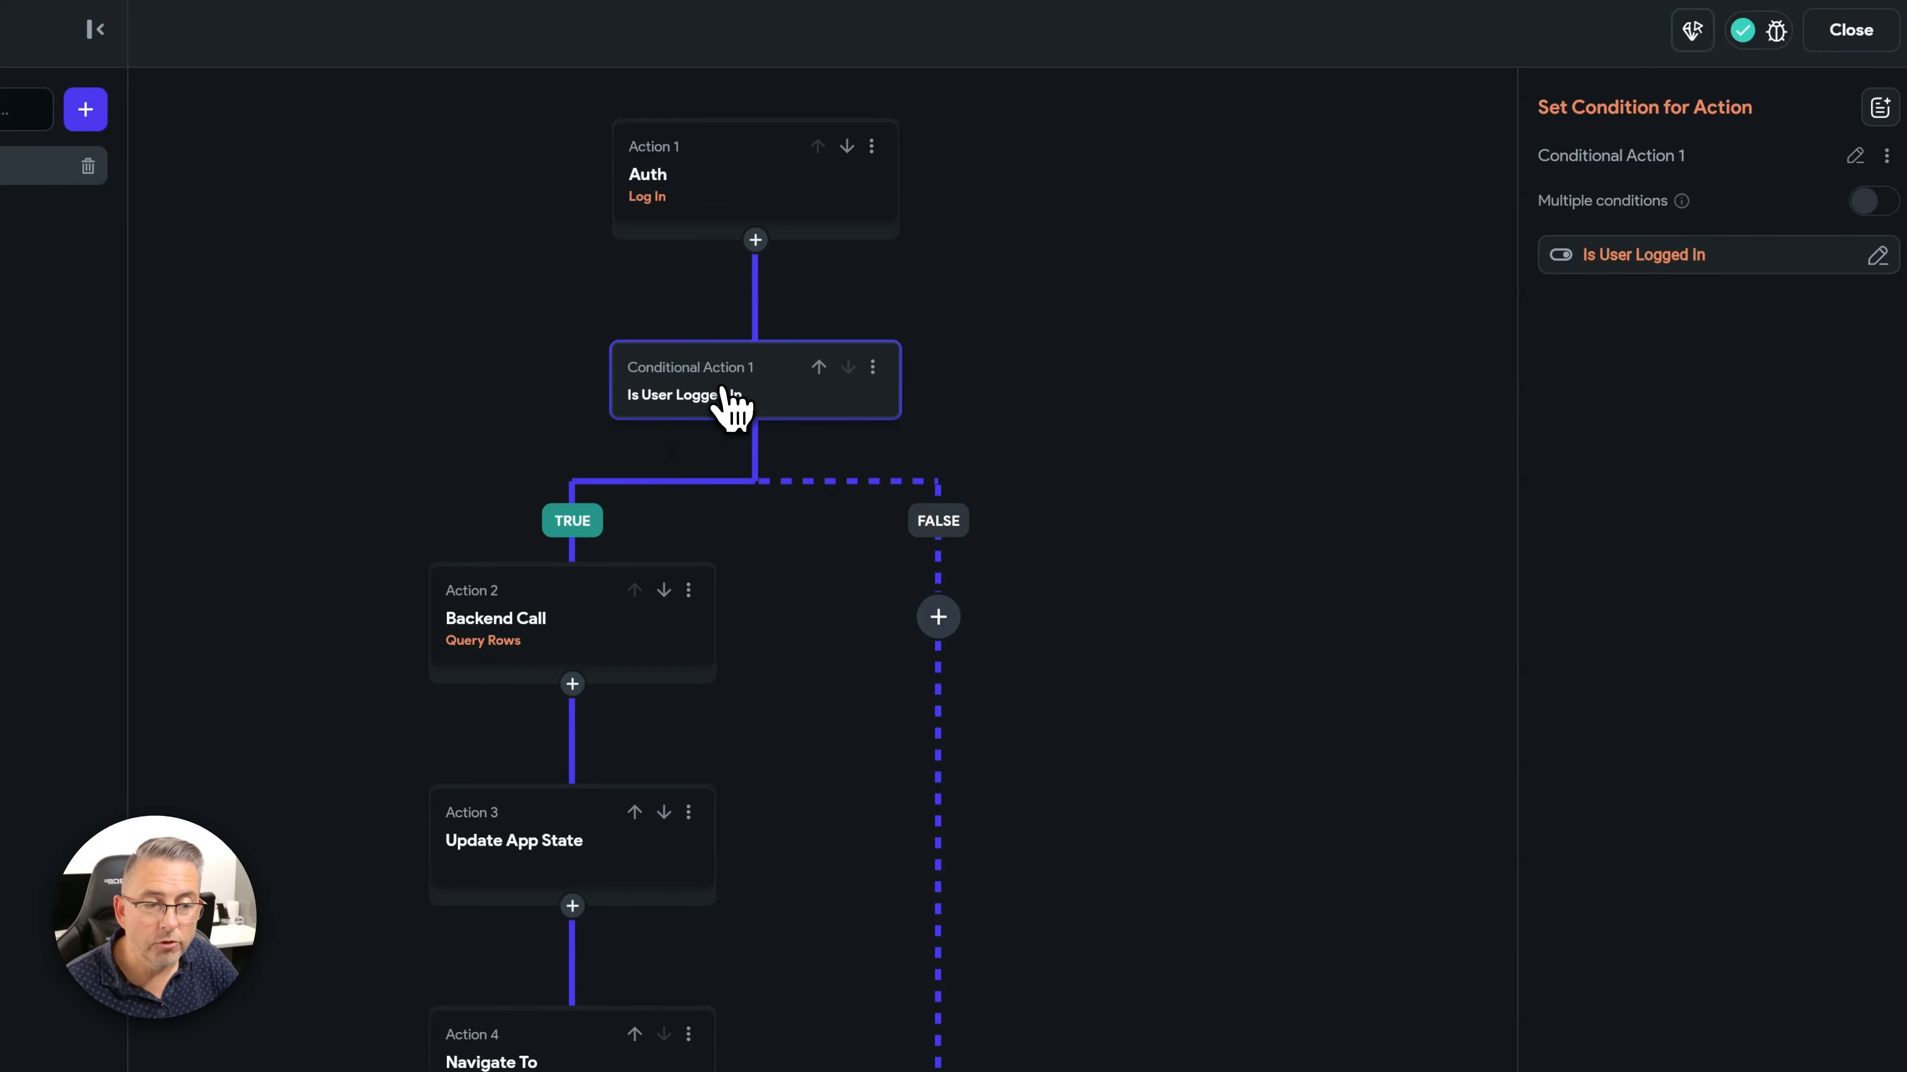
click(1638, 259)
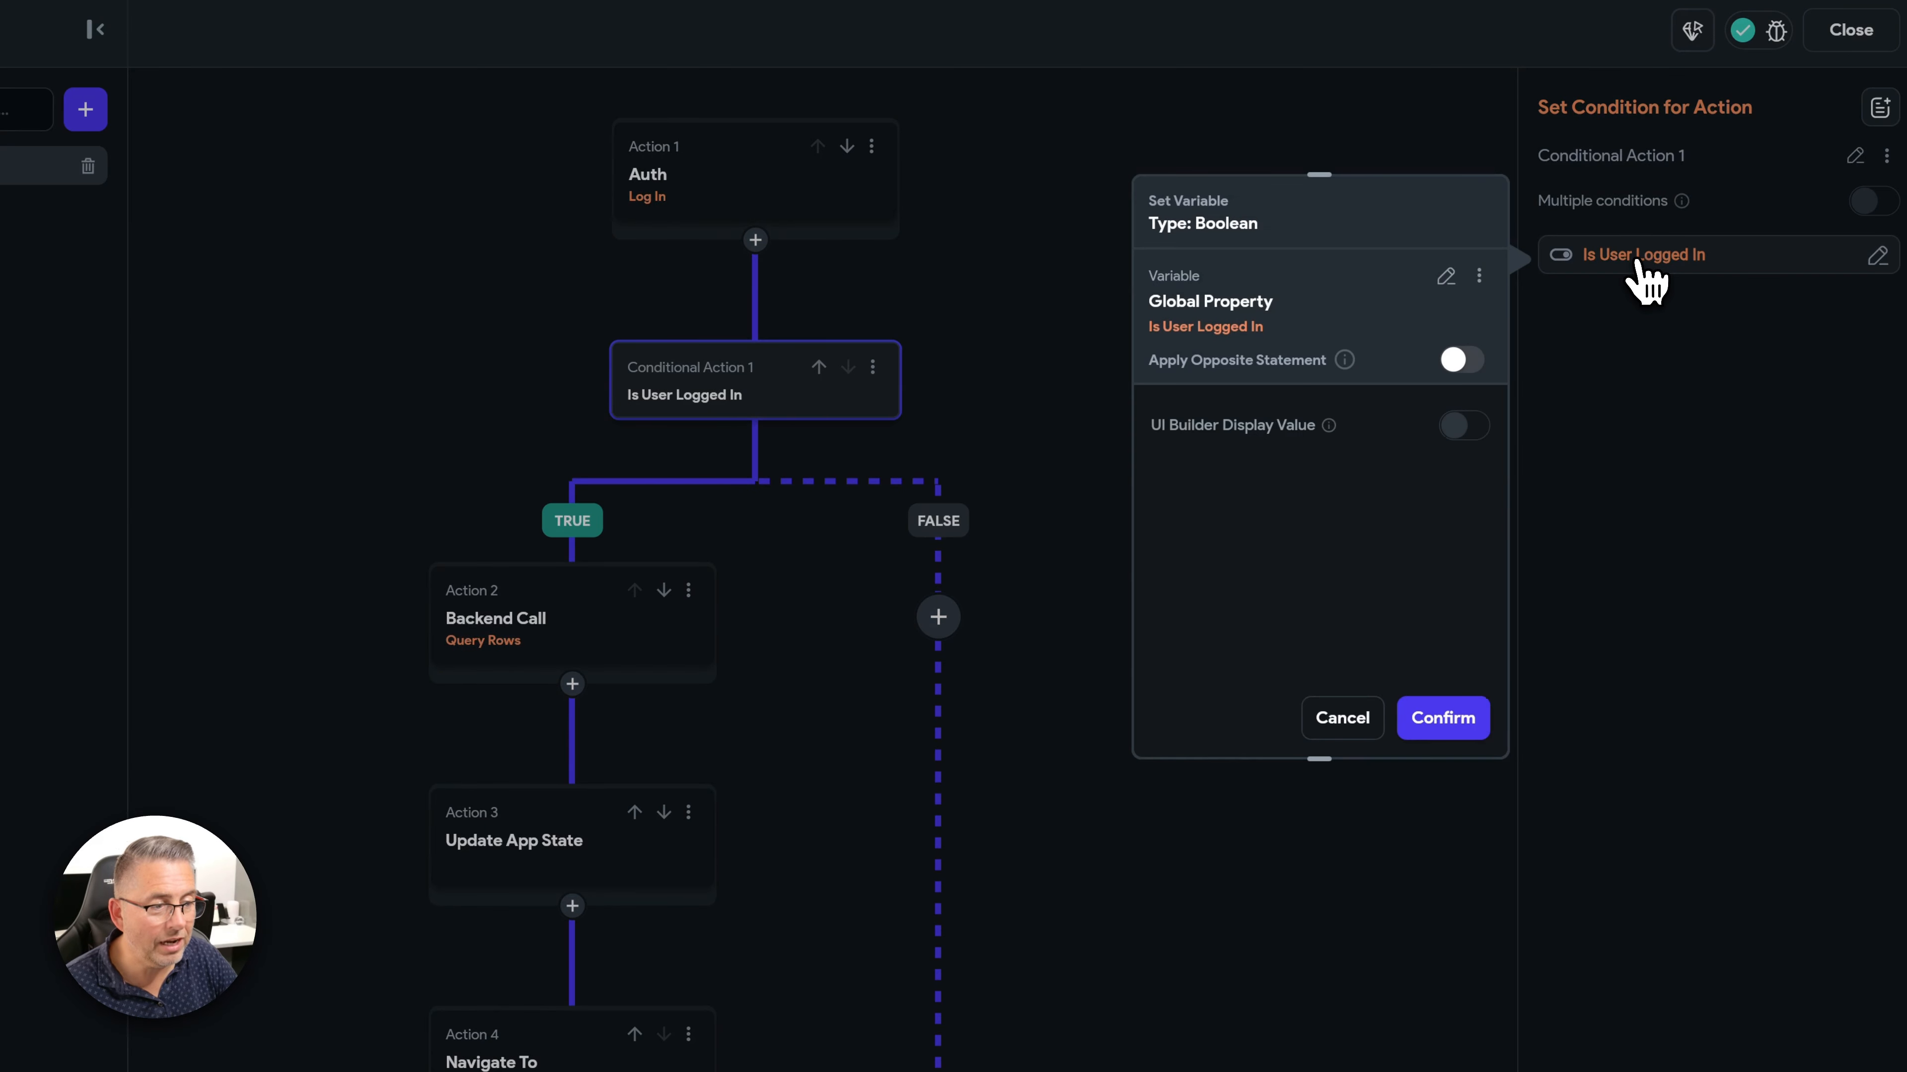
click(1323, 720)
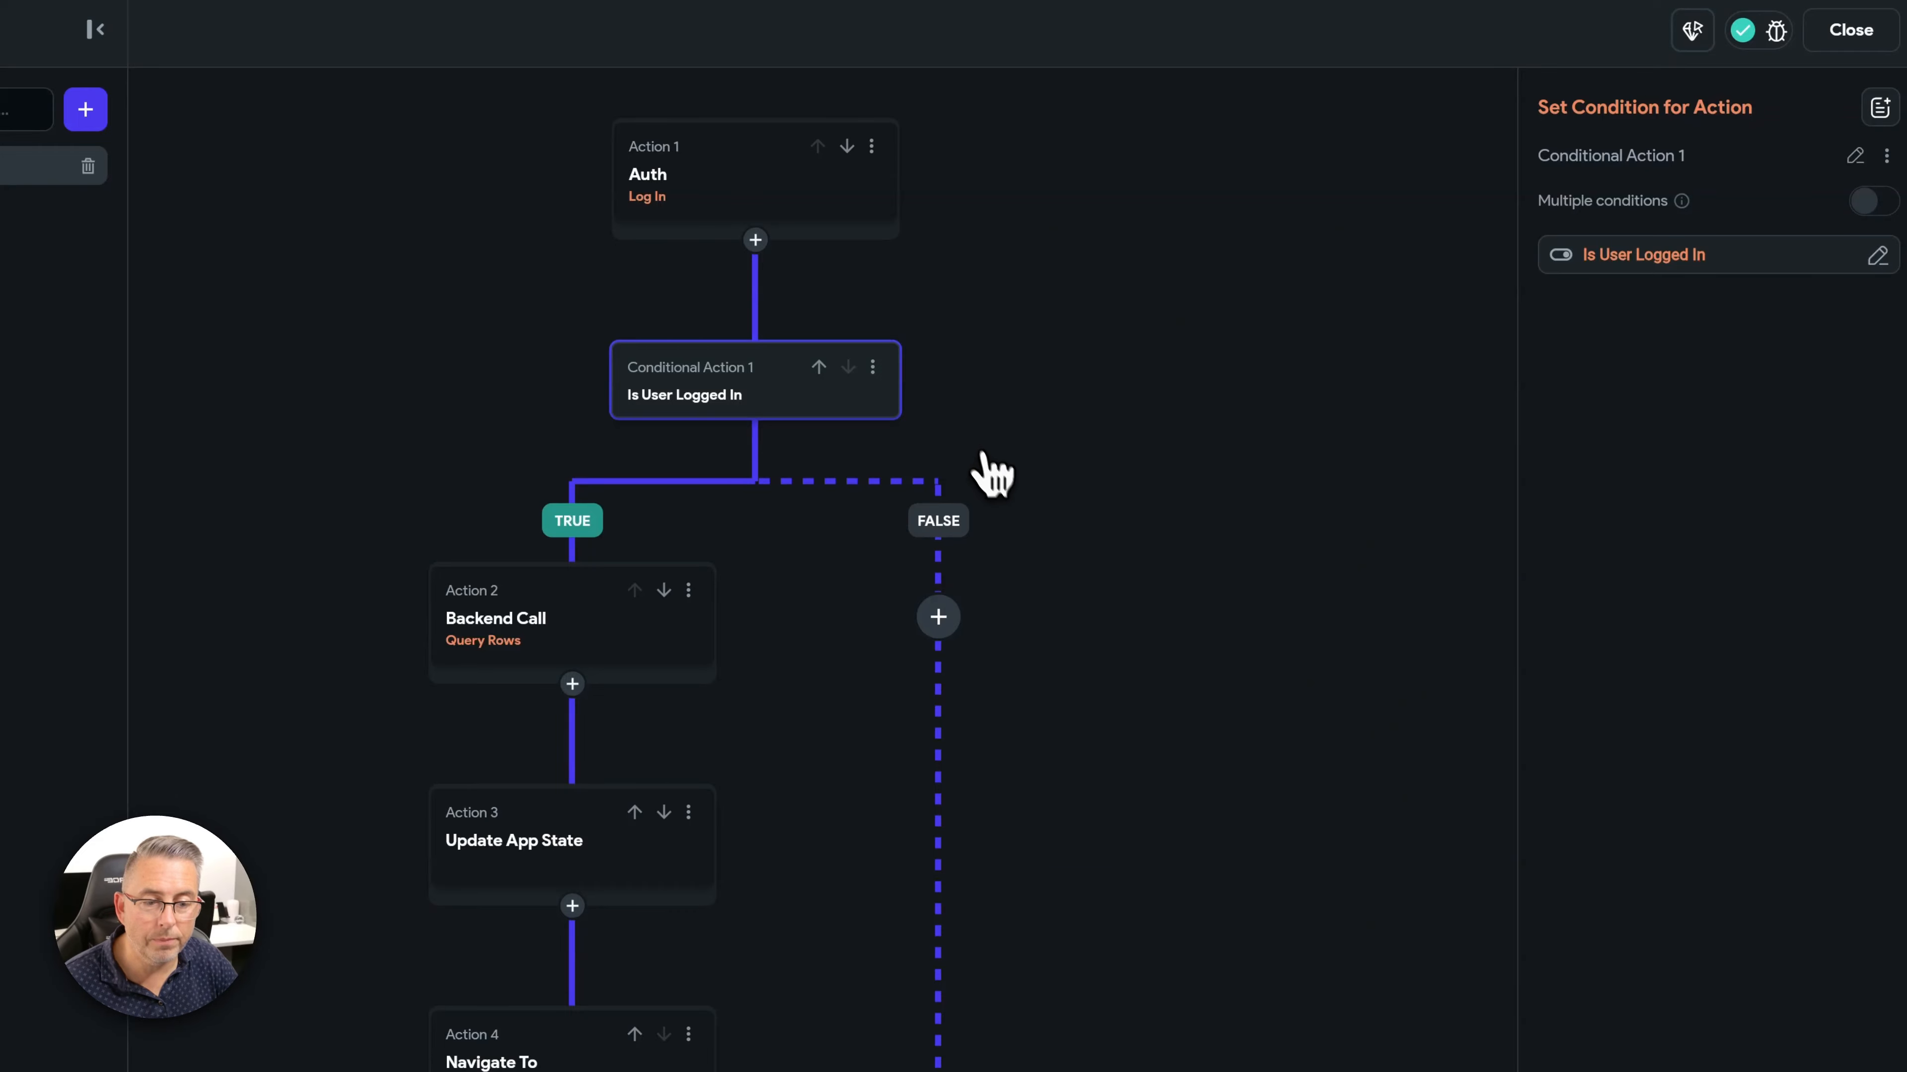
- Review the users query filter (id equal to authenticated User ID), then show Update App State settings
click(557, 648)
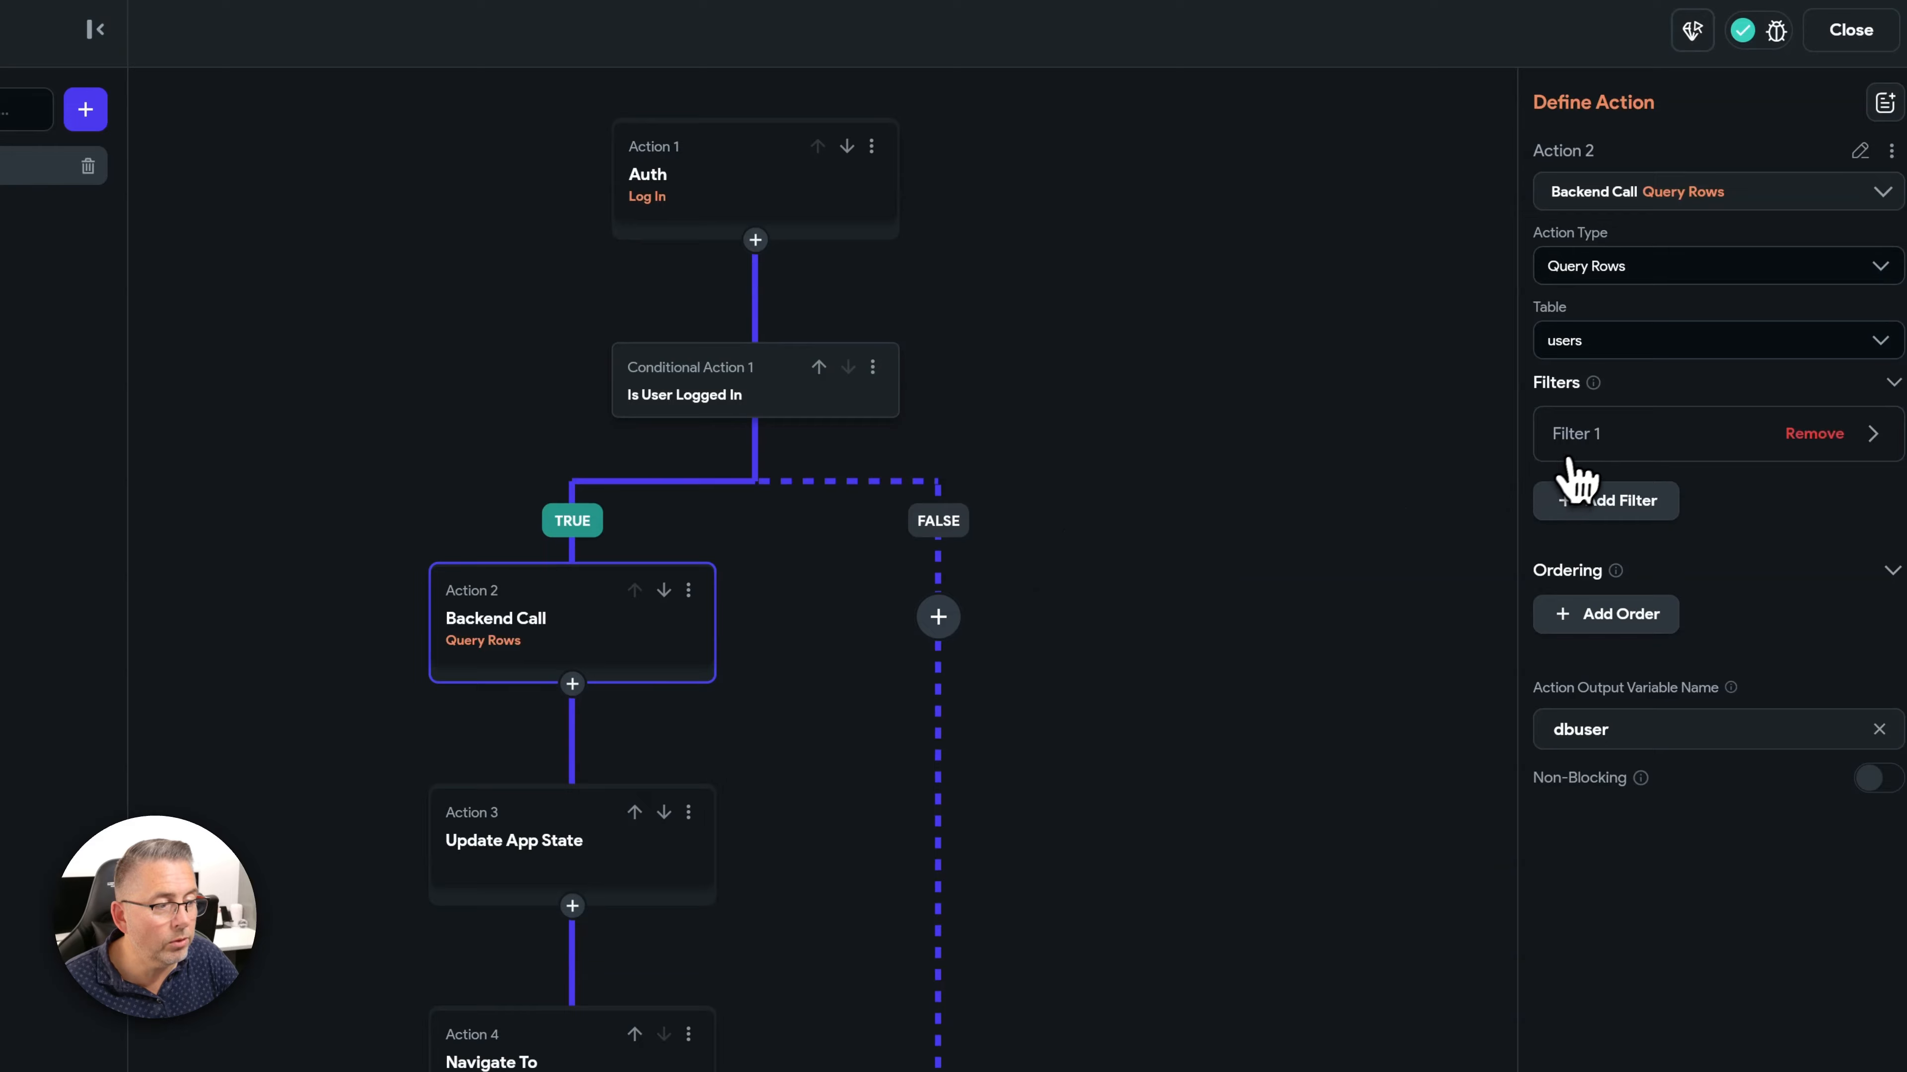
click(1583, 447)
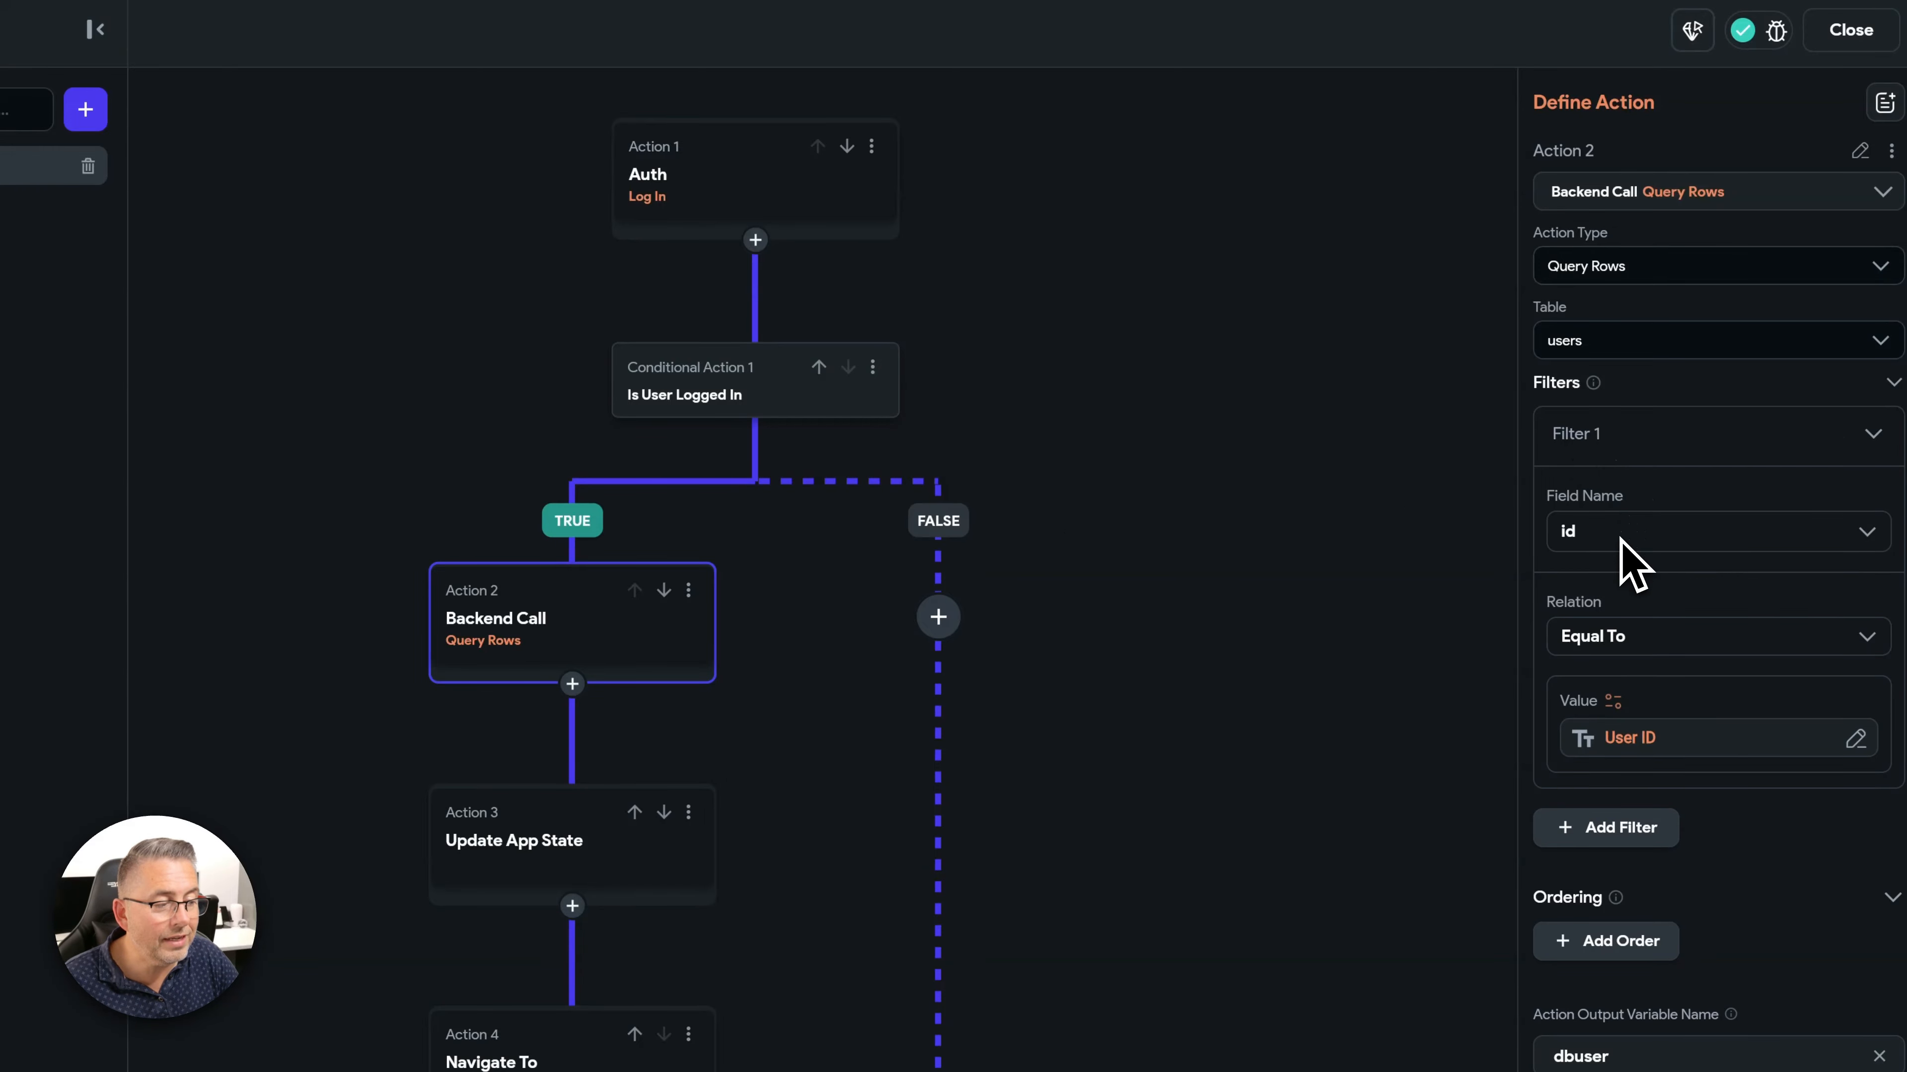
click(1687, 748)
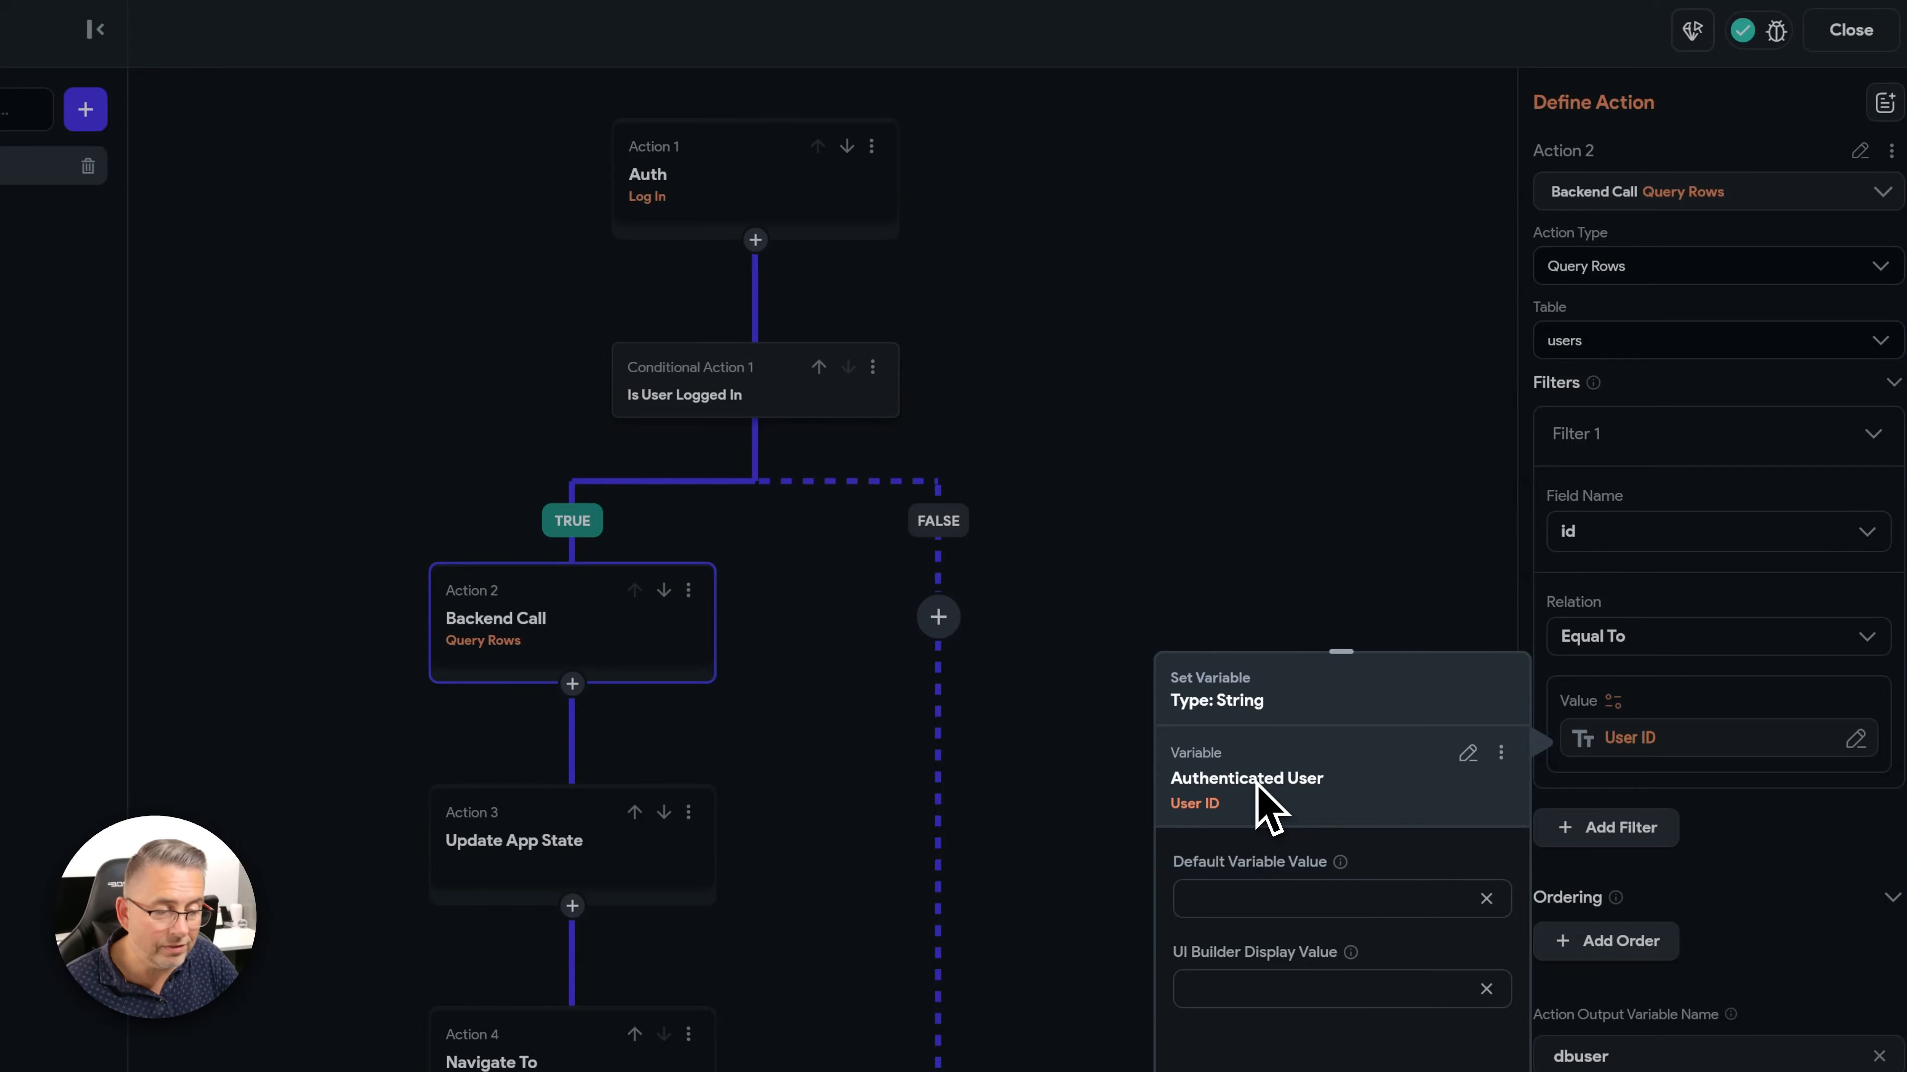
click(1467, 753)
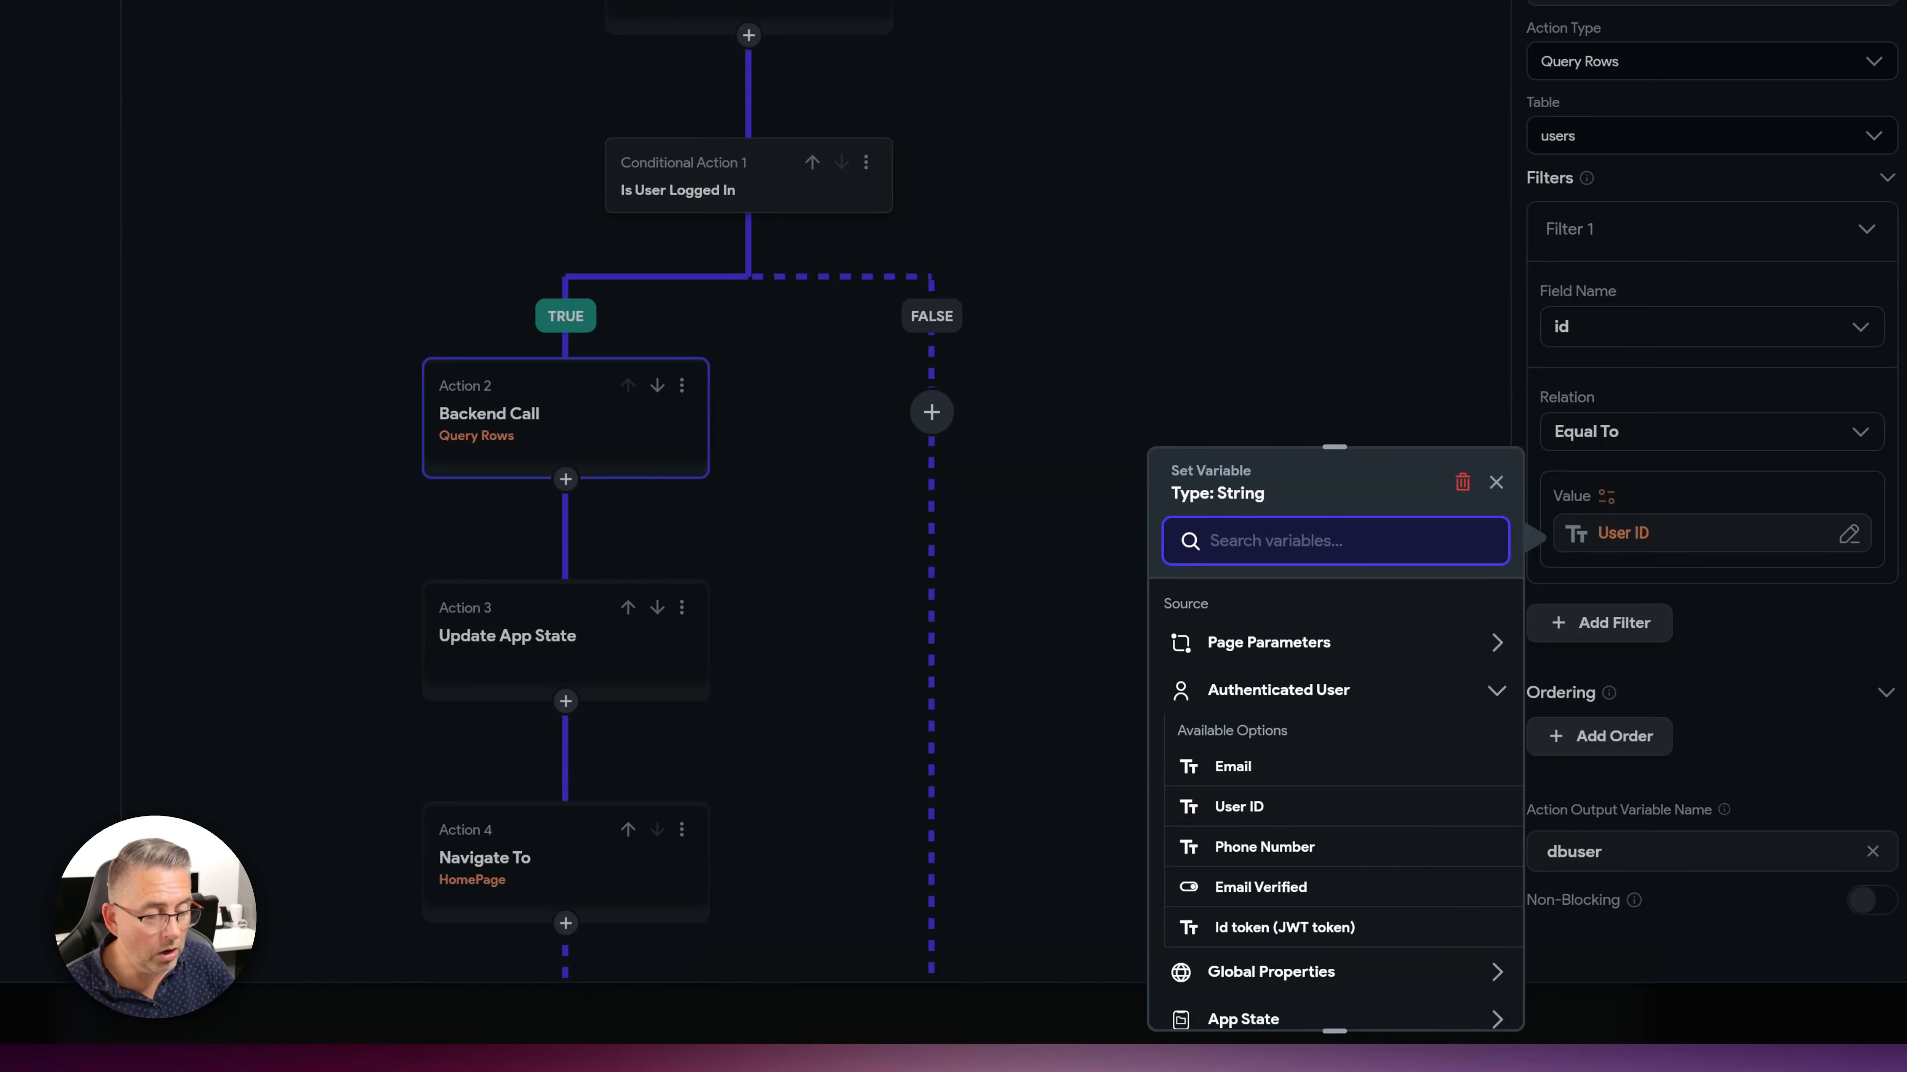
click(1496, 691)
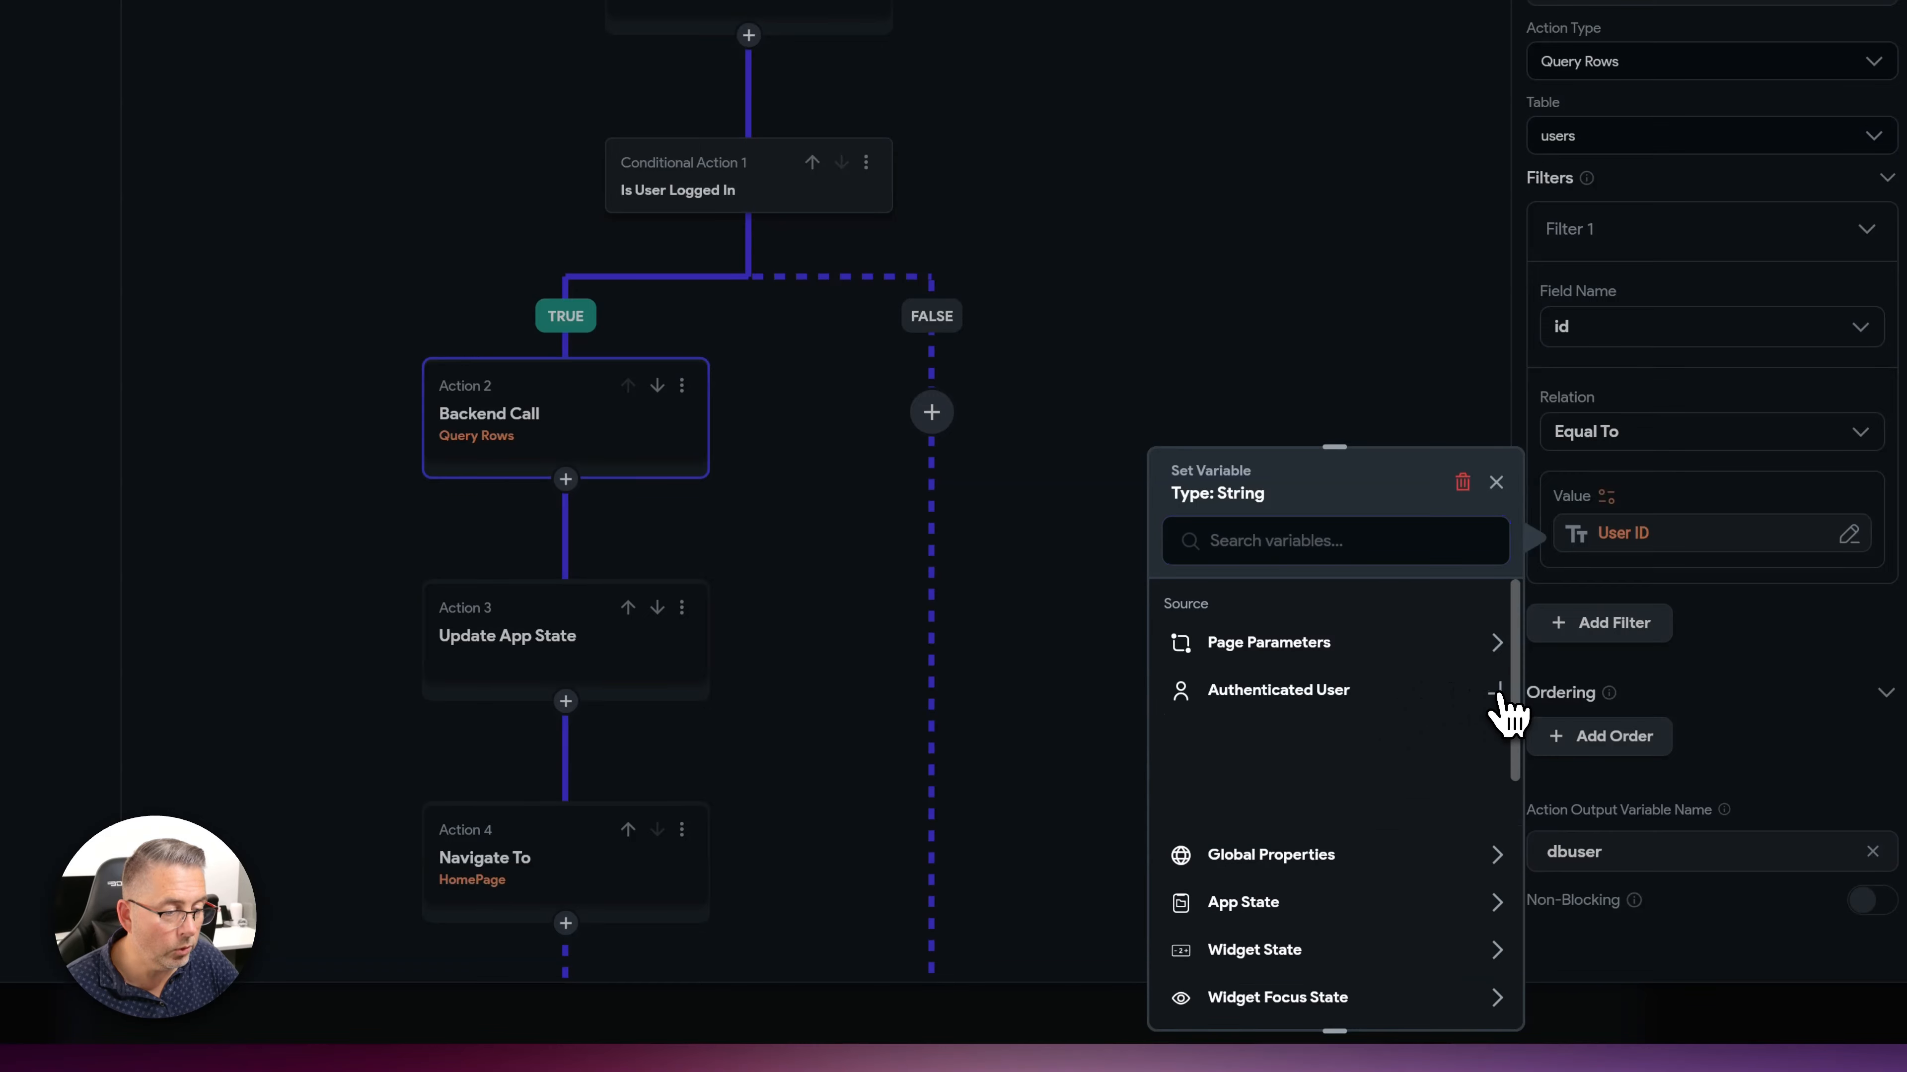
click(1832, 680)
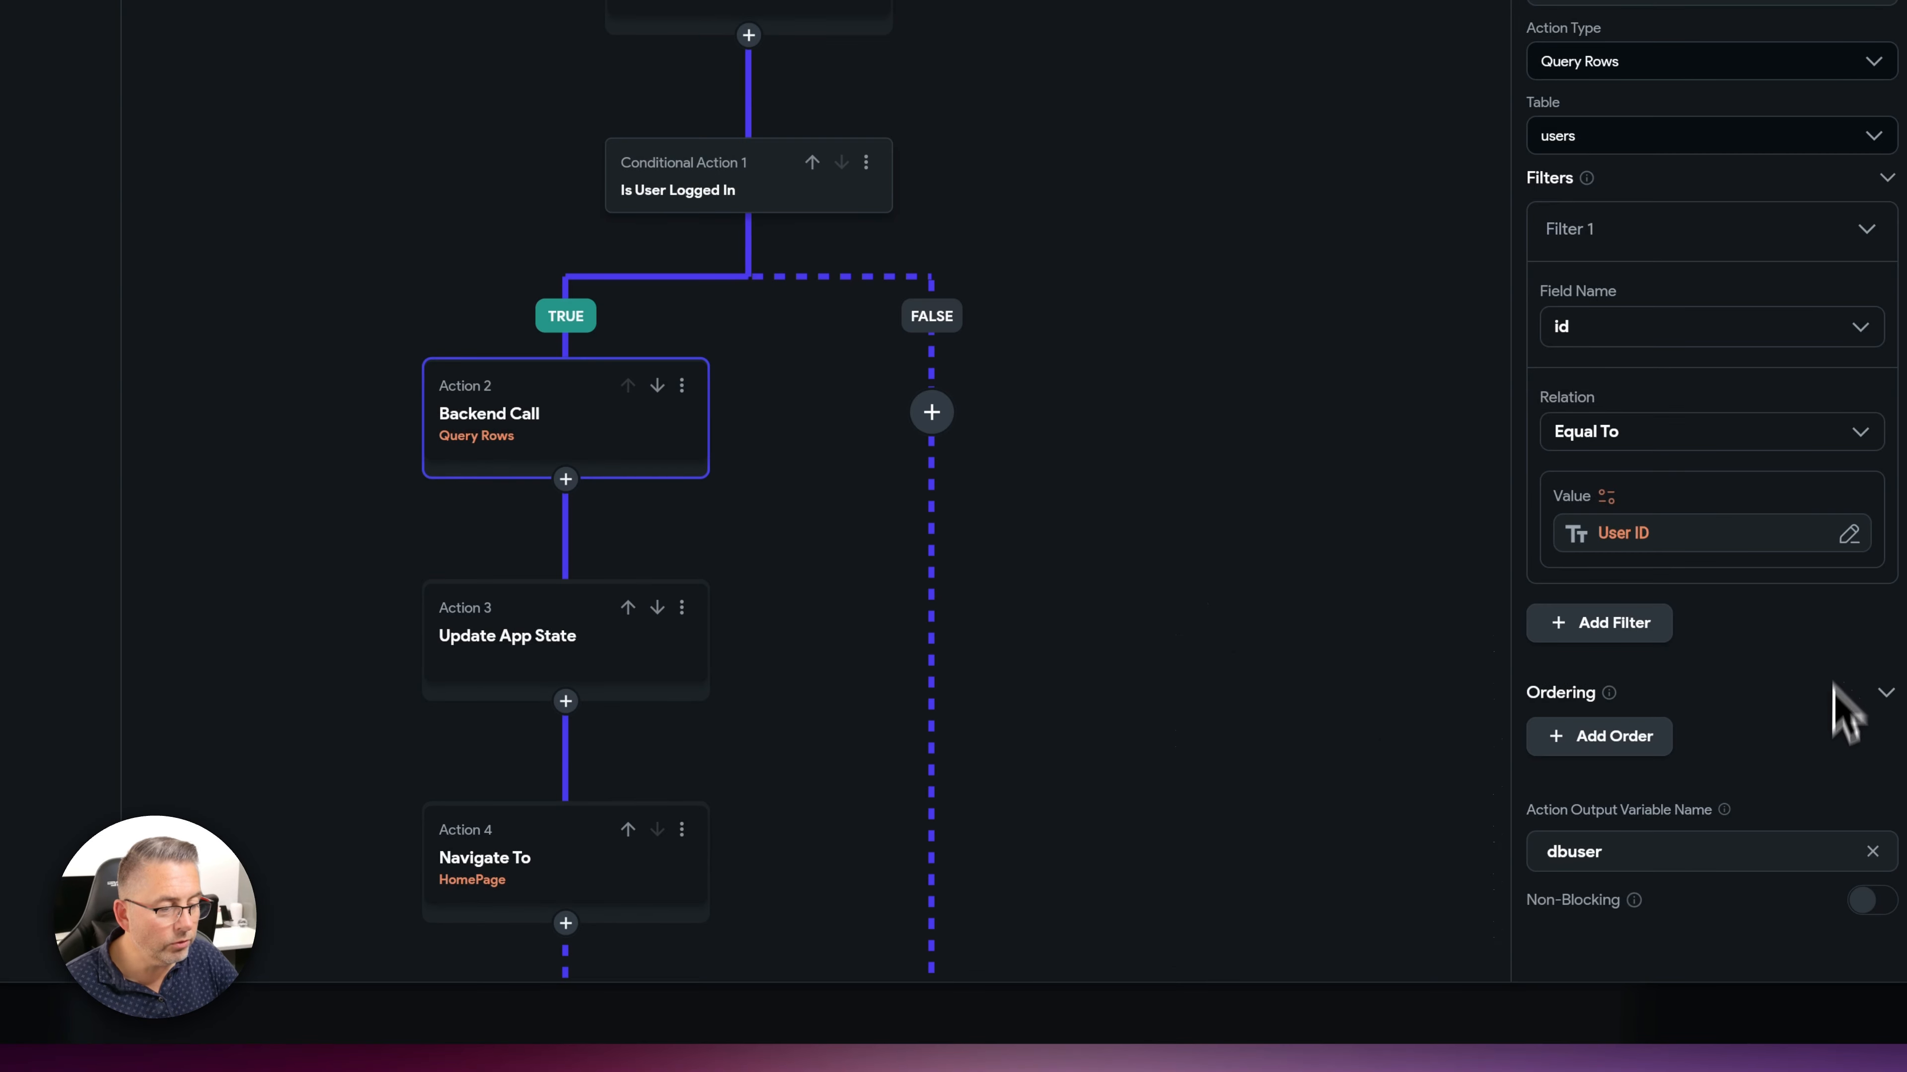
double_click(1554, 850)
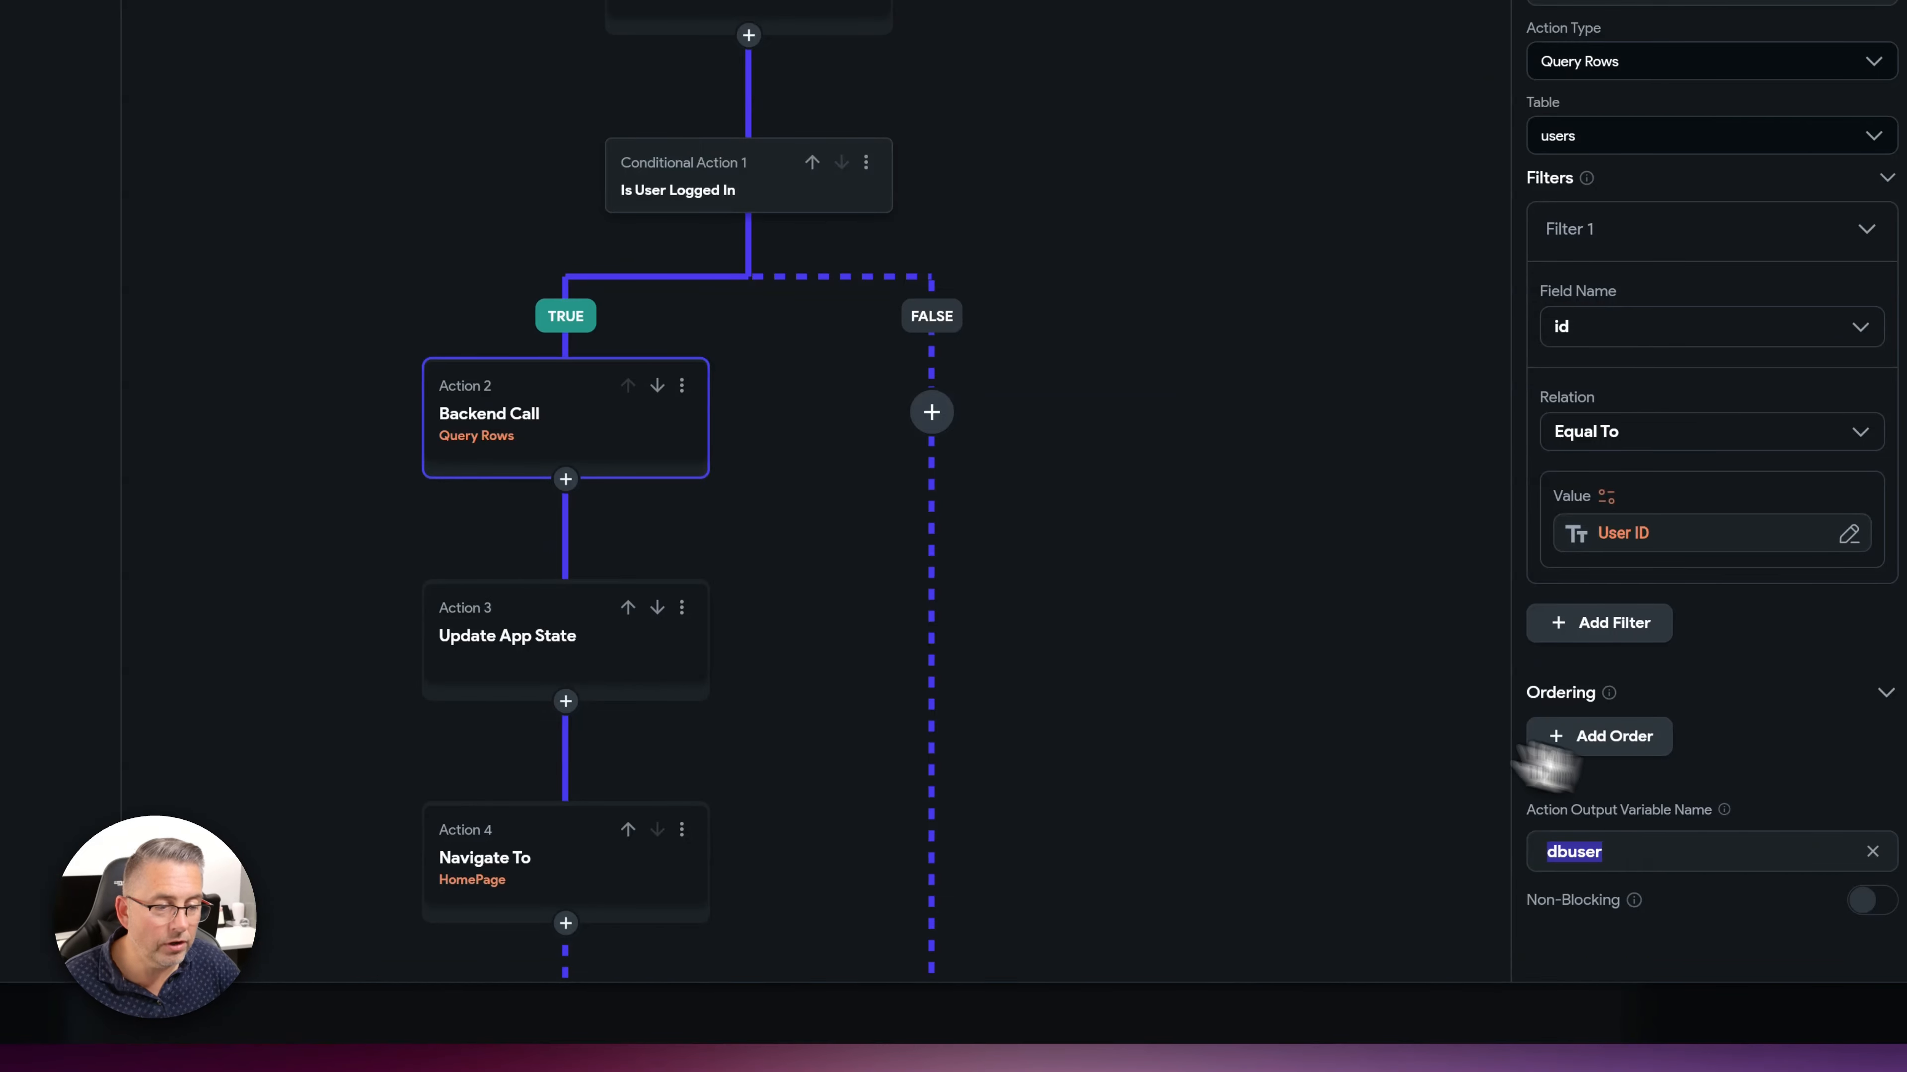
drag(1136, 666, 1149, 362)
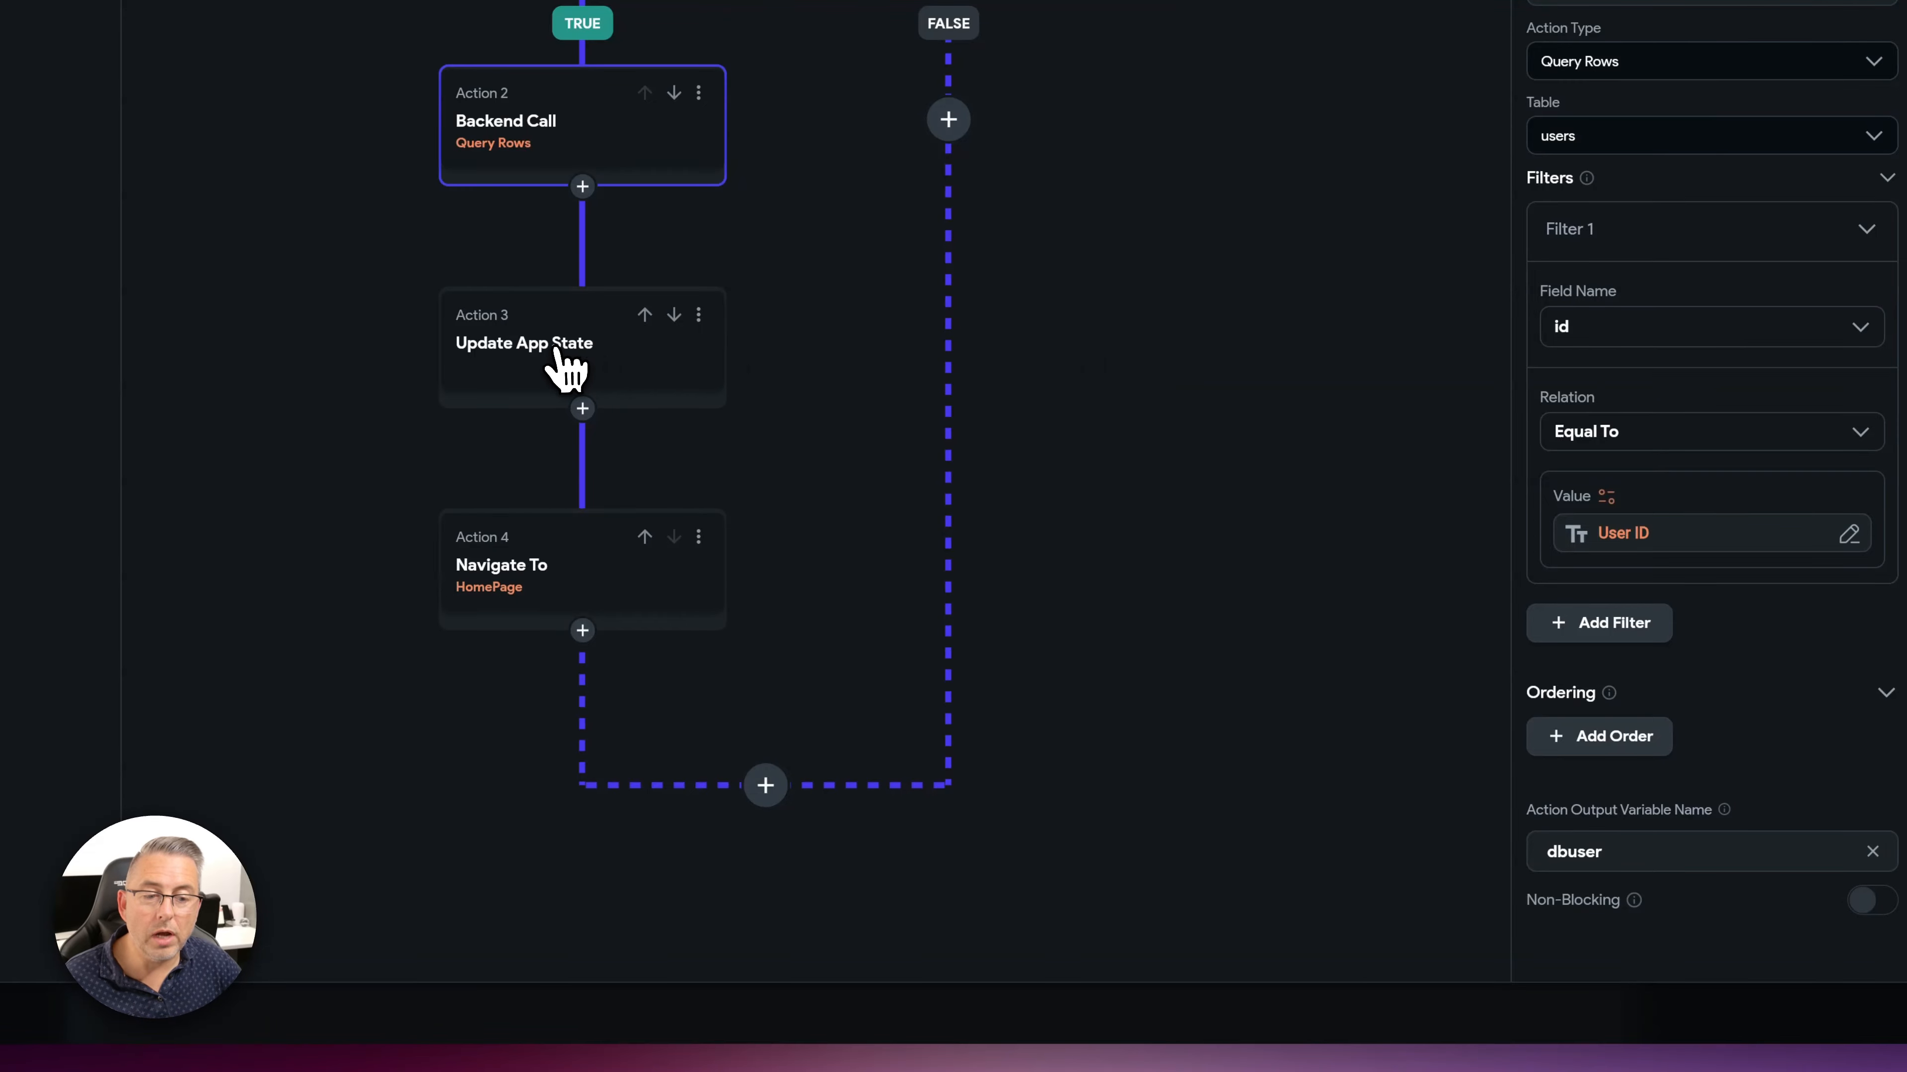
click(557, 367)
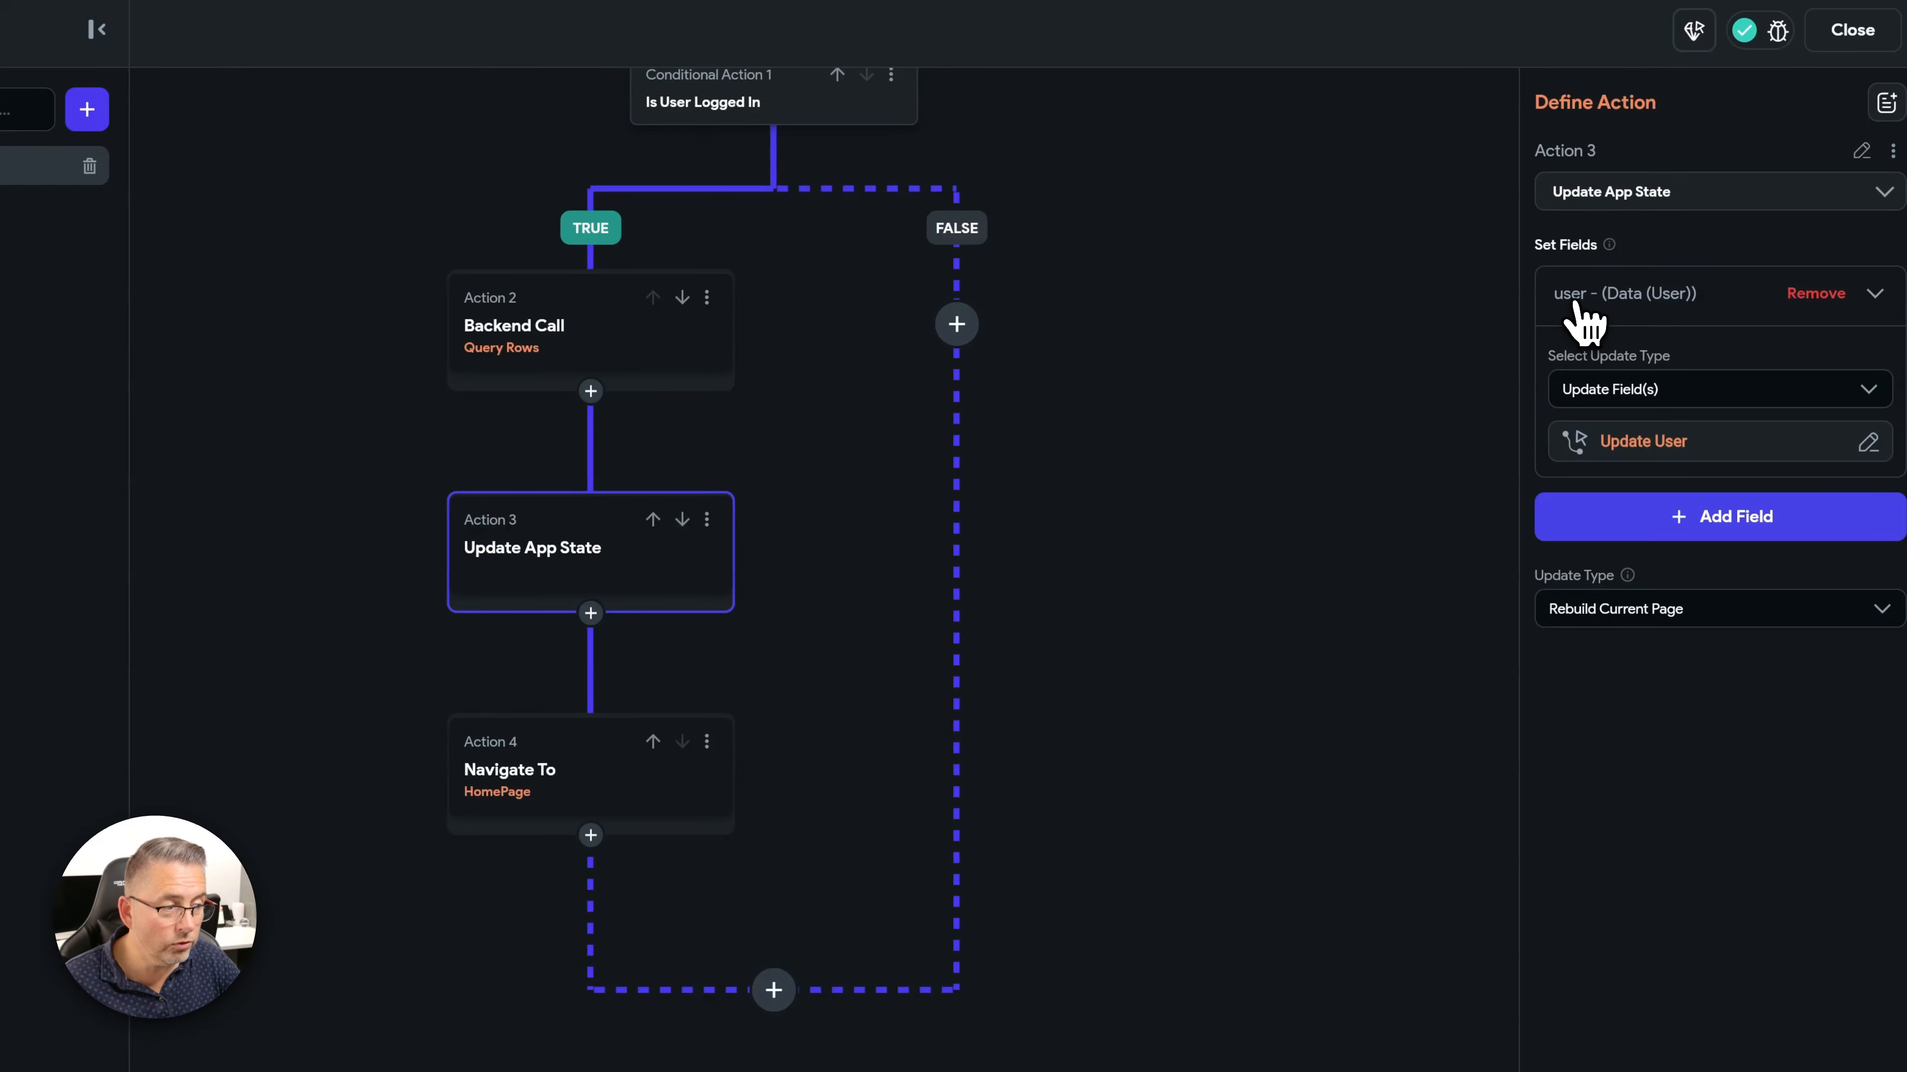
- Set the app state user's company_id to the dbuser row's company_id field
click(1648, 444)
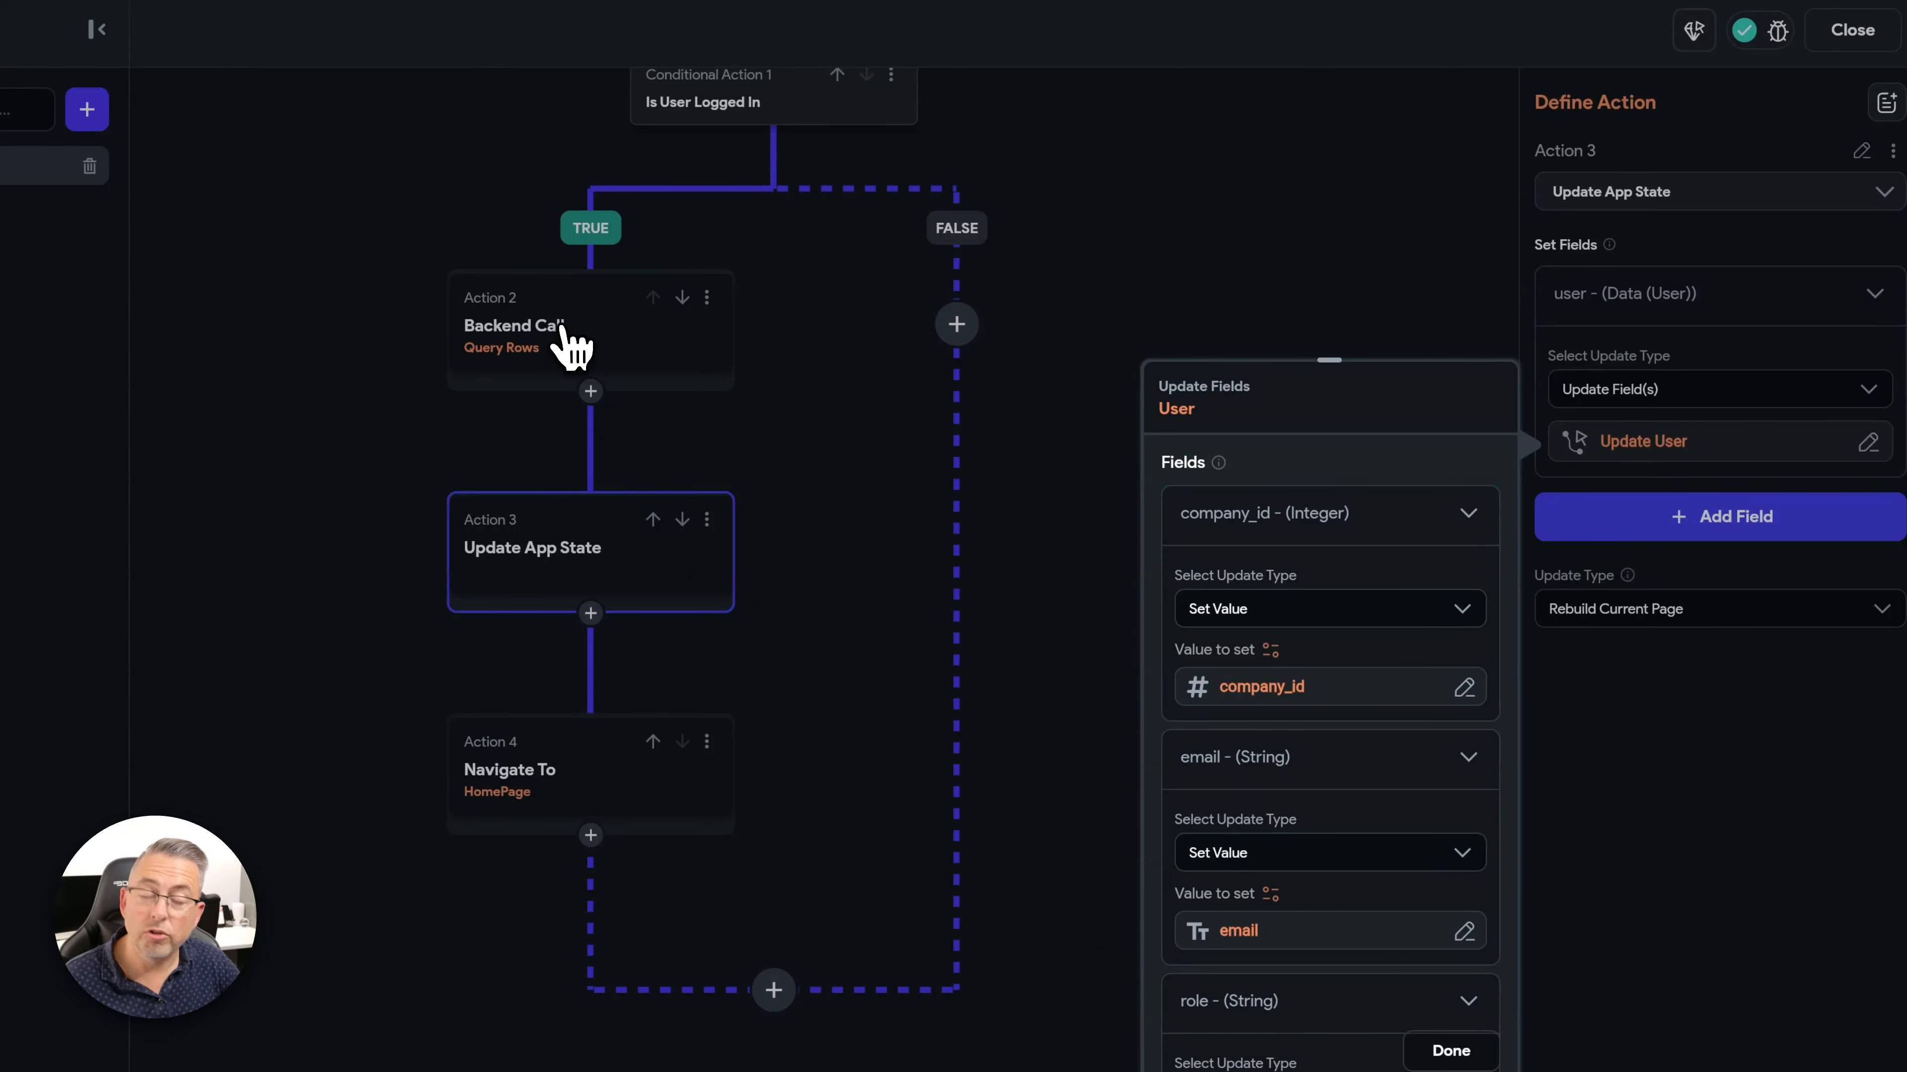
click(1261, 692)
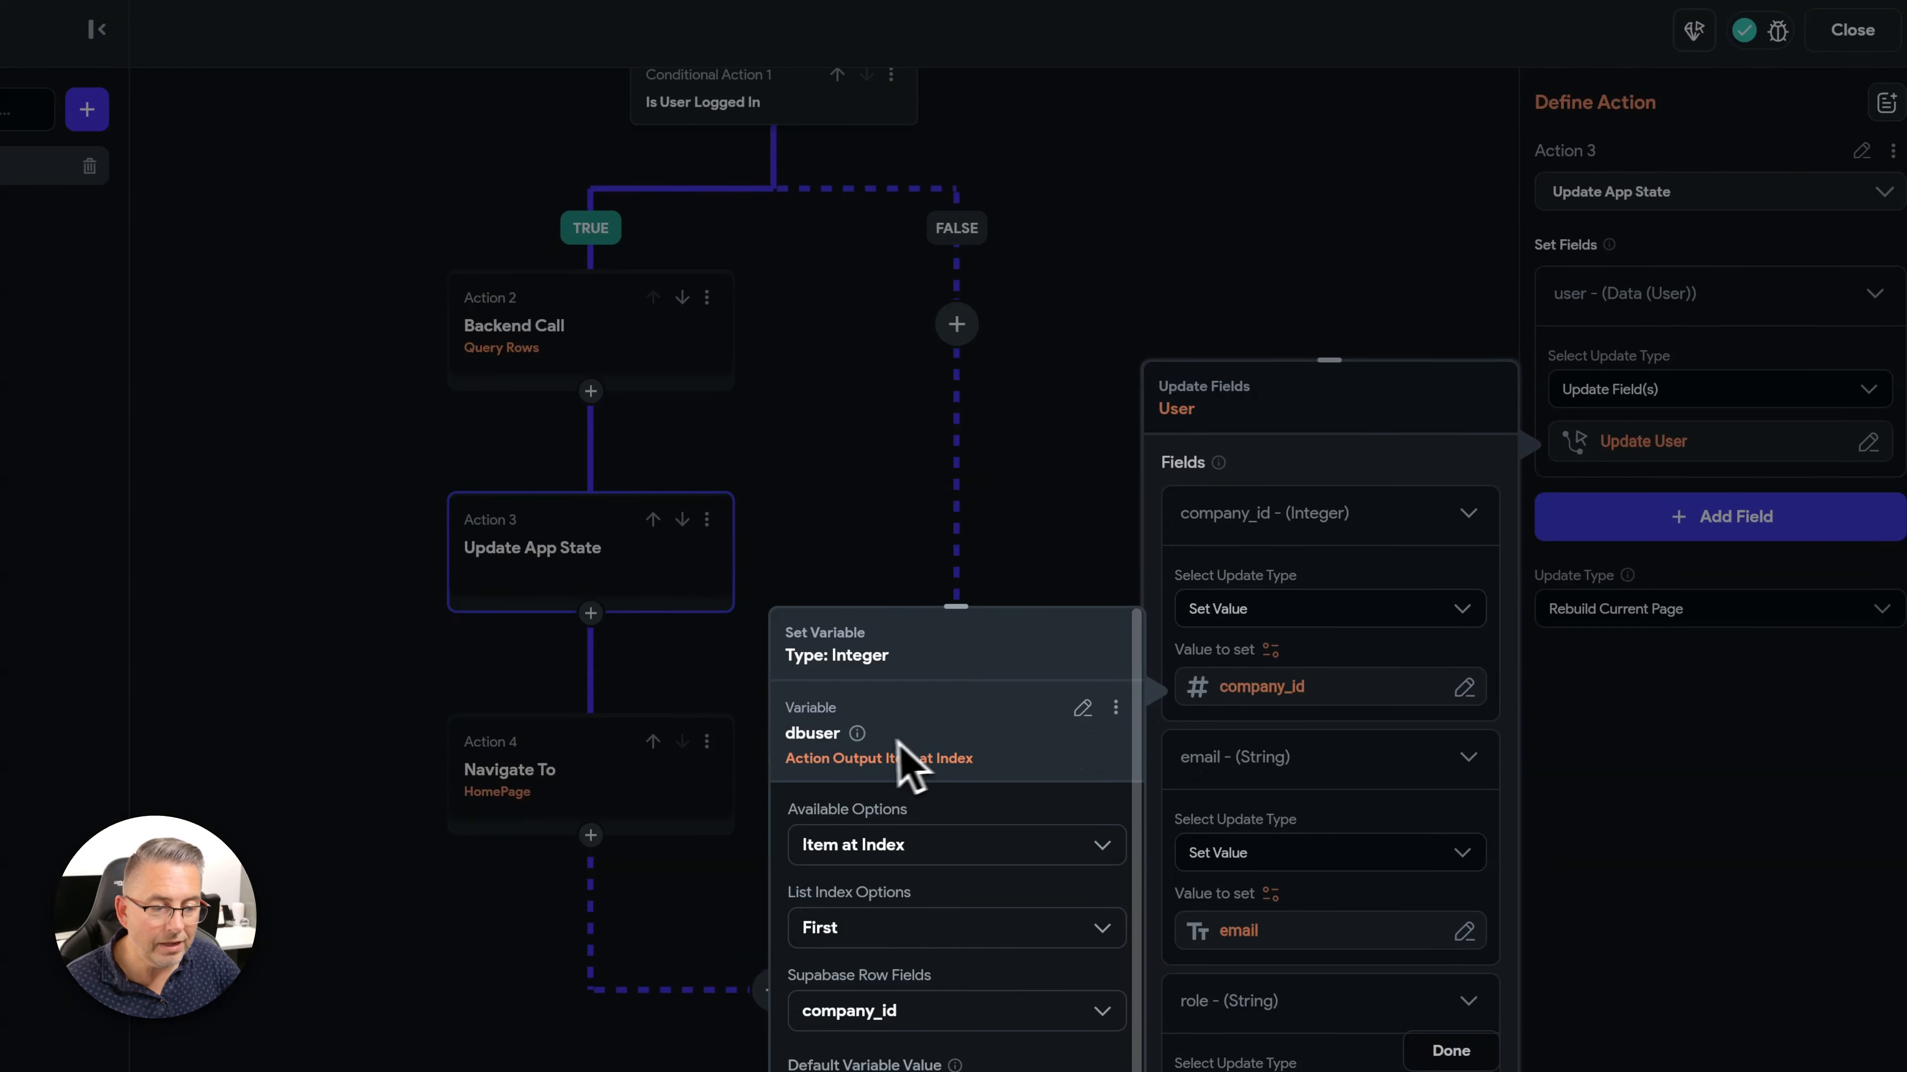
scroll(1073, 743, down, 1)
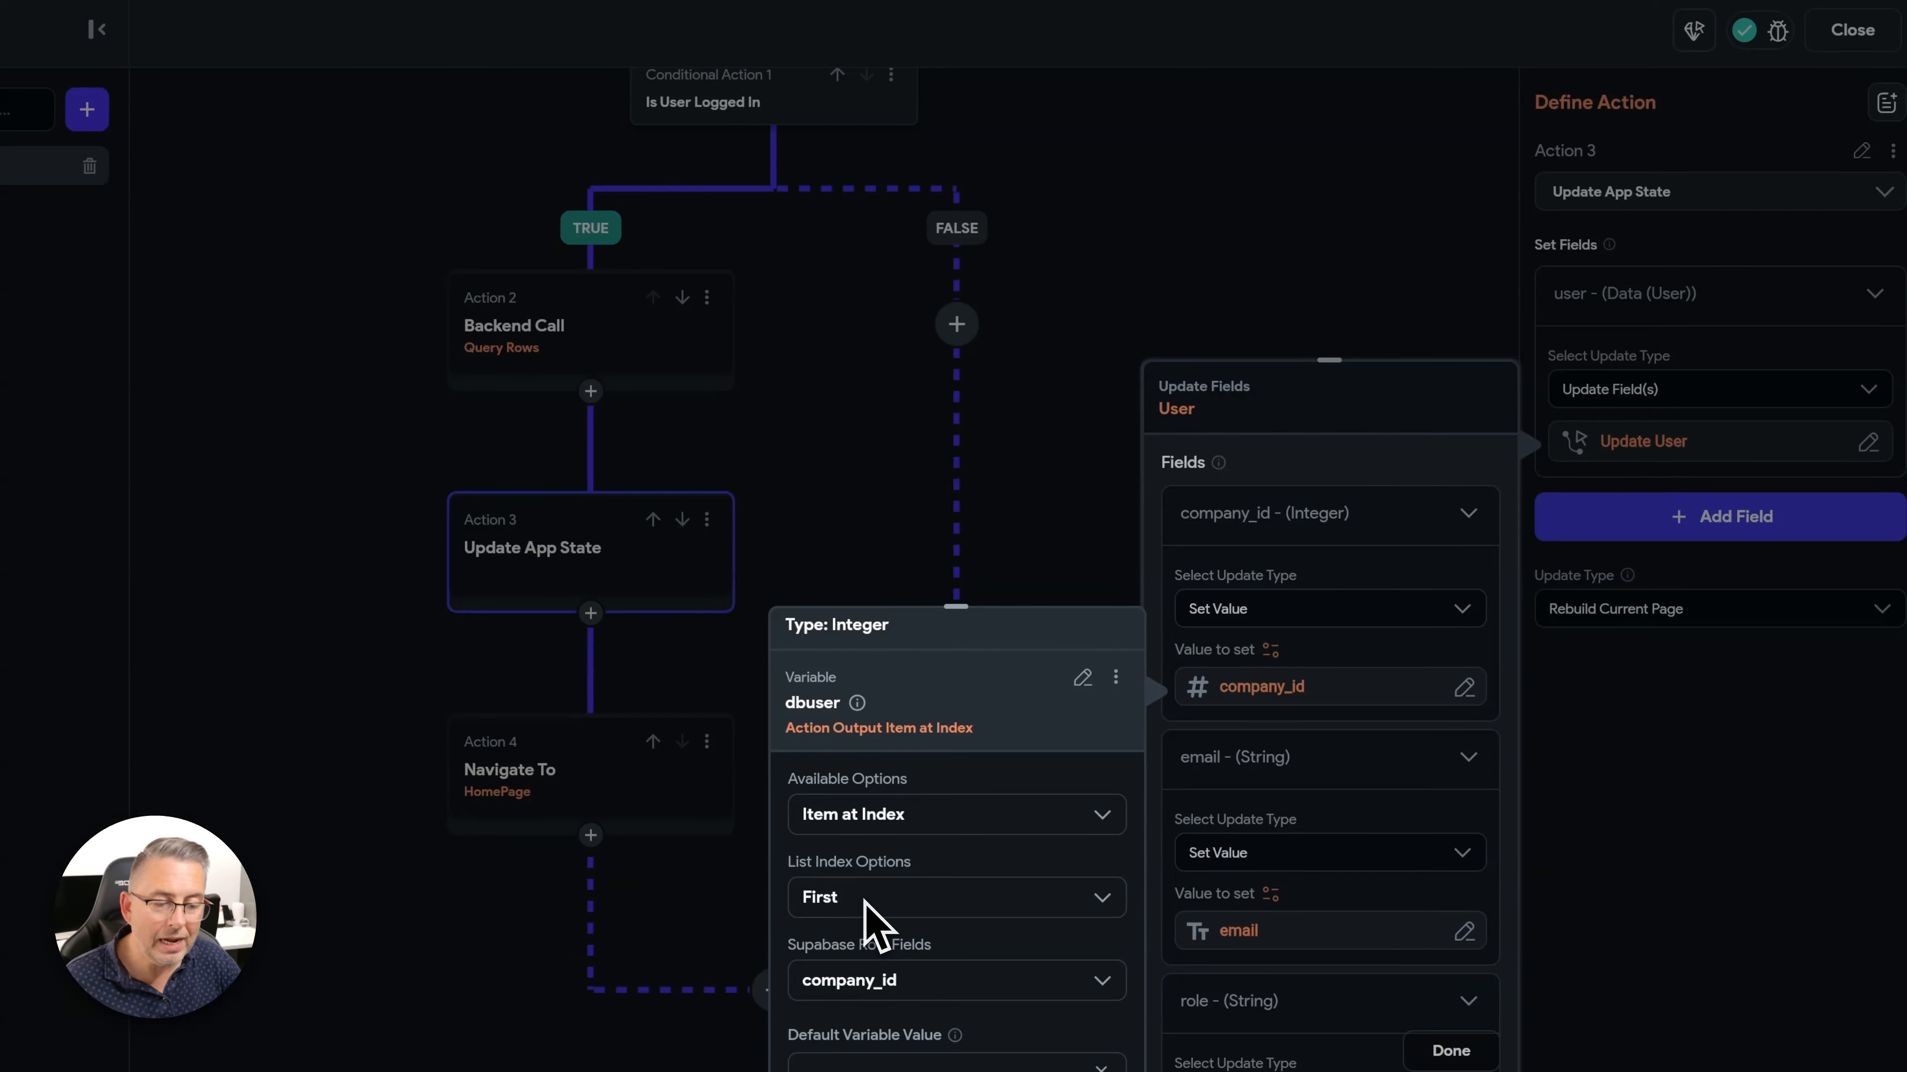
scroll(963, 990, down, 1)
click(968, 946)
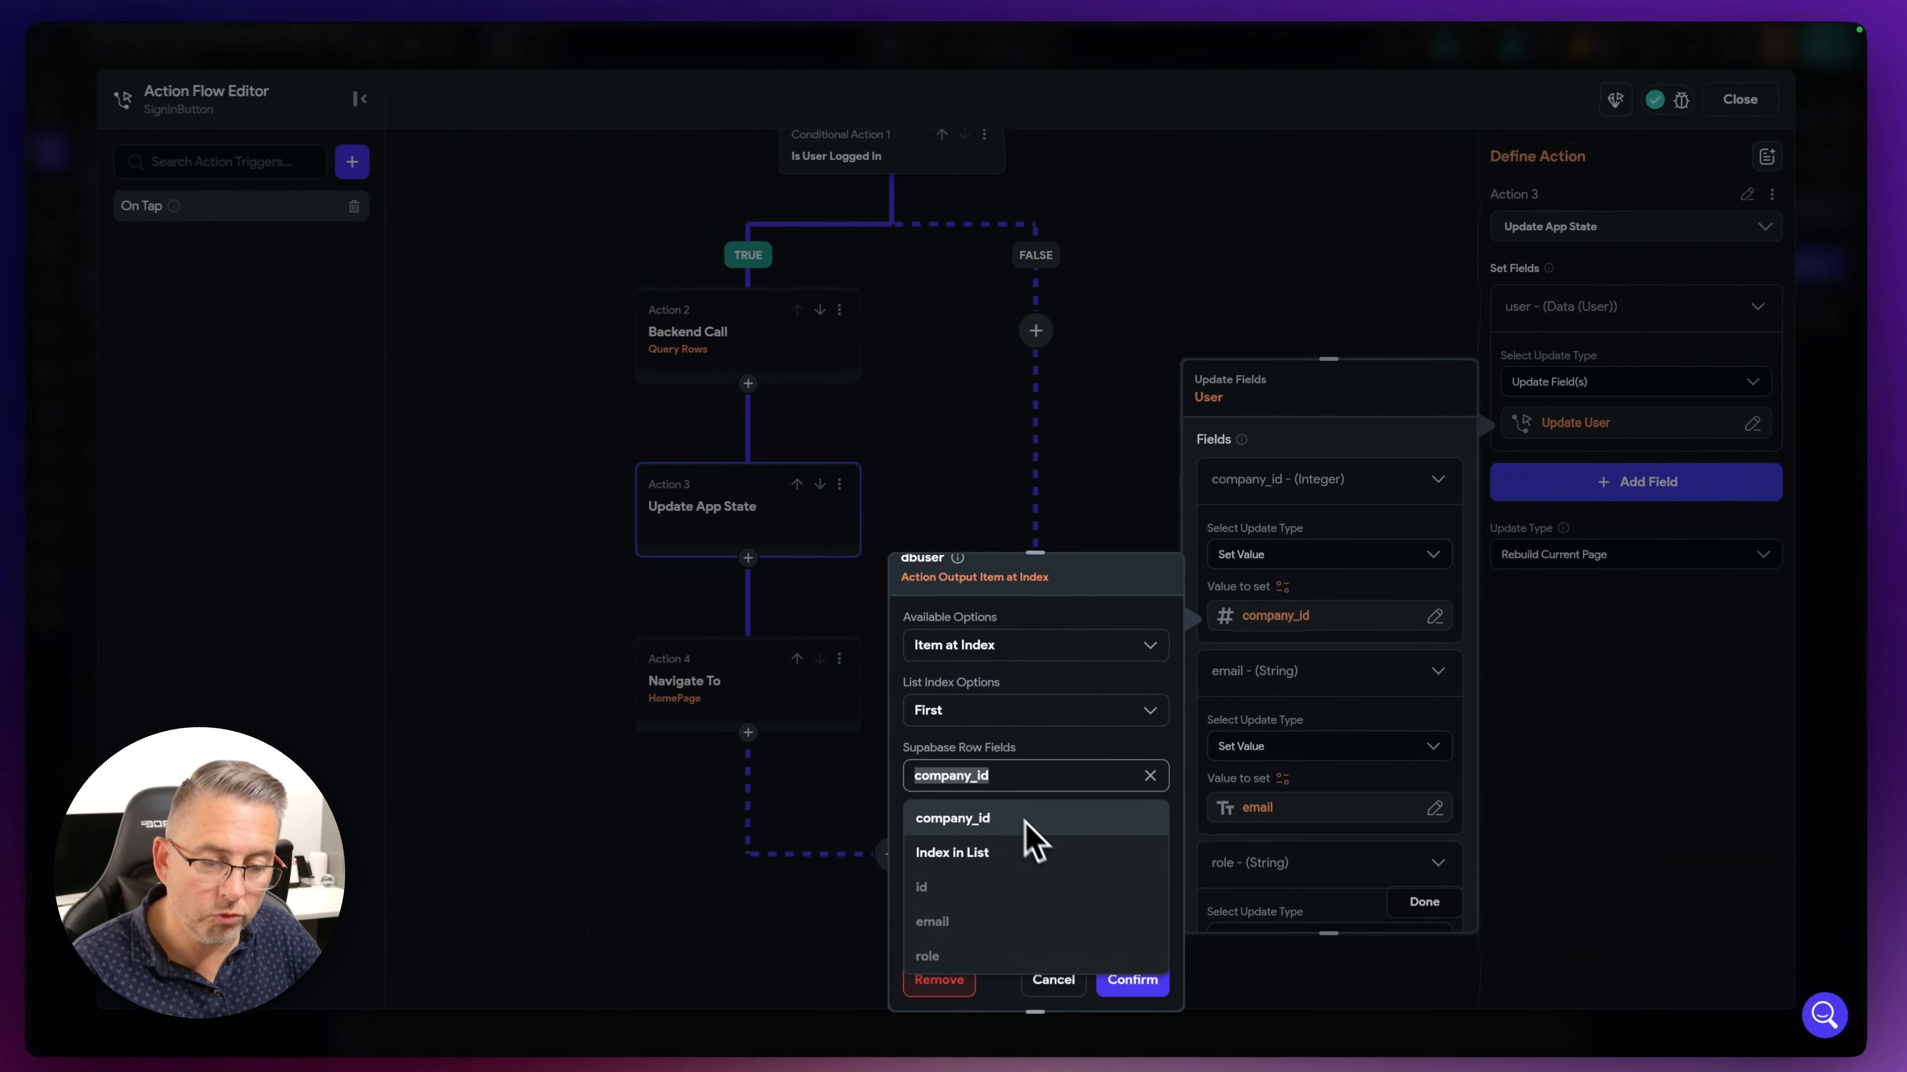
click(999, 818)
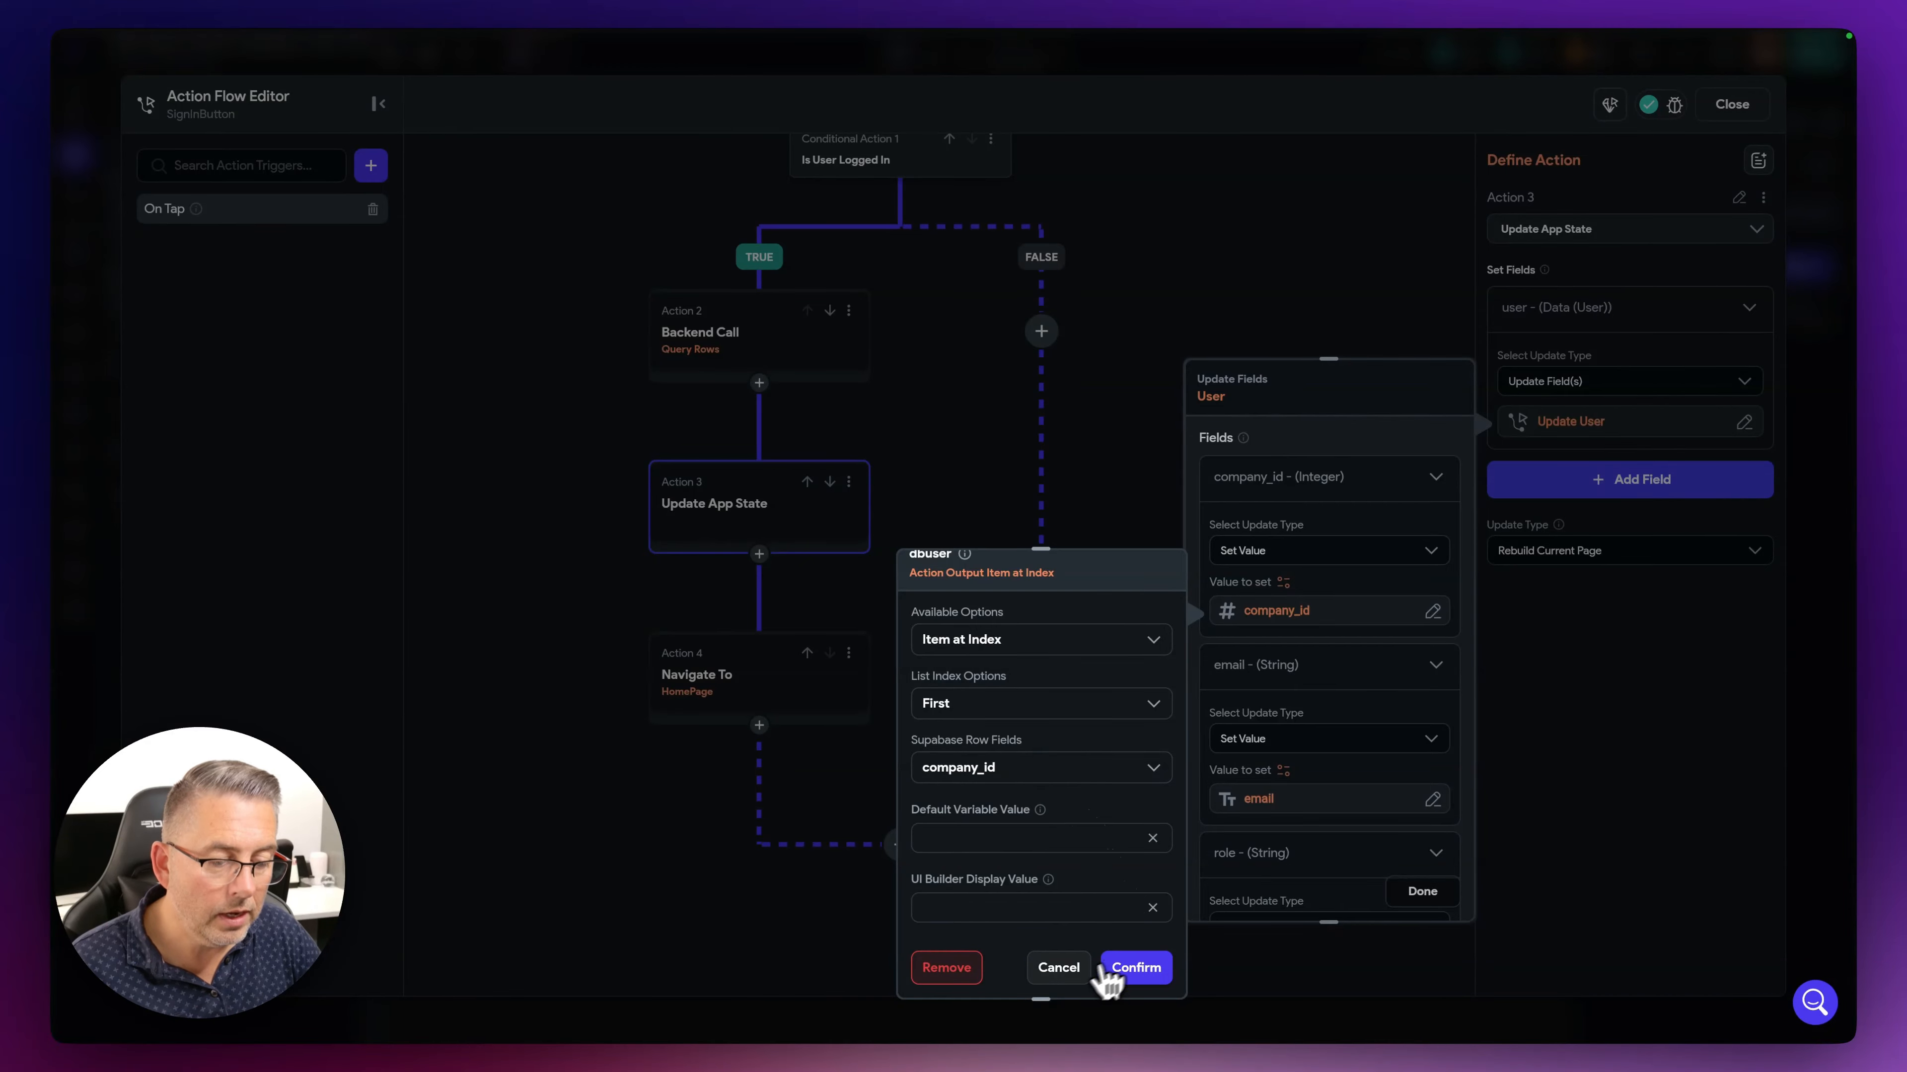
click(1107, 968)
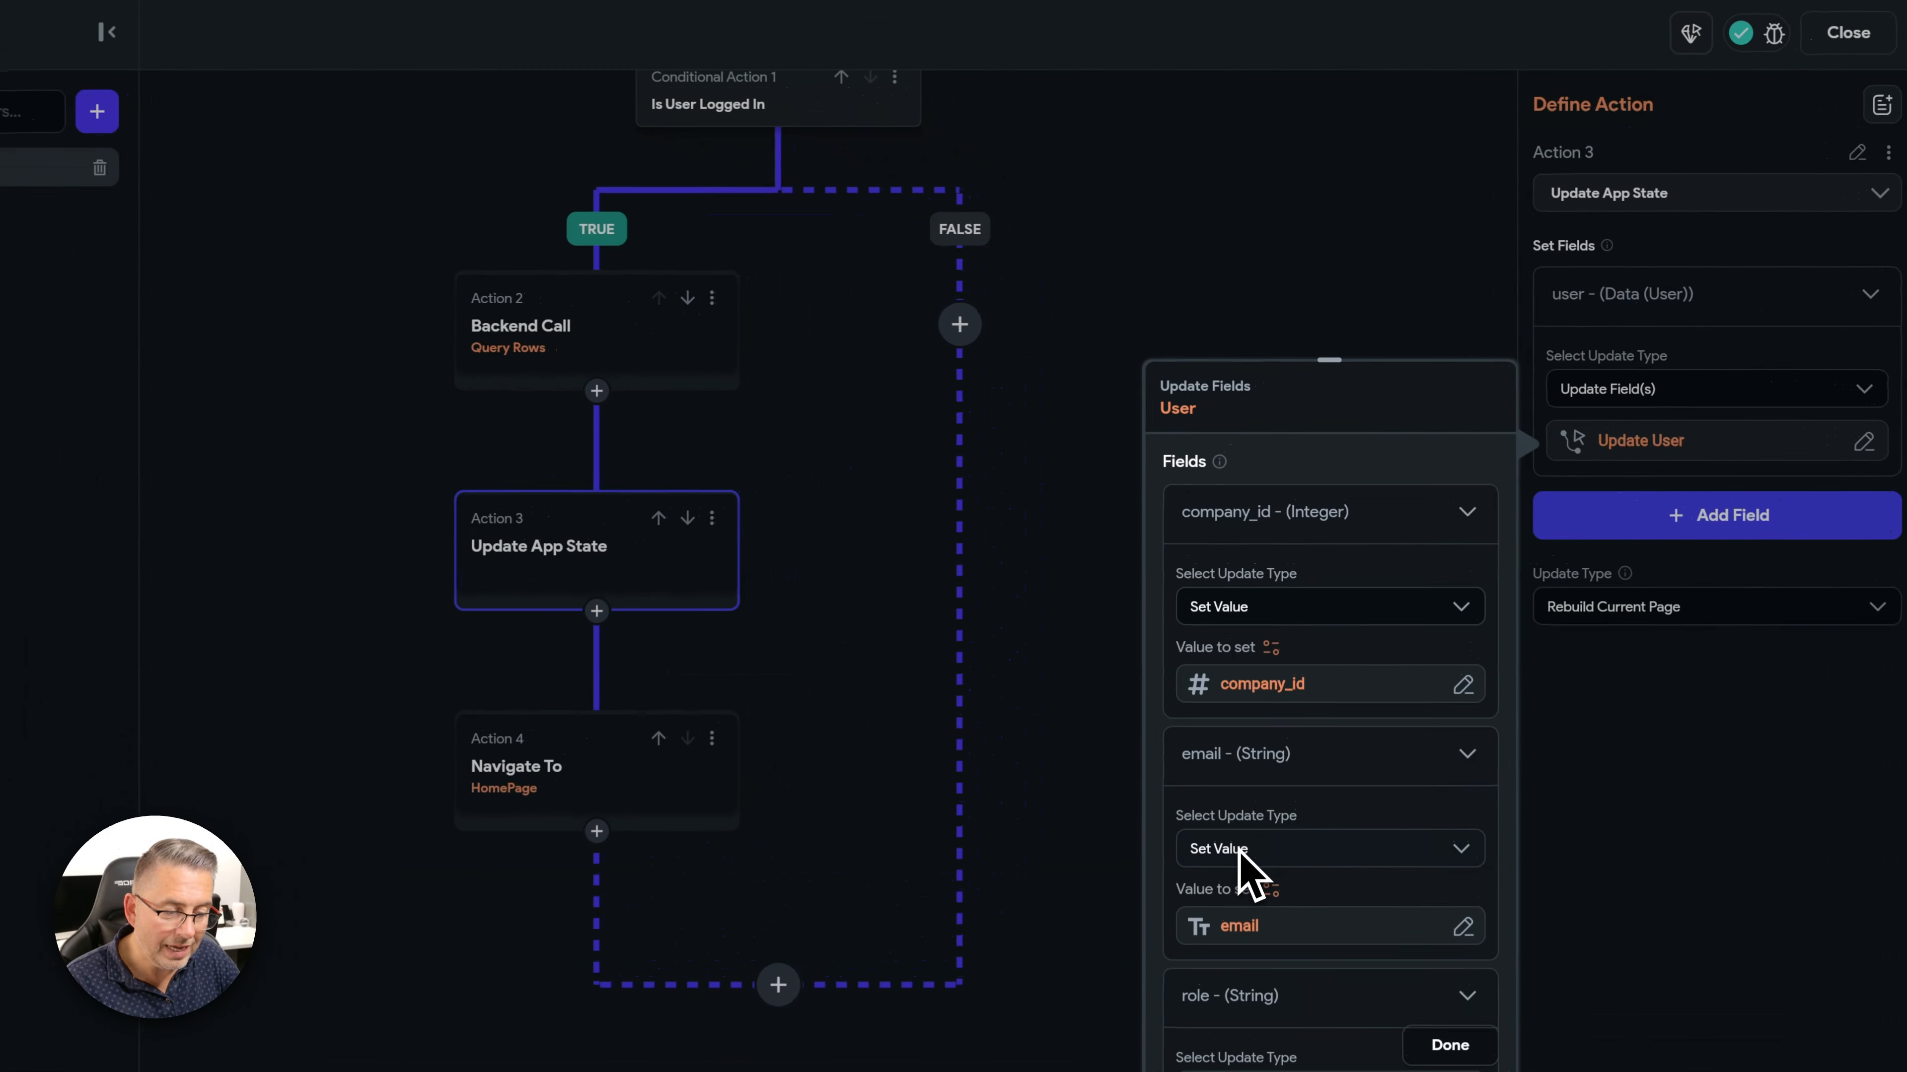
- Close the user fields editor and show the Navigate To HomePage action settings
scroll(1247, 879, down, 3)
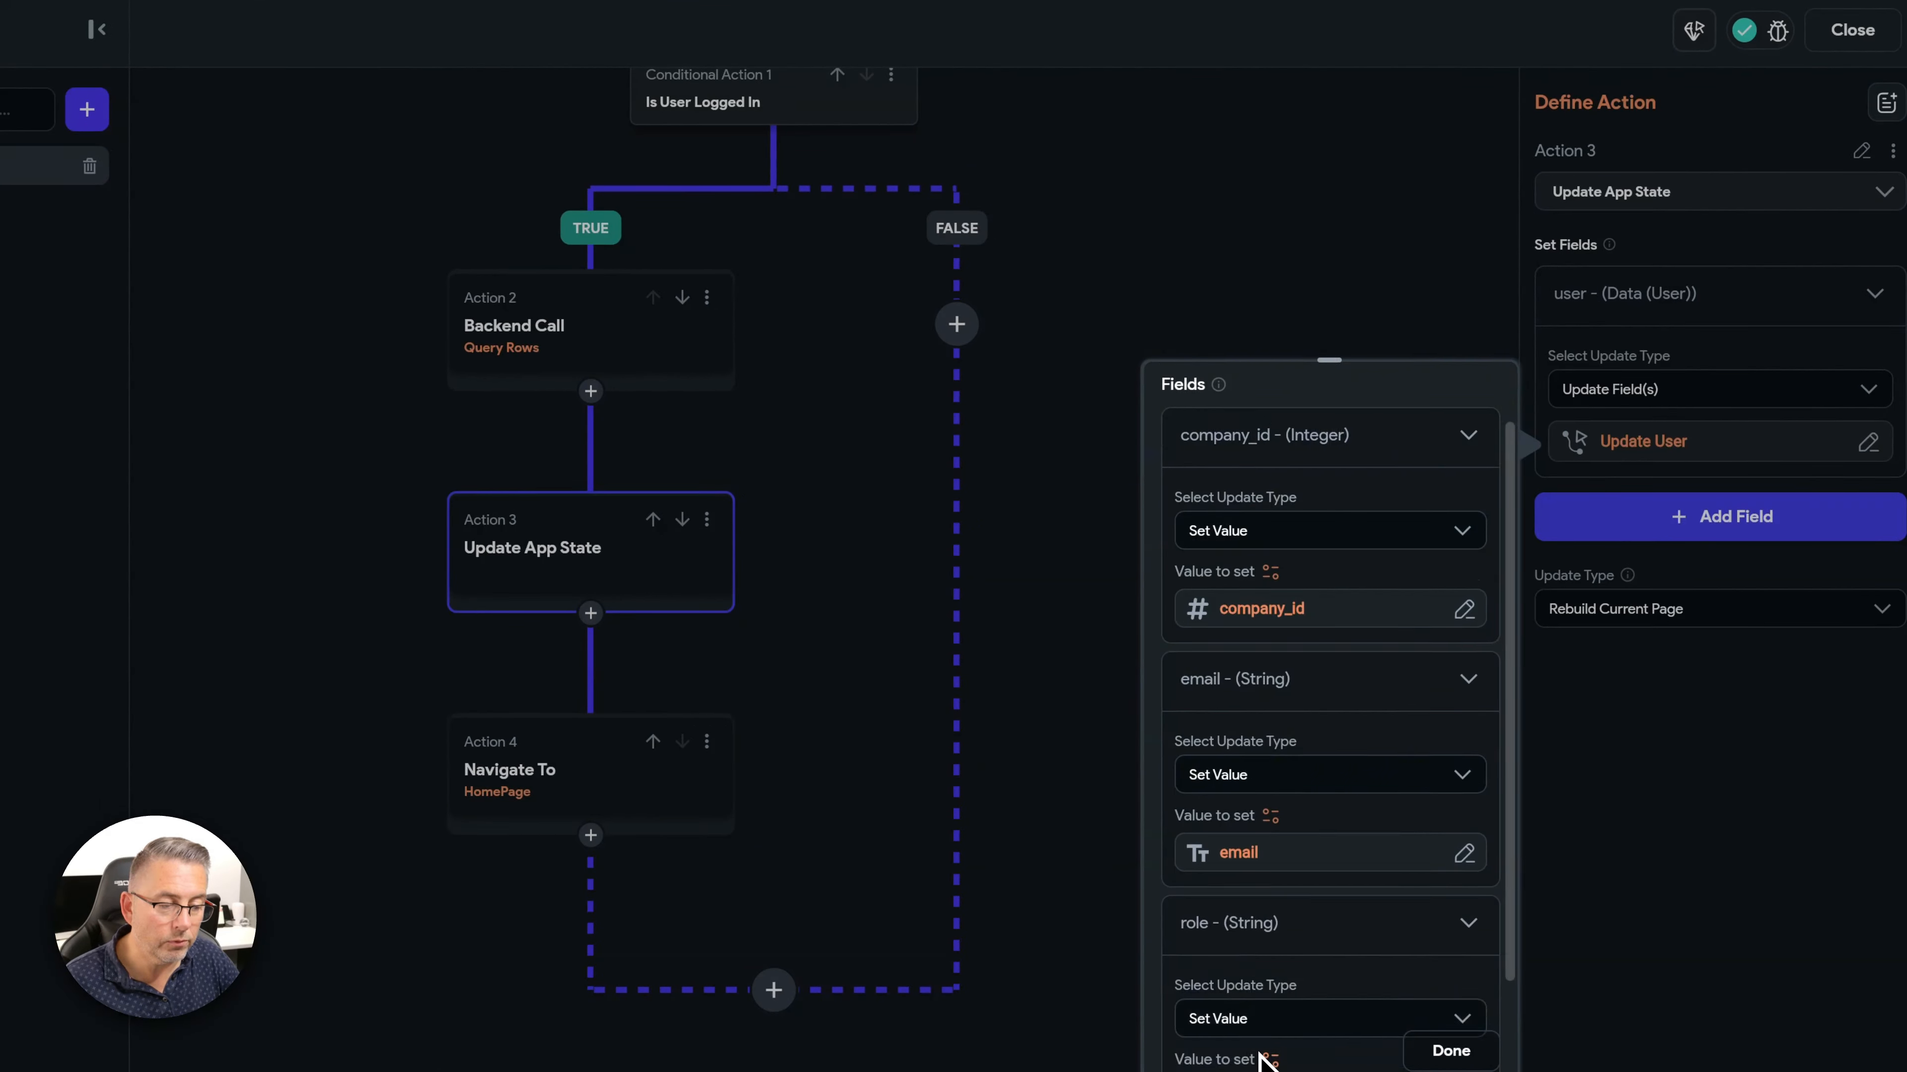
scroll(1267, 1059, up, 1)
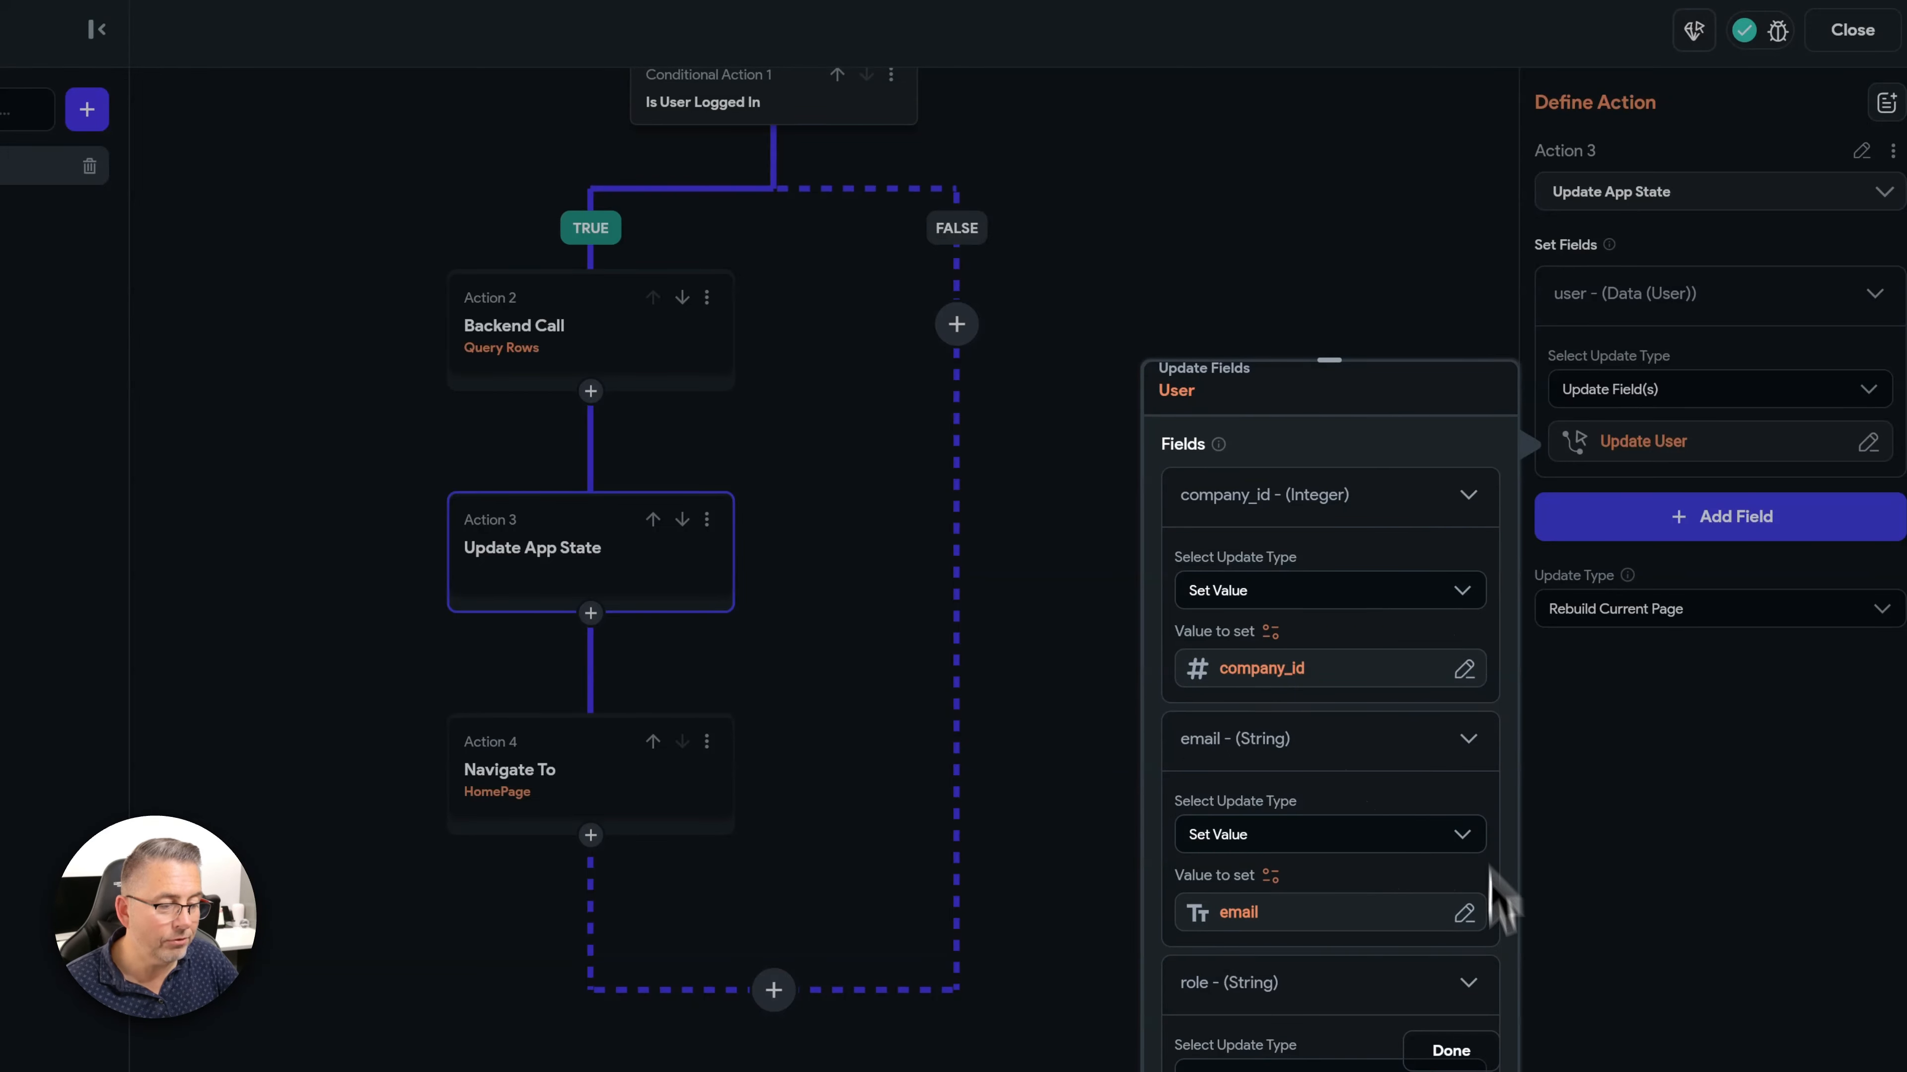
click(1451, 1051)
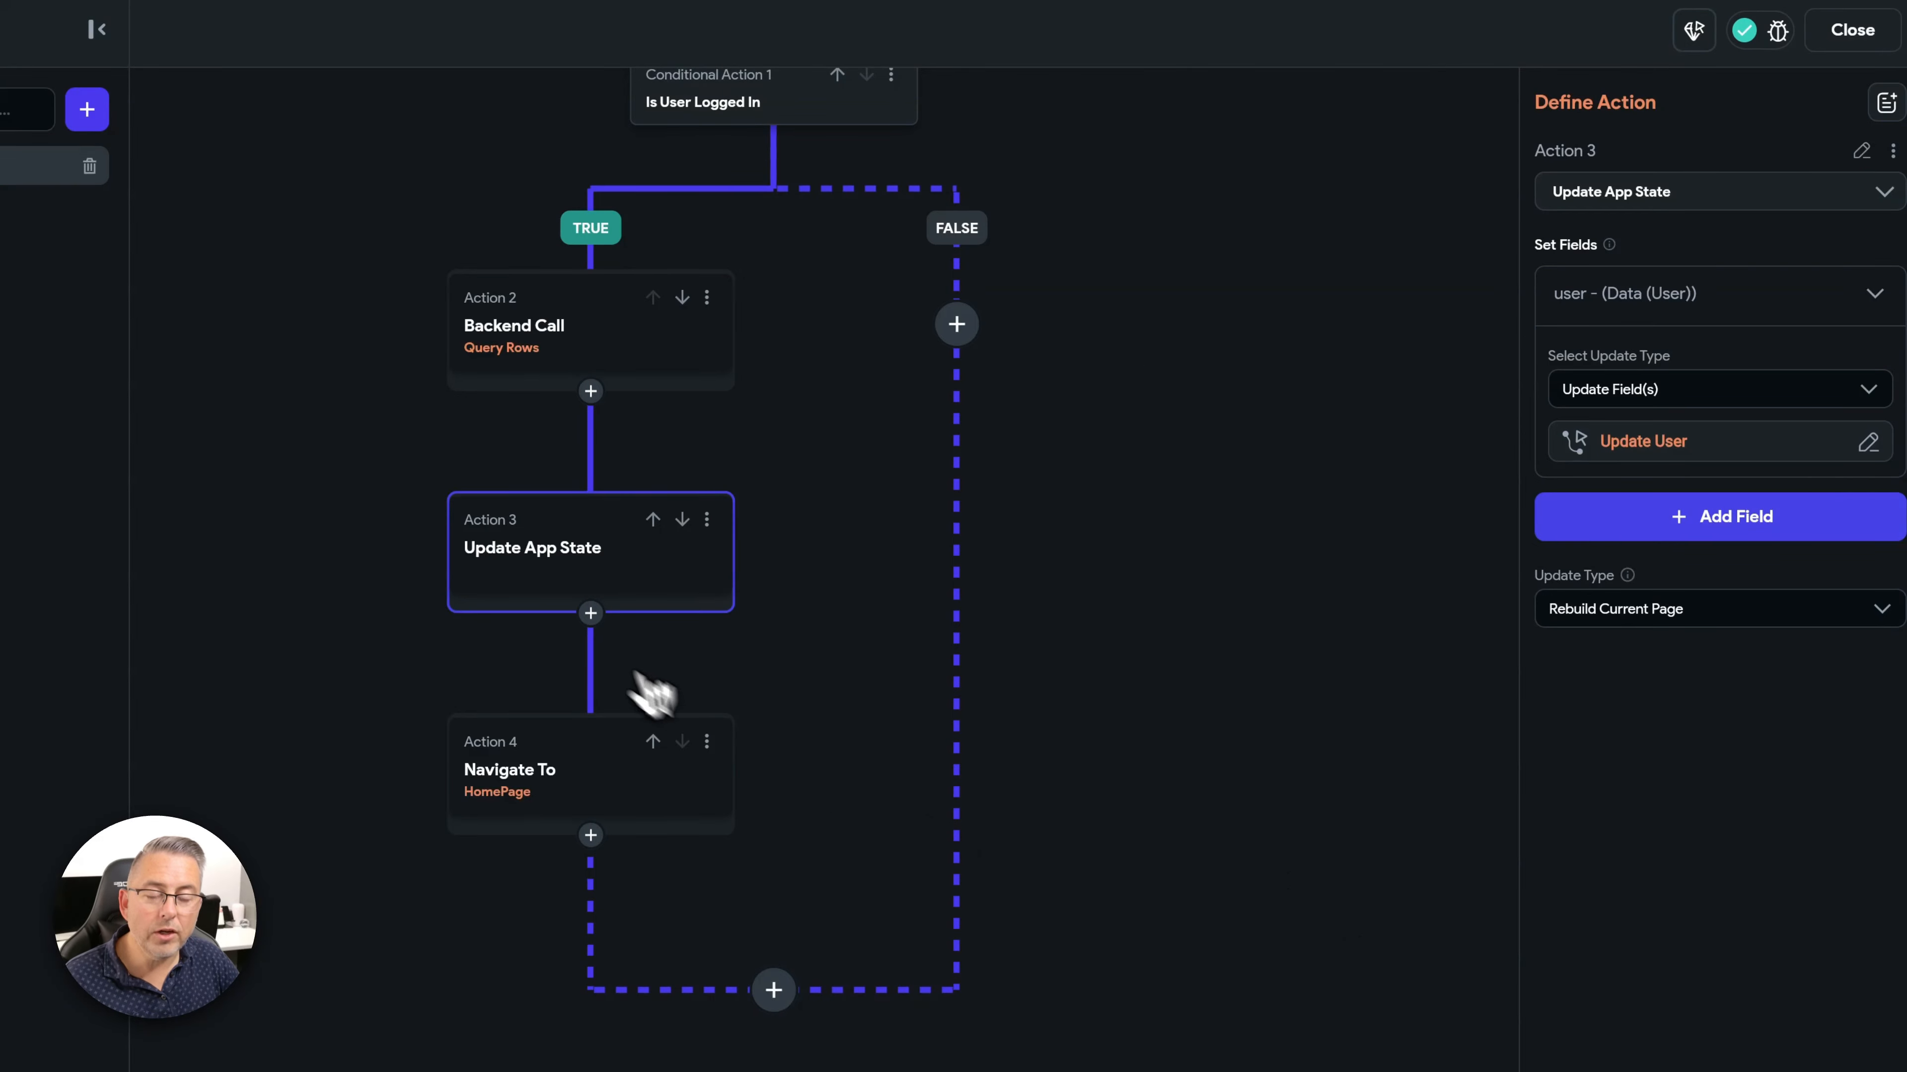
click(541, 786)
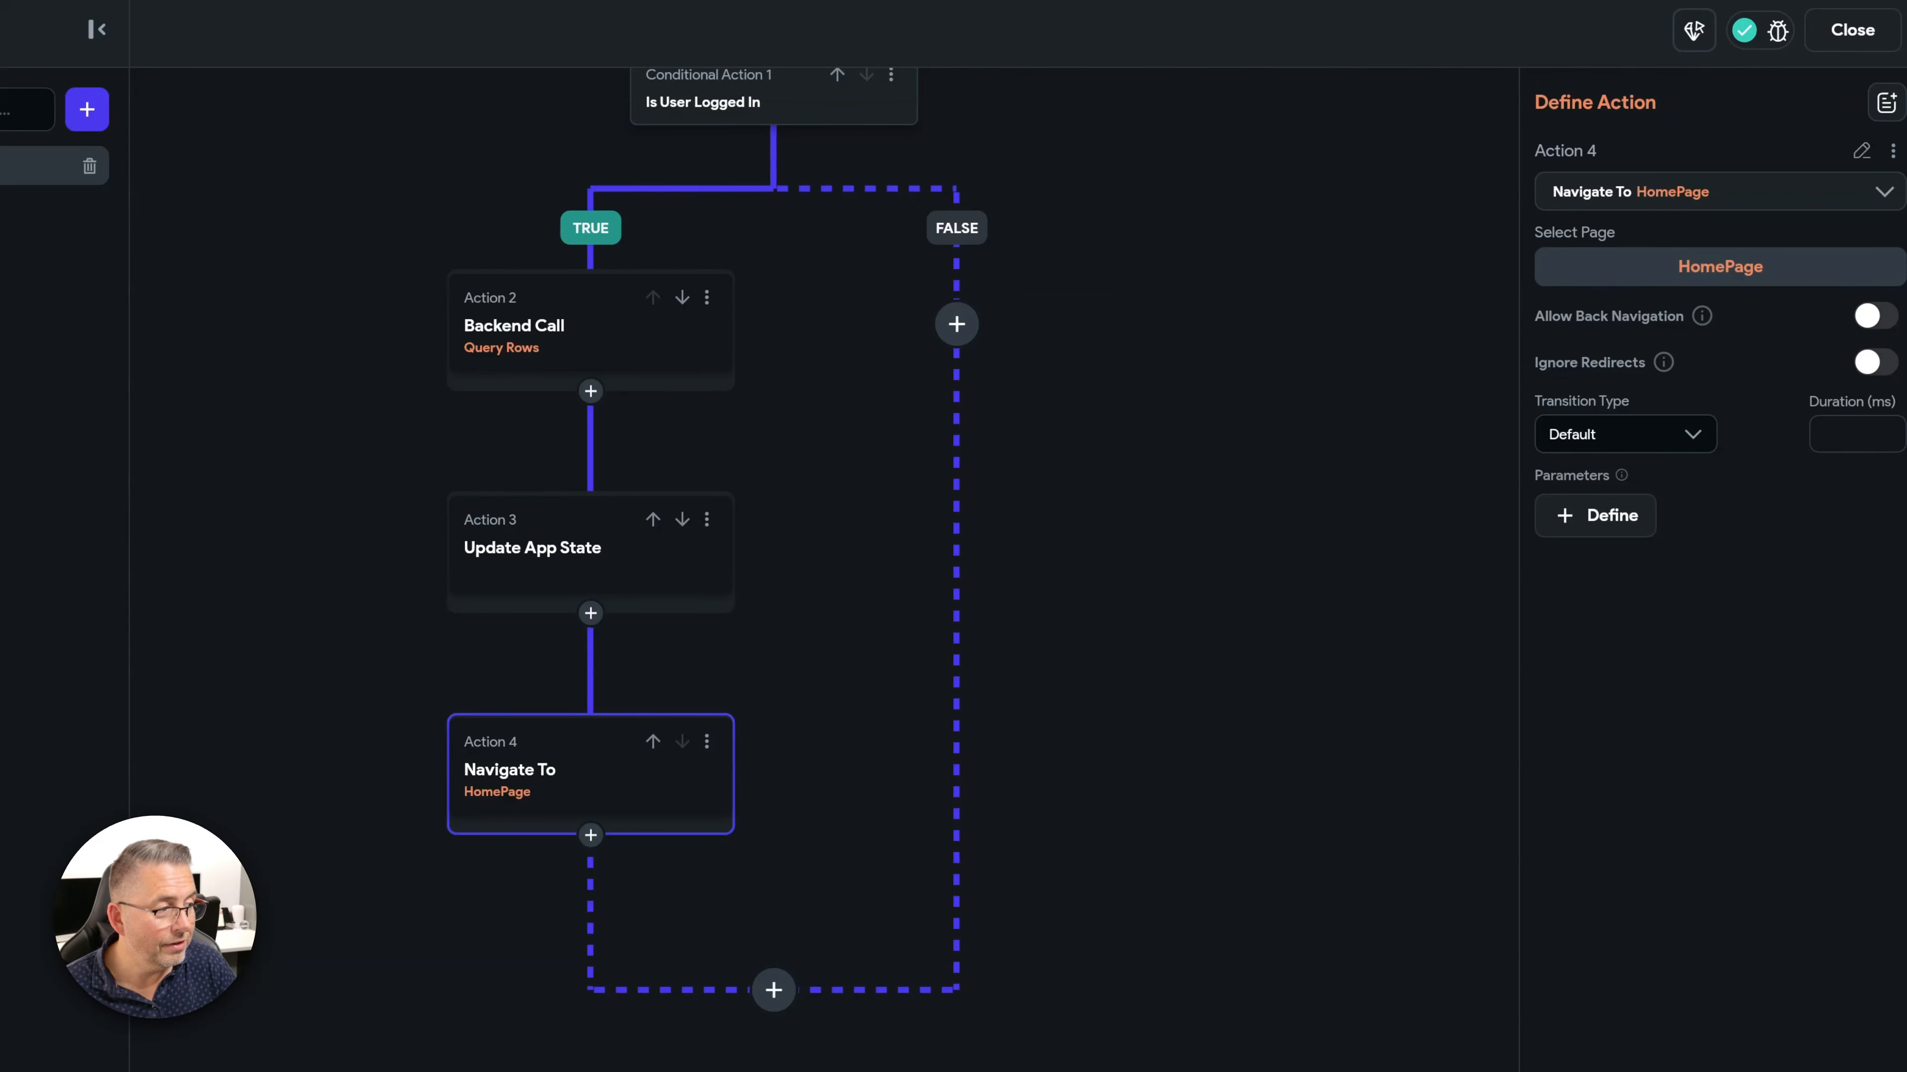
- Close the sign-in action flow, open HomePage, and select ToDoColumn in the widget tree
click(1831, 32)
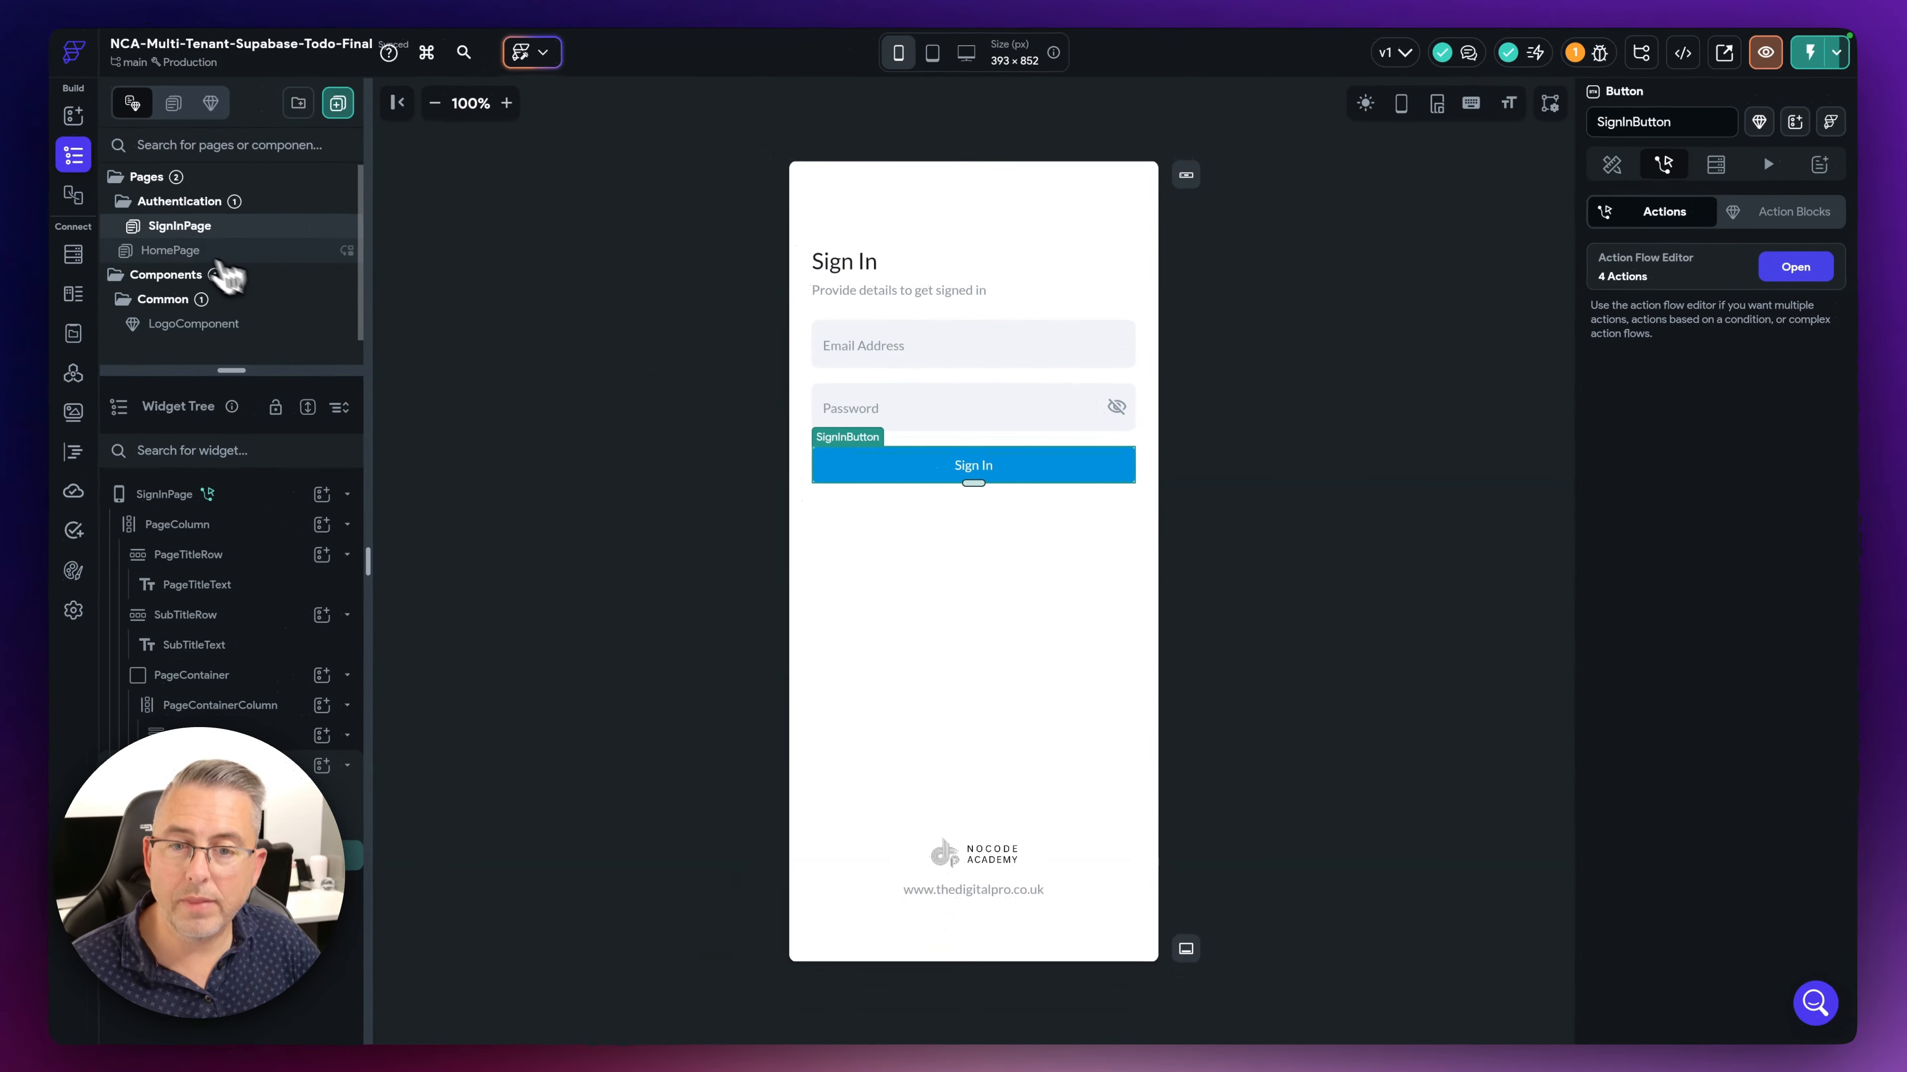
click(53, 240)
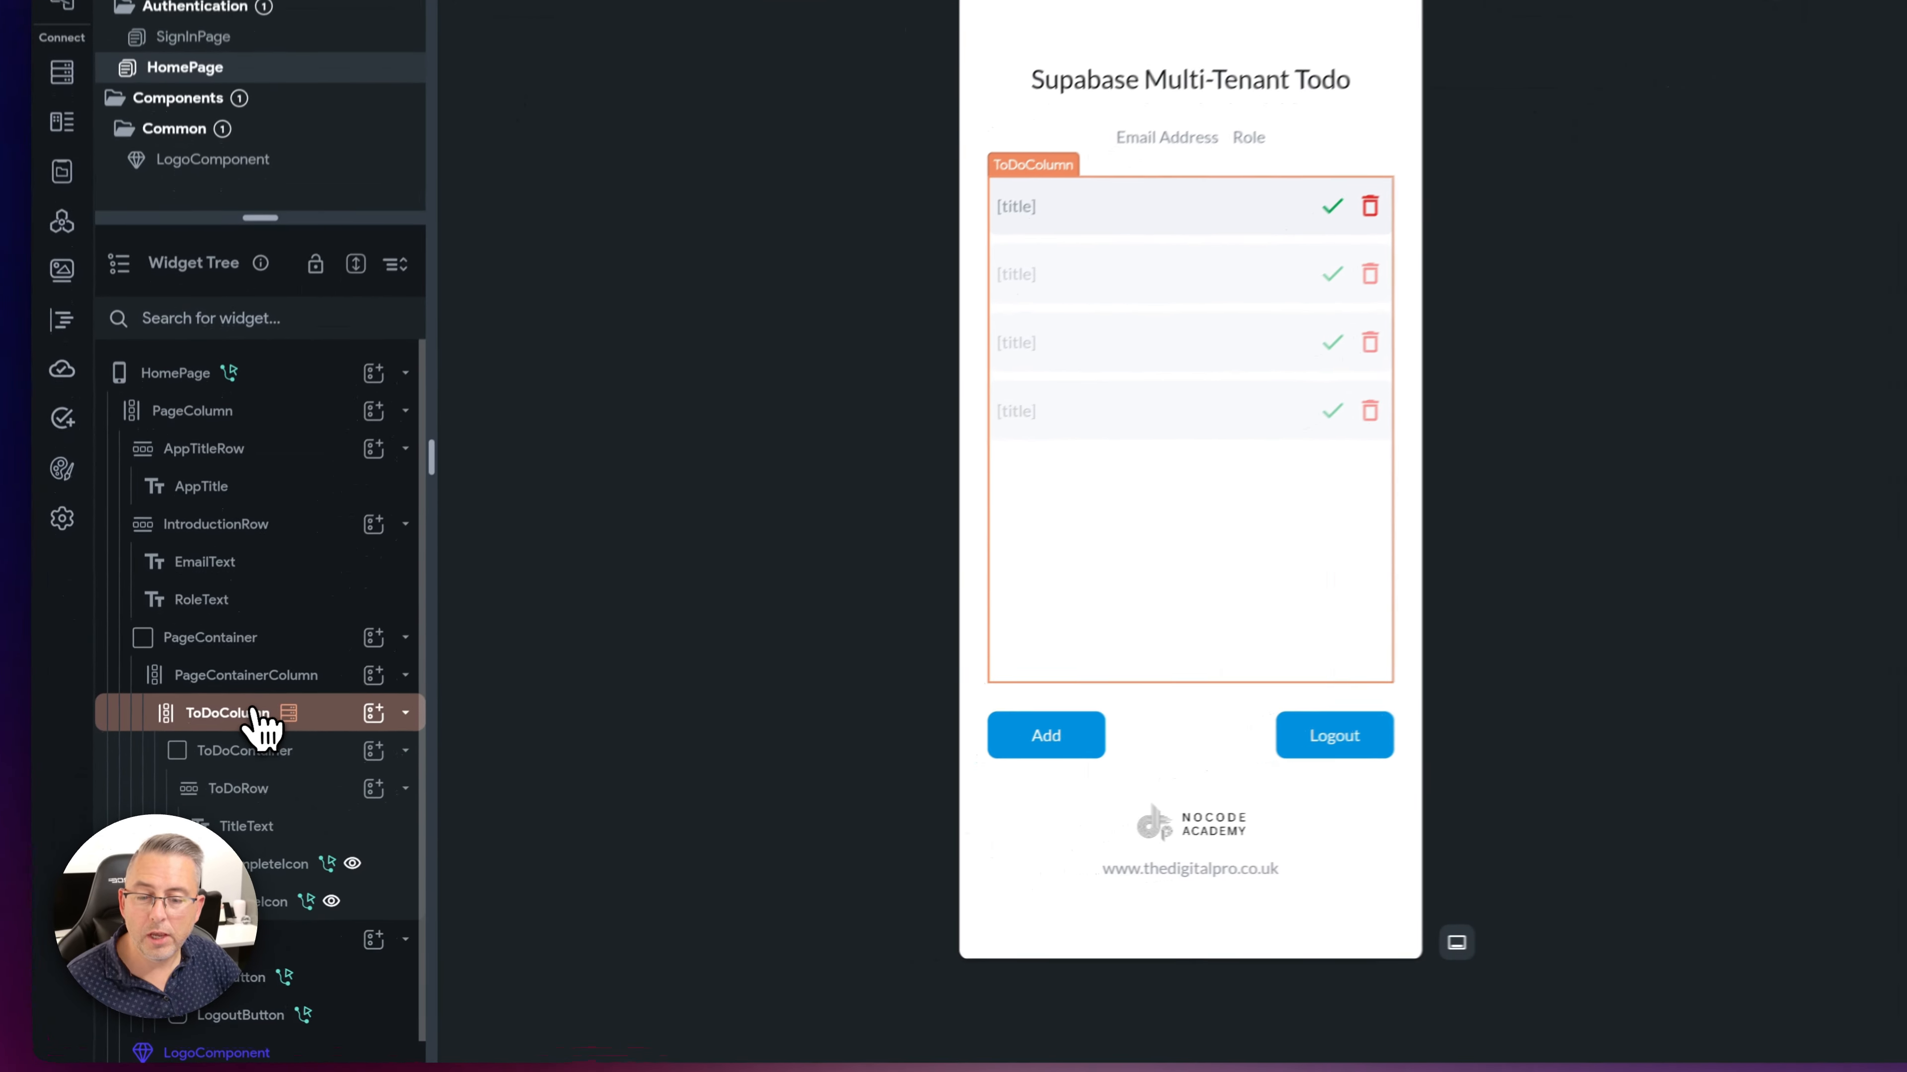
click(256, 710)
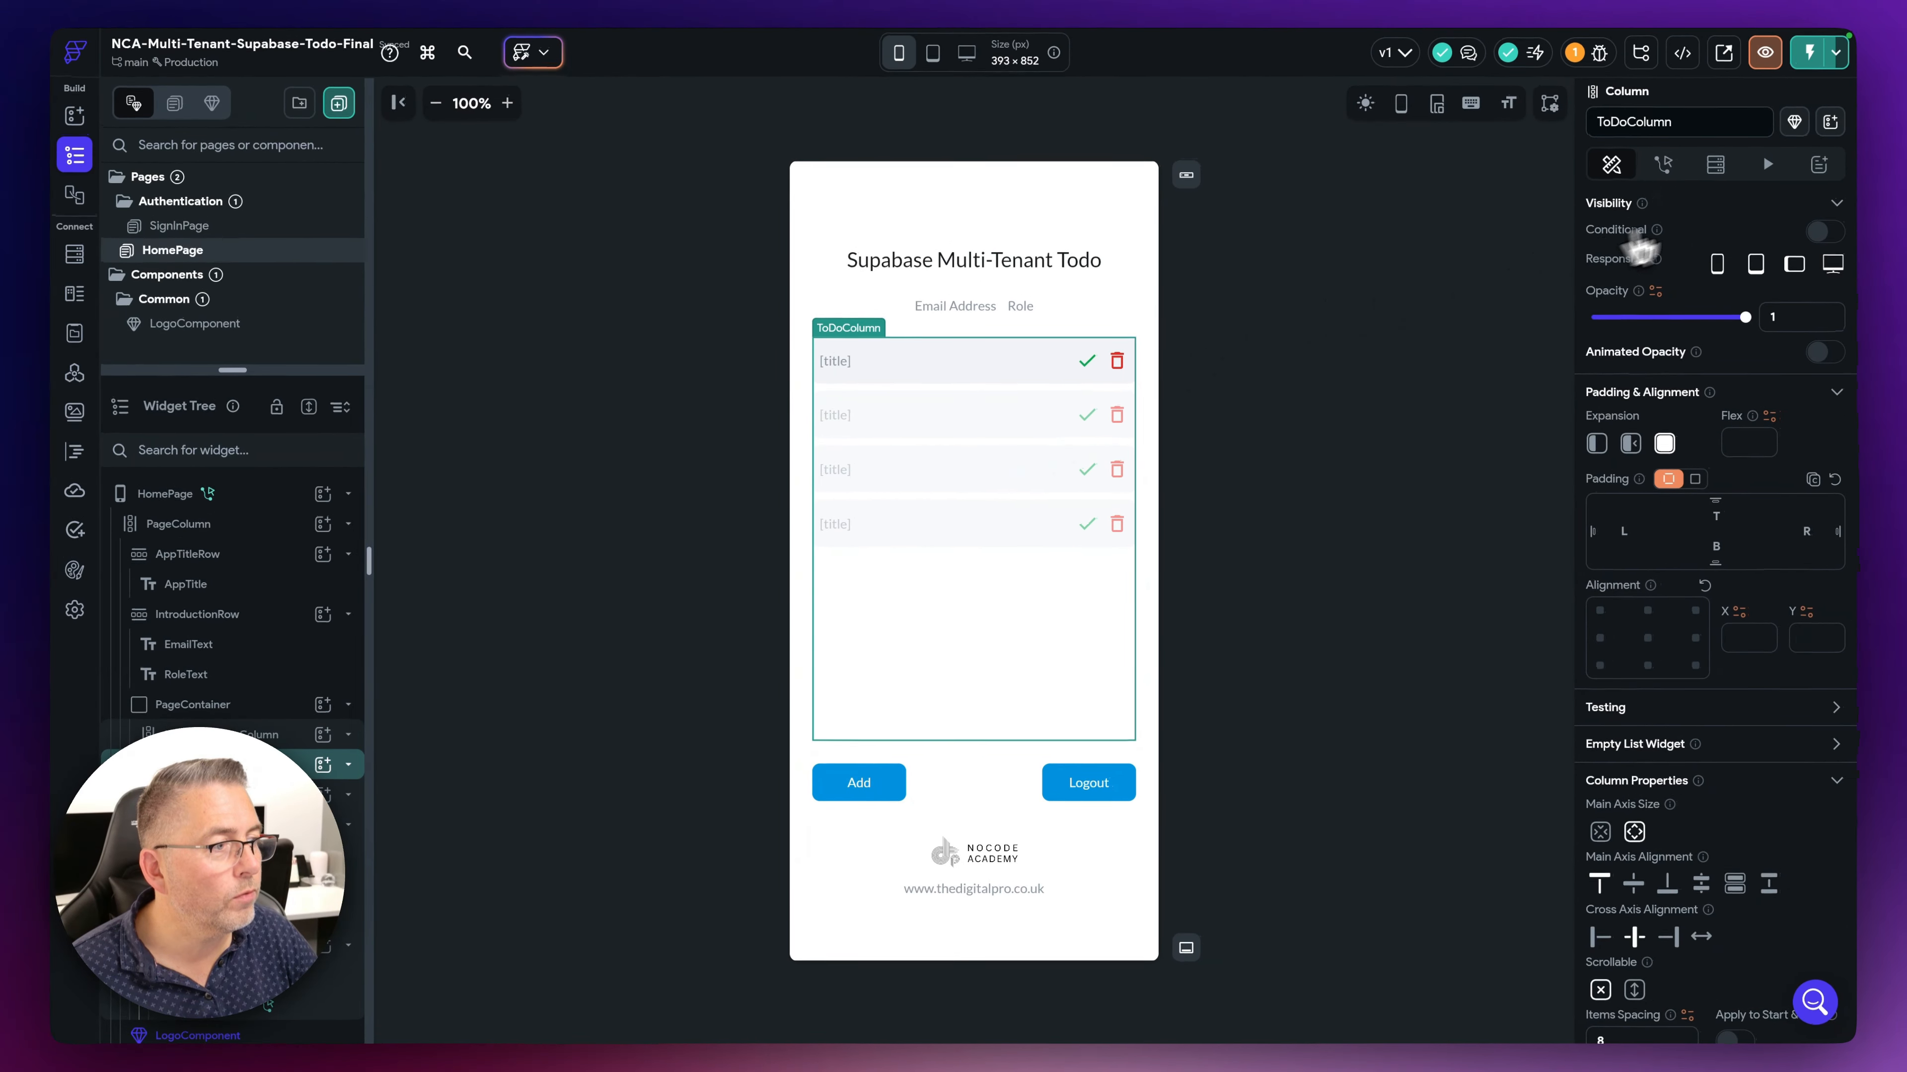
click(1717, 167)
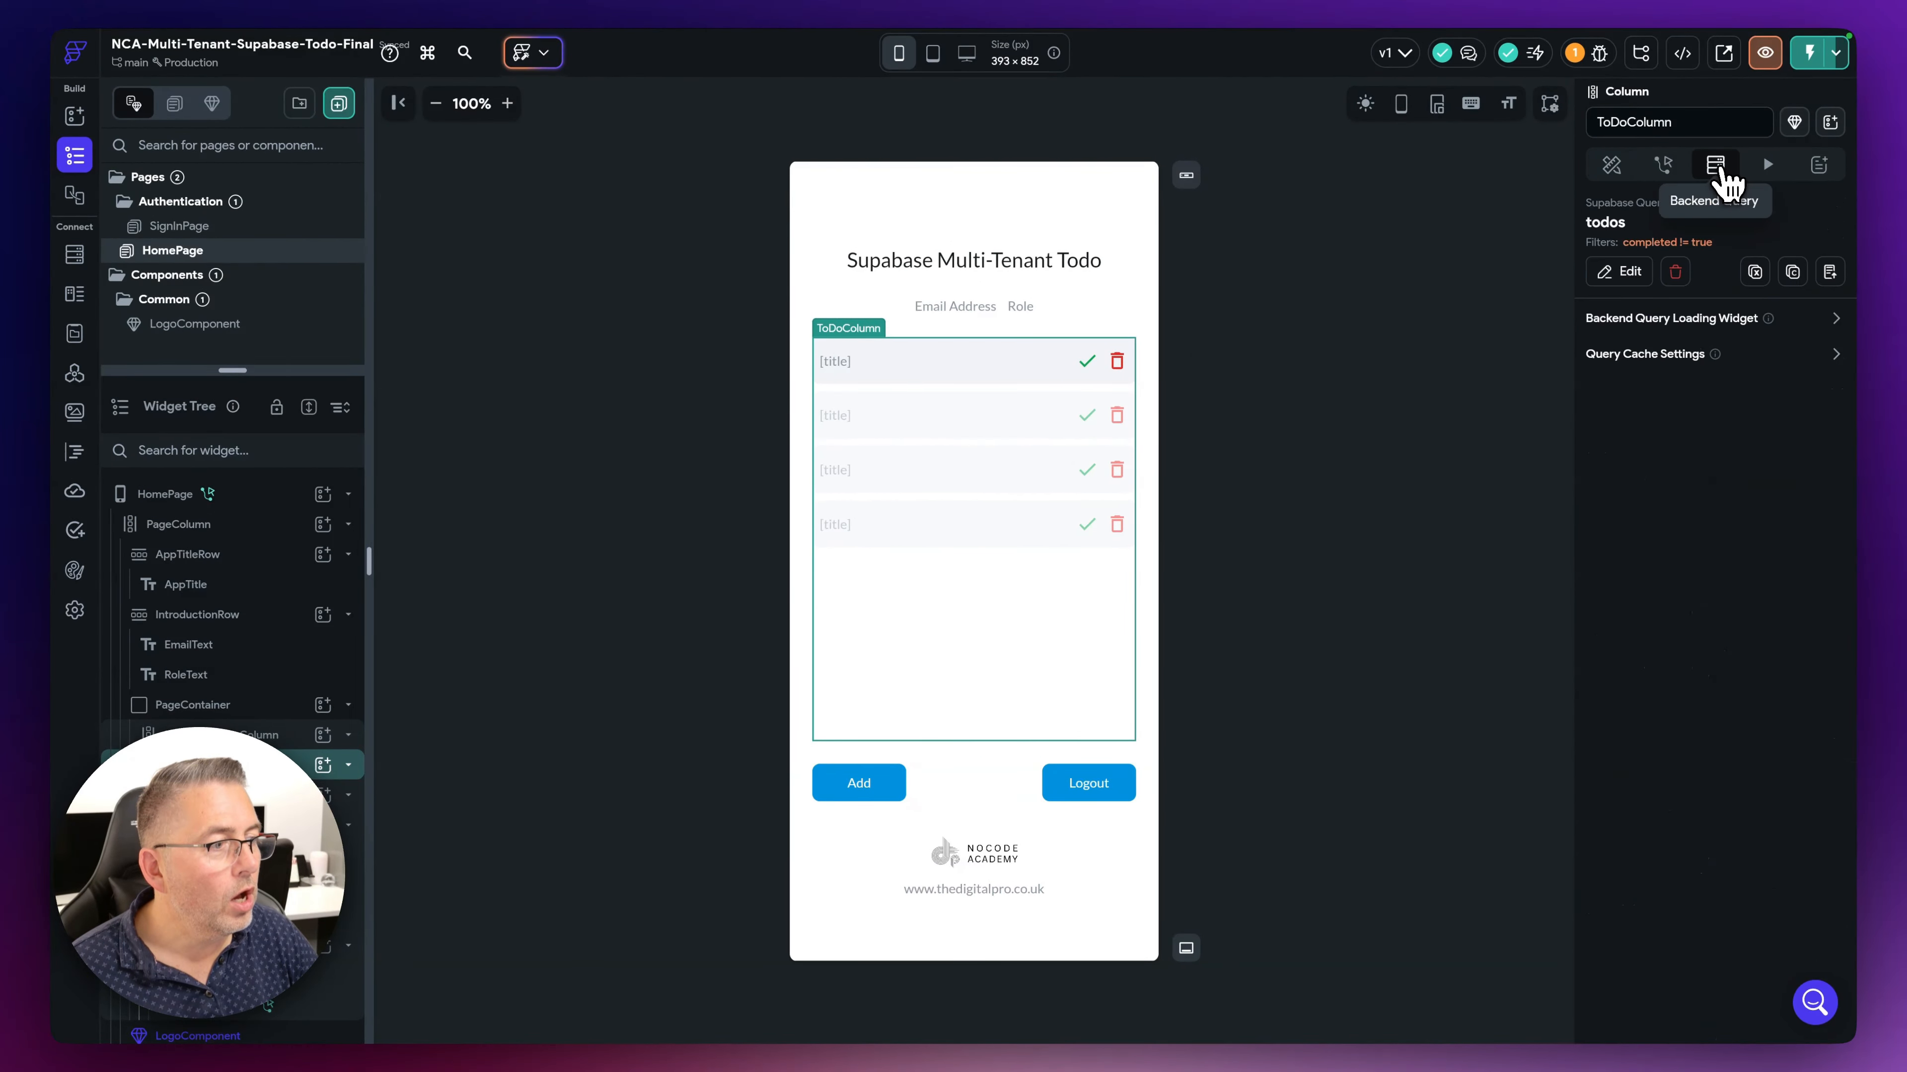
click(1618, 270)
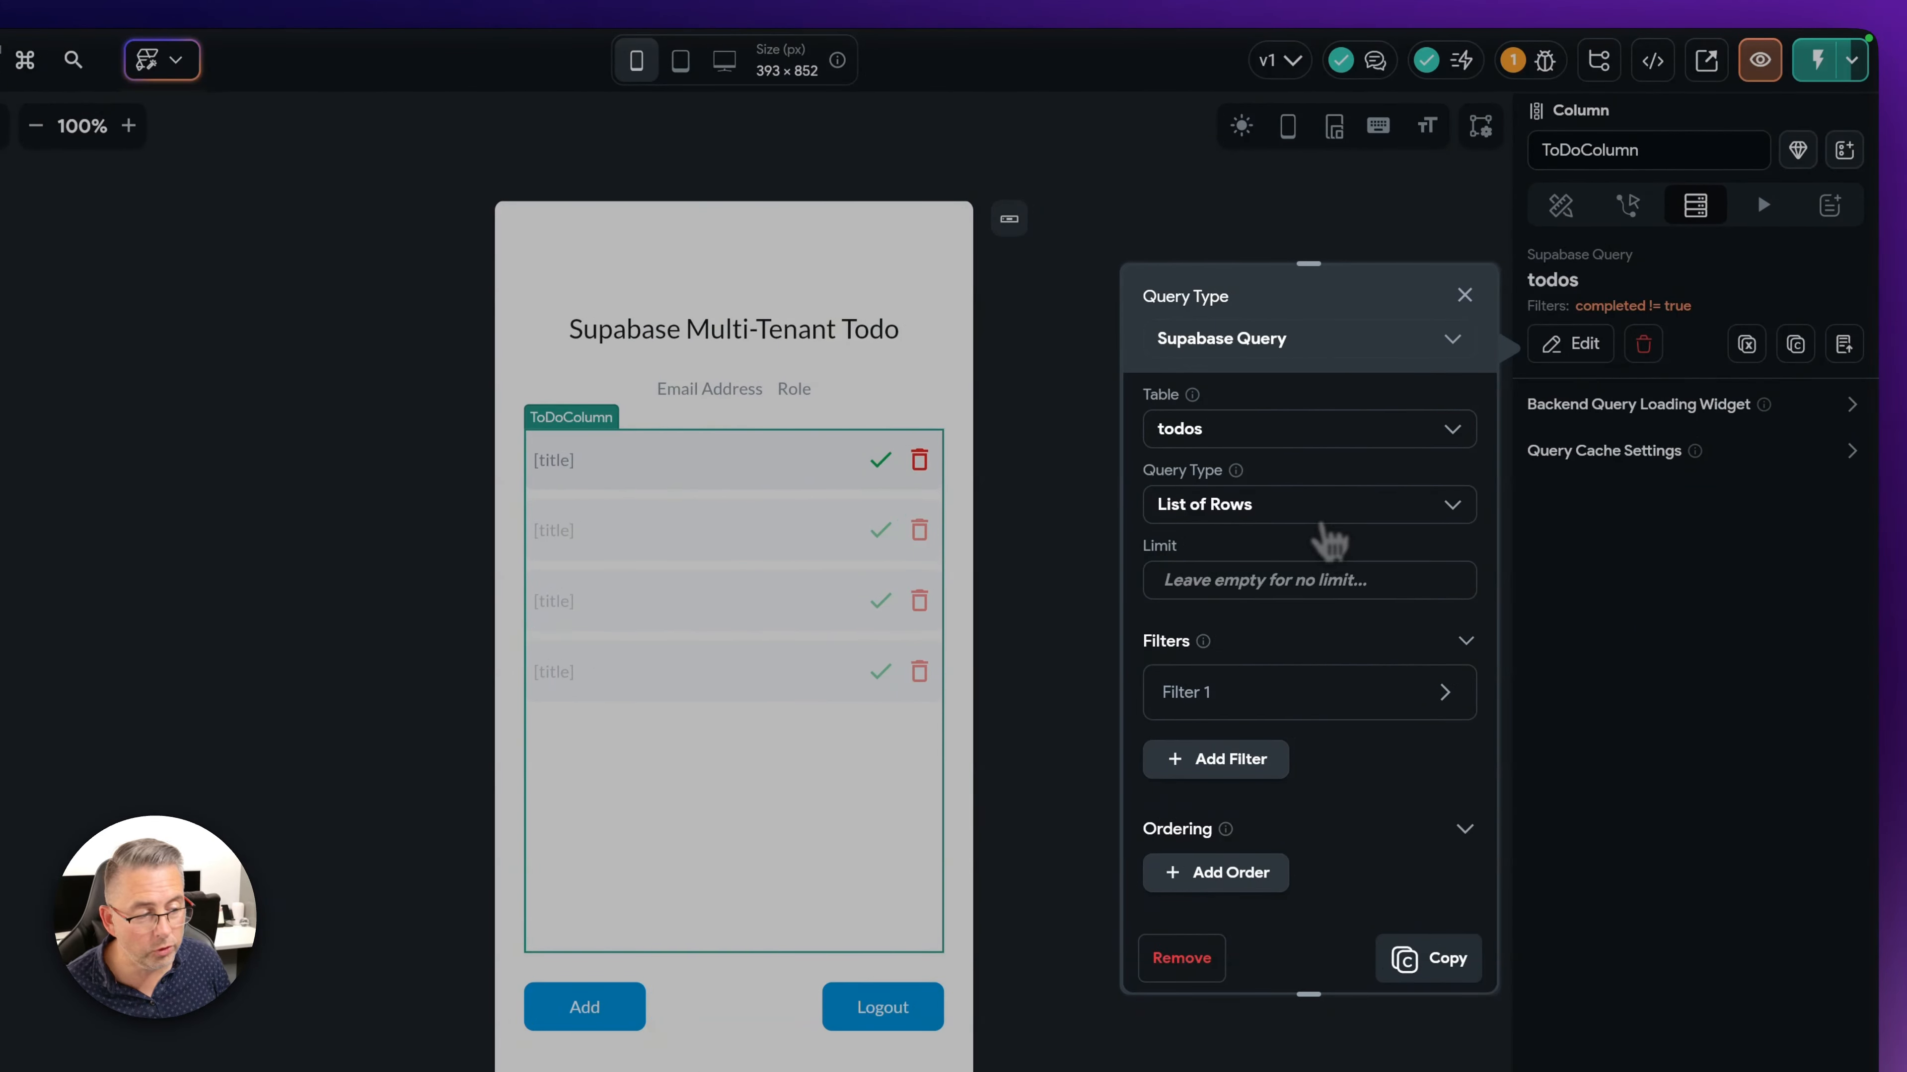
click(1276, 693)
scroll(1308, 790, down, 2)
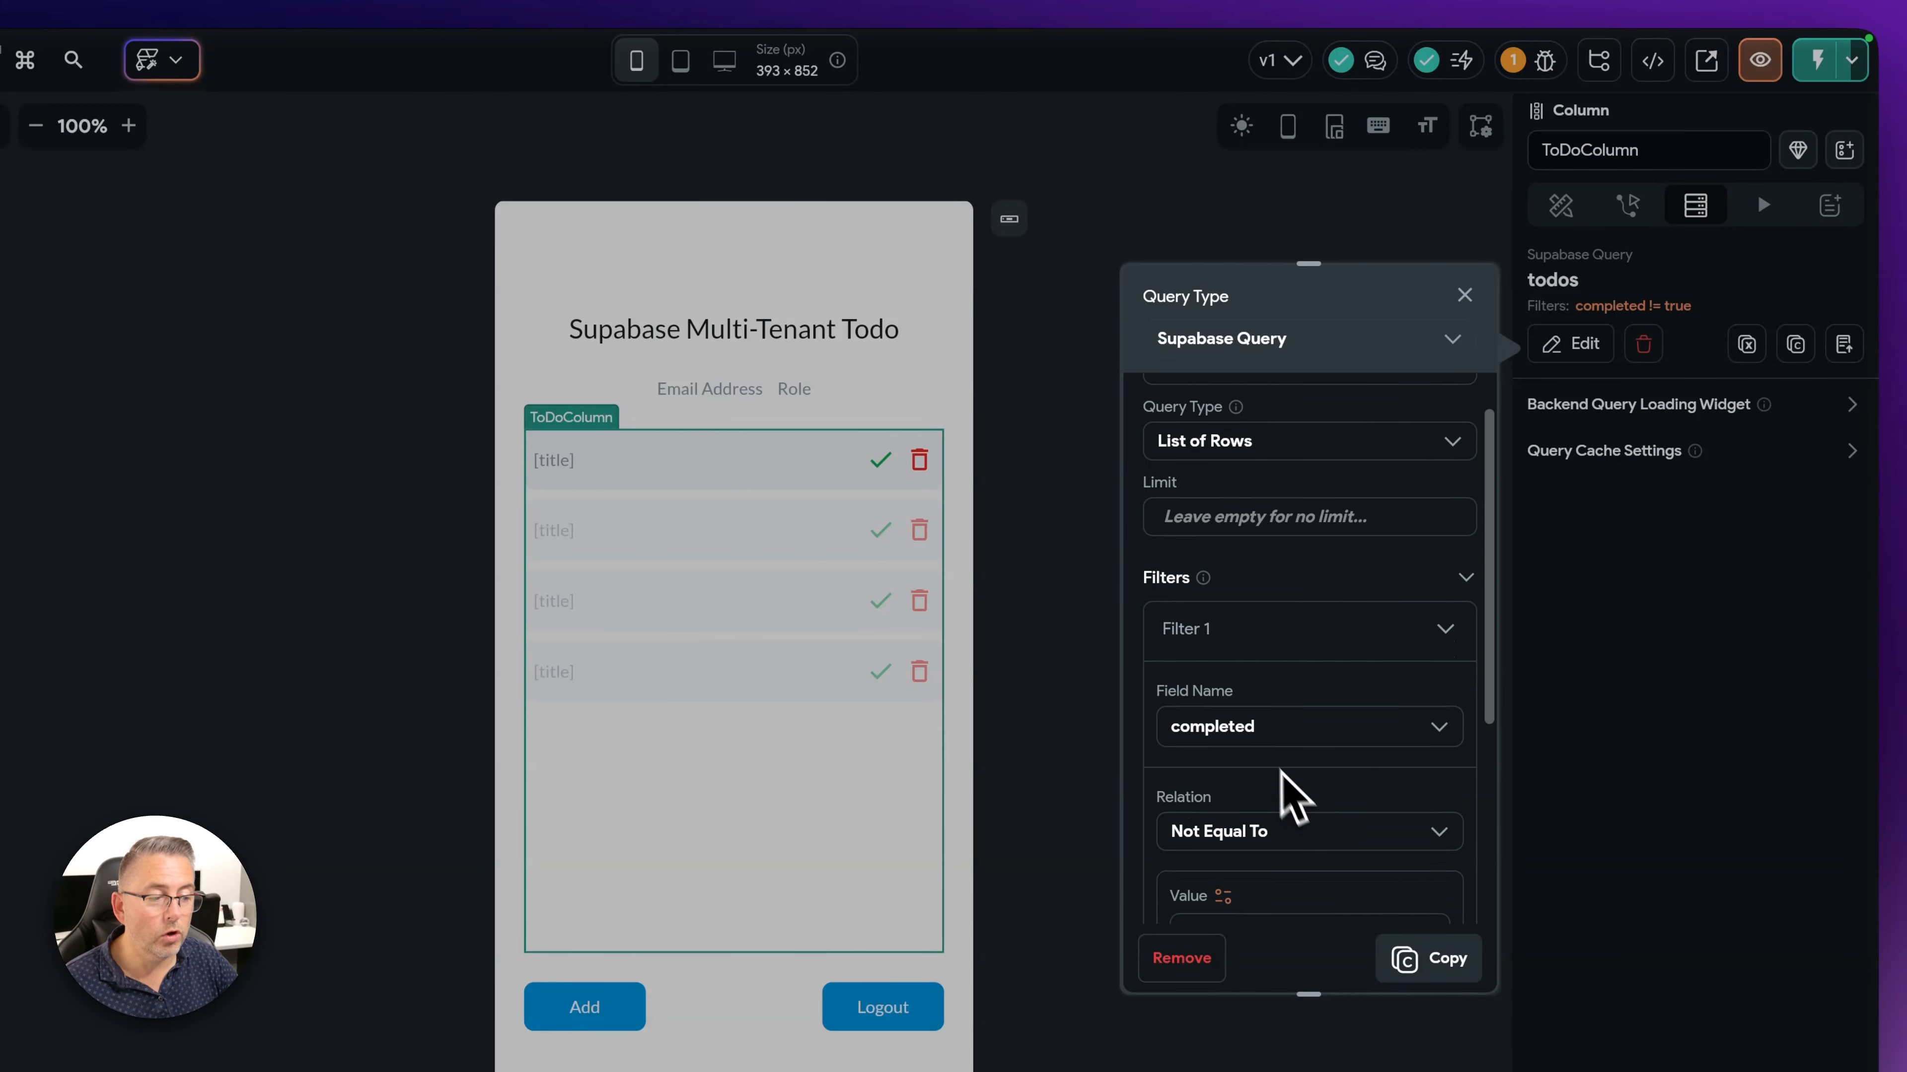
scroll(1251, 853, down, 1)
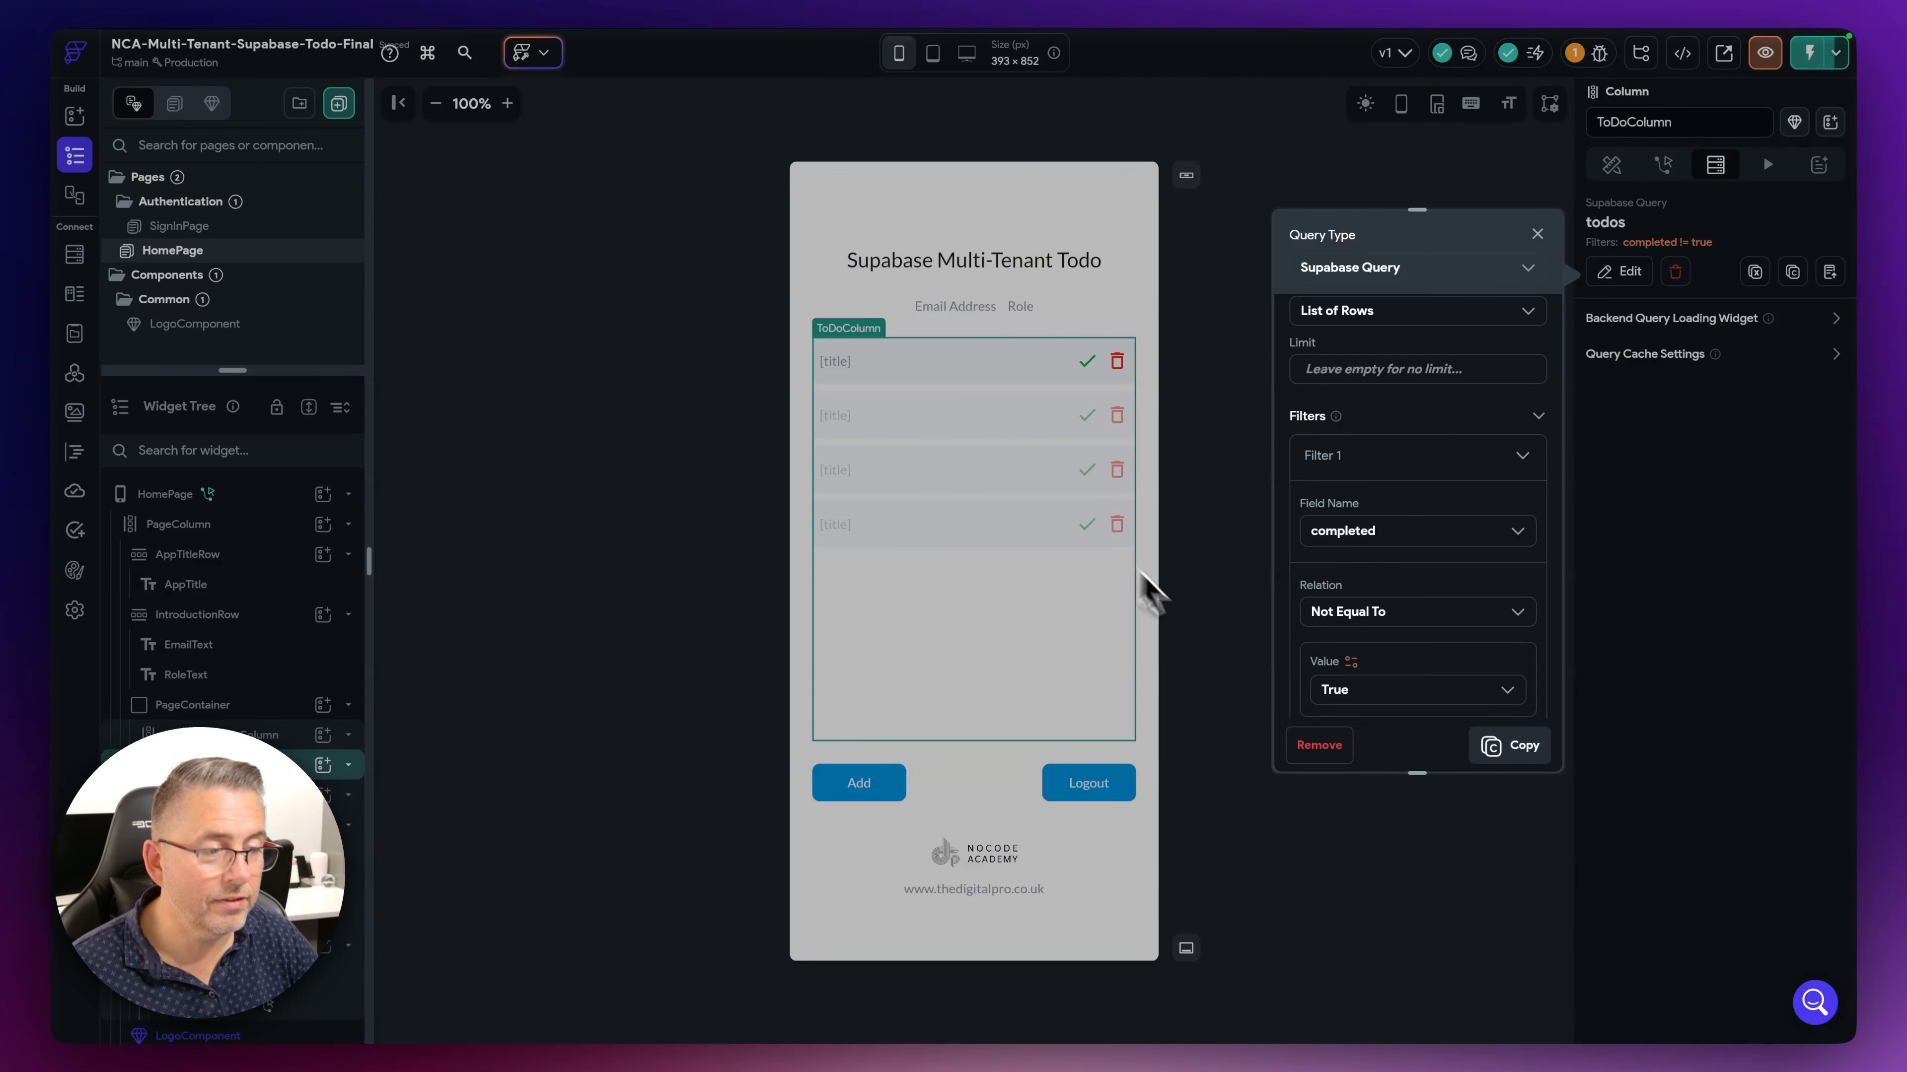
click(1236, 627)
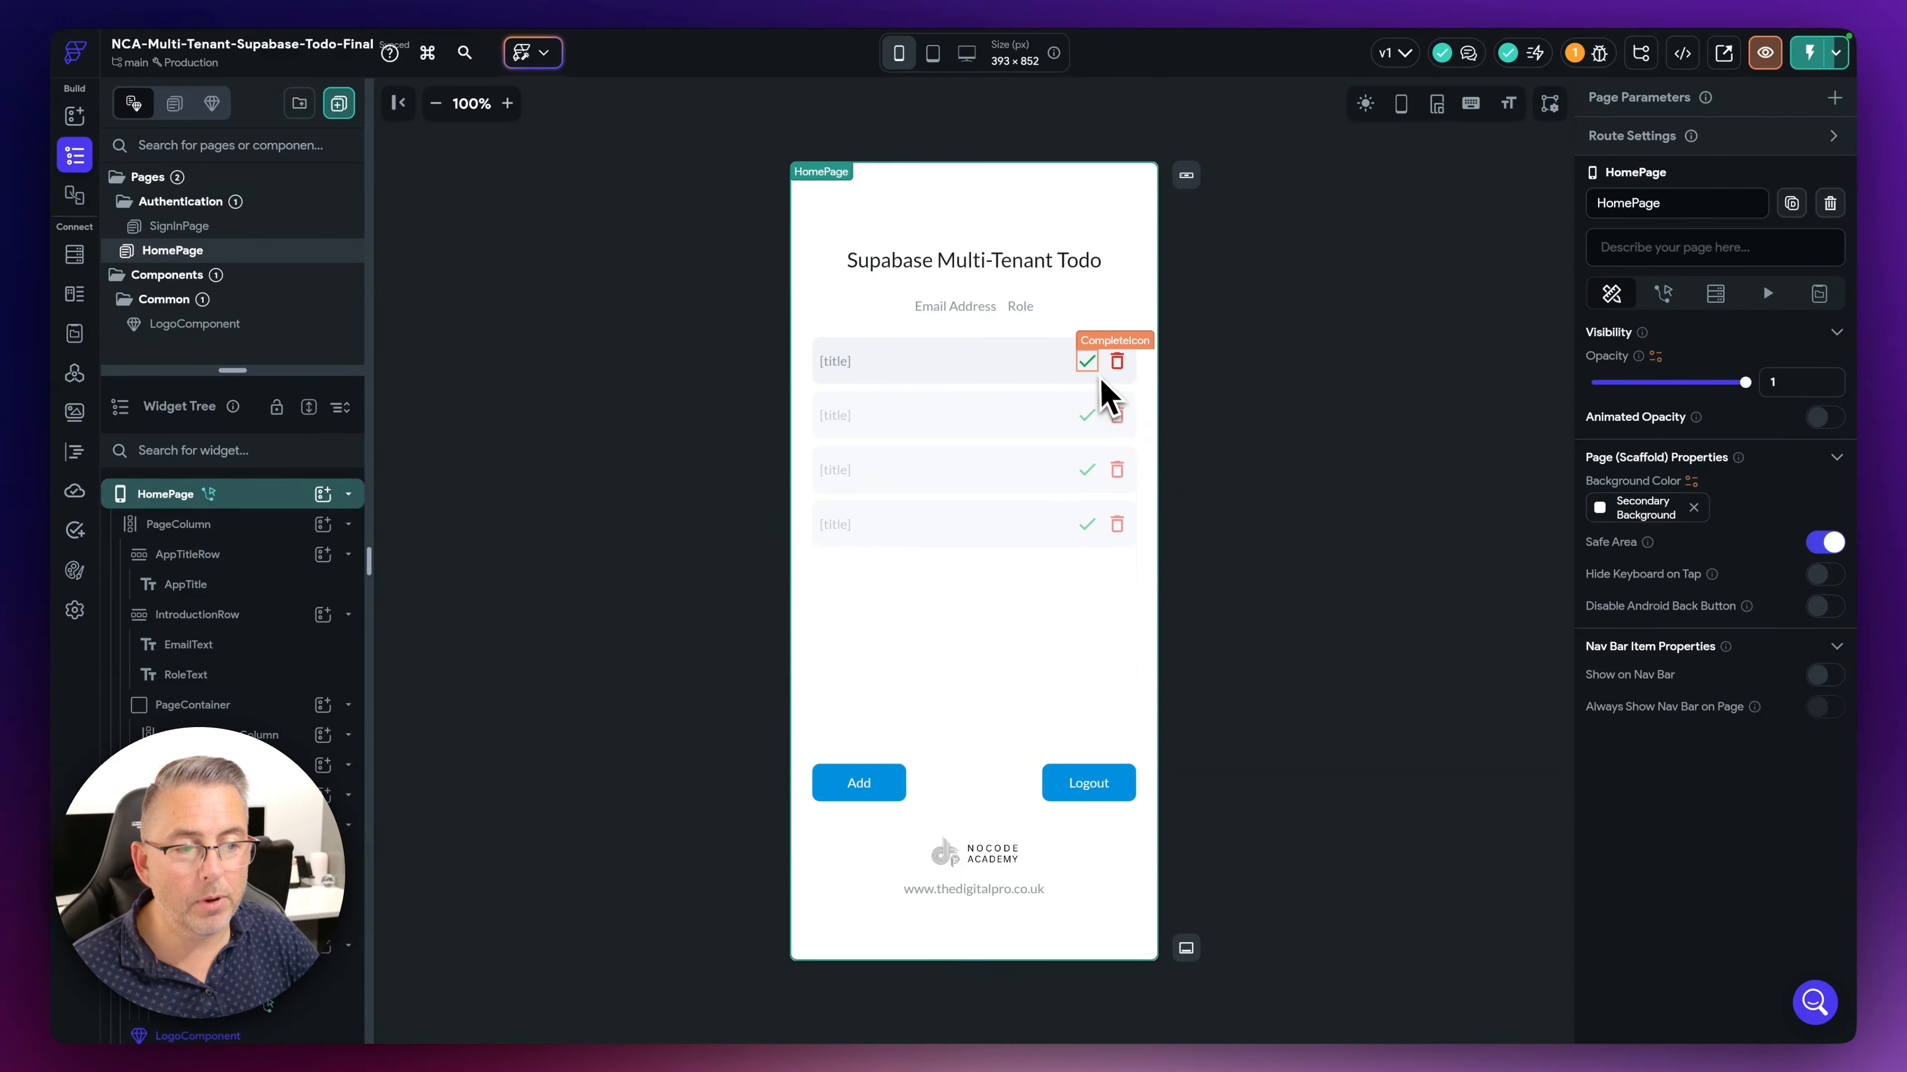
- In the complete icon's Update Row action, match rows where id equals the todos row id
click(1090, 366)
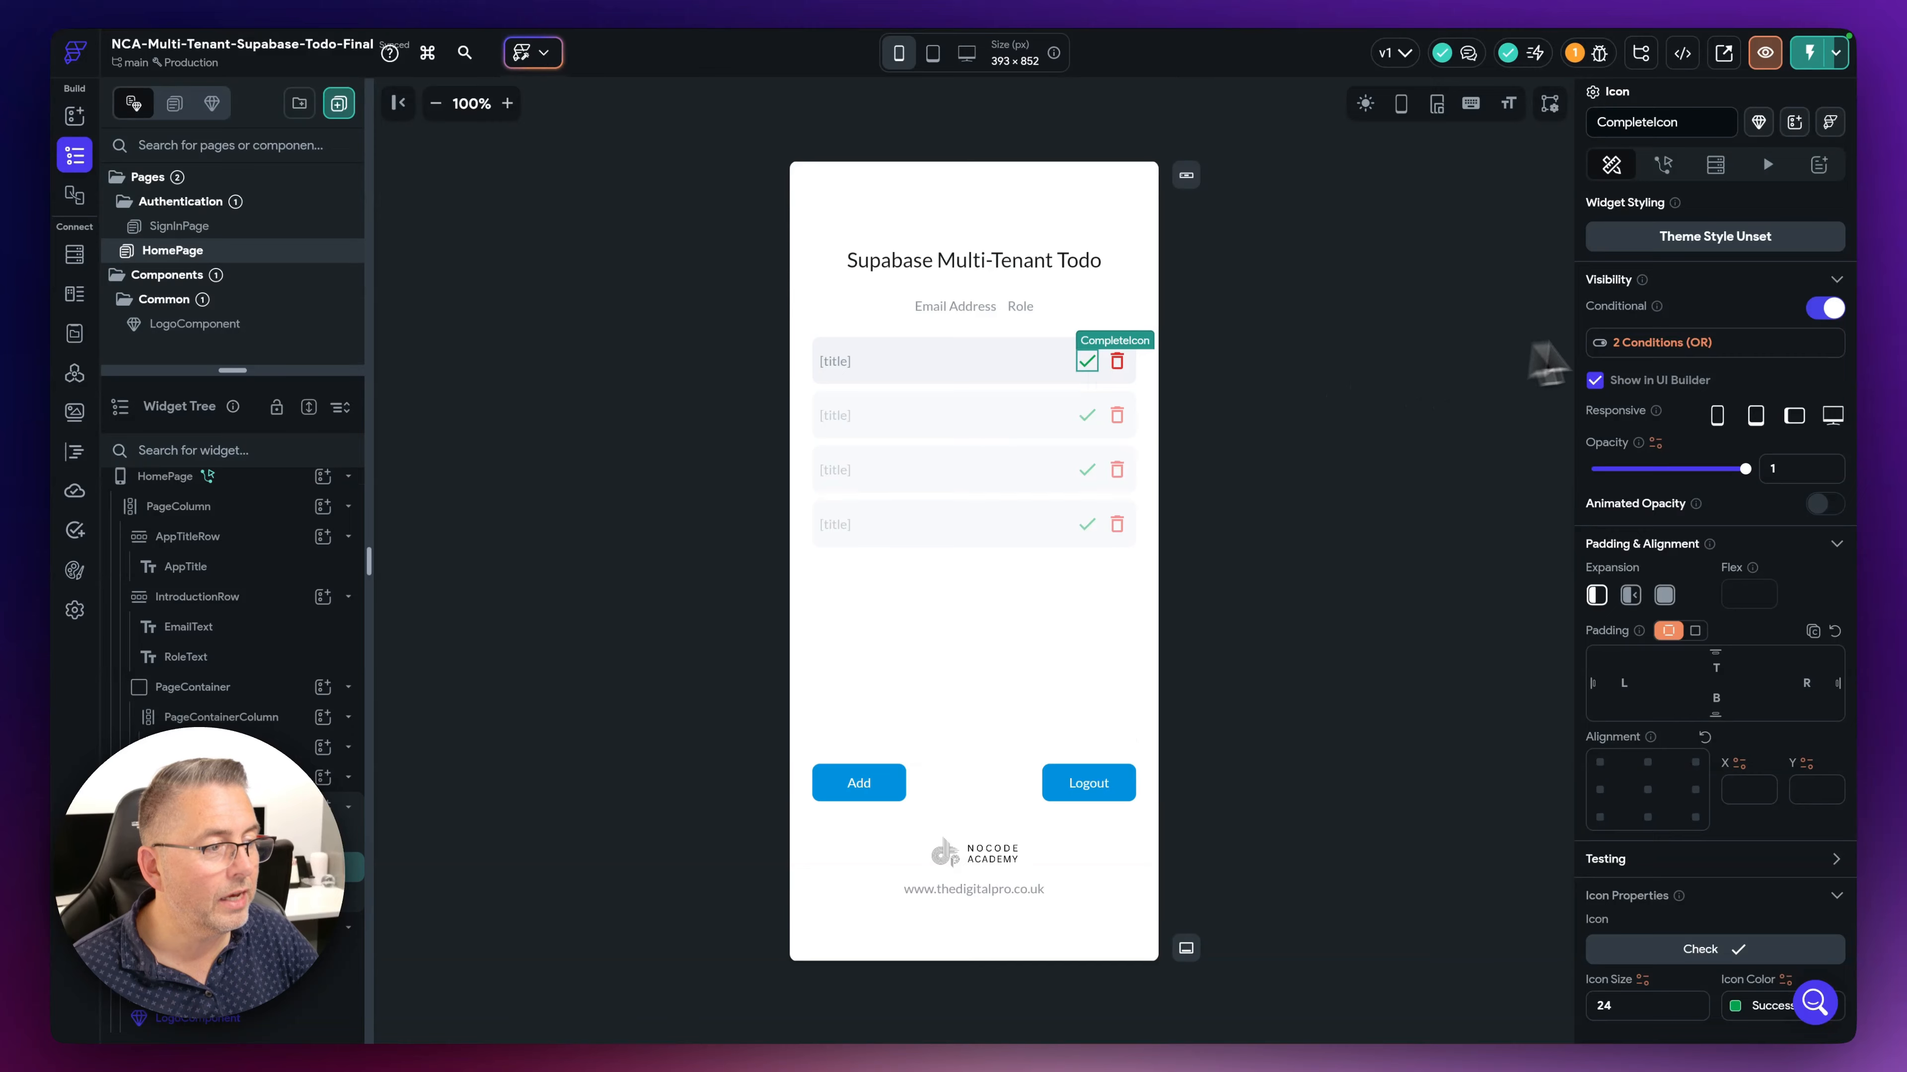
click(1663, 165)
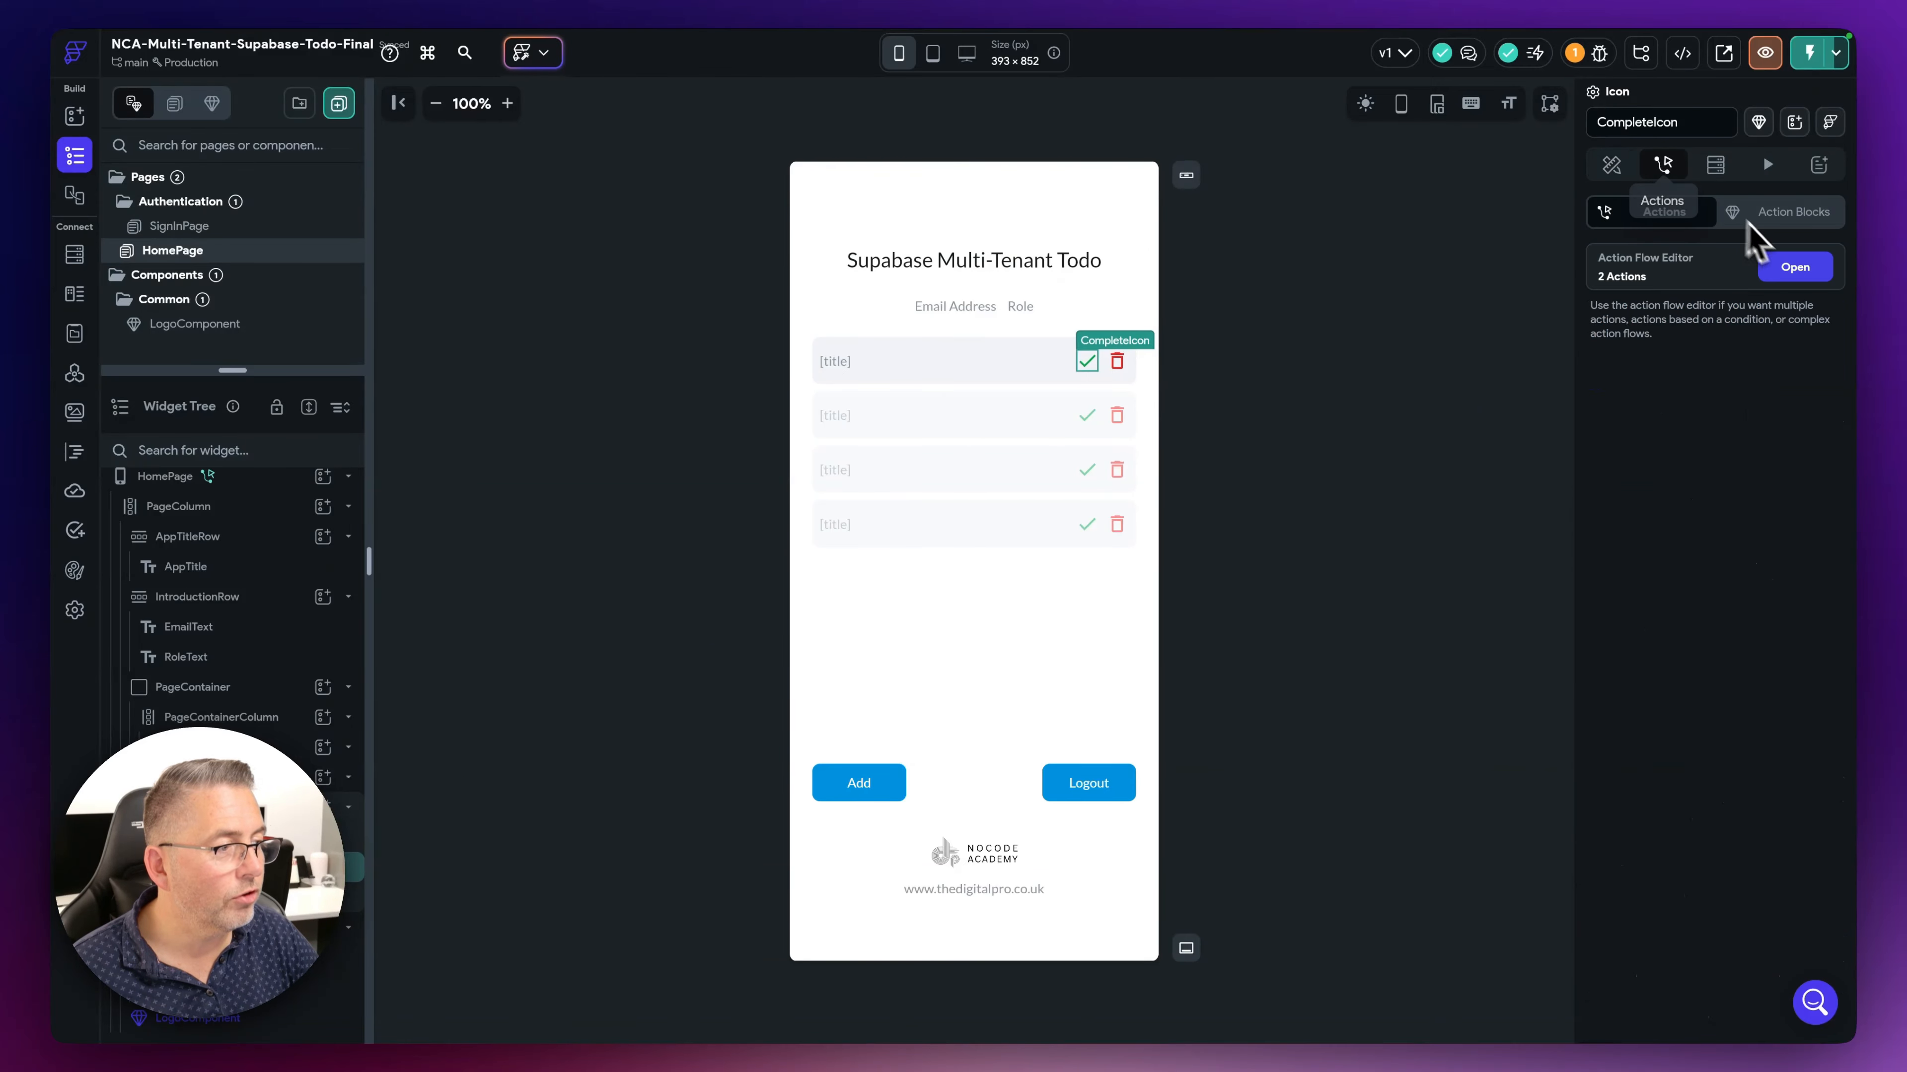
click(1796, 268)
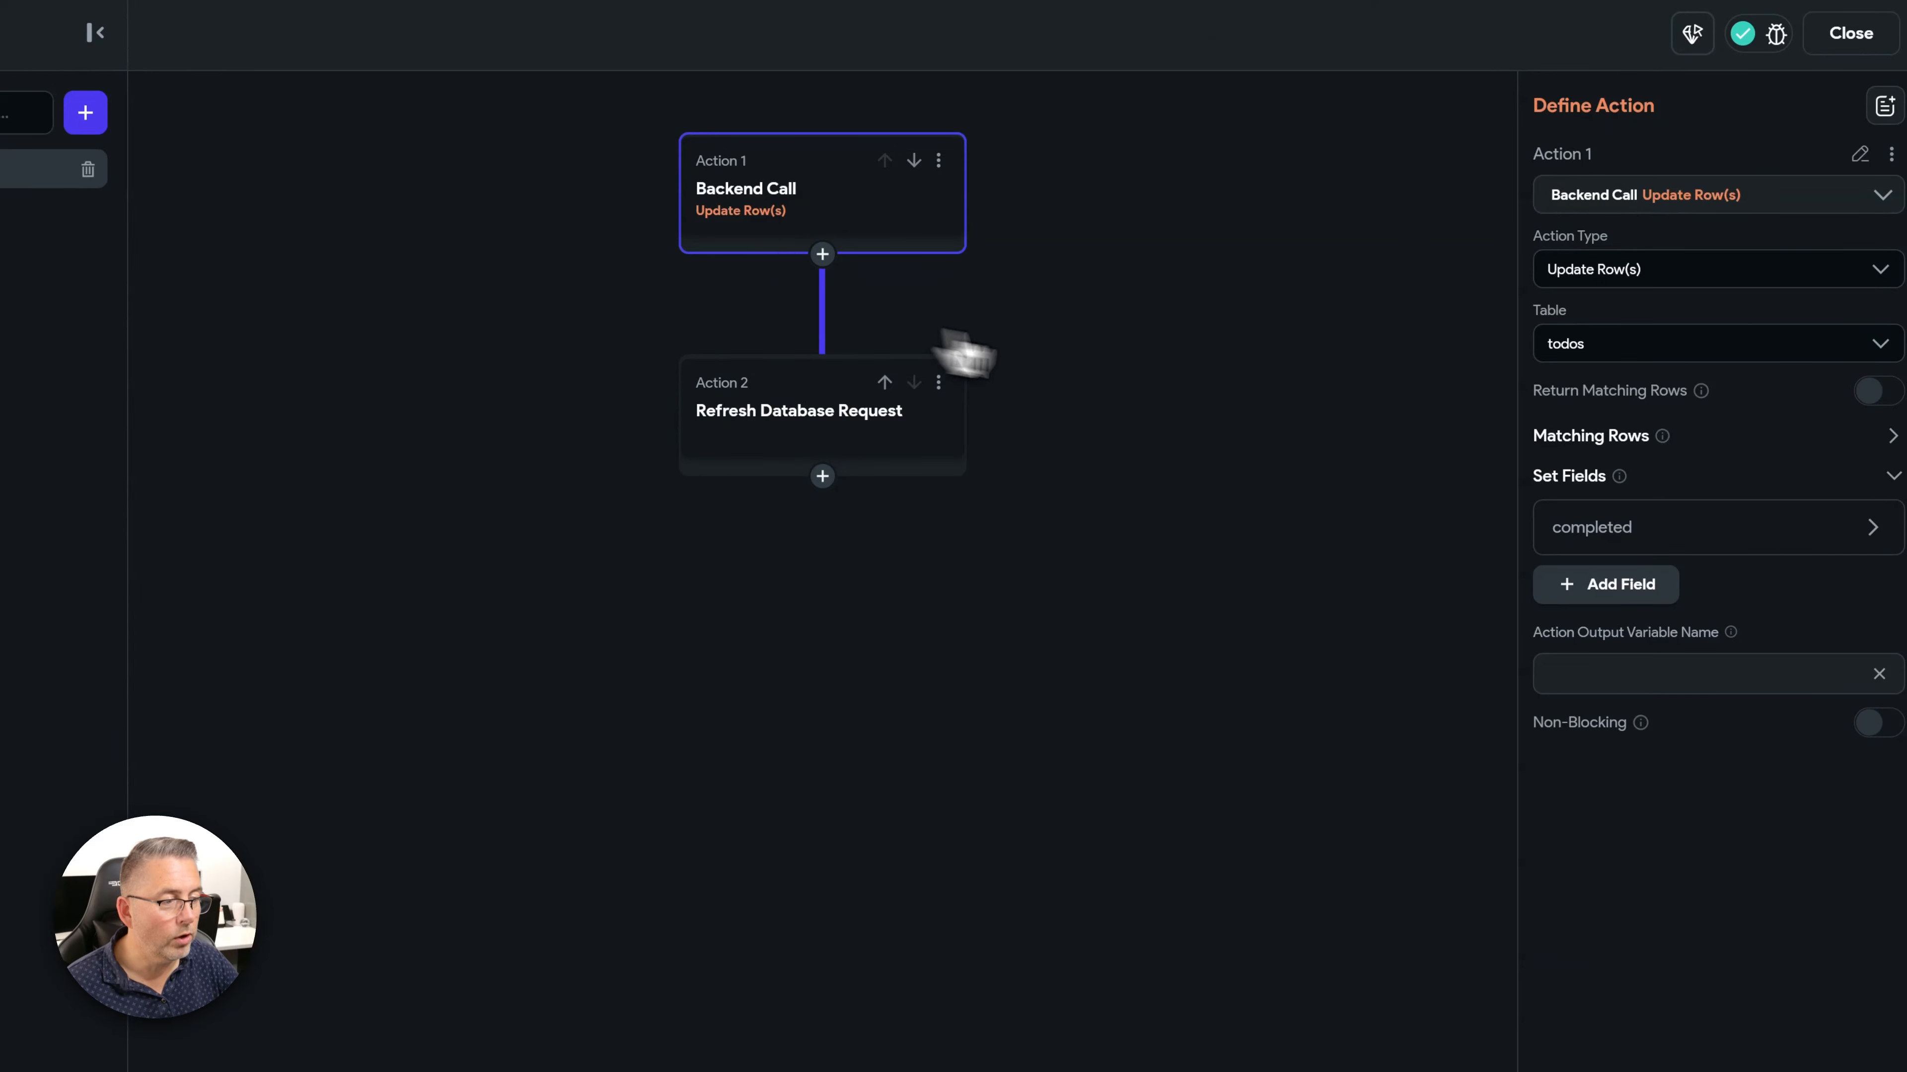
click(1786, 449)
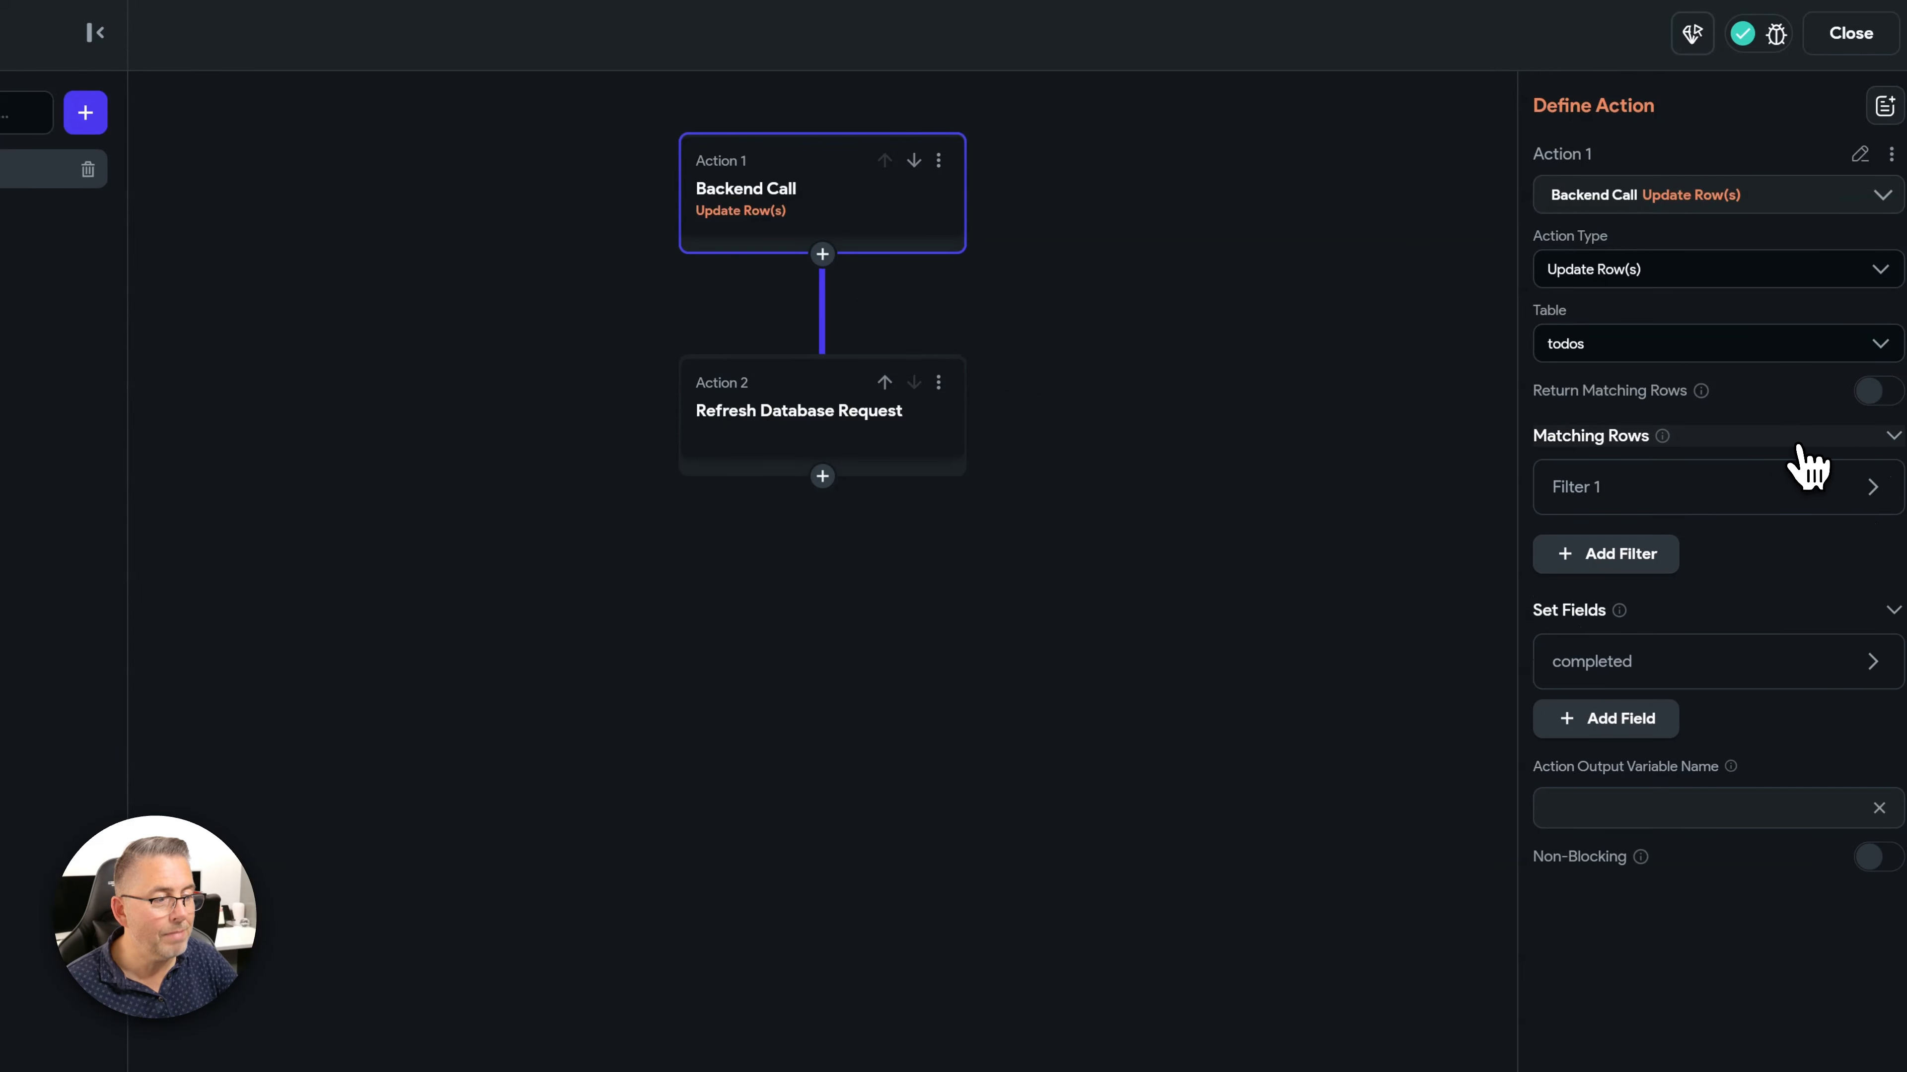
click(1681, 492)
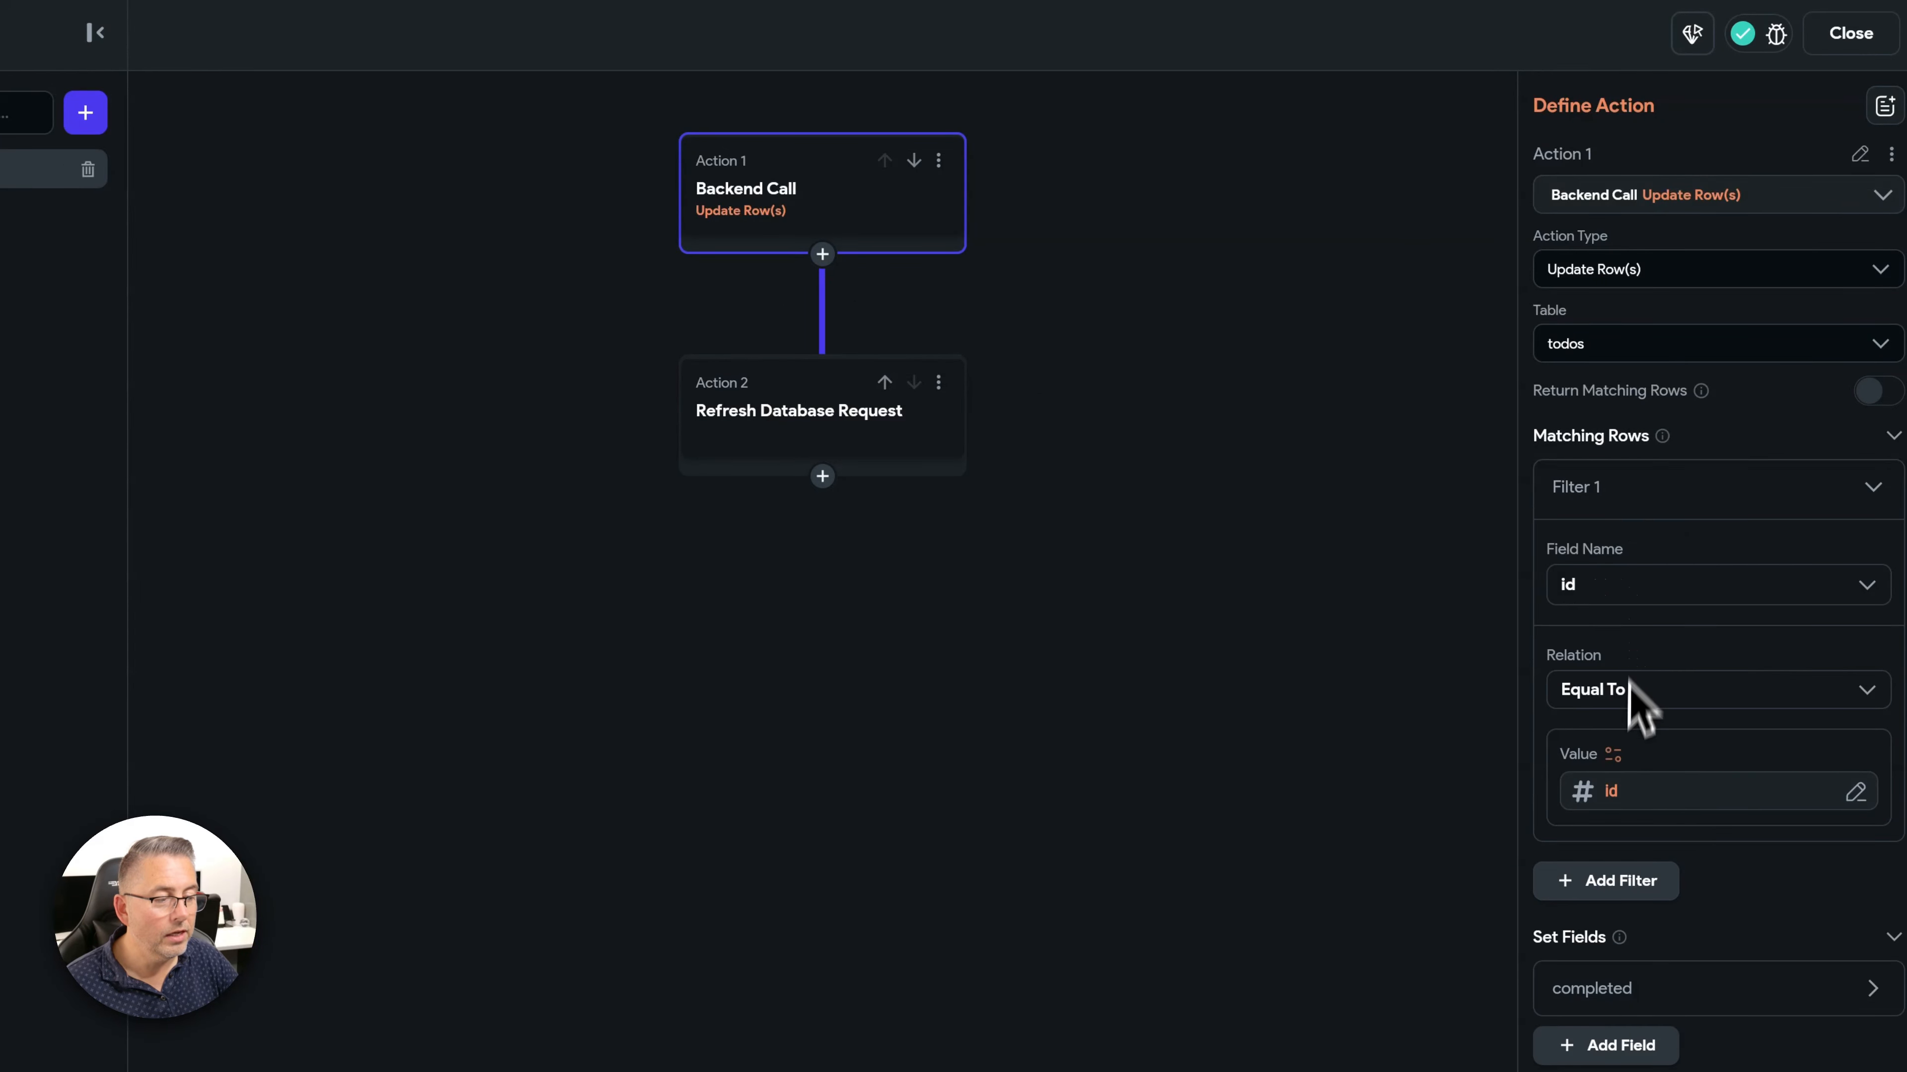
click(1613, 793)
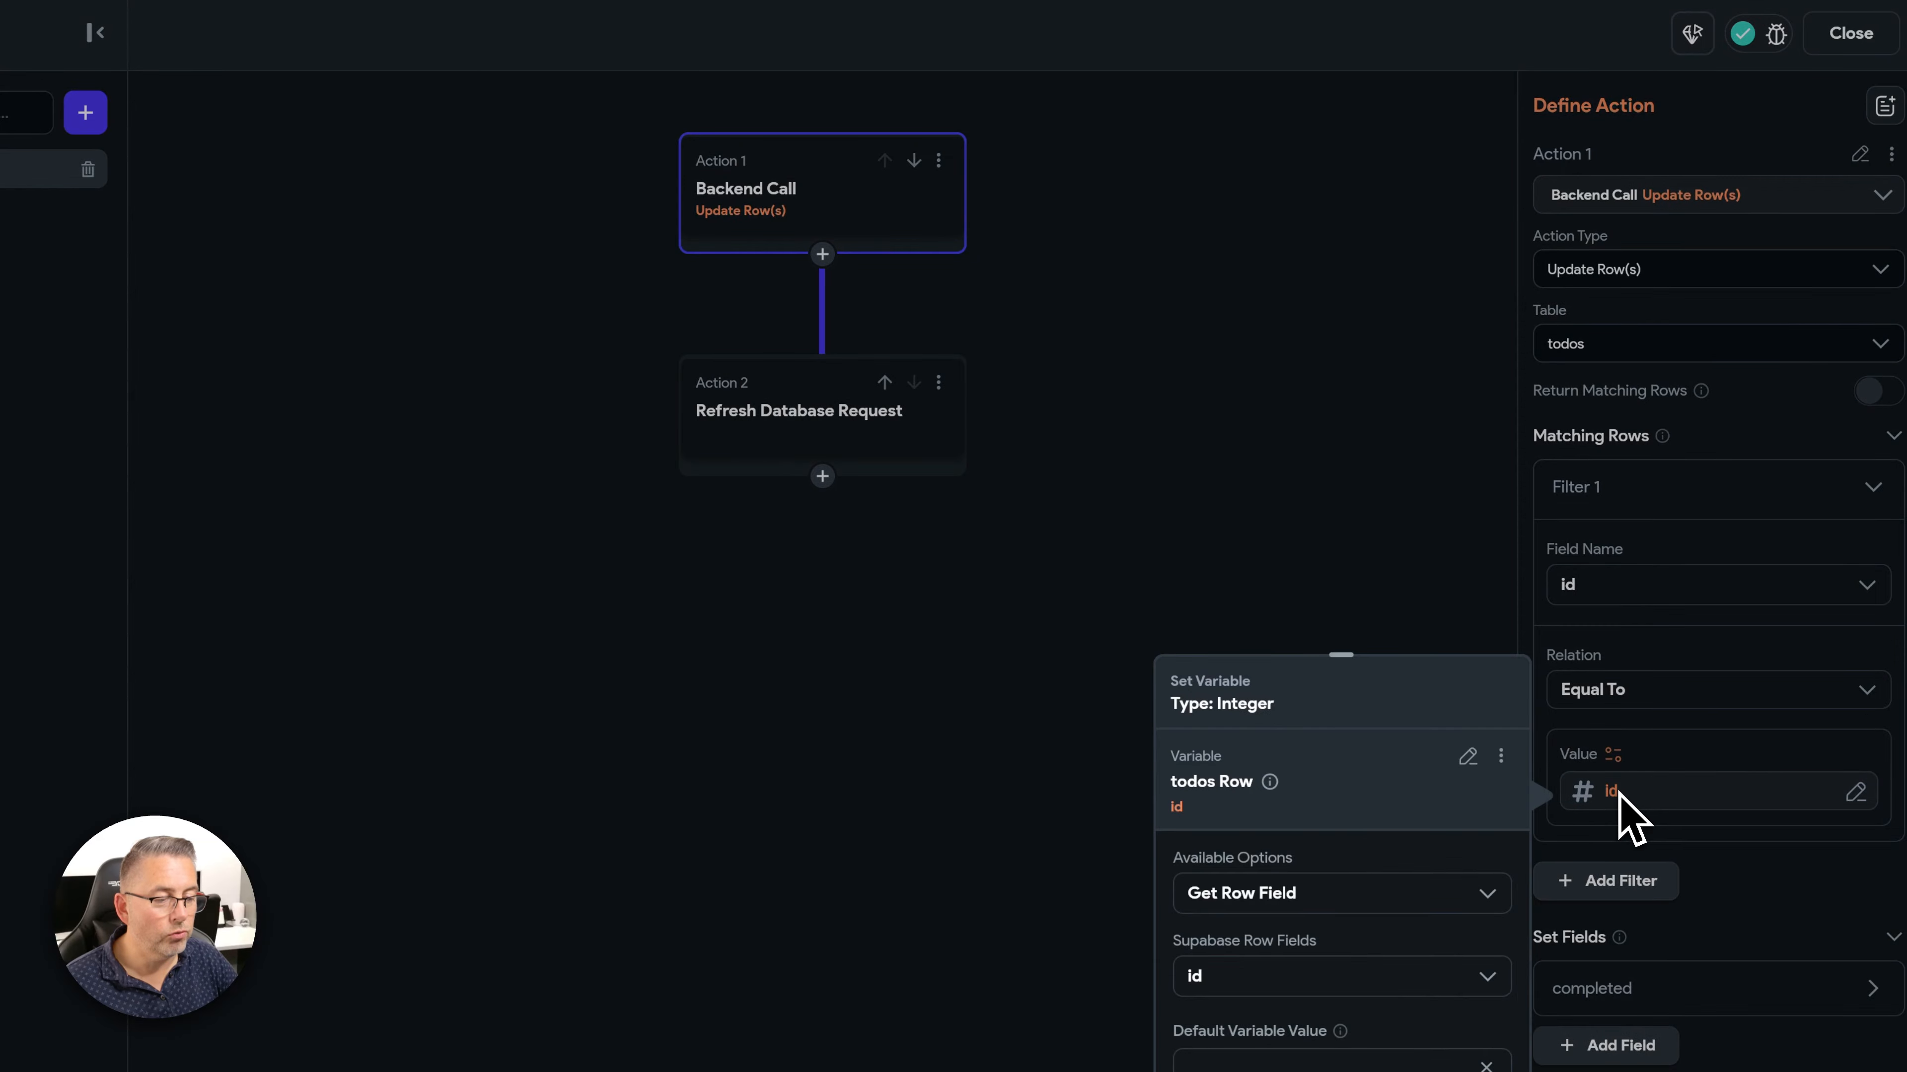
click(1471, 758)
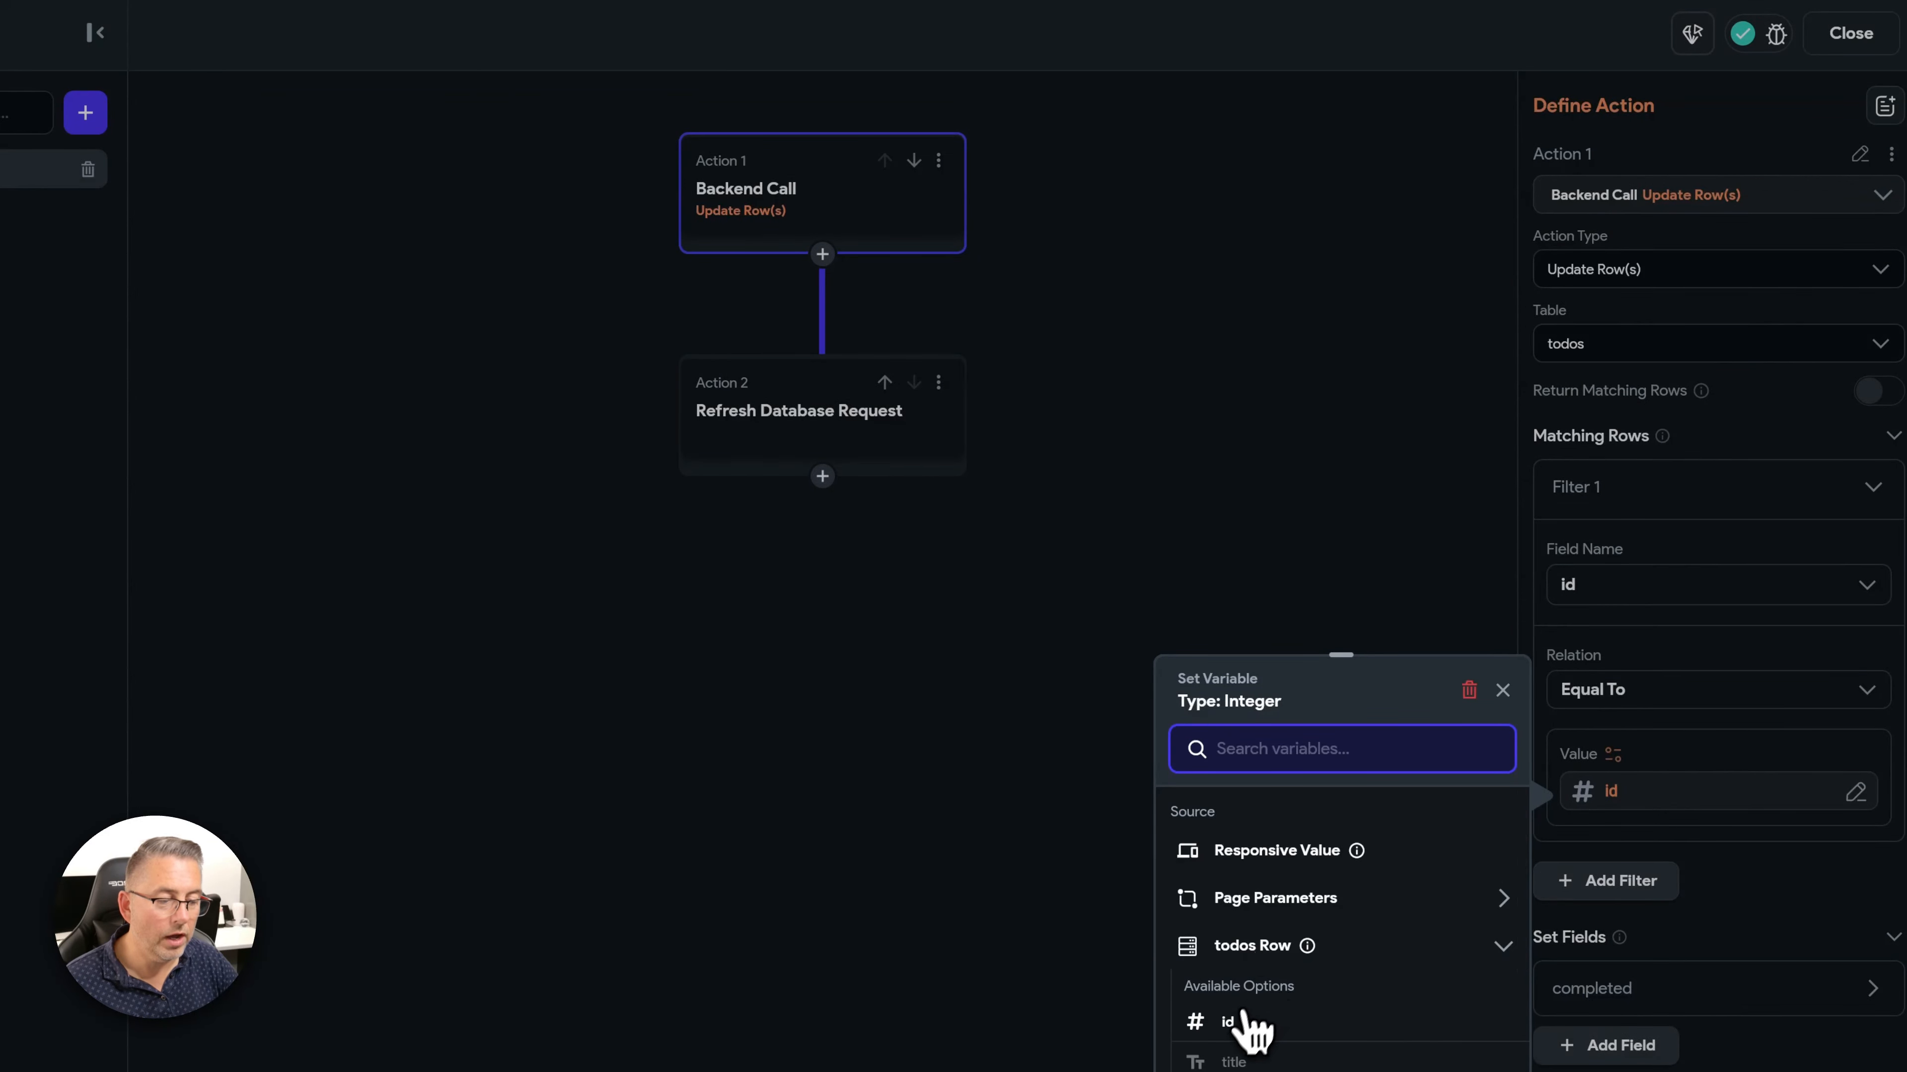
click(1231, 1022)
click(1464, 1070)
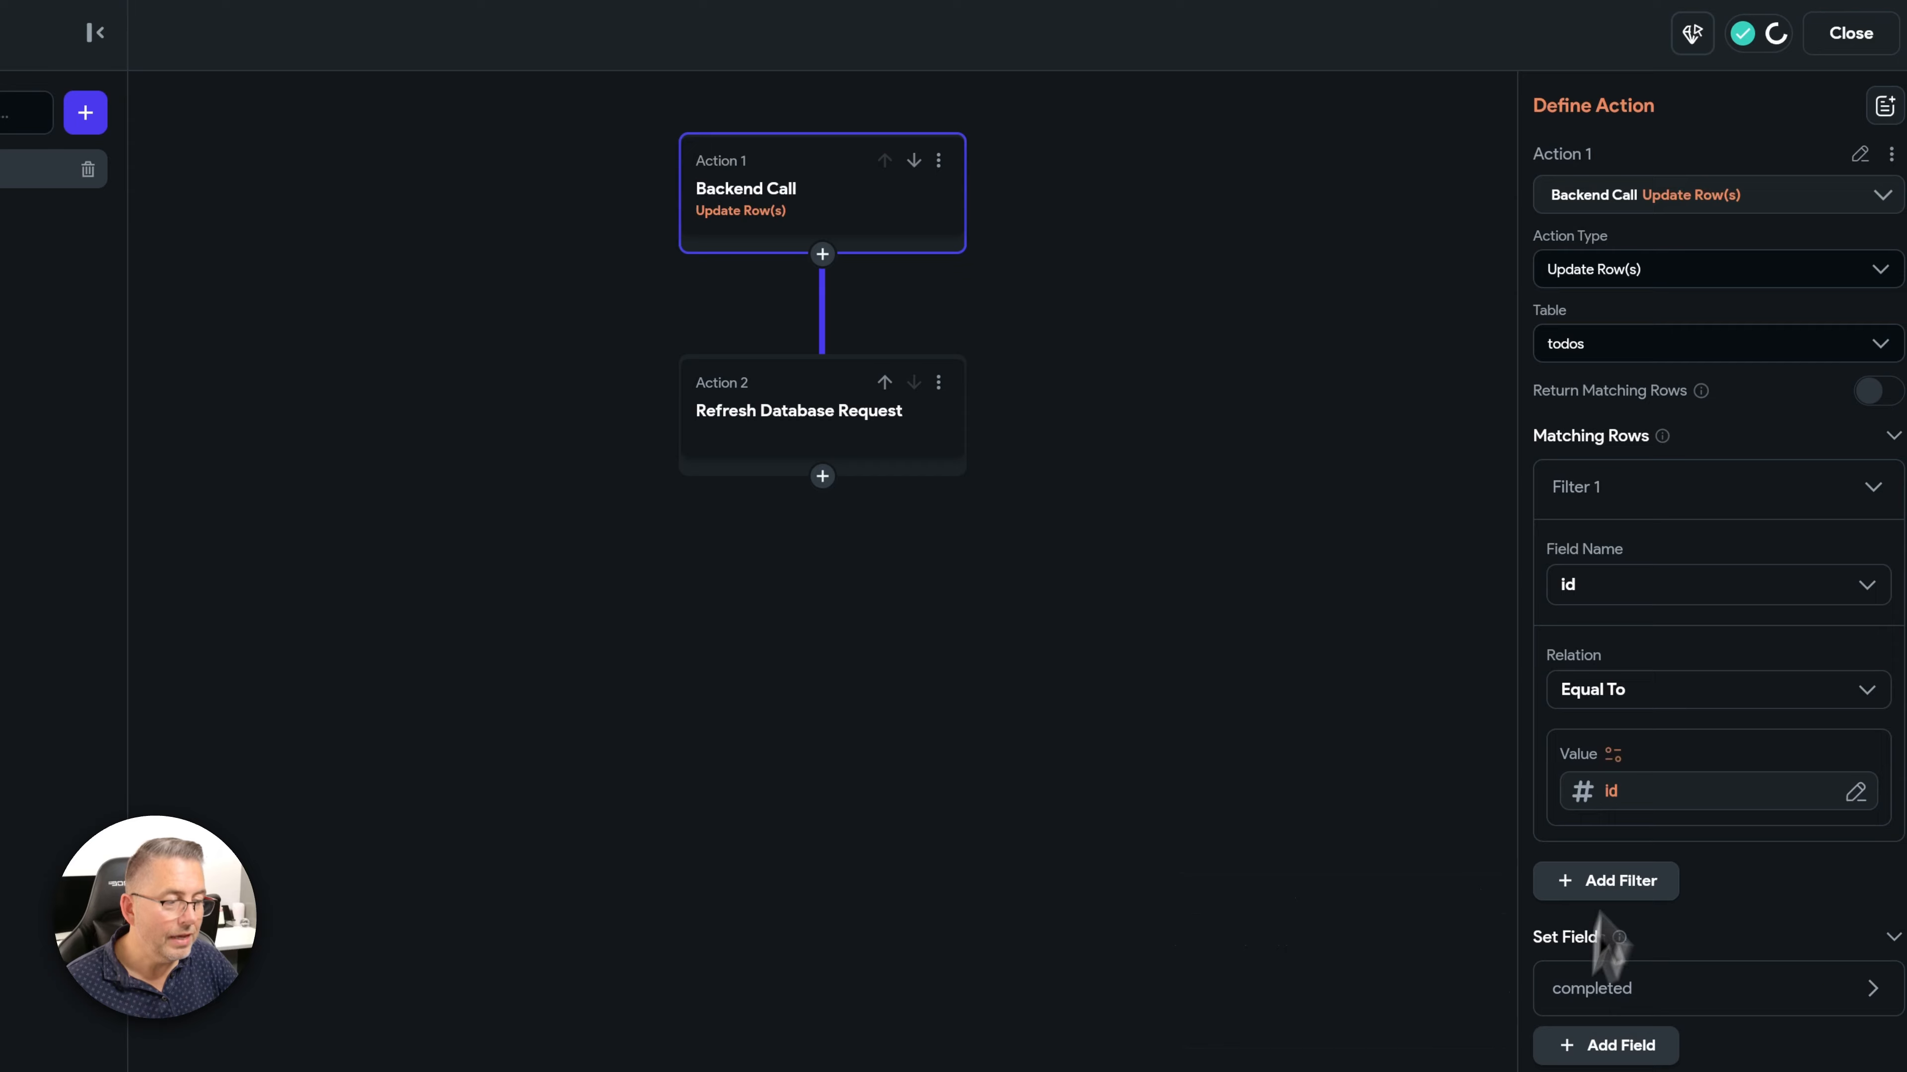
- Verify the id filter, set completed to True, and confirm the ToDoColumn refresh step
click(1612, 791)
click(1463, 1070)
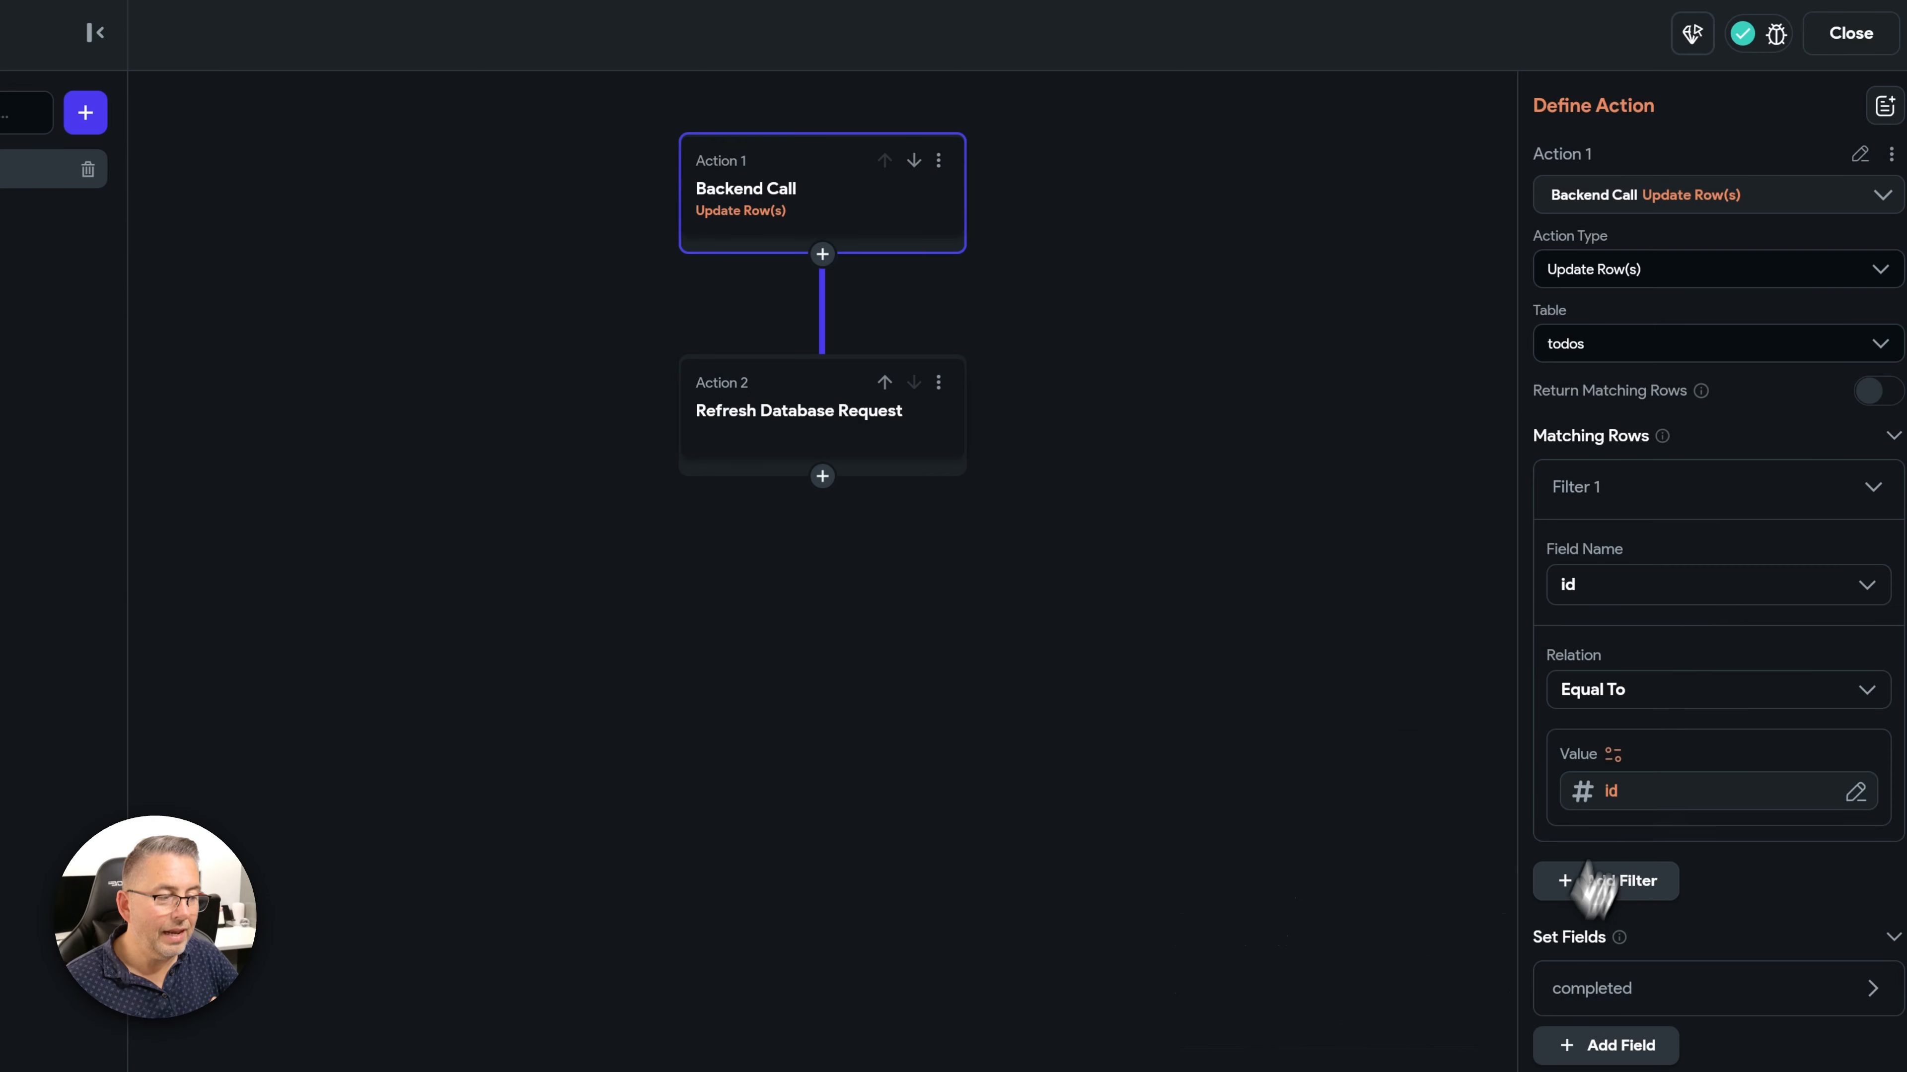
click(1892, 439)
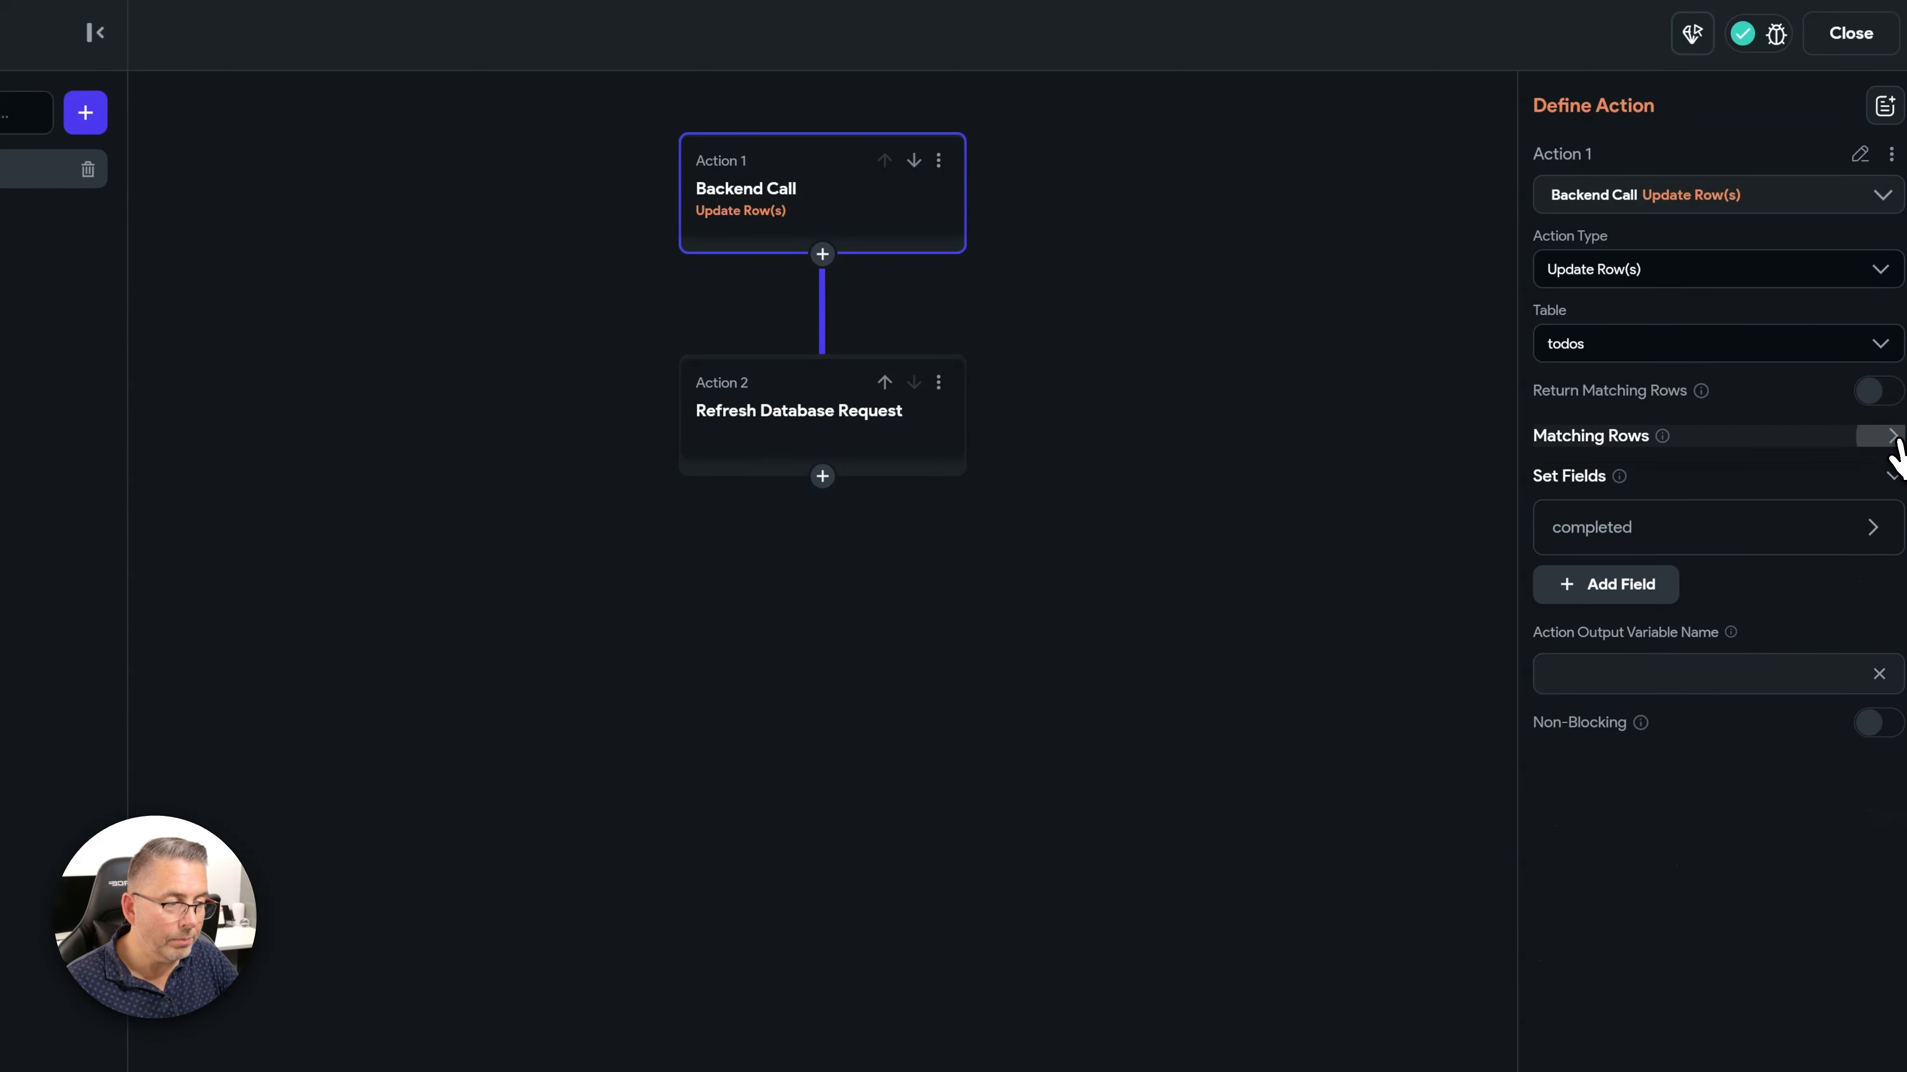
click(1618, 535)
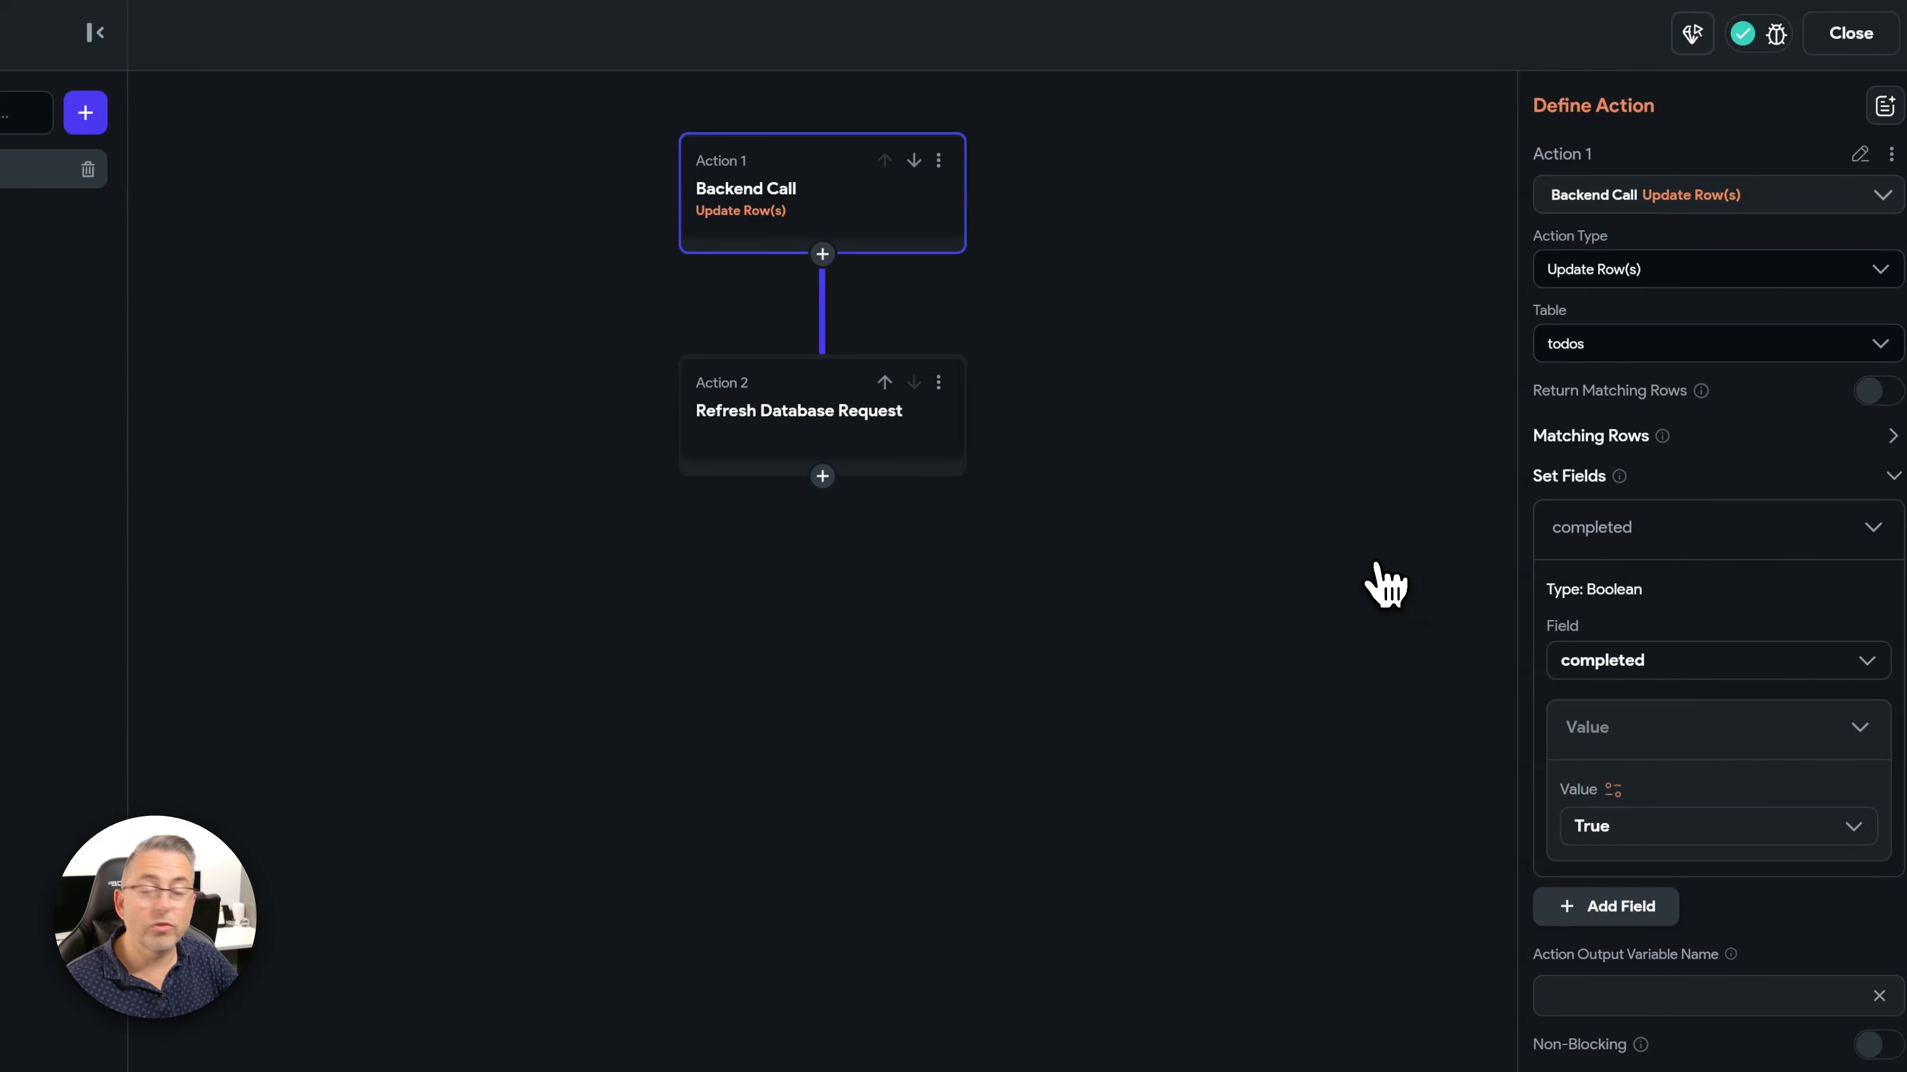
click(834, 438)
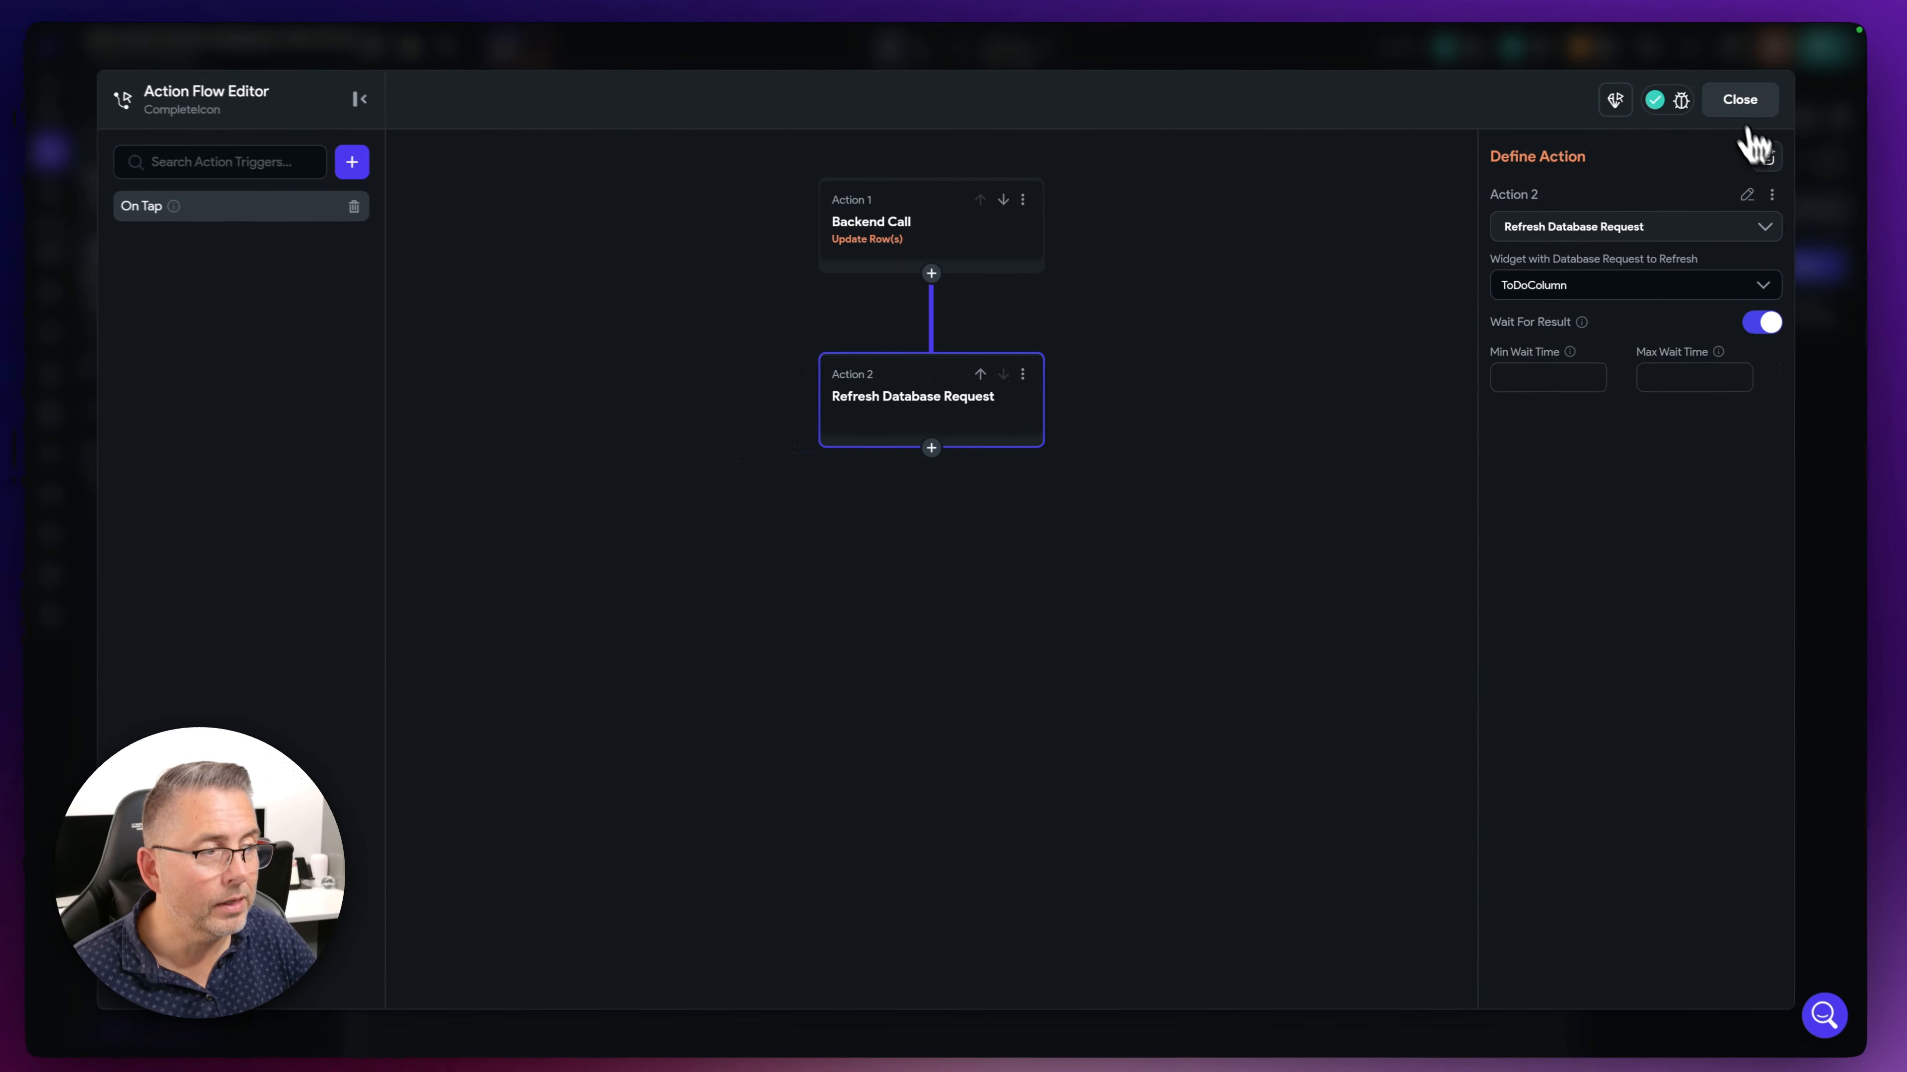
click(1737, 103)
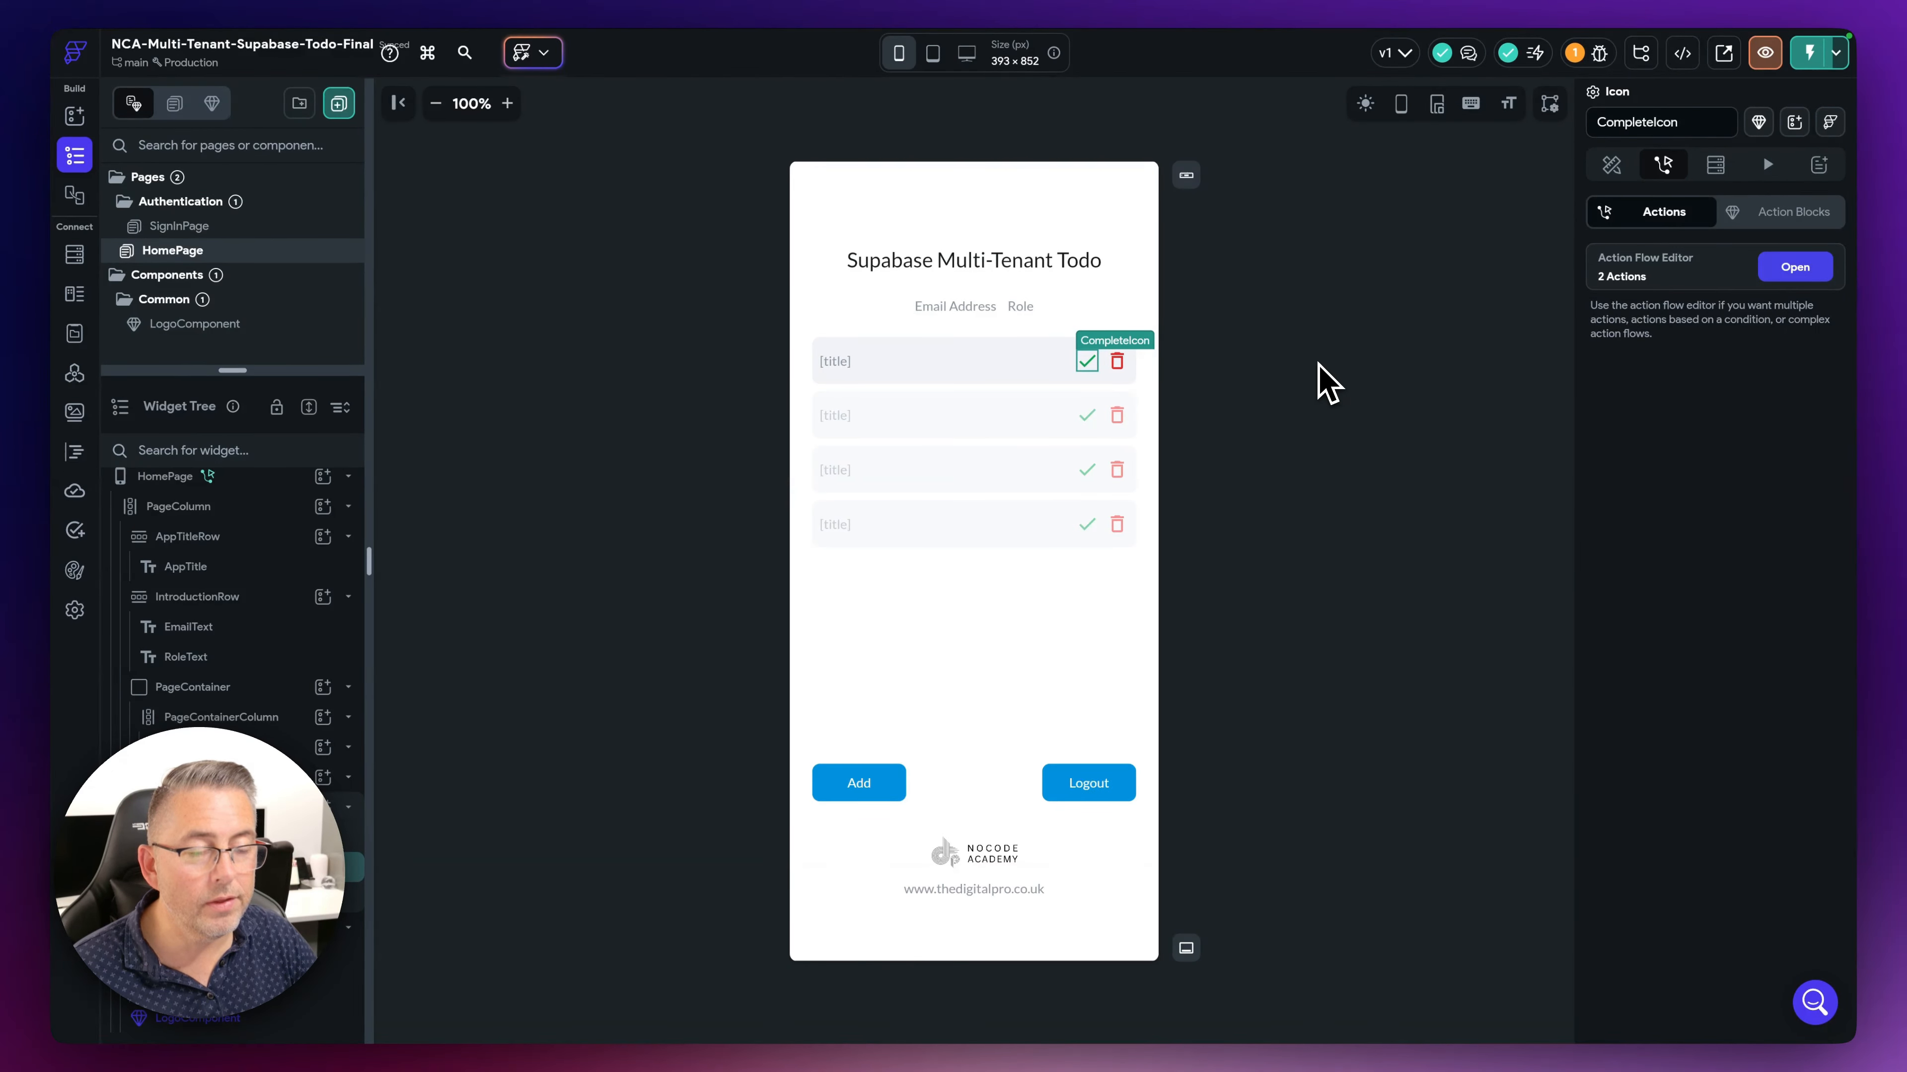
click(1326, 384)
click(1117, 362)
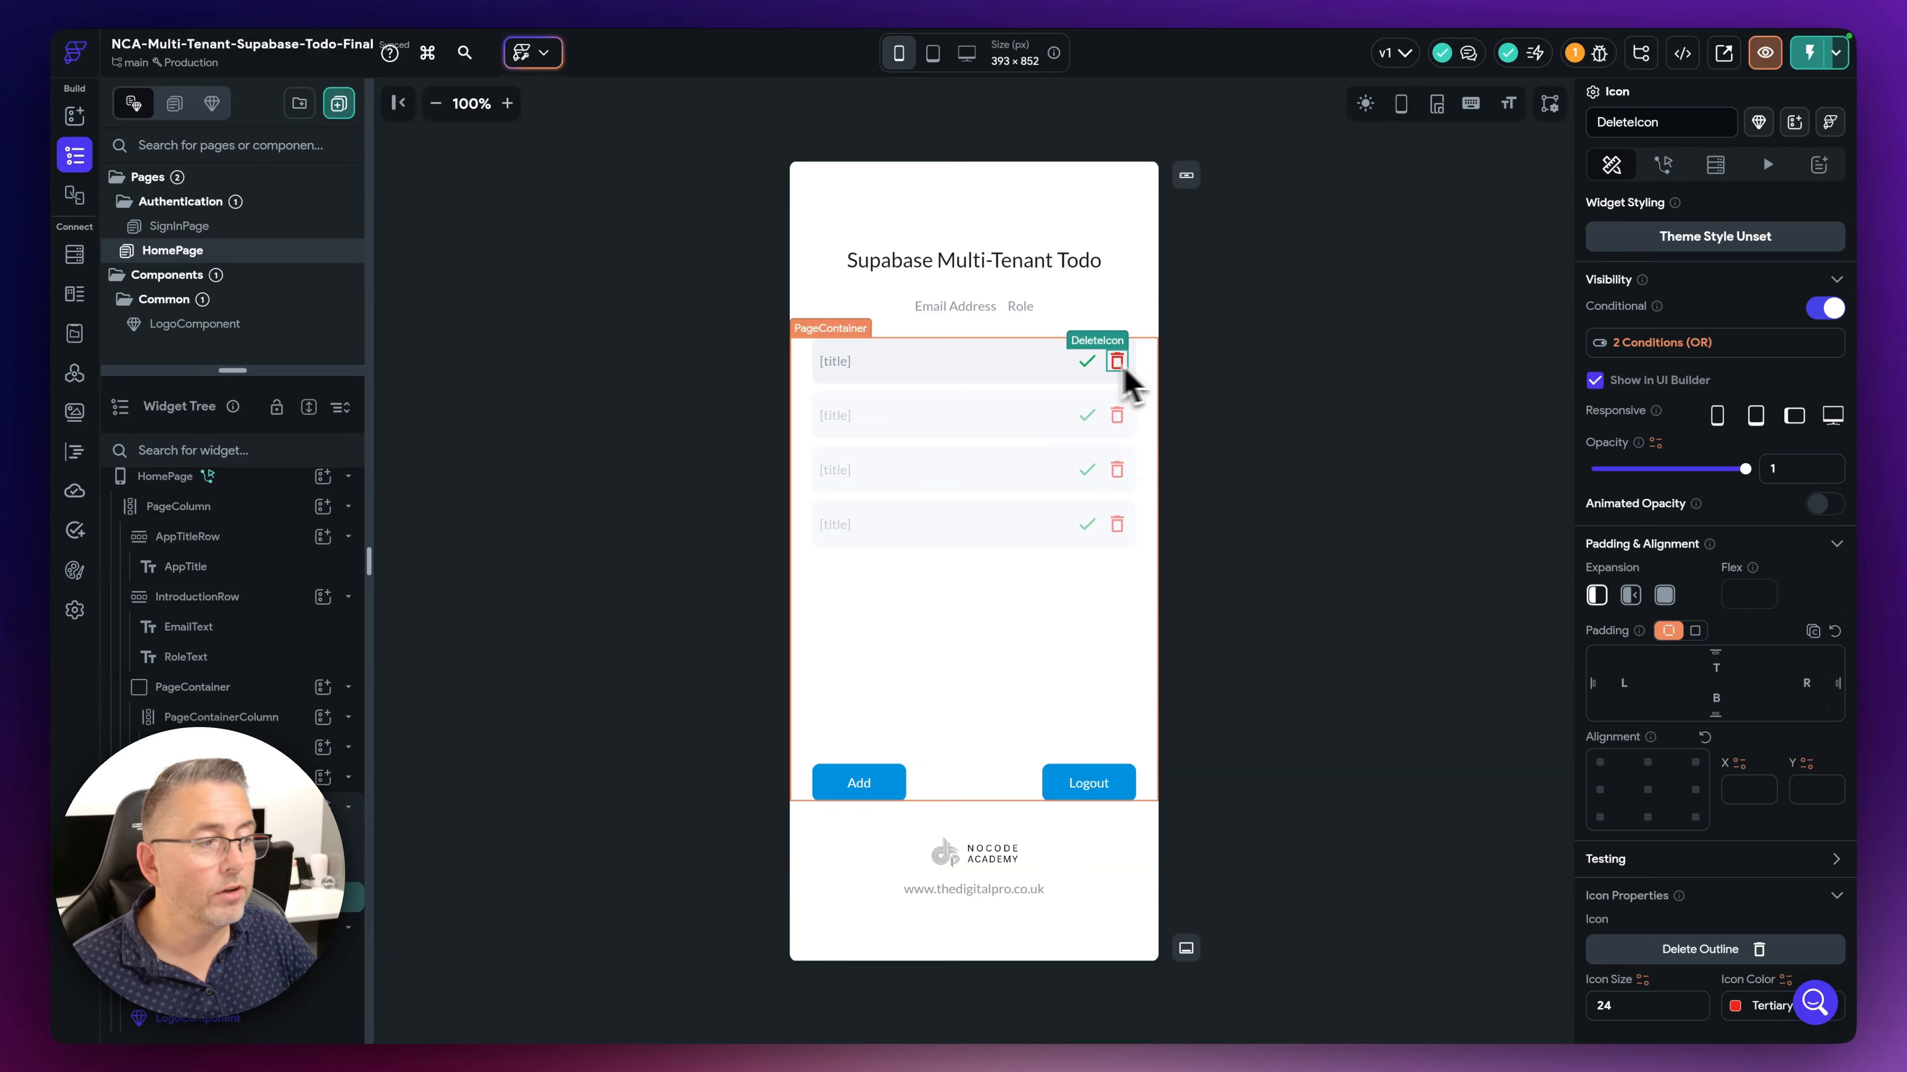
click(1664, 164)
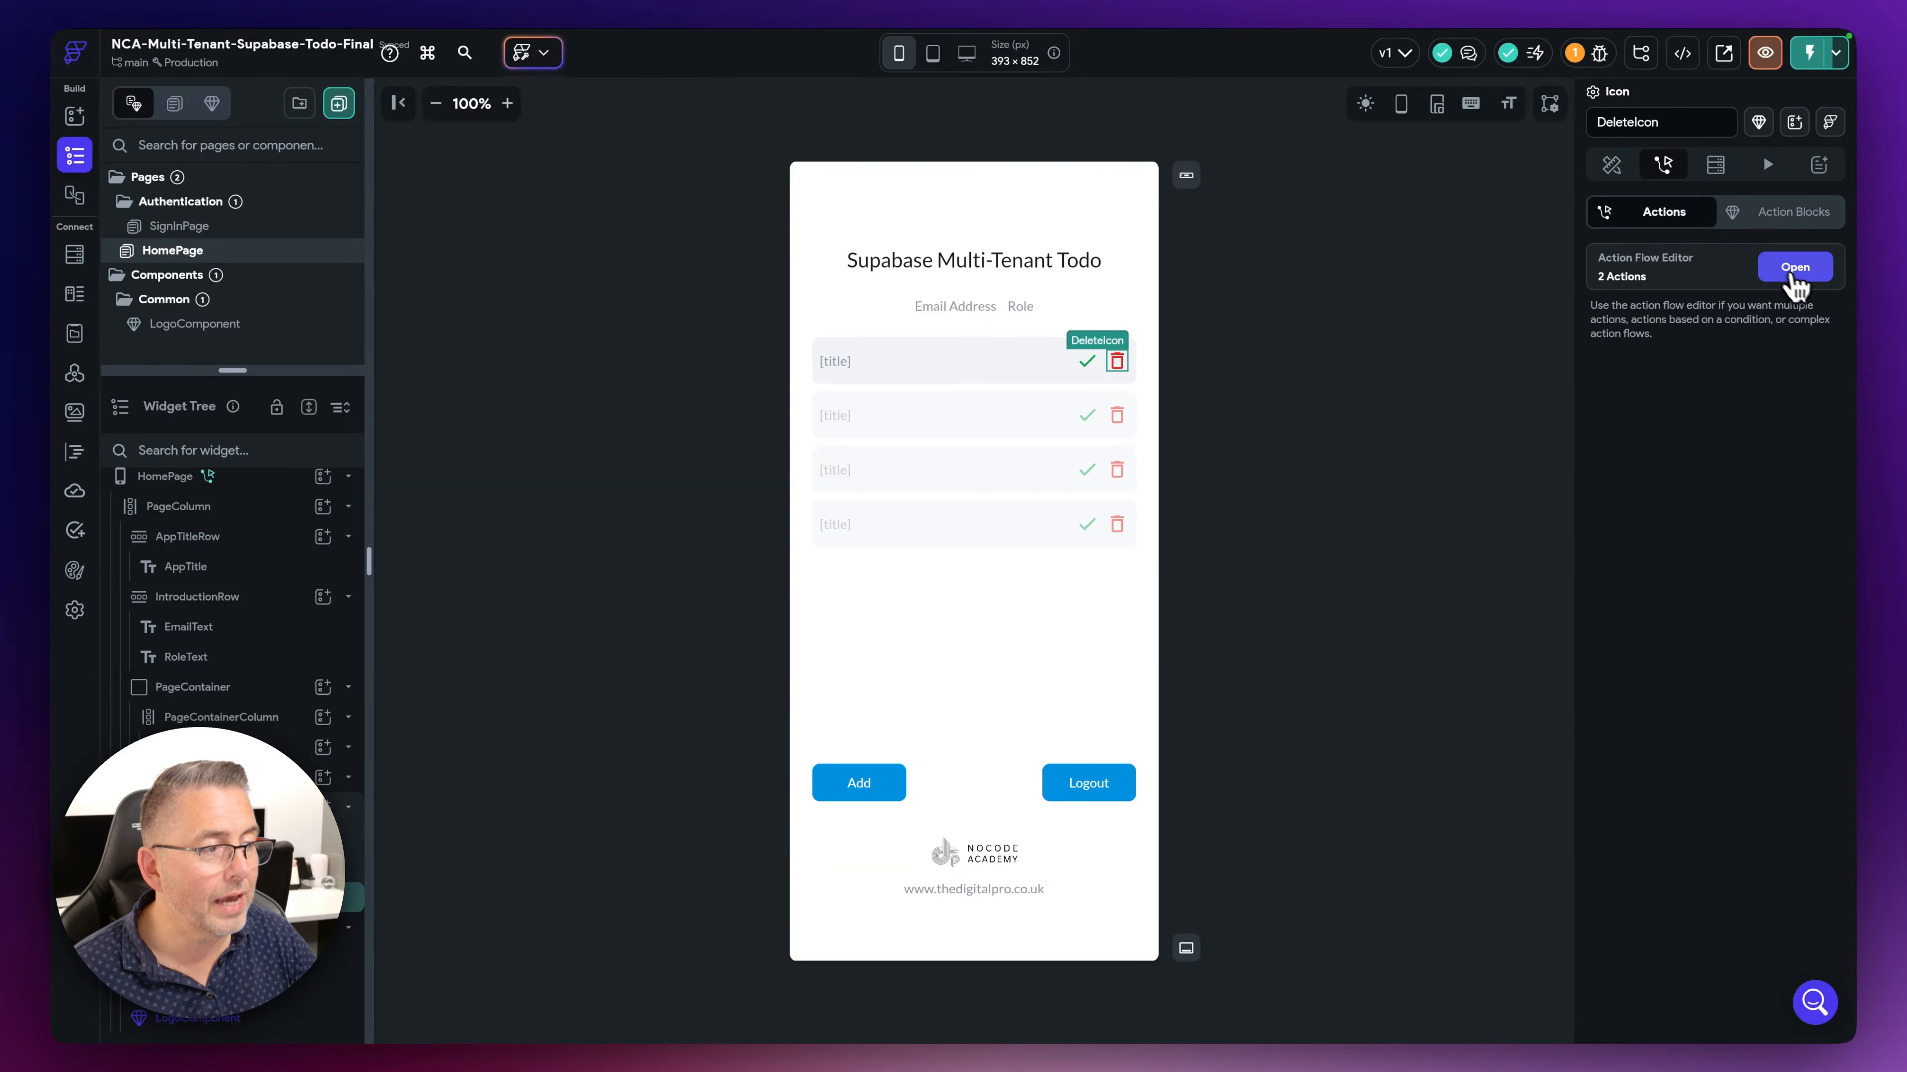
click(1805, 282)
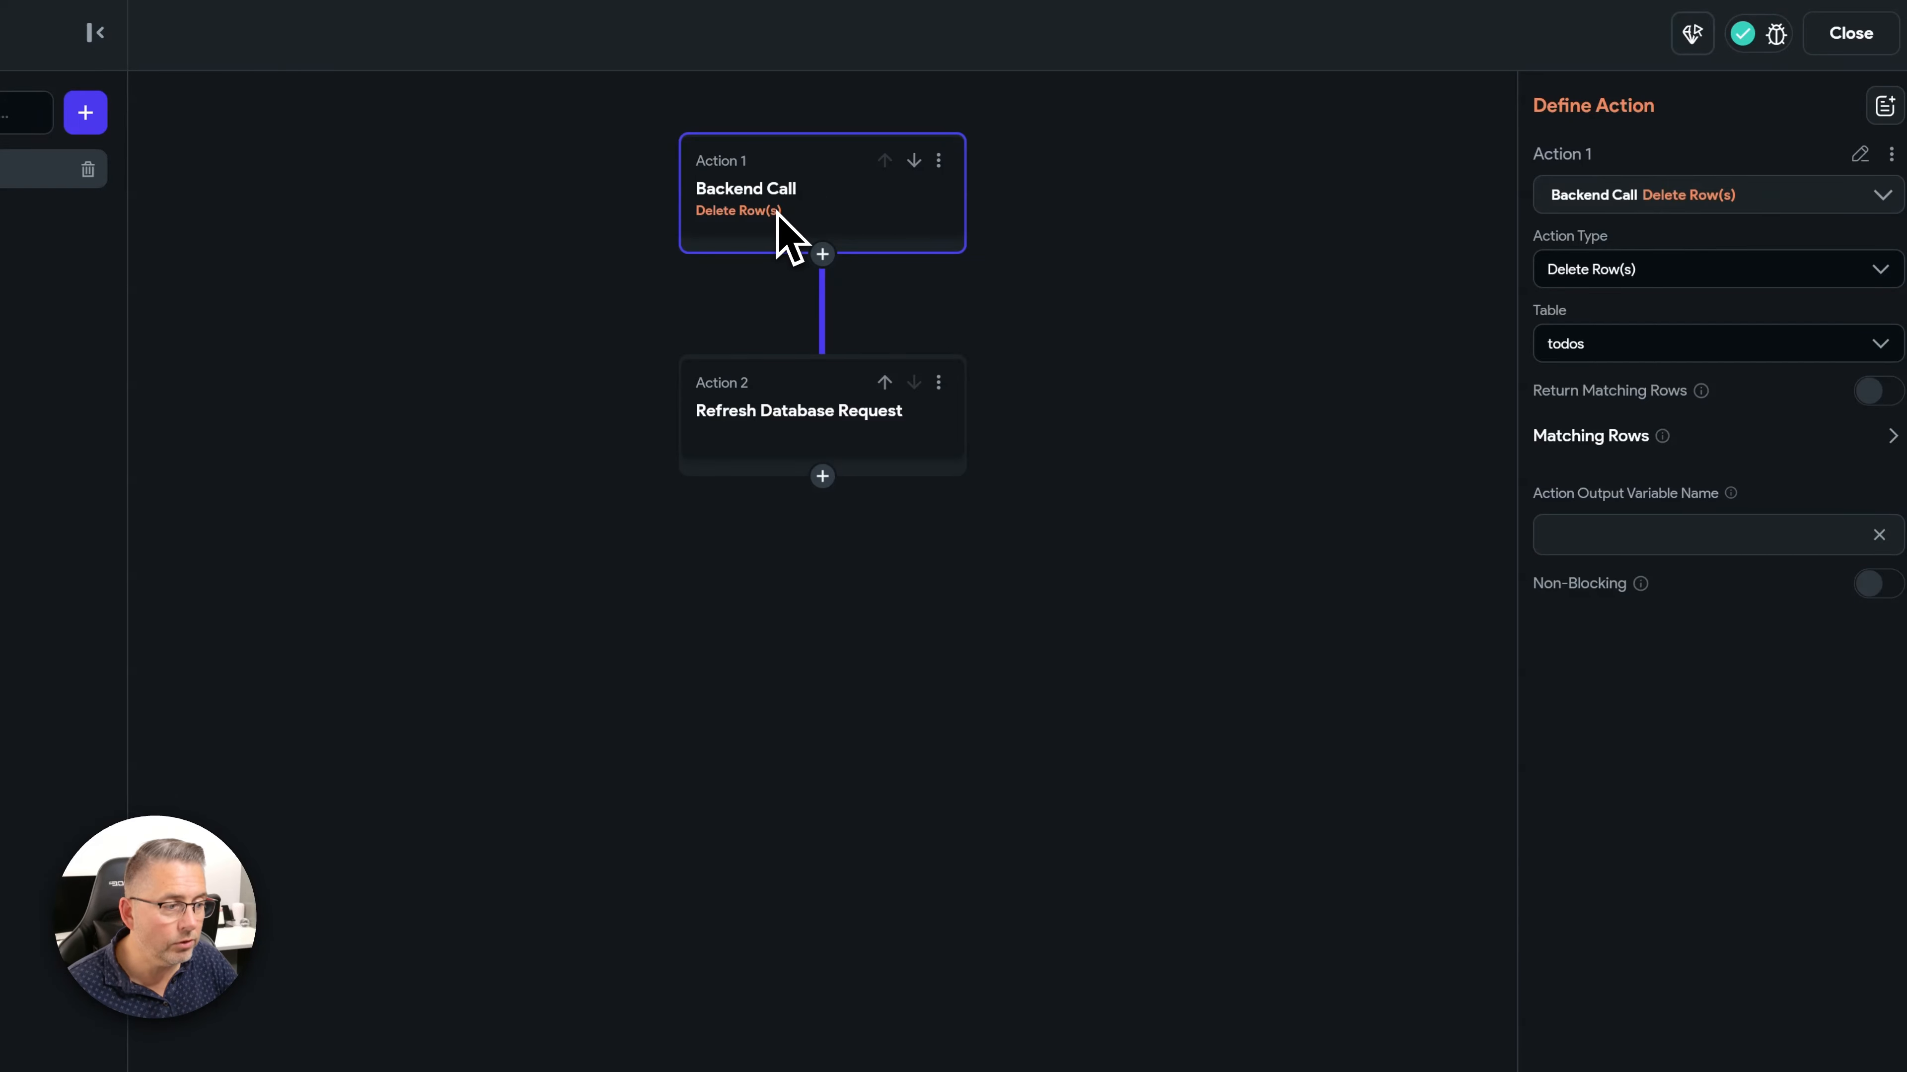
click(1873, 443)
click(1629, 499)
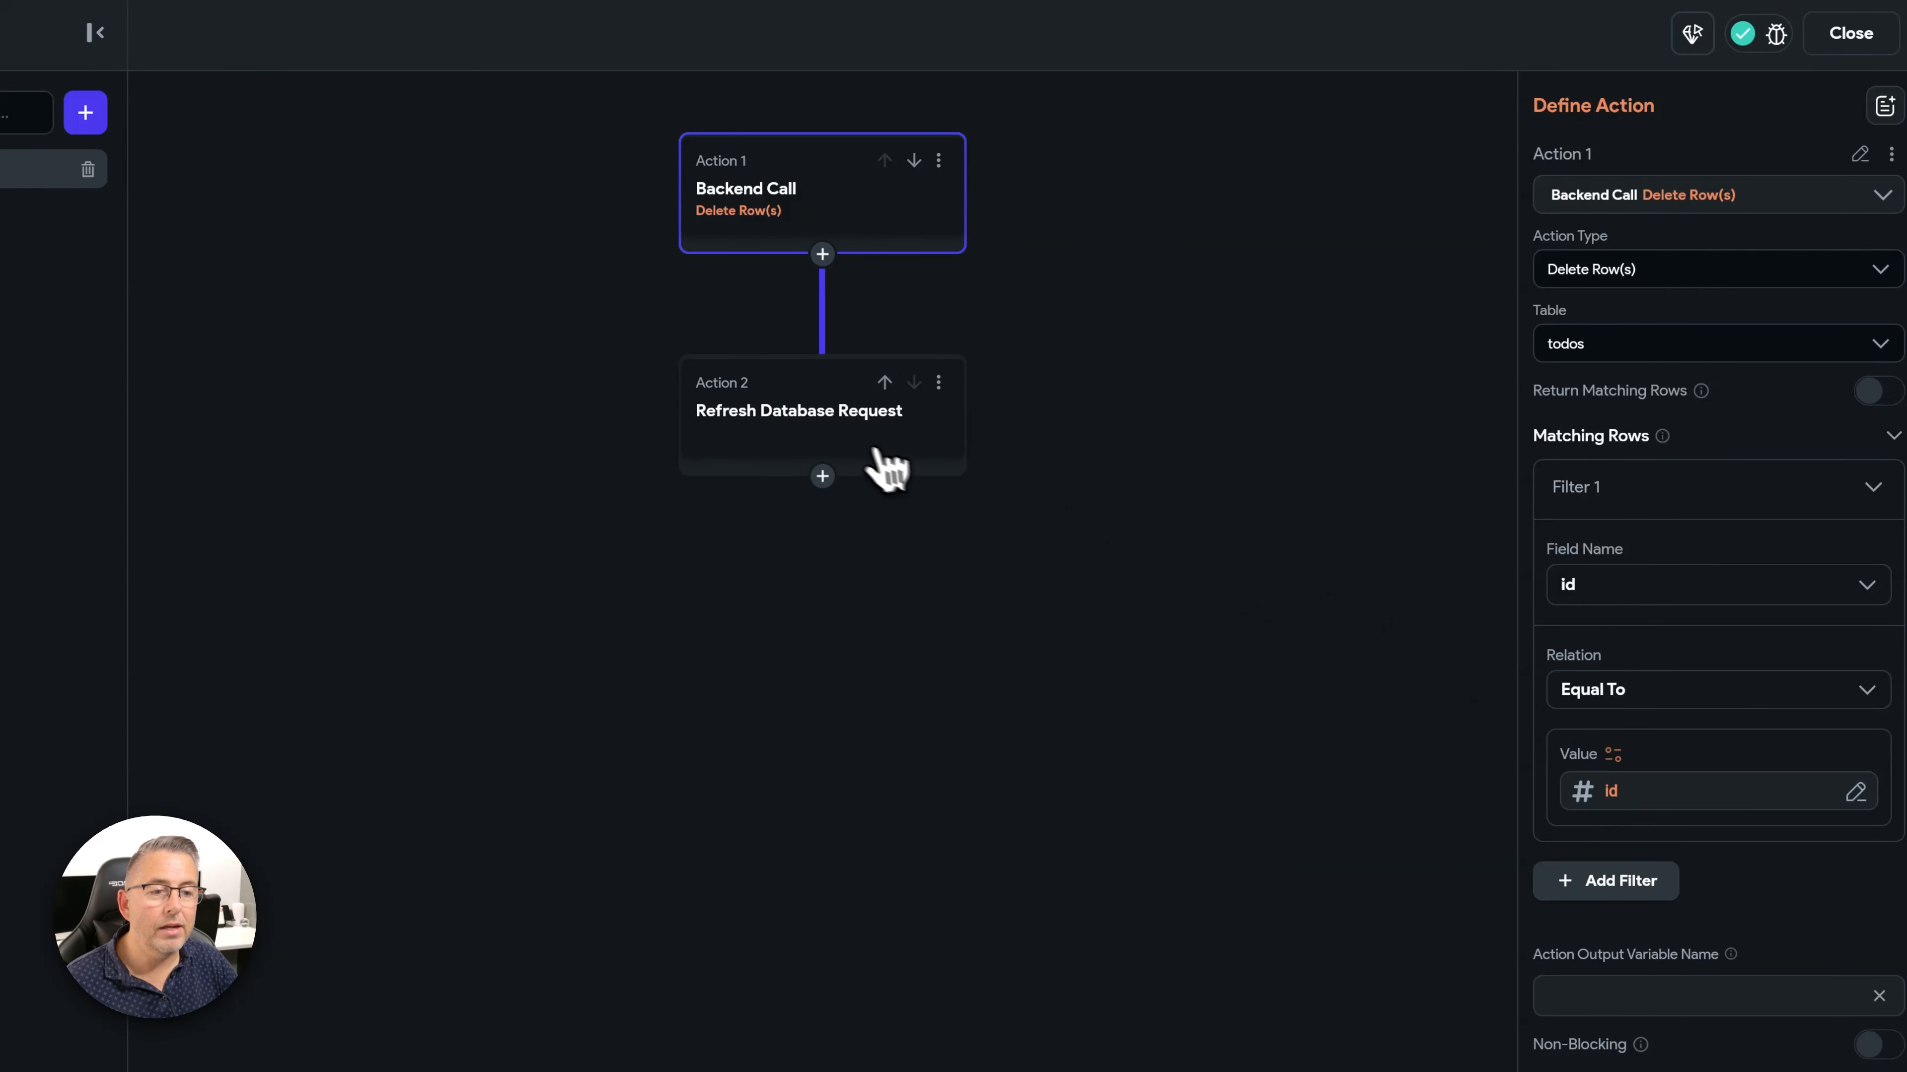
click(833, 440)
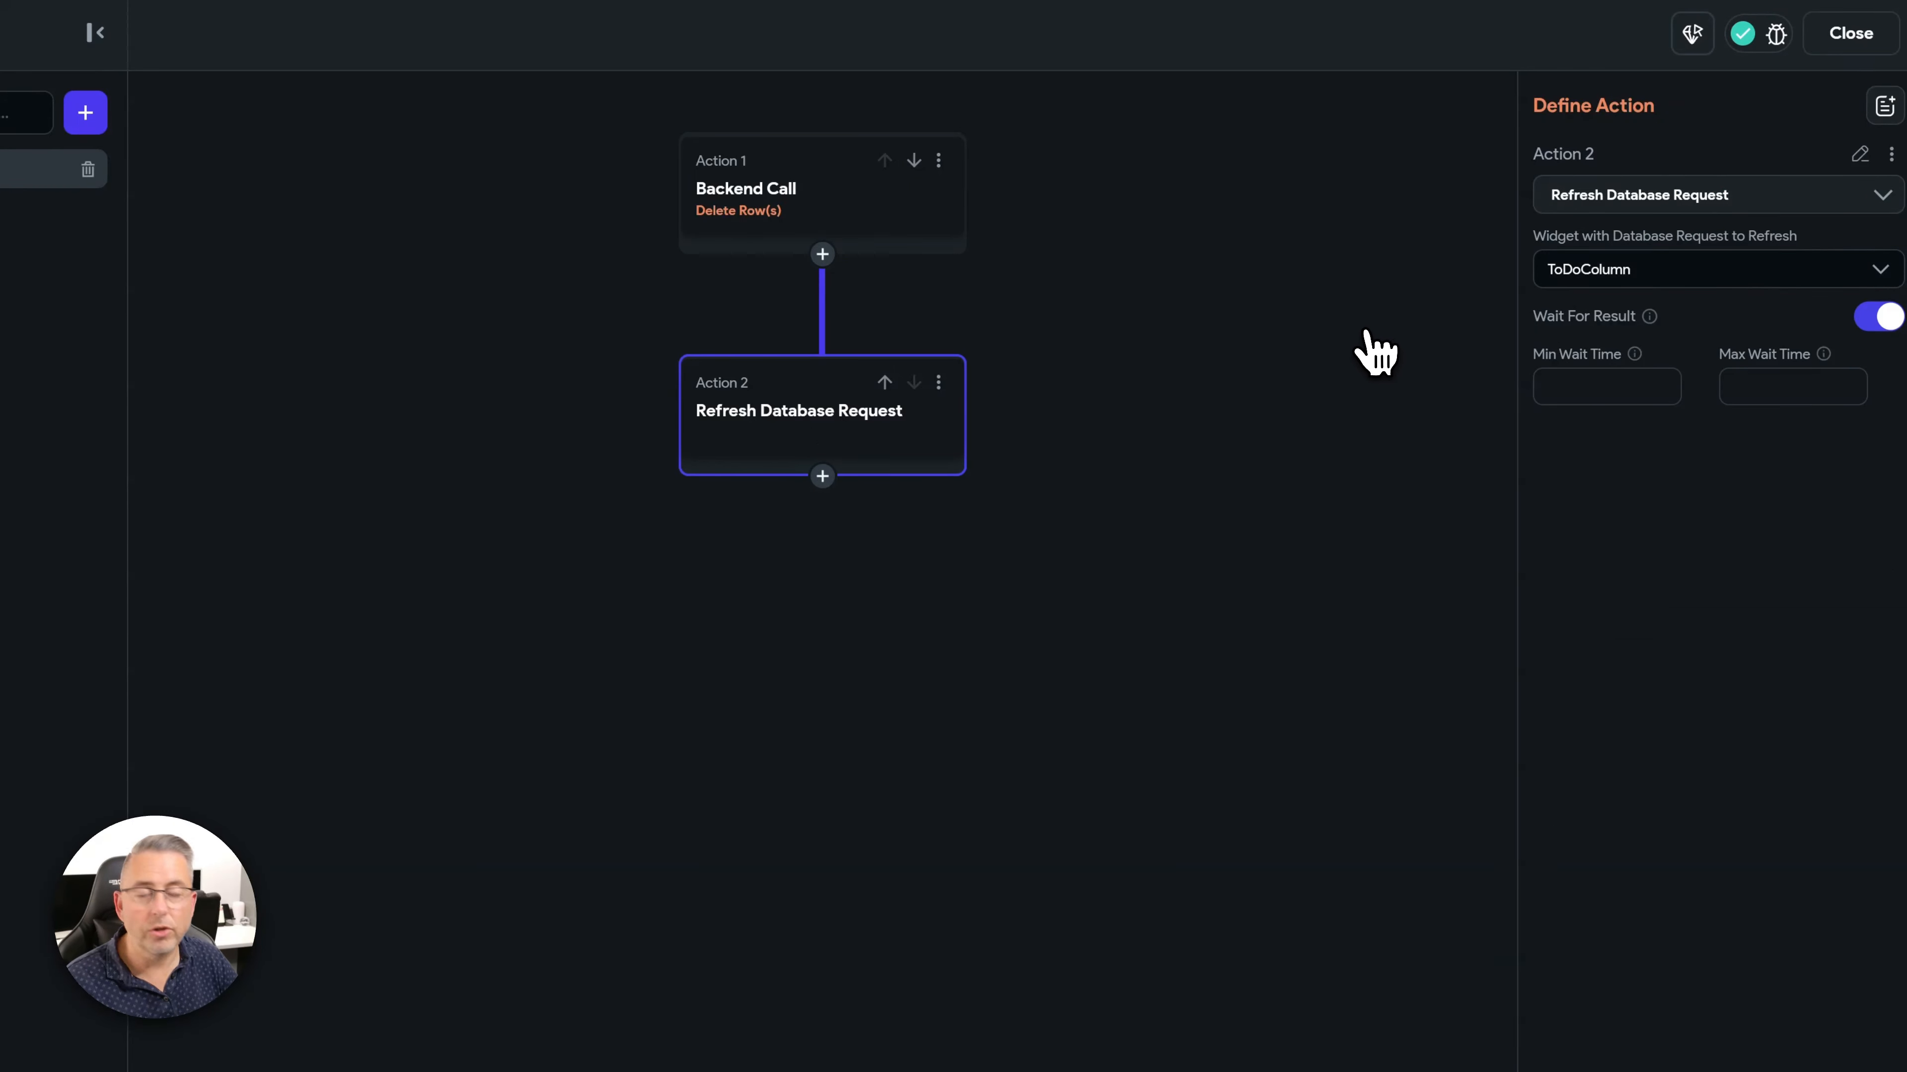
click(1850, 32)
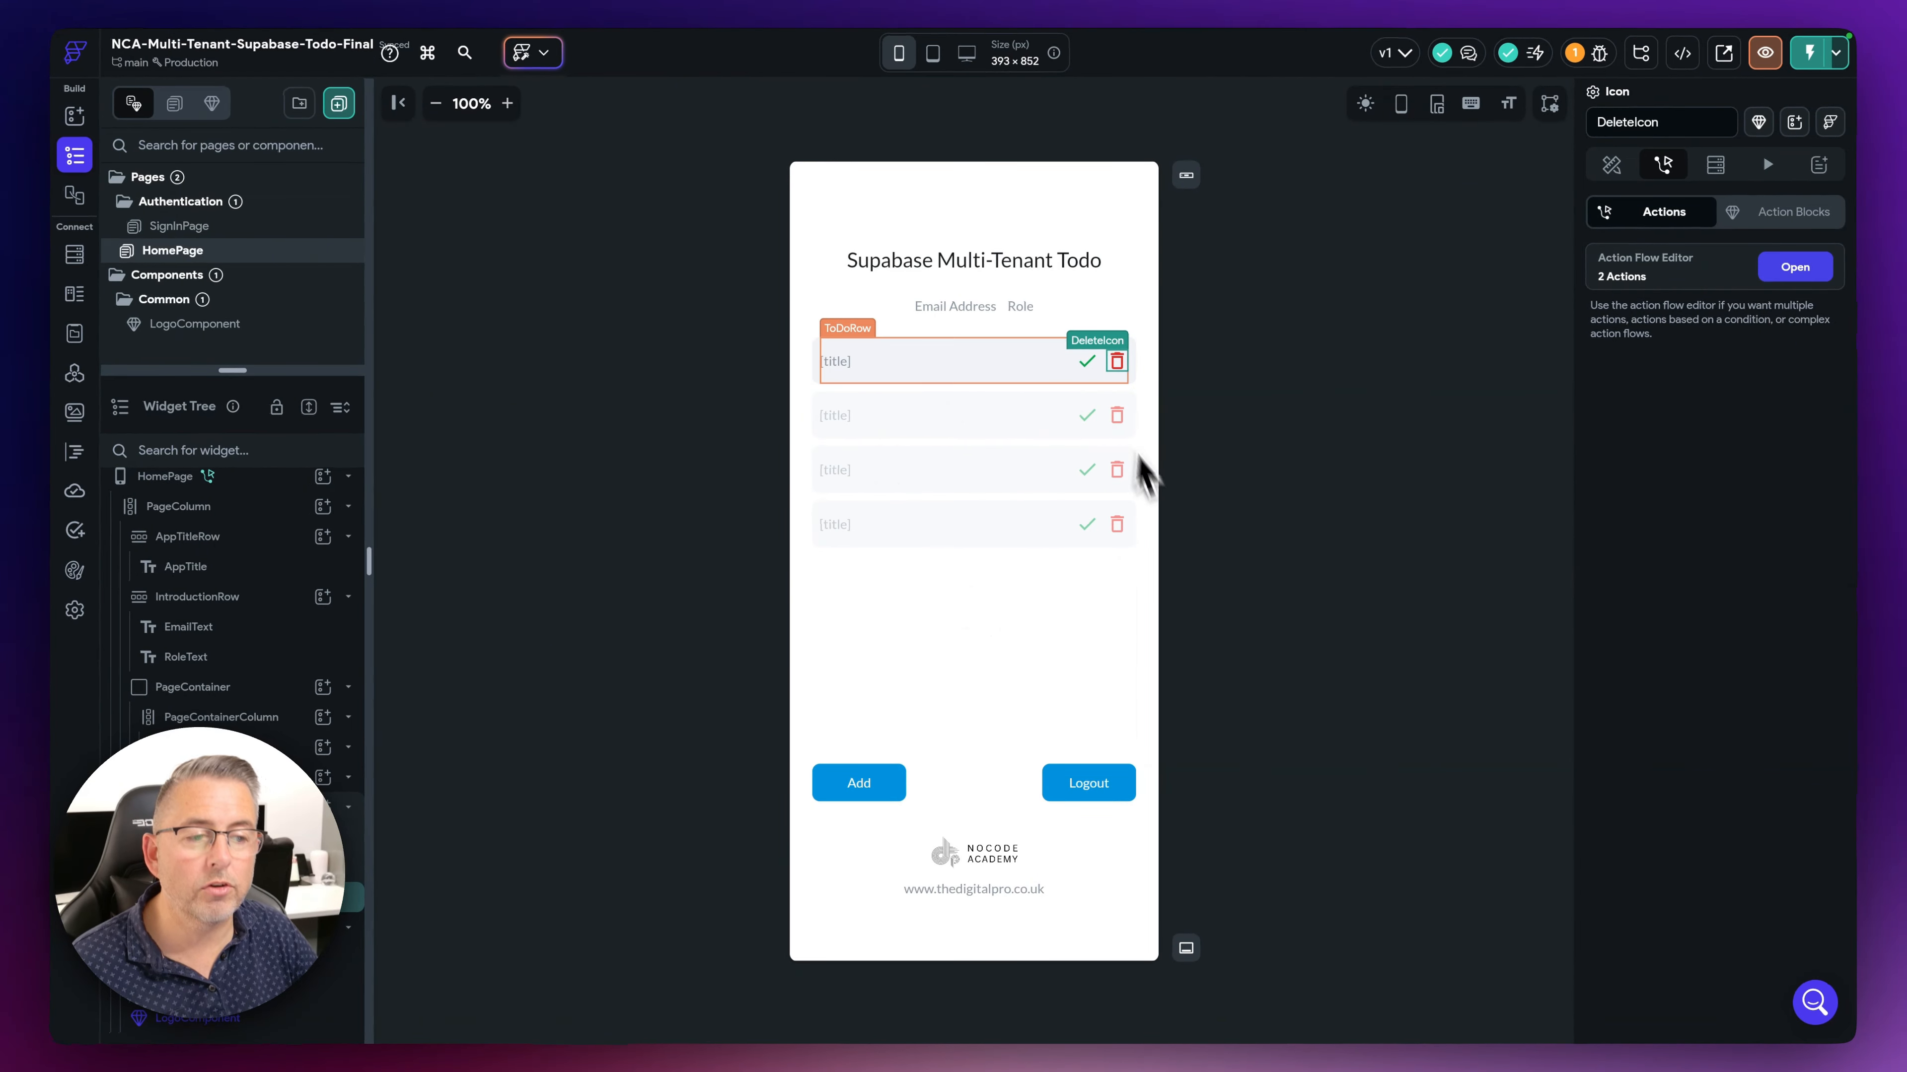
- Check that the first row's title text is bound to the todos row's title field
click(849, 365)
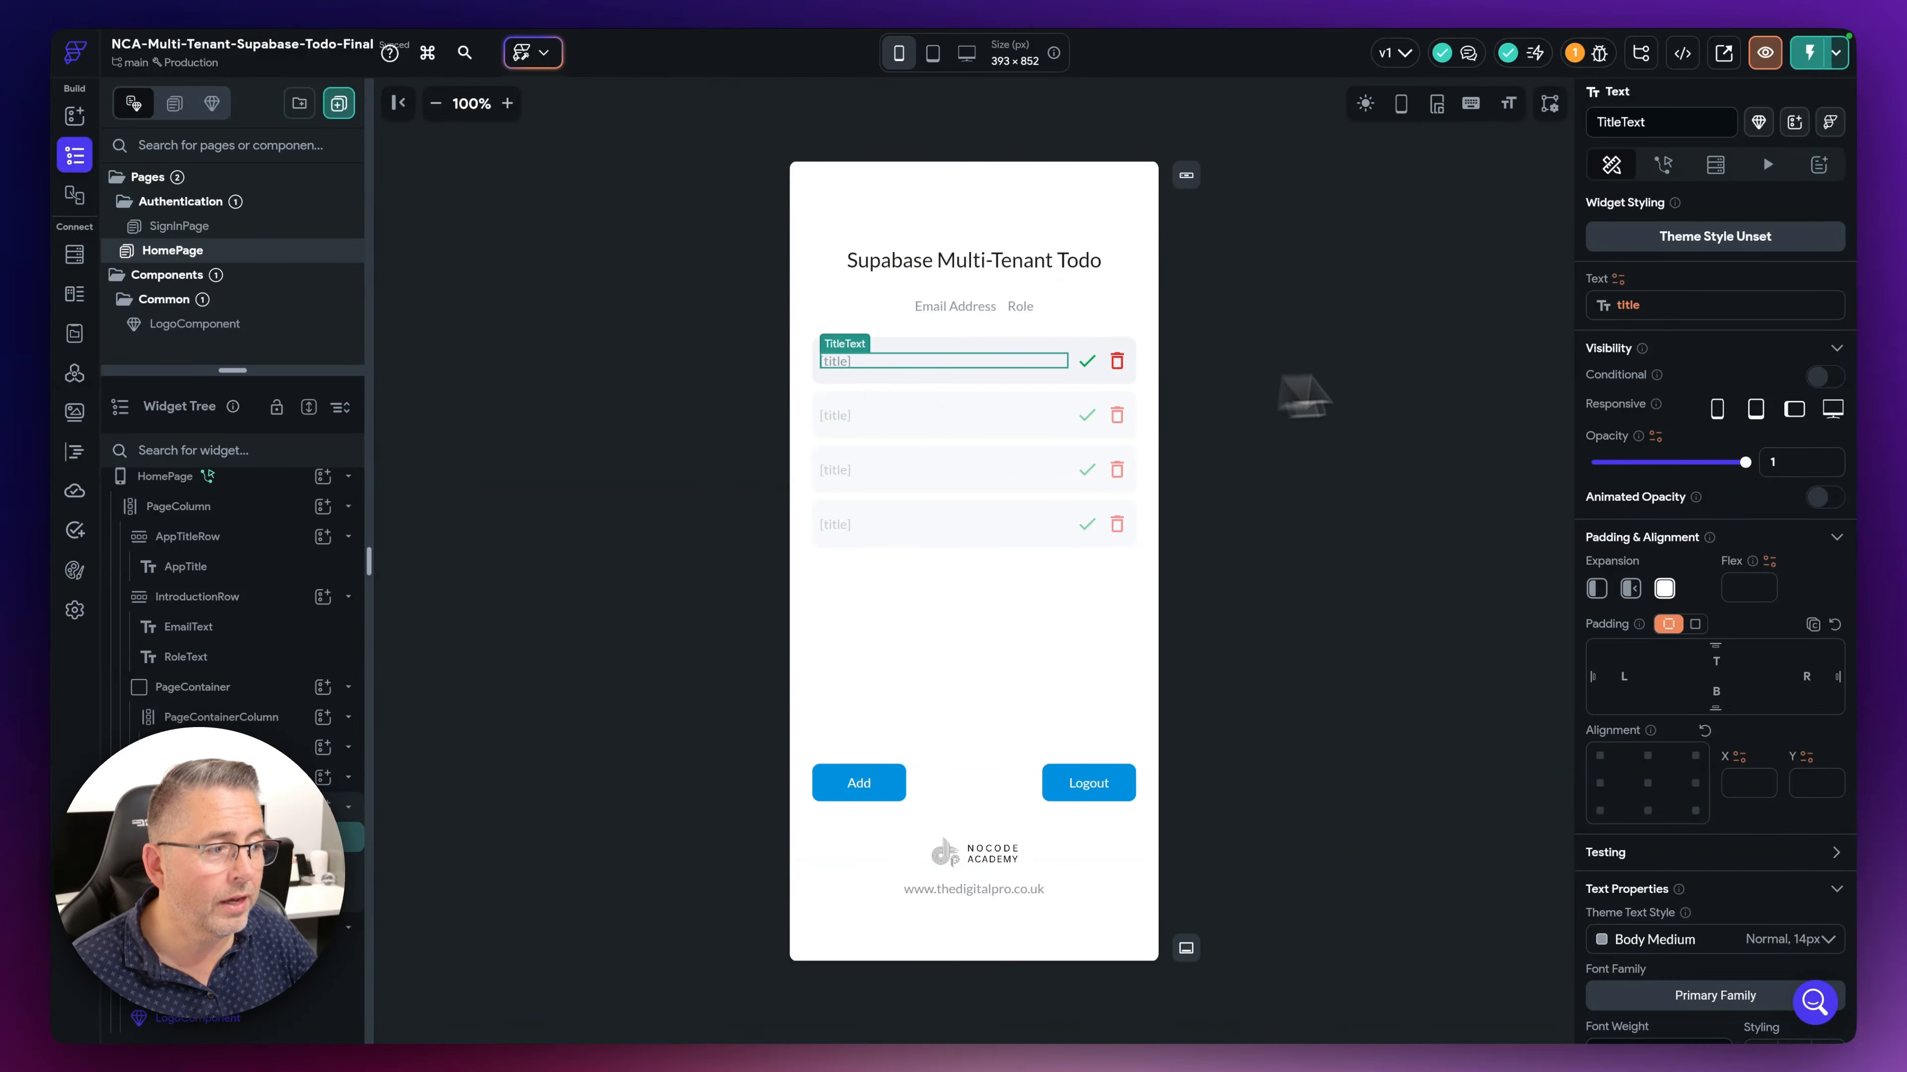
click(1628, 305)
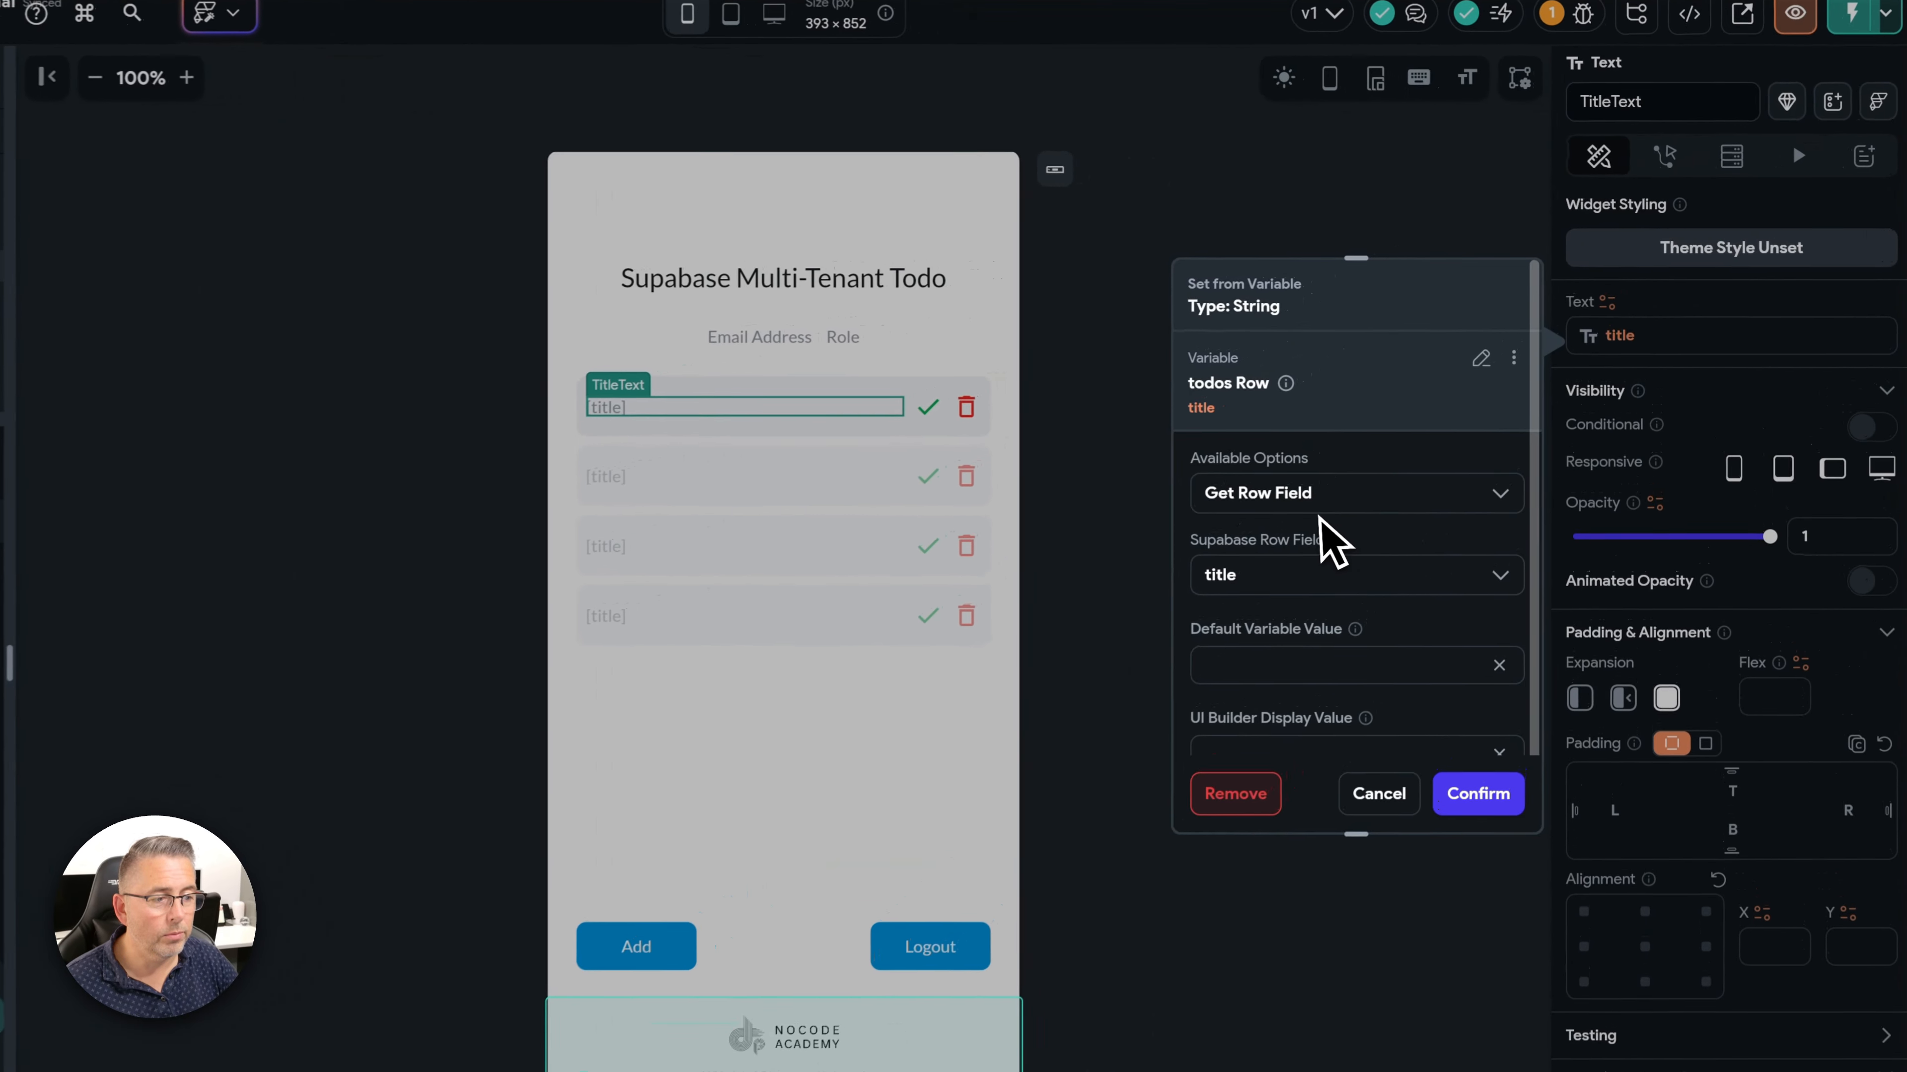
click(1374, 530)
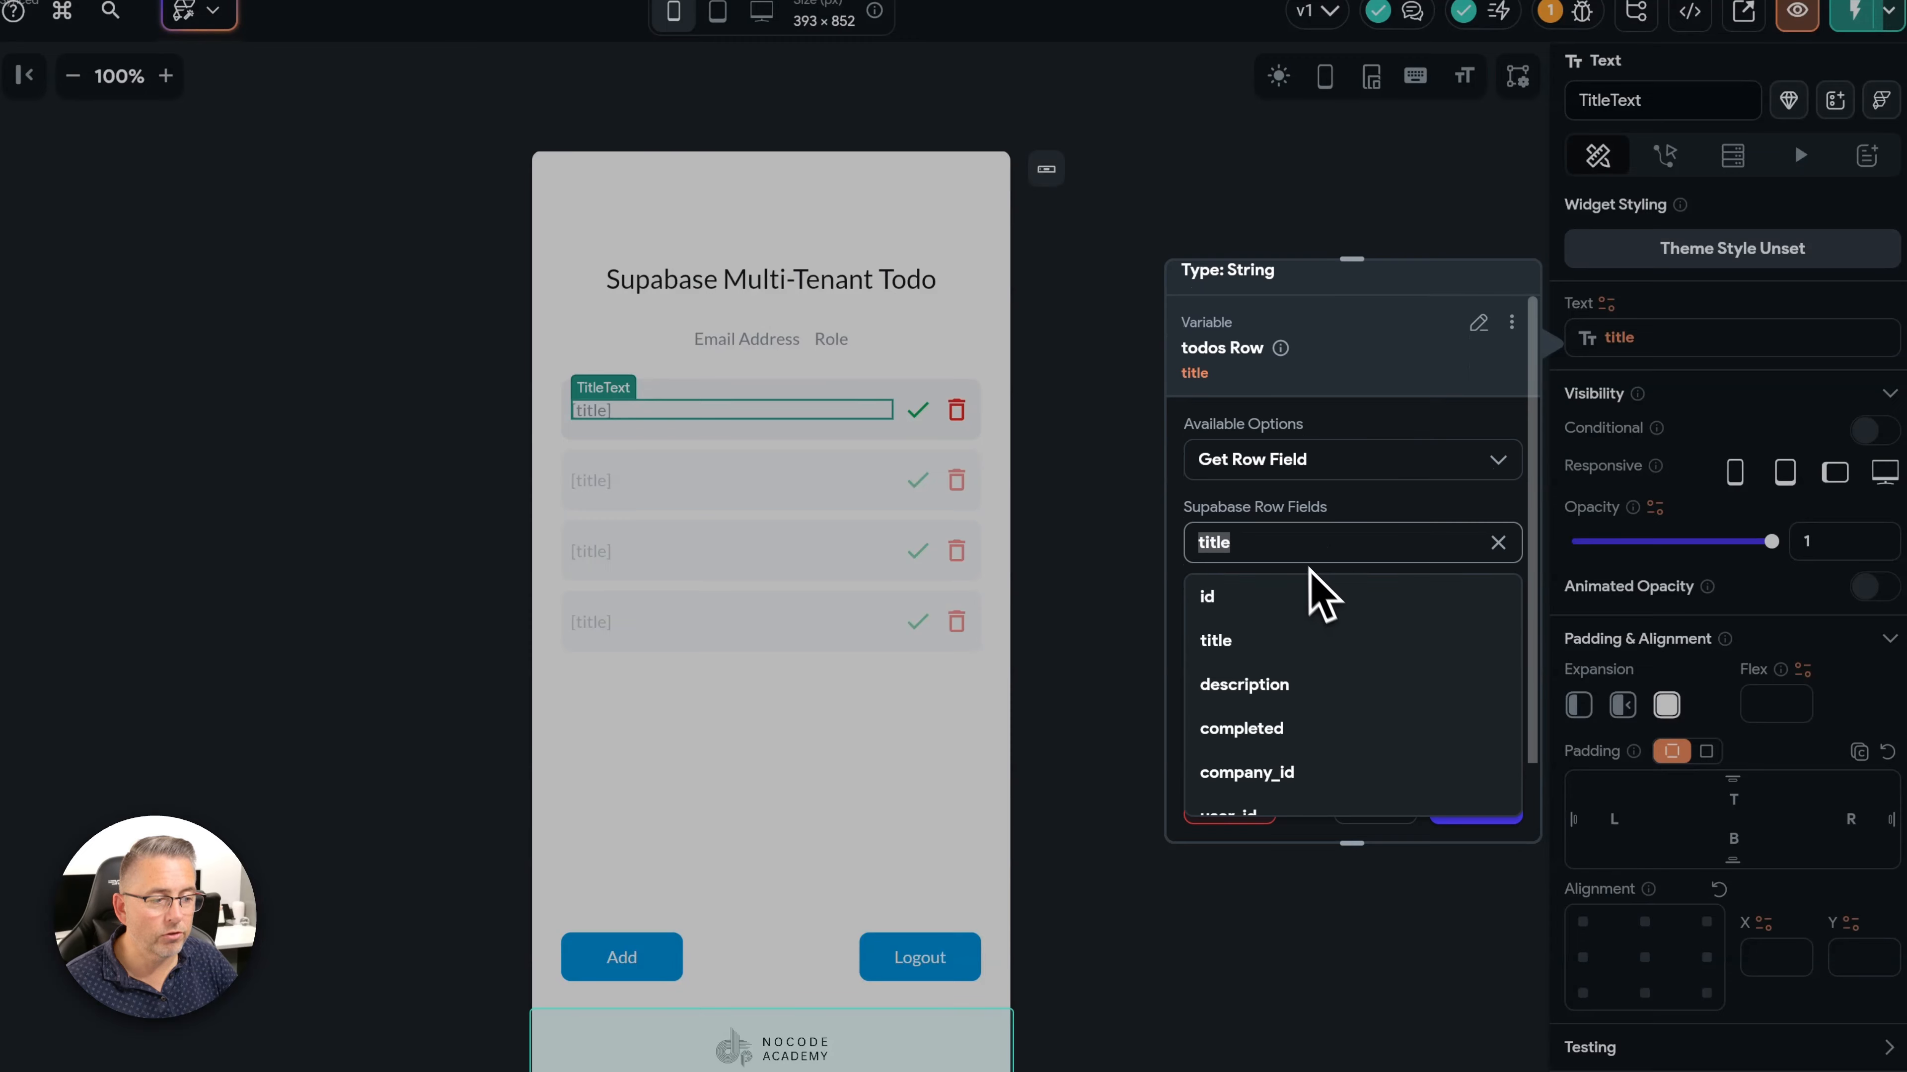
click(1293, 529)
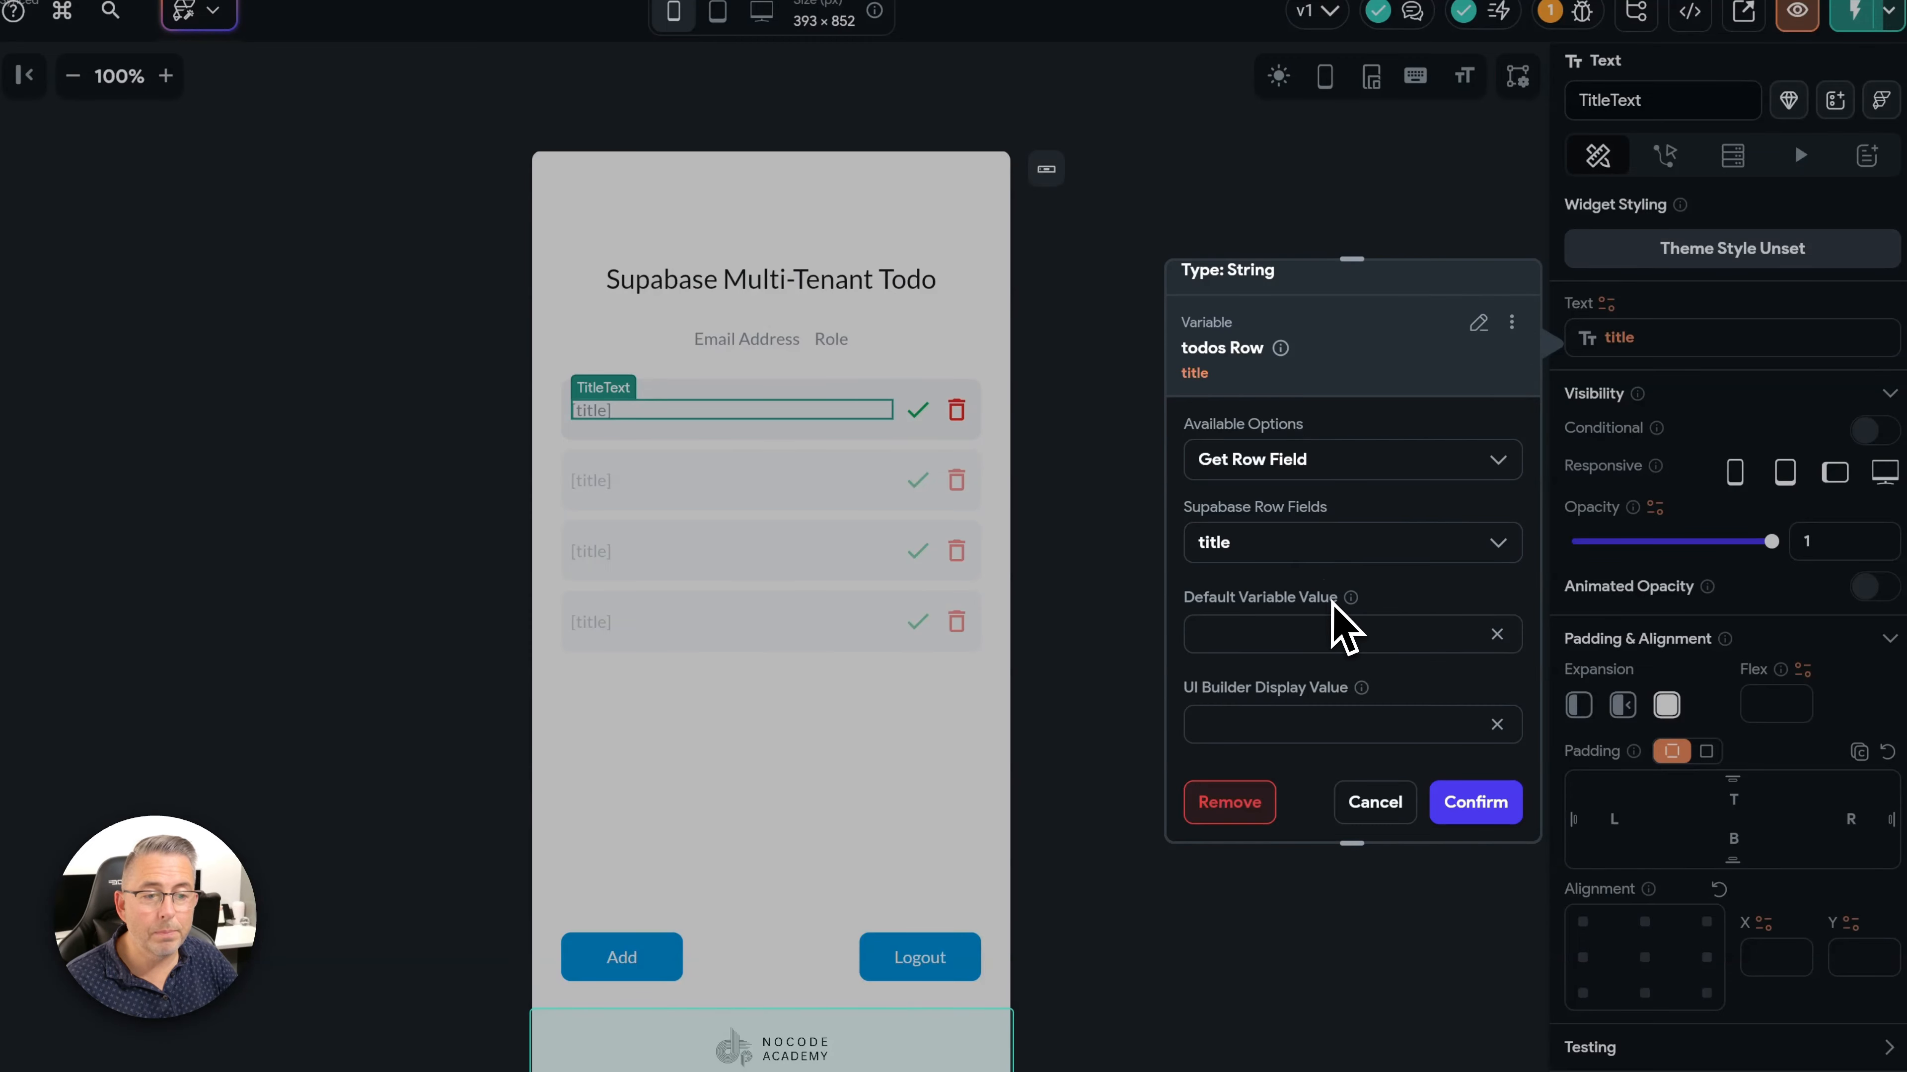
click(1385, 811)
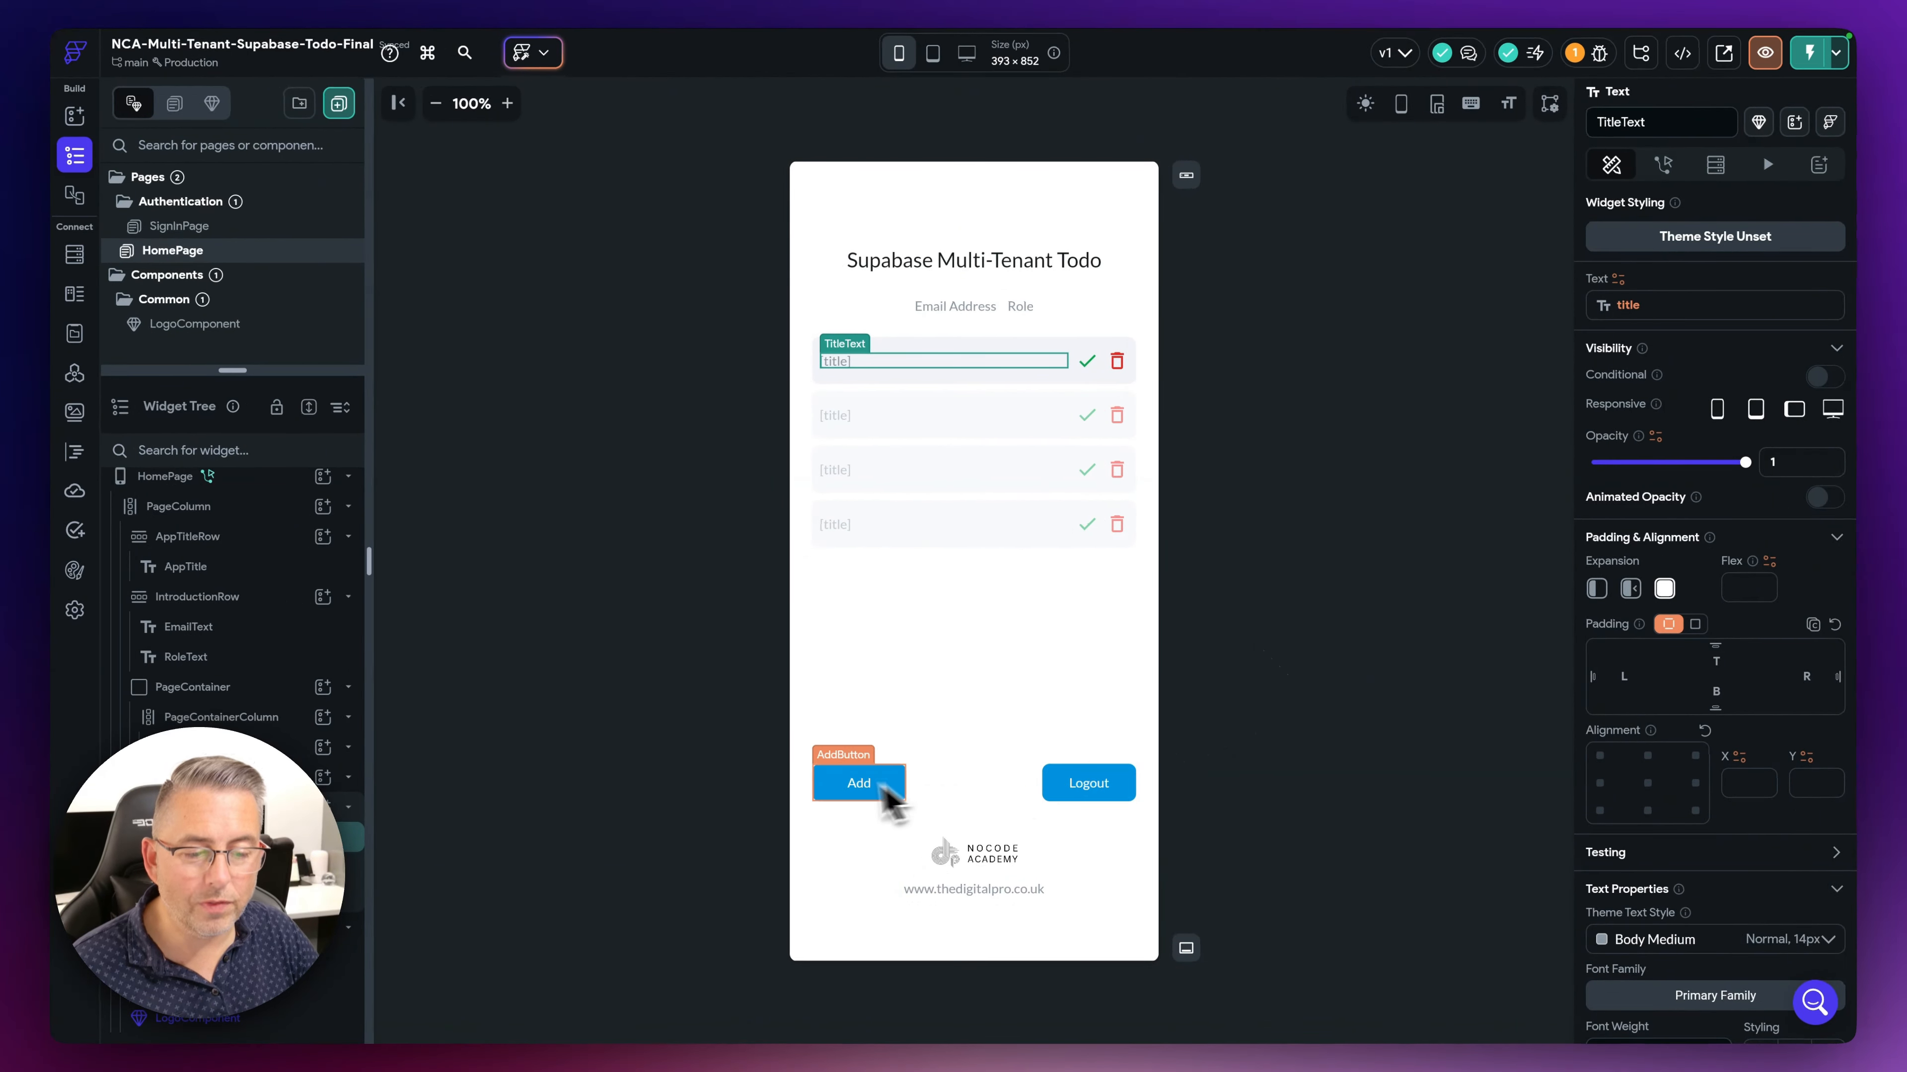
- Open the Add button's action flow from its Actions panel
click(809, 800)
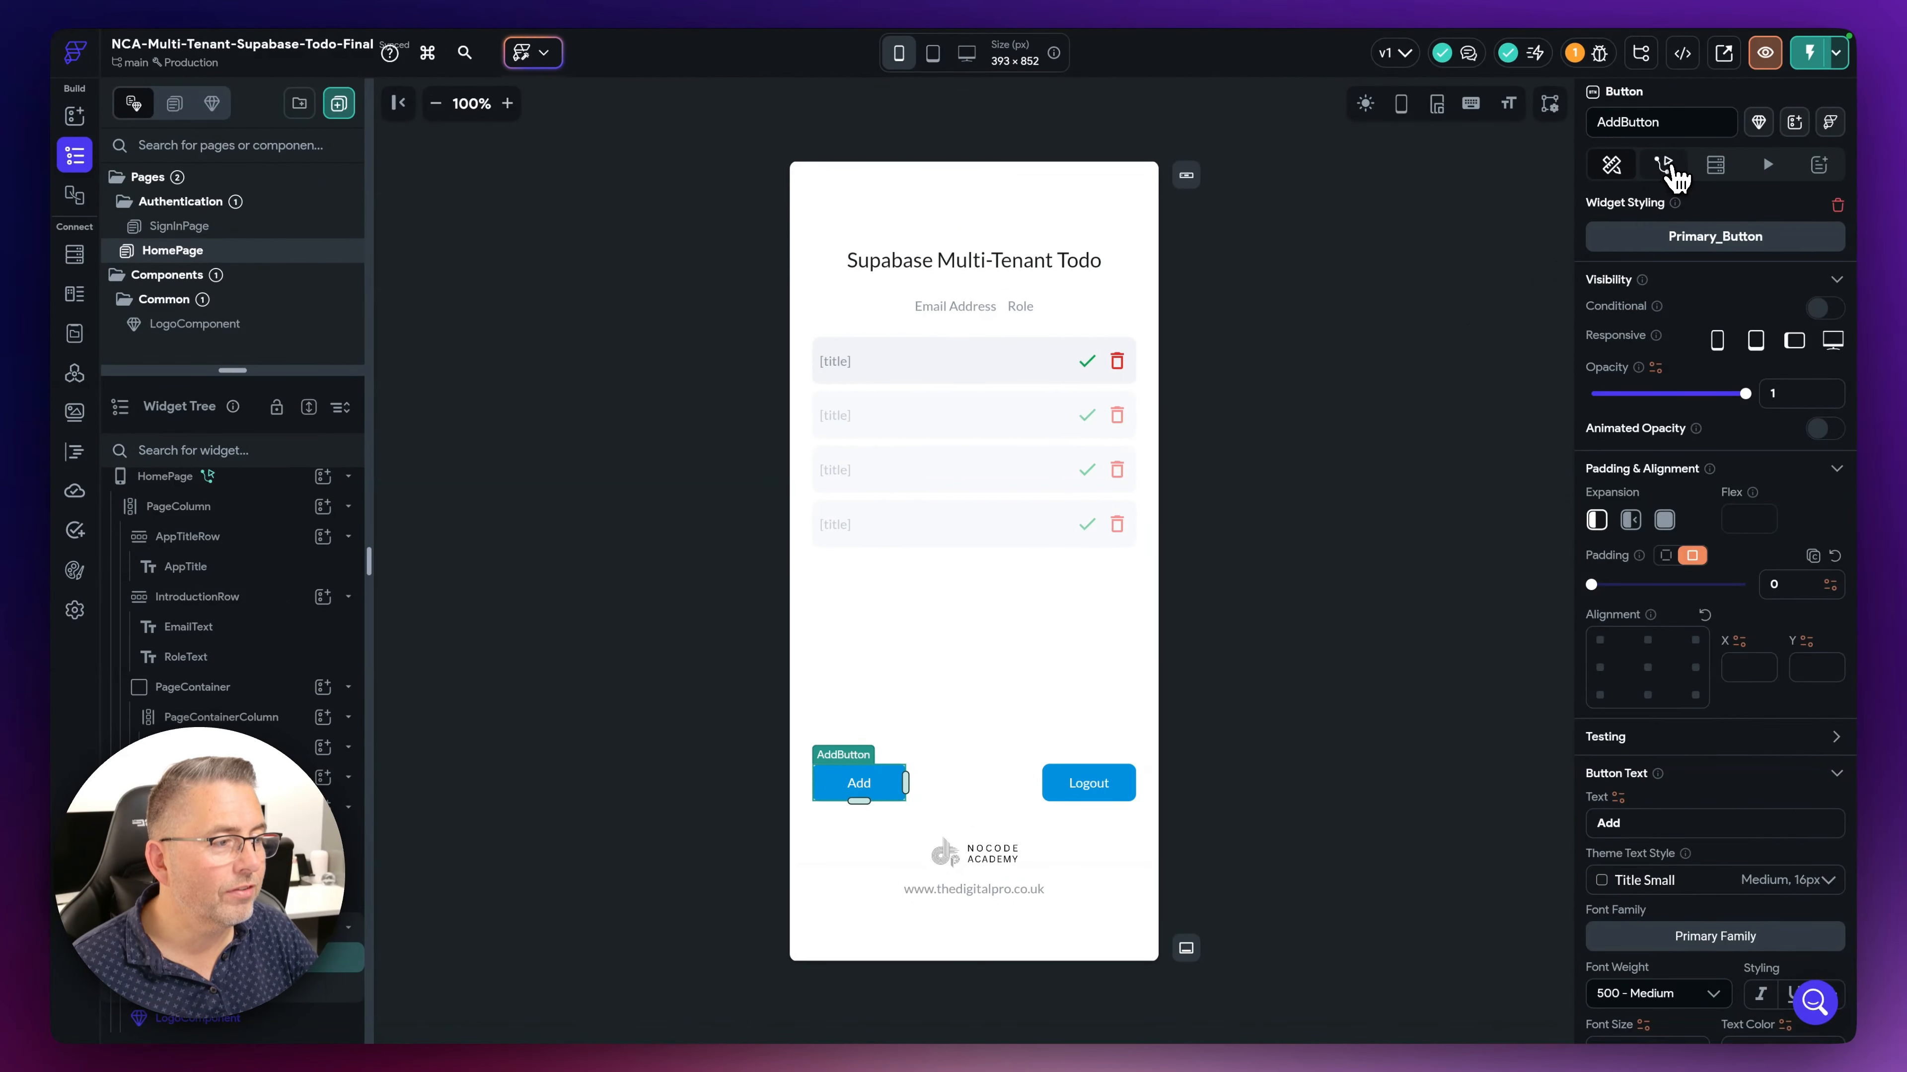
click(1665, 168)
click(1794, 266)
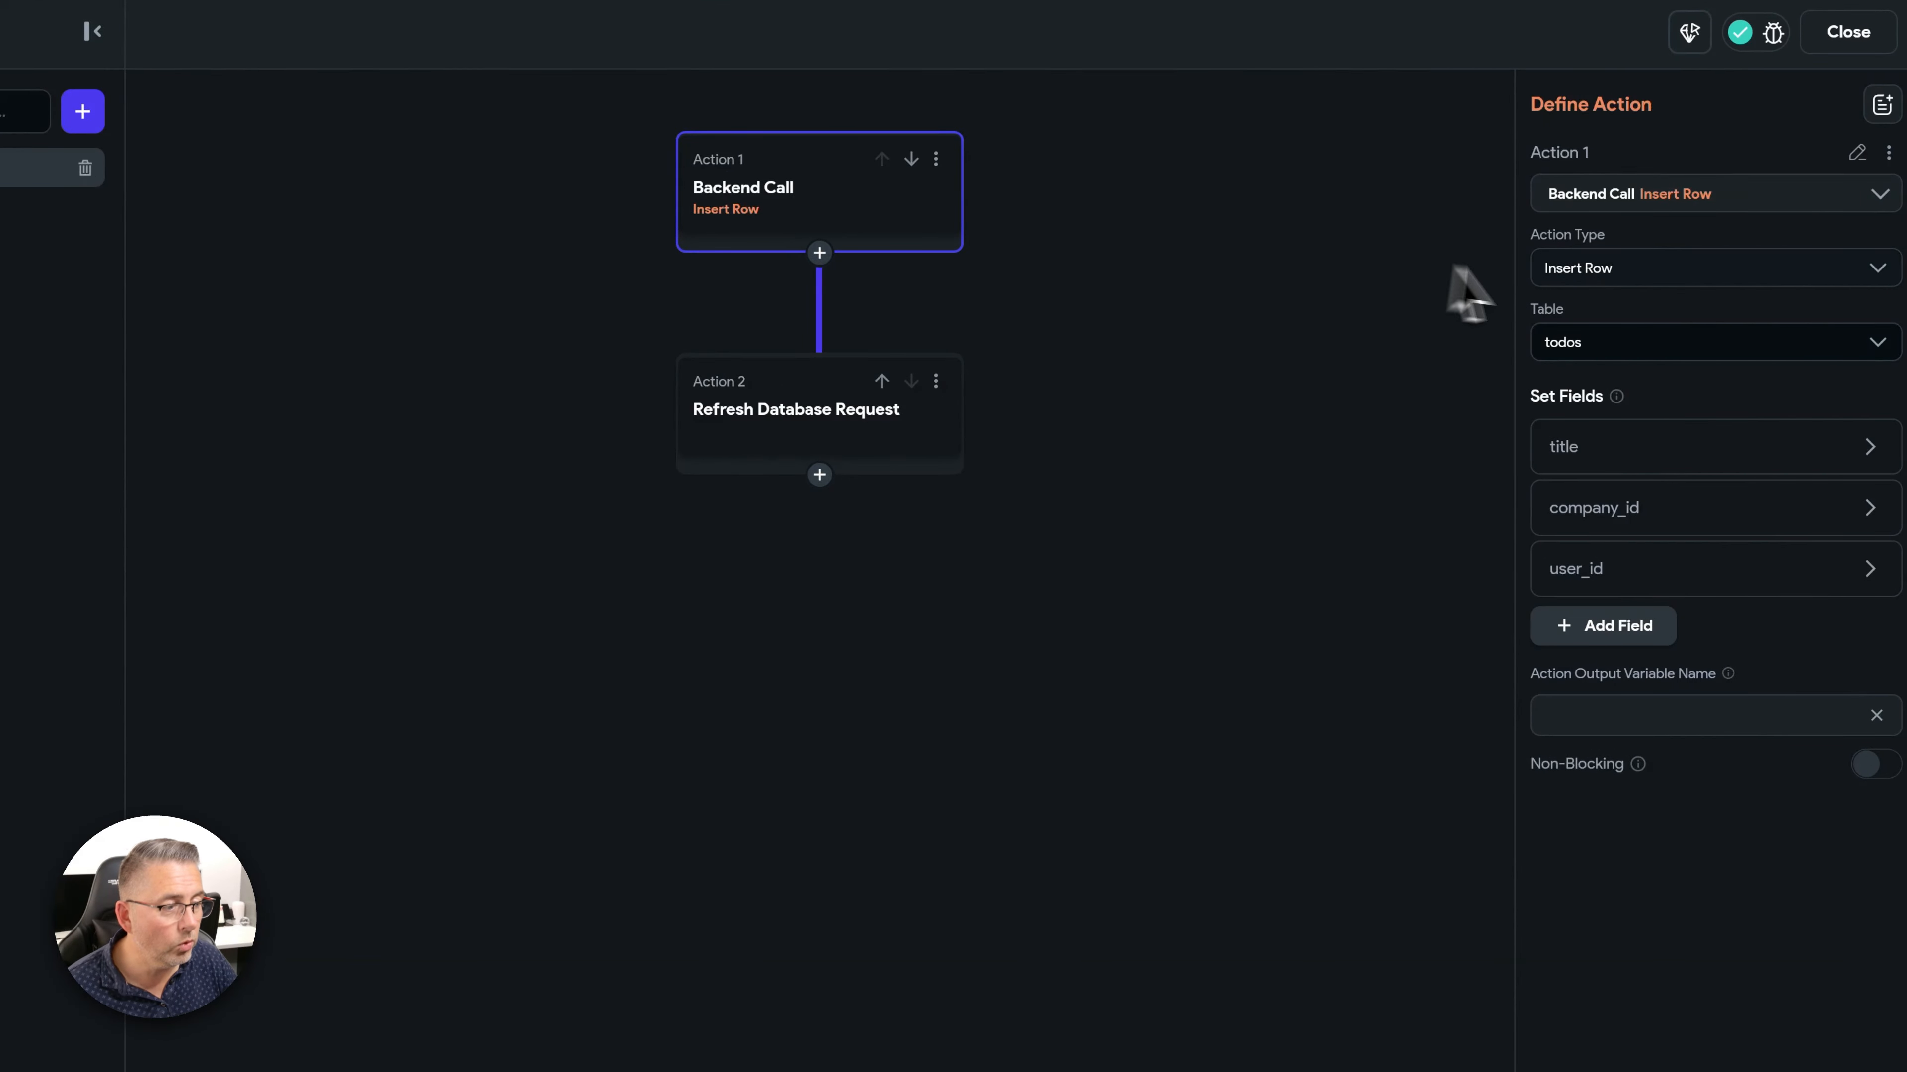
click(1603, 458)
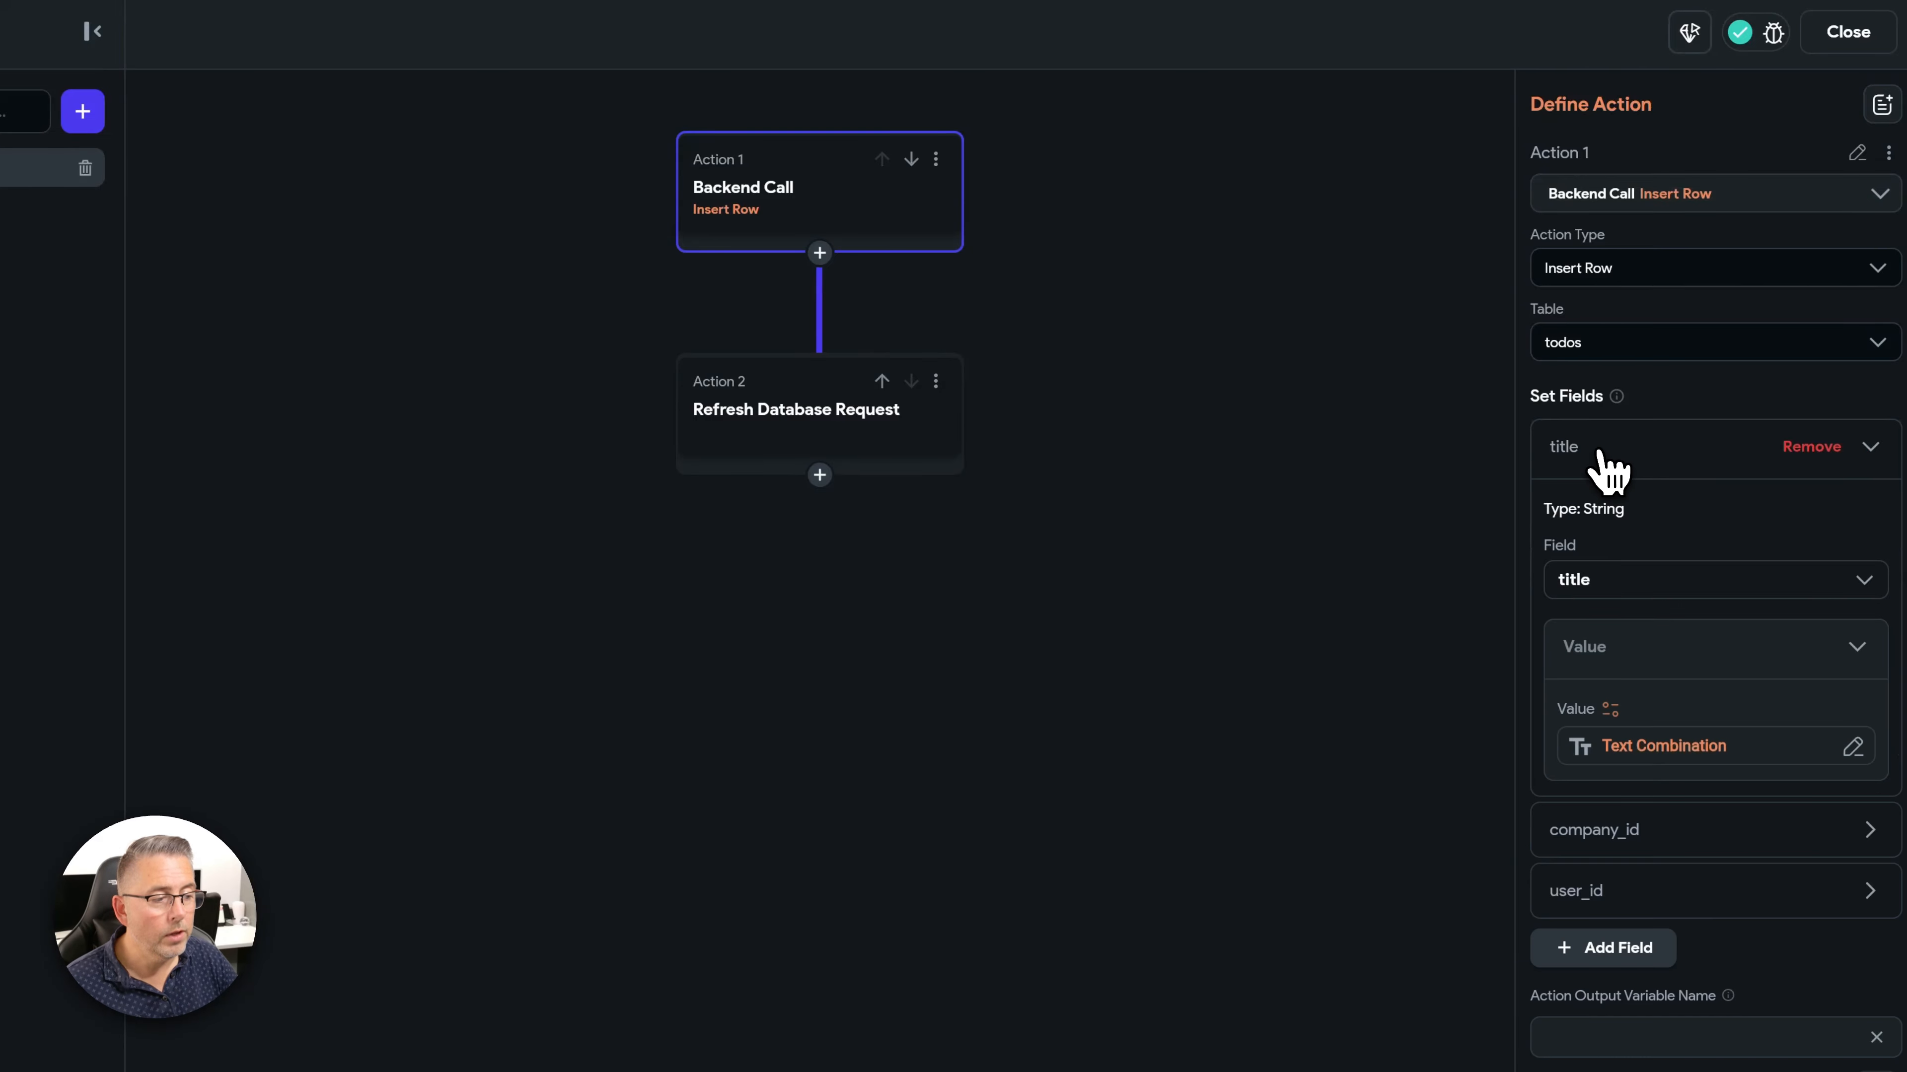
click(1648, 746)
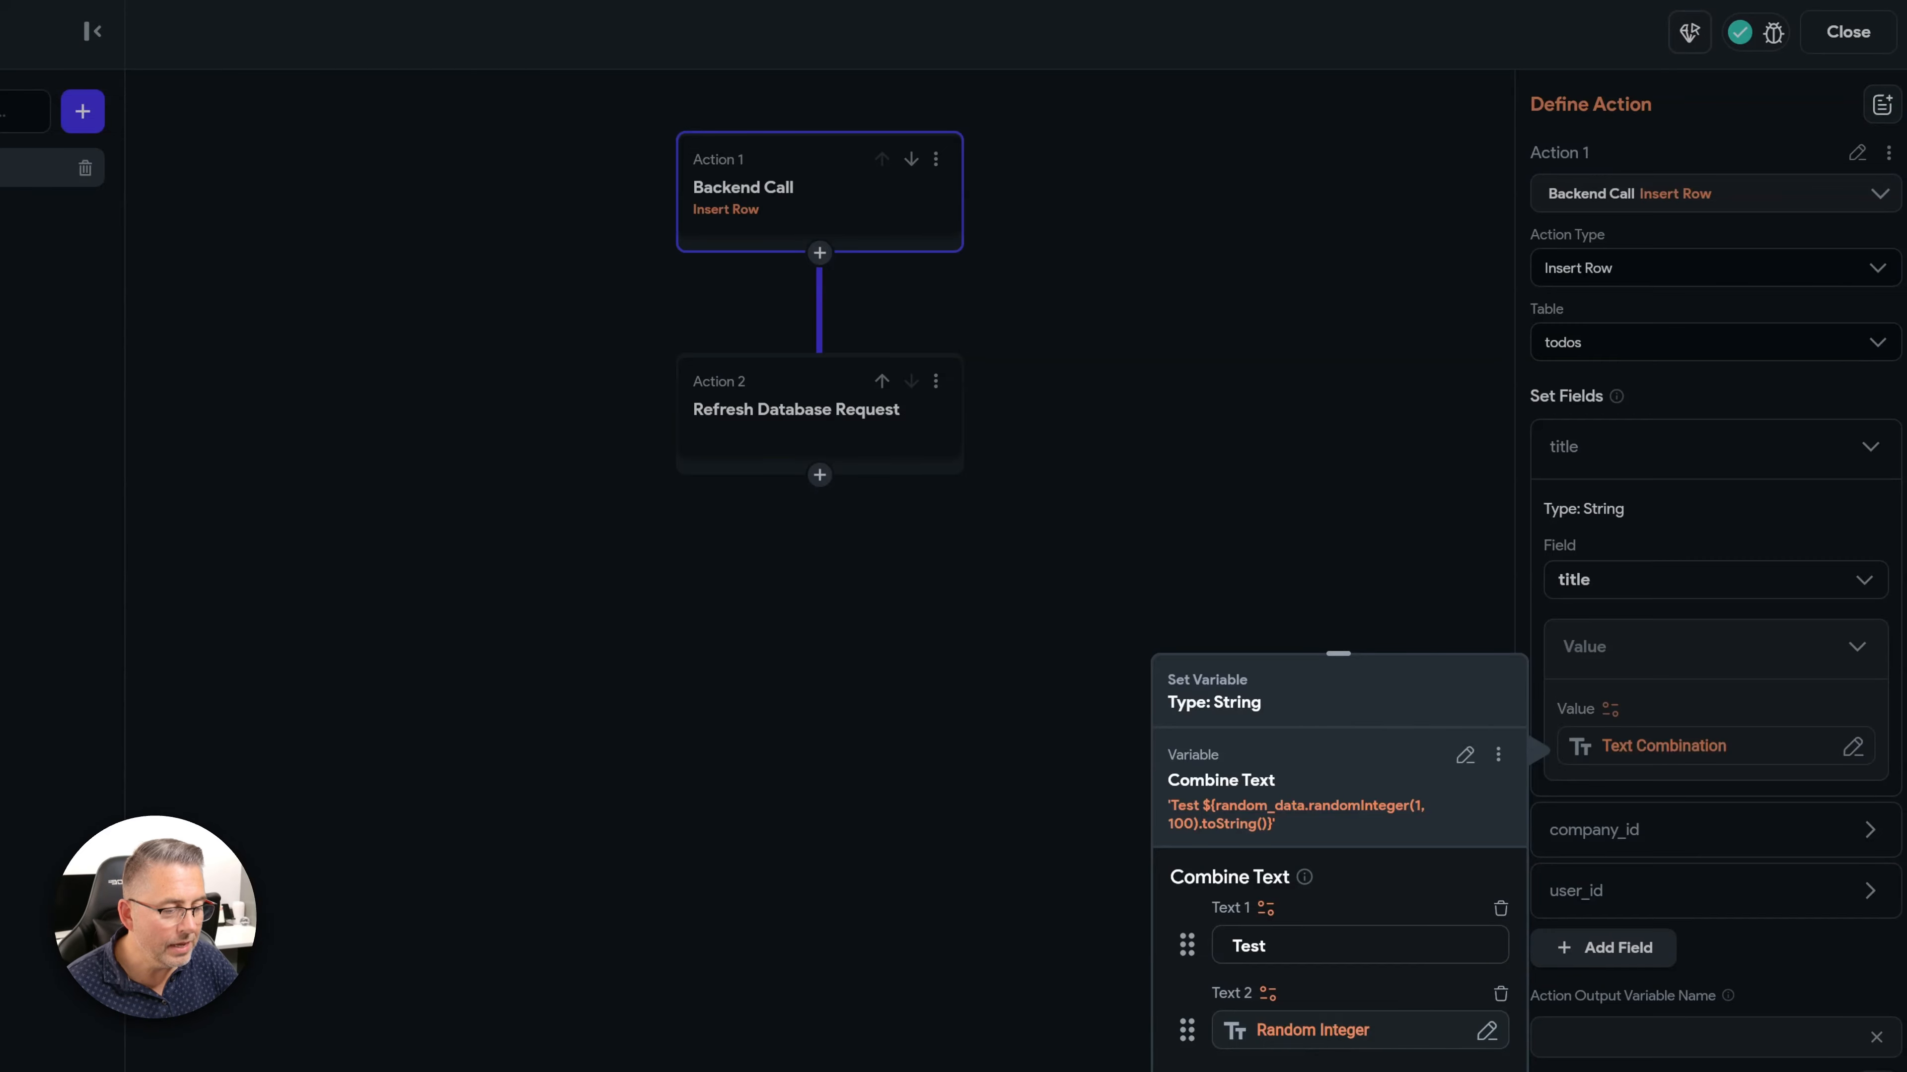
click(1584, 1063)
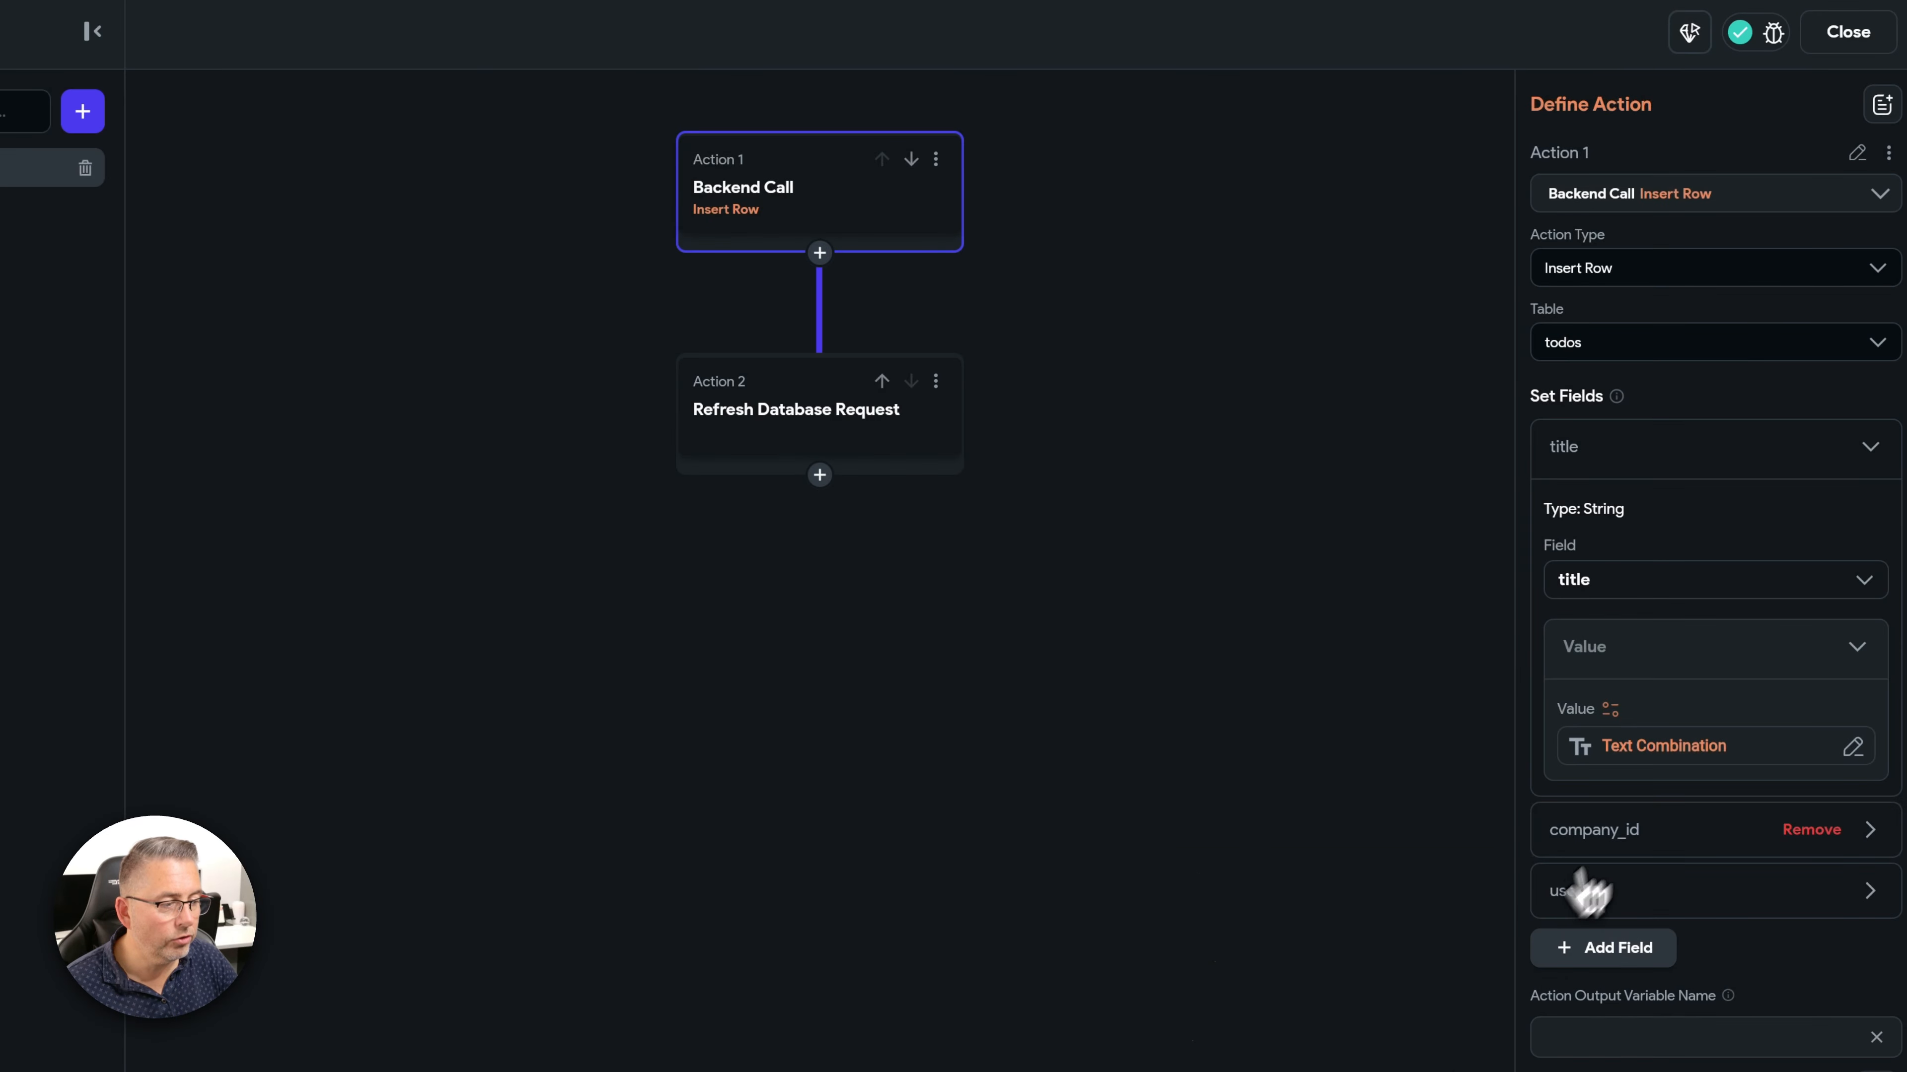
click(1871, 451)
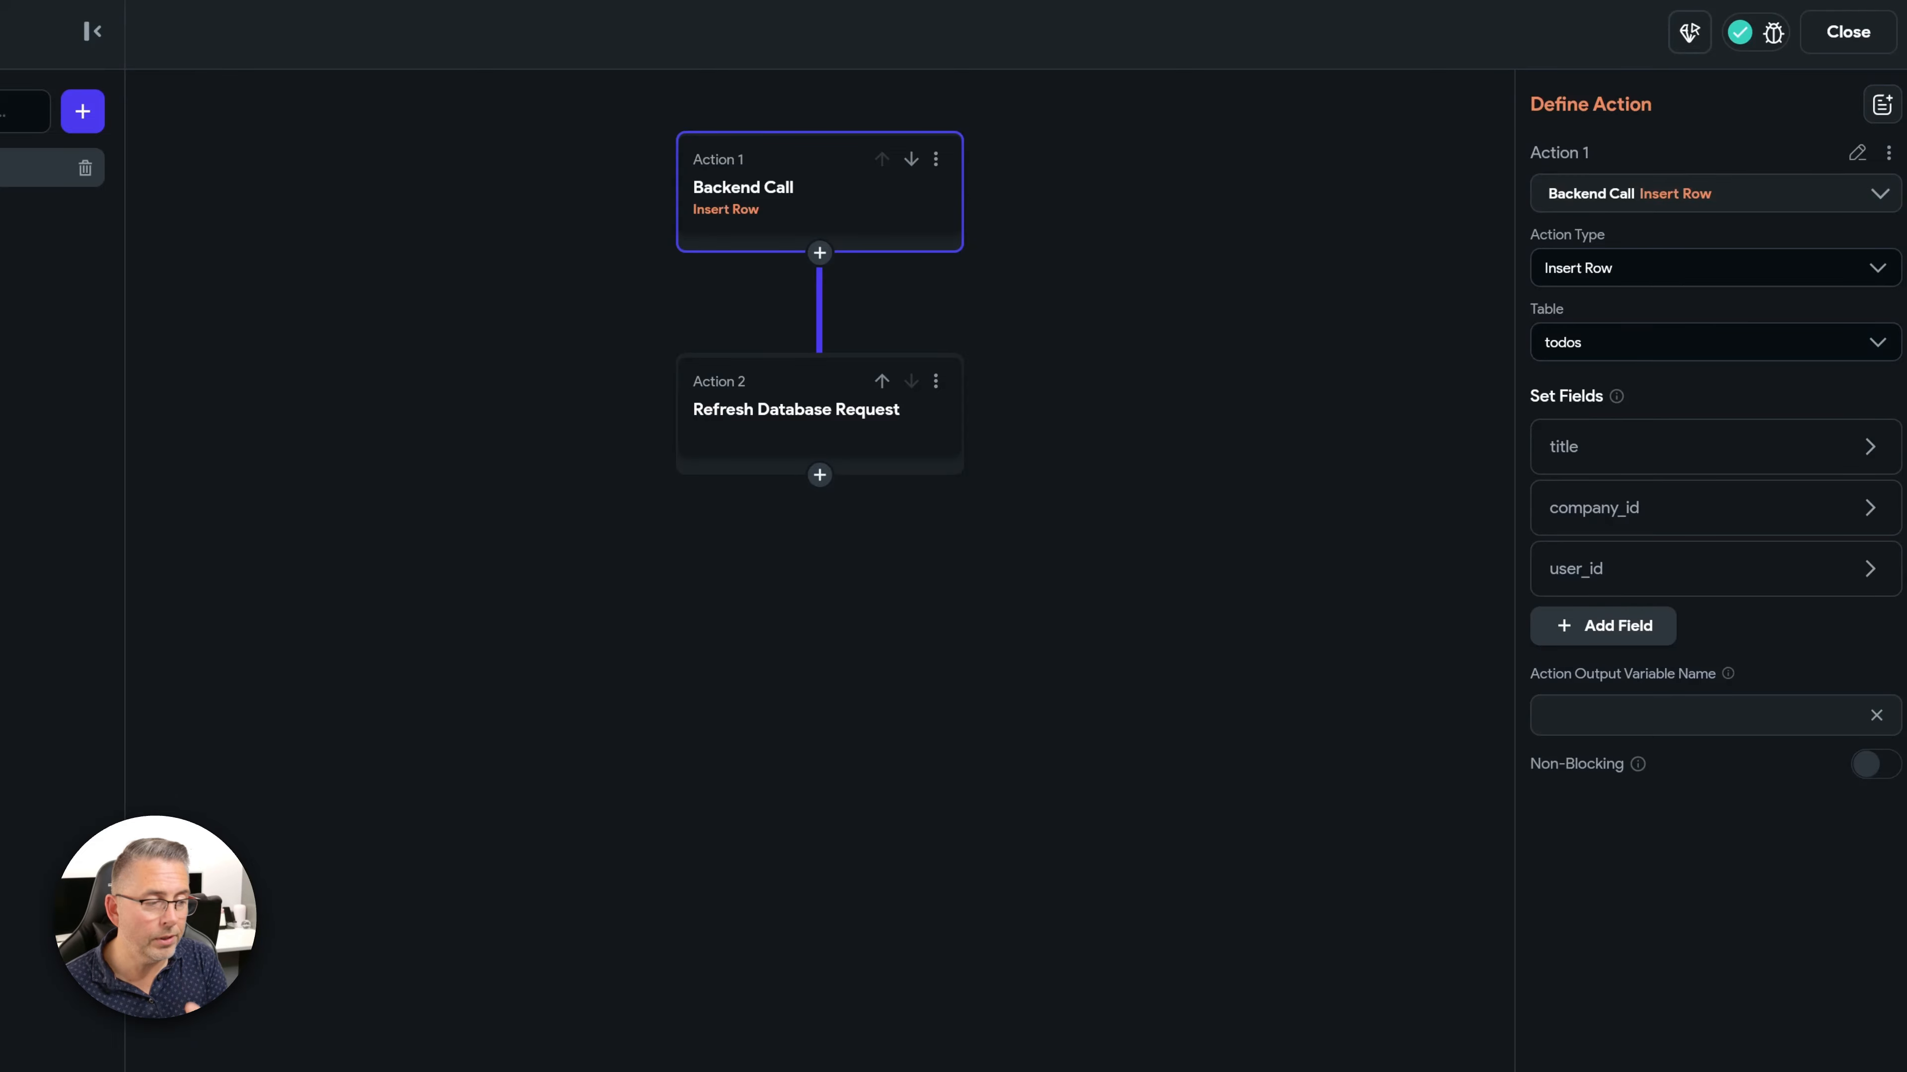
click(1637, 518)
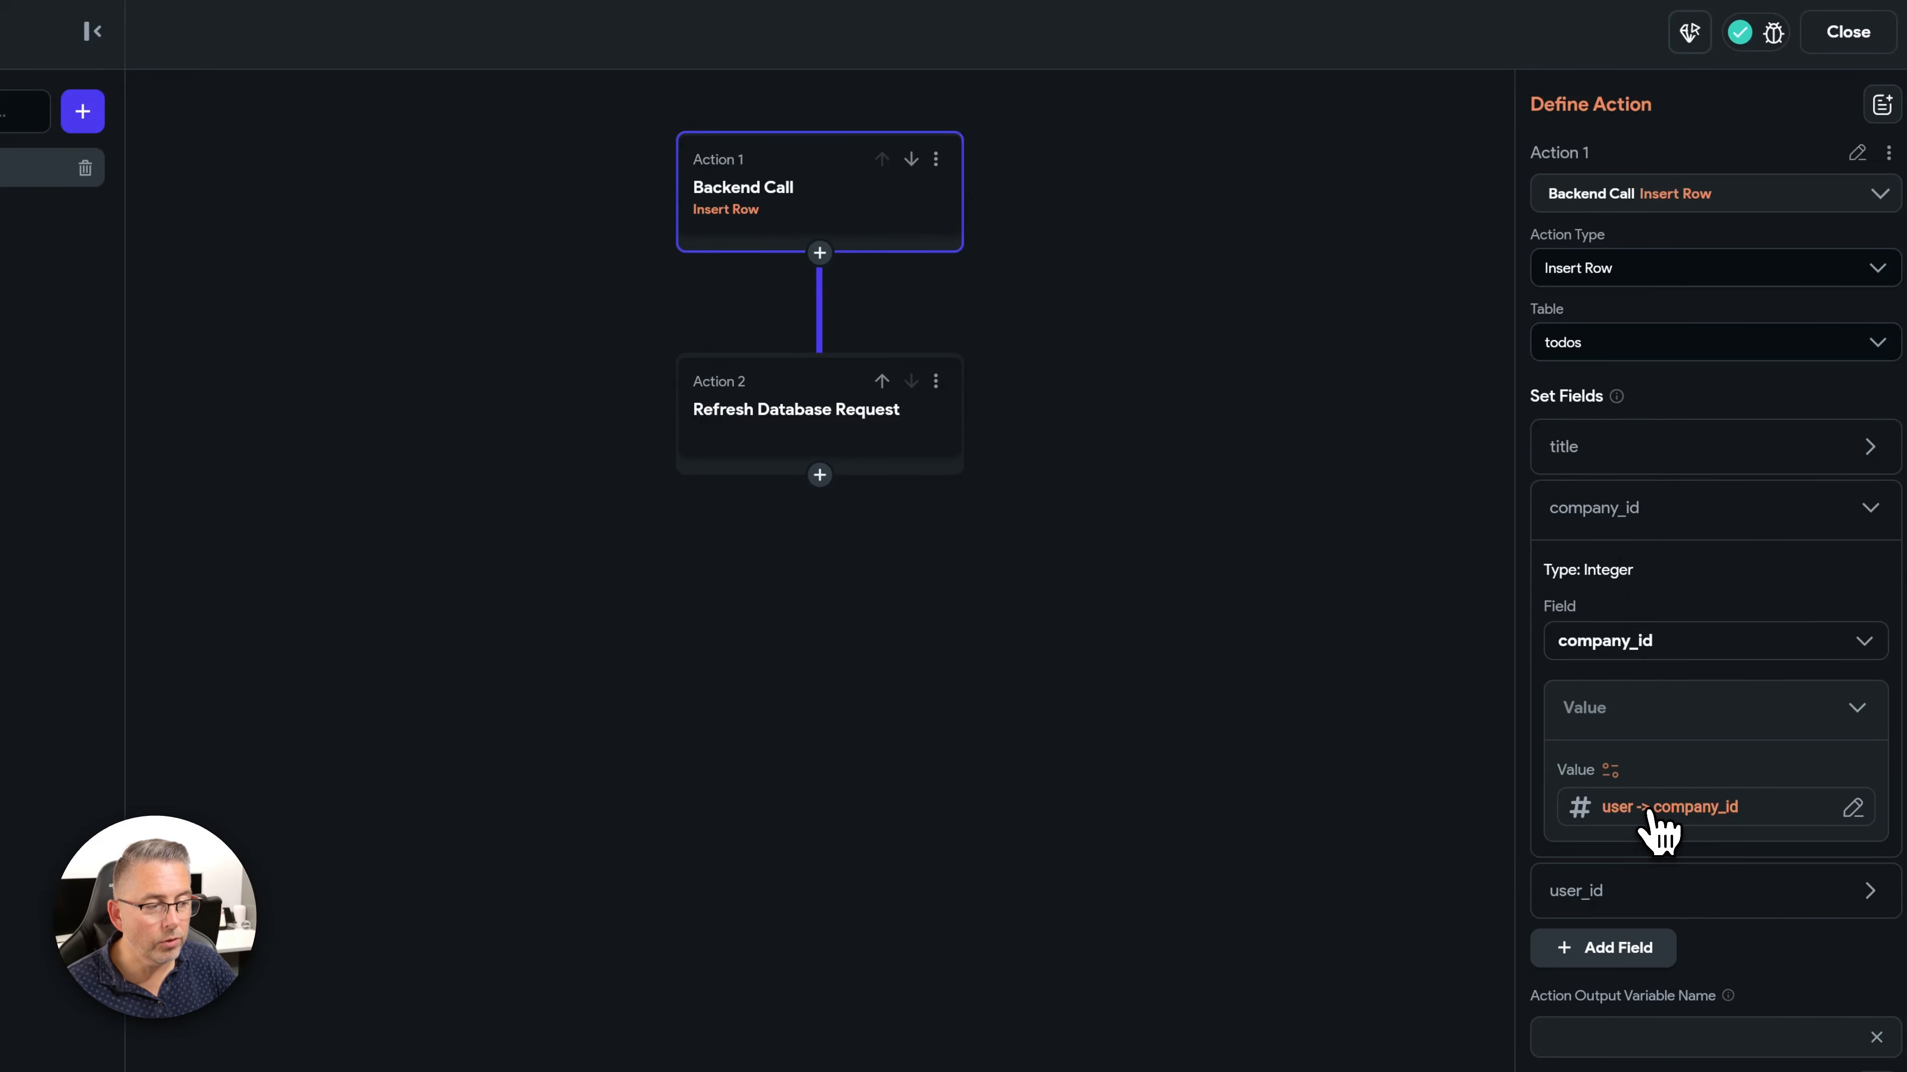
click(1659, 819)
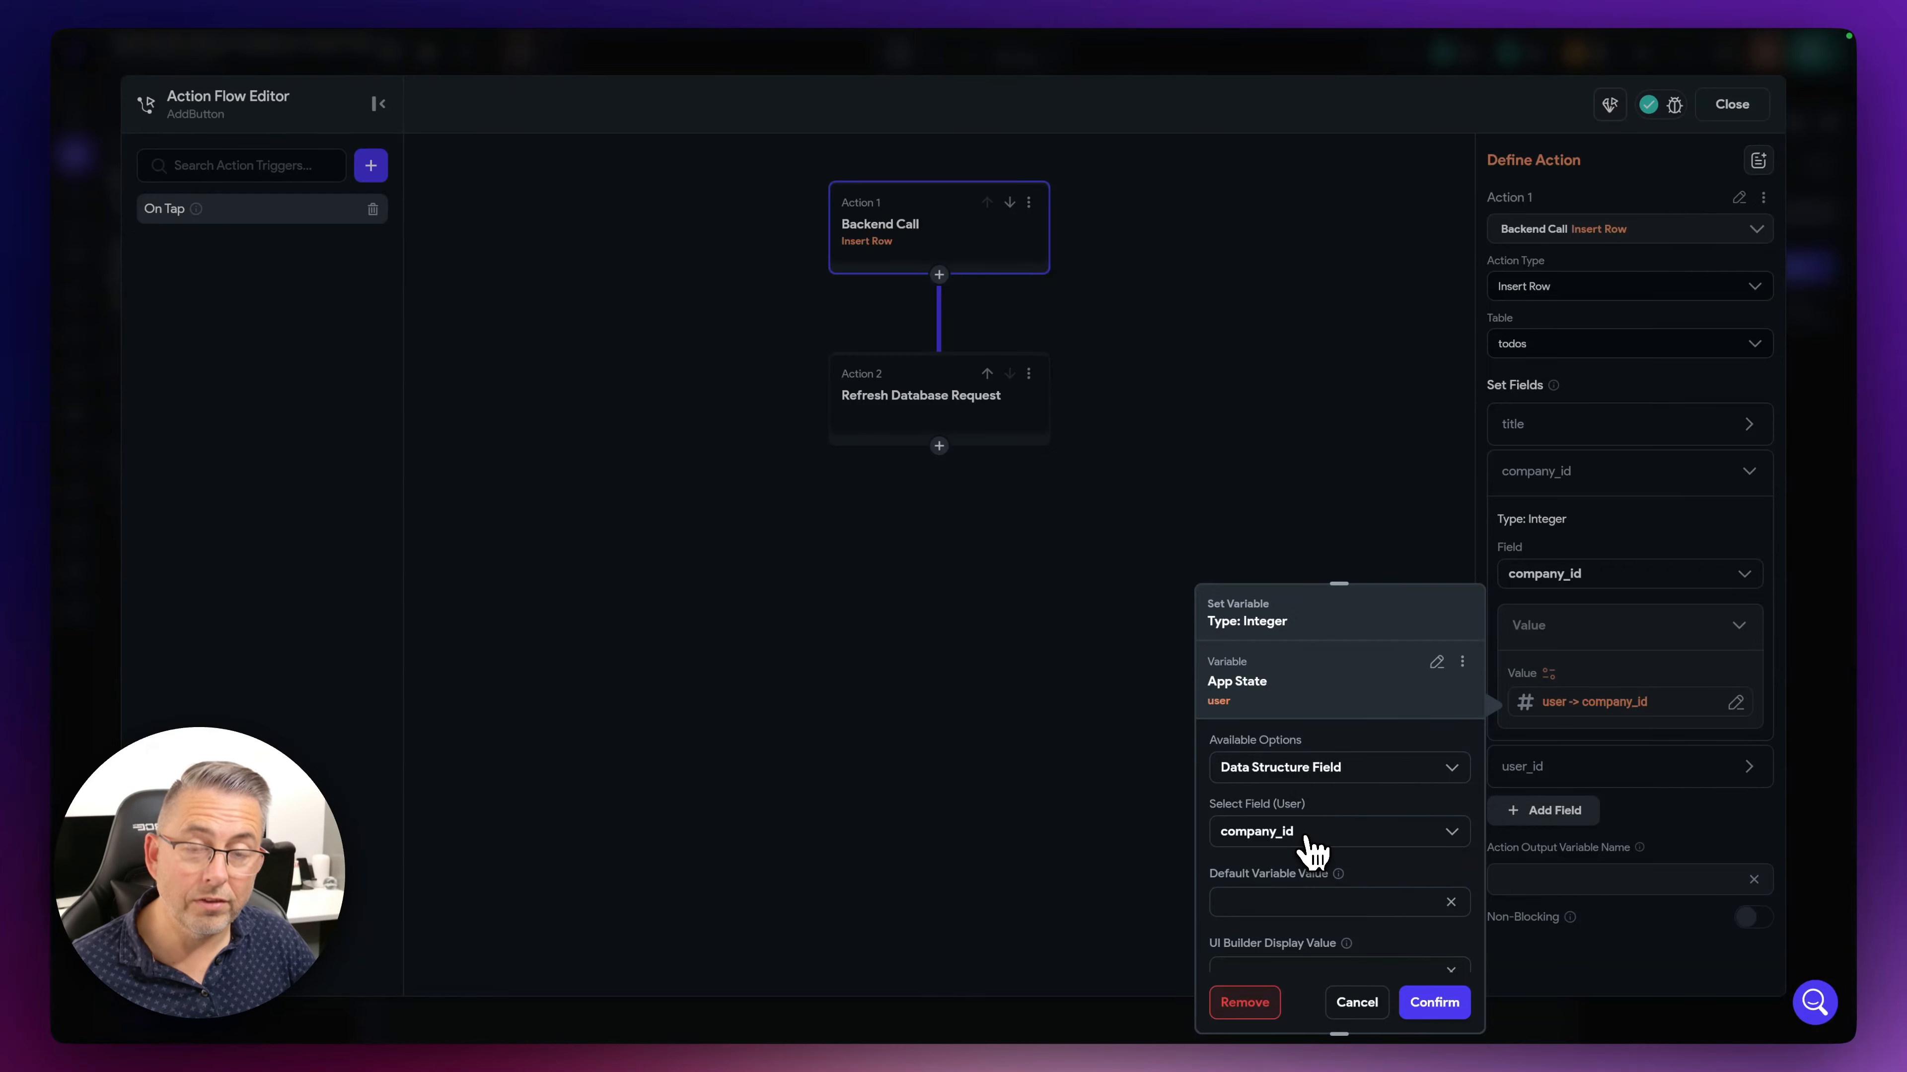
click(1434, 1002)
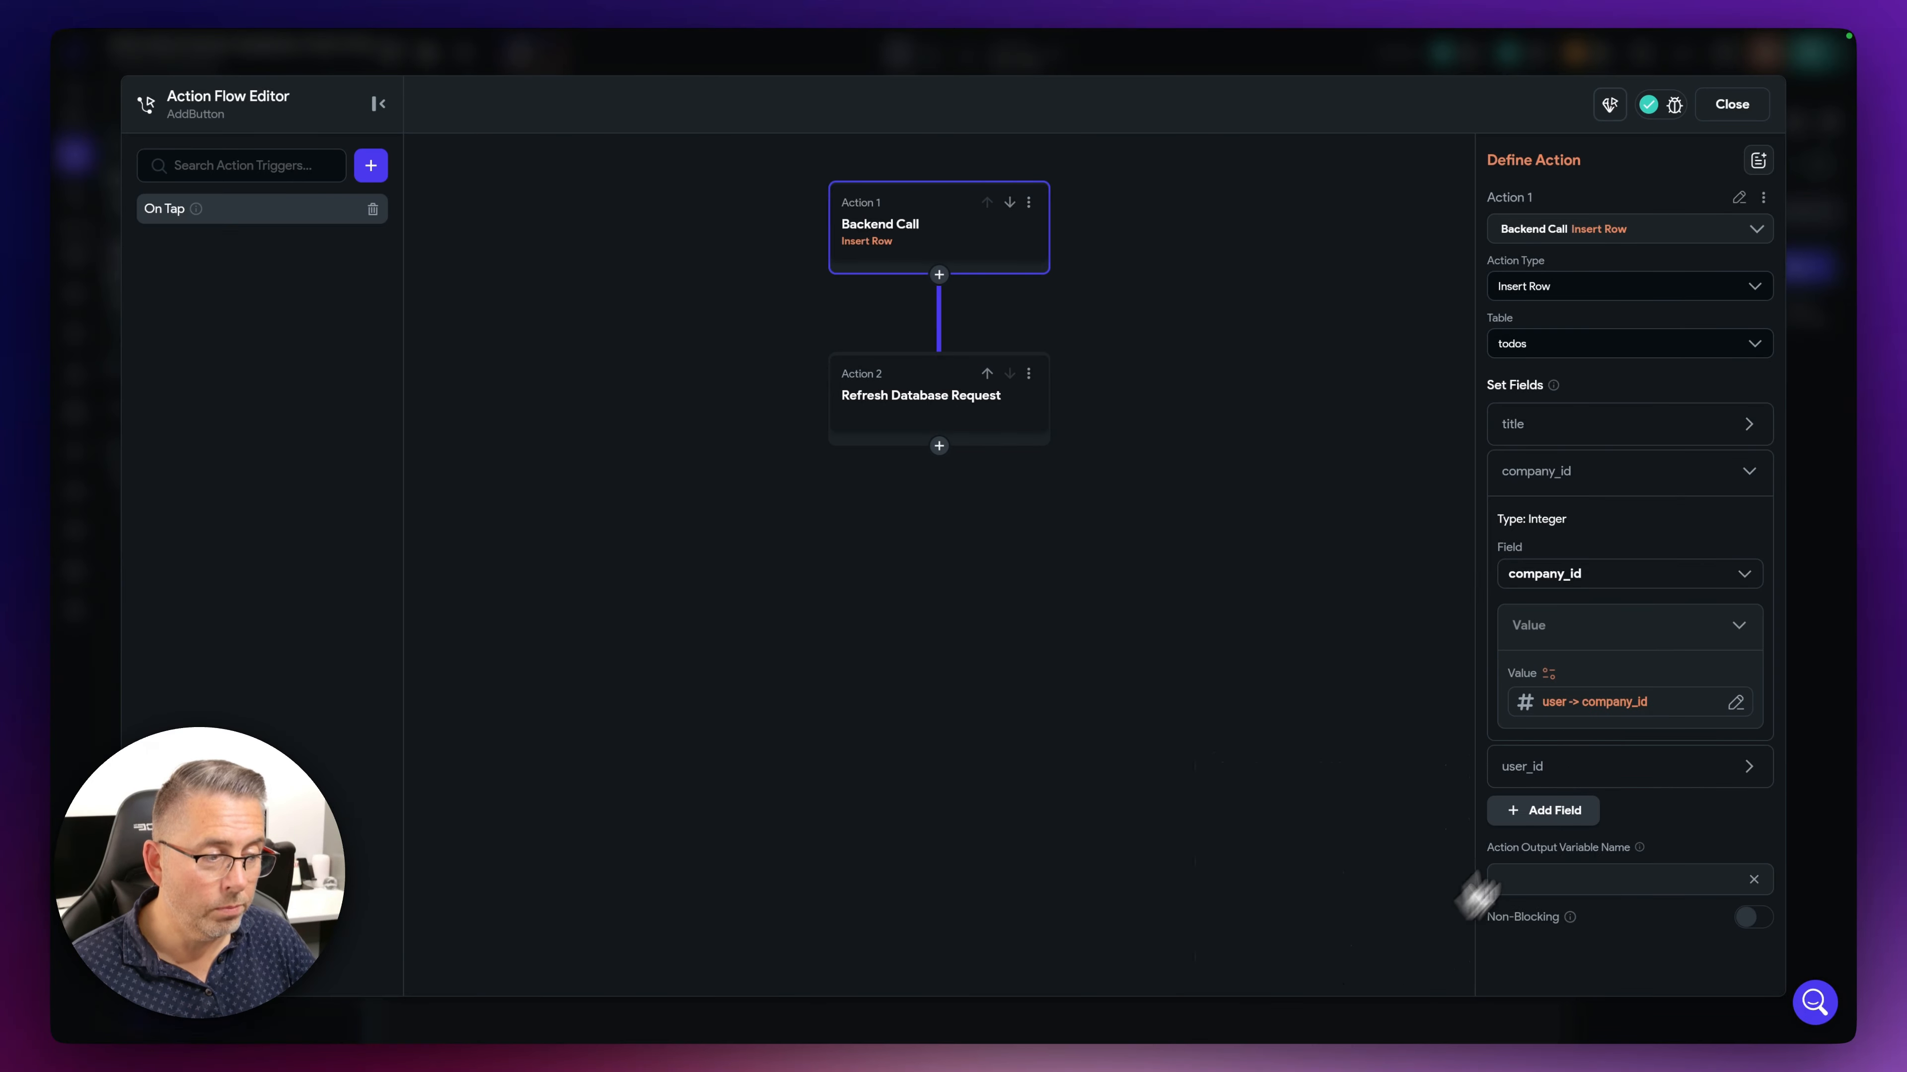
click(1861, 514)
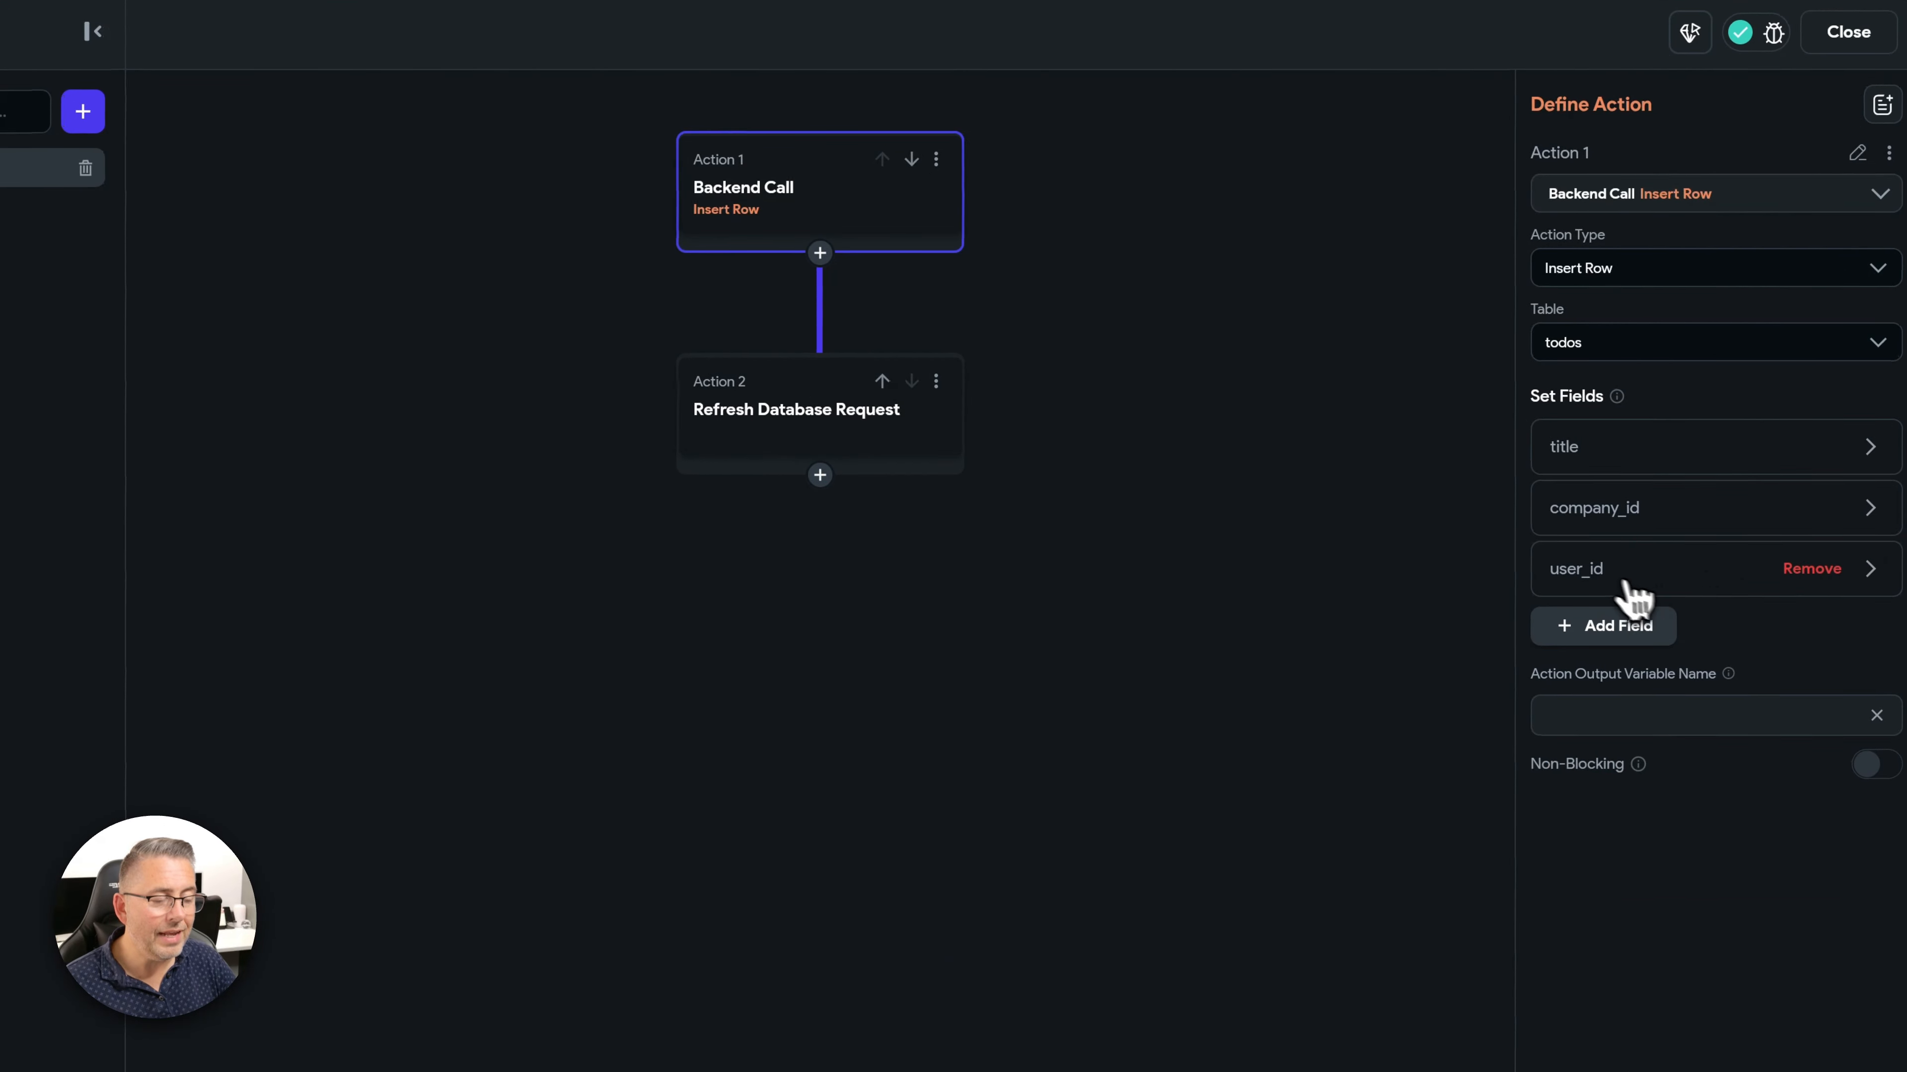
click(1594, 564)
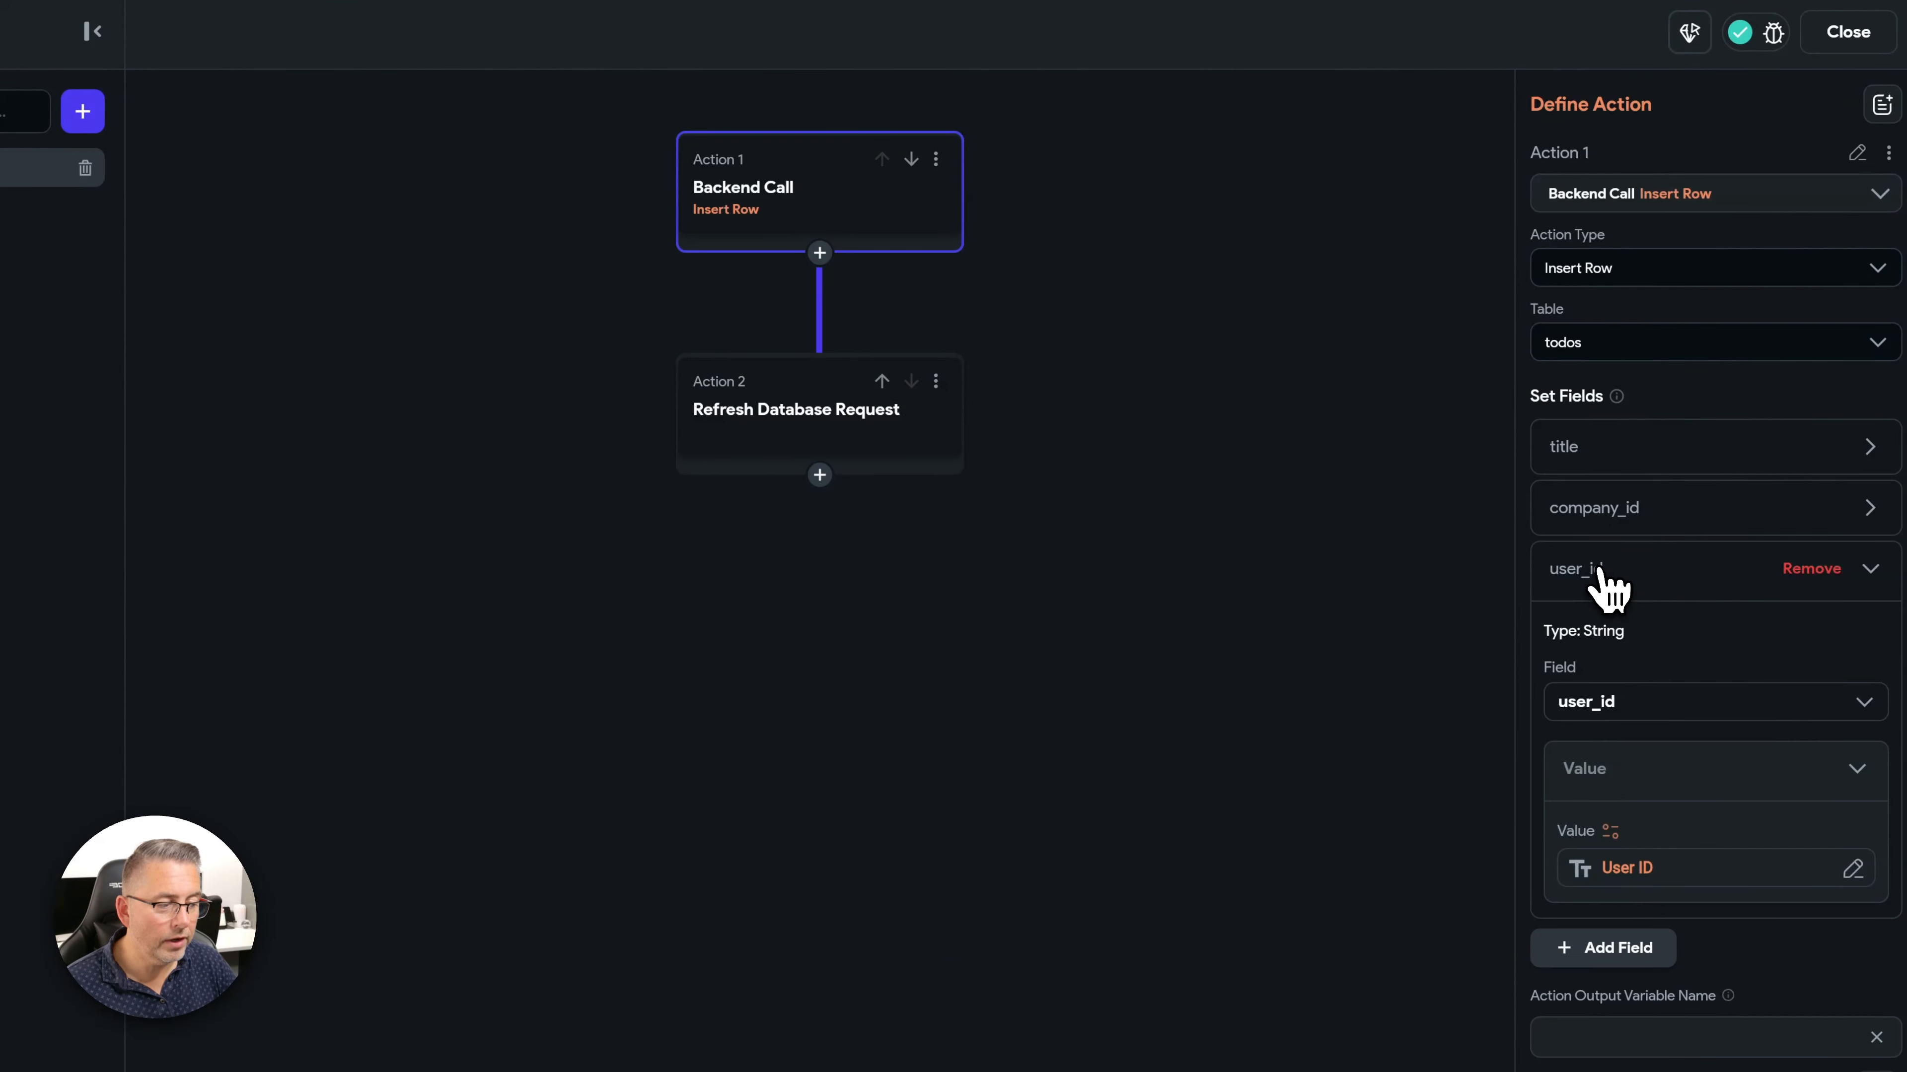
click(1645, 870)
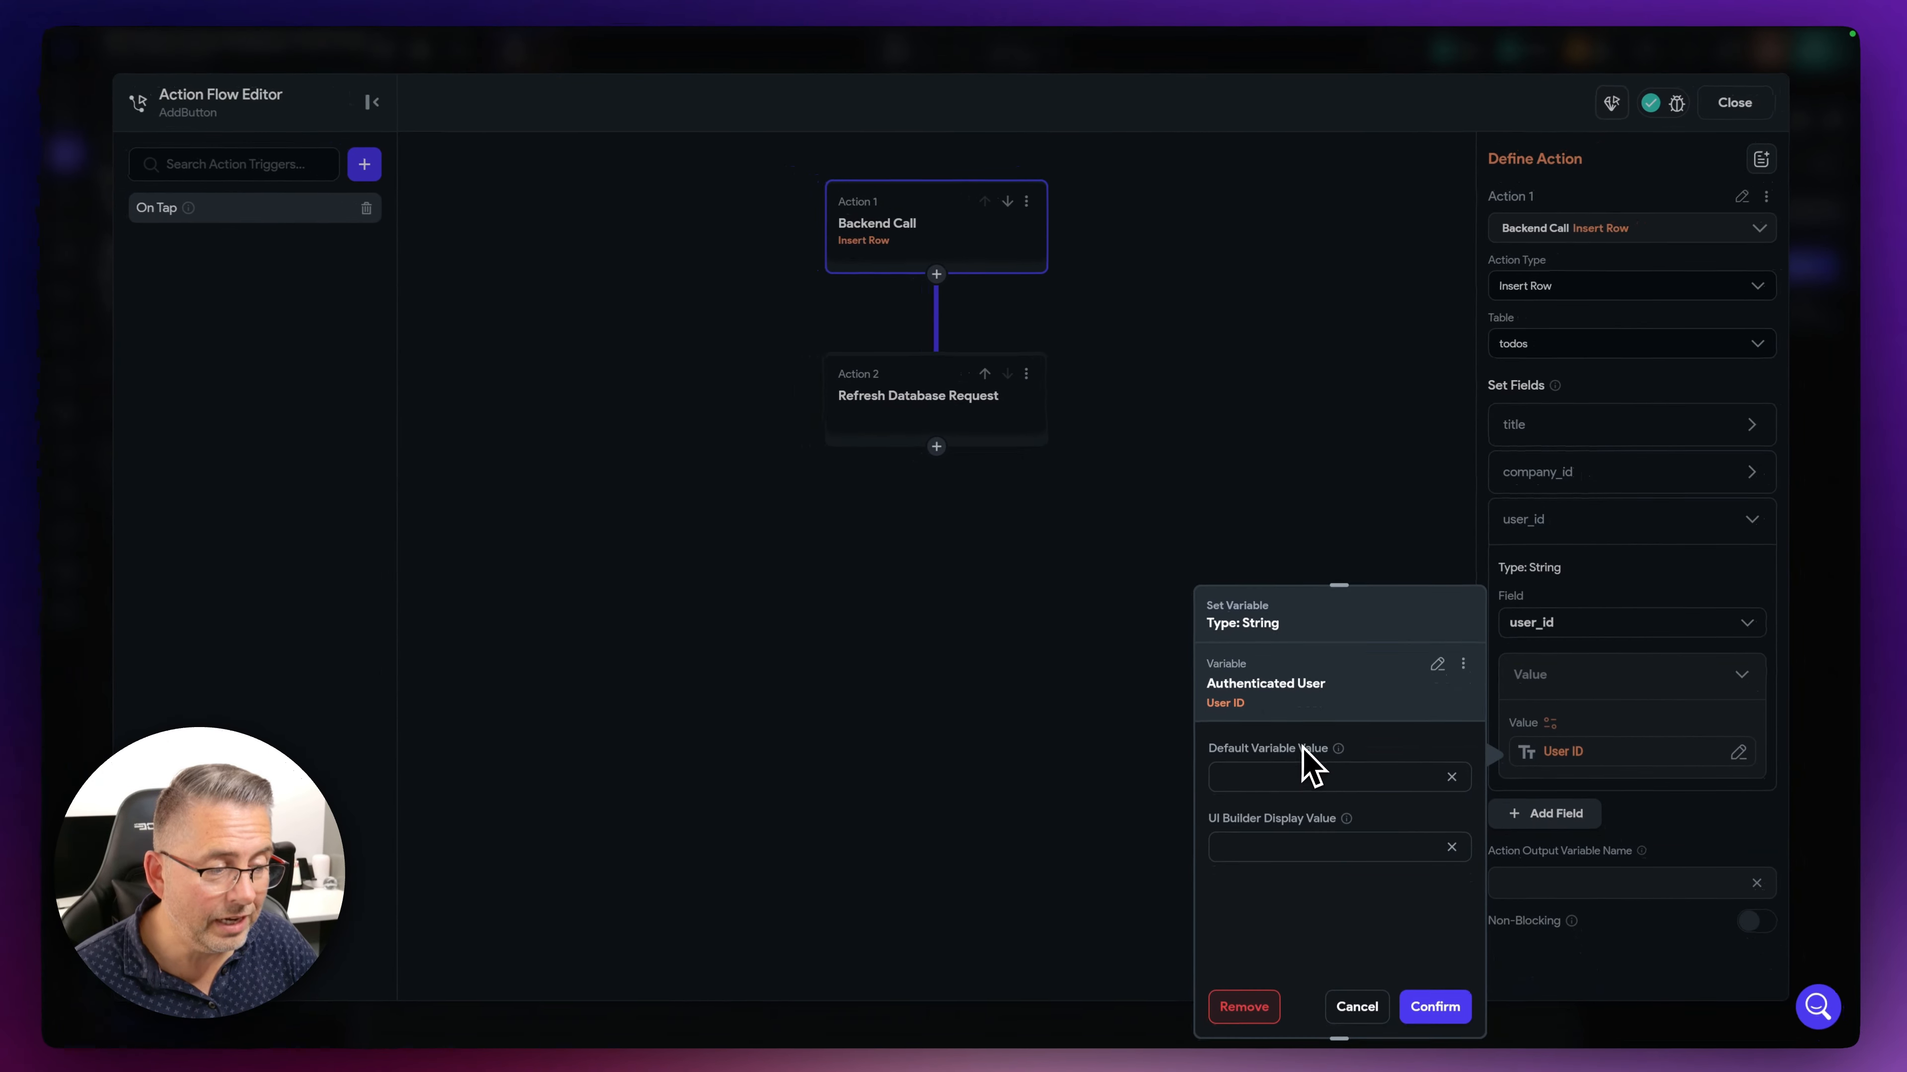
click(1437, 664)
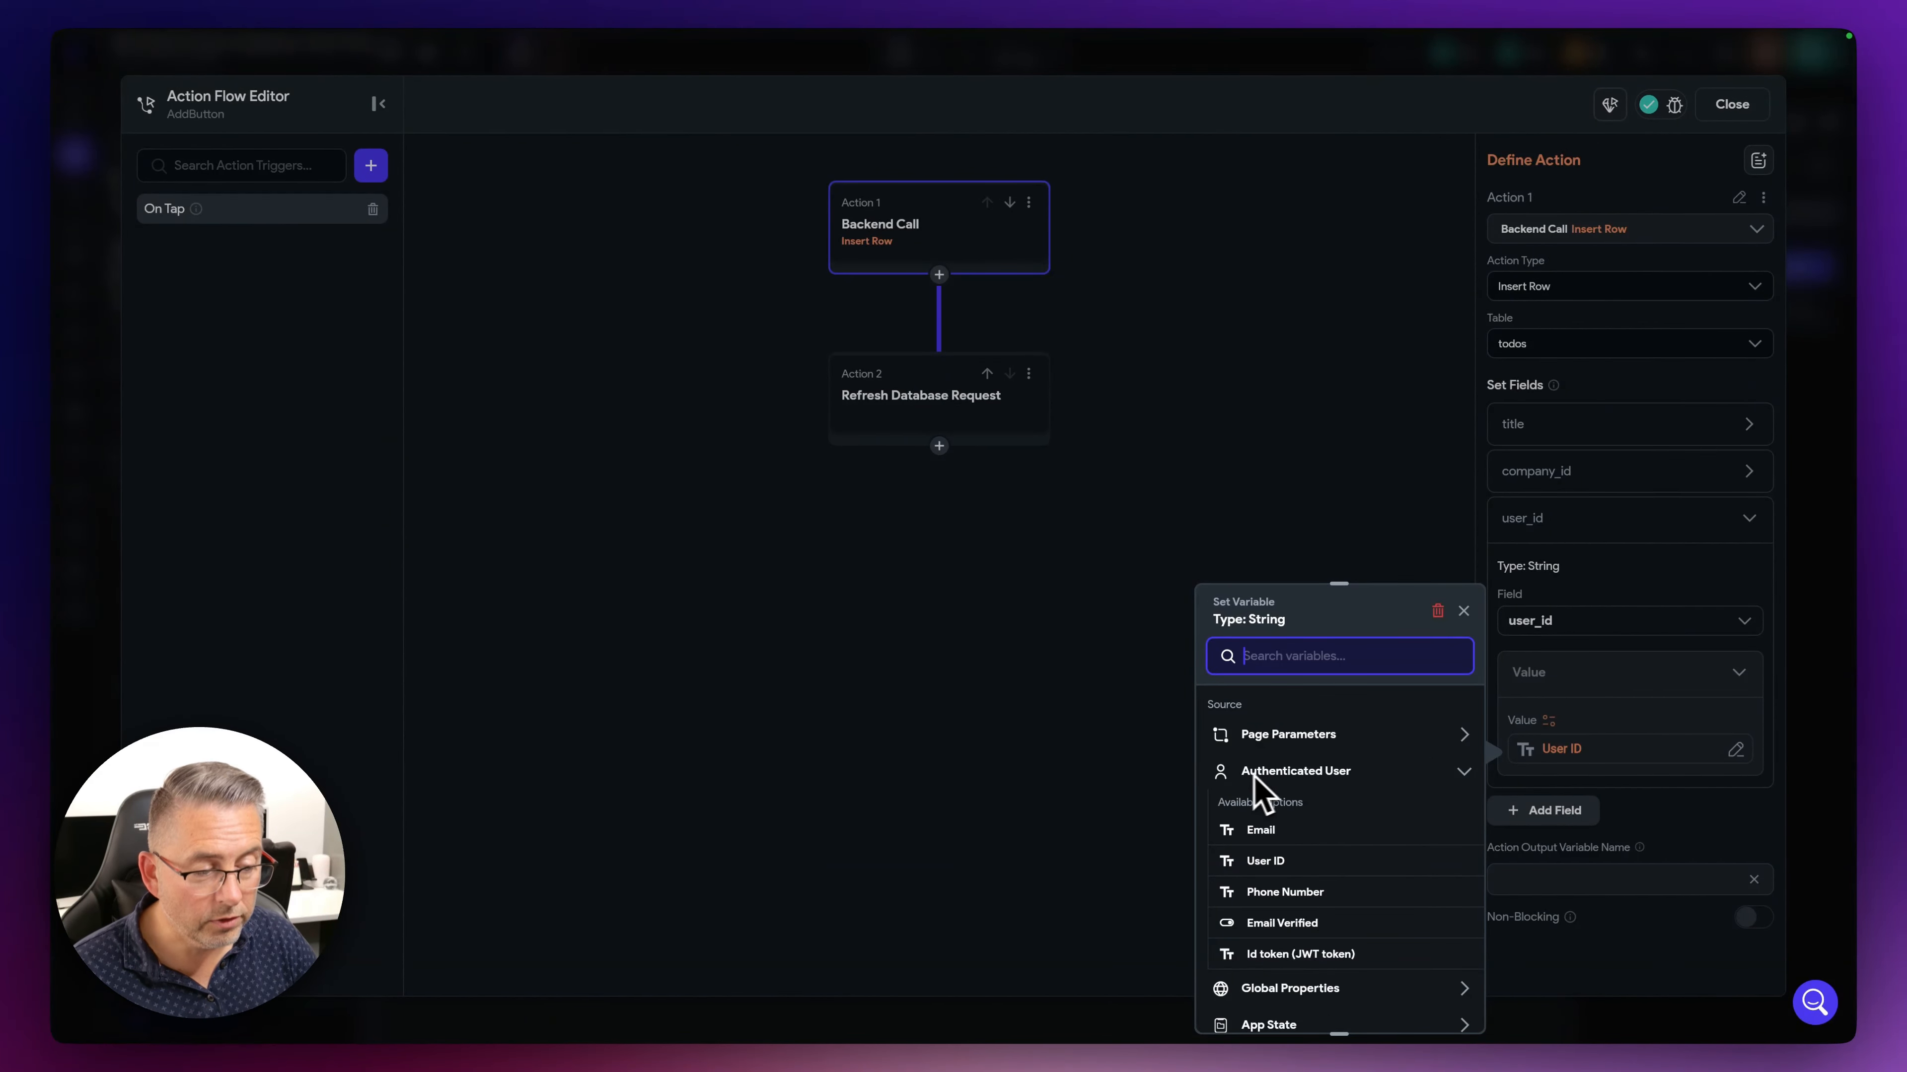
click(1278, 862)
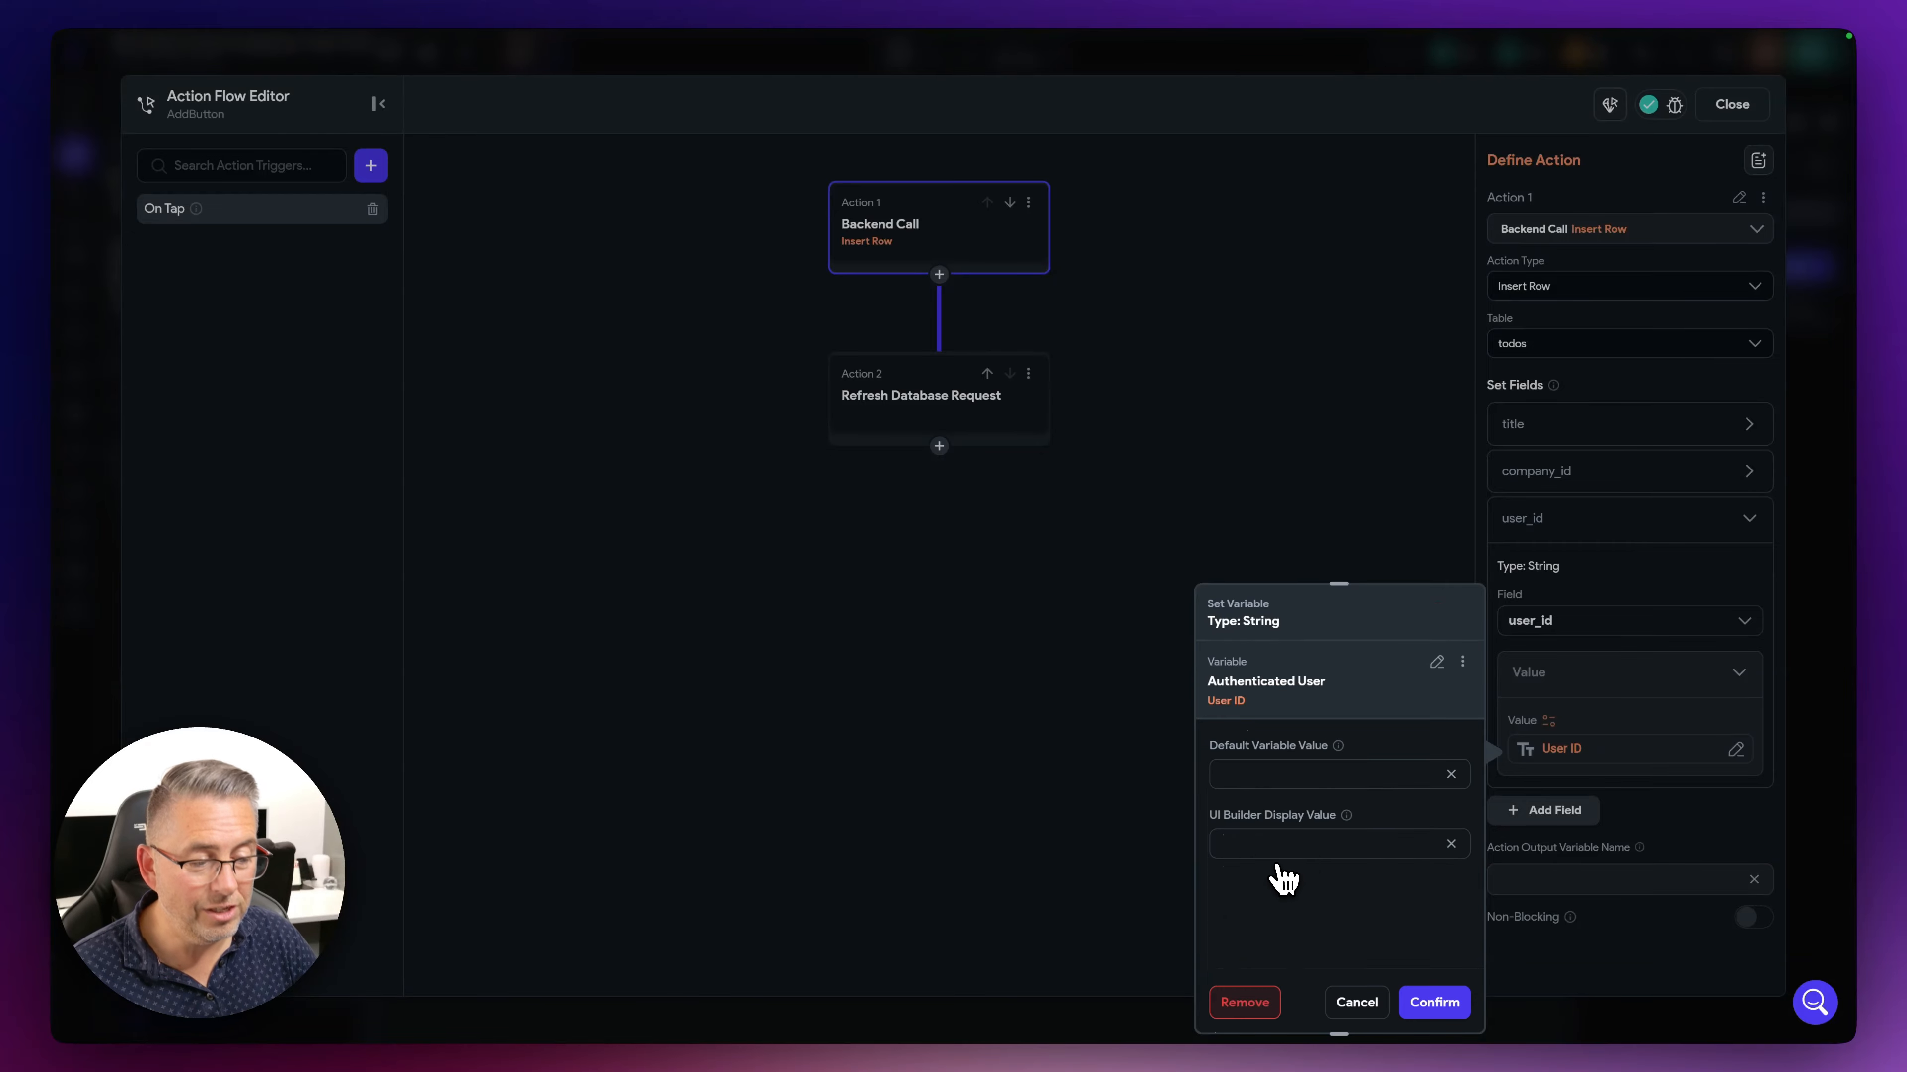
click(1434, 1003)
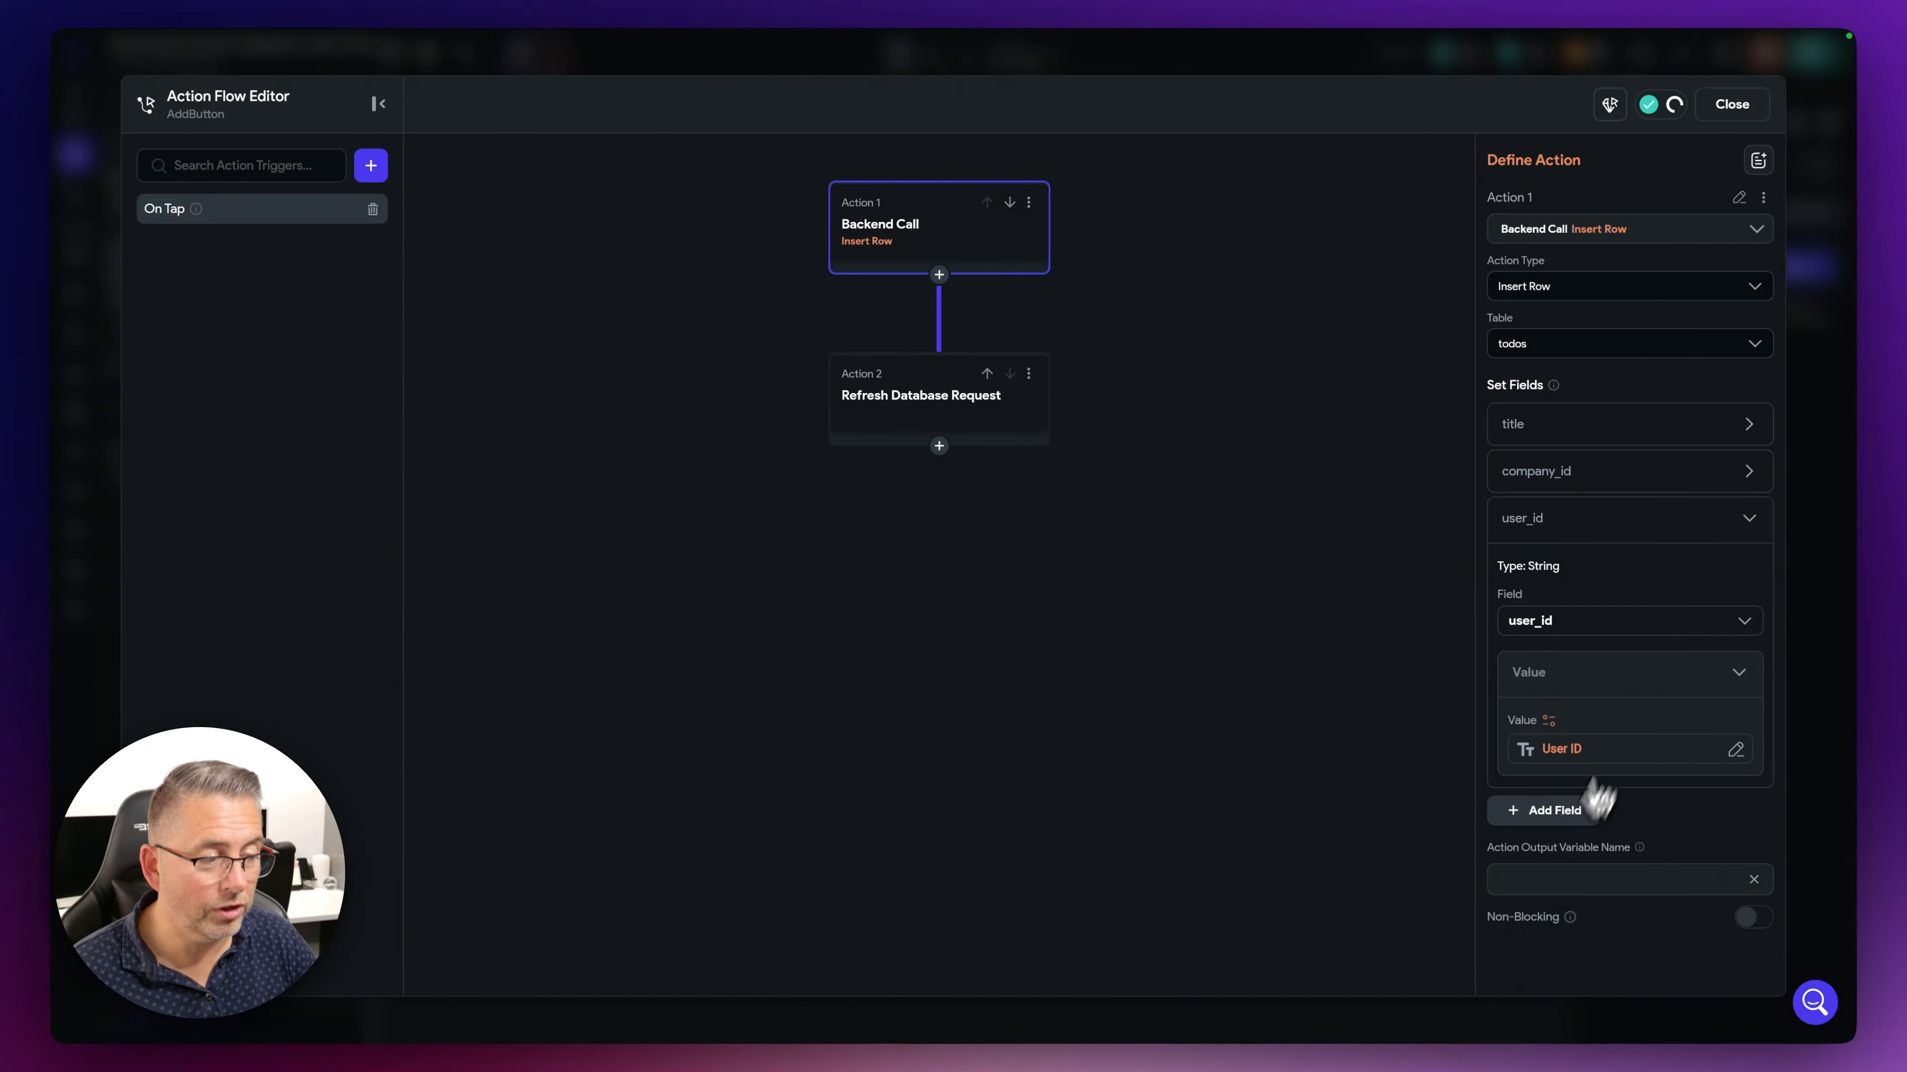
click(1845, 575)
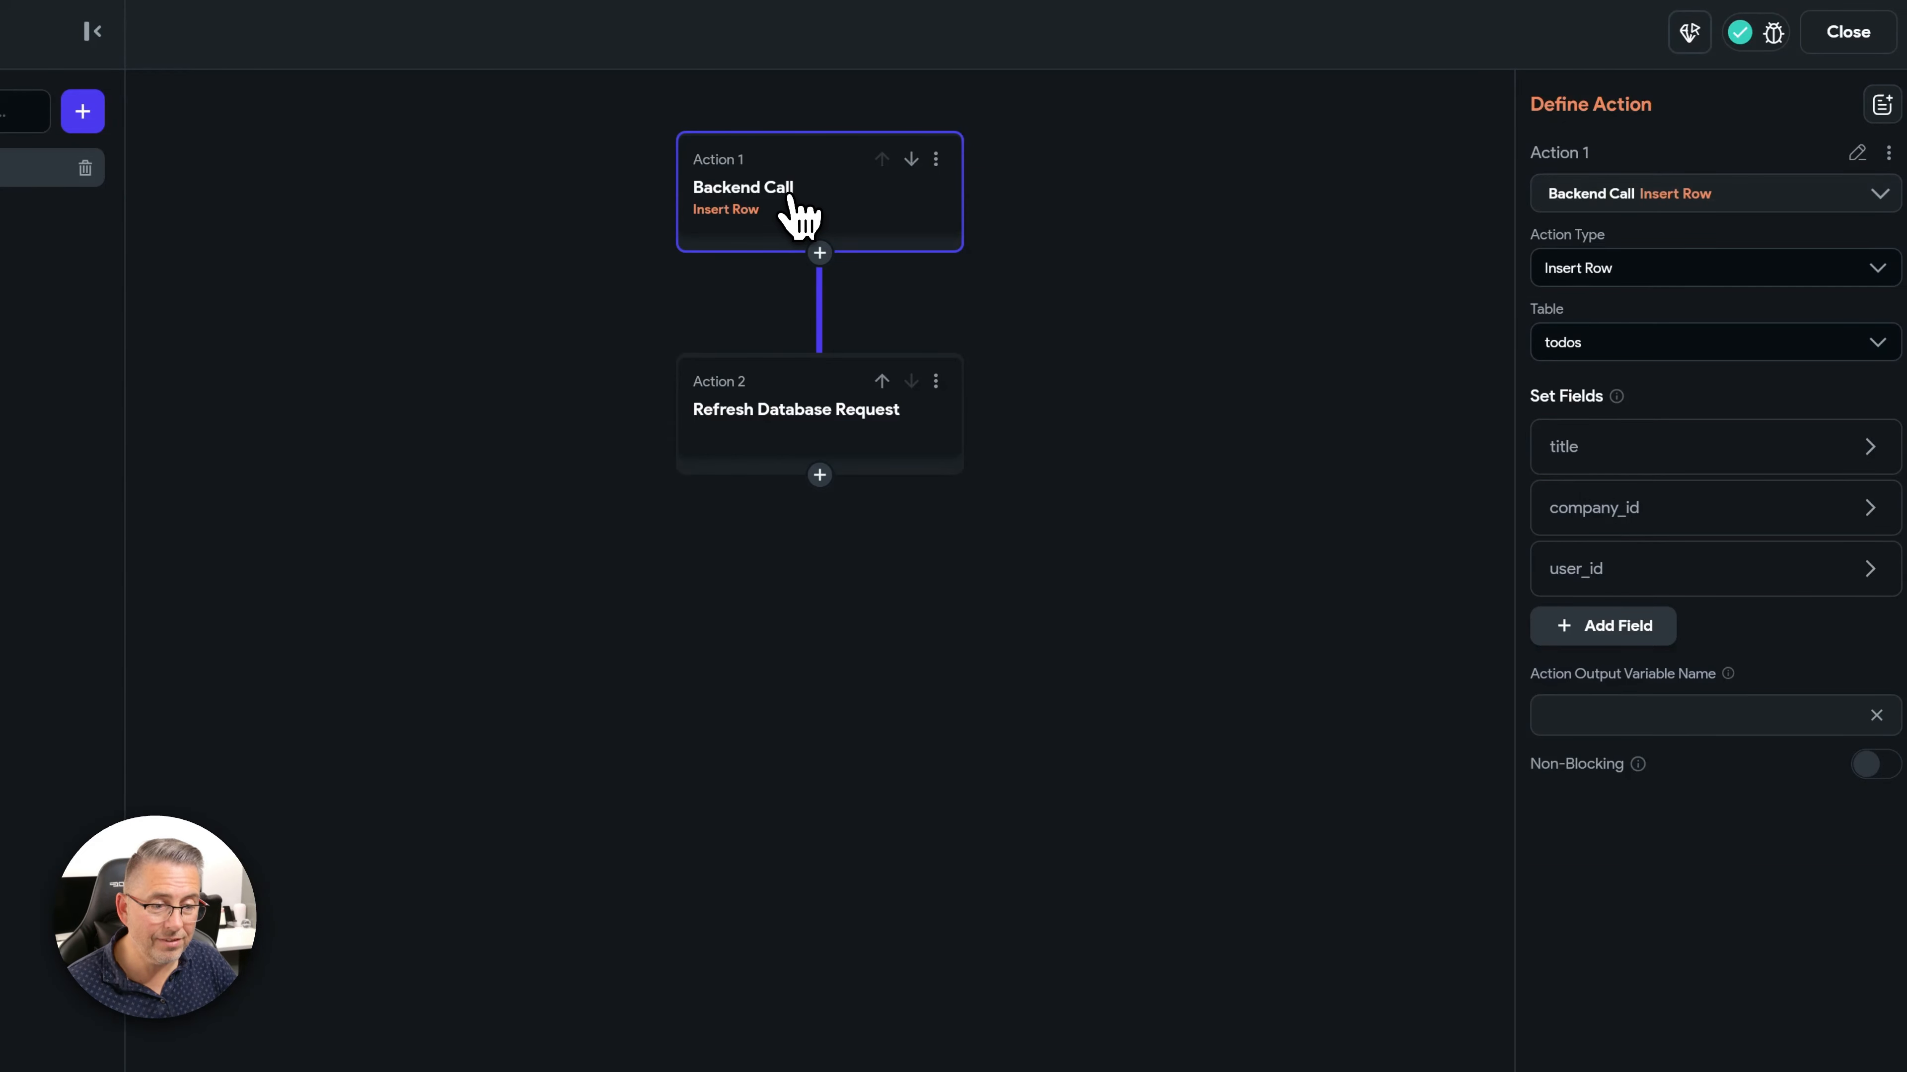
- Check the Add flow's refresh step, review the Logout button's log-out action, and return to HomePage
click(777, 429)
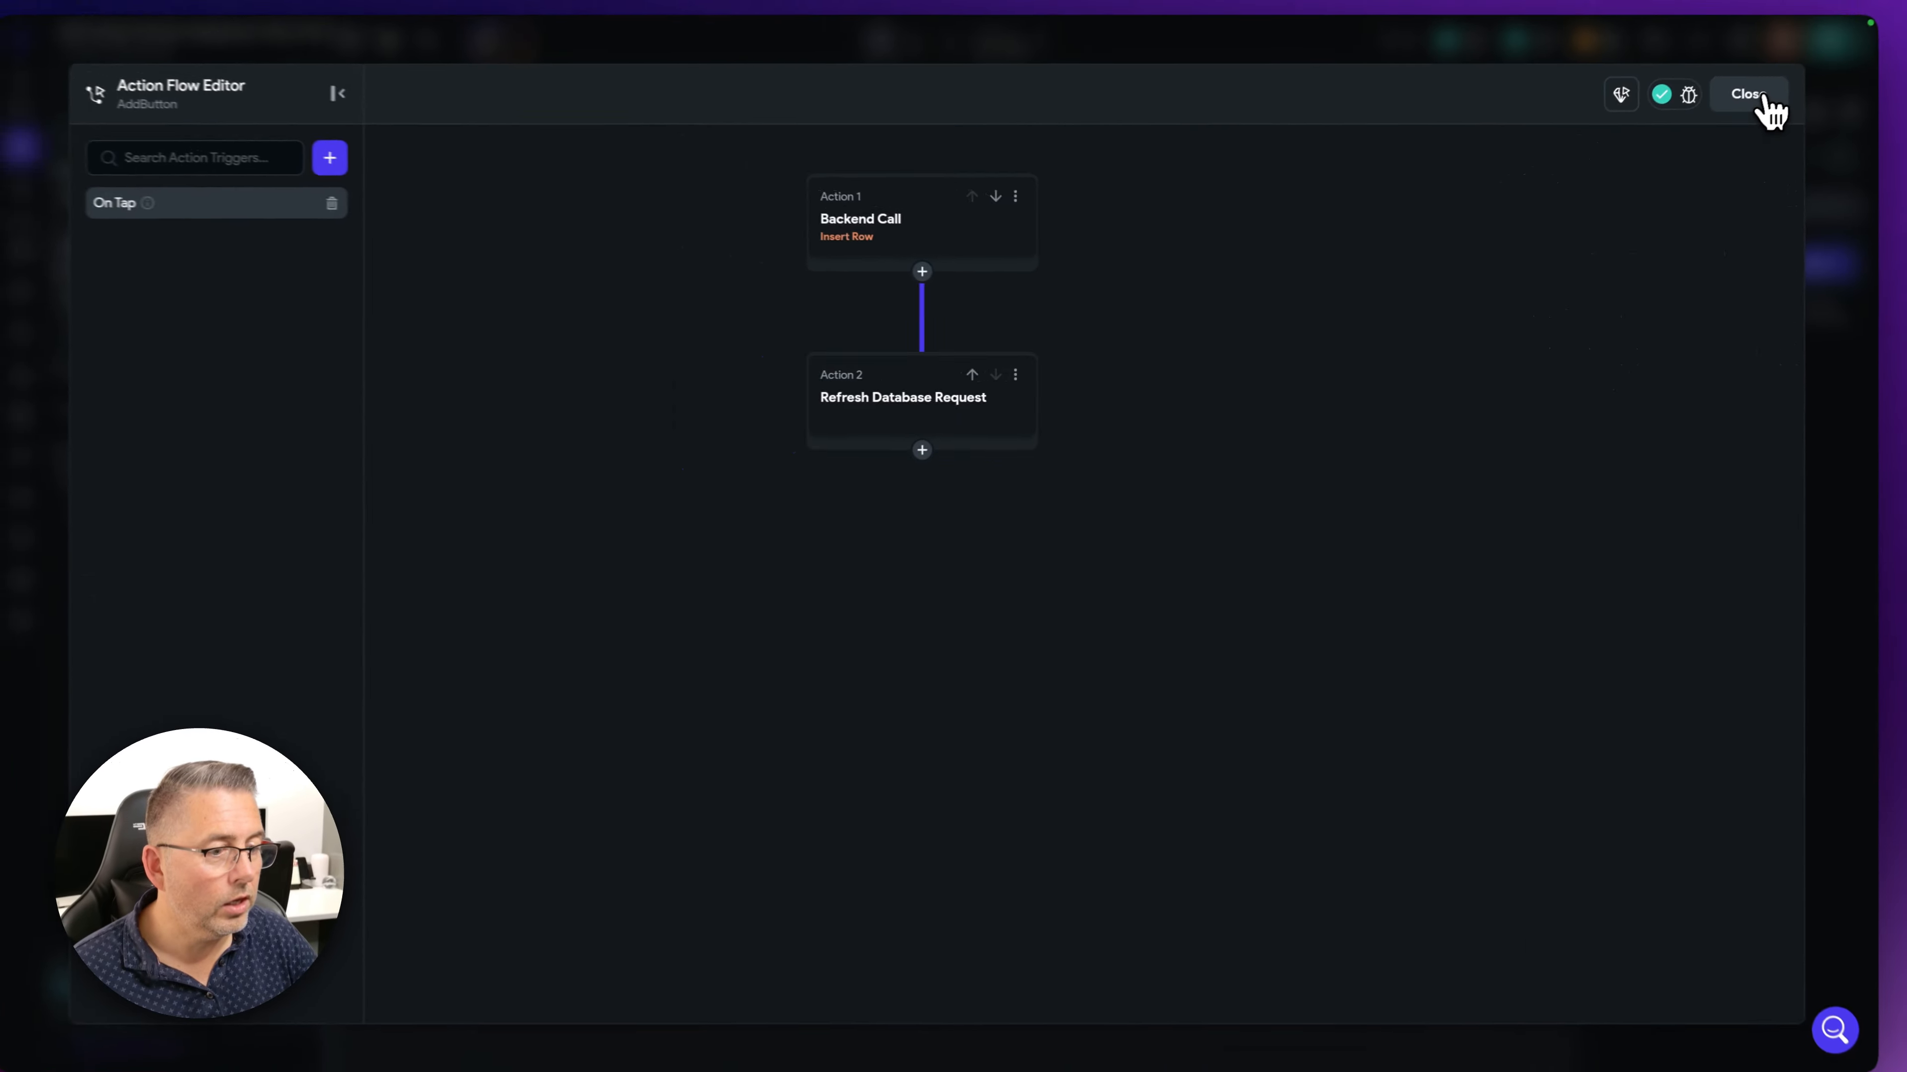
click(1765, 98)
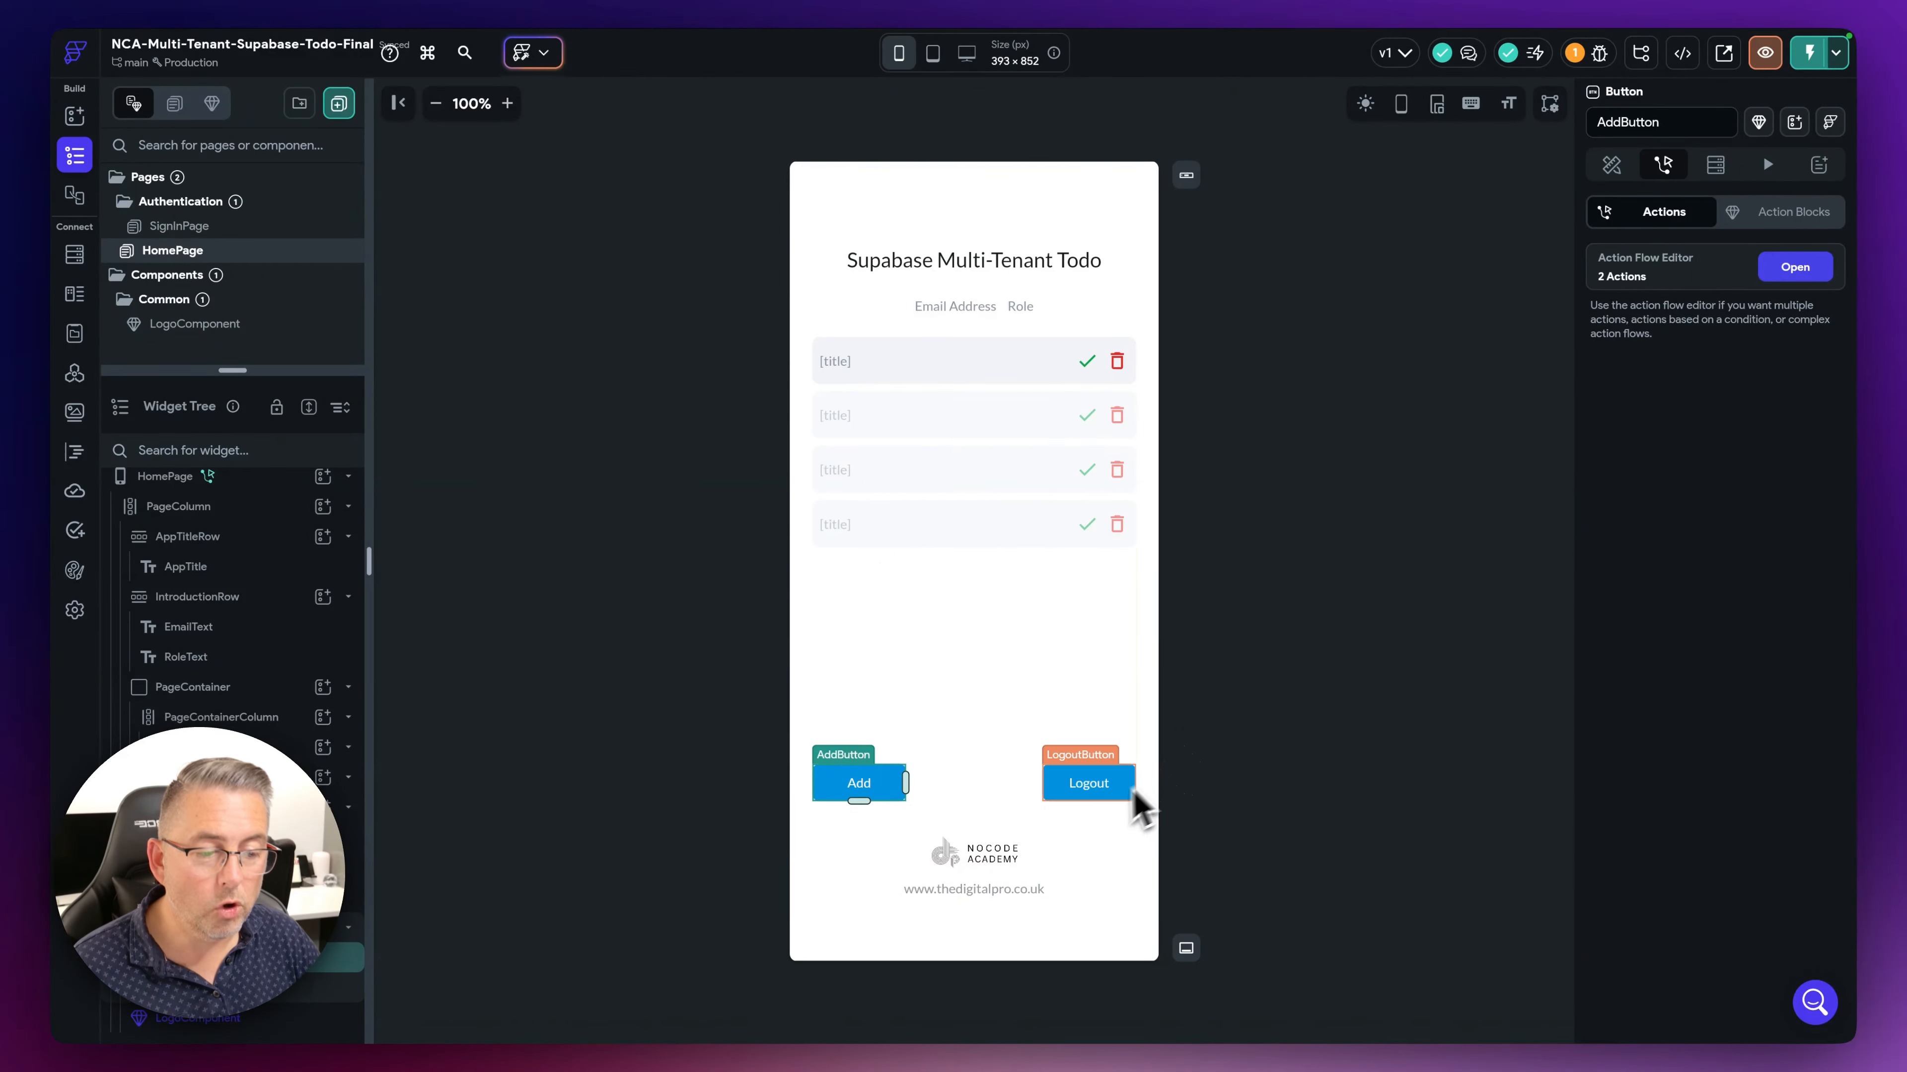
click(1102, 790)
click(1663, 164)
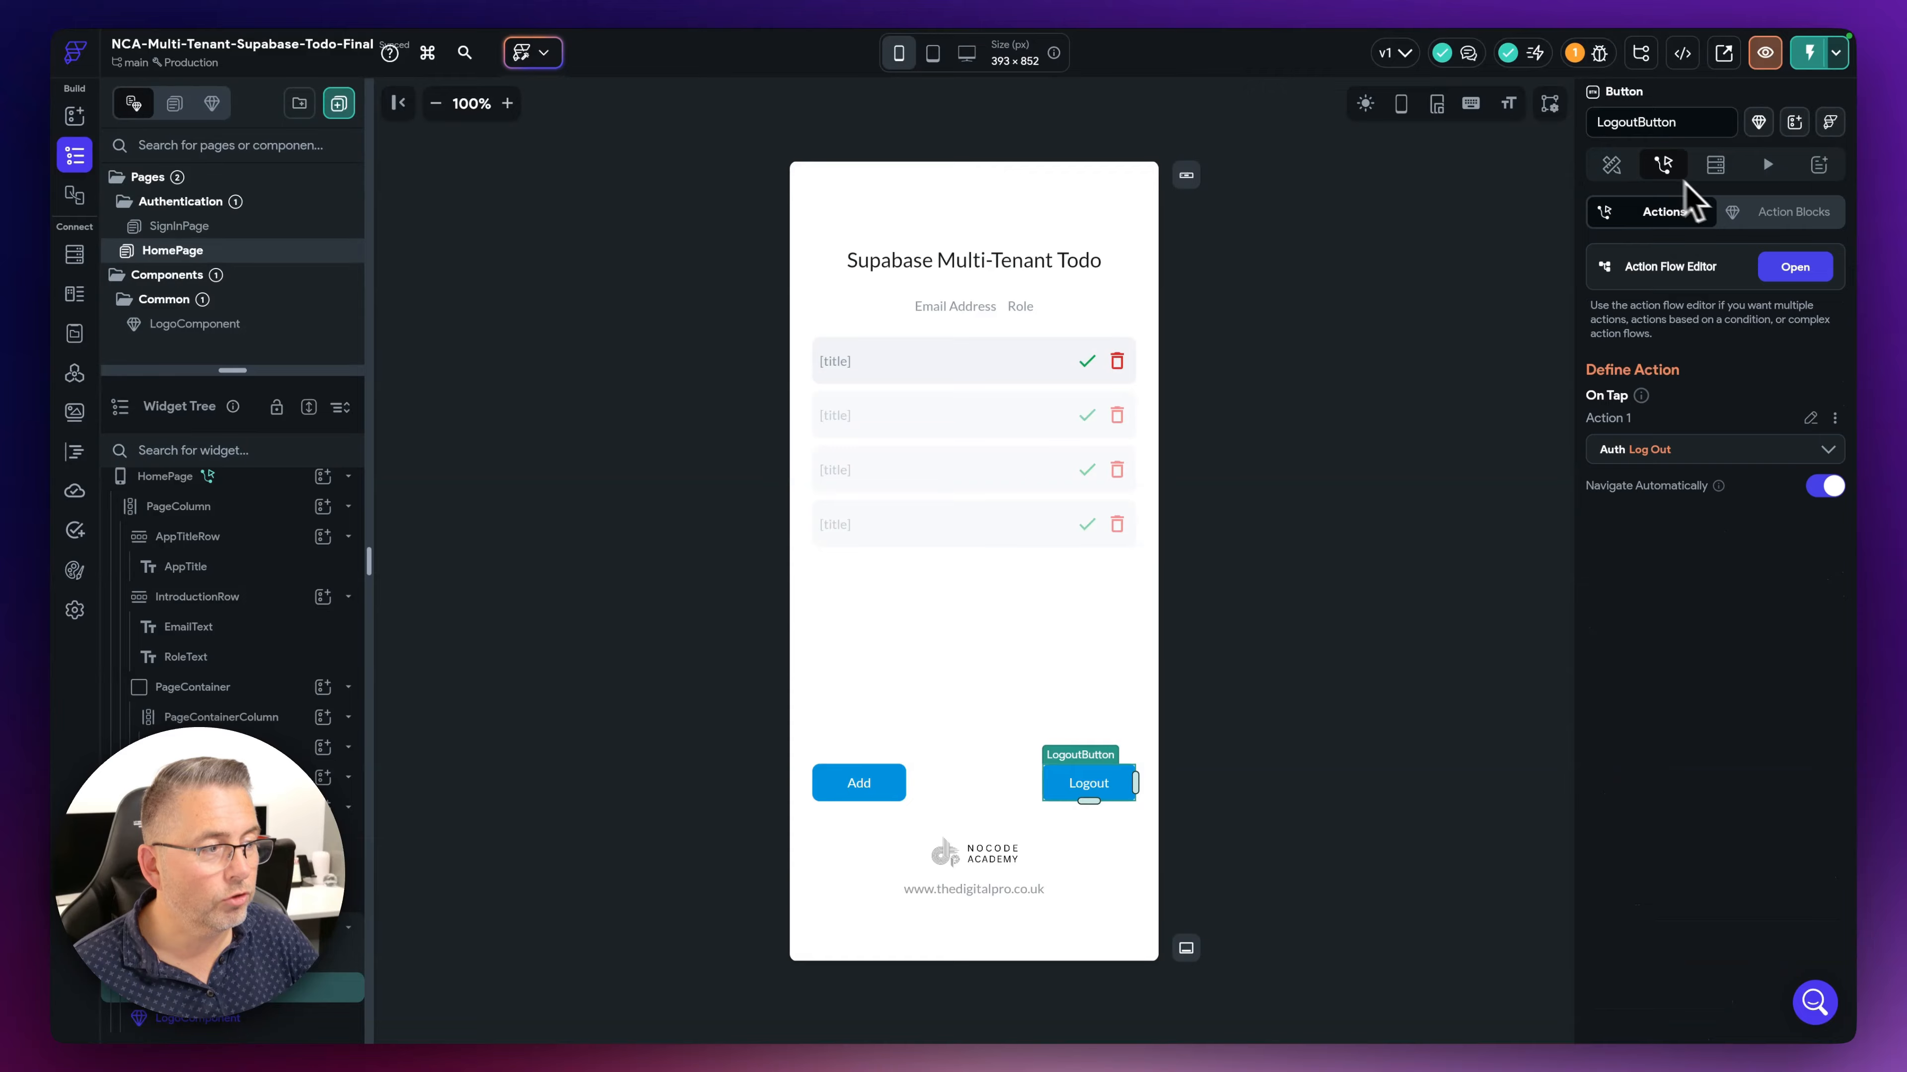
click(1792, 275)
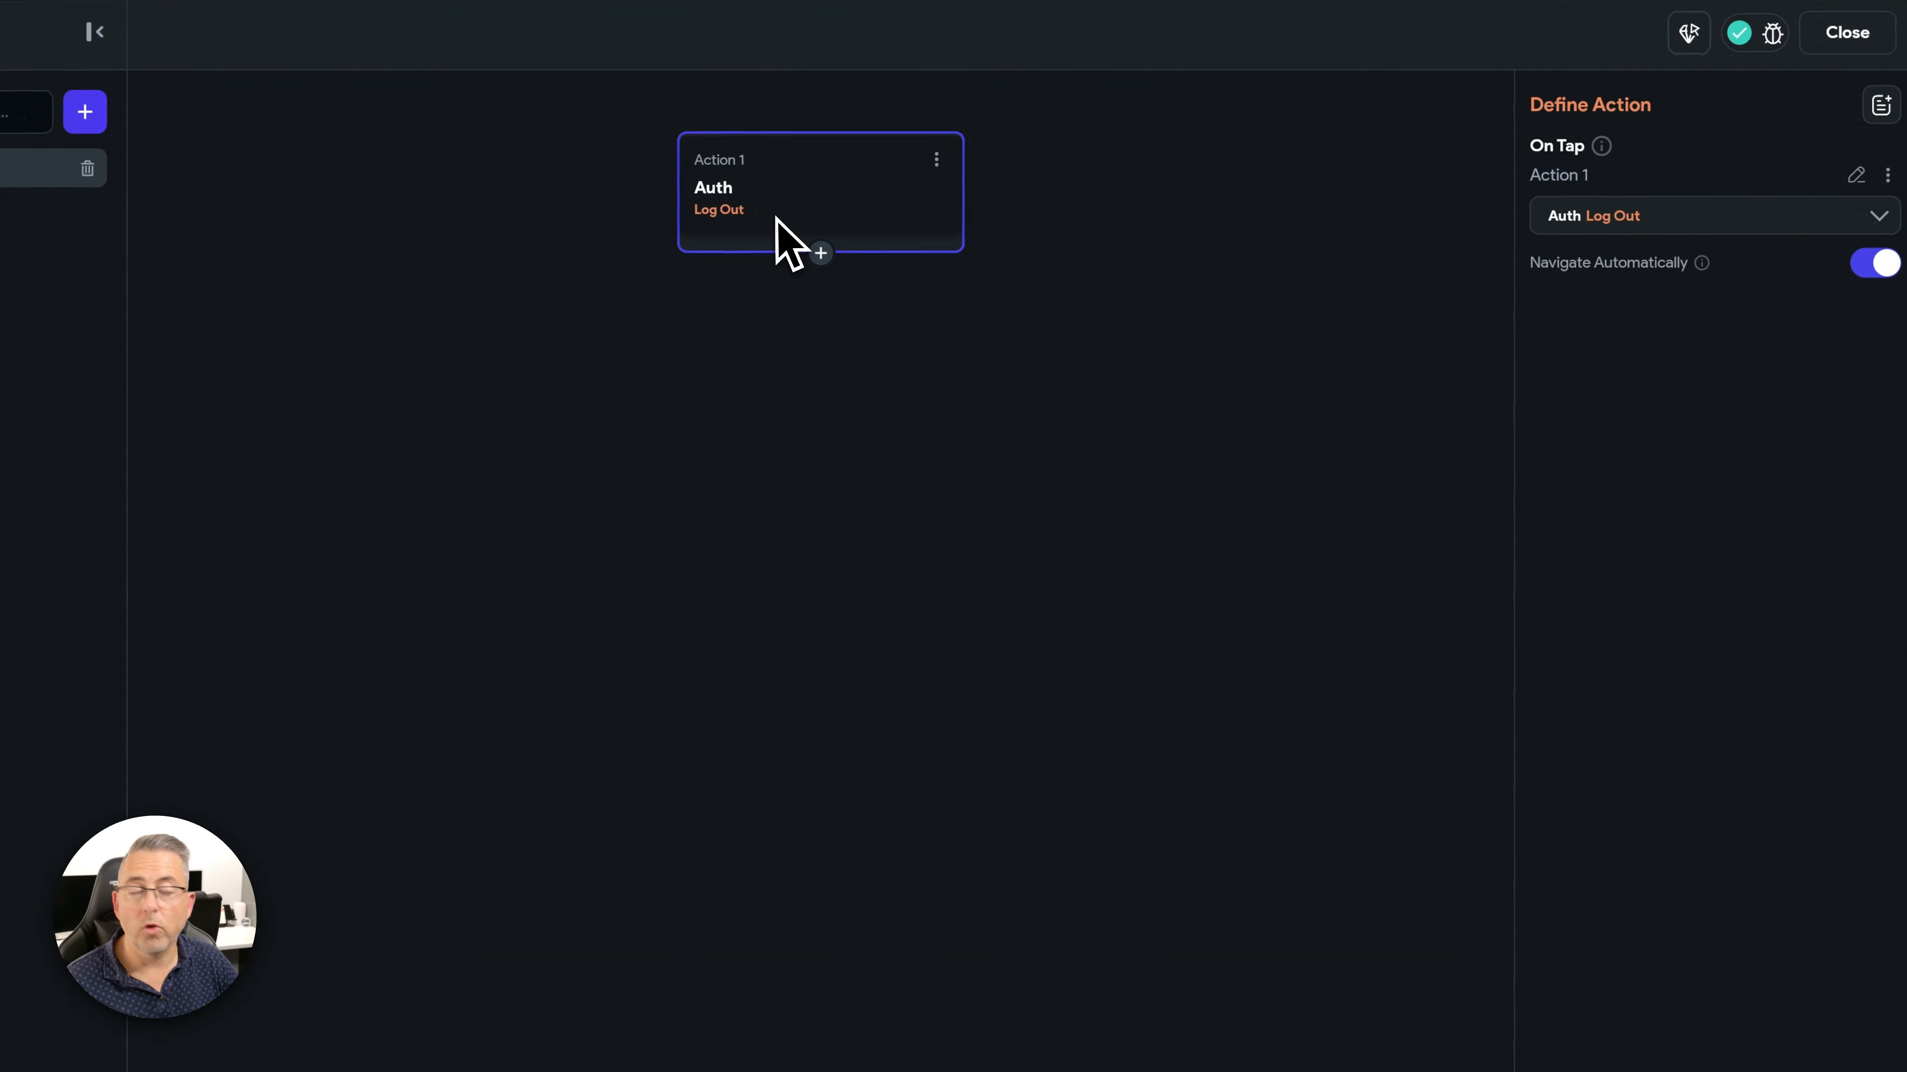
click(1841, 39)
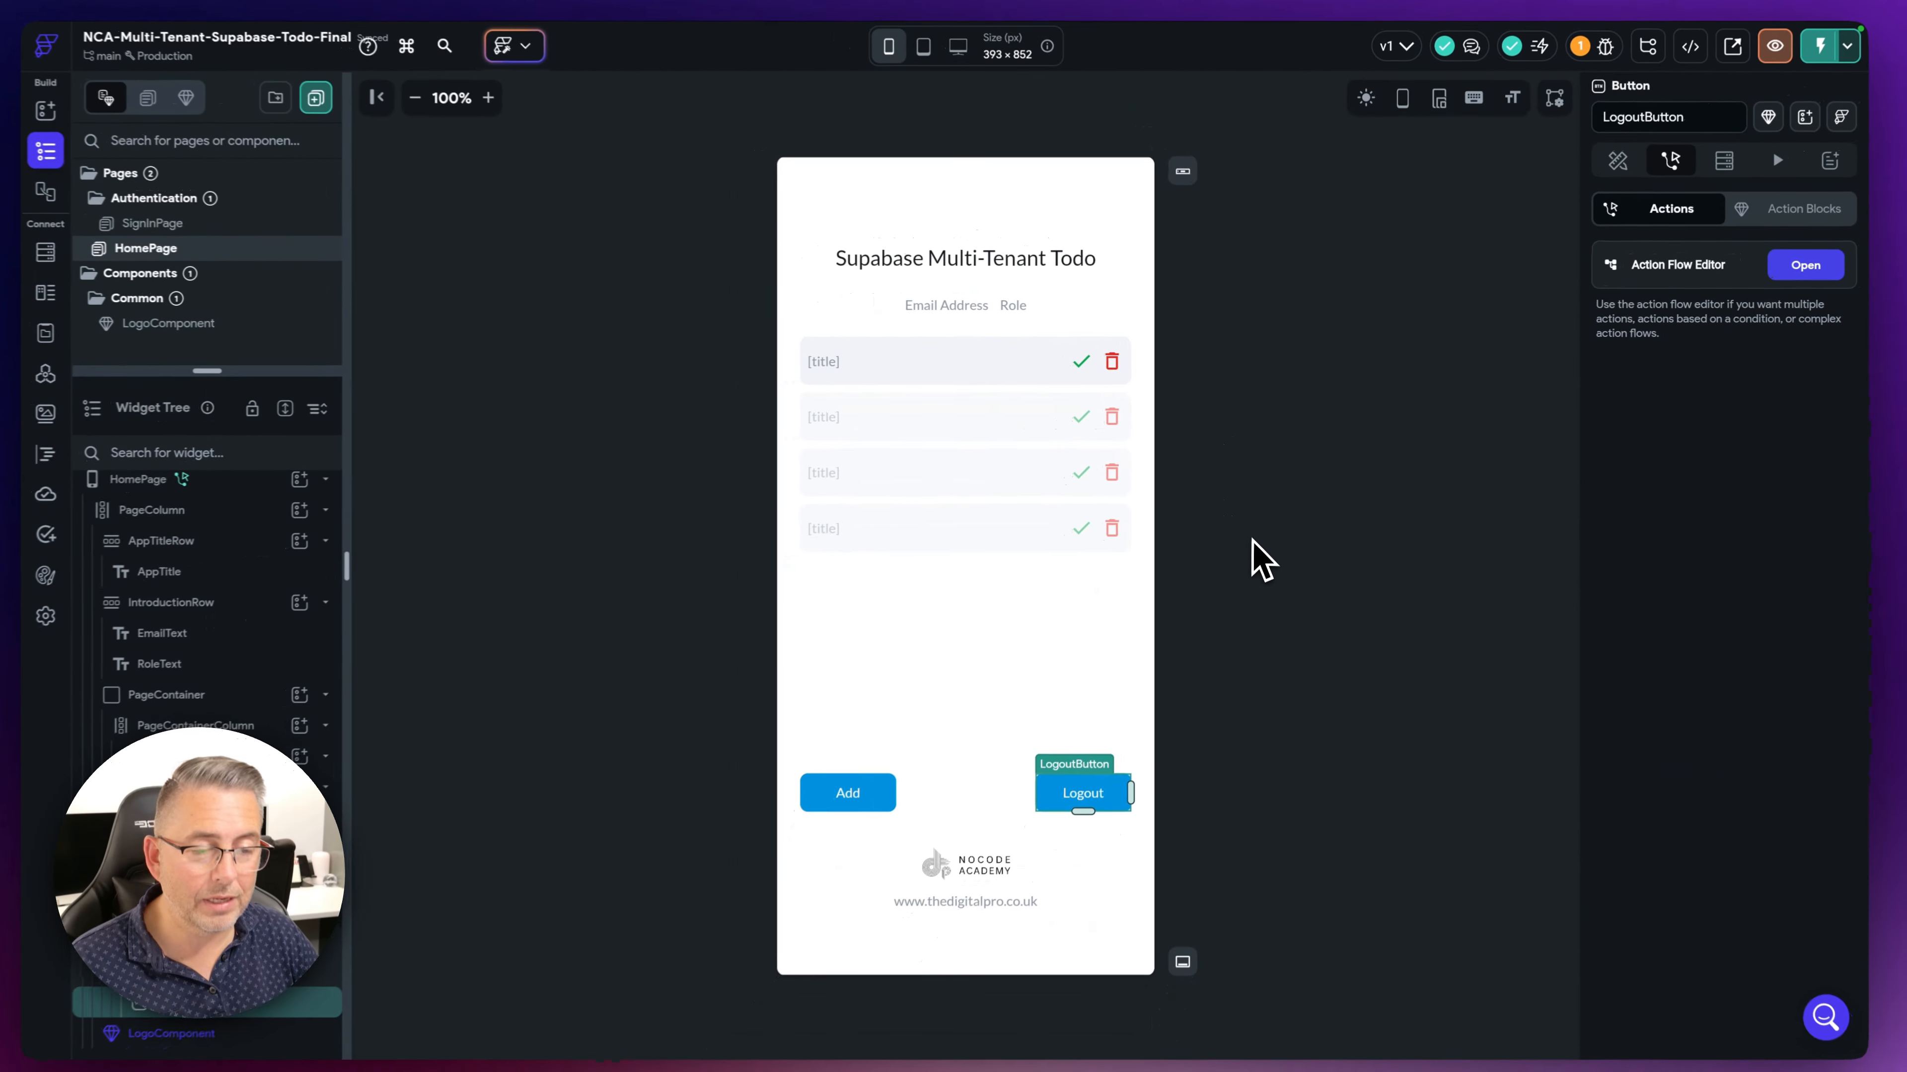
click(1248, 595)
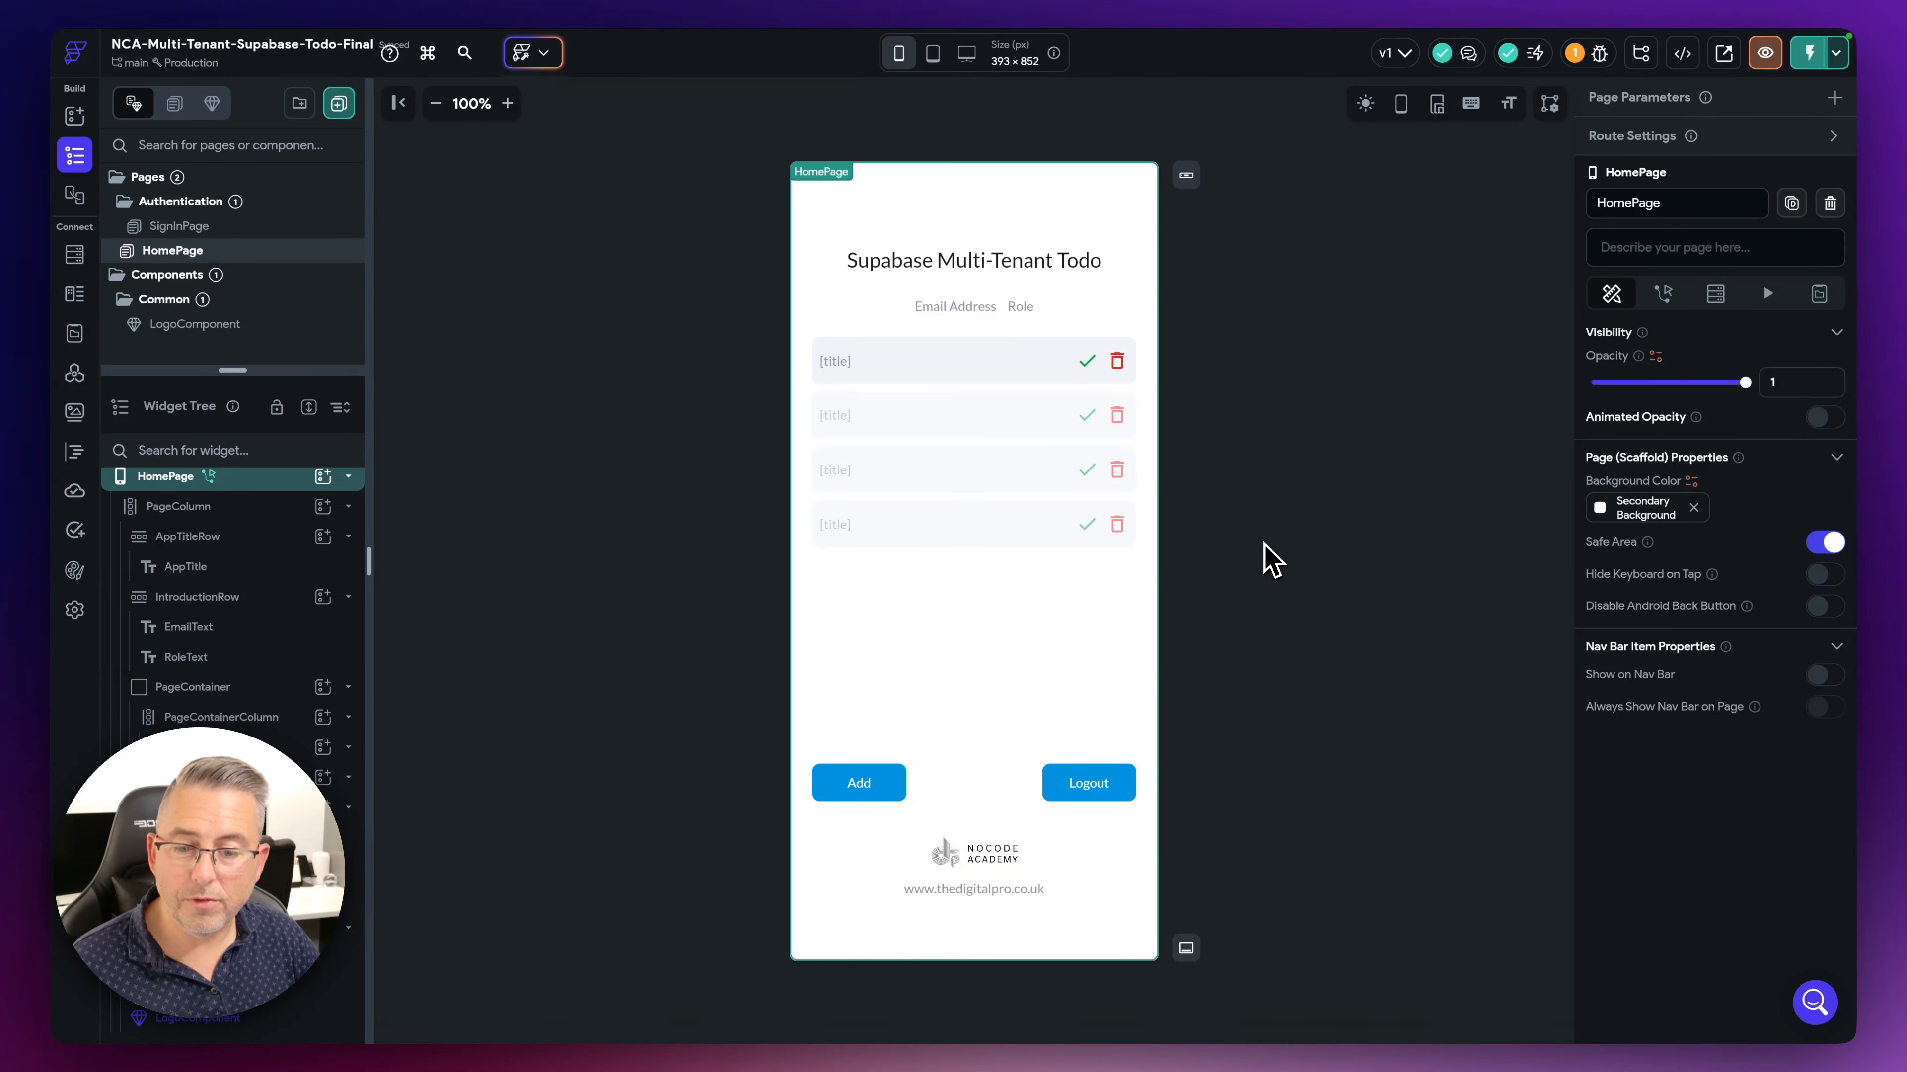
click(1264, 545)
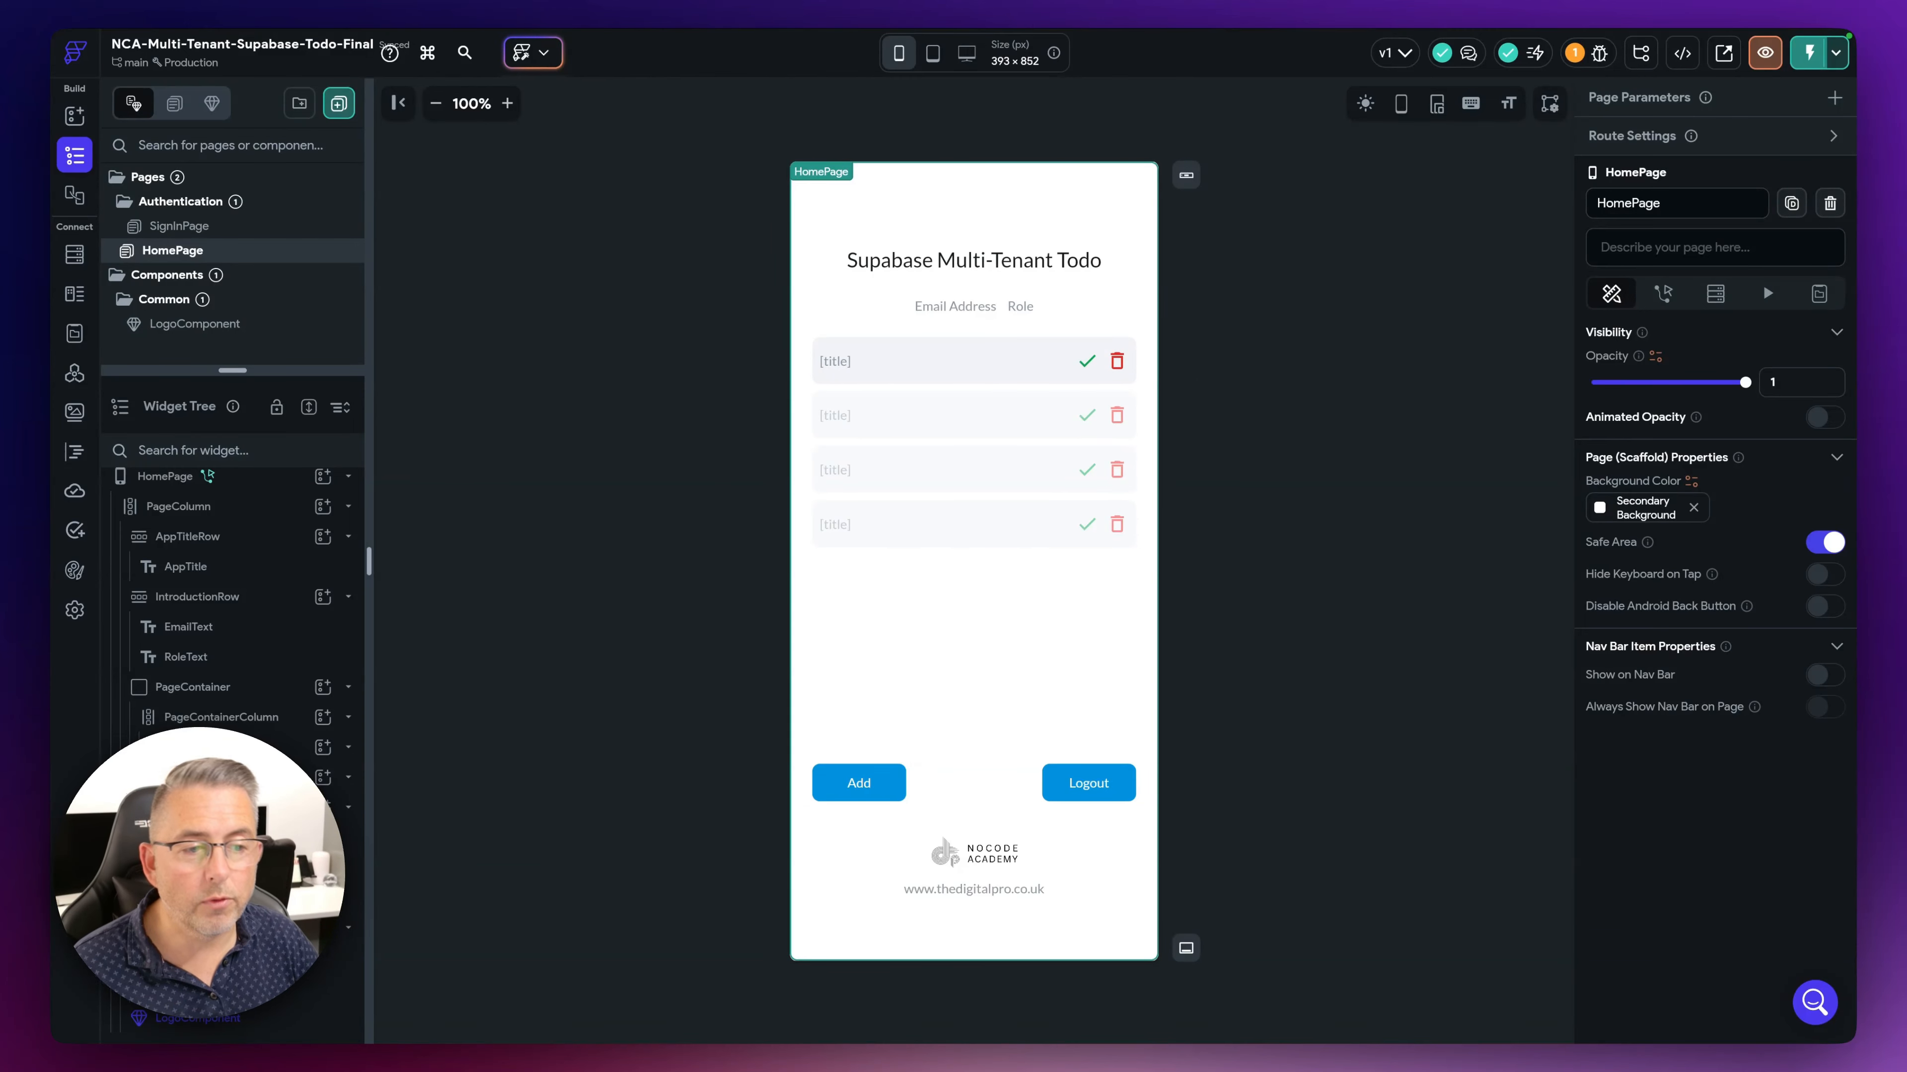
- Give the complete icon conditional visibility: role is 'Admin' OR user_id equals User ID
click(1196, 378)
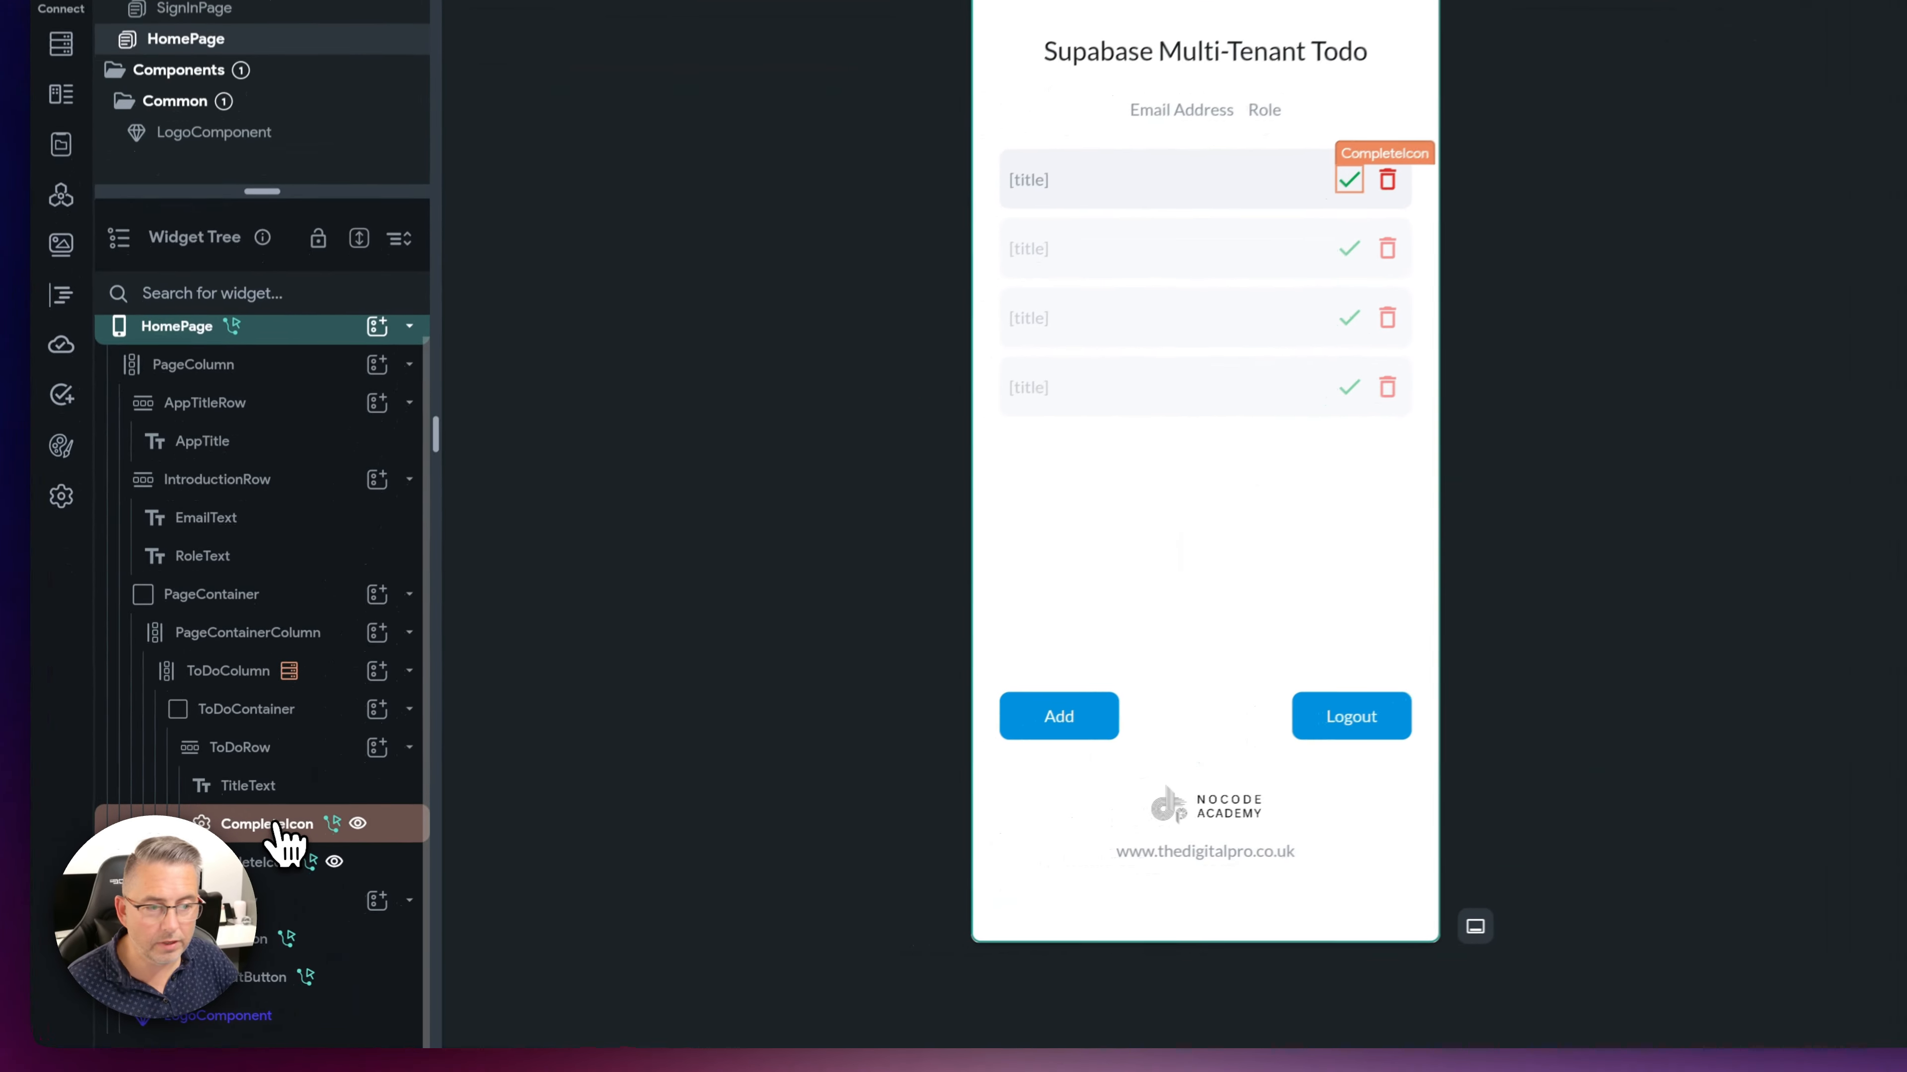
click(274, 824)
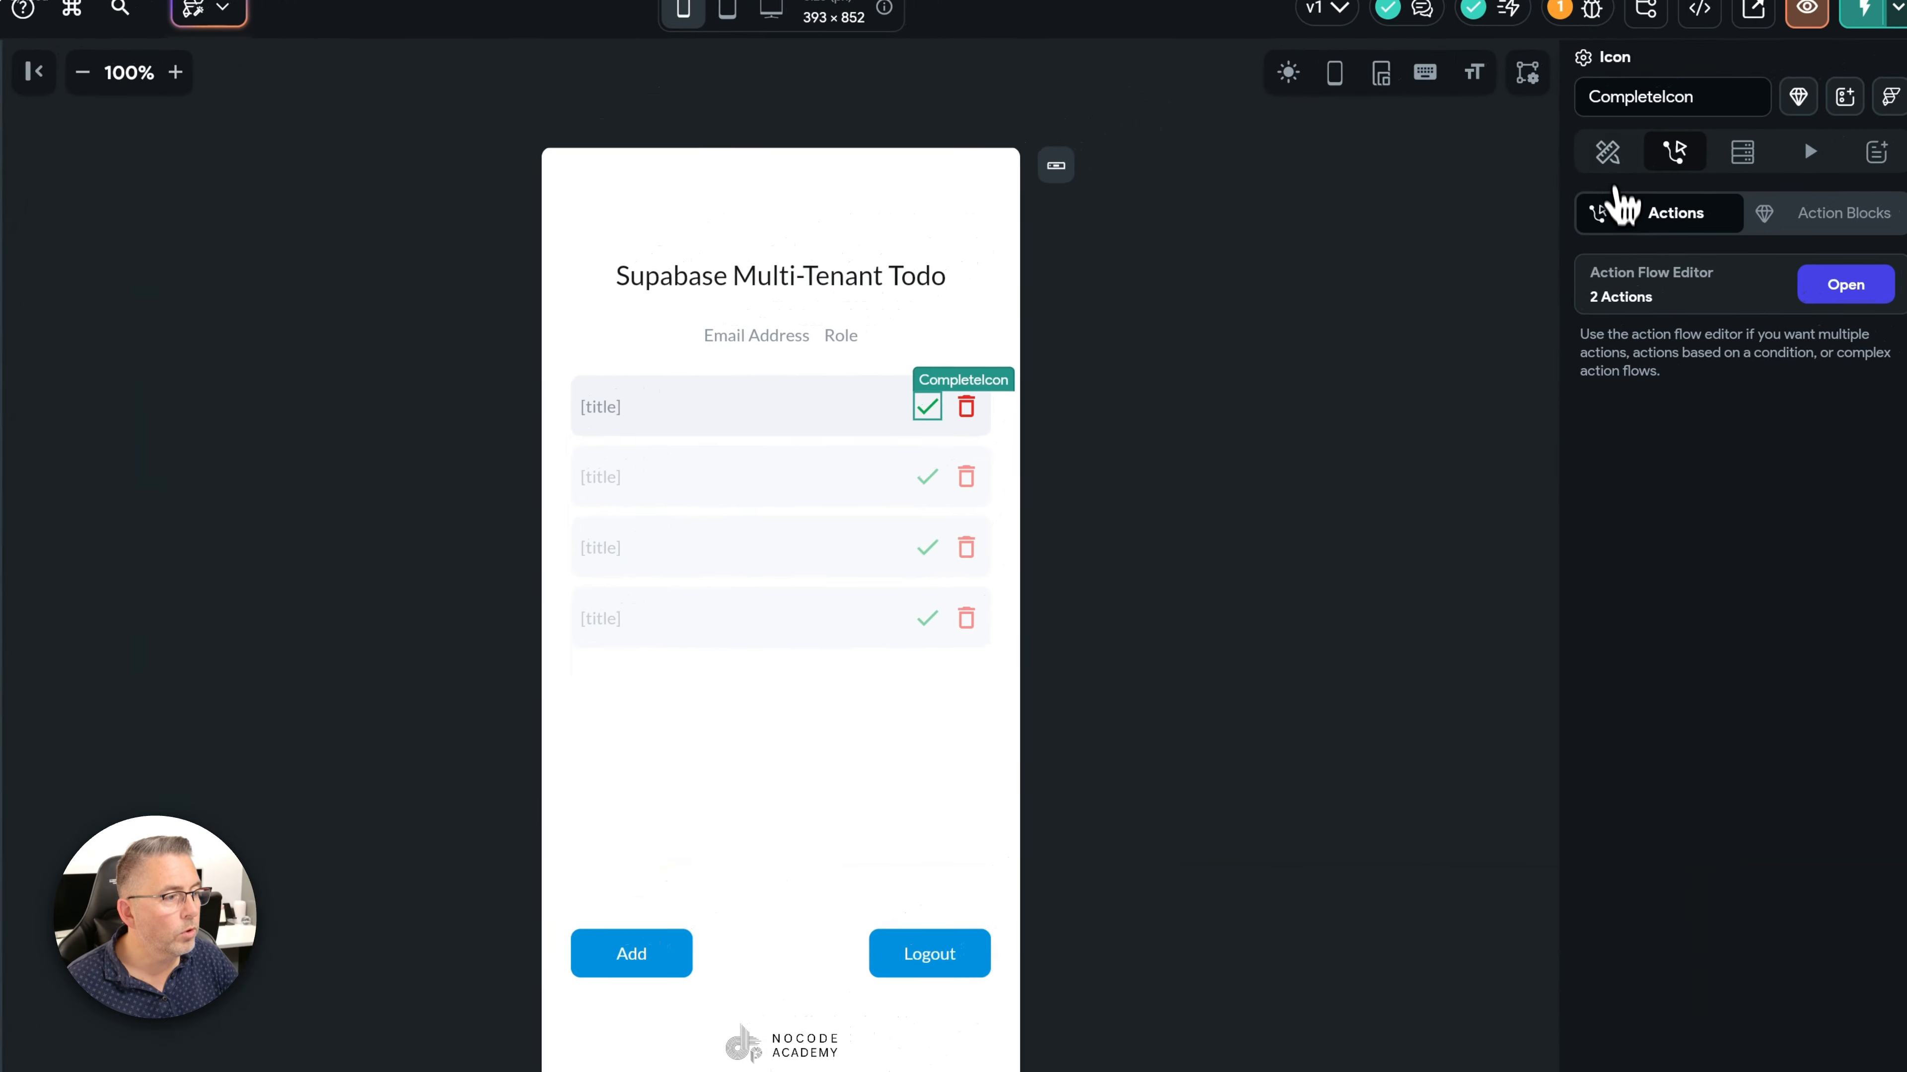
click(1607, 156)
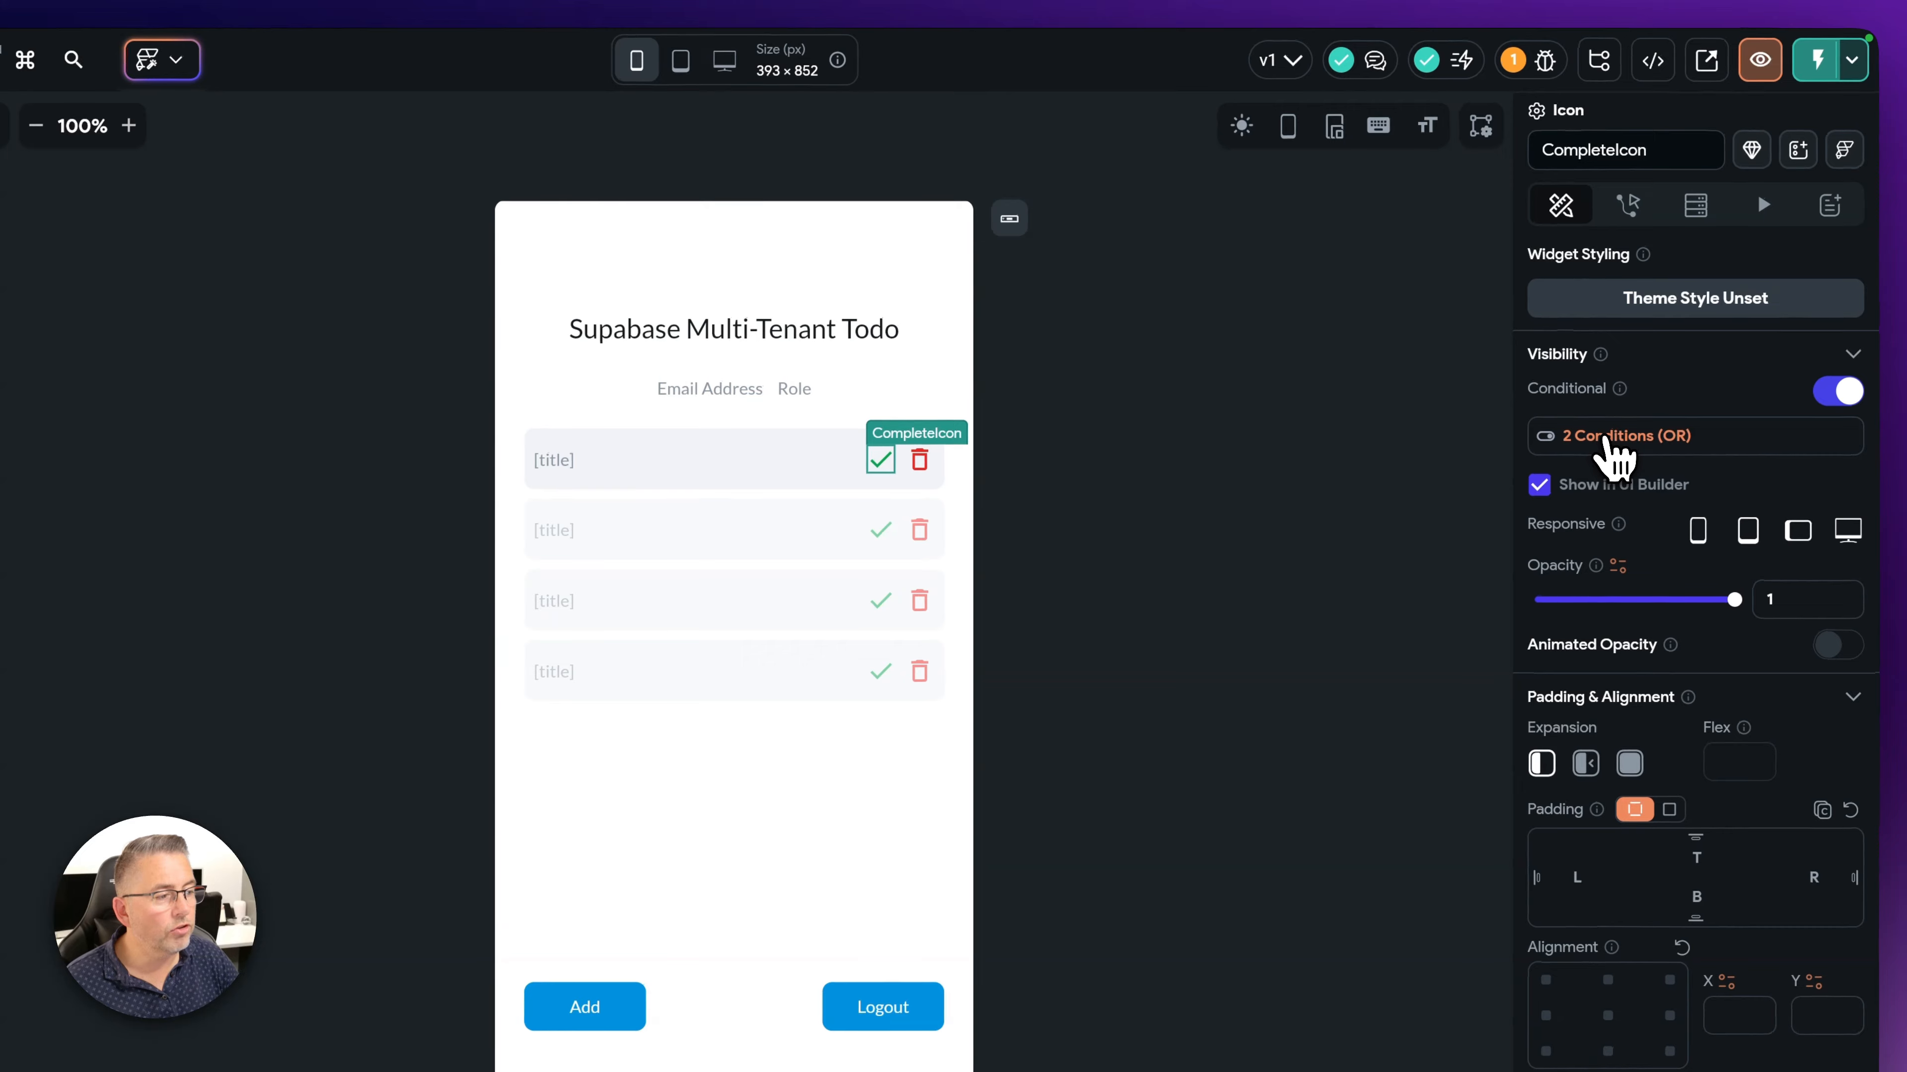
click(1622, 442)
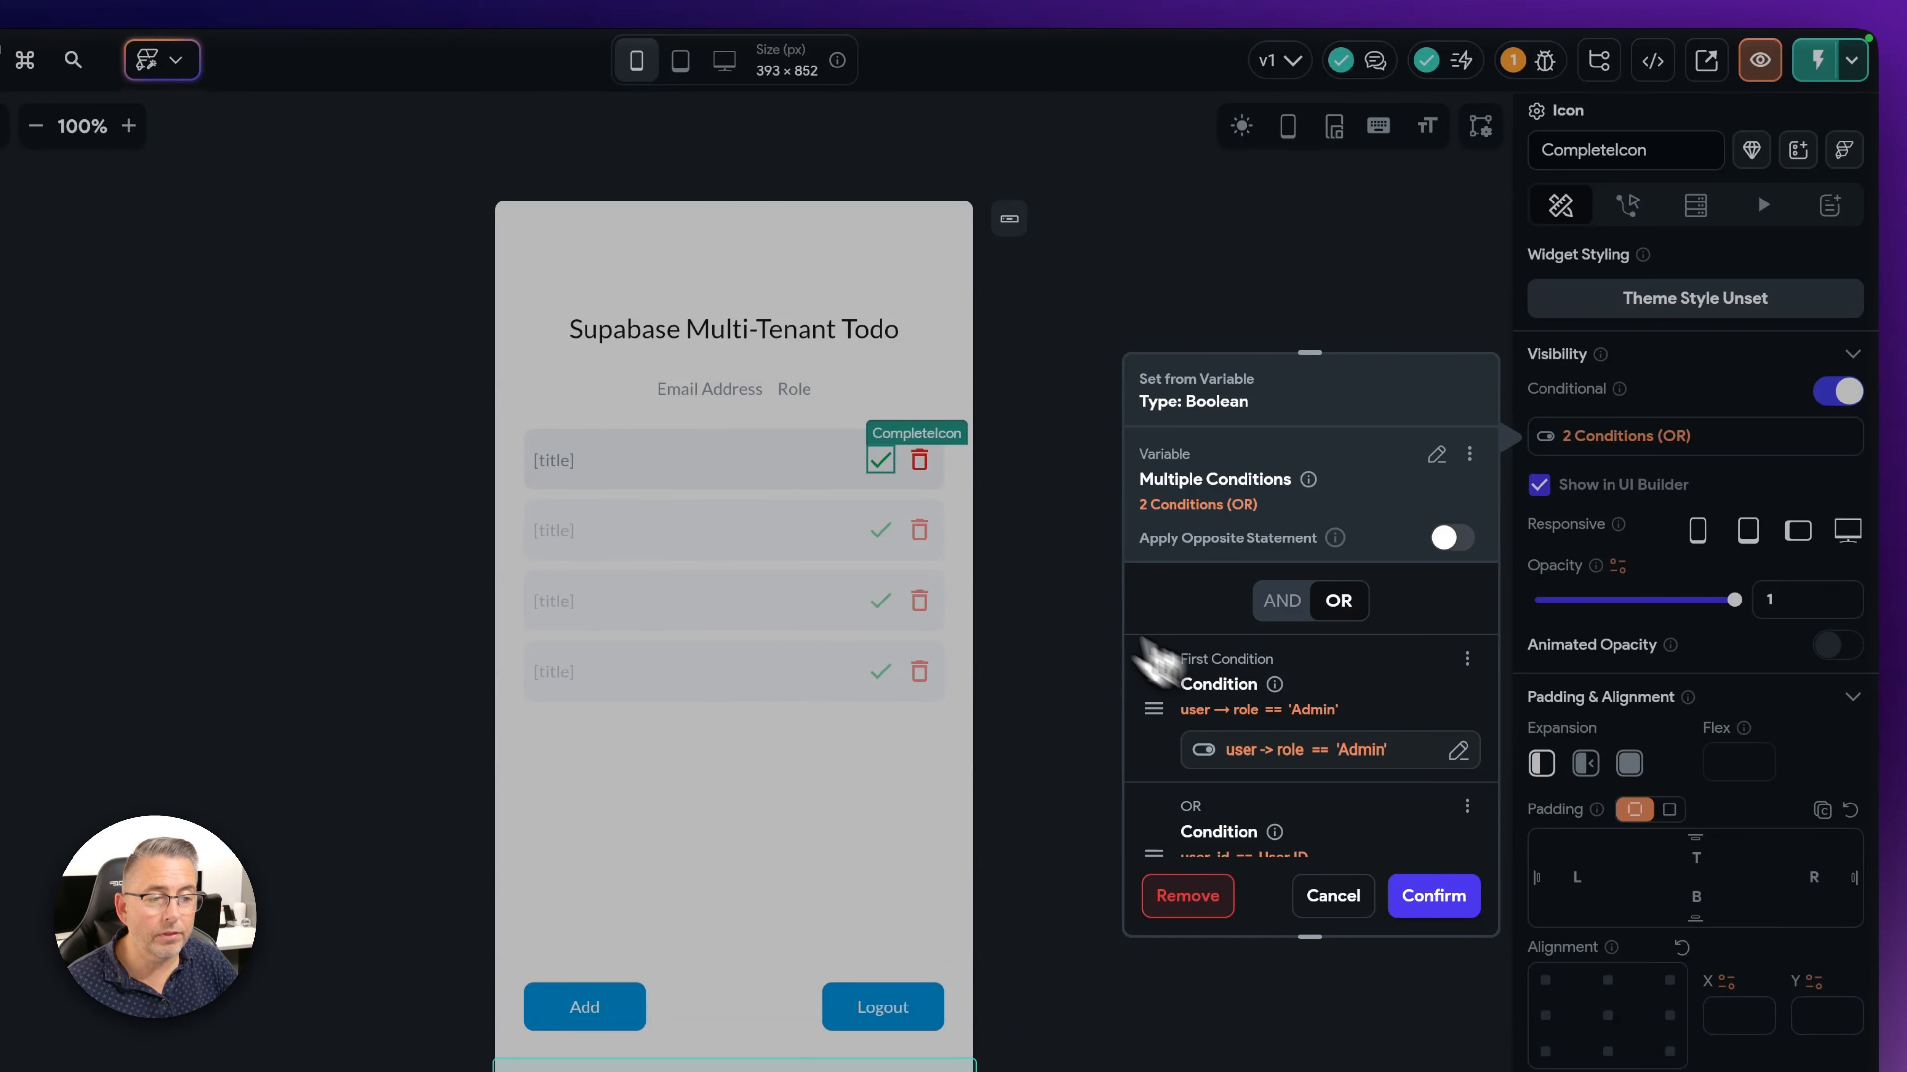
scroll(1276, 721, down, 2)
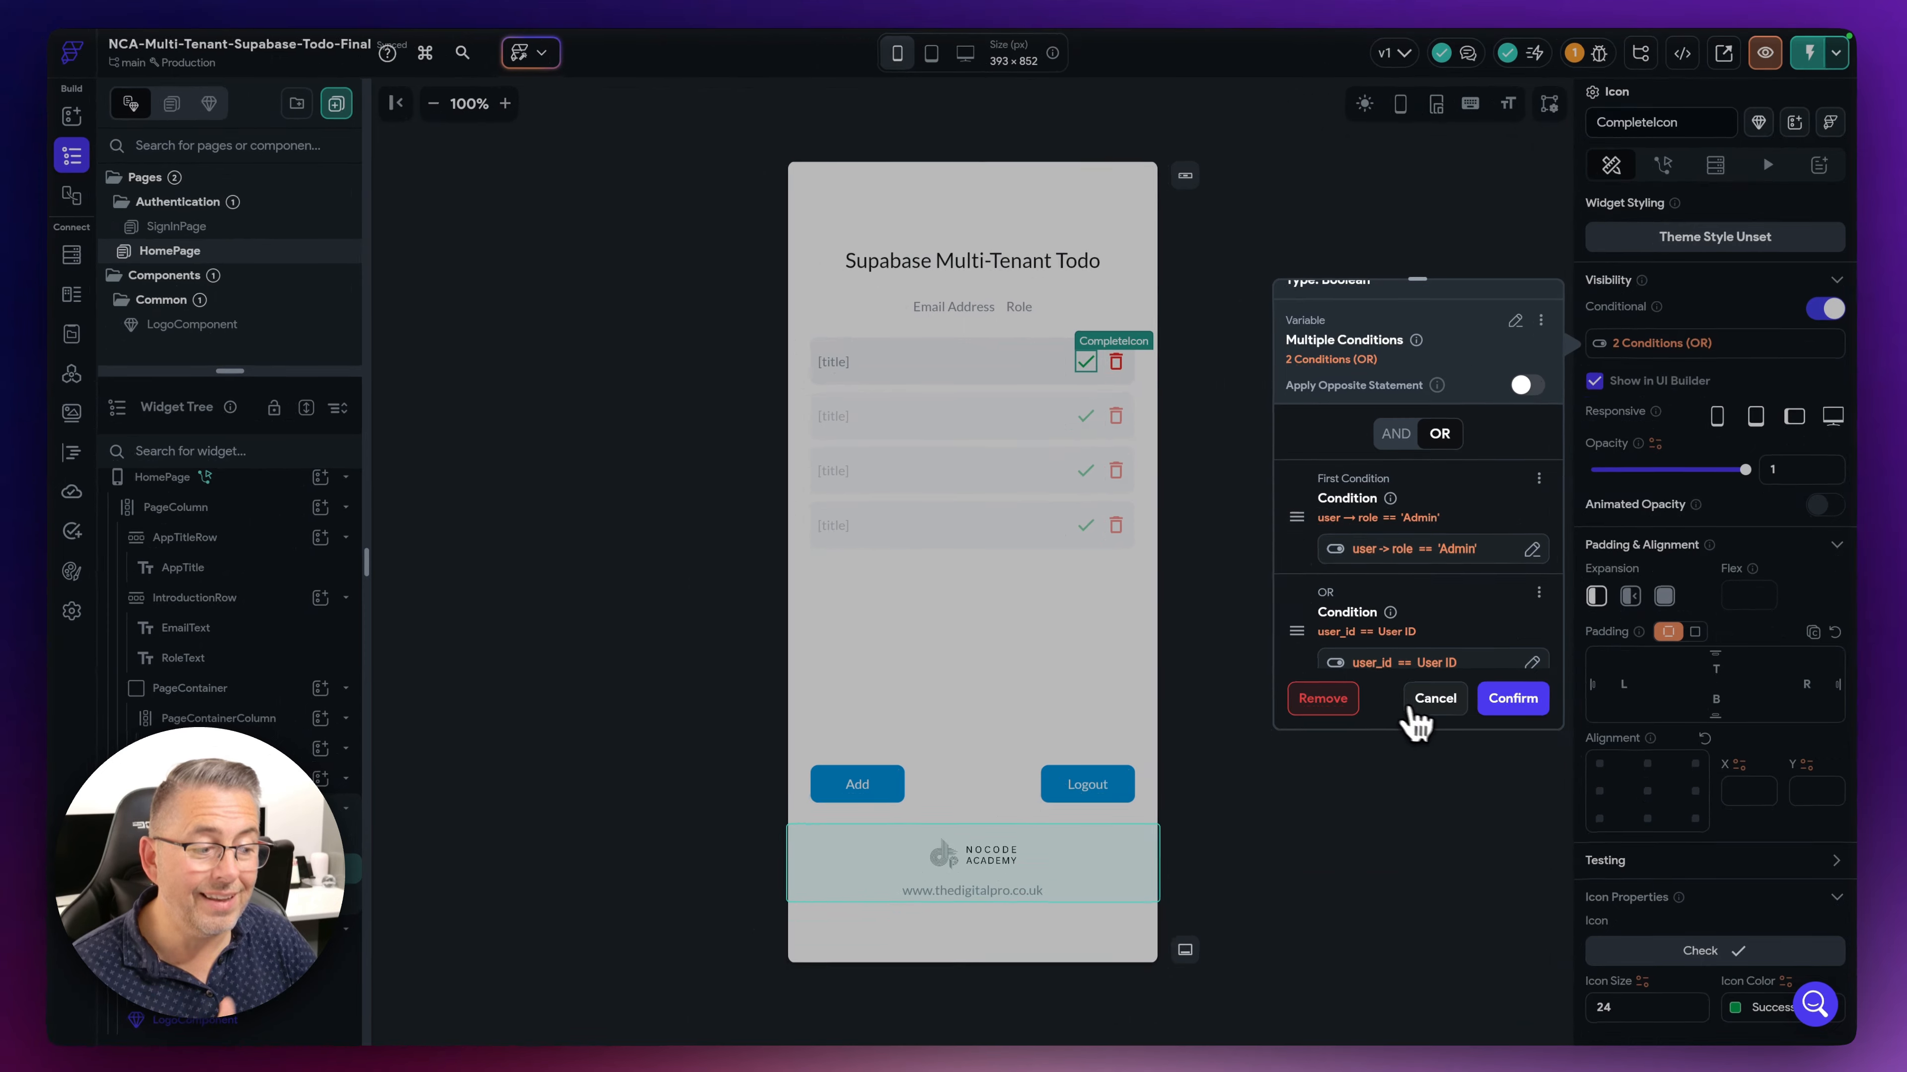
click(1423, 702)
click(1117, 361)
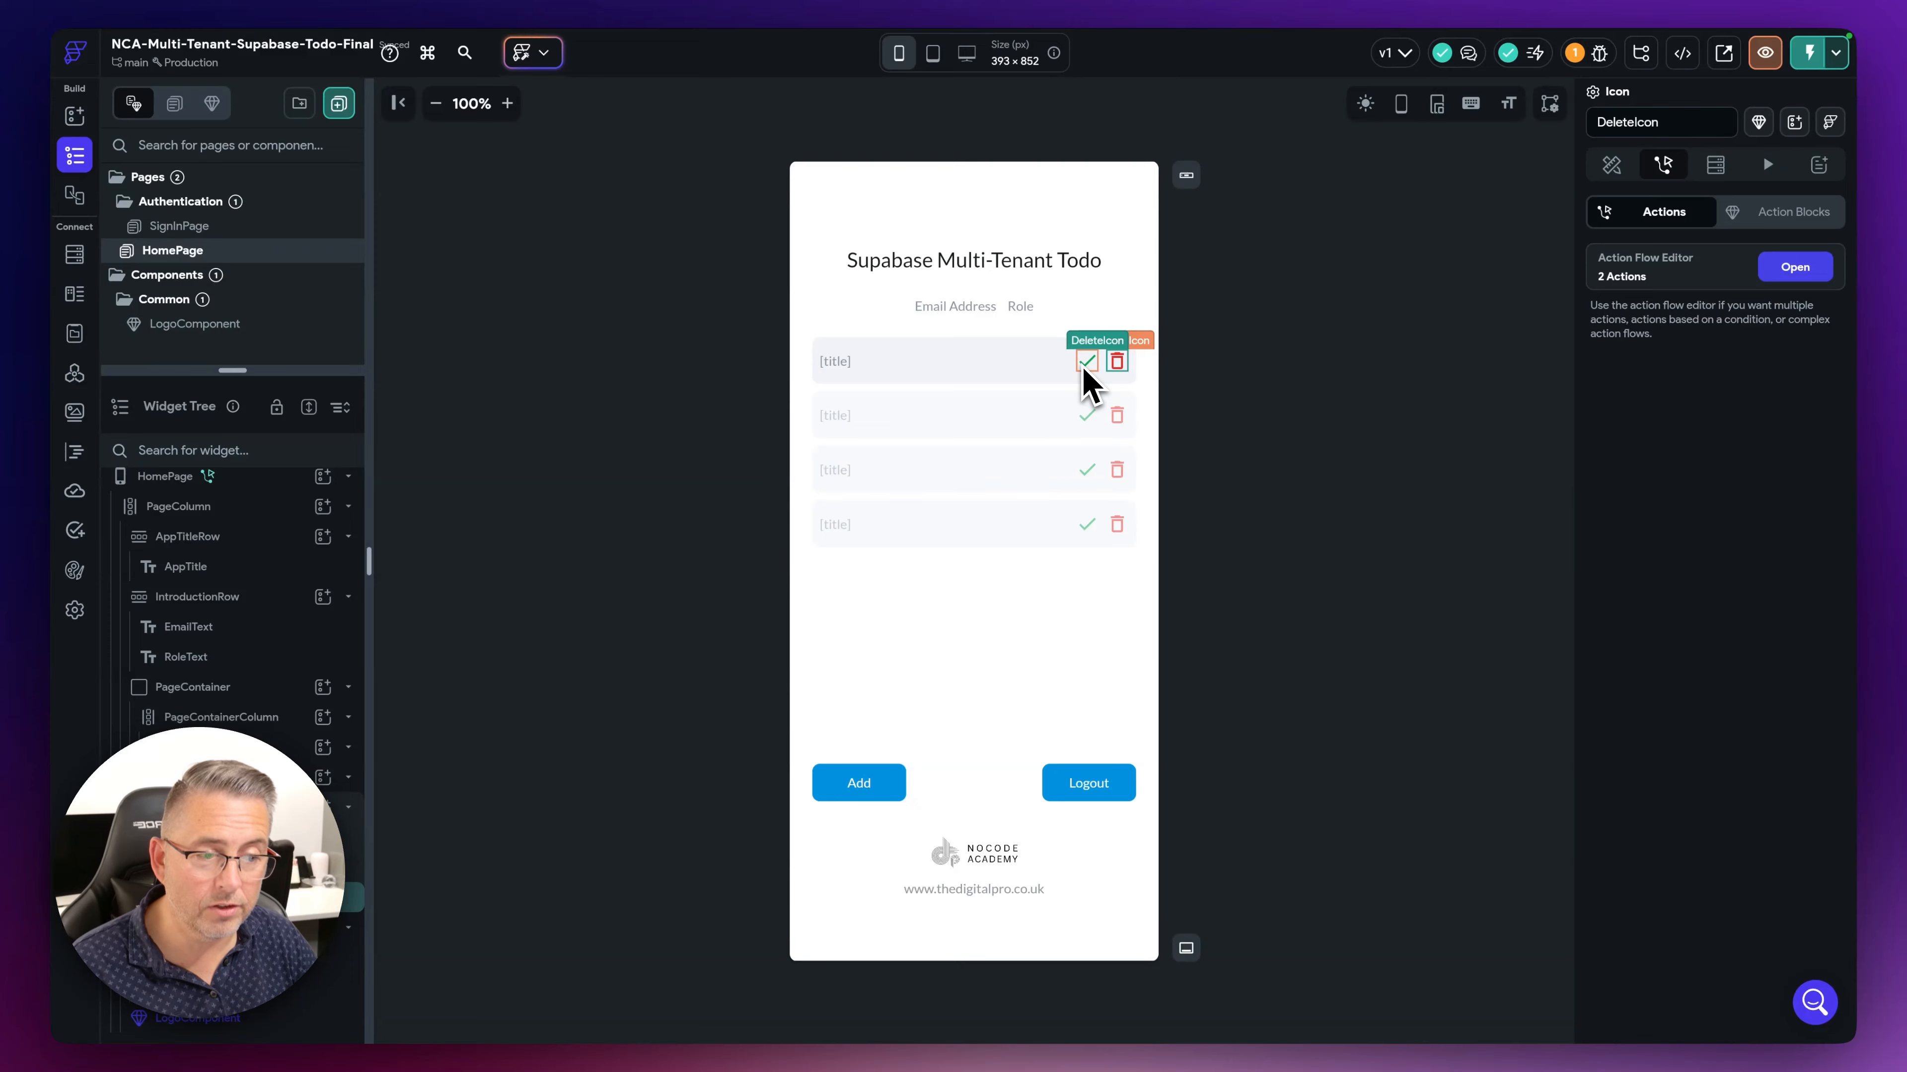
- Deselect the delete icon to bring back the HomePage page properties
click(1193, 381)
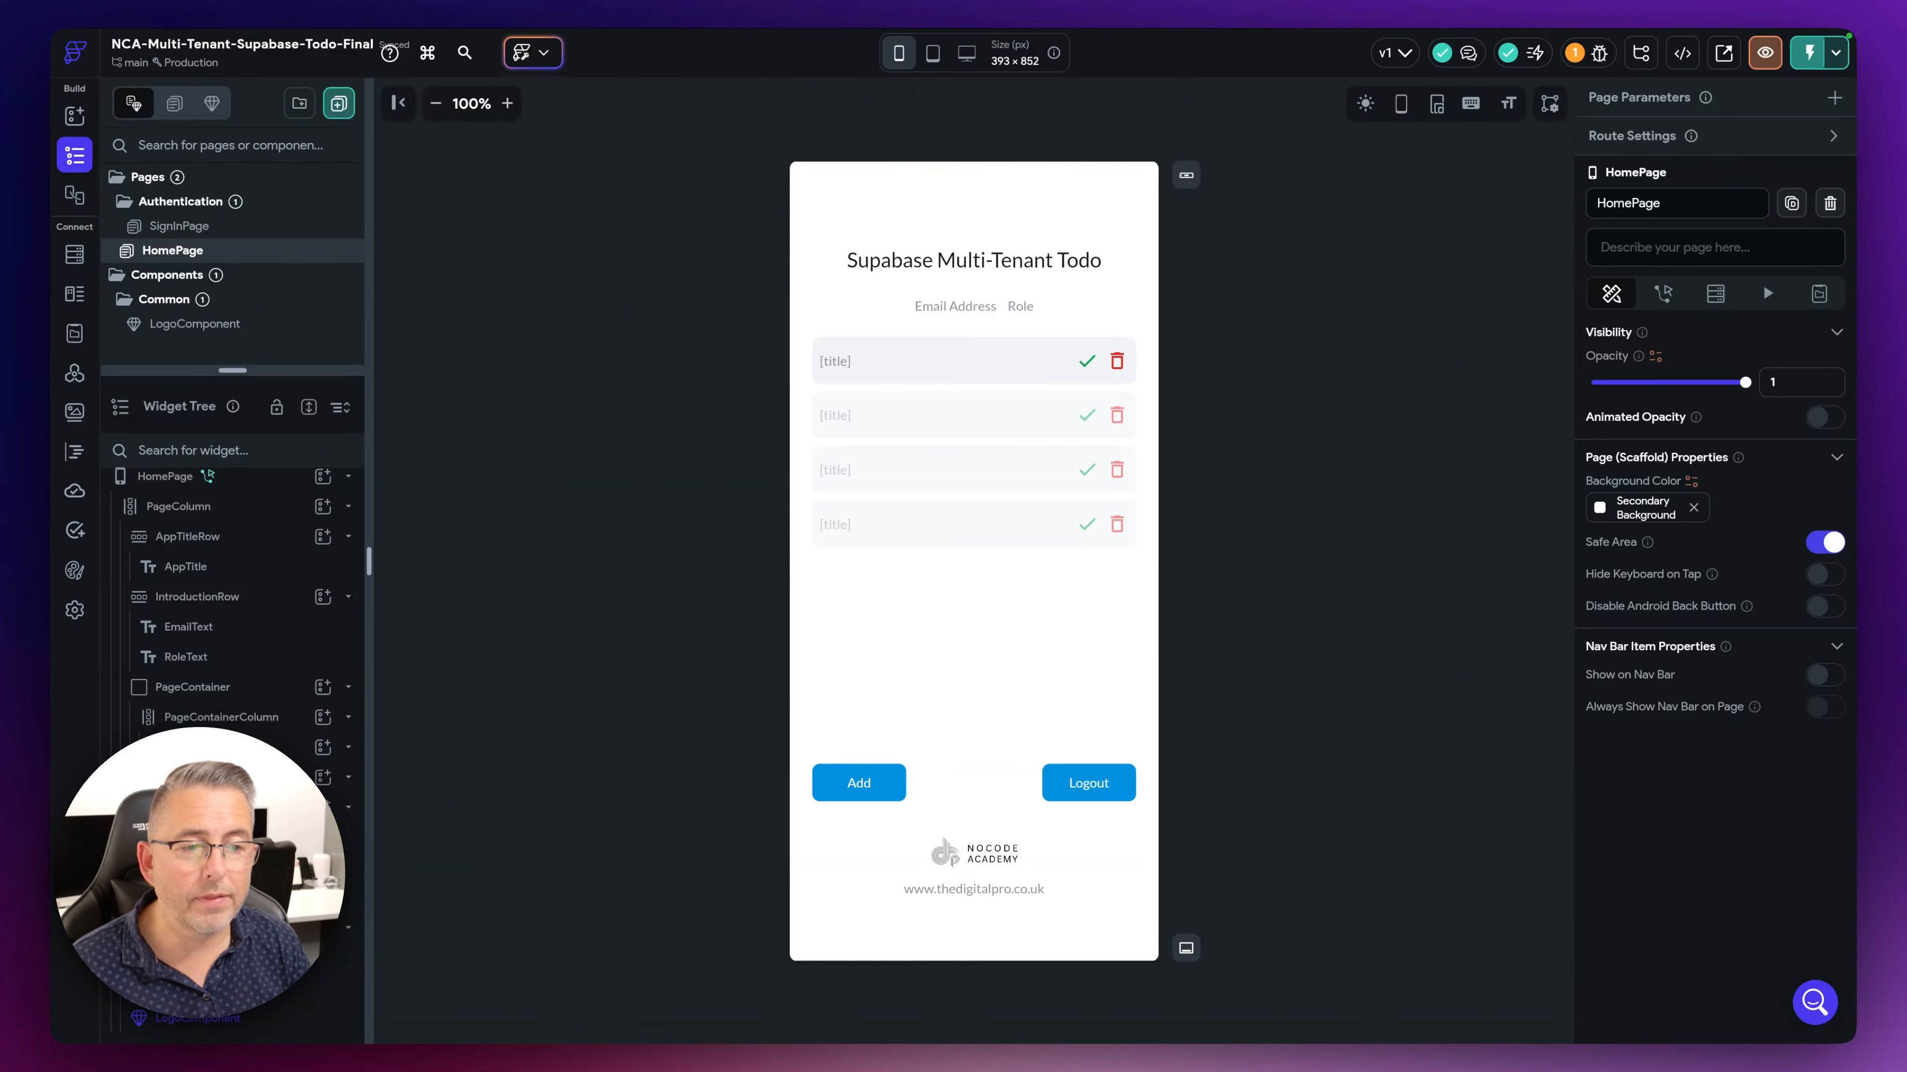
- Select the EmailText and RoleText widgets on the HomePage canvas
click(953, 309)
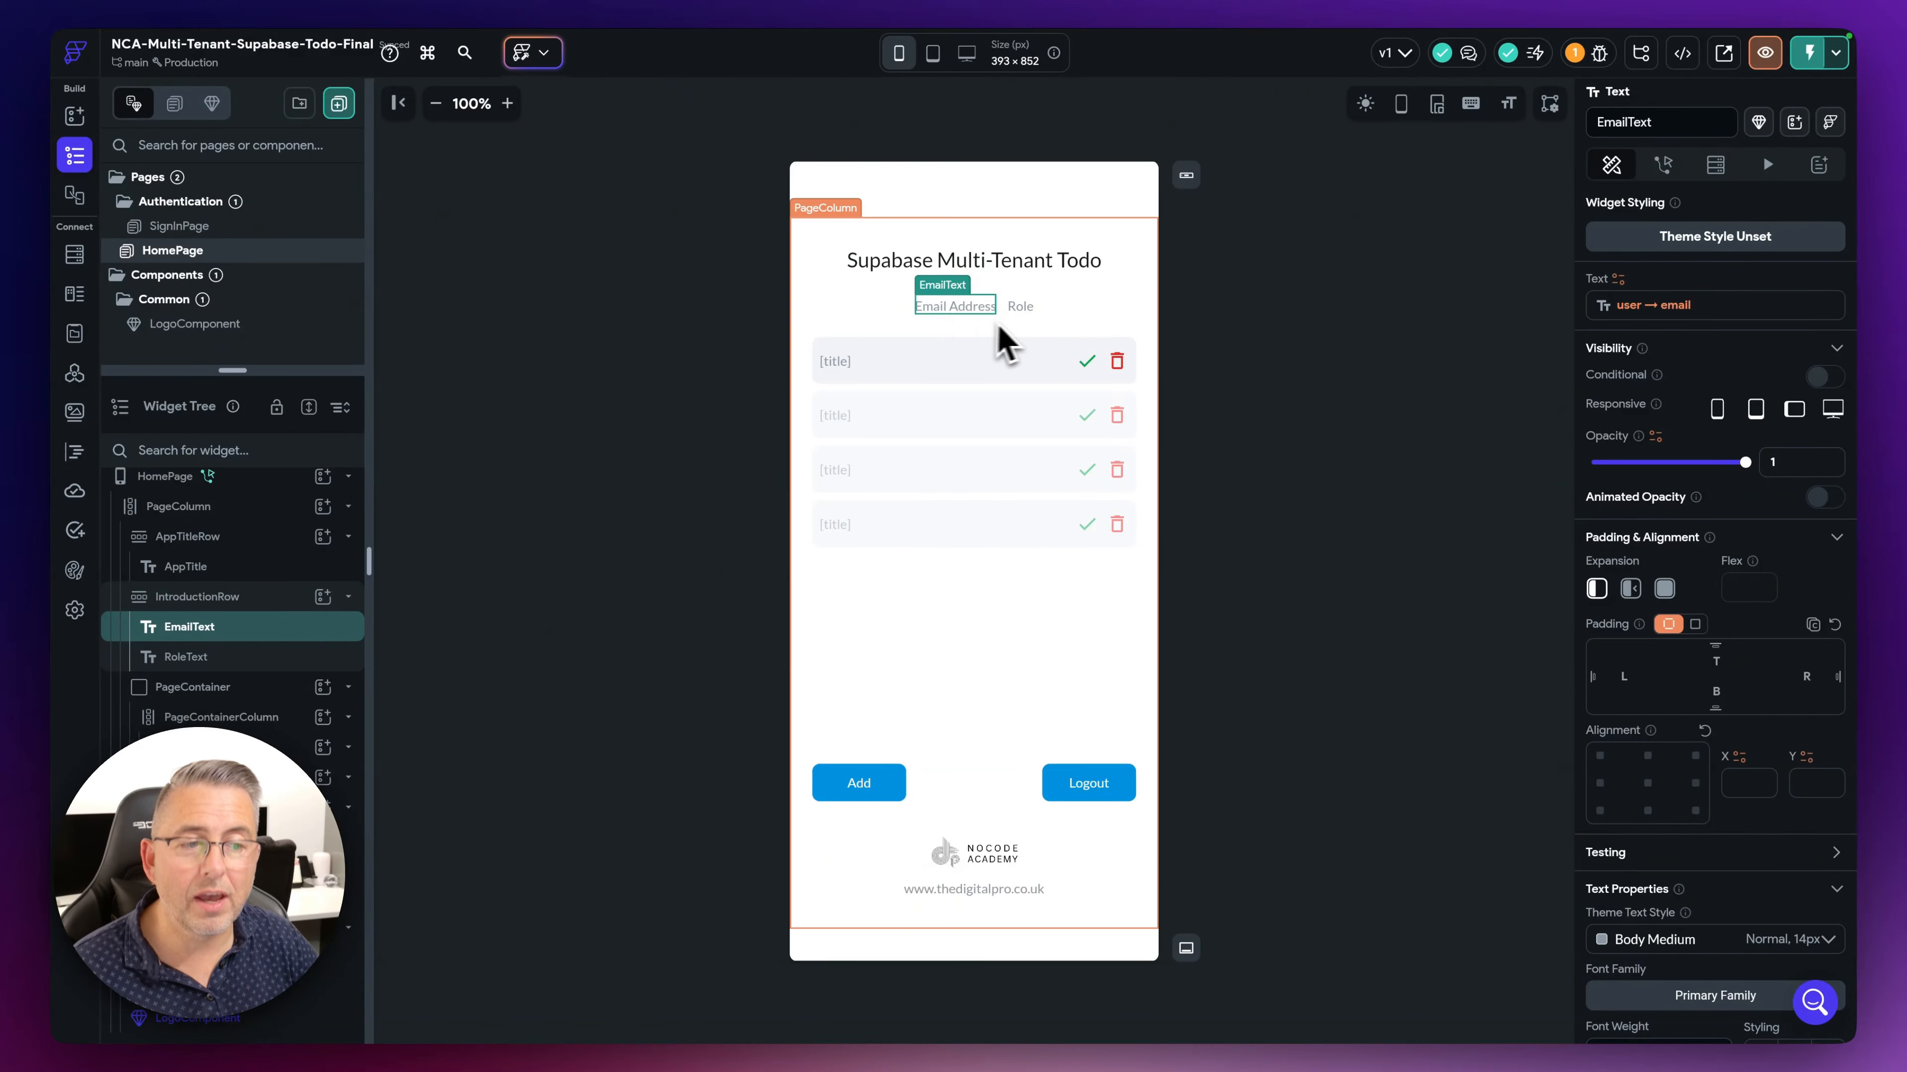
click(1022, 311)
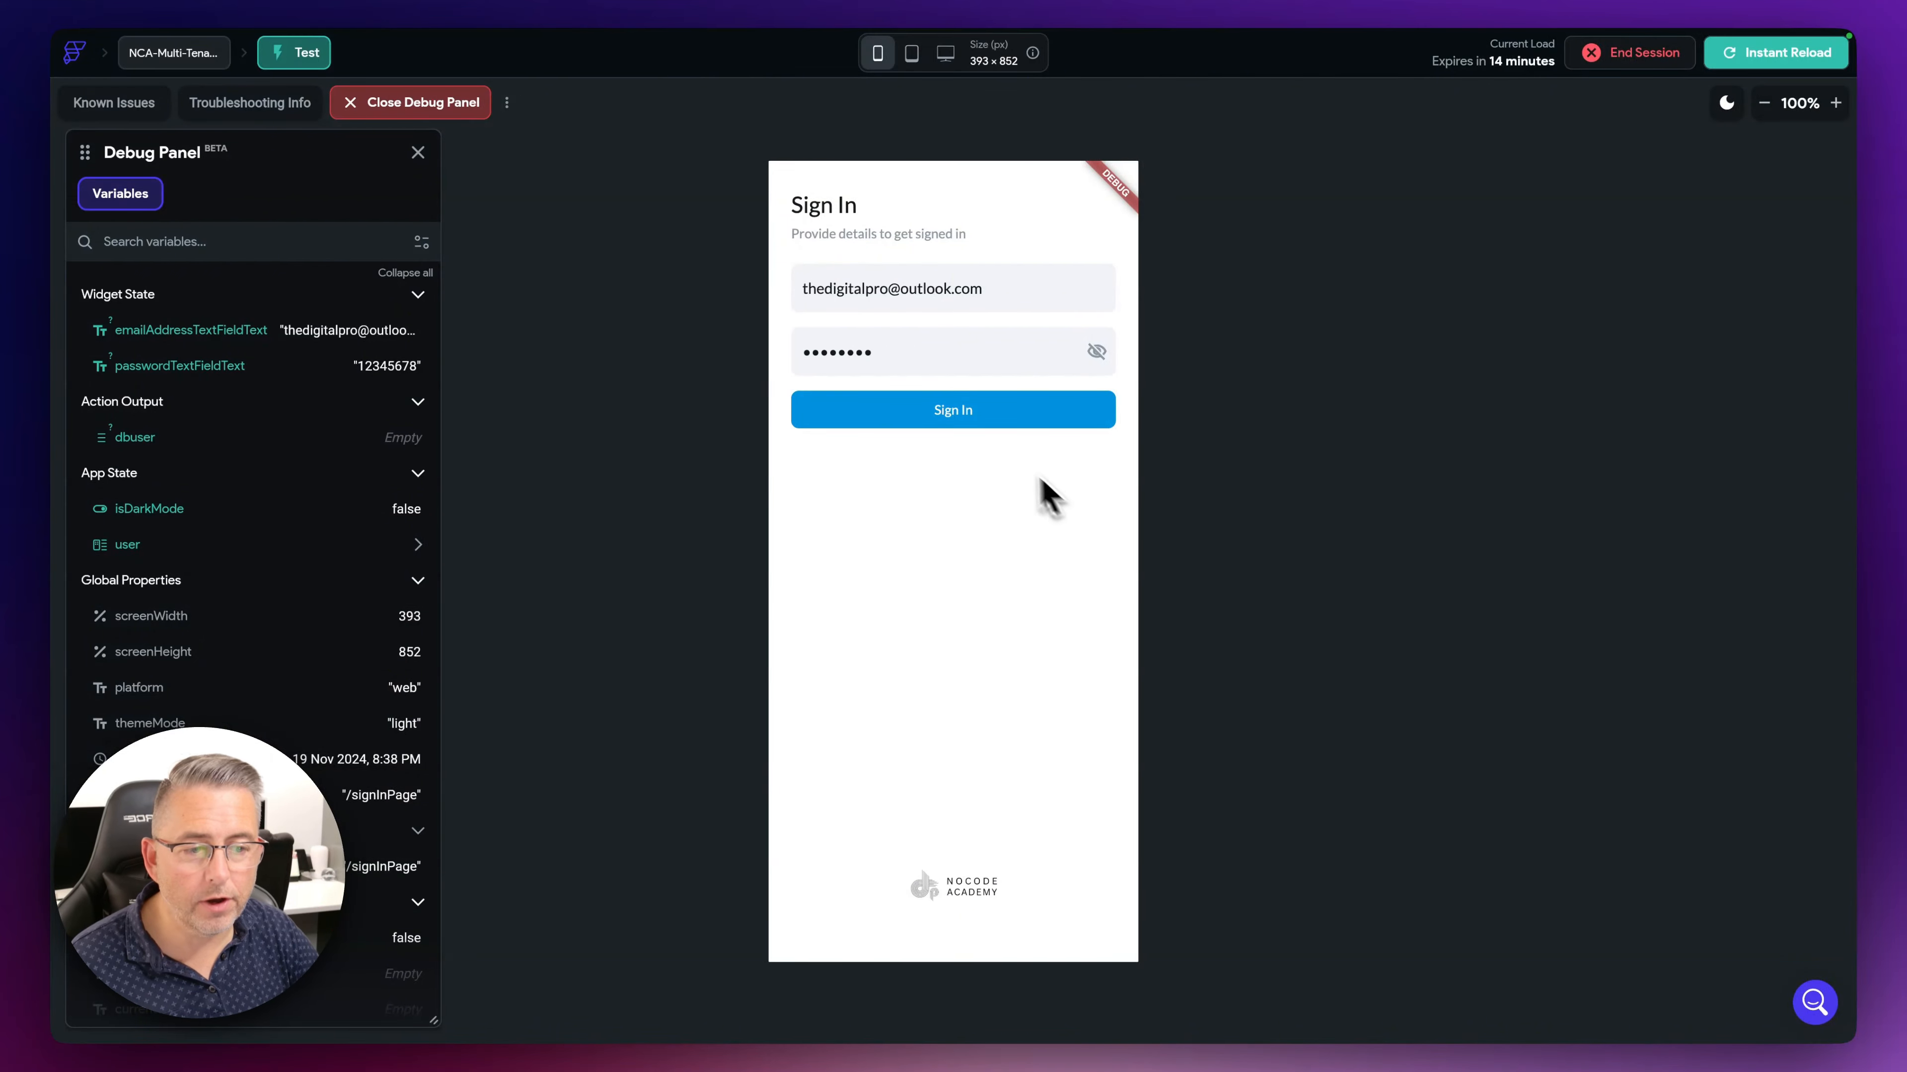
- Sign in as the User-role account, add the Test 81 todo, and switch to Supabase
click(995, 421)
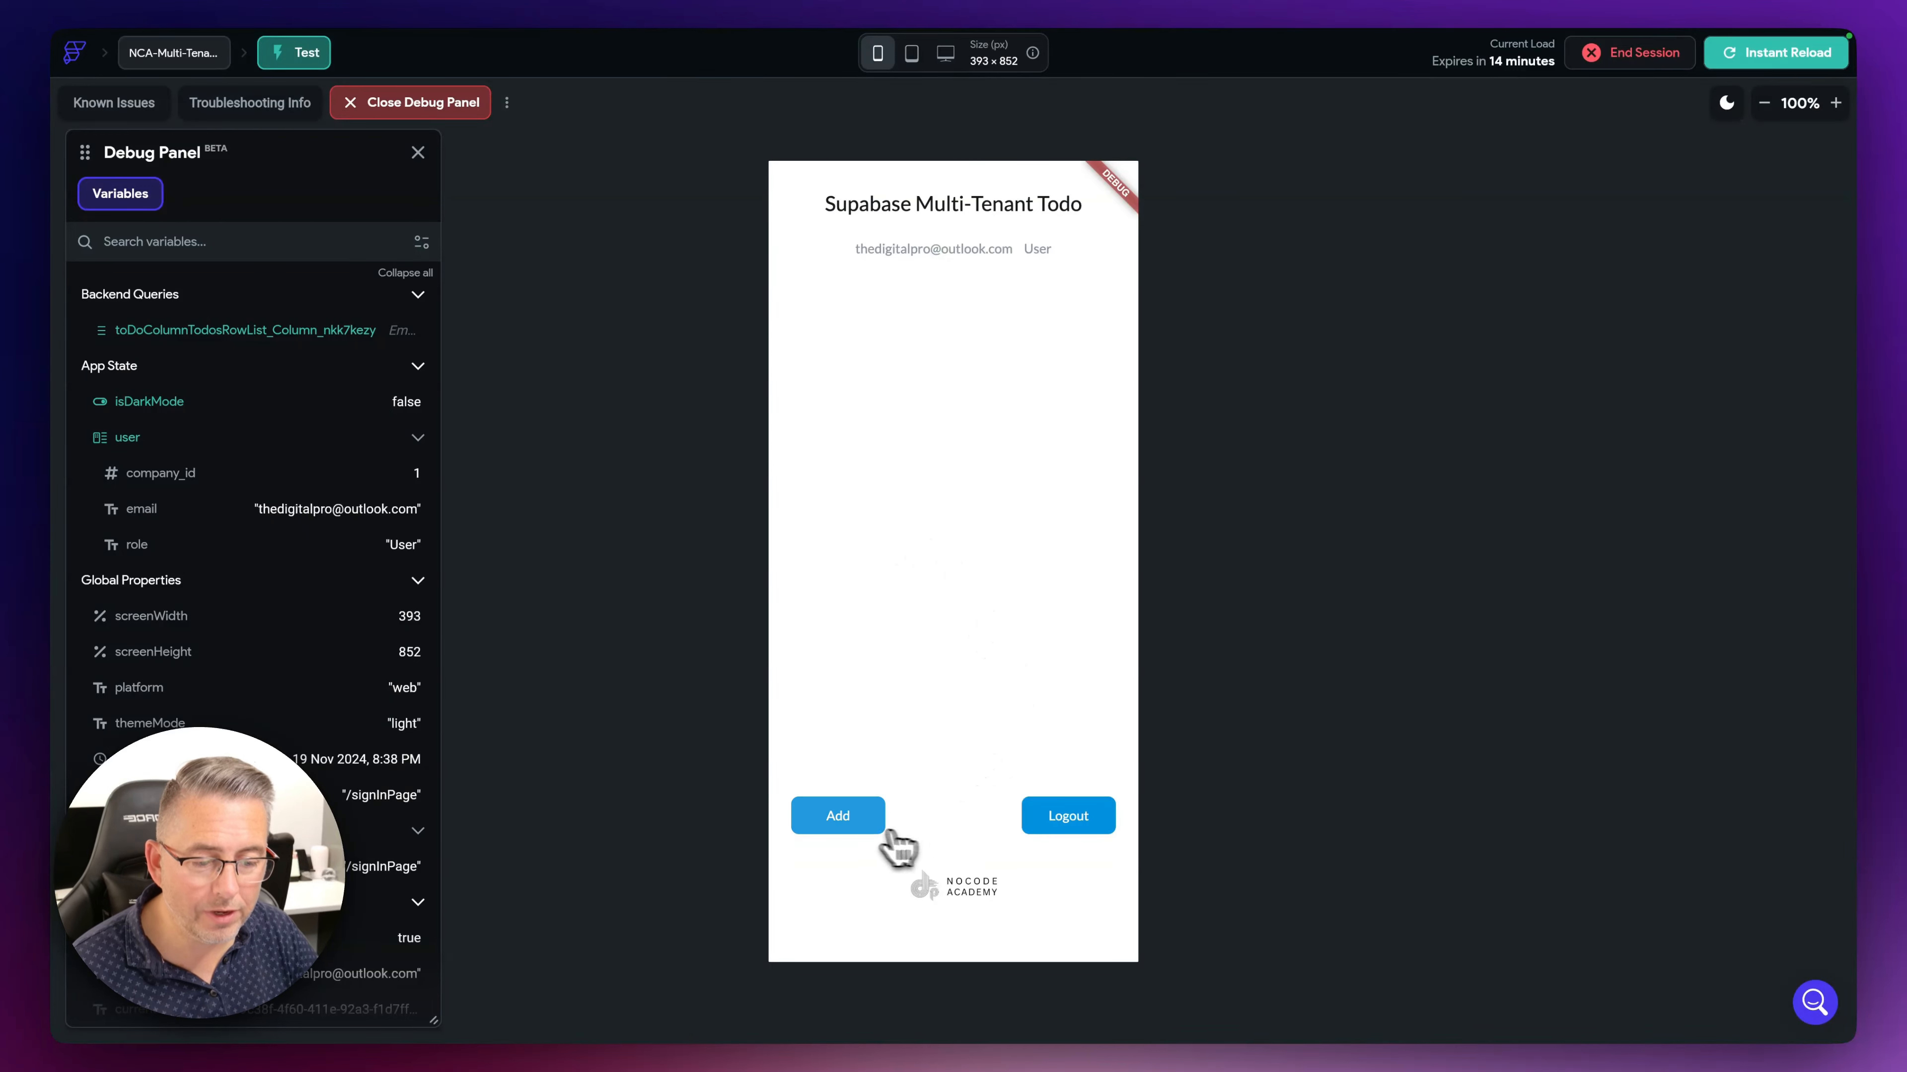
click(860, 825)
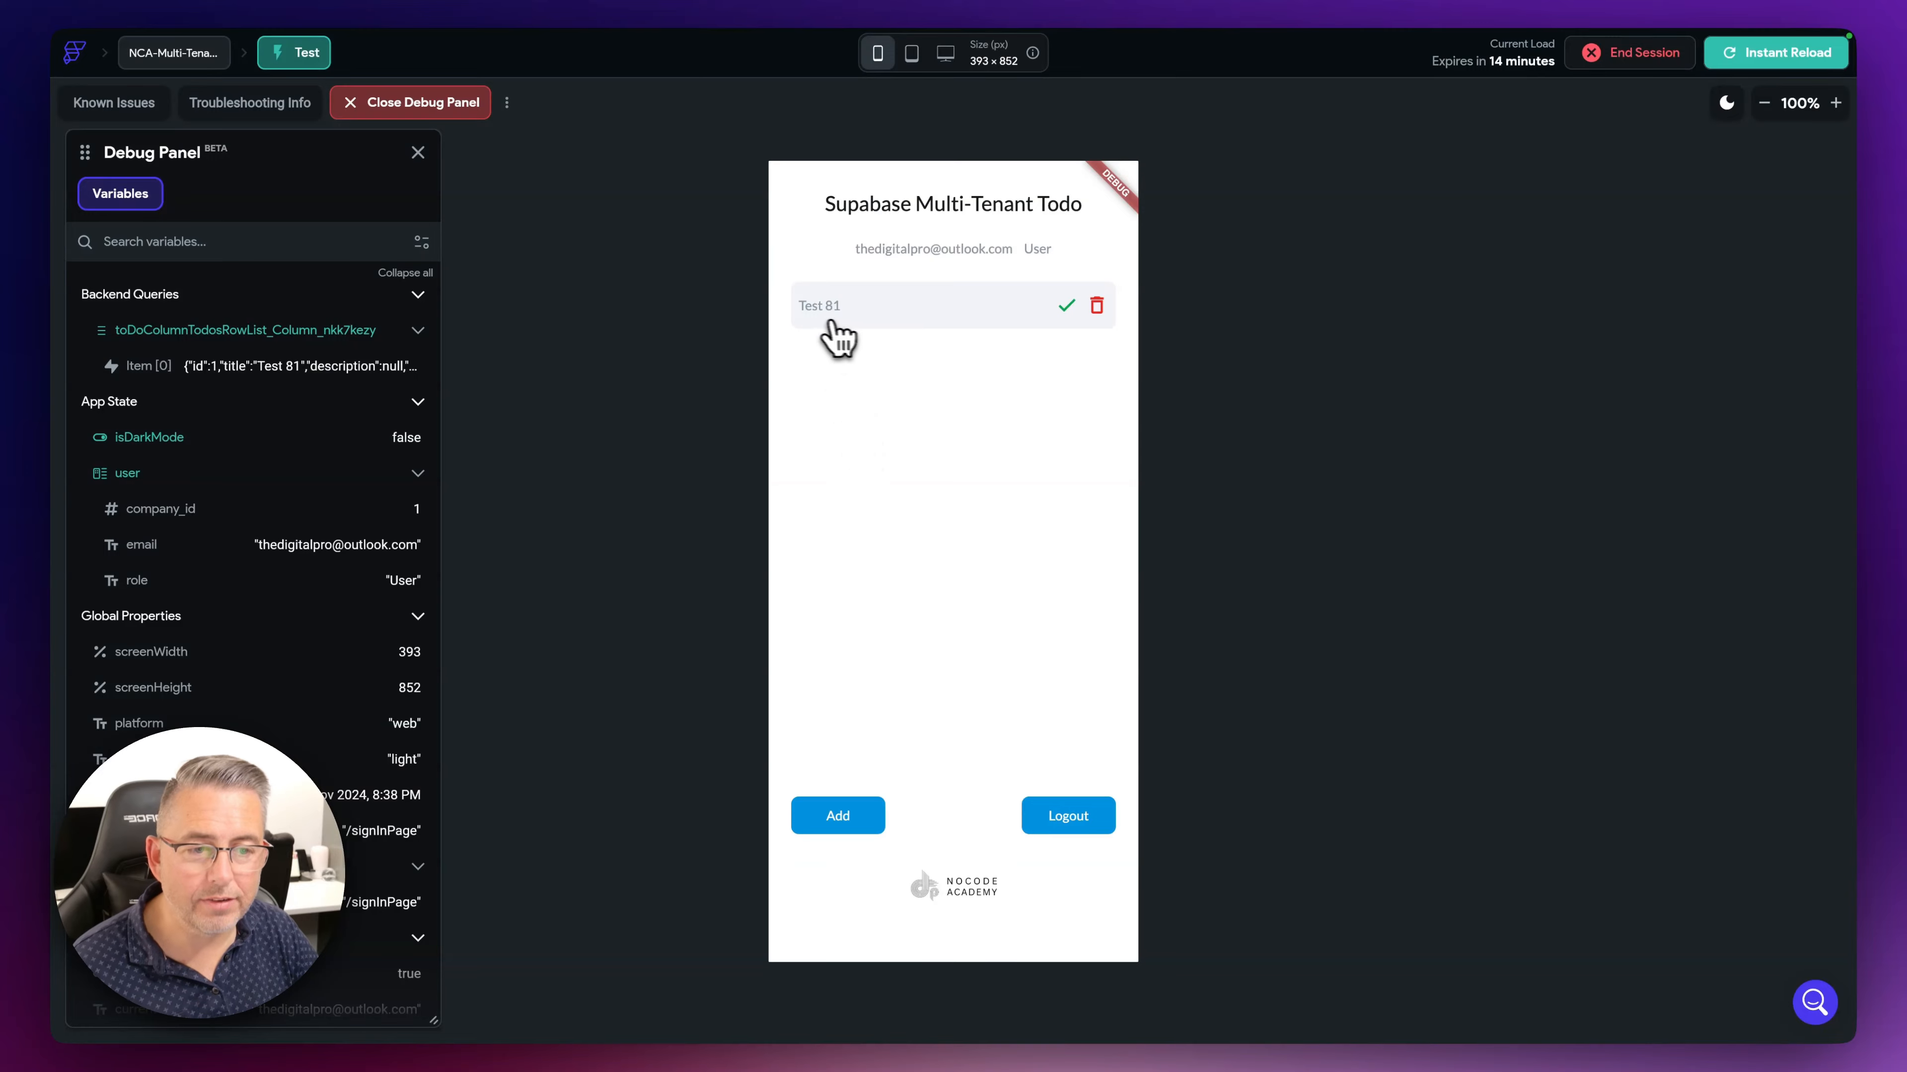
key(ctrl+Right)
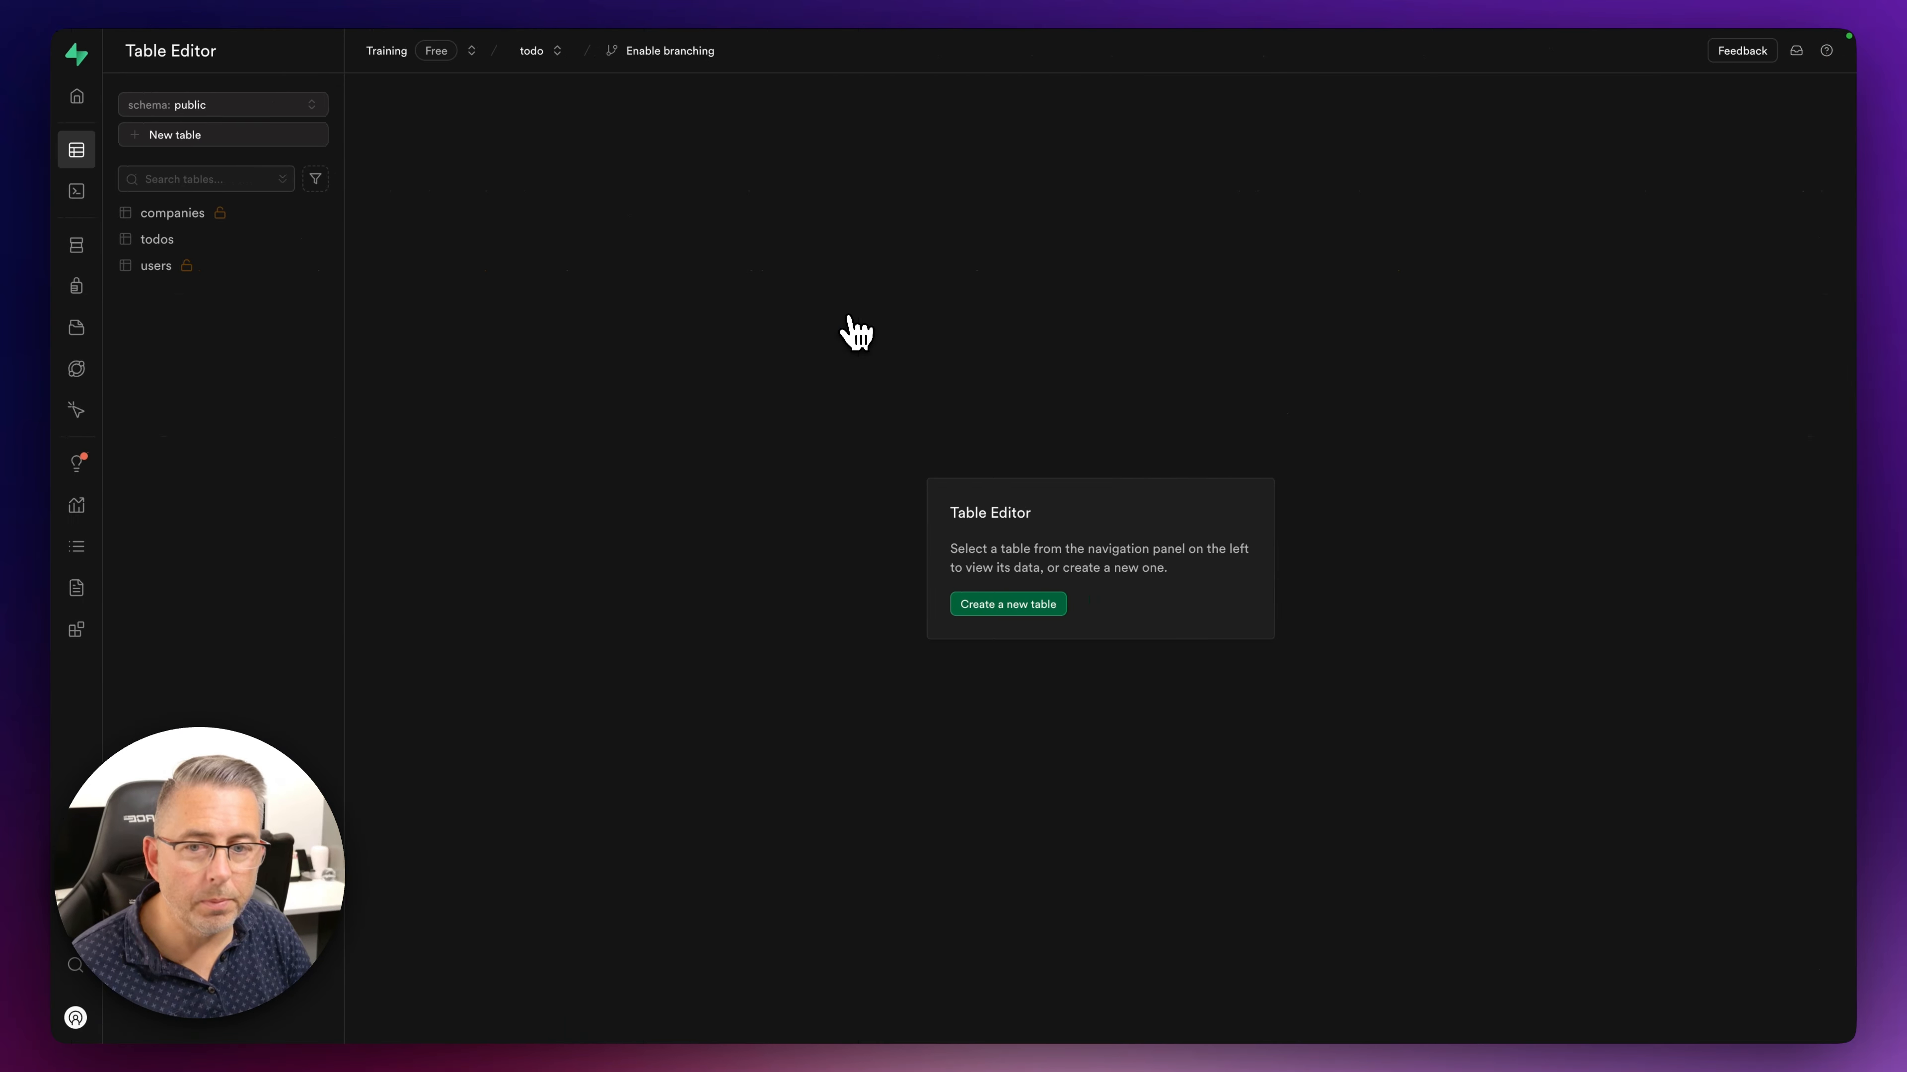
- Check Supabase's todos table for the new Test 81 row with company_id 1 and completed FALSE
click(189, 242)
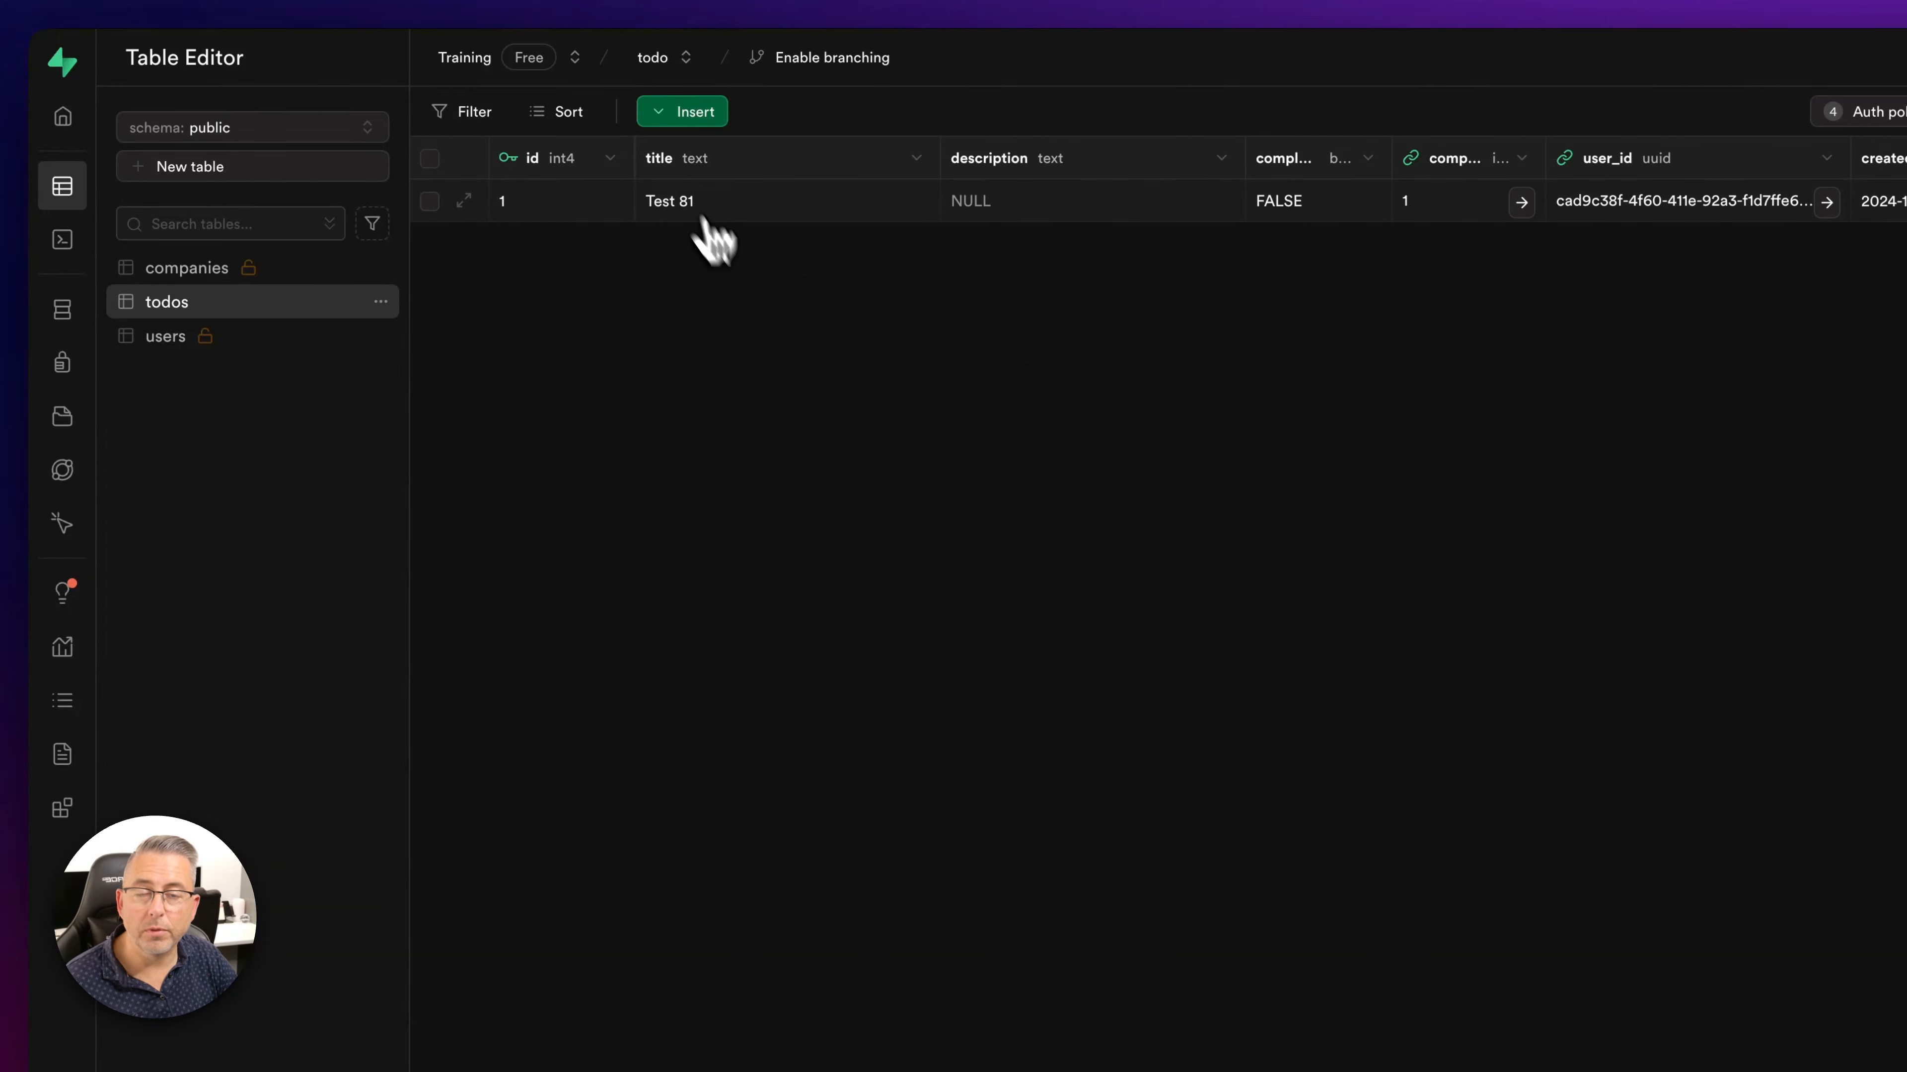
key(ctrl+Left)
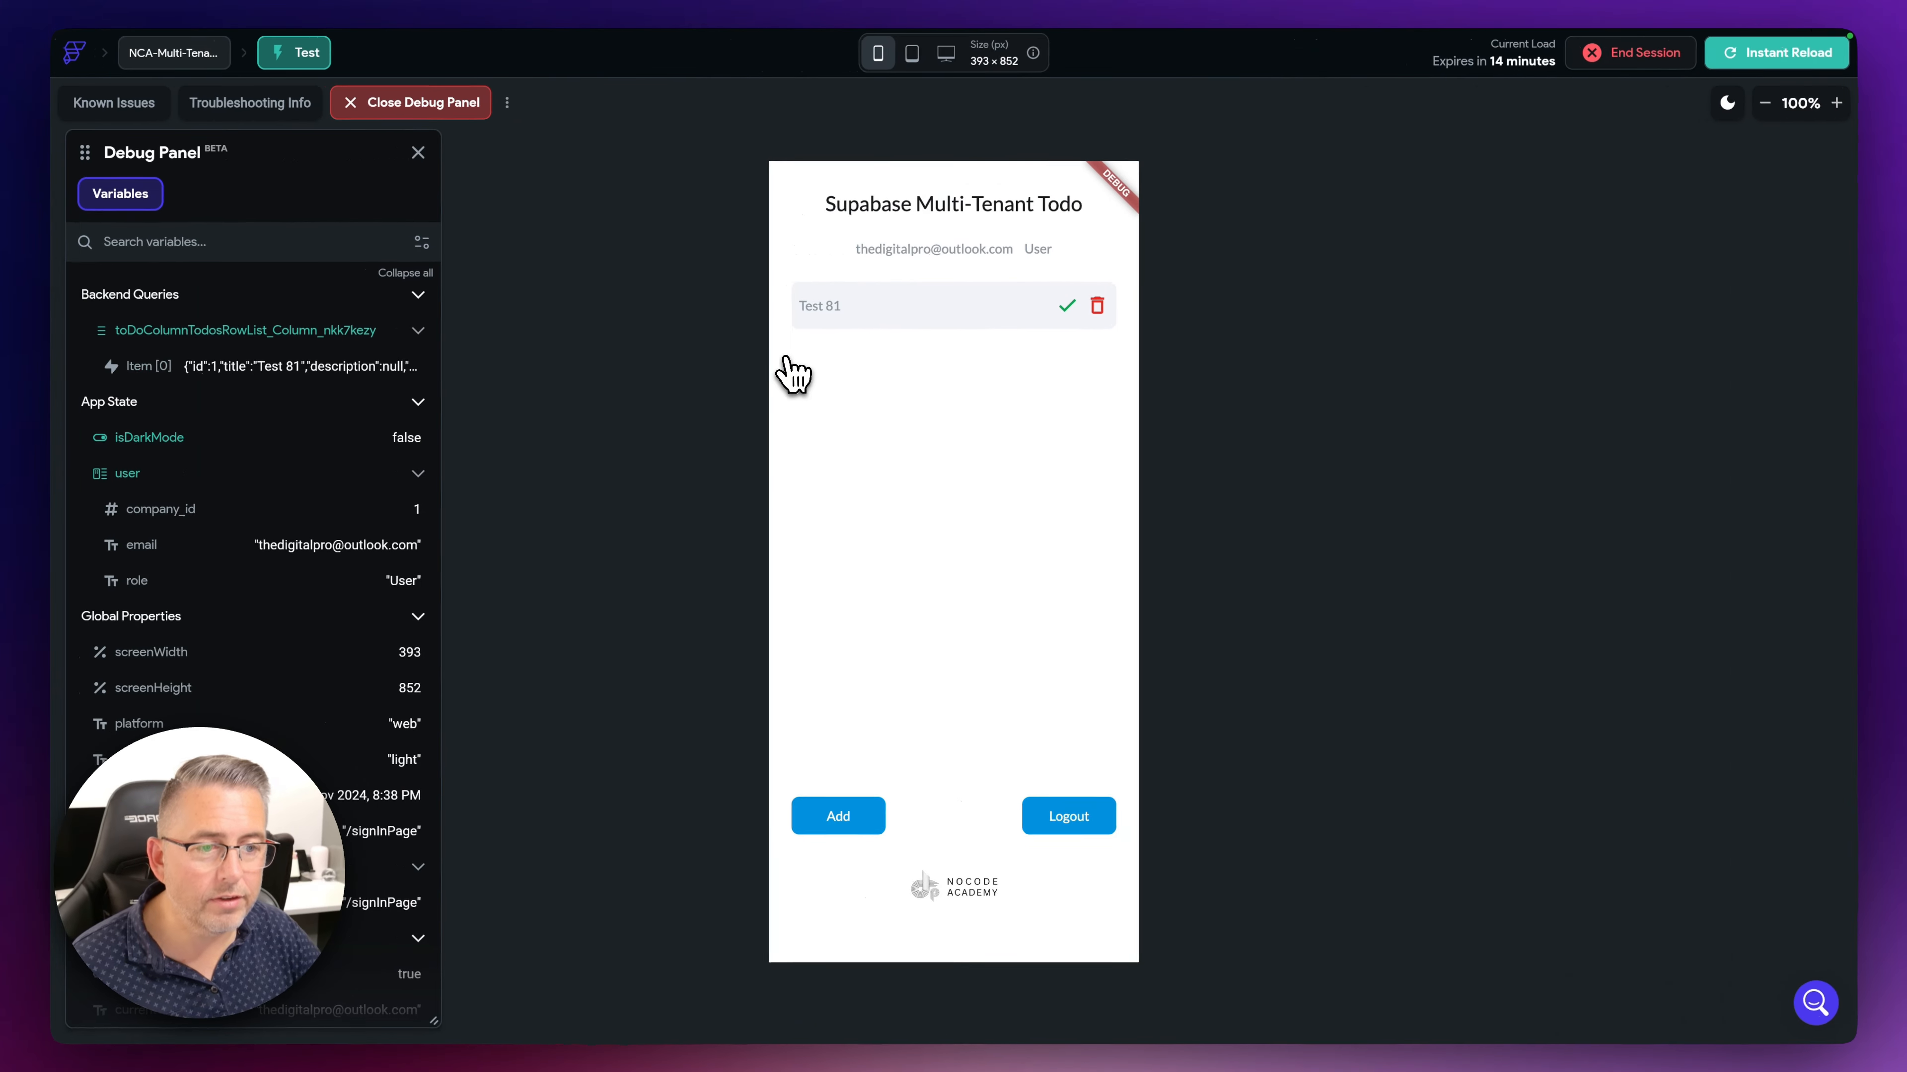
- Add four more test todos in the running app
click(850, 823)
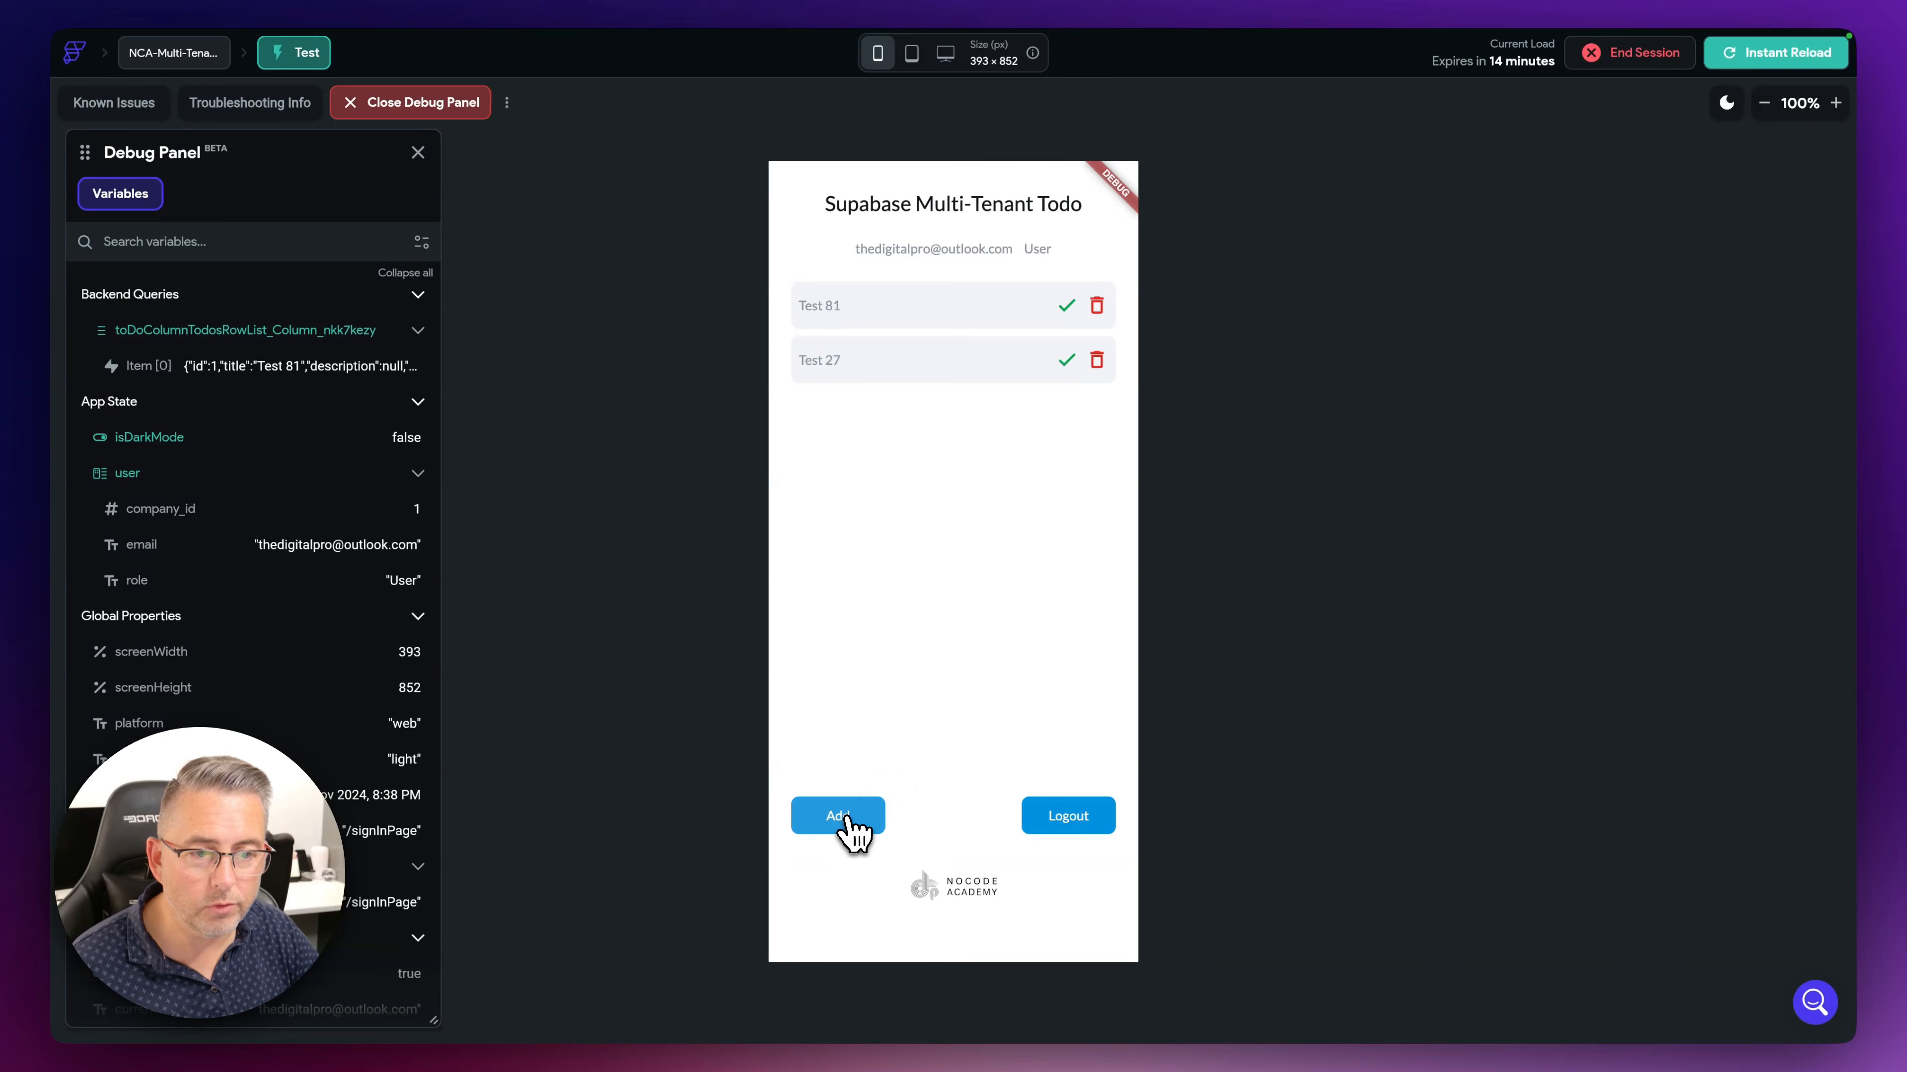
click(850, 823)
click(849, 823)
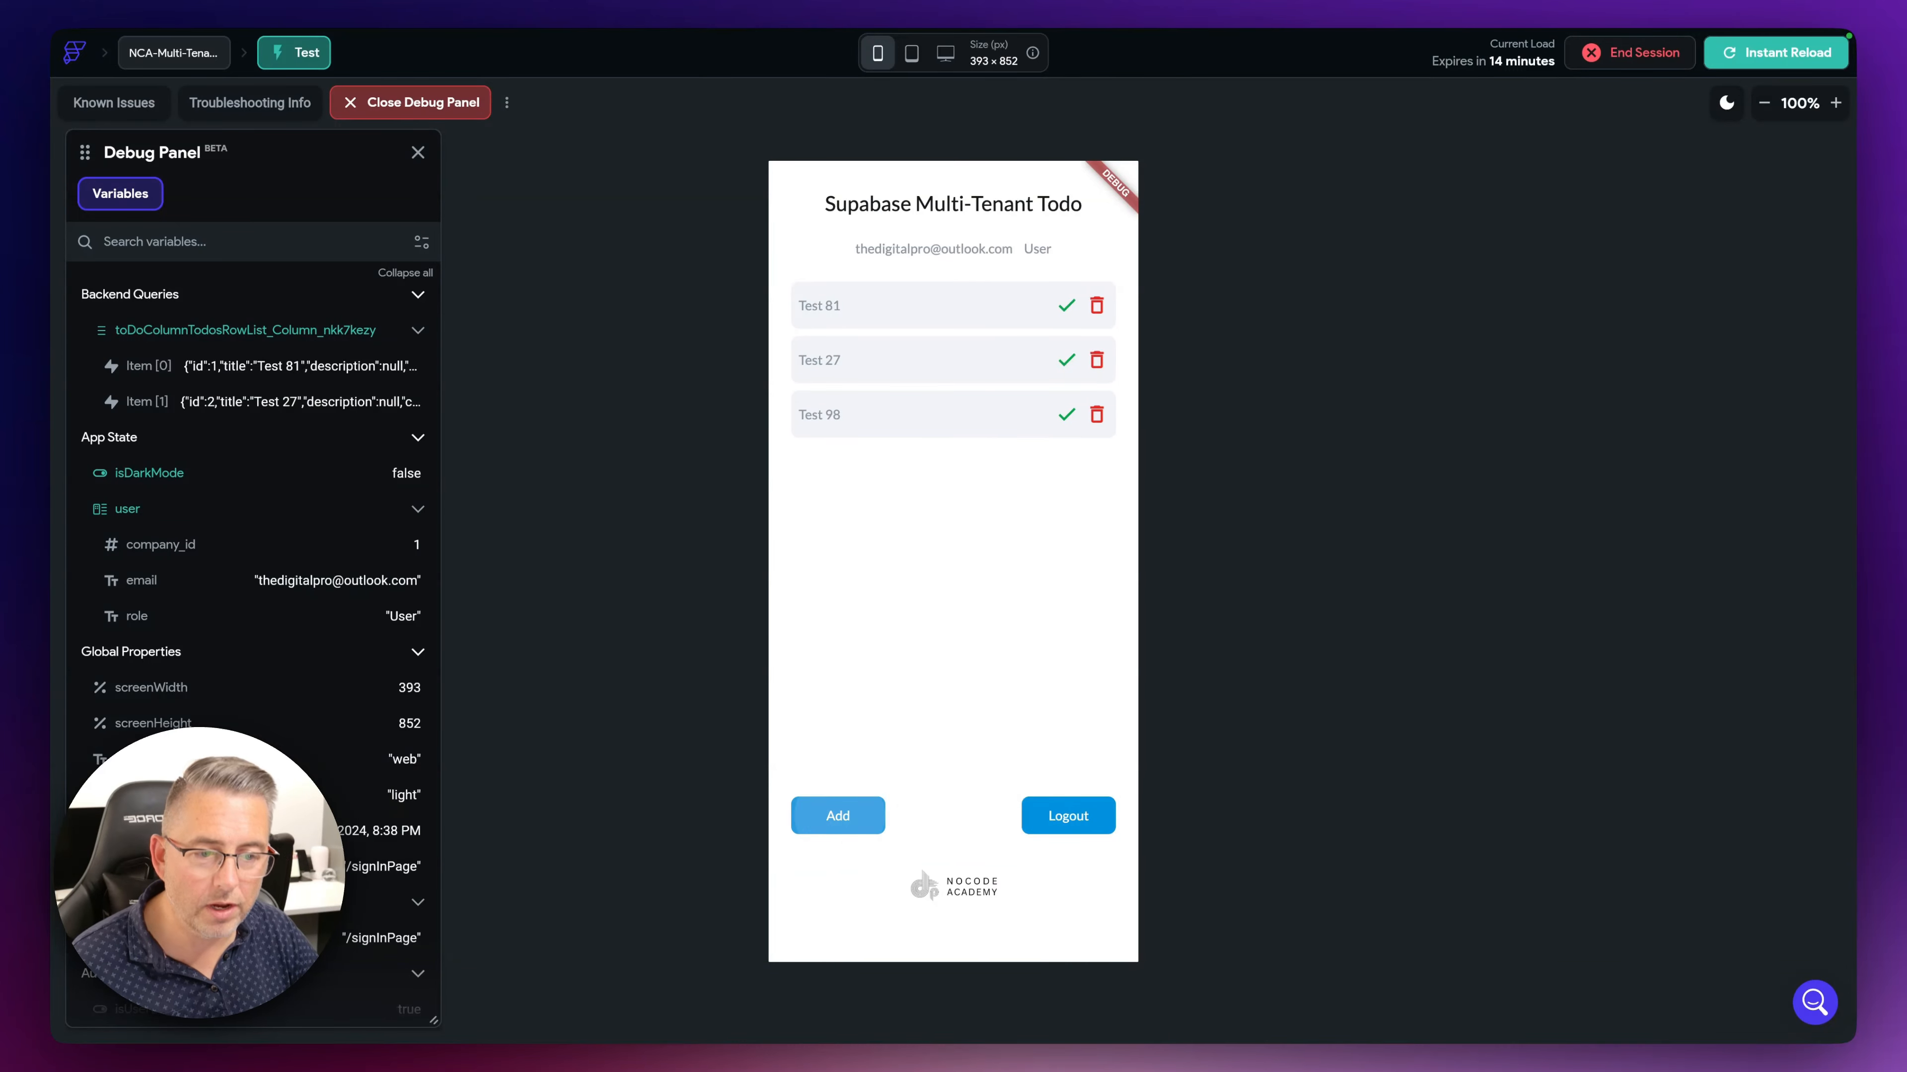
click(844, 817)
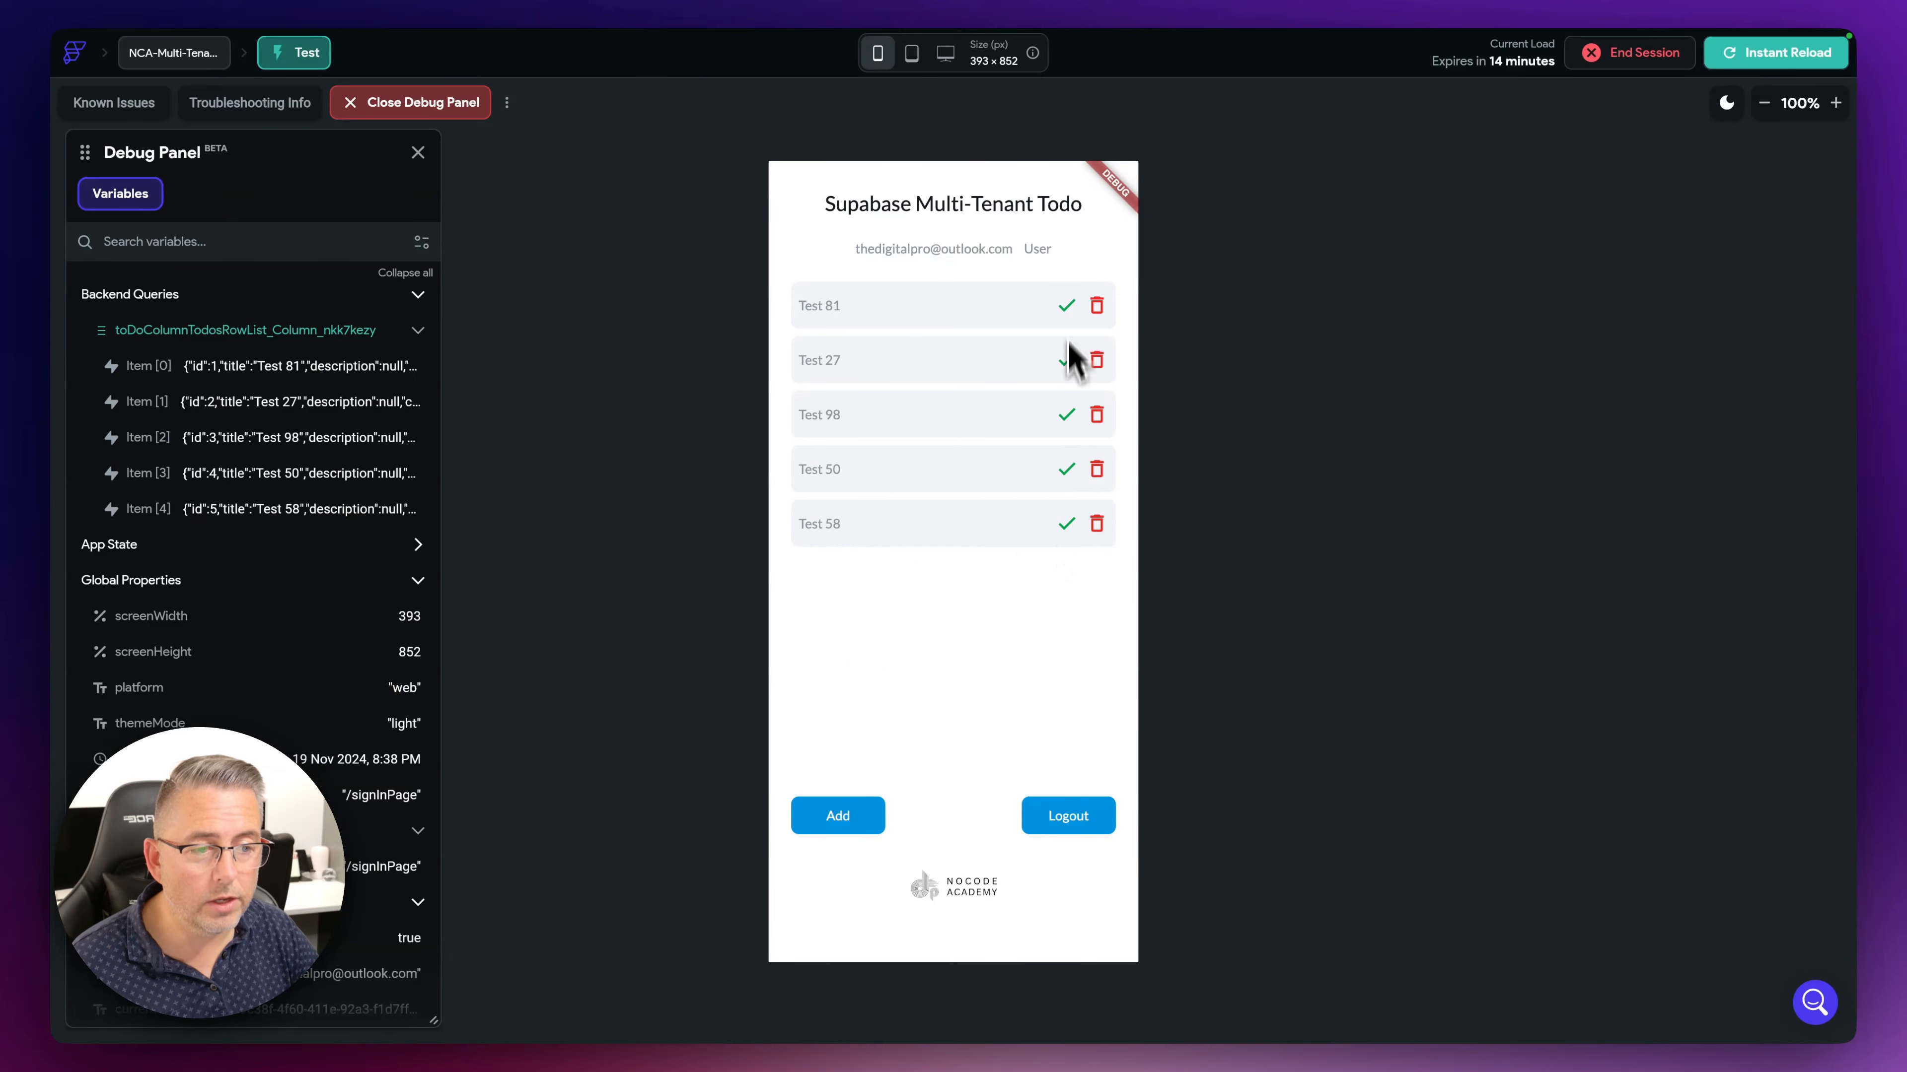
- Delete the Test 81, Test 27, Test 98 and Test 50 todos
click(1096, 307)
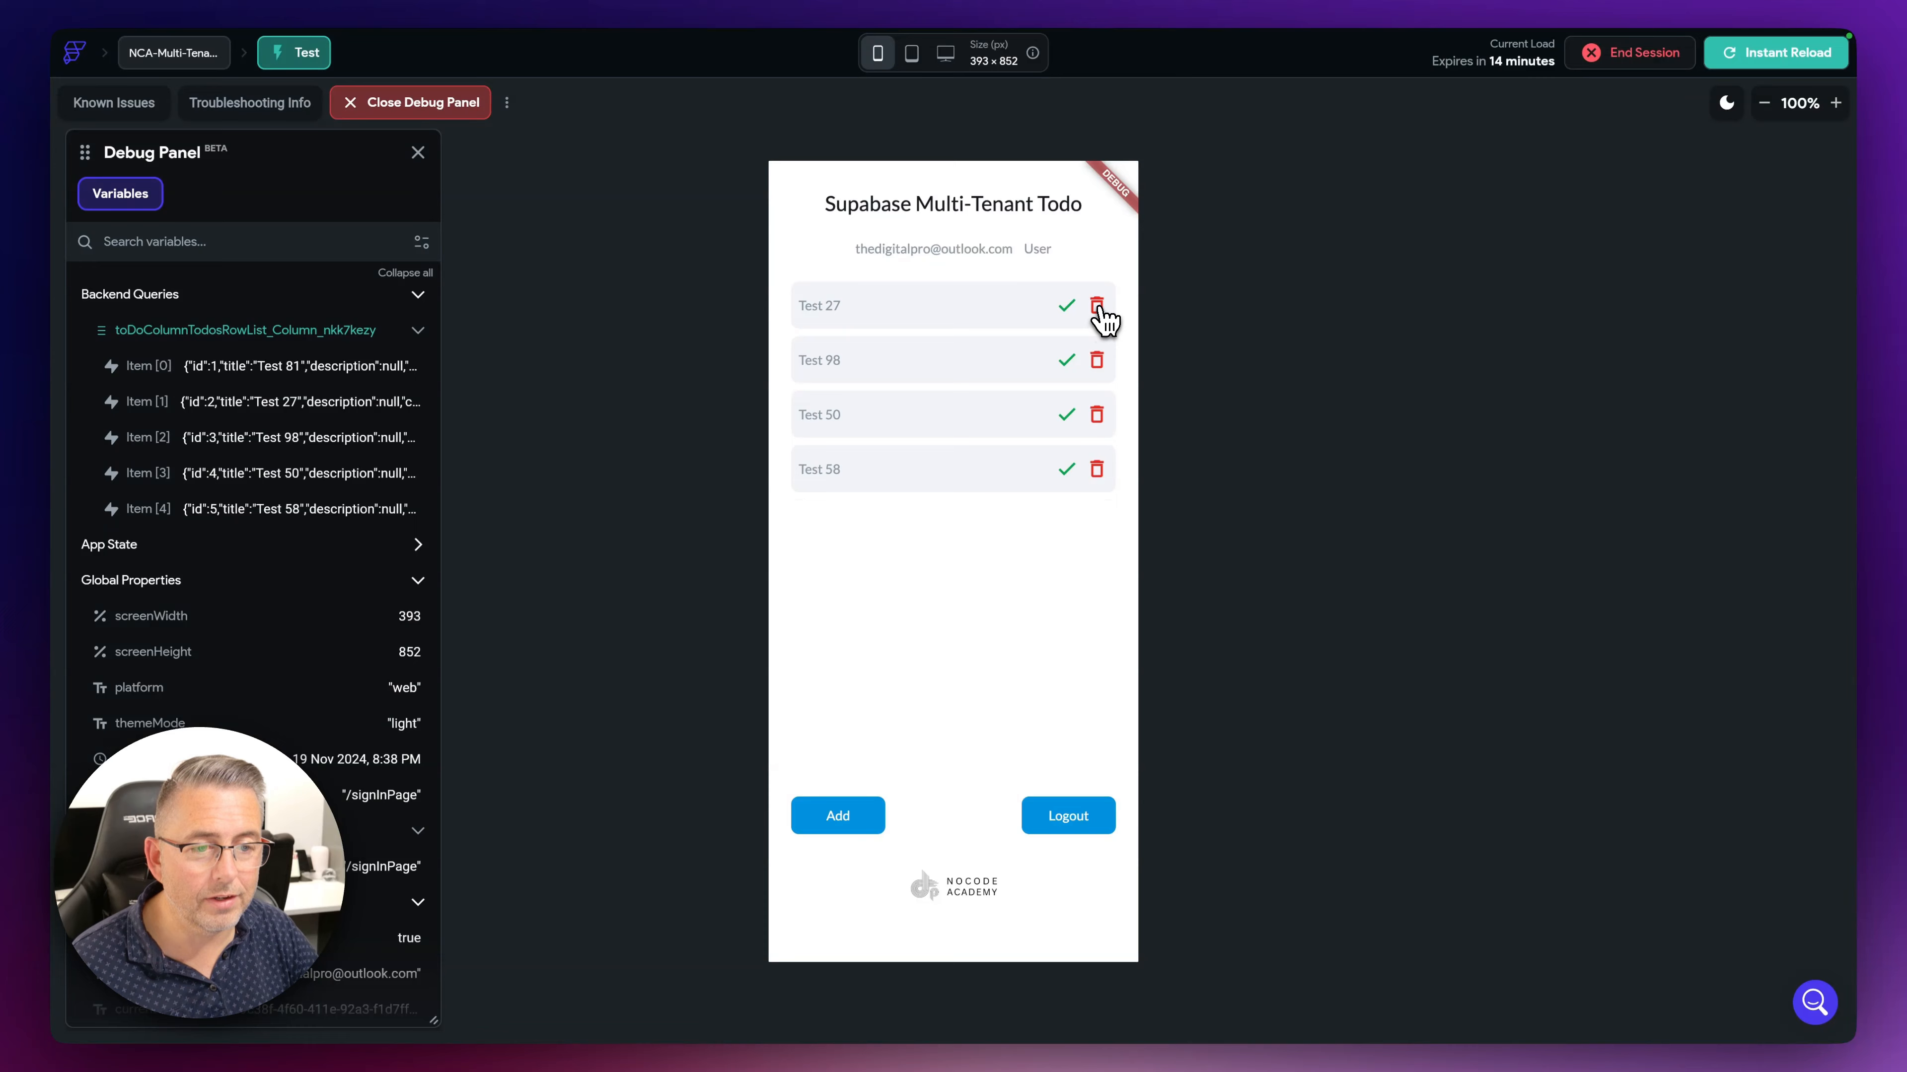
click(1099, 308)
click(1097, 306)
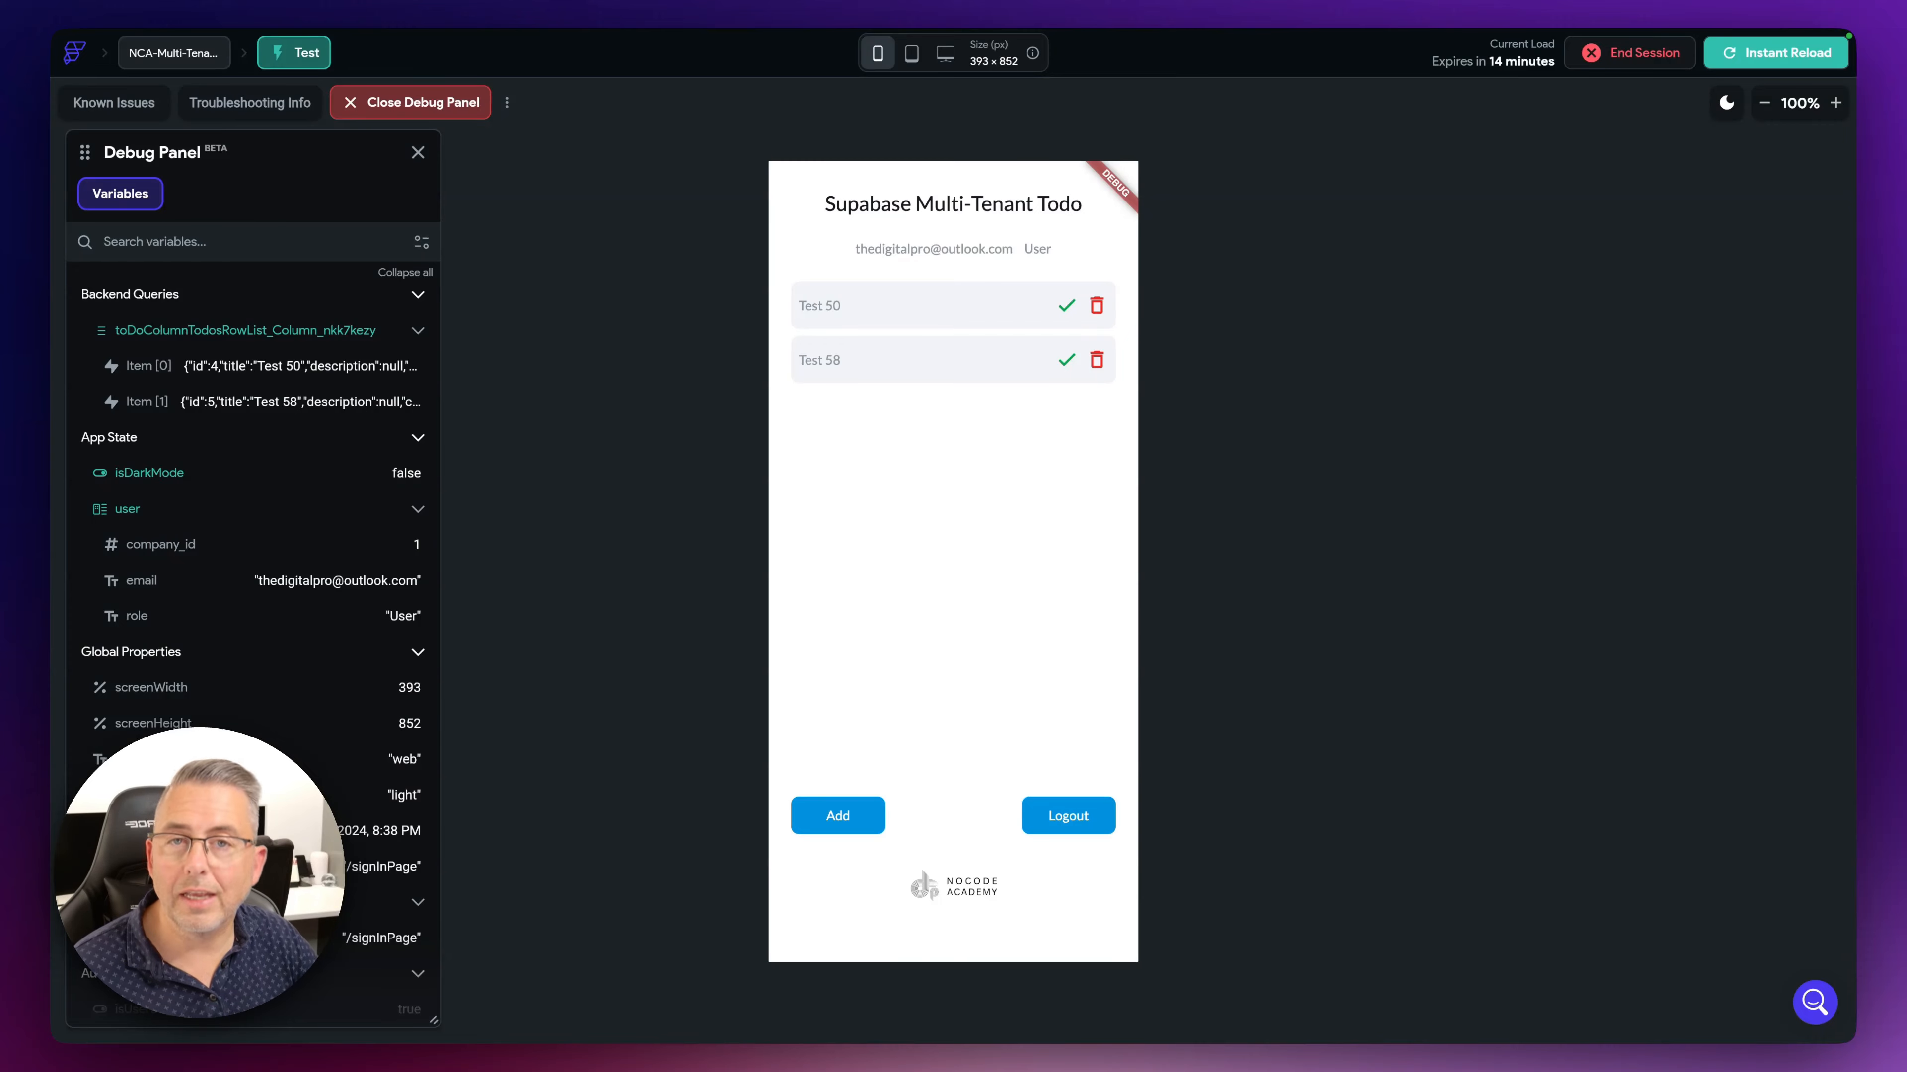
click(1097, 307)
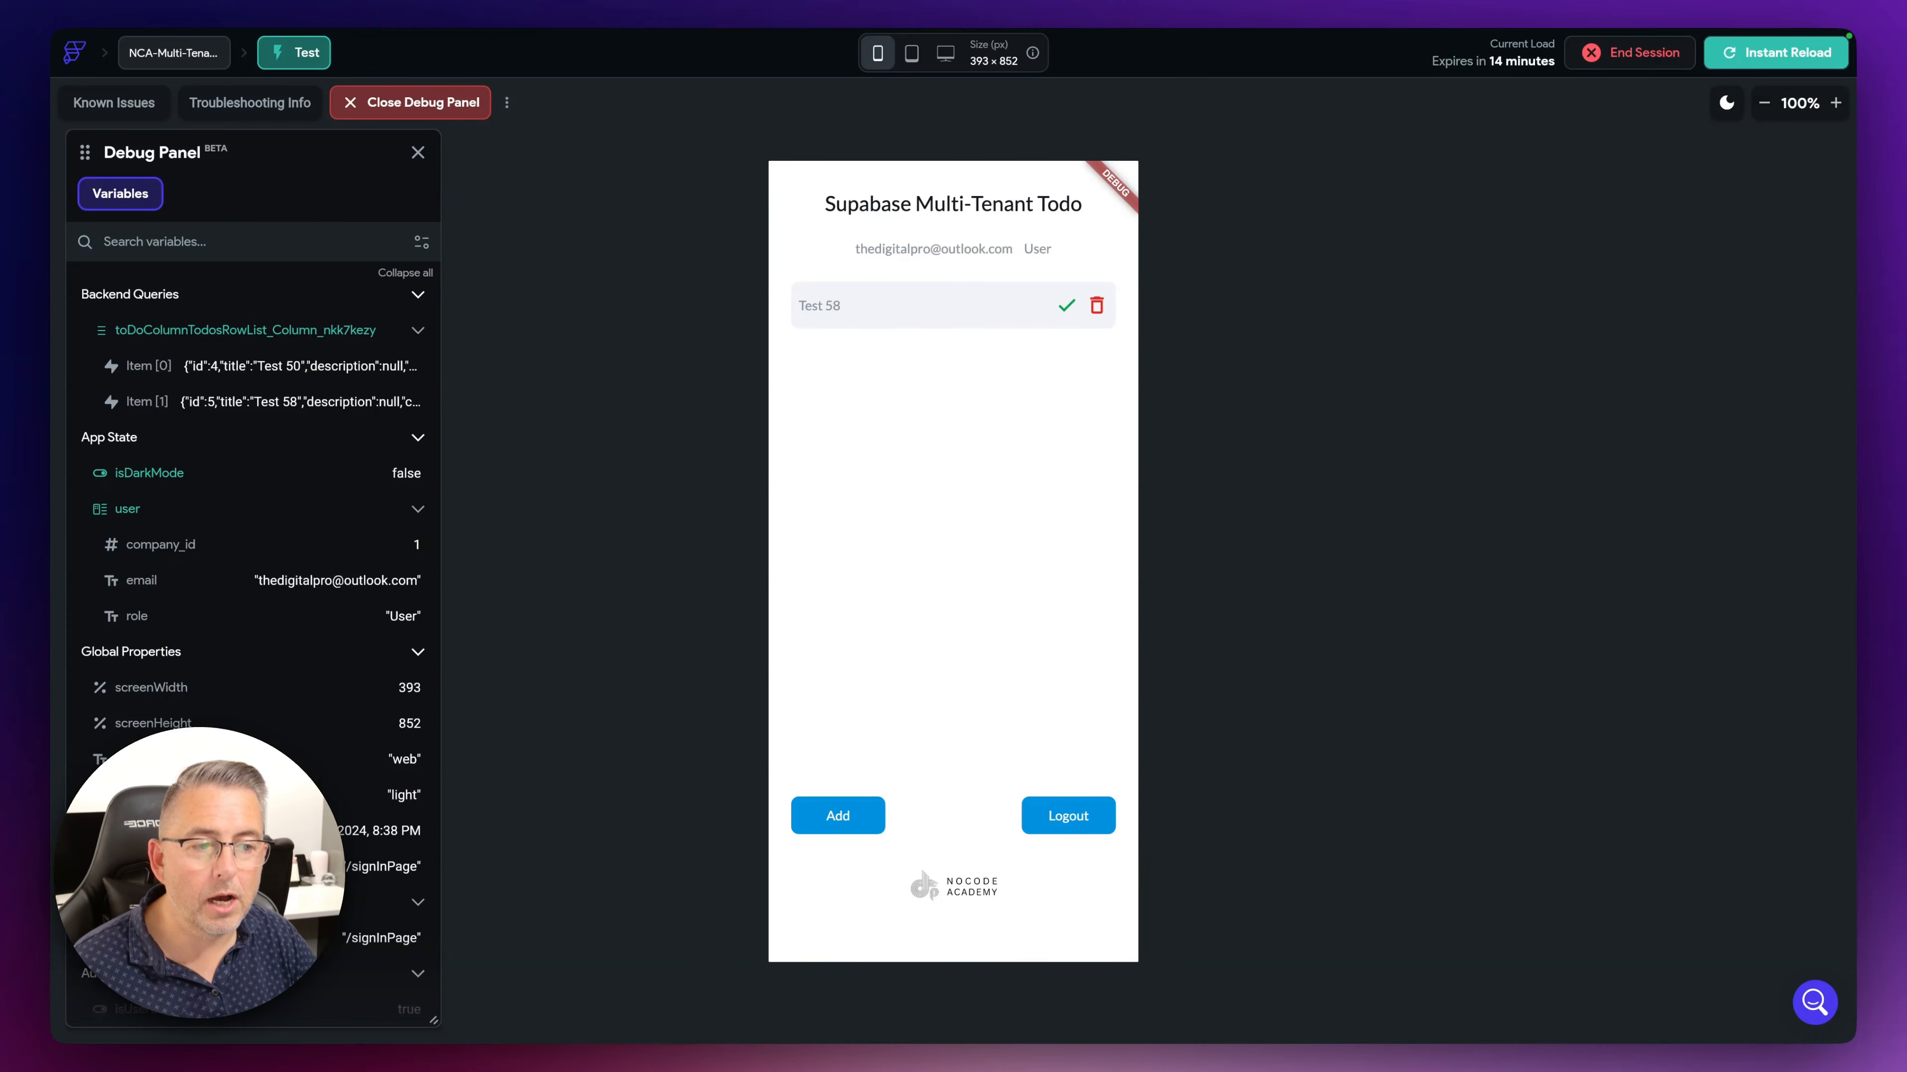
- Add three more todos and mark Test 89 complete
click(869, 835)
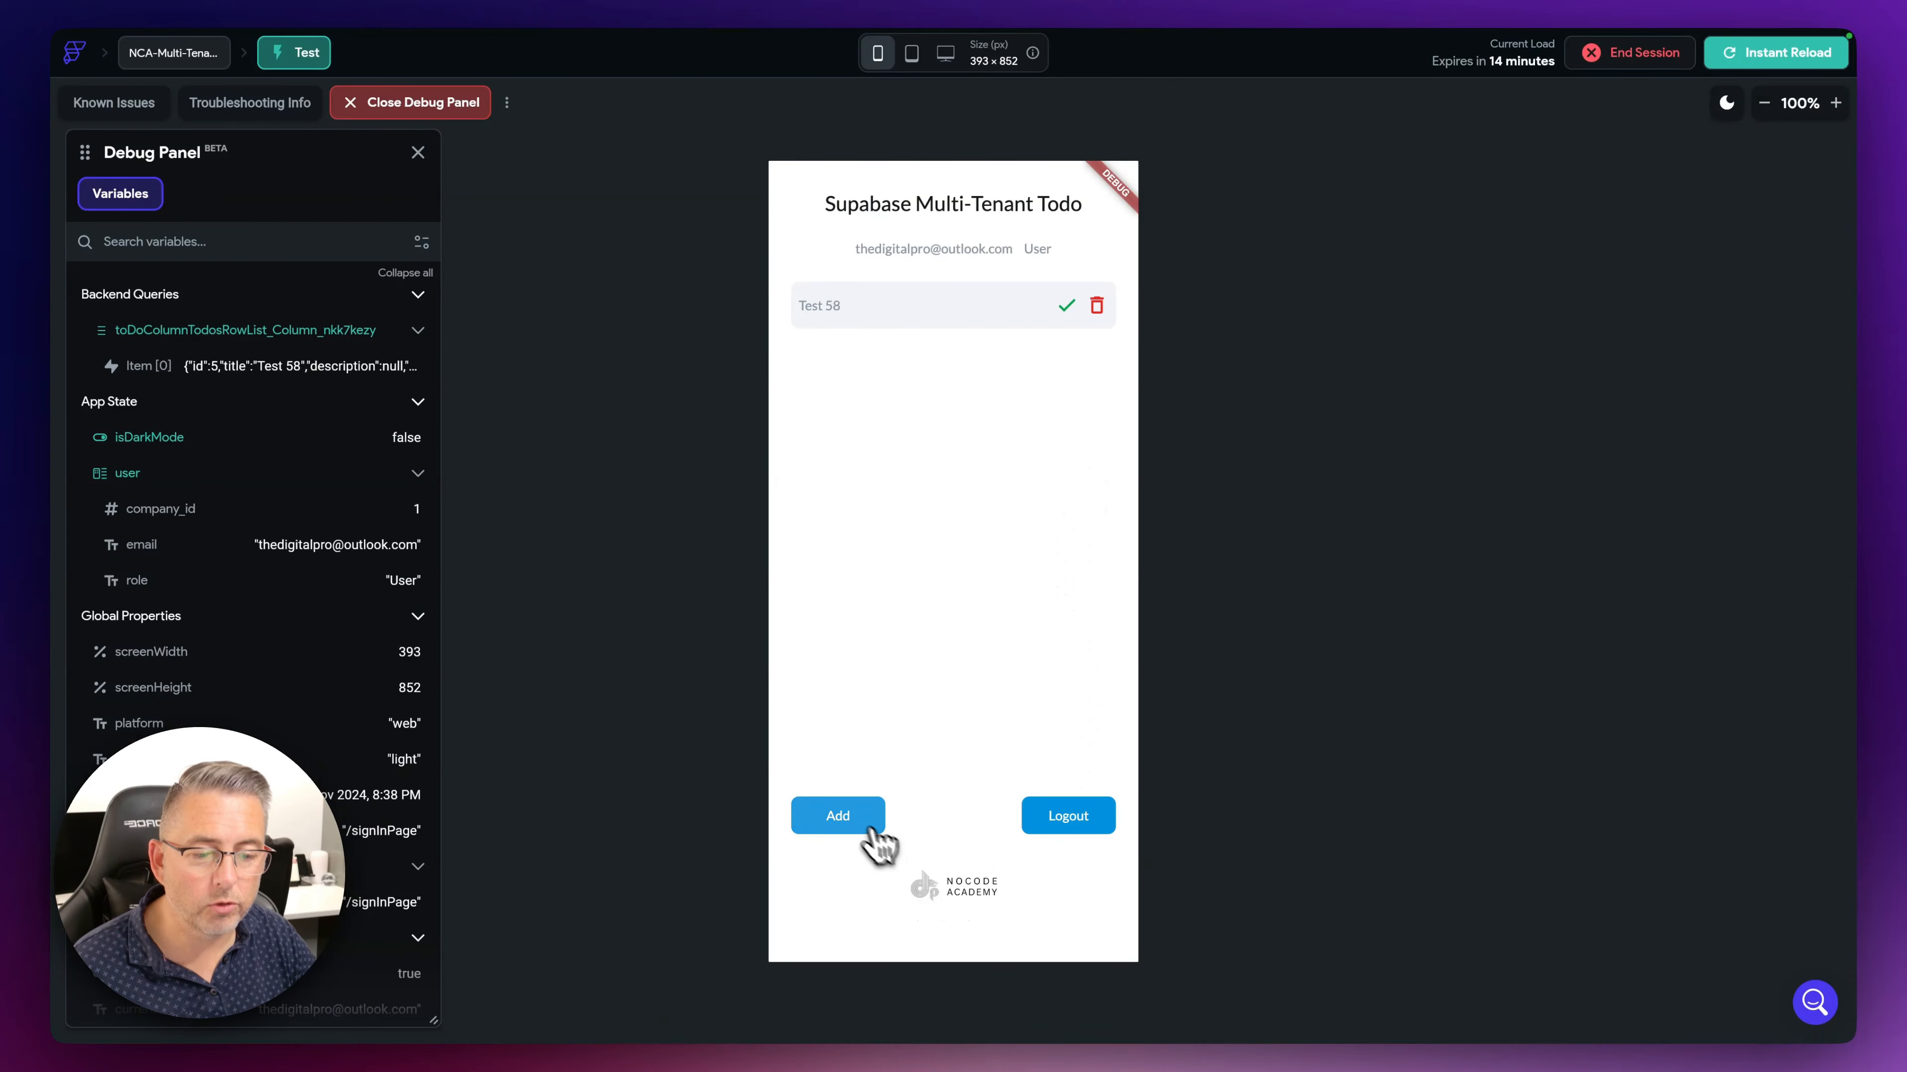
click(848, 827)
click(844, 824)
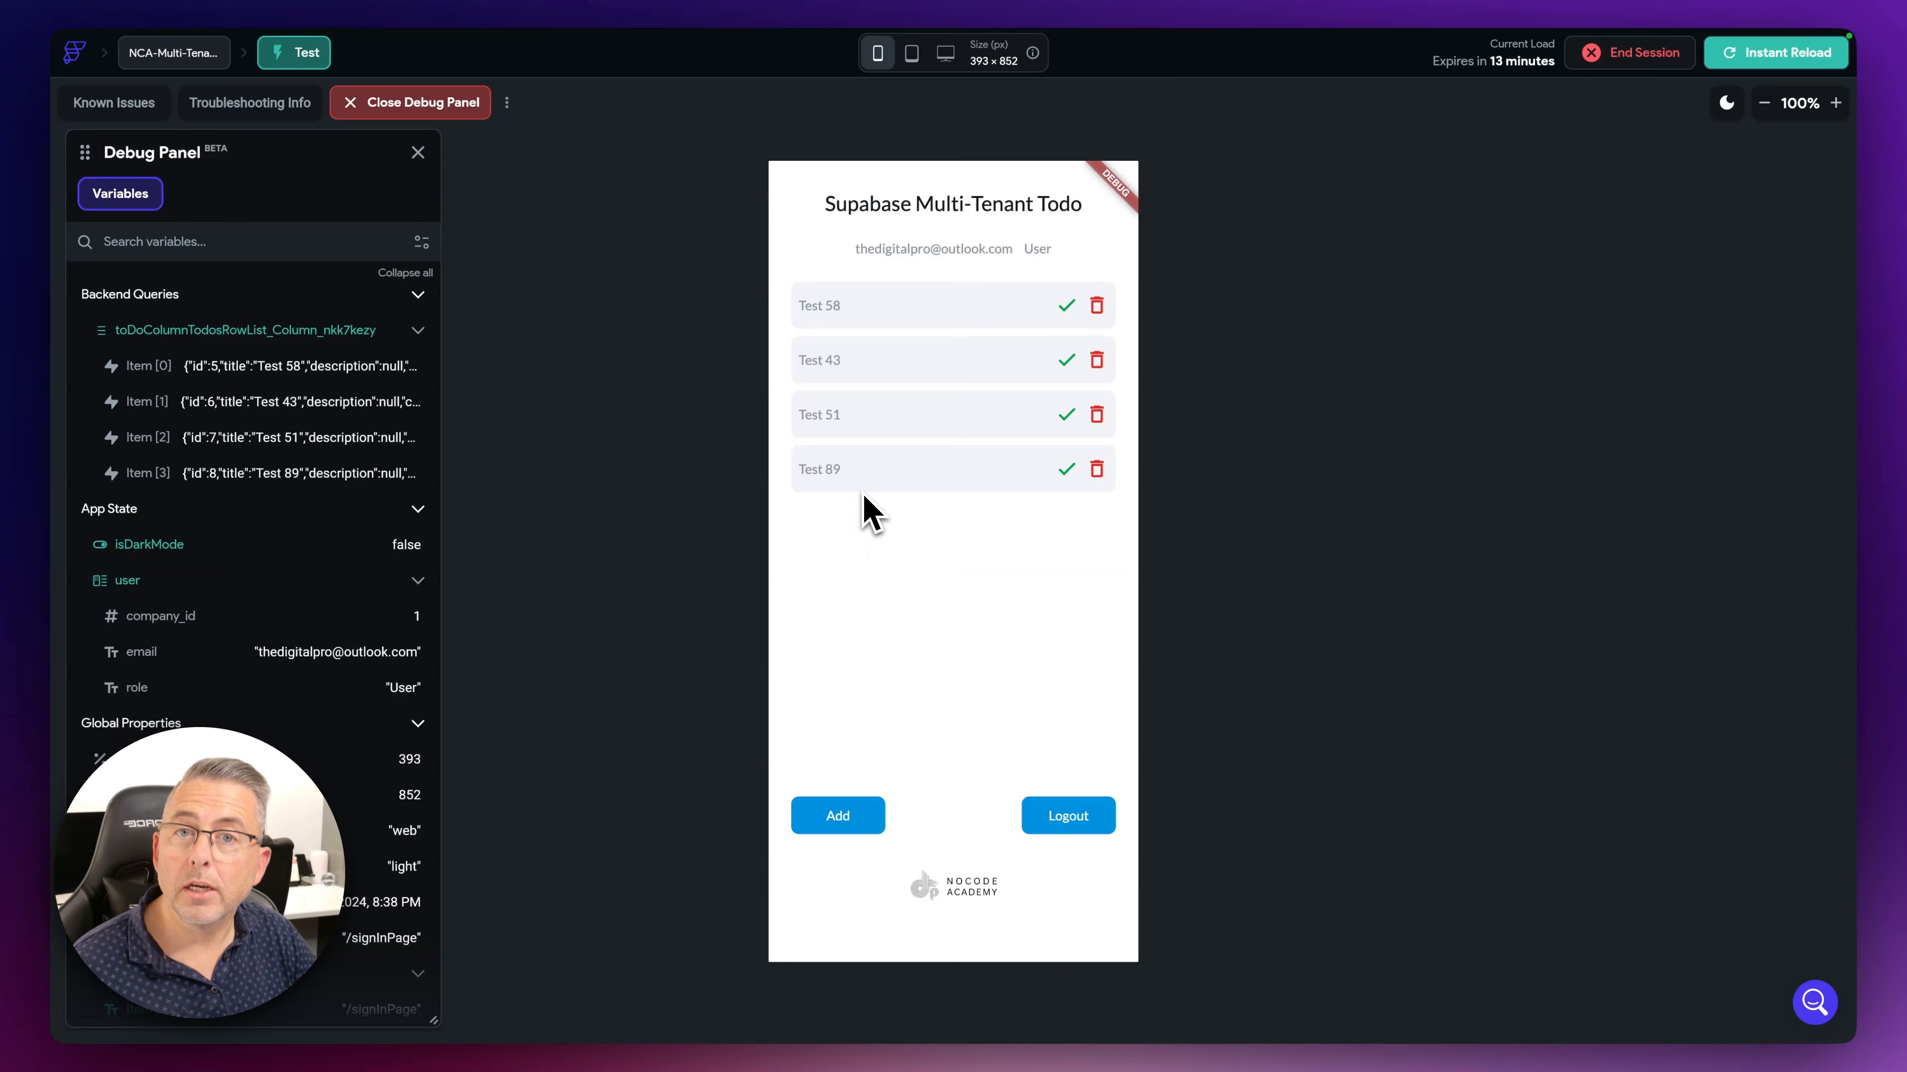
click(1087, 472)
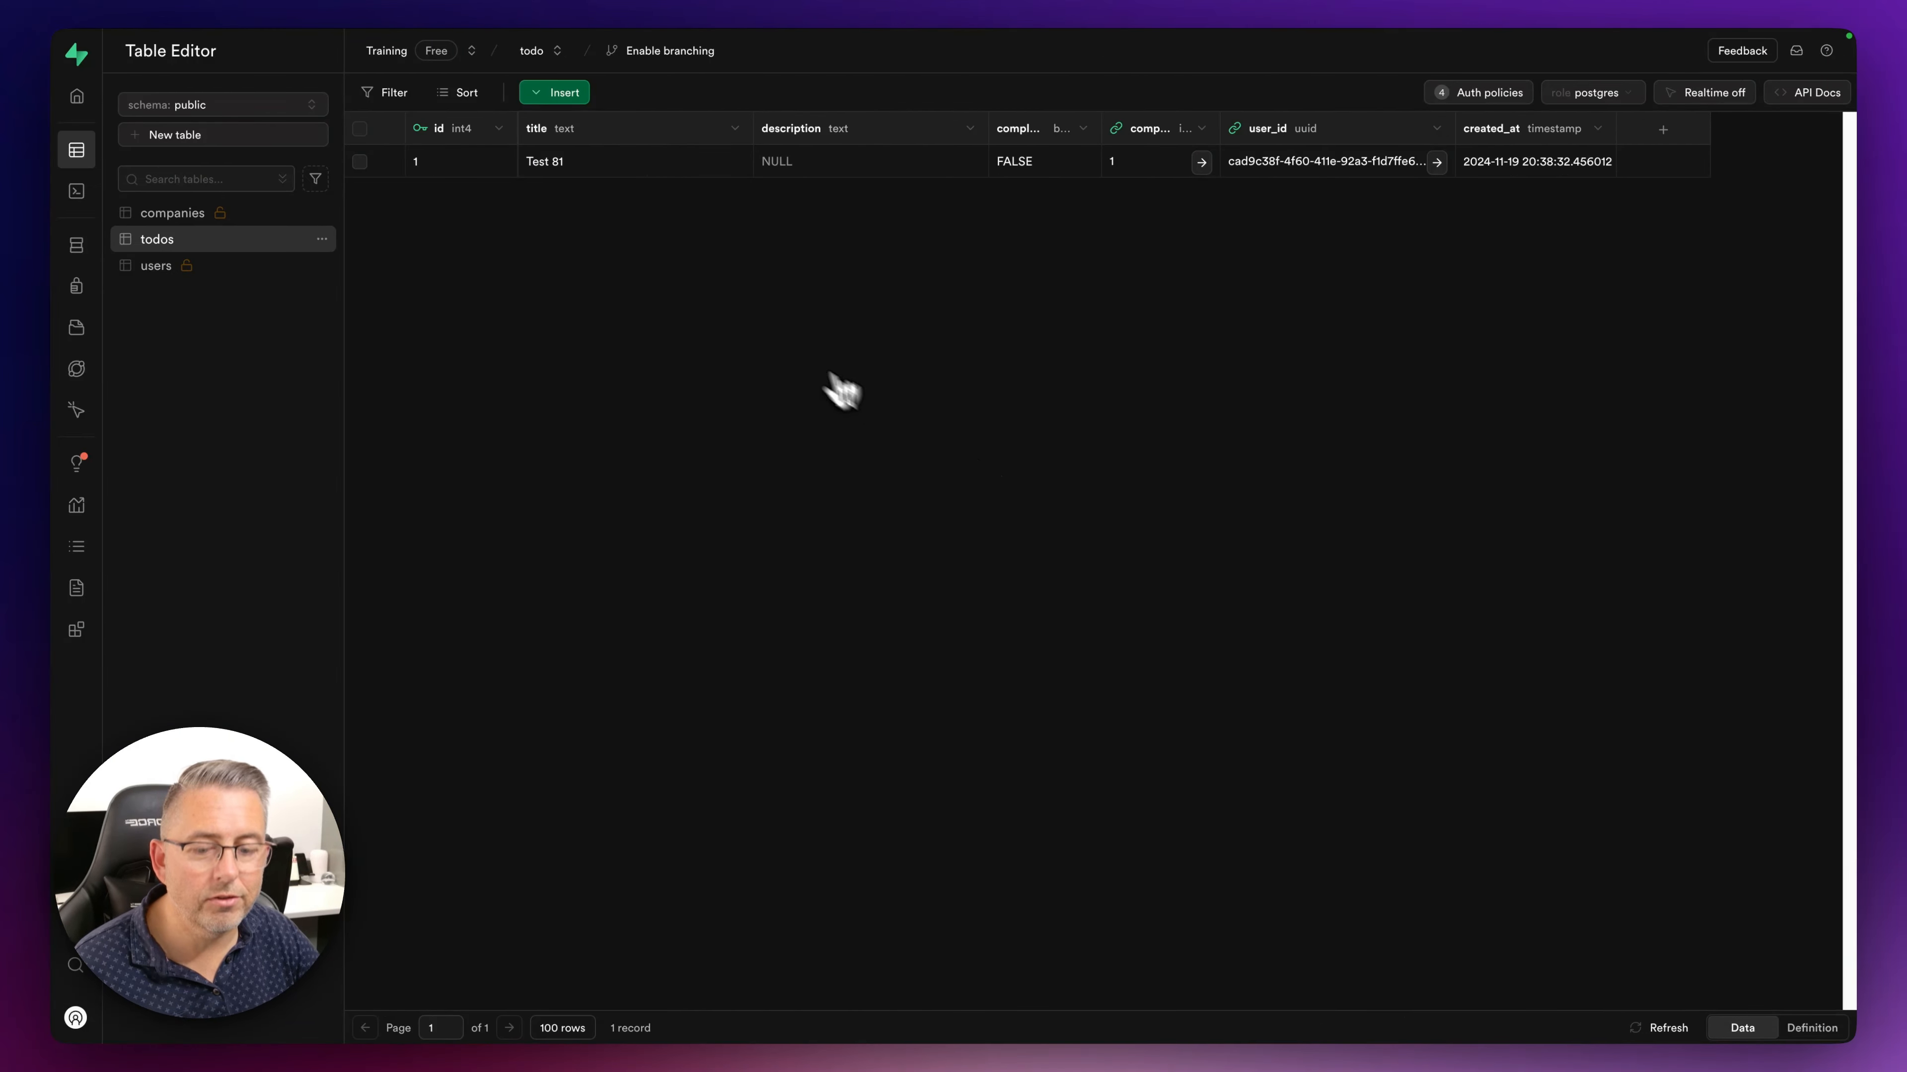
- Refresh the todos table to verify Test 58, 43, 51 and completed Test 89
click(1662, 1029)
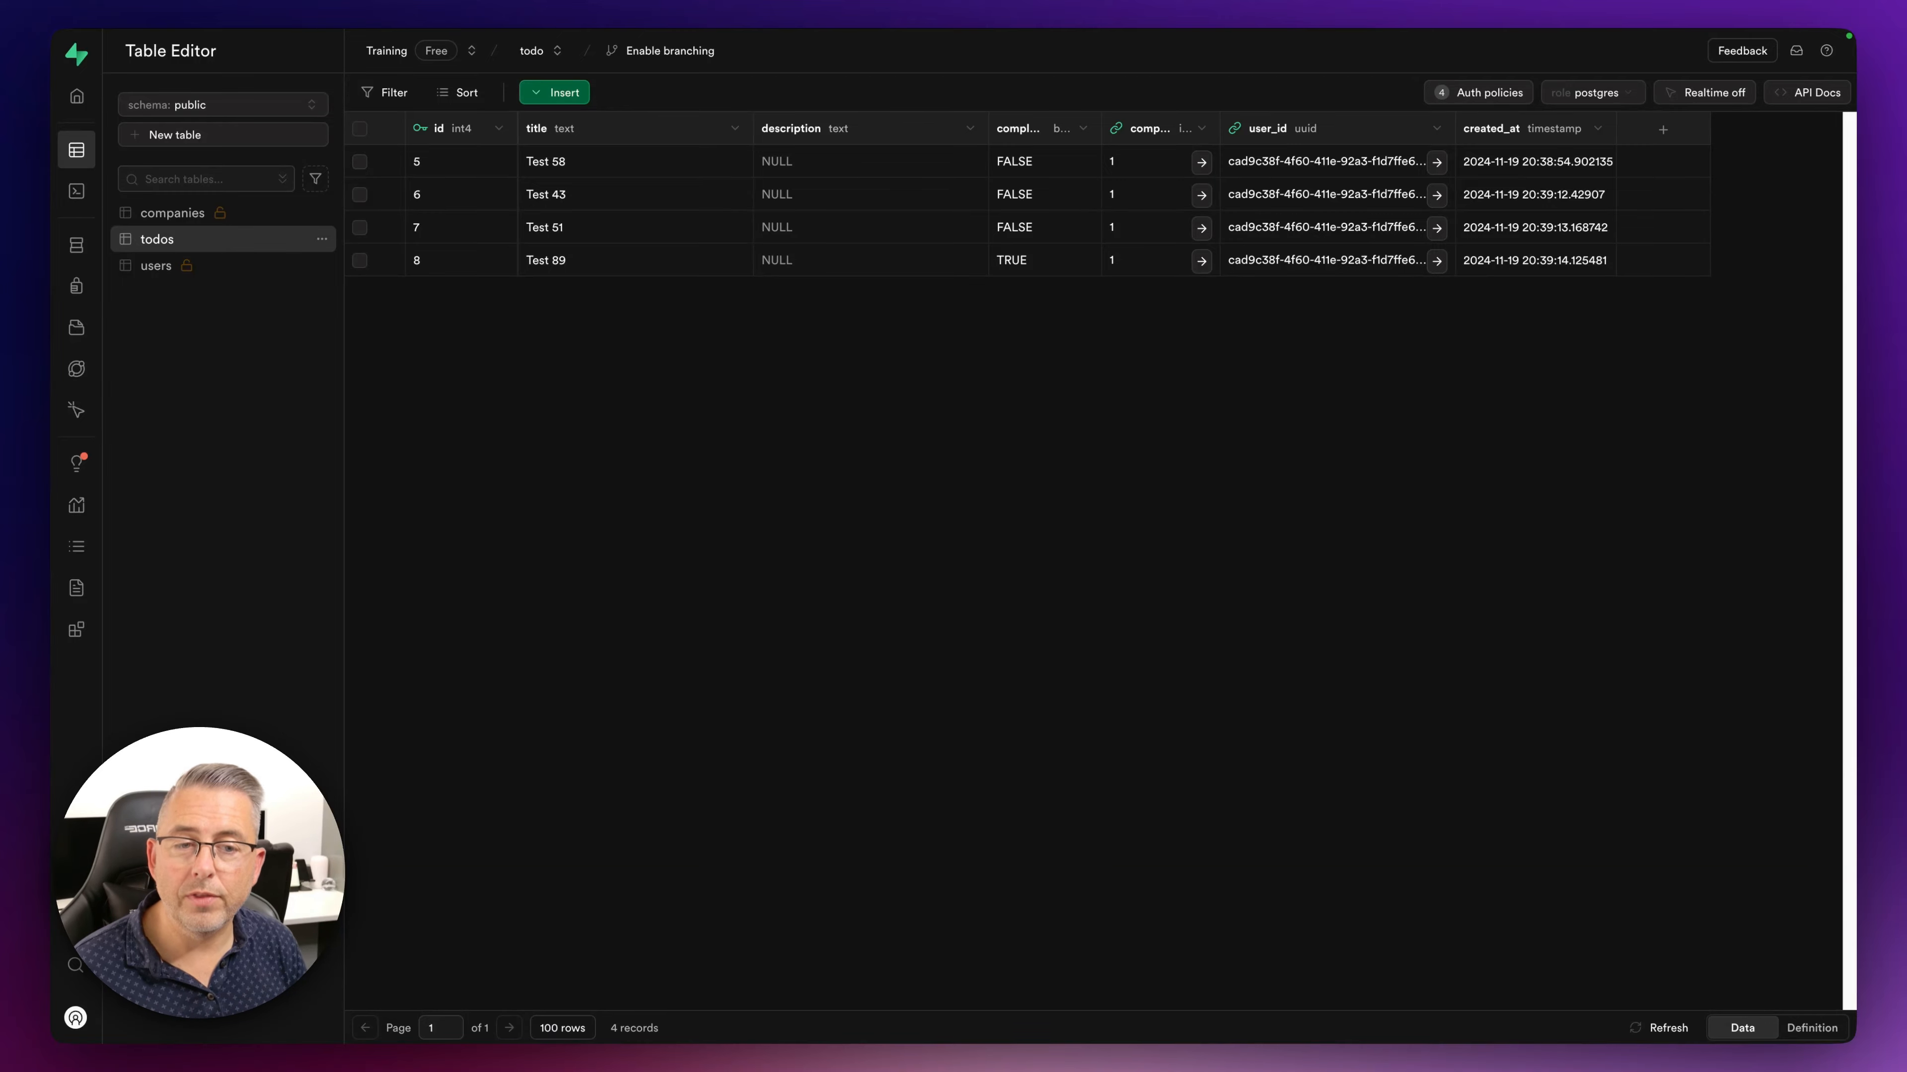
key(ctrl+Left)
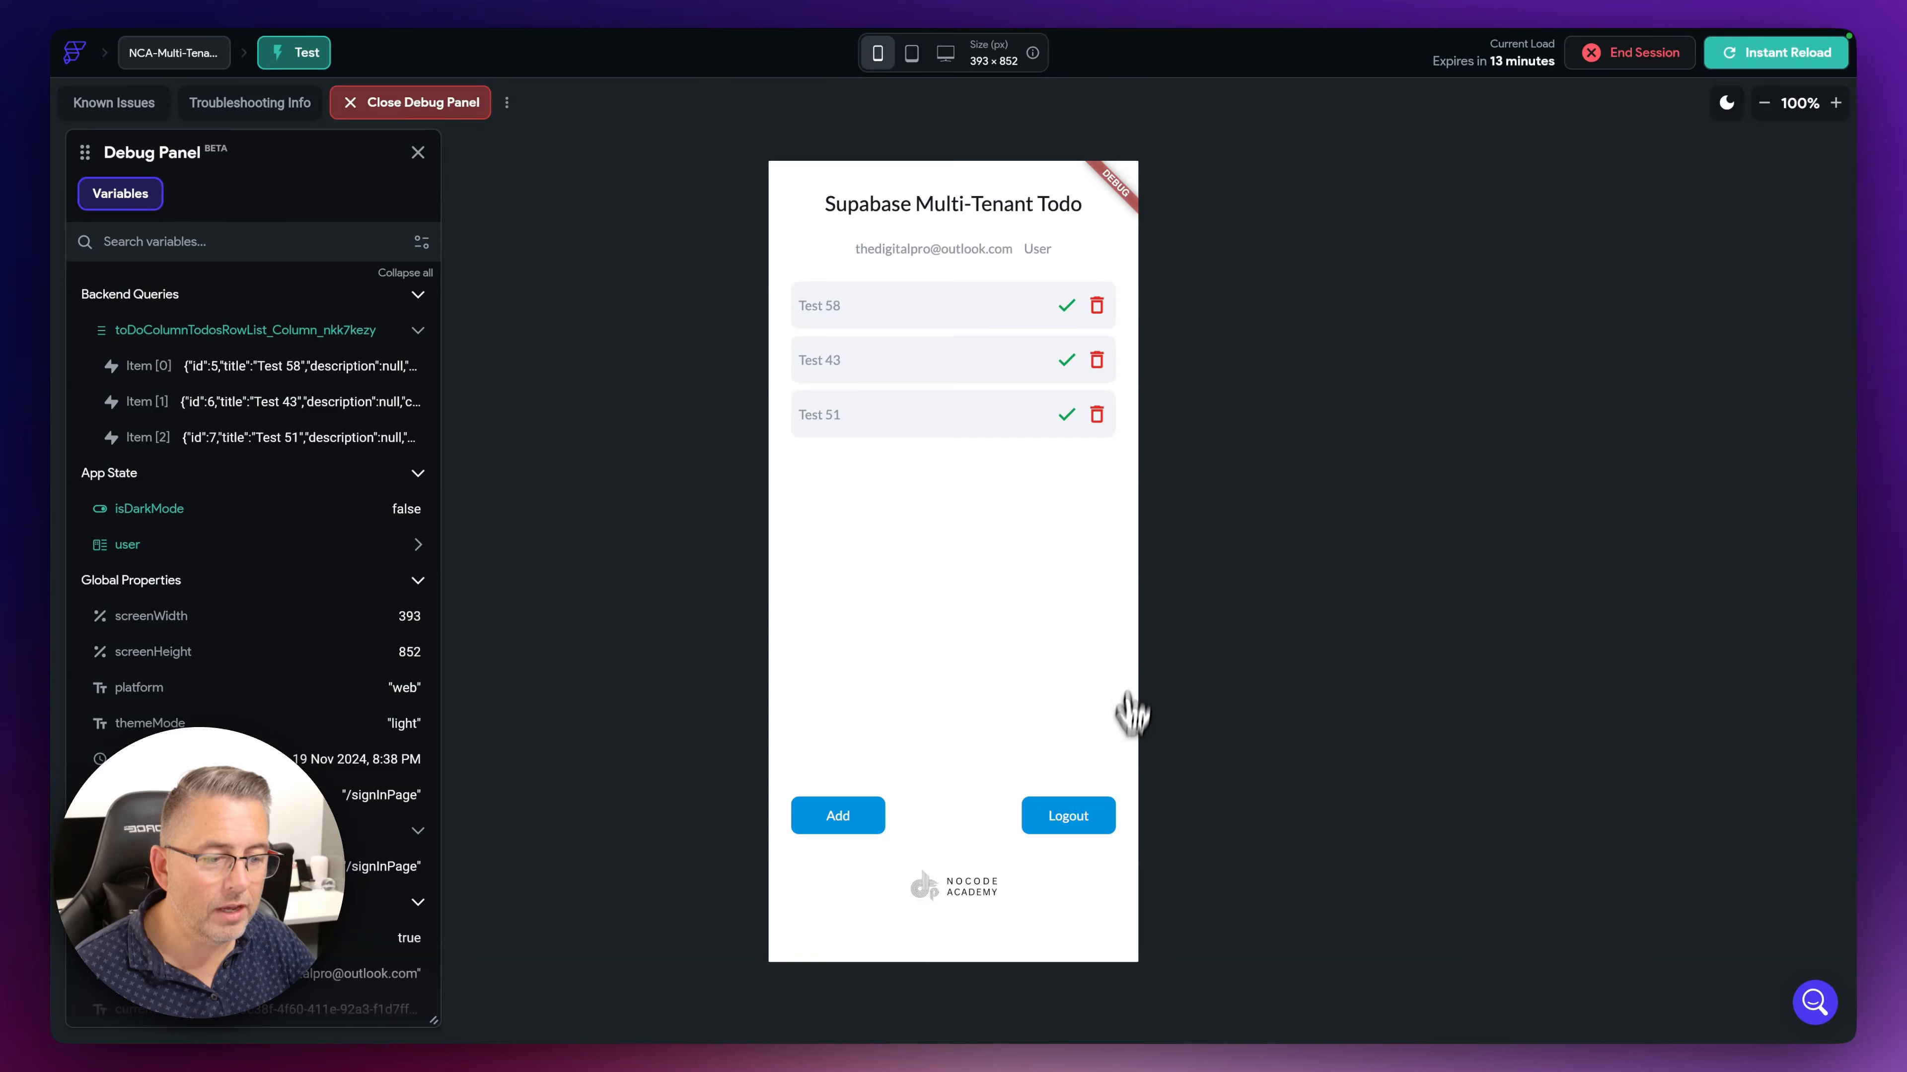
- Log out and sign back in with the Admin account
click(1068, 819)
click(900, 295)
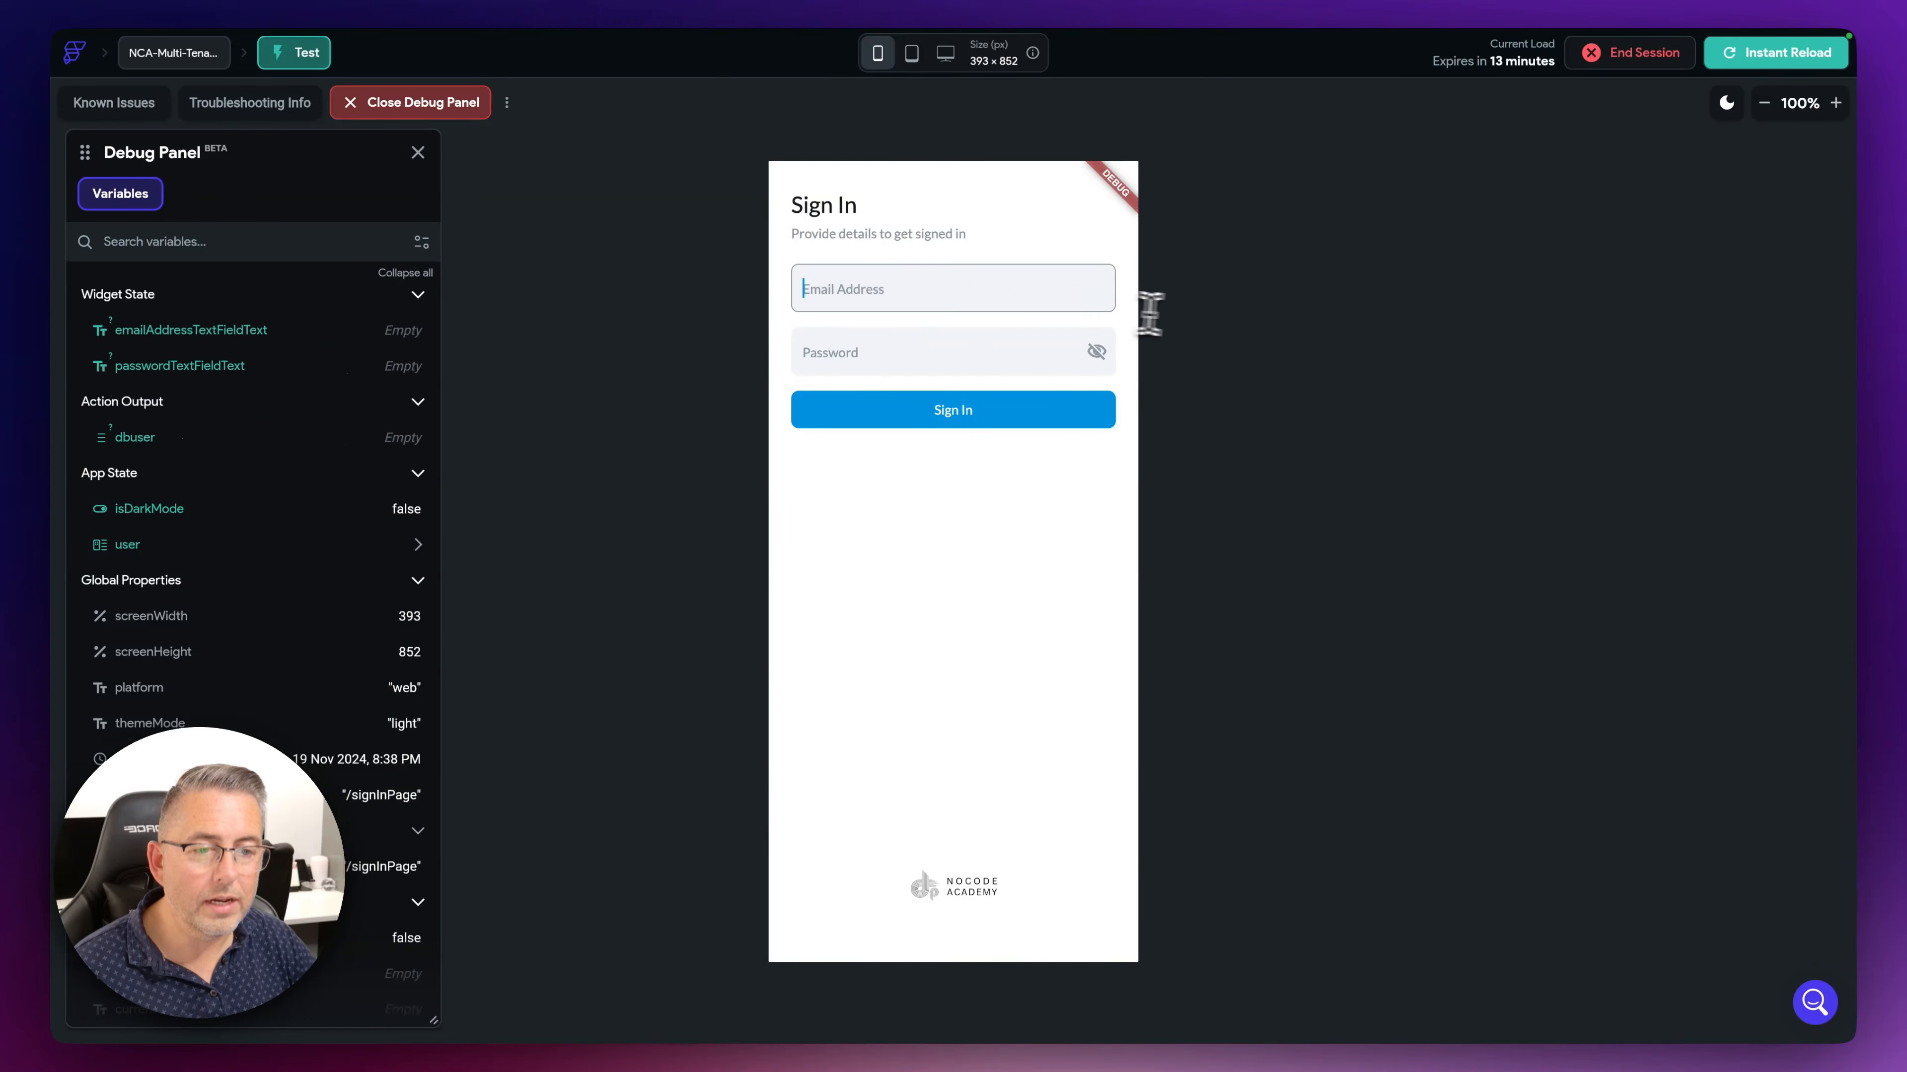
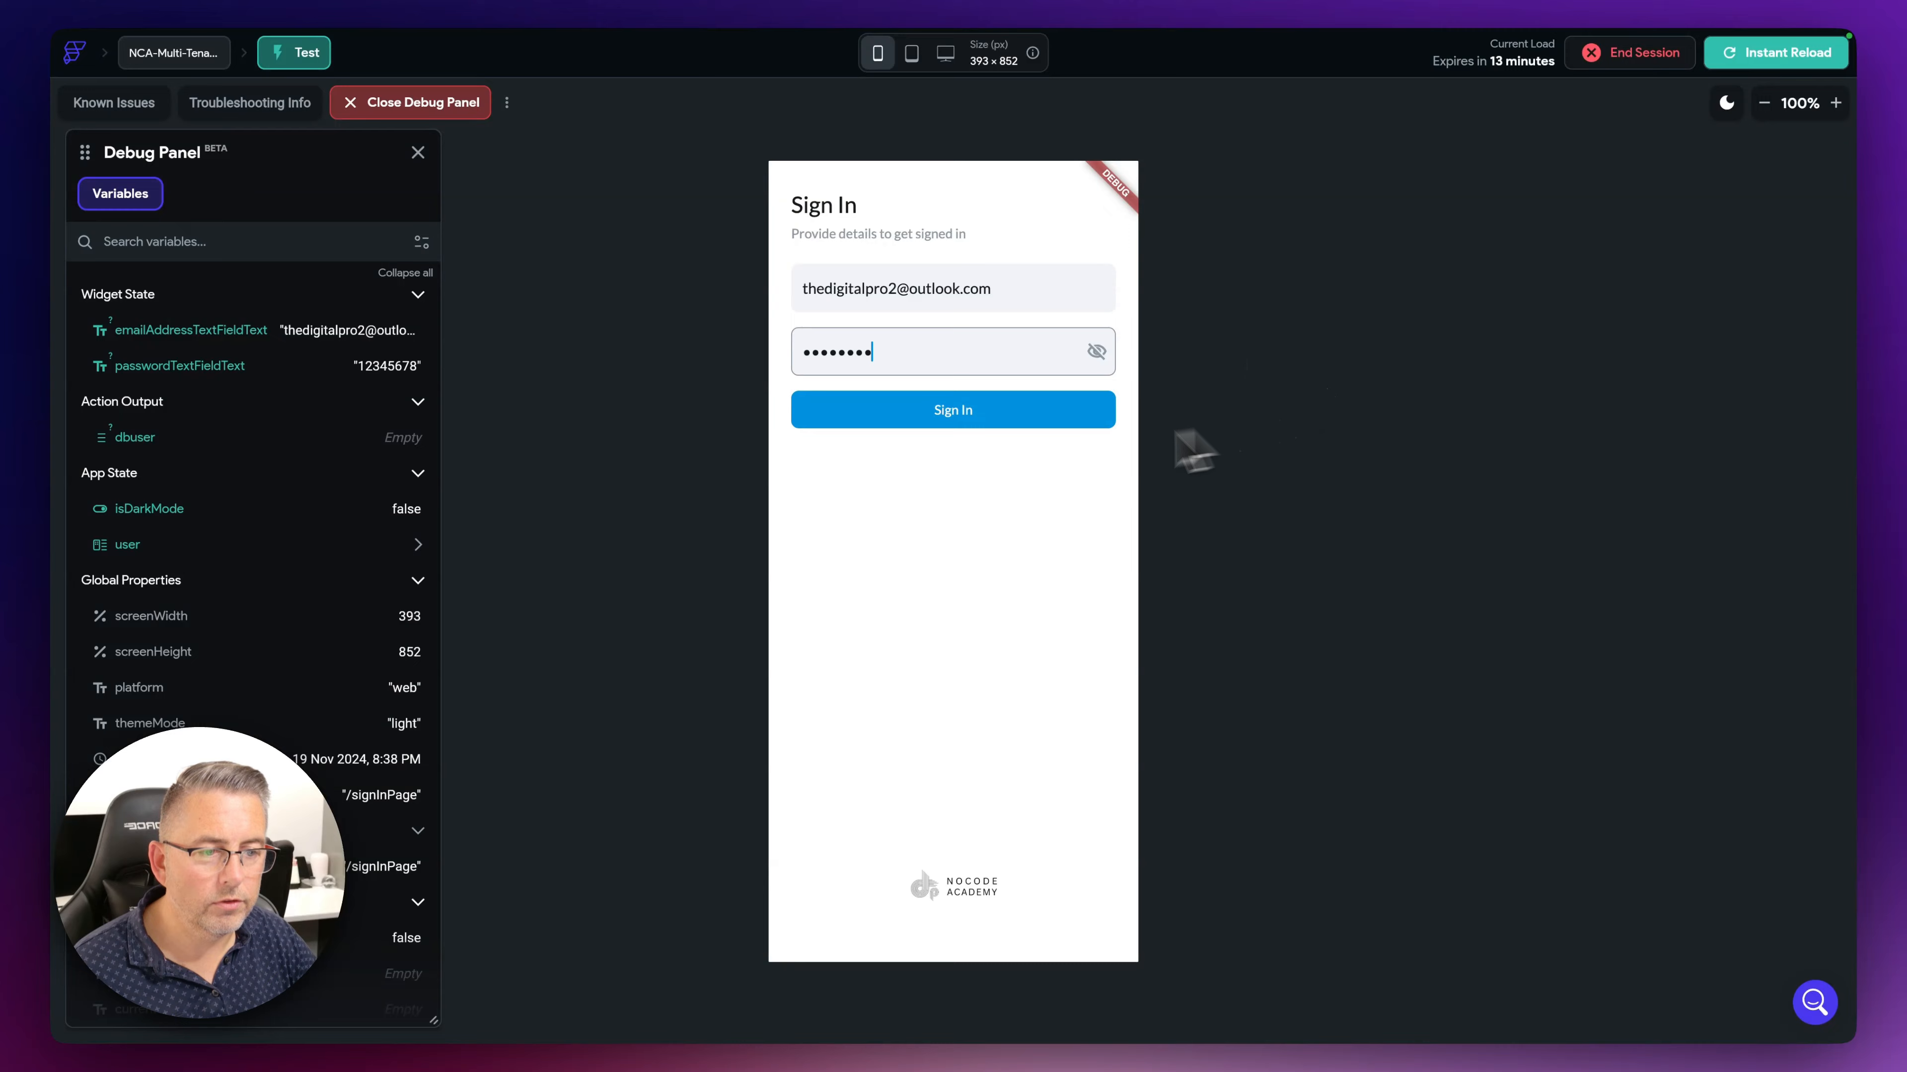
click(1006, 421)
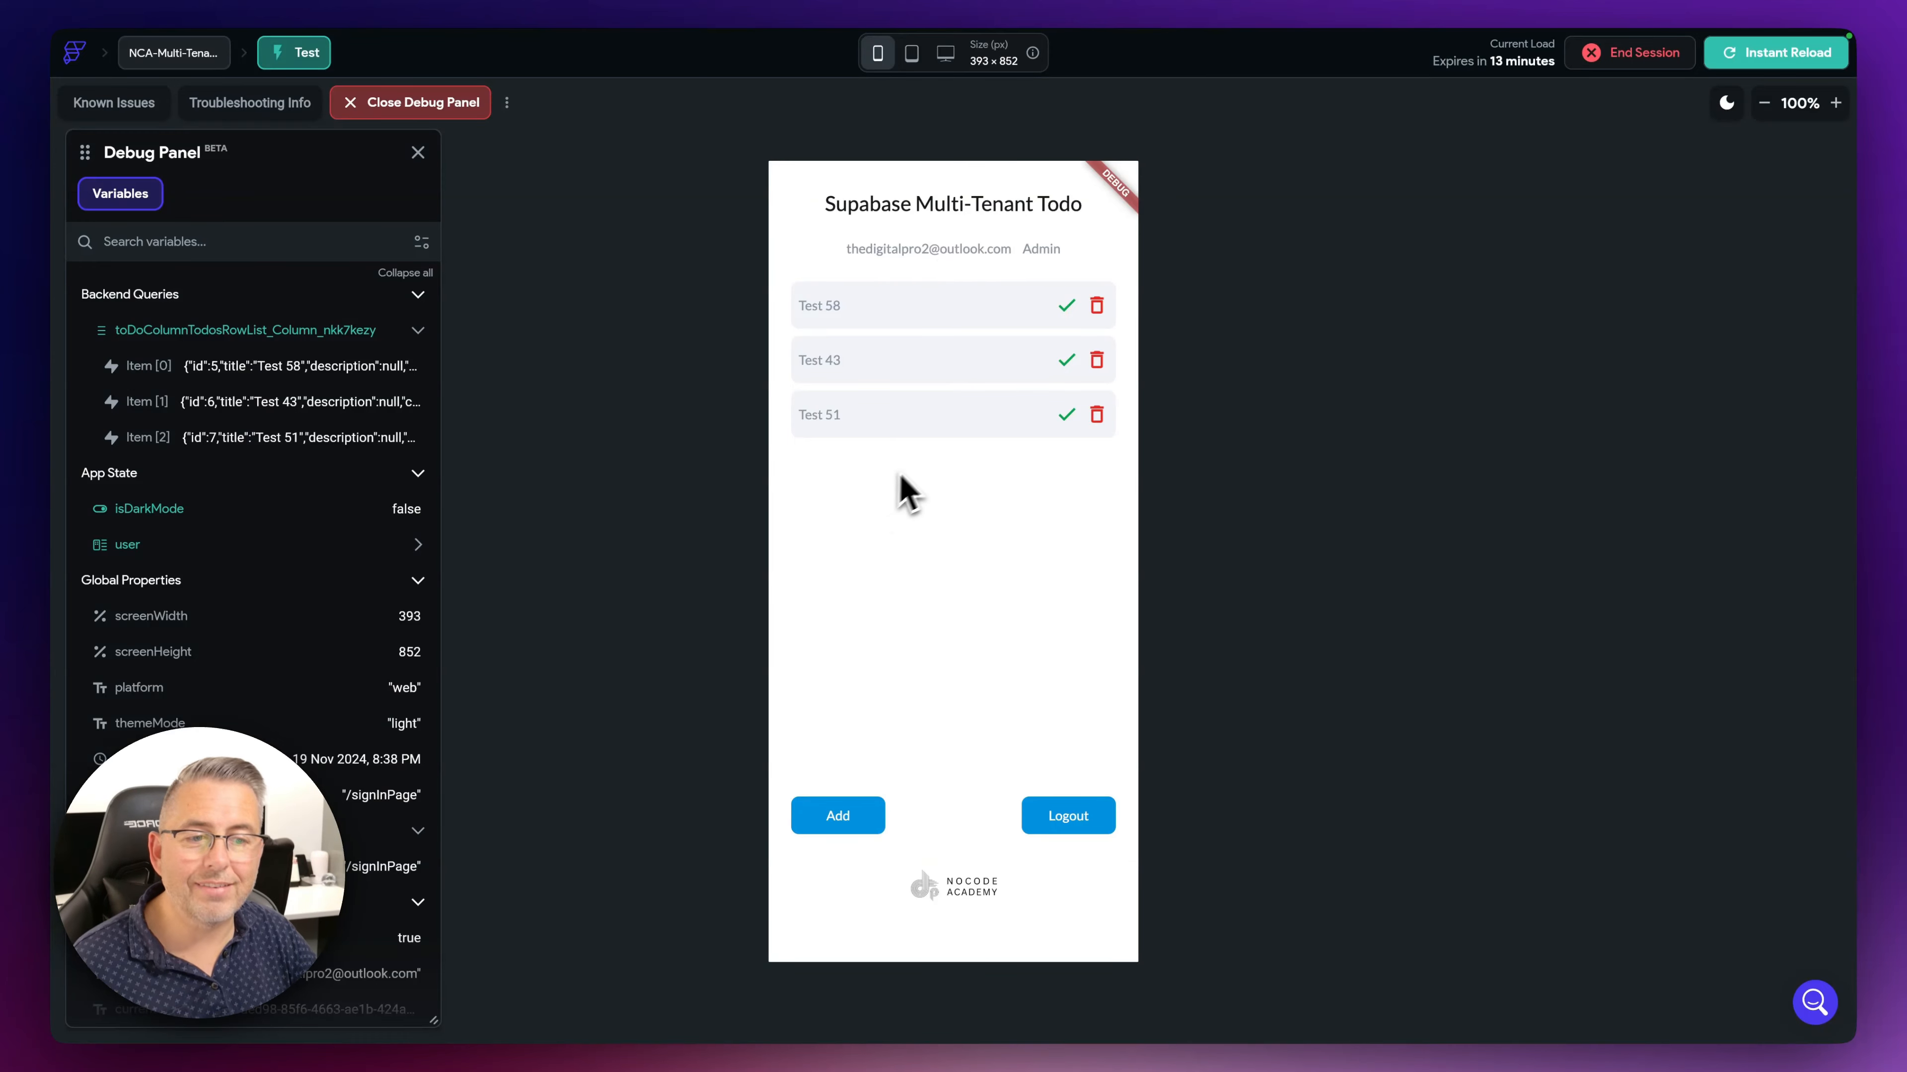
- As Admin, delete Test 51 and mark Test 43 complete
click(1097, 417)
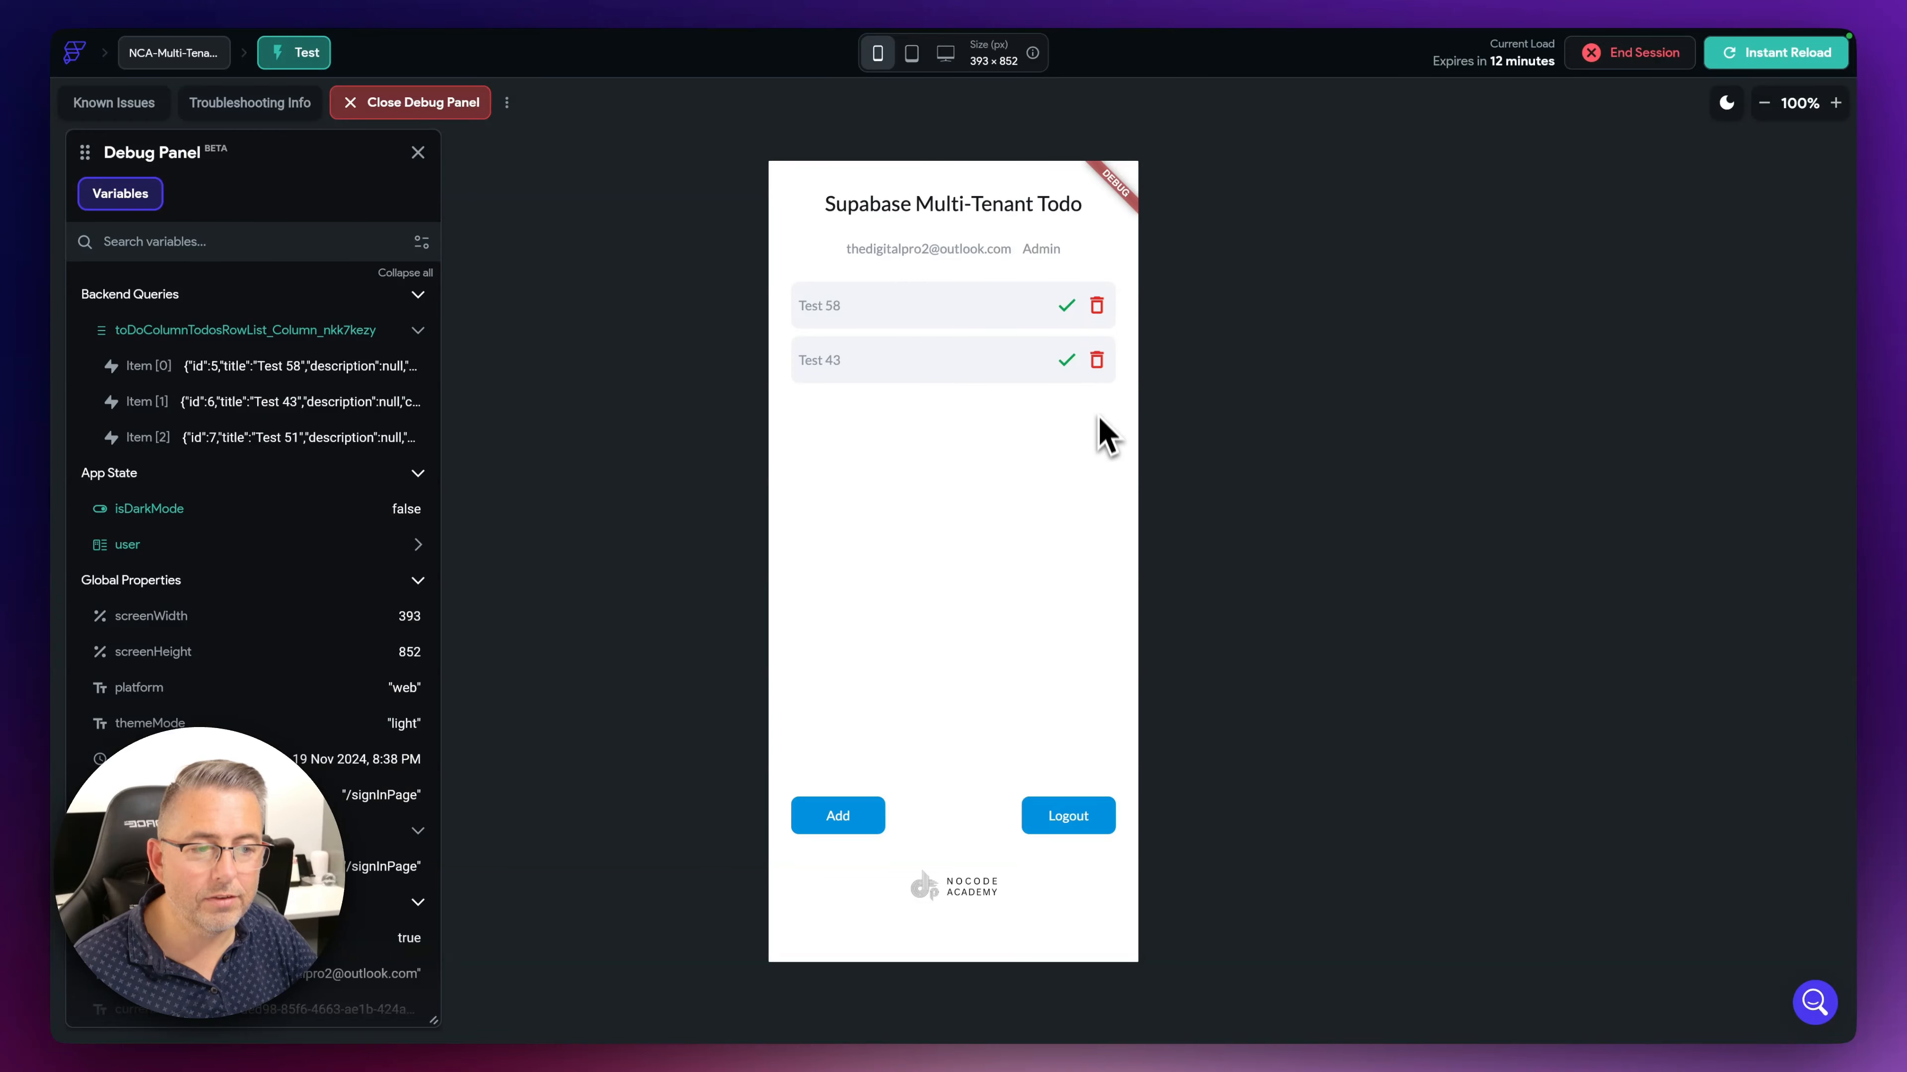
click(1067, 361)
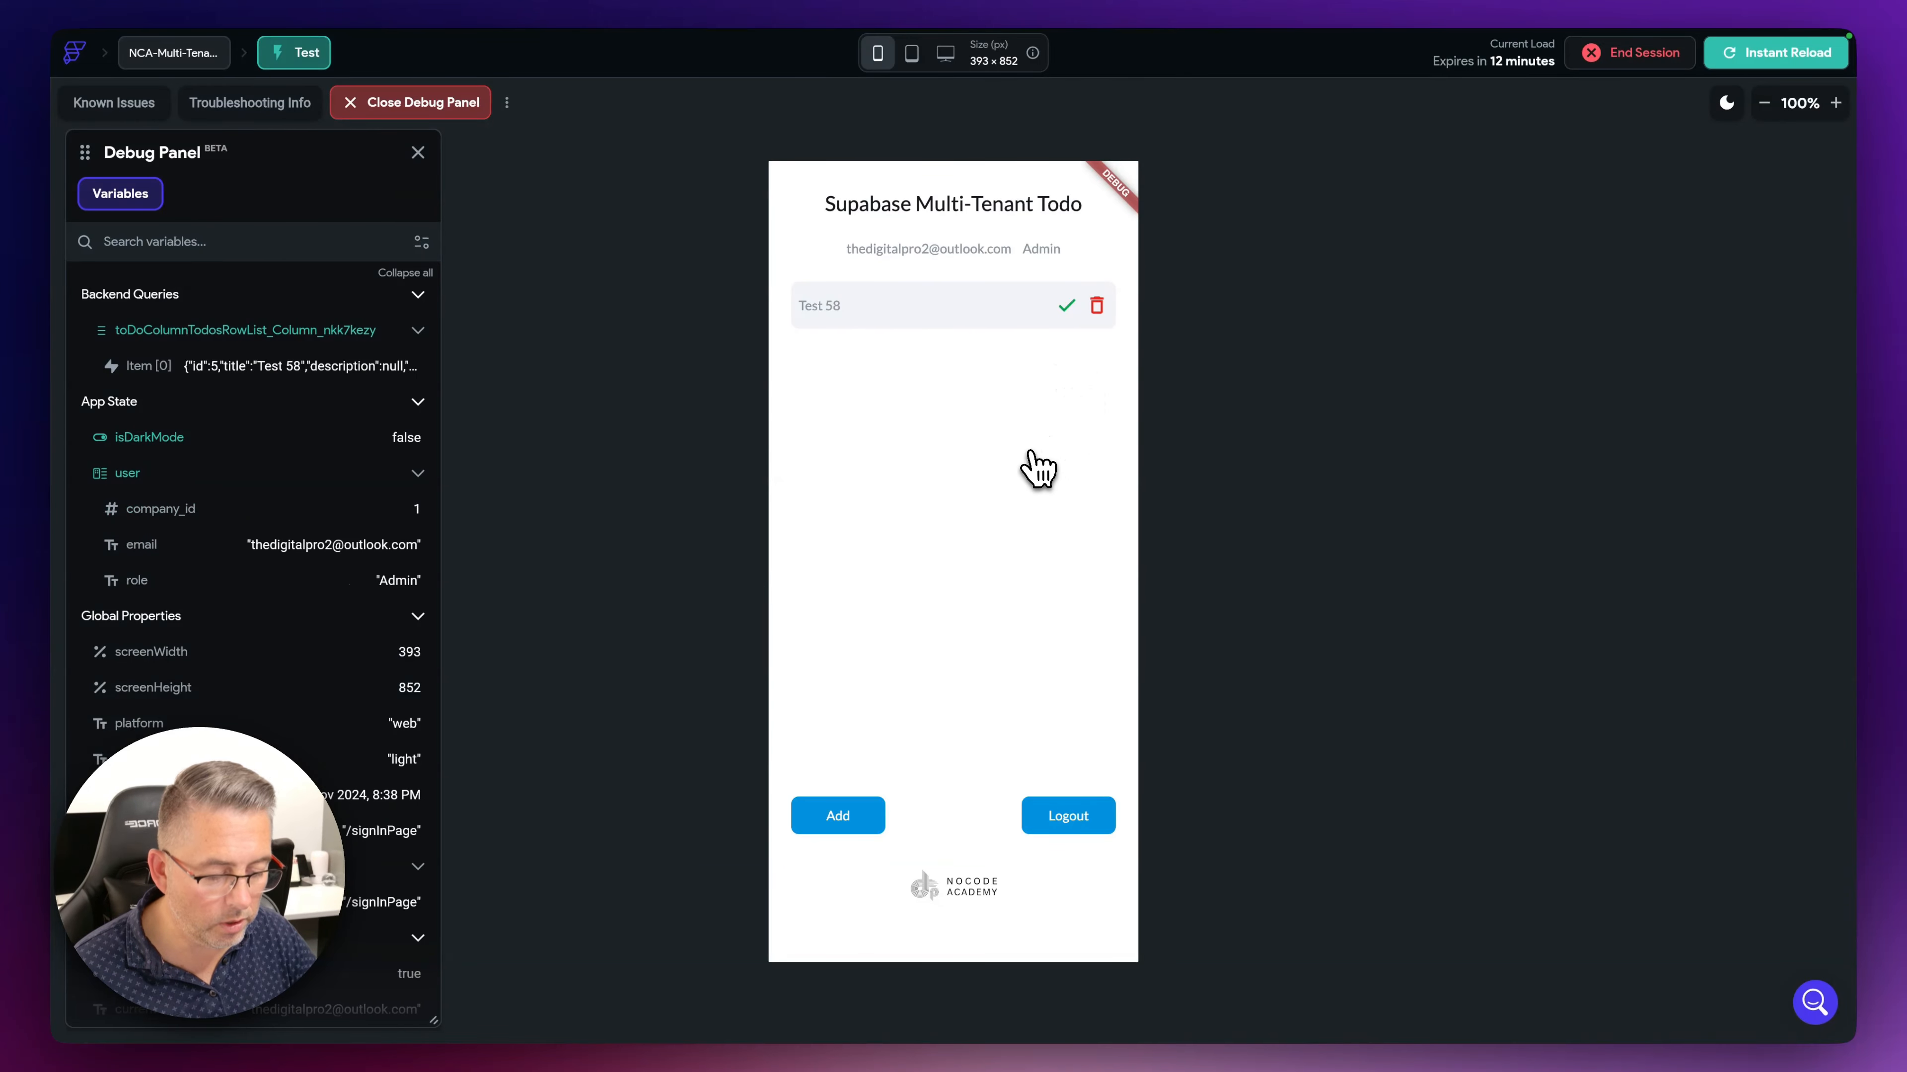
key(ctrl+Right)
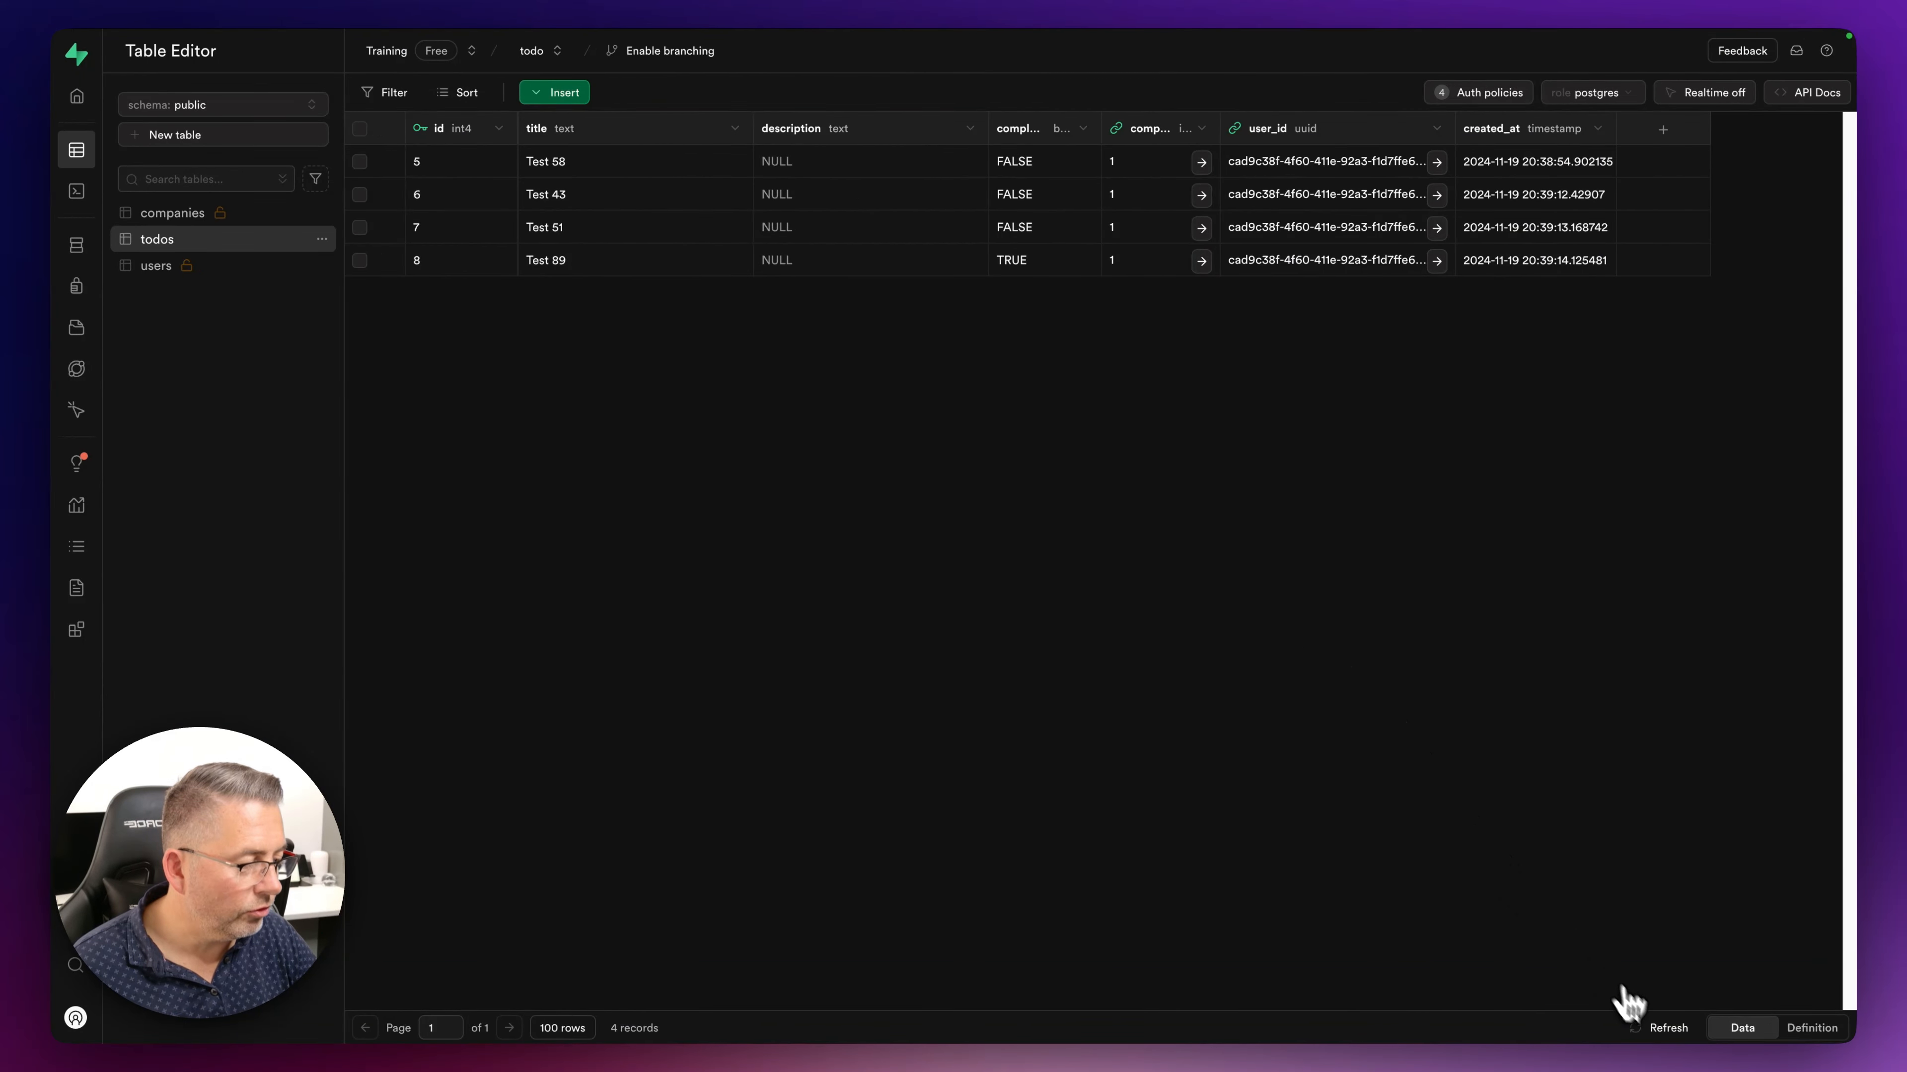
- Reload the todos table to check Test 51 and Test 43's updated state
click(1666, 1027)
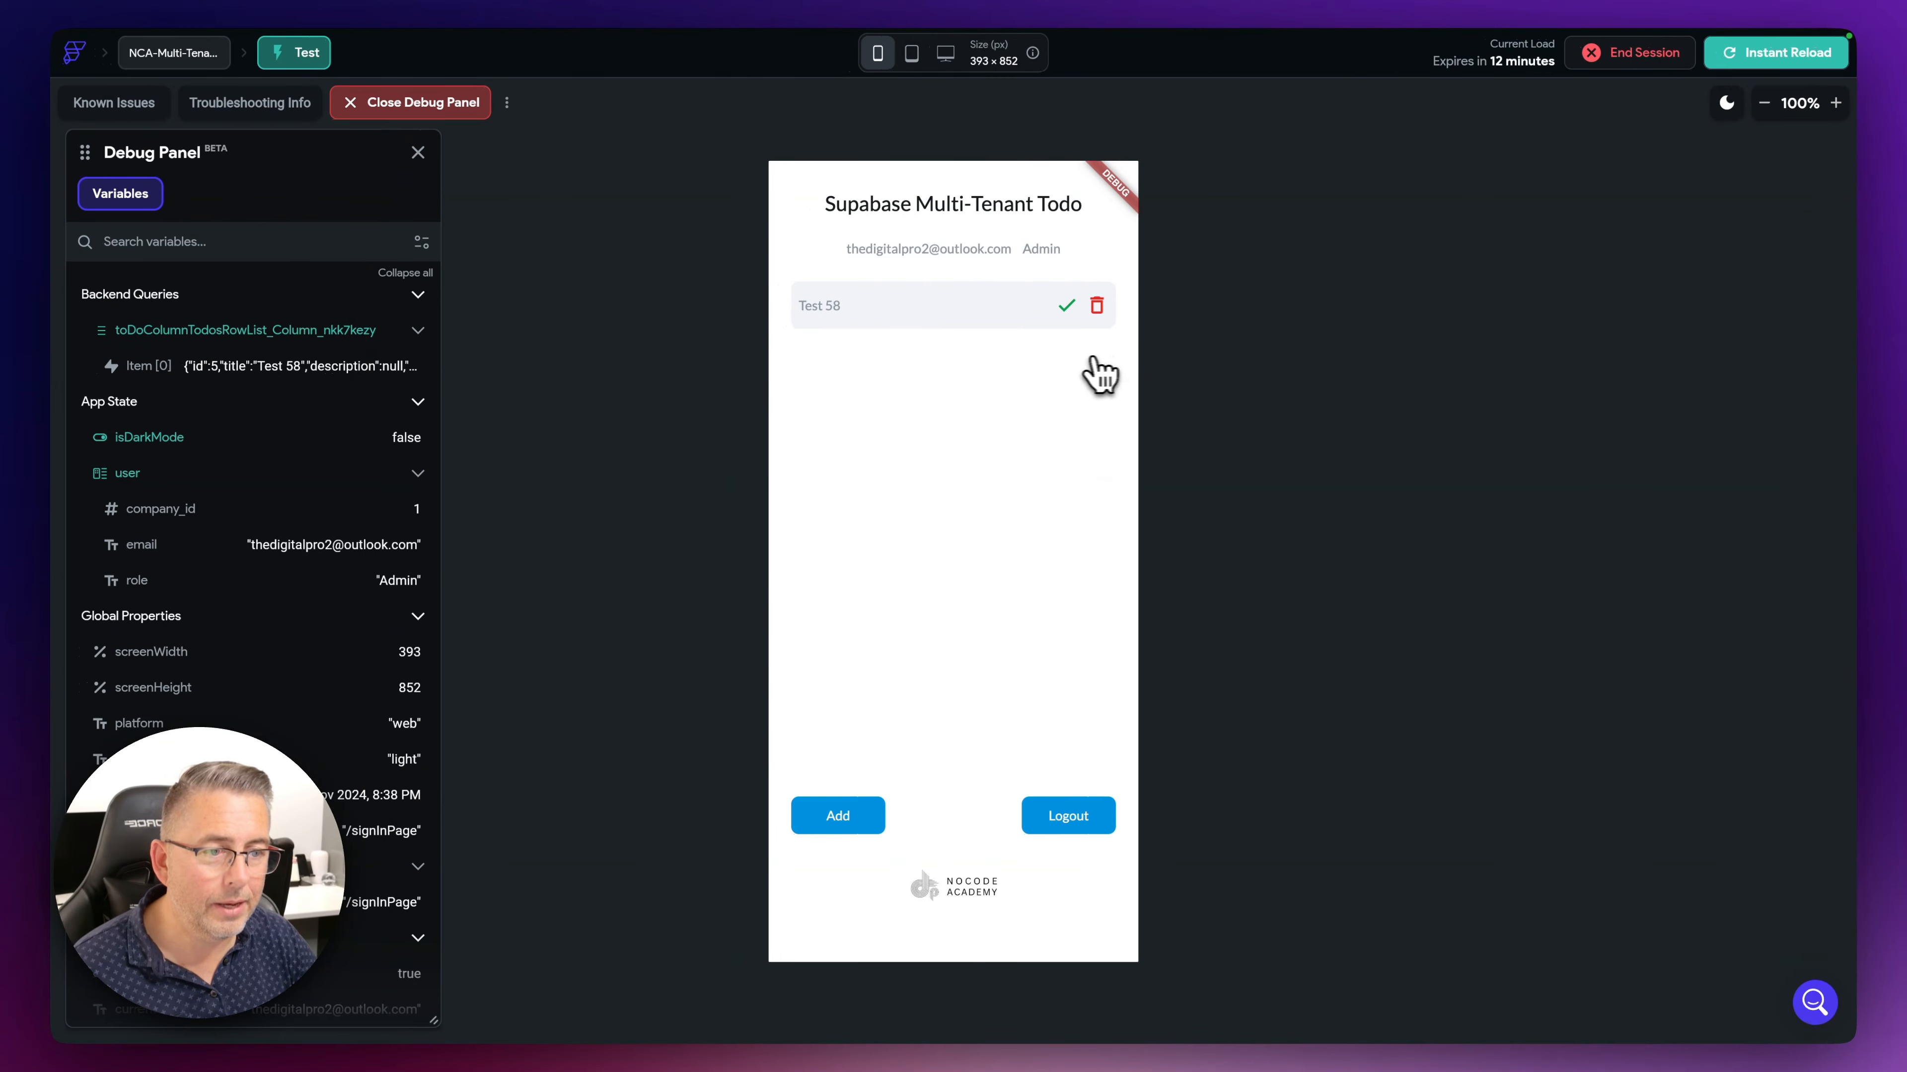
- Sign in as the company 2 user and add todos Test 47, 97, 37 and 36
click(1096, 820)
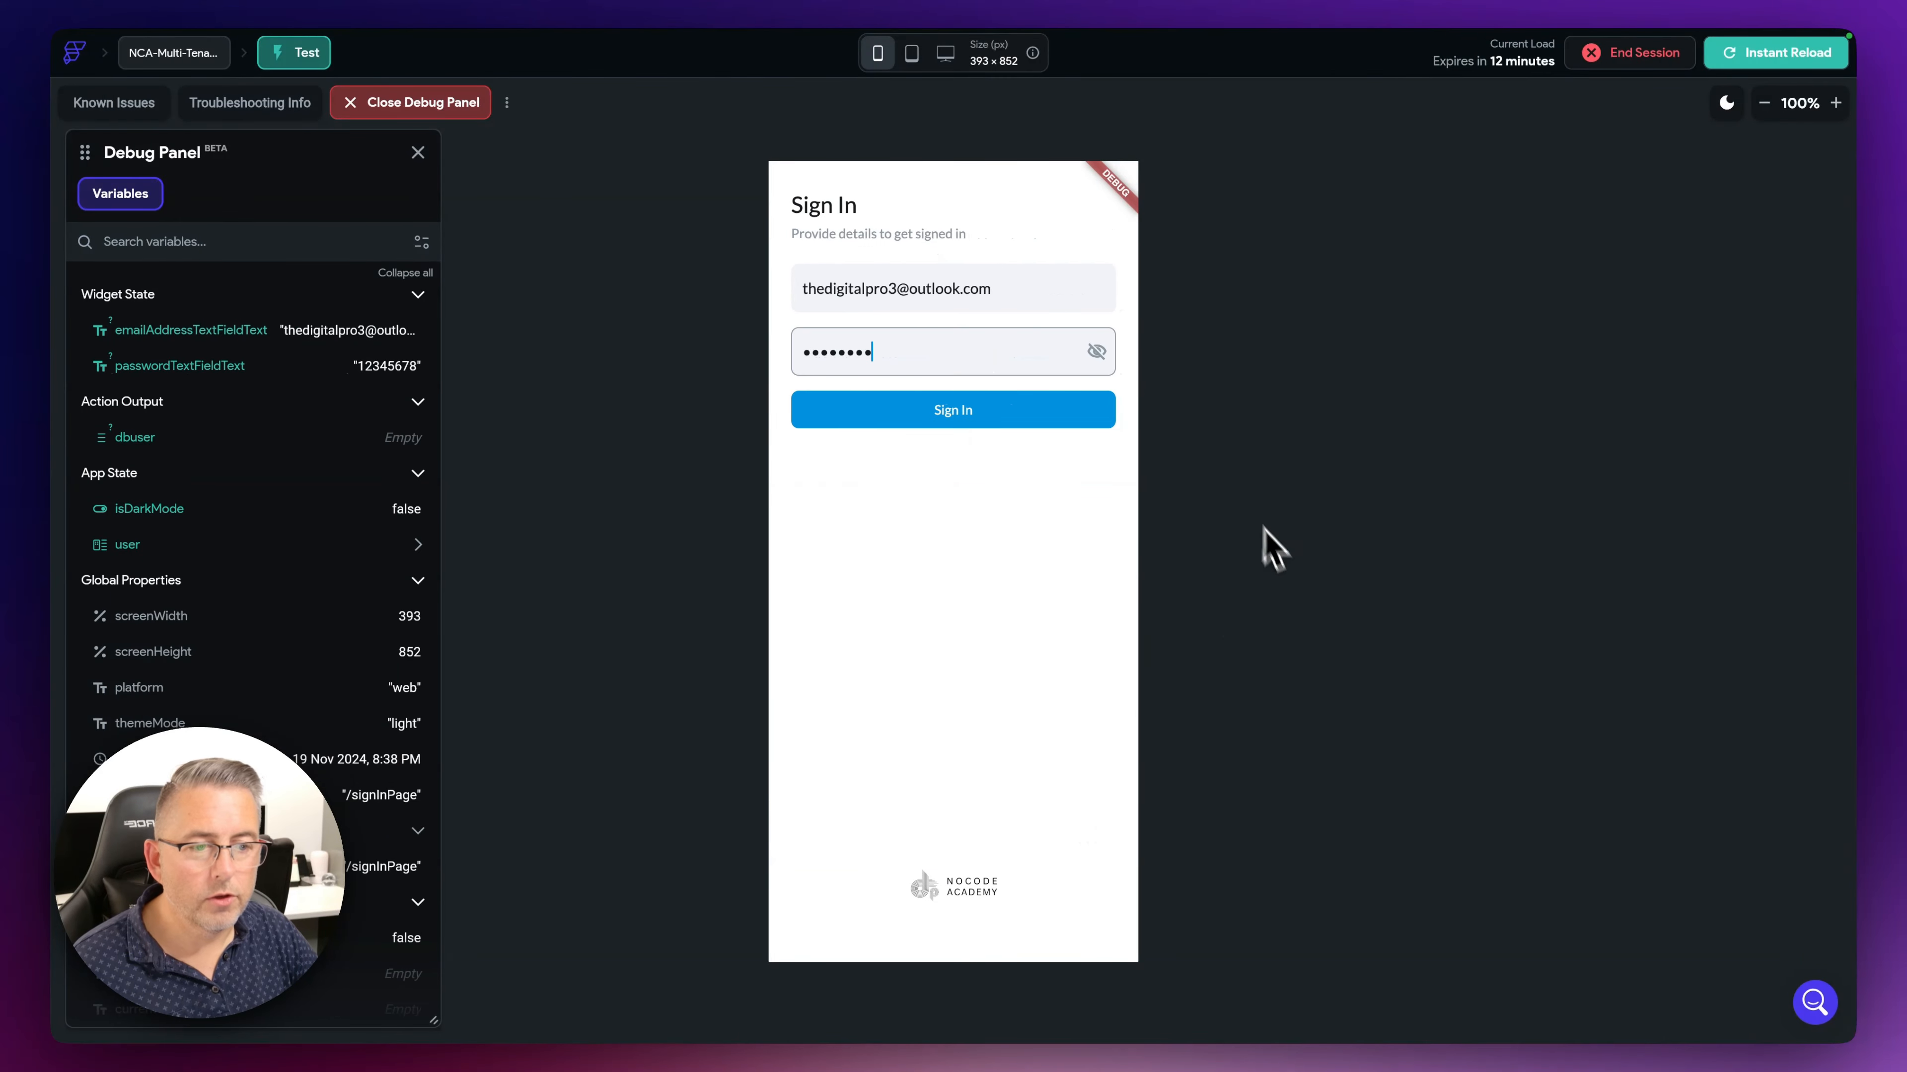
click(965, 420)
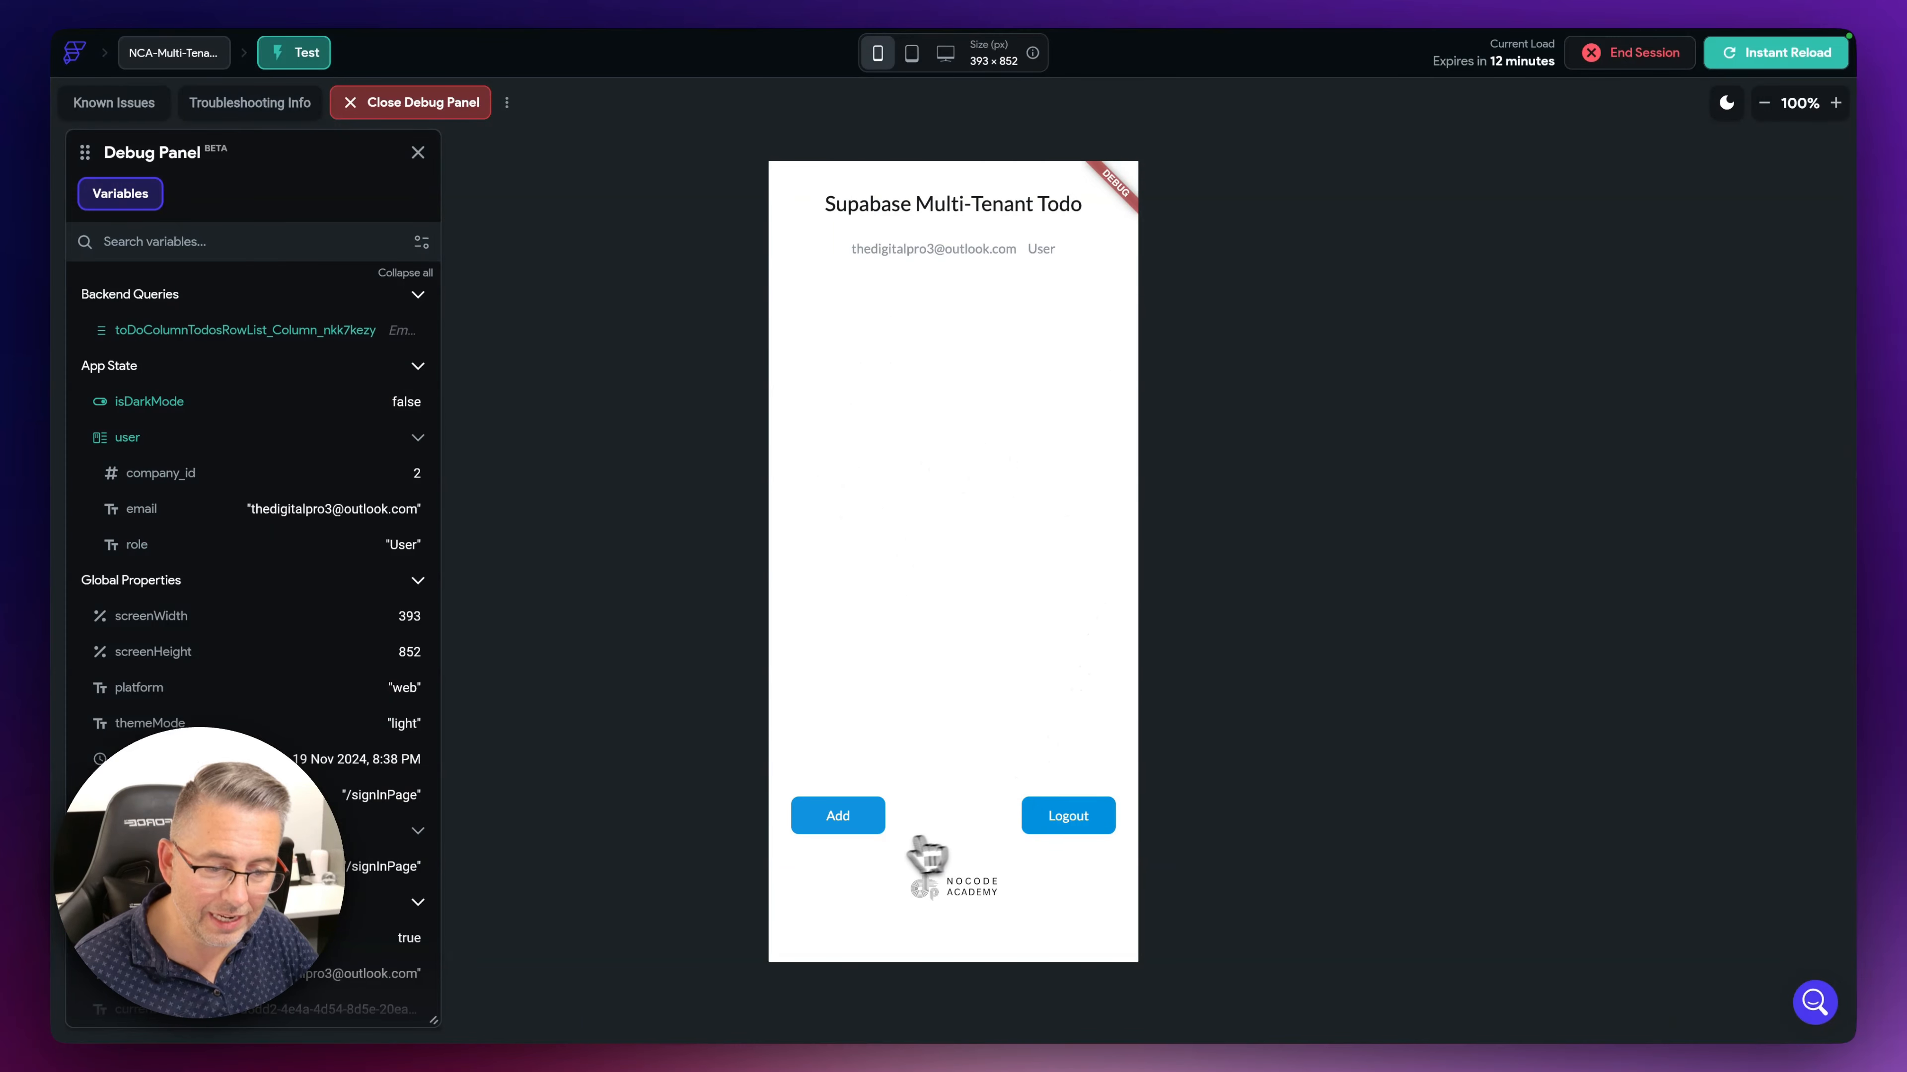
click(852, 820)
click(851, 821)
click(848, 821)
click(851, 820)
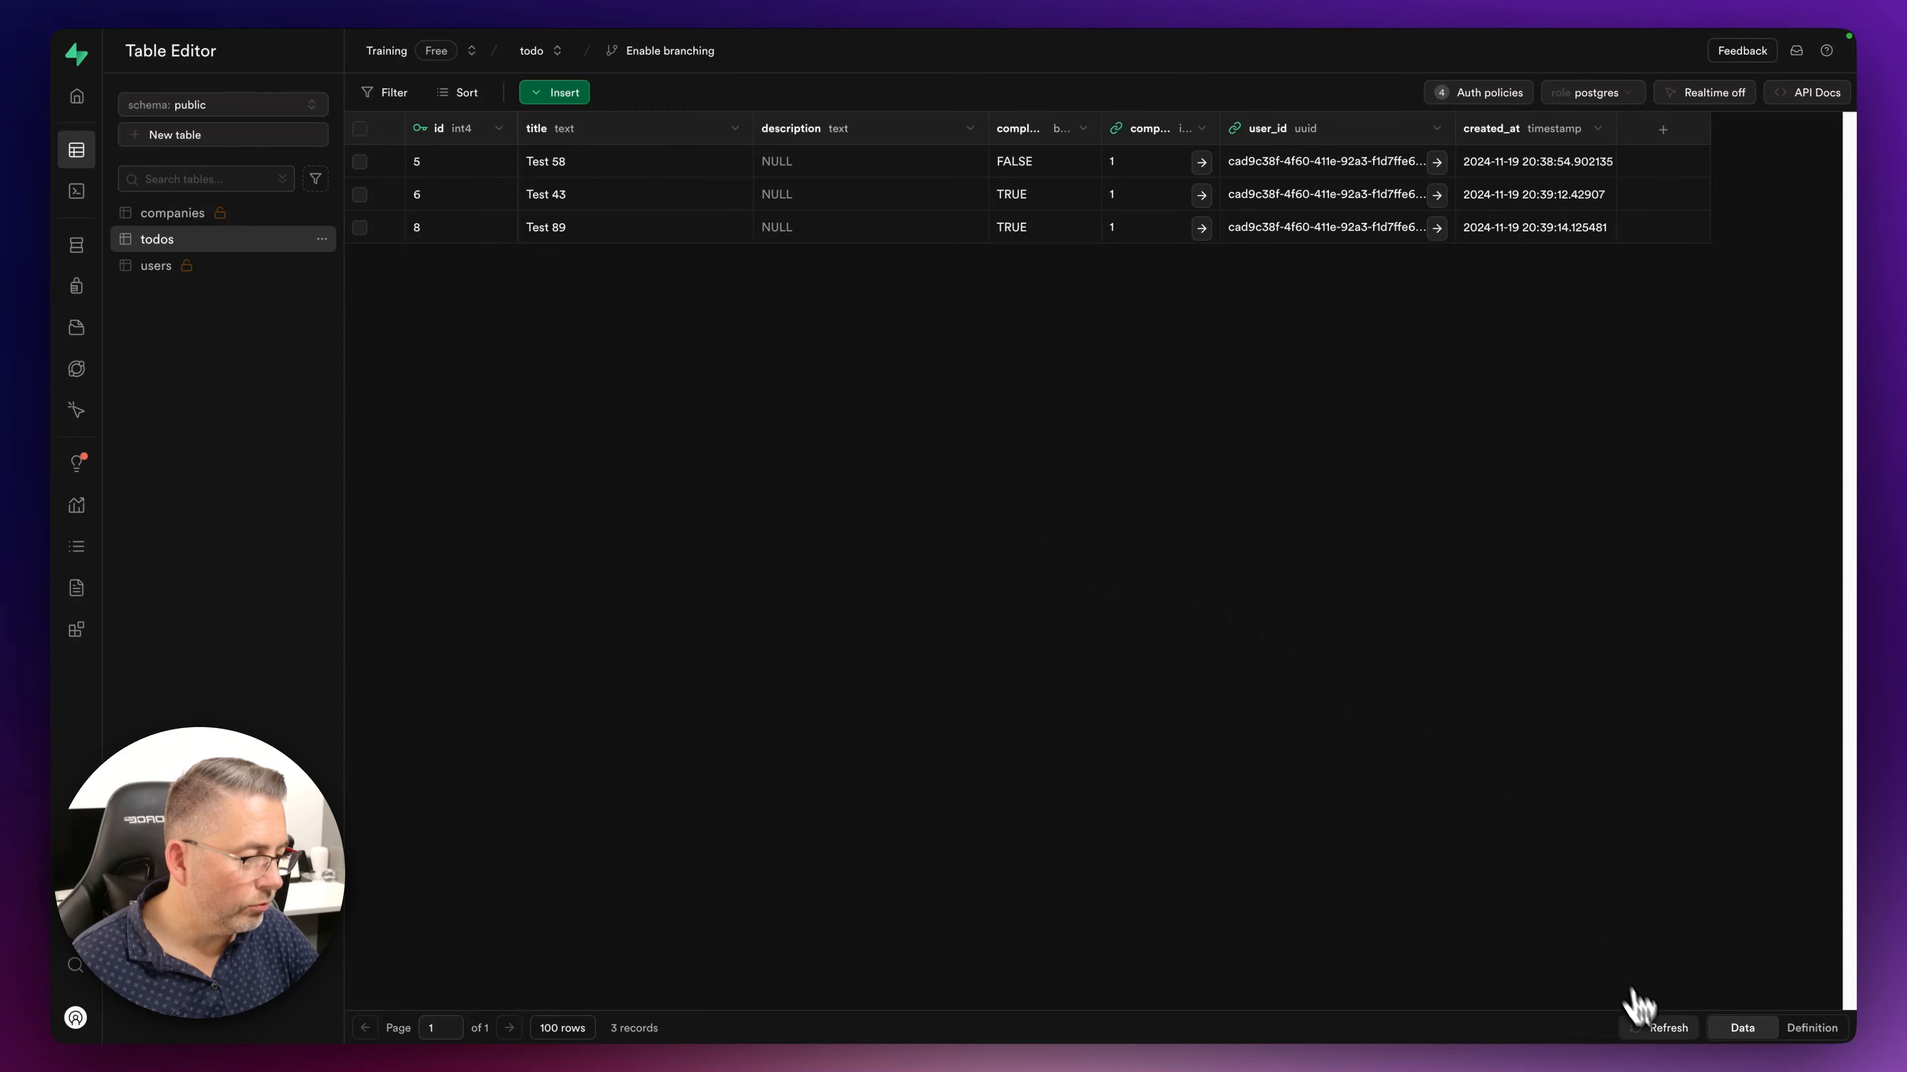
- Reload the todos table to show rows 9–12 under company_id 2
click(1658, 1027)
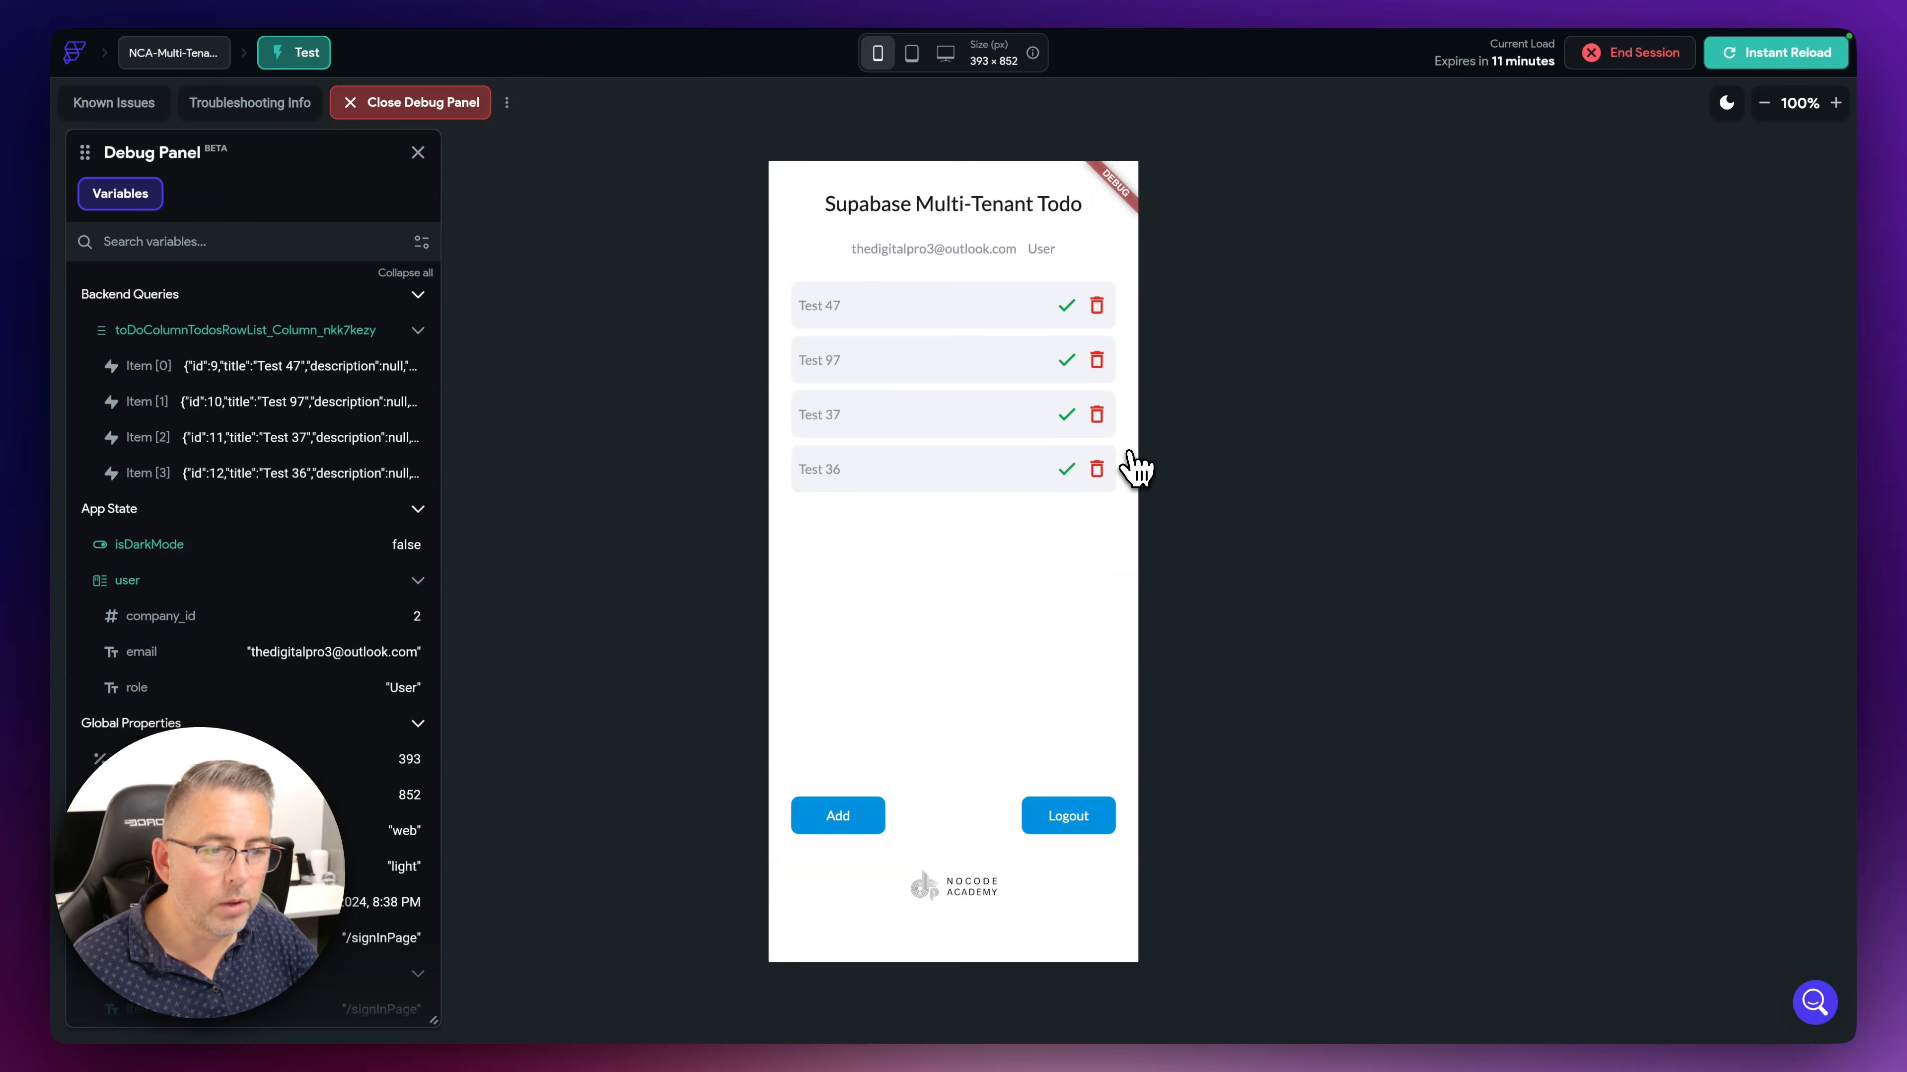
- Sign in with saved company 1 user credentials and confirm only Test 58 is listed
click(1073, 817)
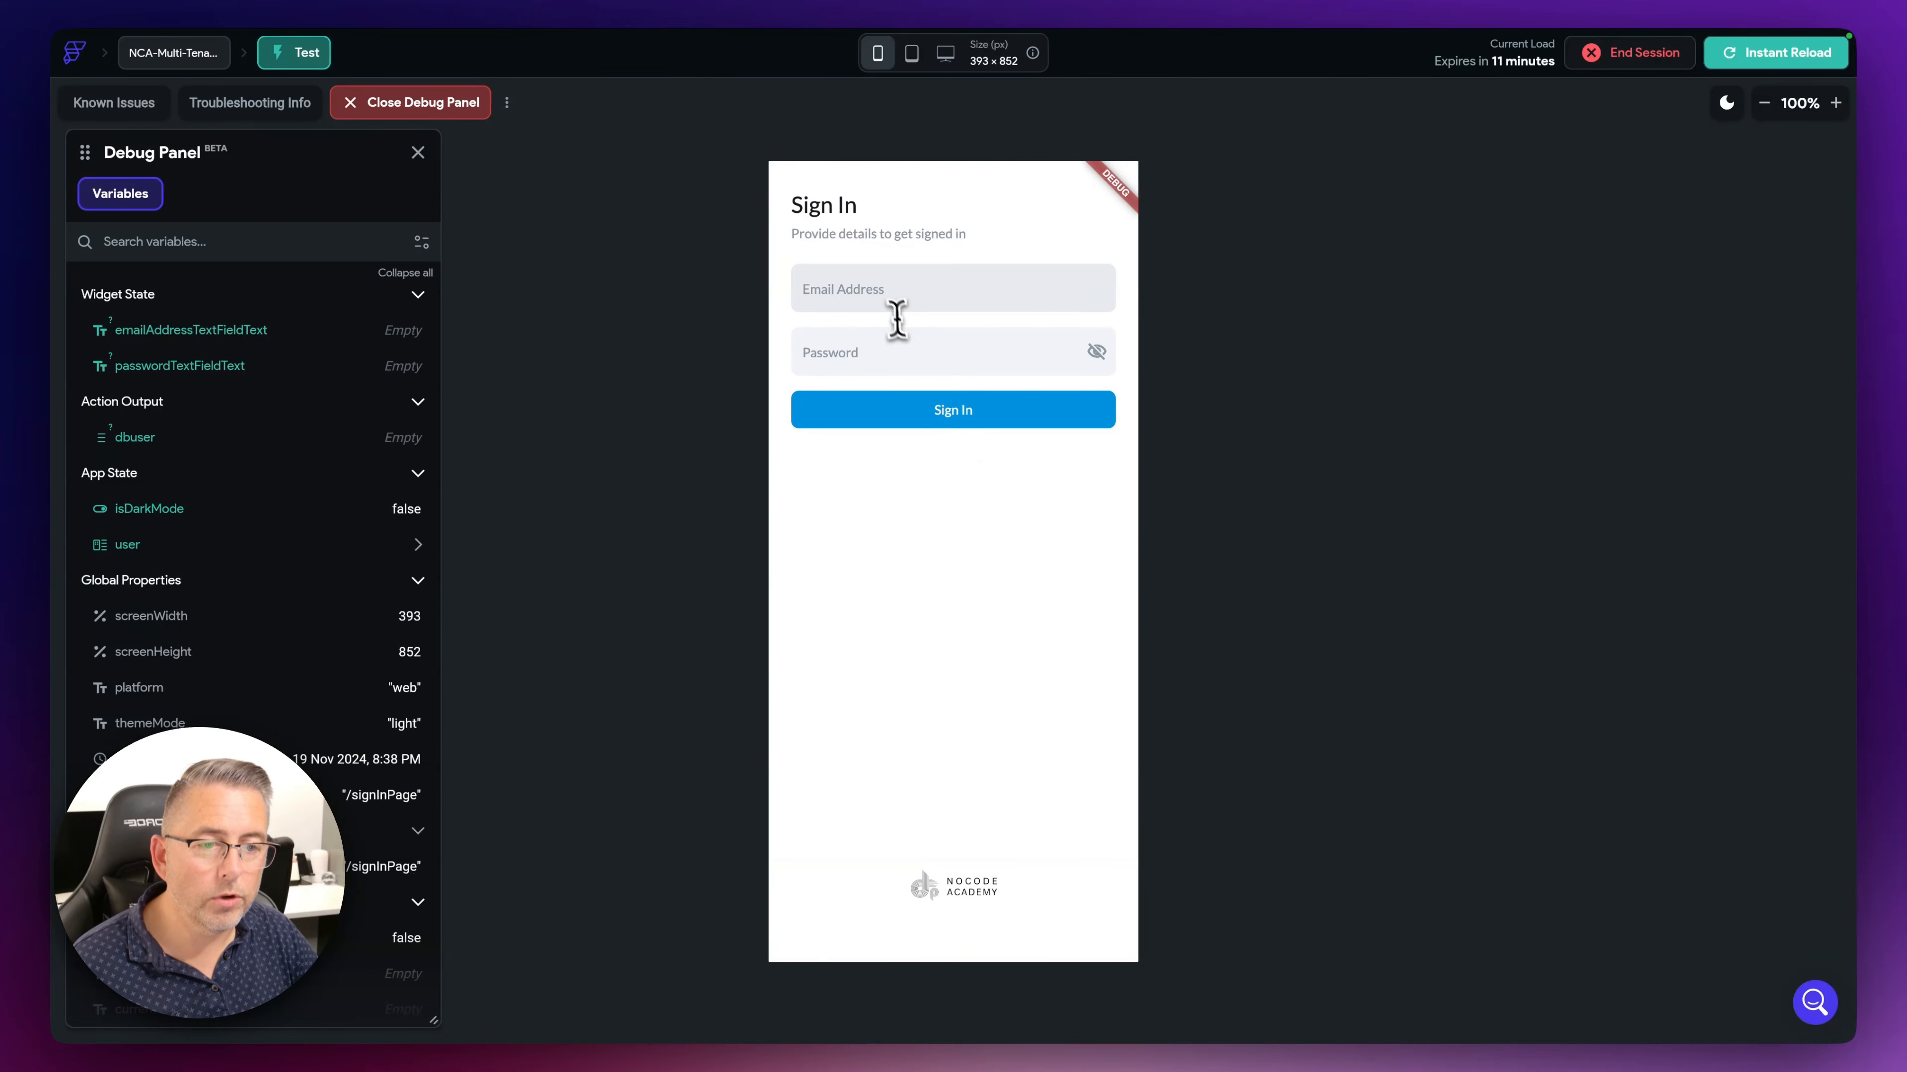
click(897, 316)
click(907, 319)
click(938, 356)
click(968, 414)
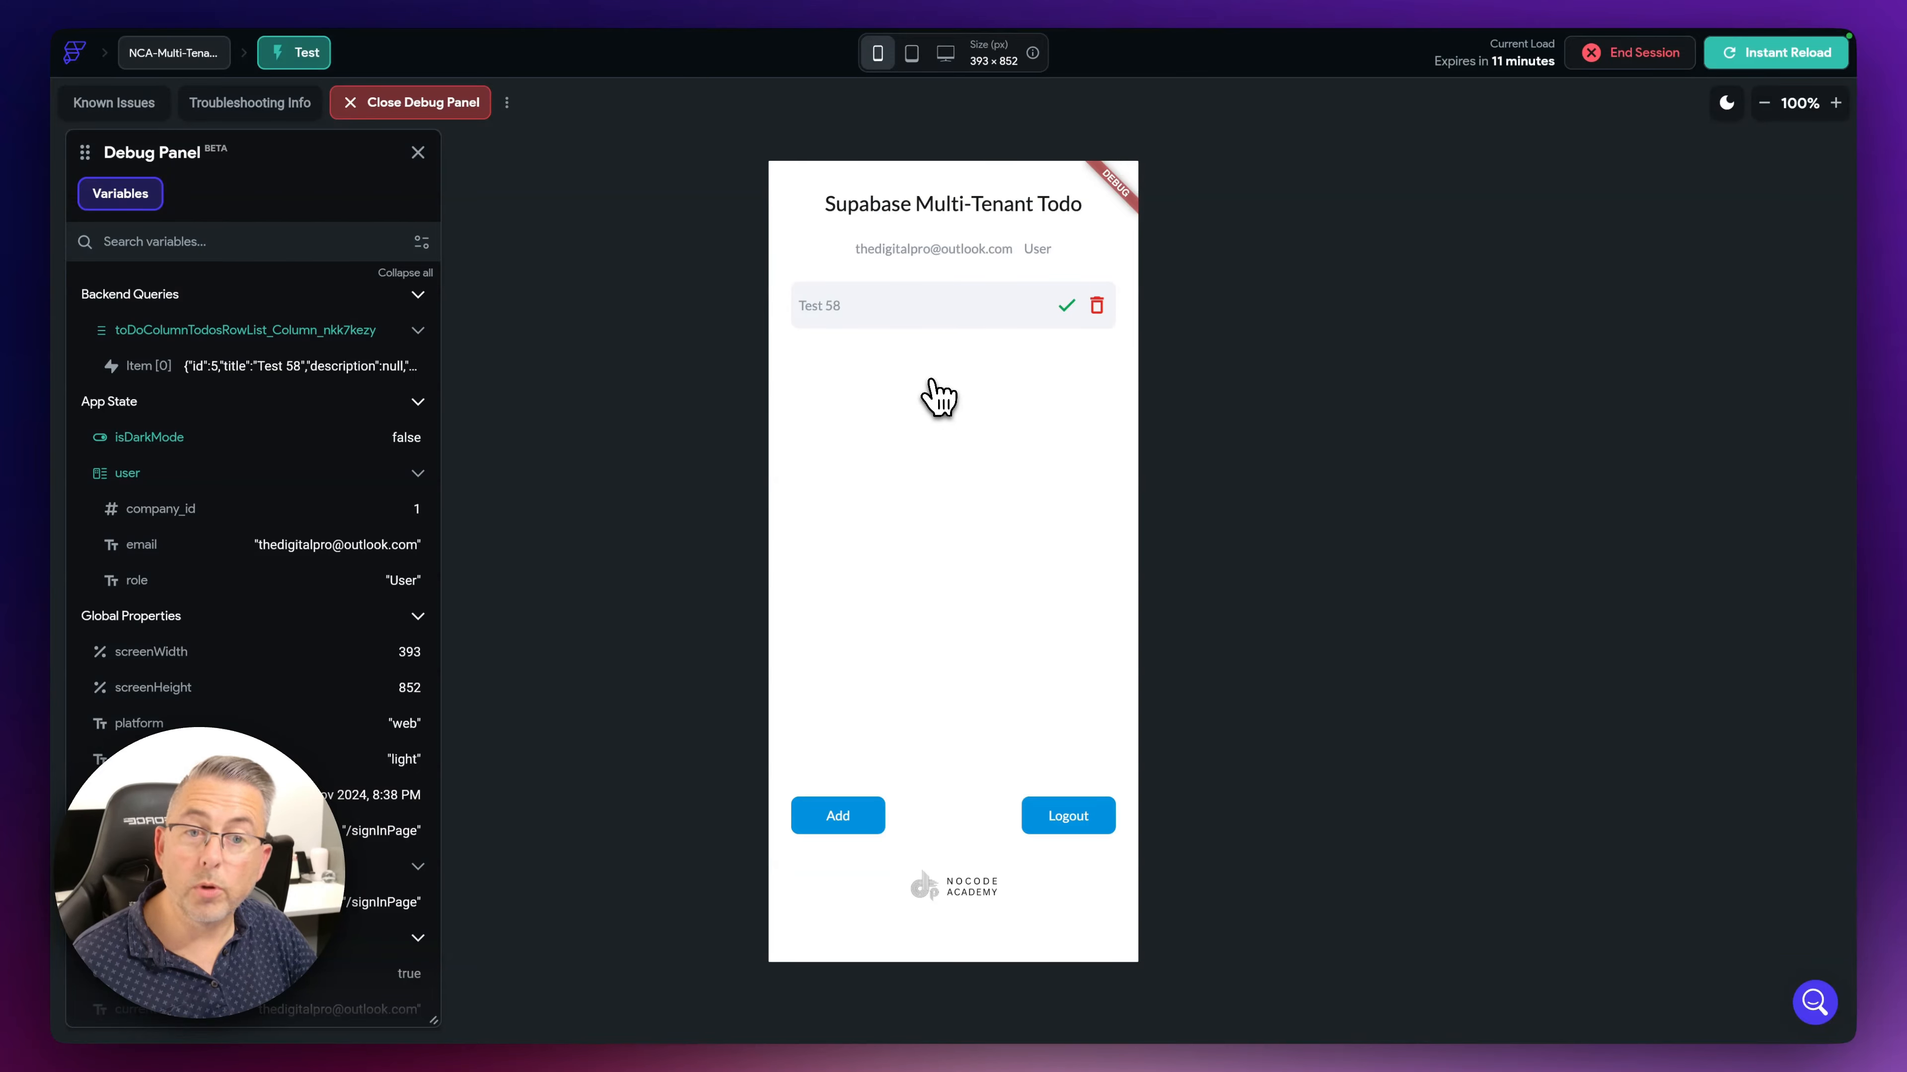
key(ctrl+Right)
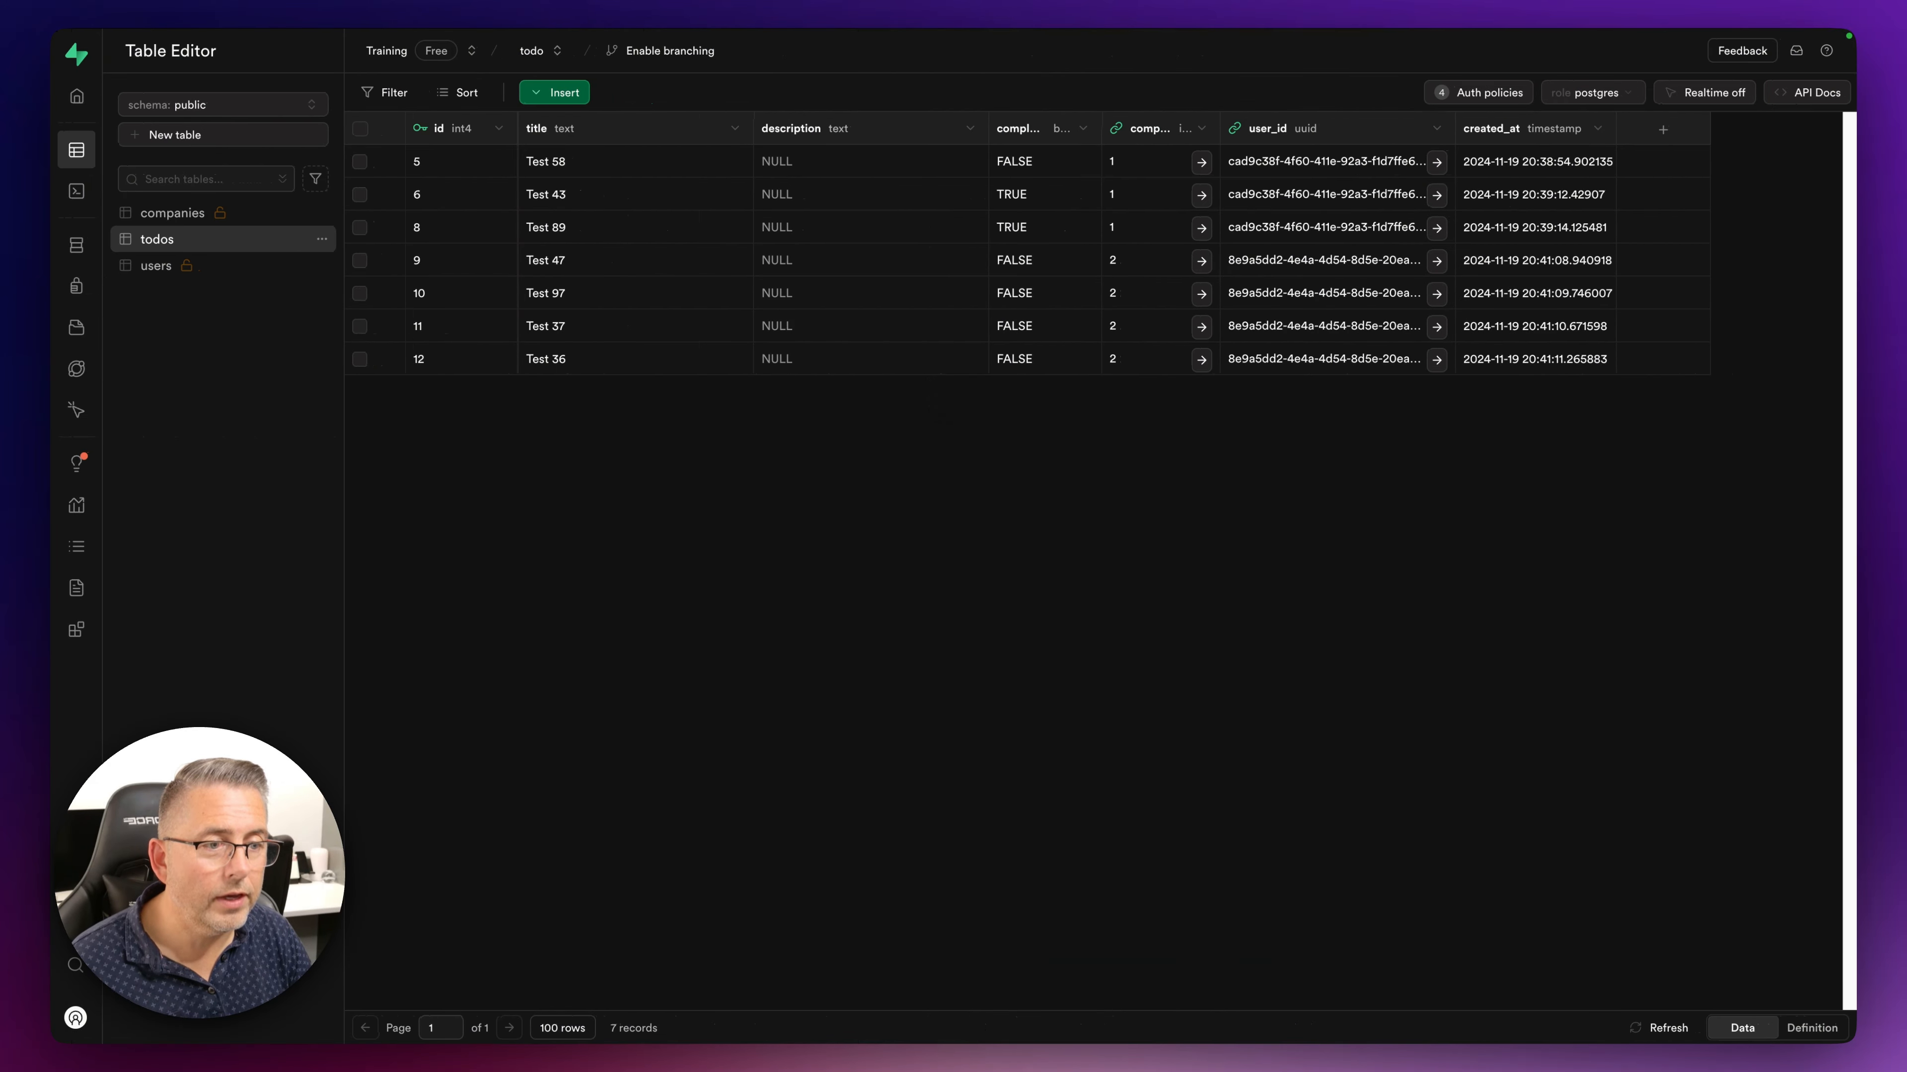
- In the users table, replace the Admin account's role value with User
click(160, 269)
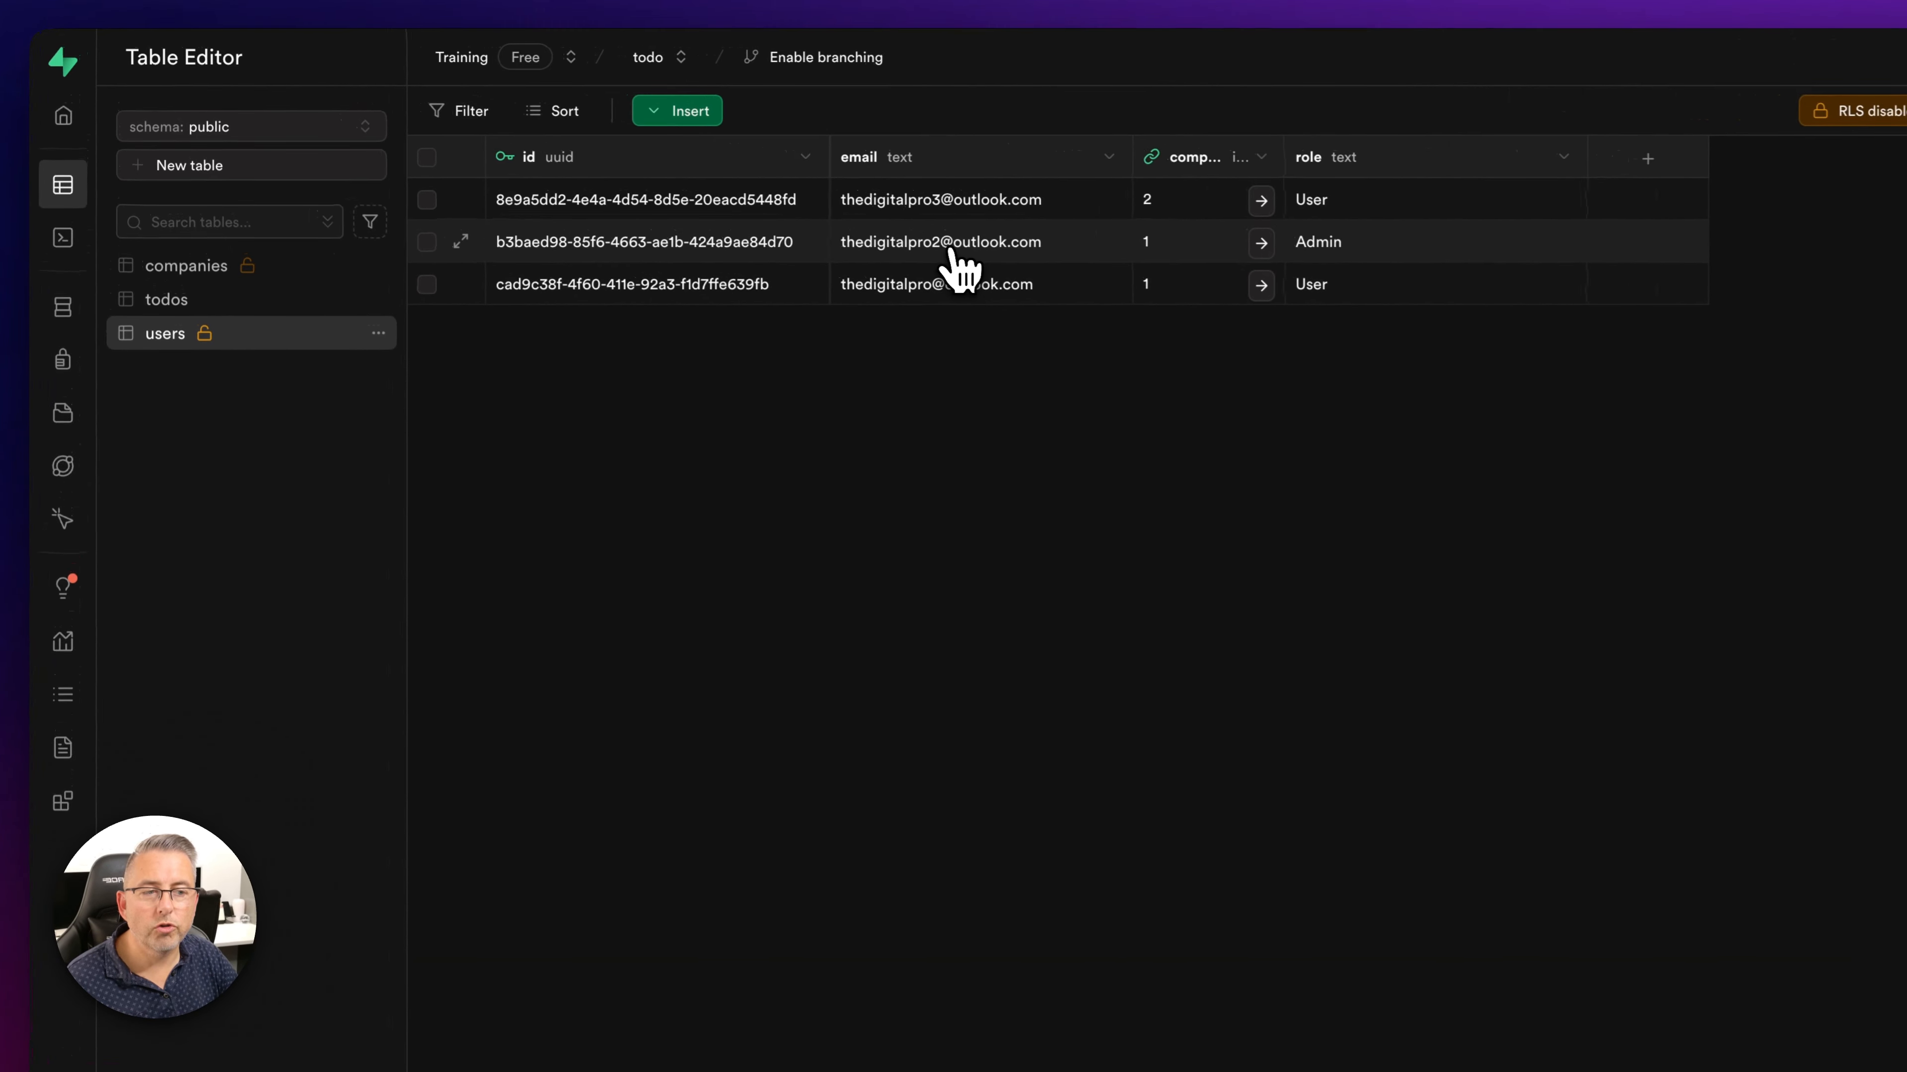
double_click(1345, 248)
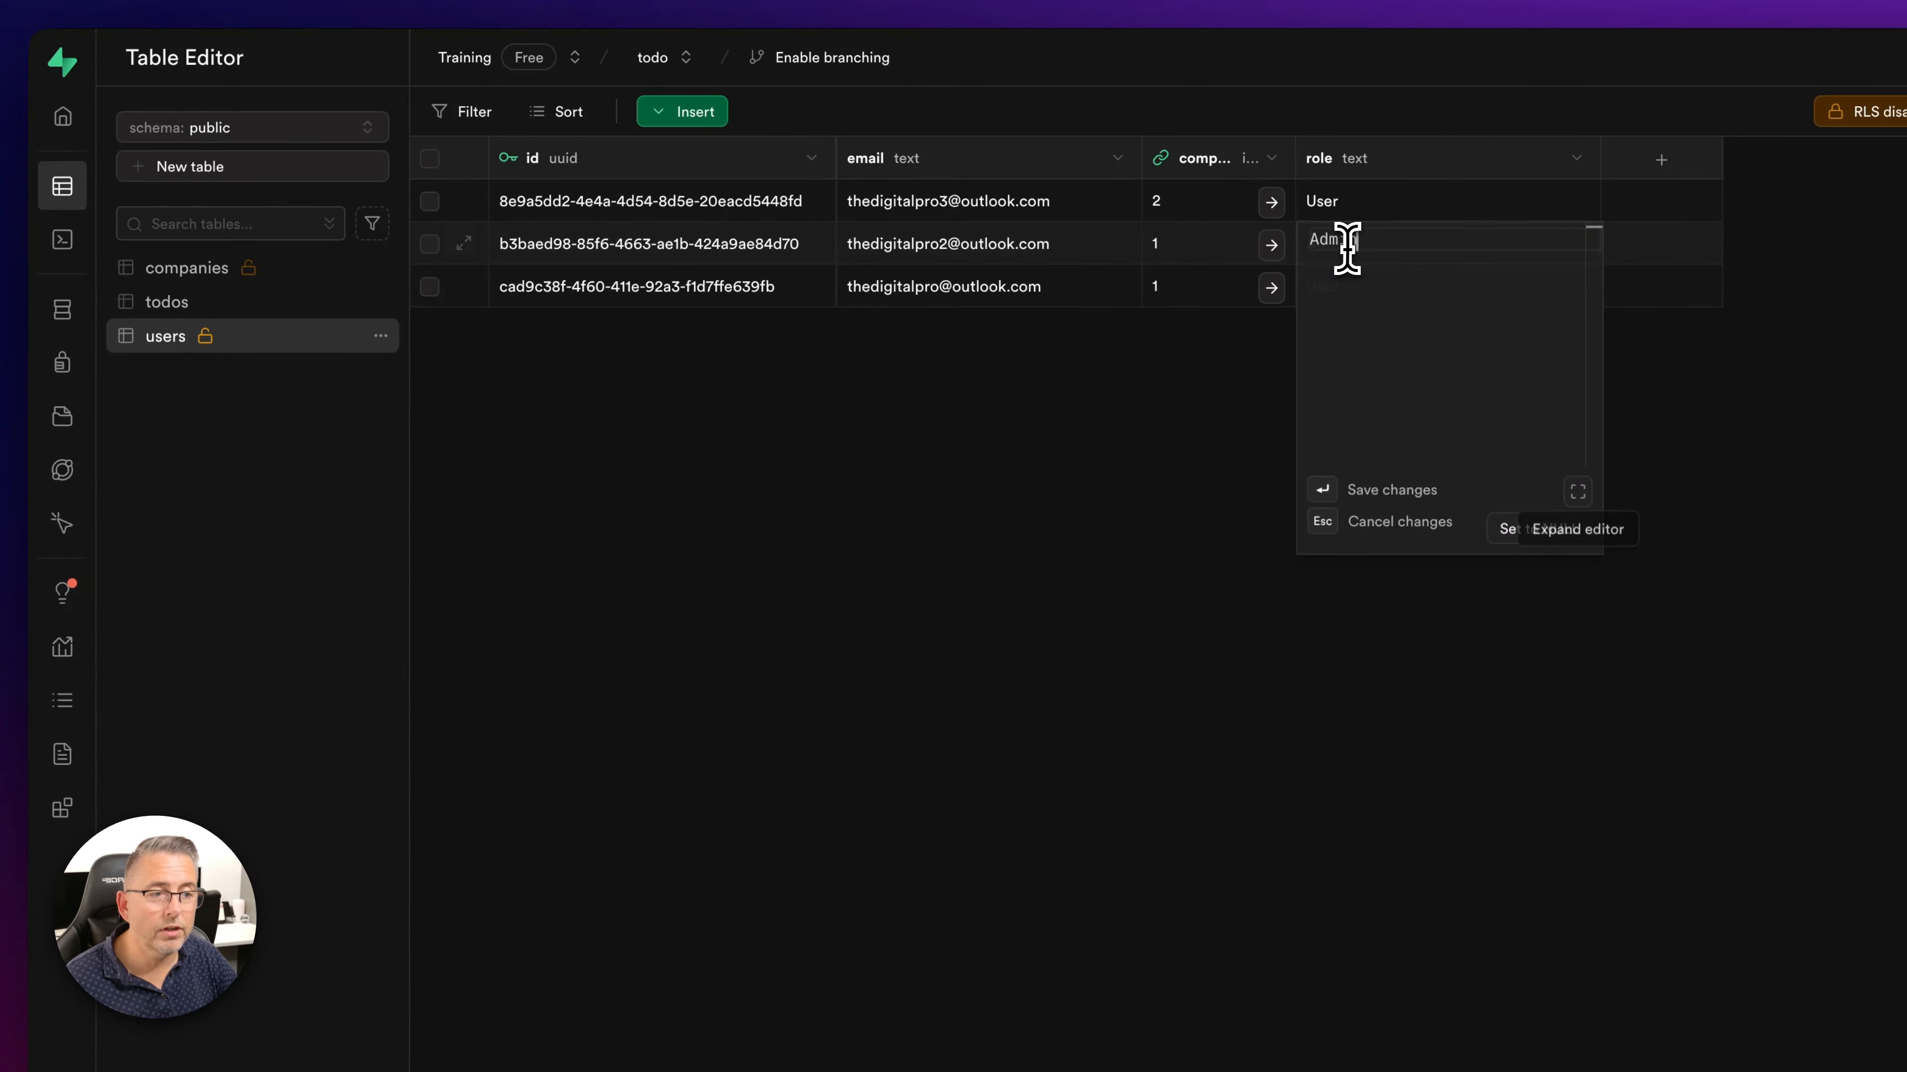
drag(1357, 242, 1285, 240)
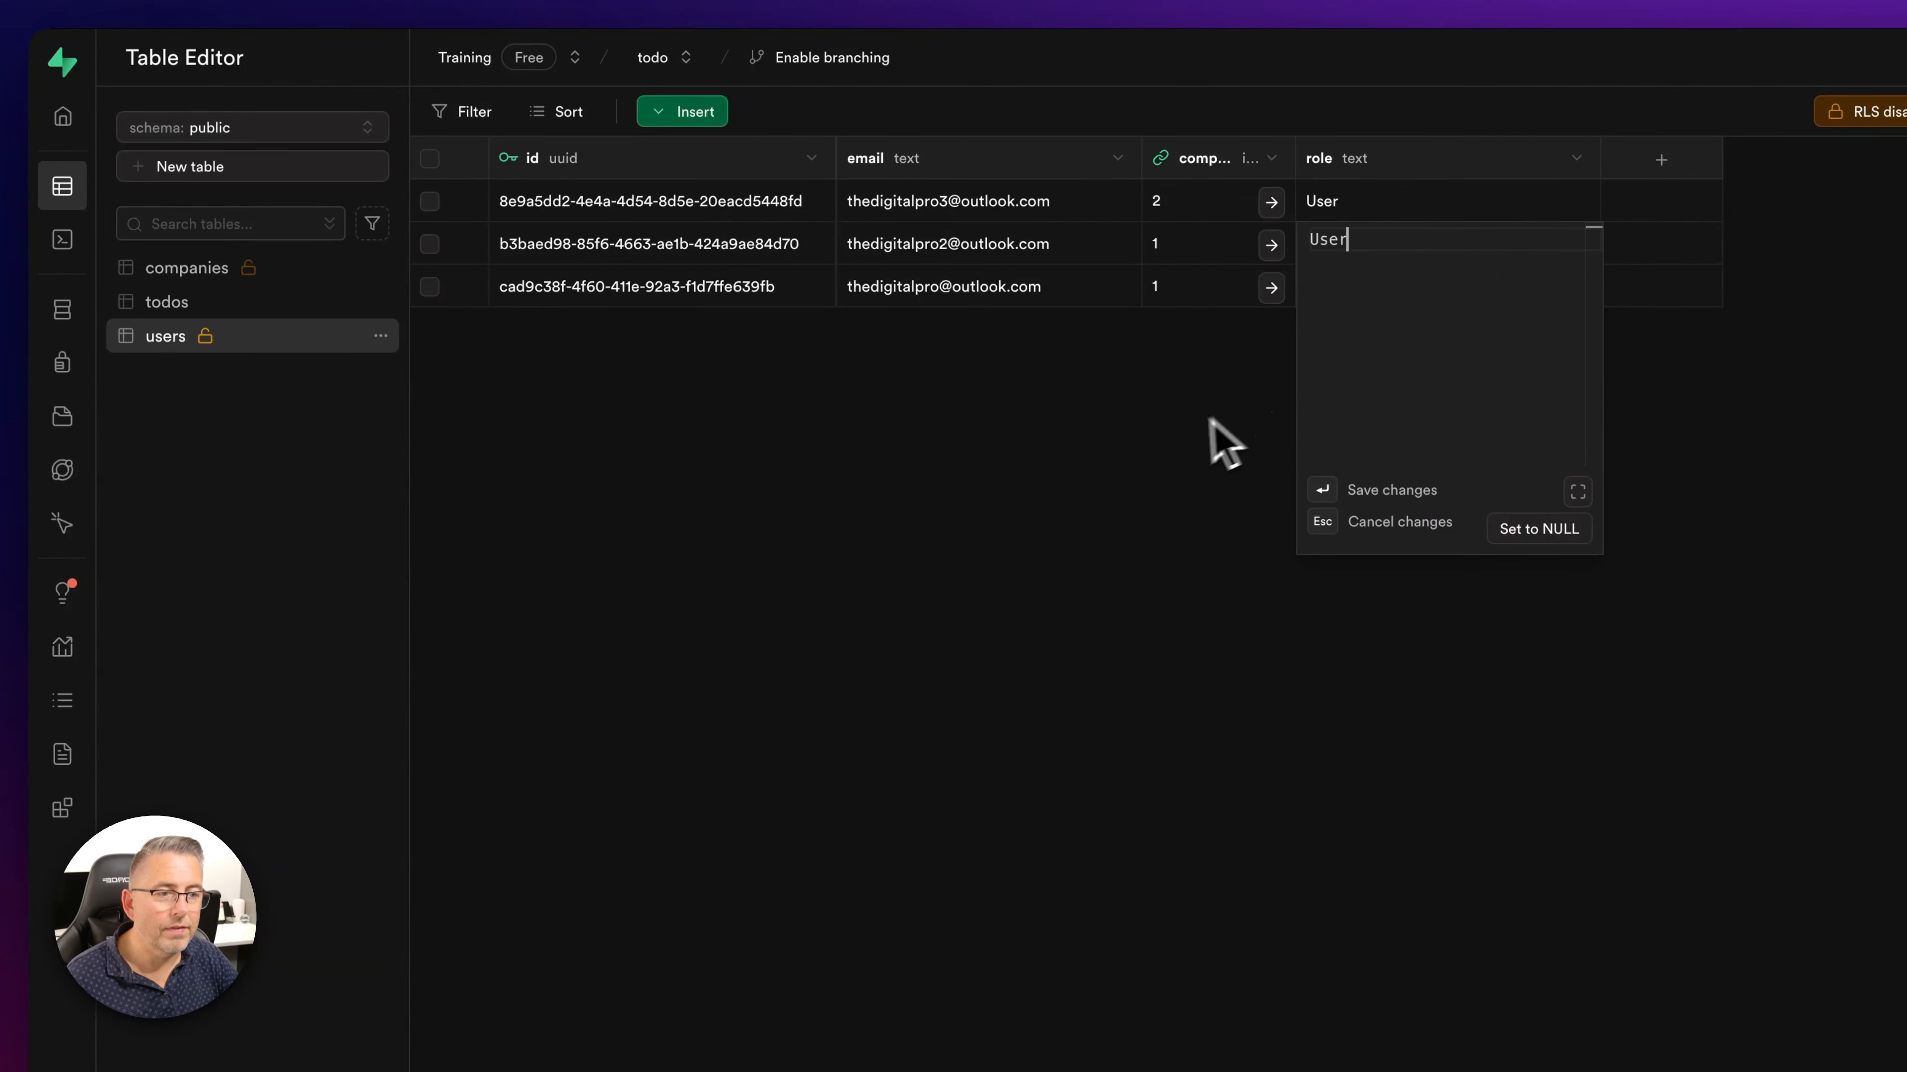
key(Return)
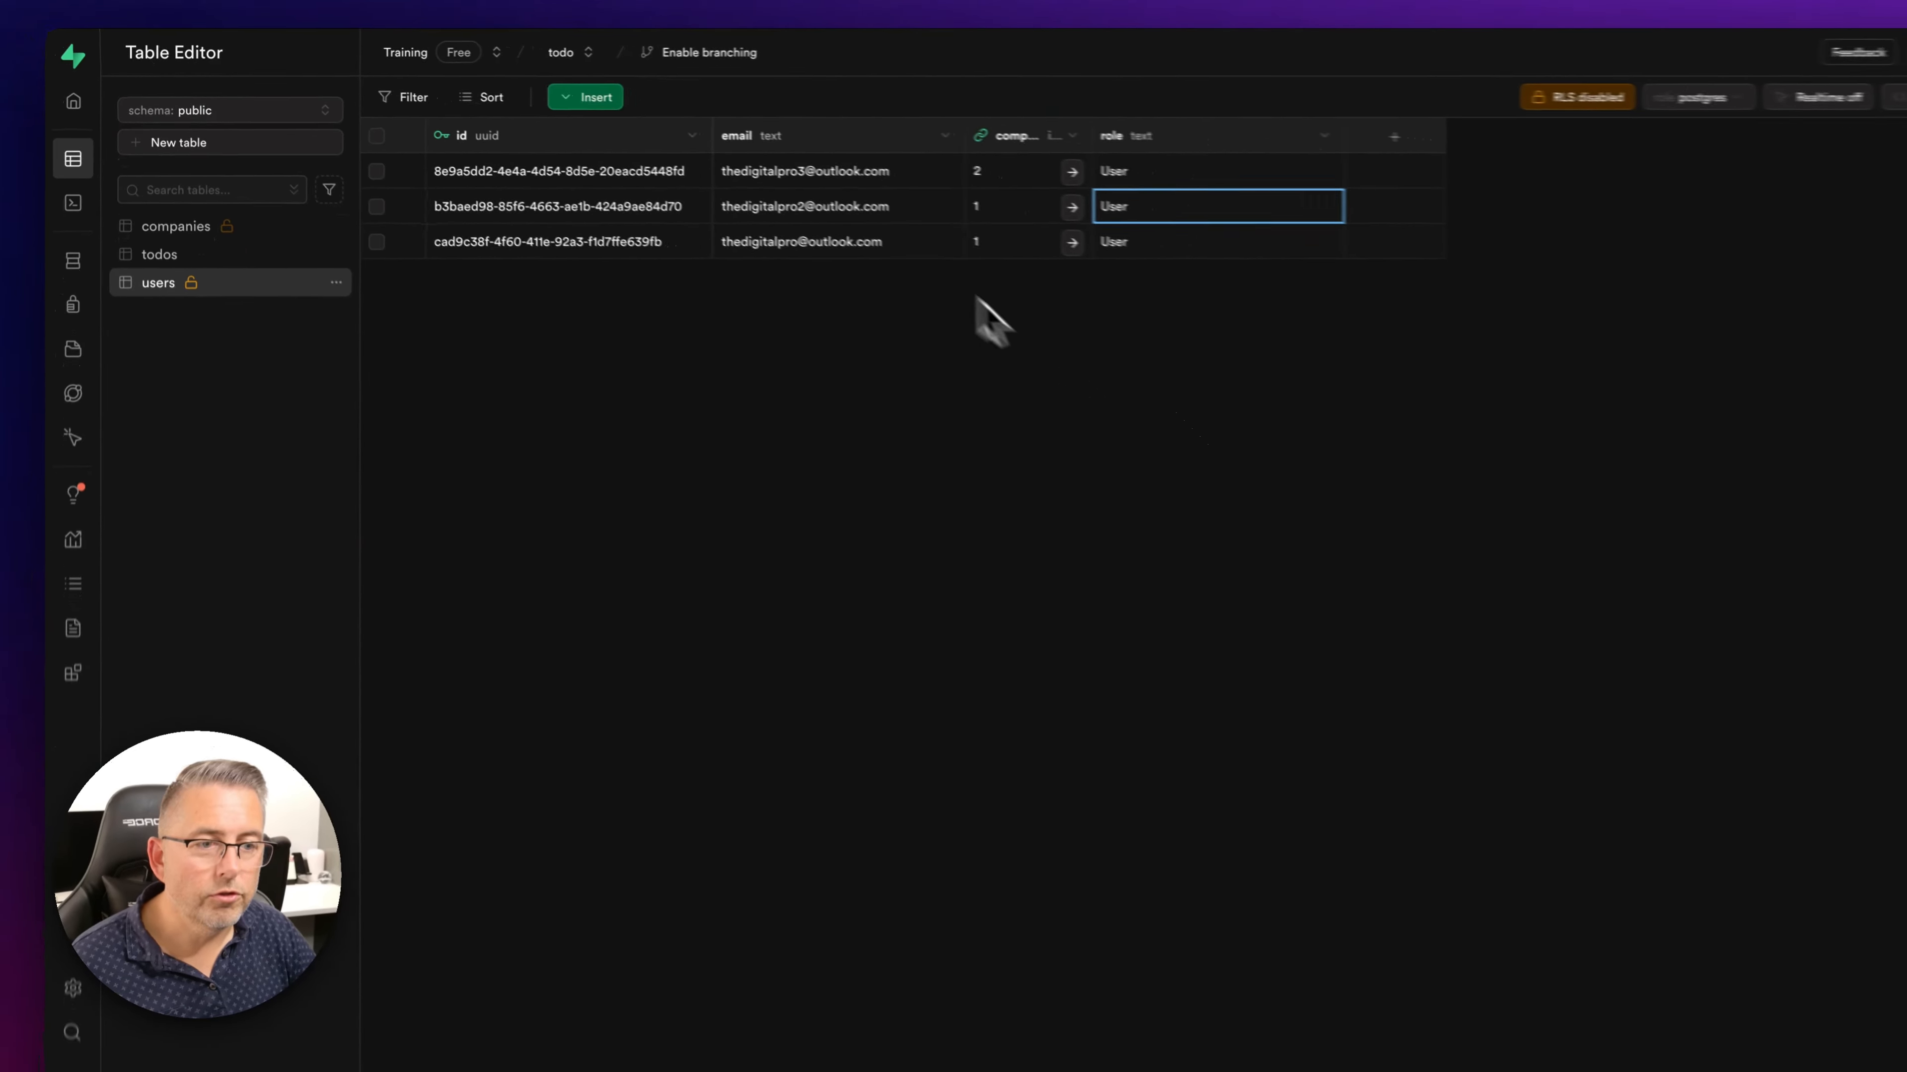
key(ctrl+Left)
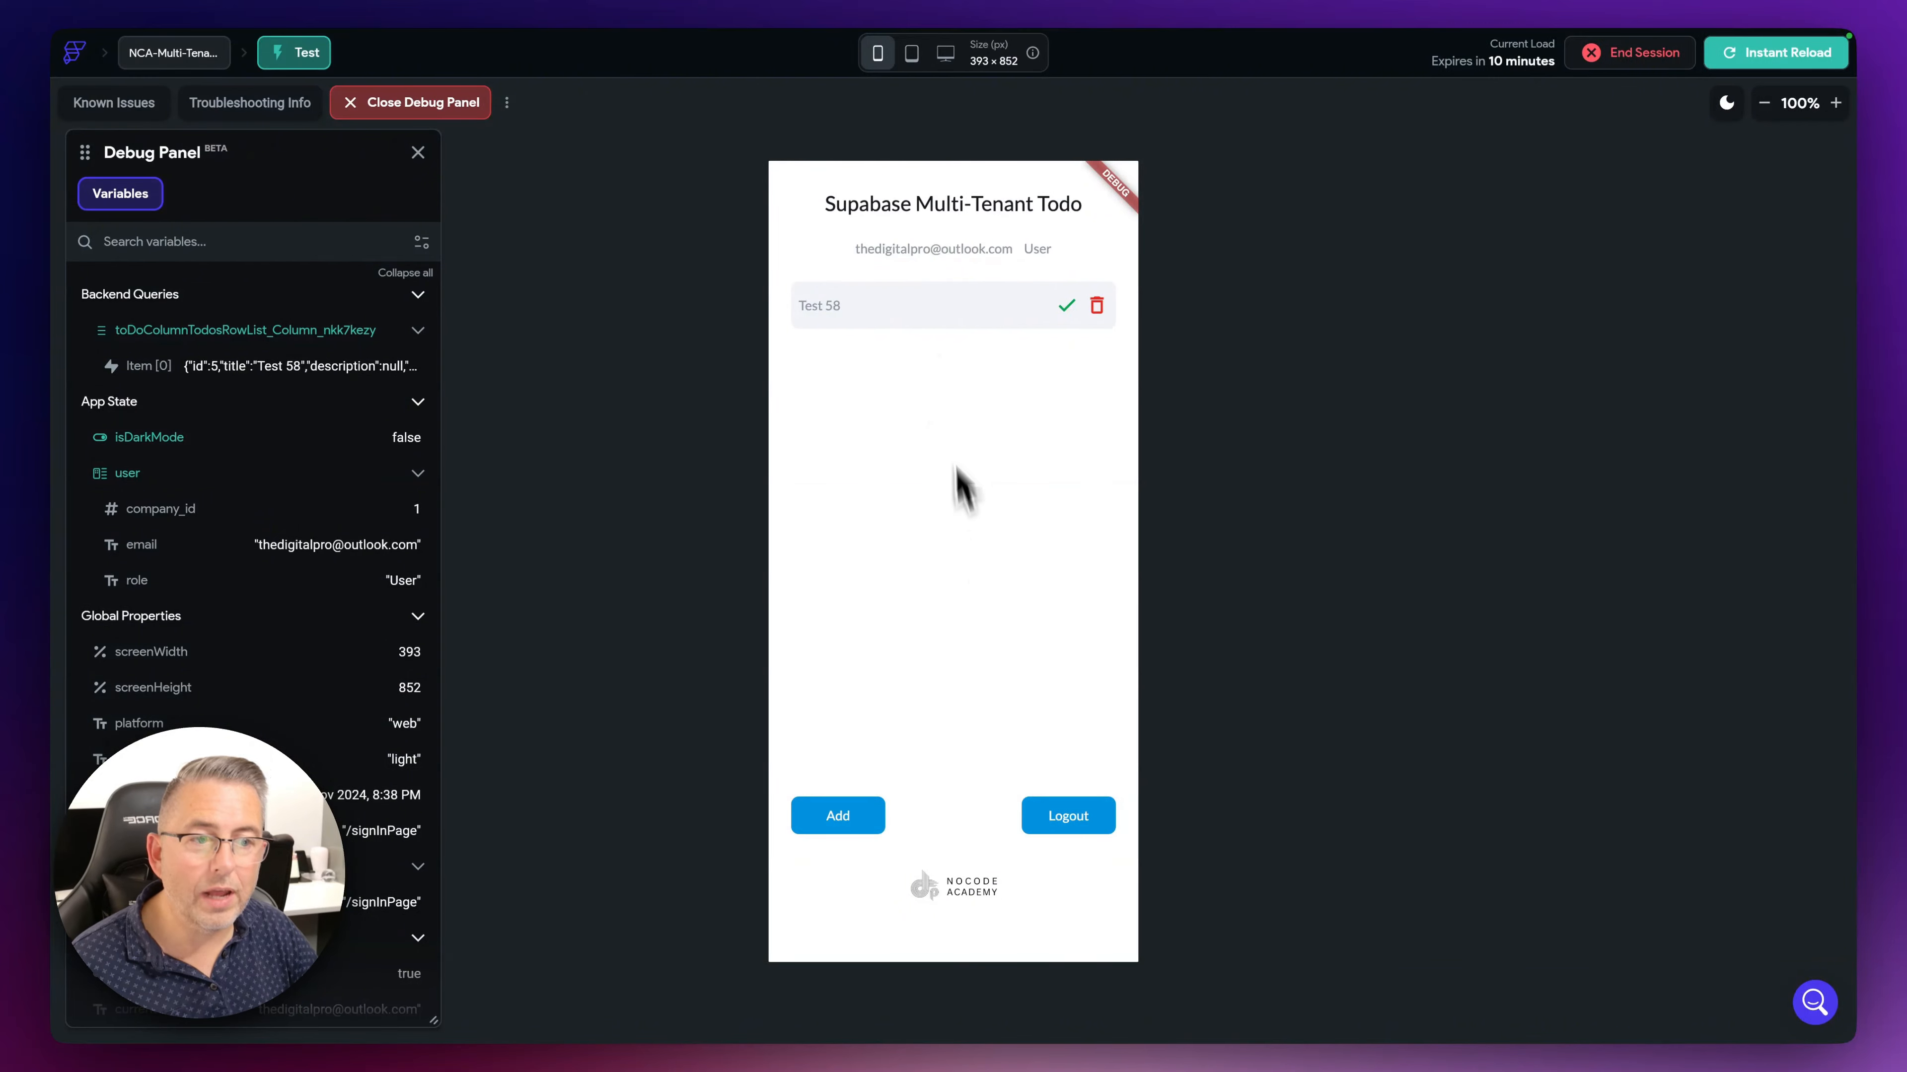
- Add four todos as the current company 1 user
click(846, 819)
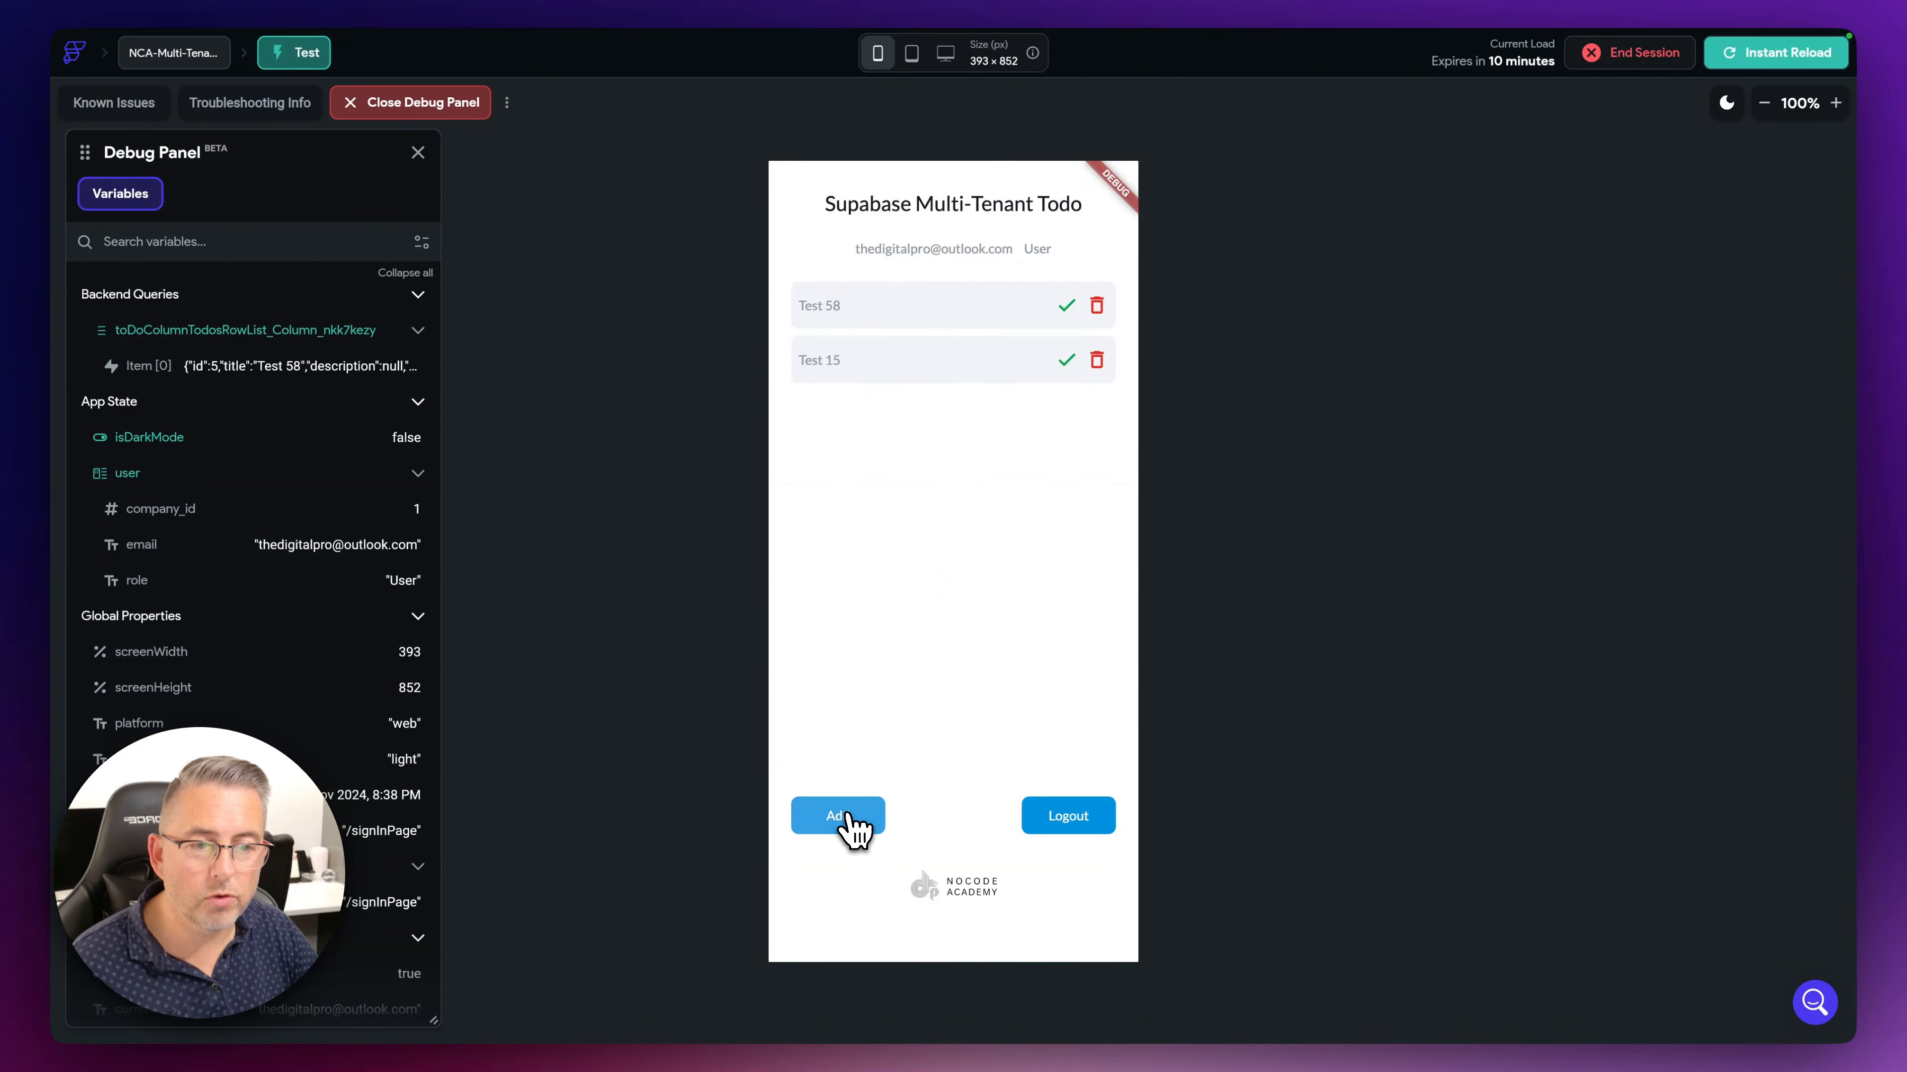
click(846, 818)
click(846, 817)
click(846, 818)
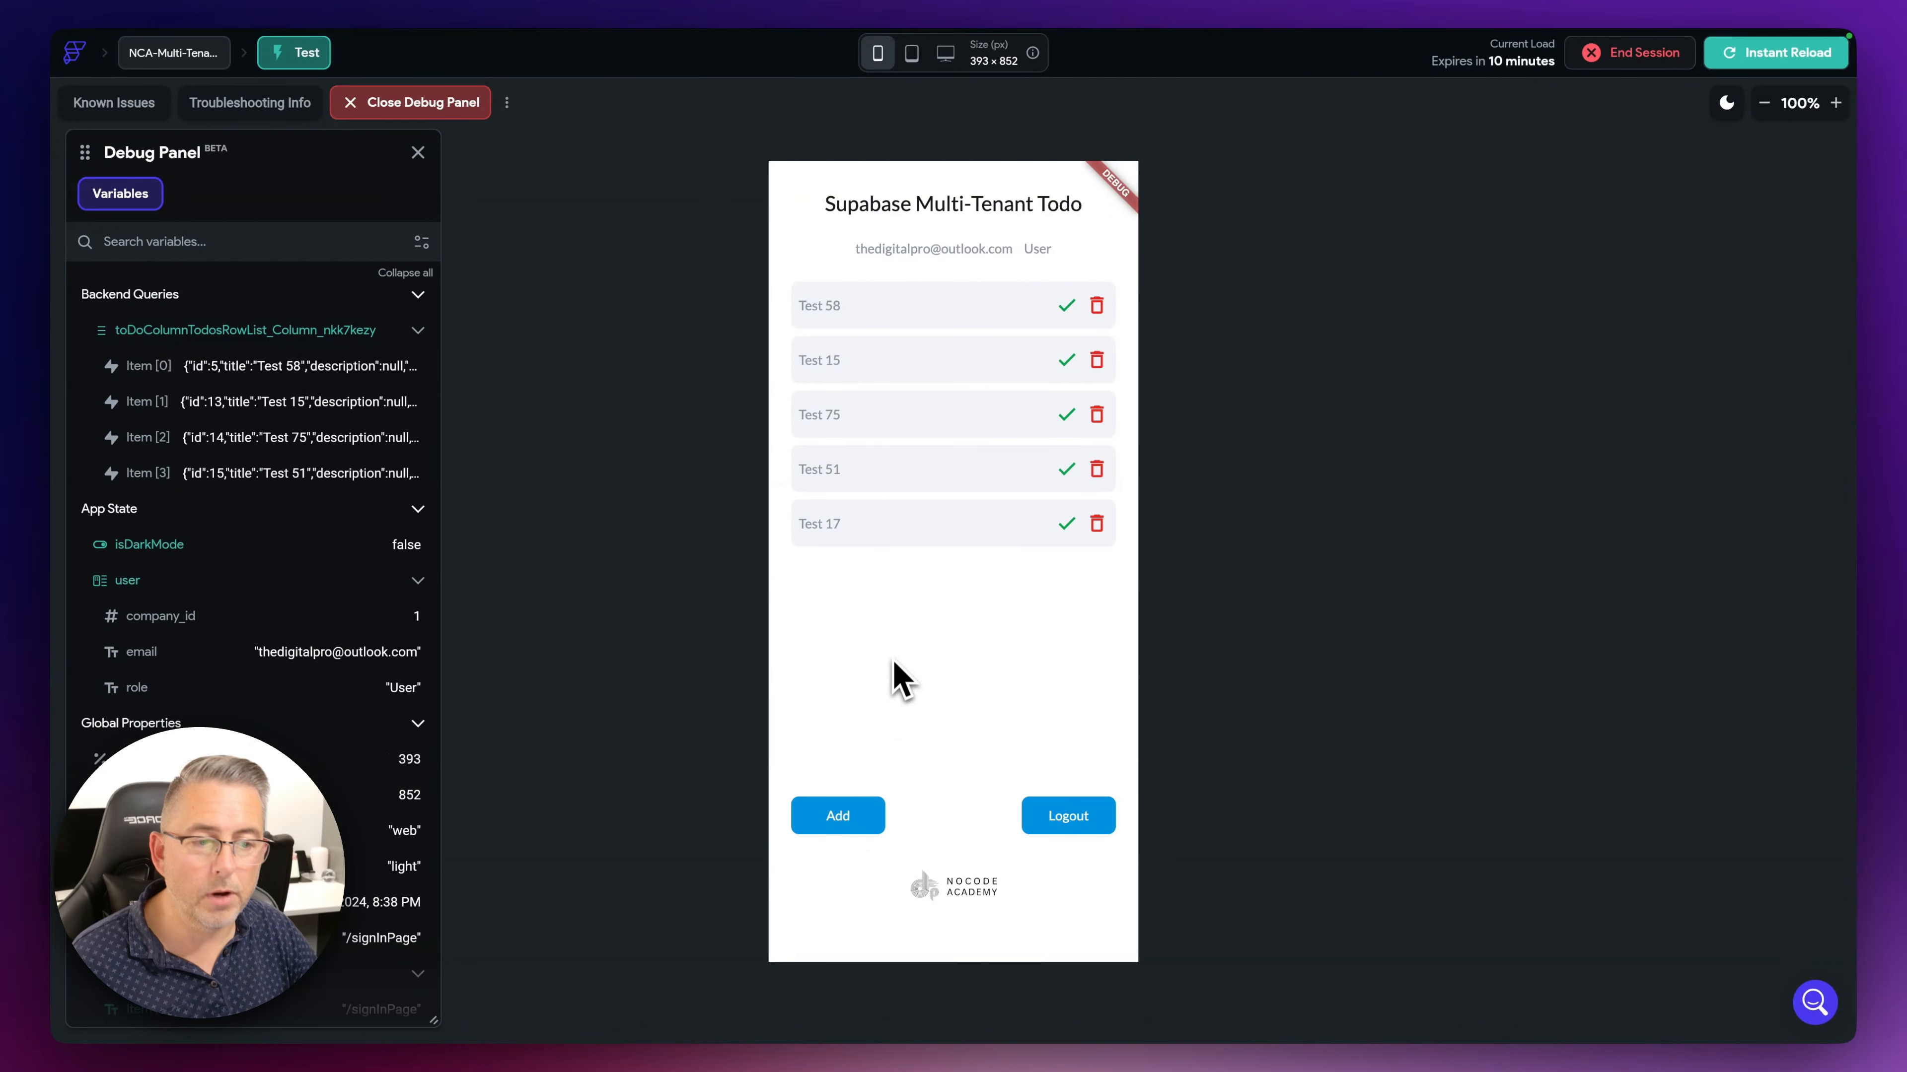
- Log out and sign in as the other company 1 user via saved credentials
click(1074, 826)
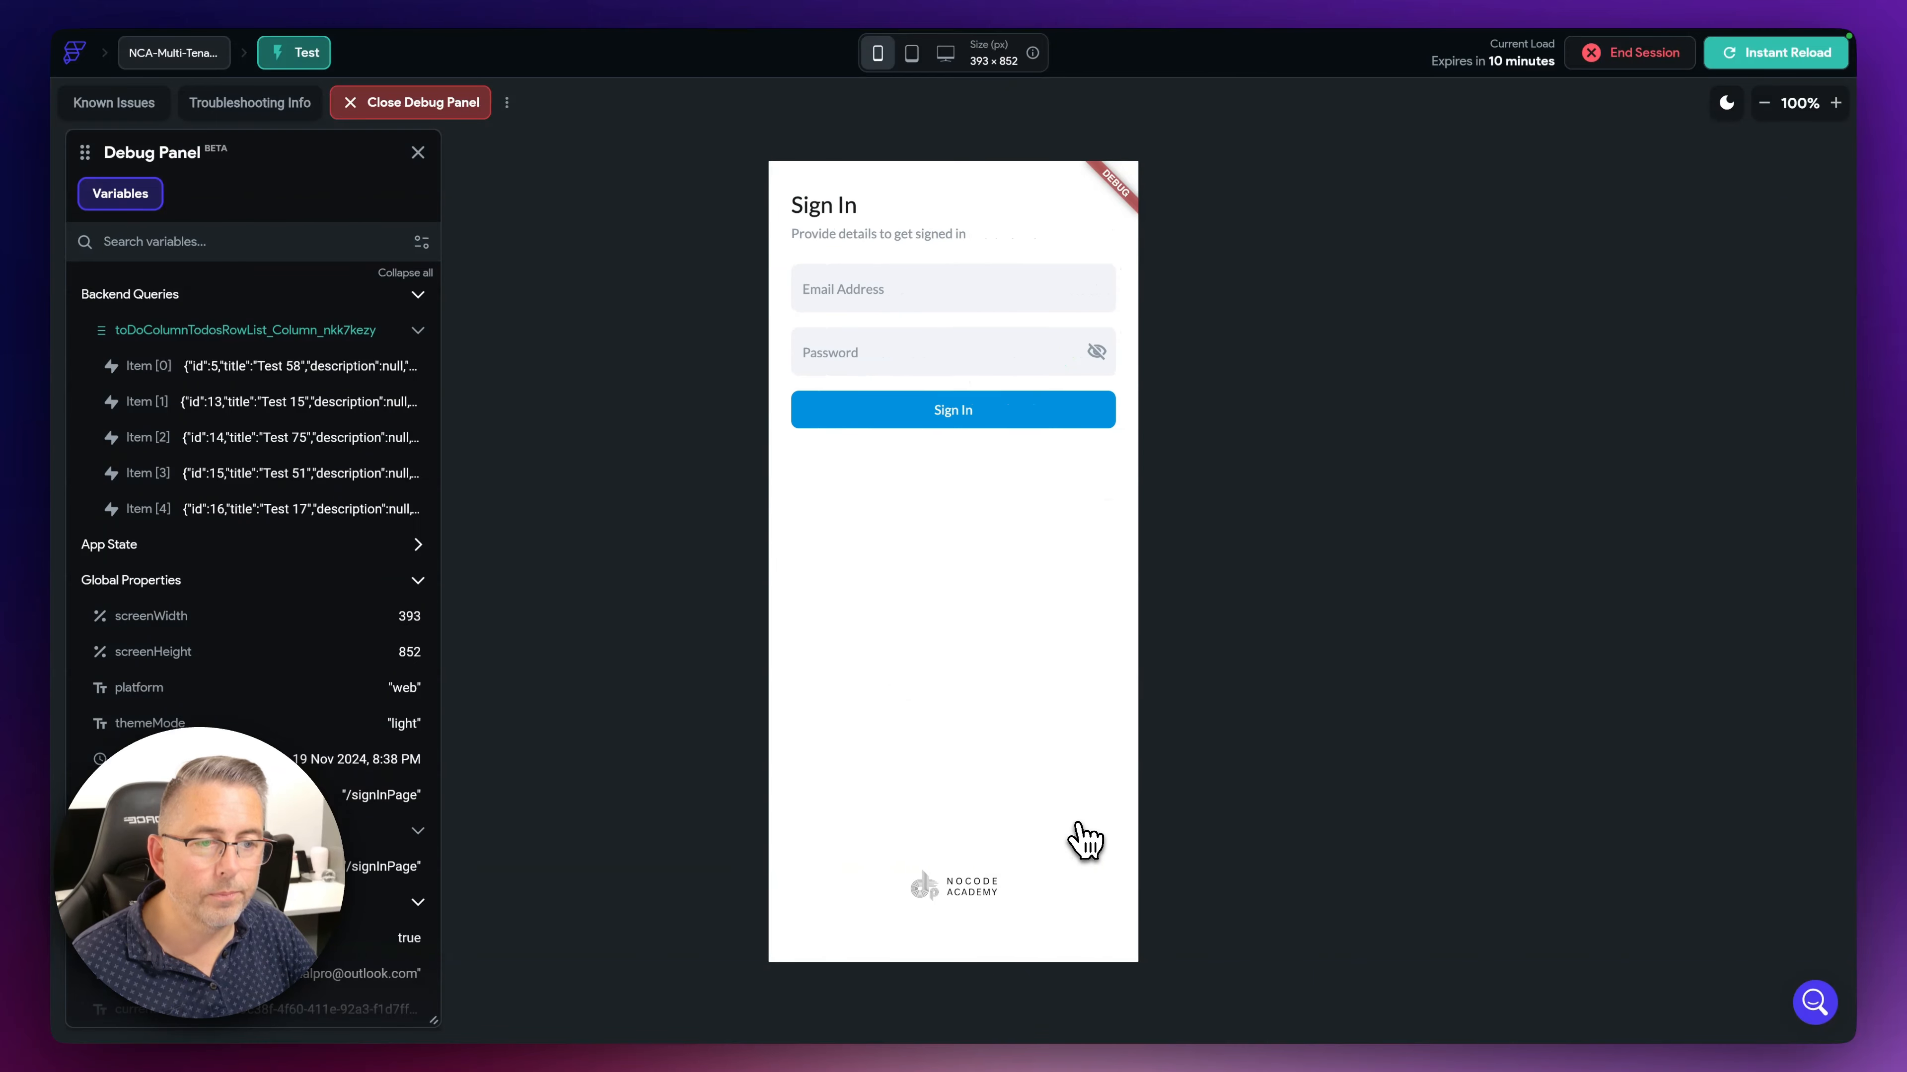
click(889, 296)
text(the)
key(Down)
key(Return)
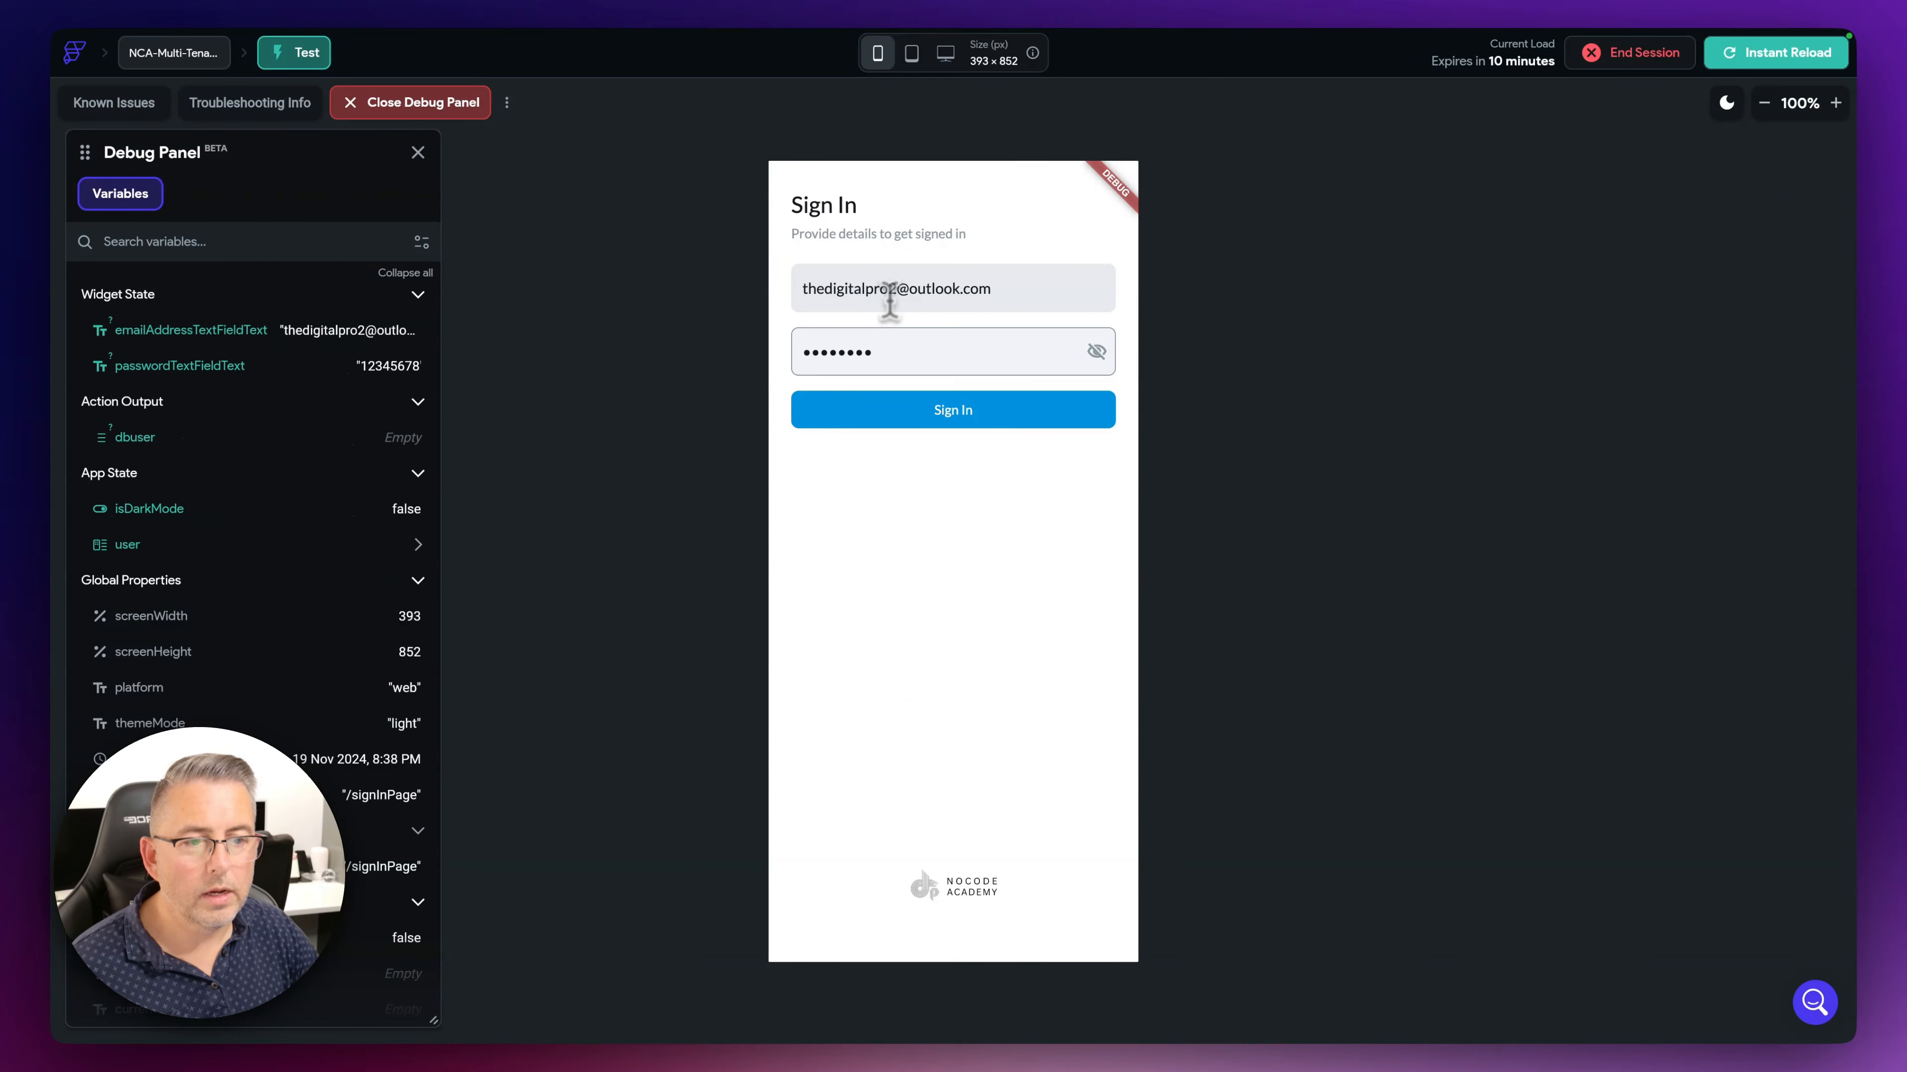
click(988, 409)
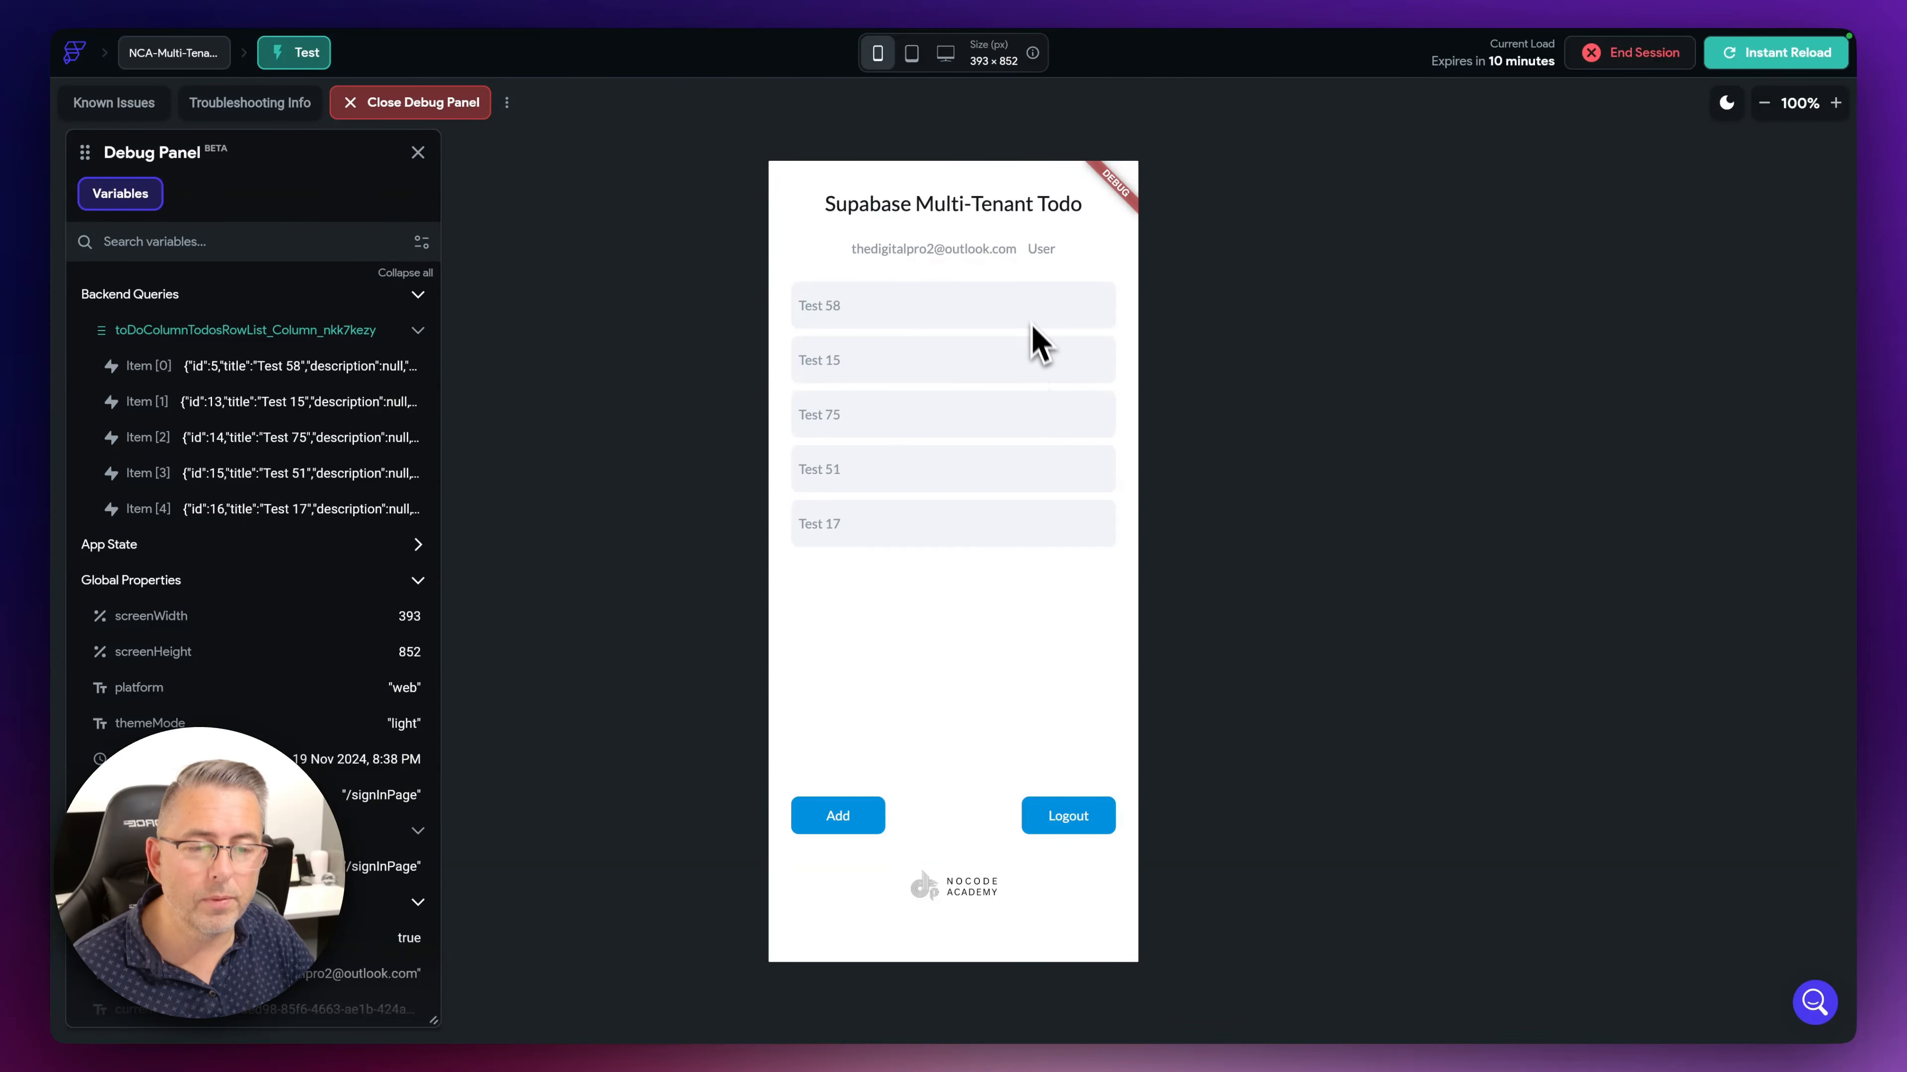
- Add todos Test 88, 84, 94 and 65 as this user
click(833, 821)
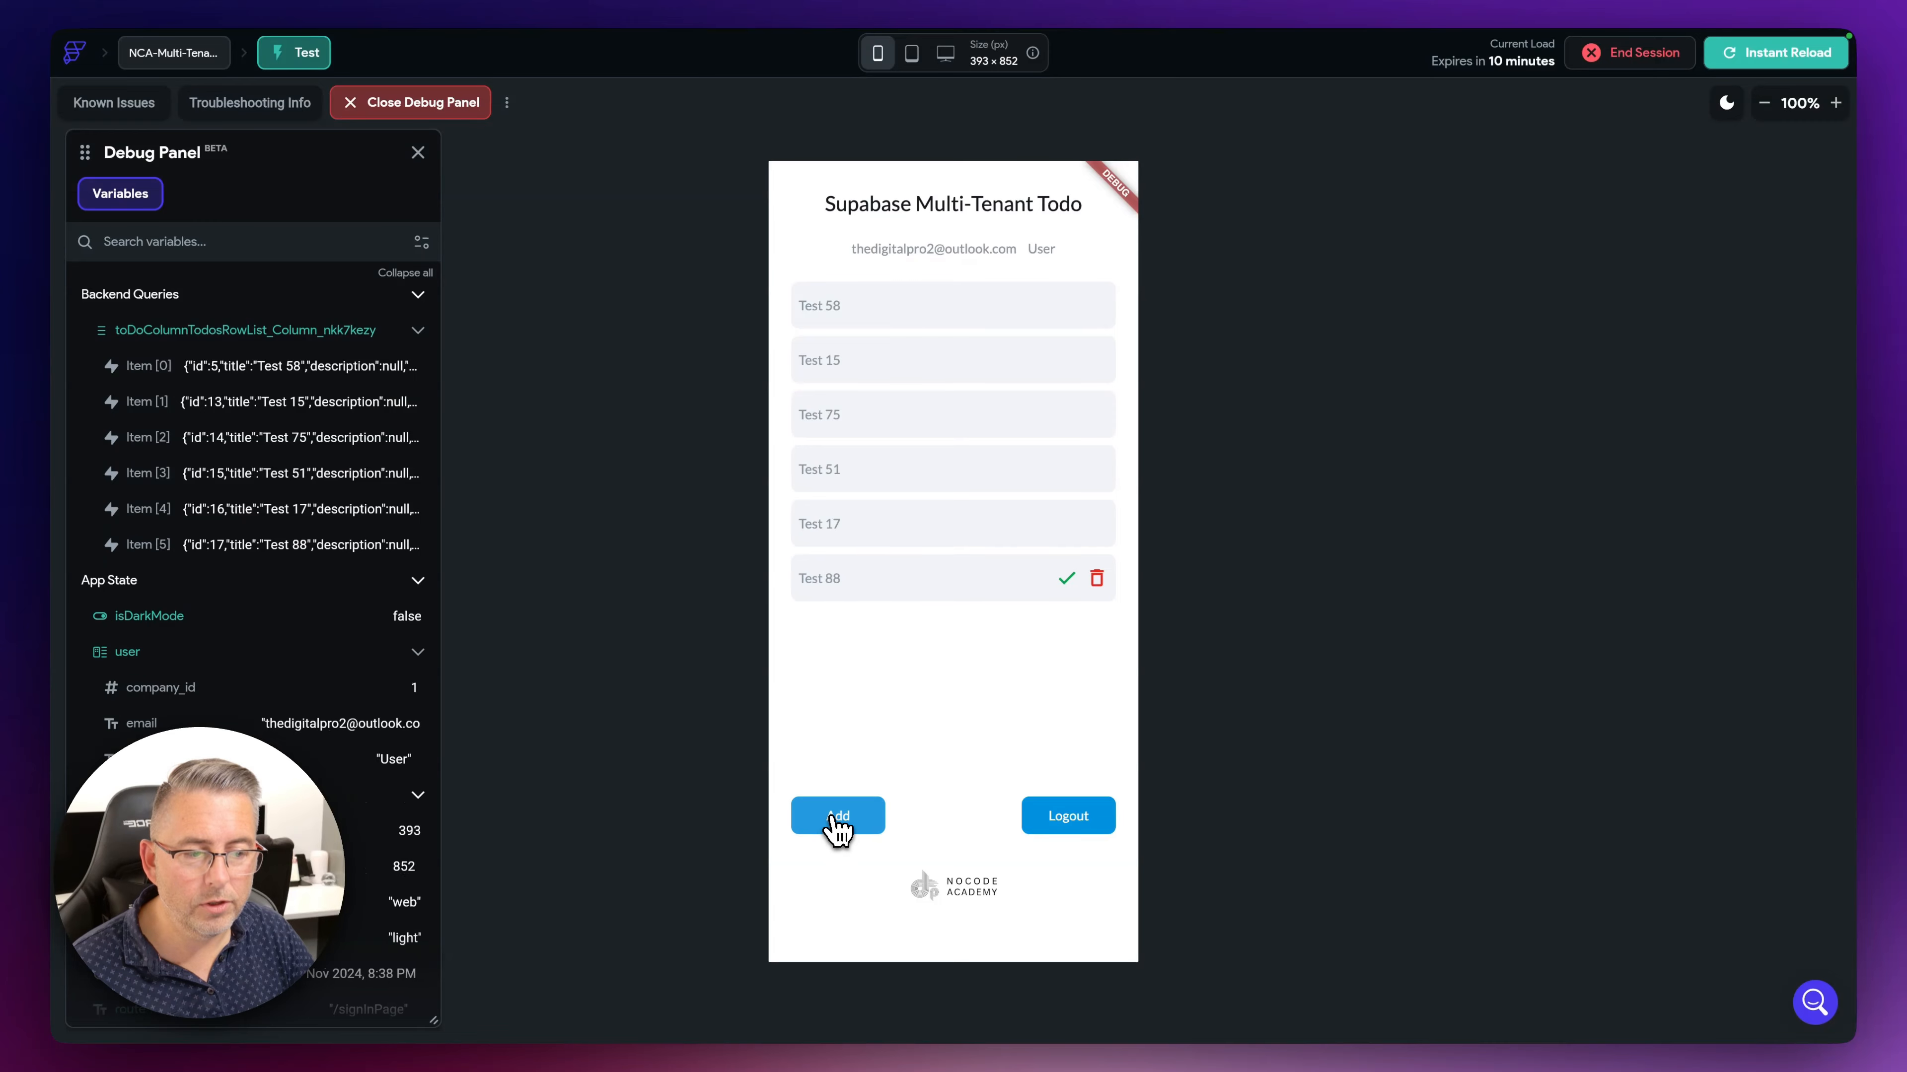
click(835, 824)
click(834, 823)
click(835, 823)
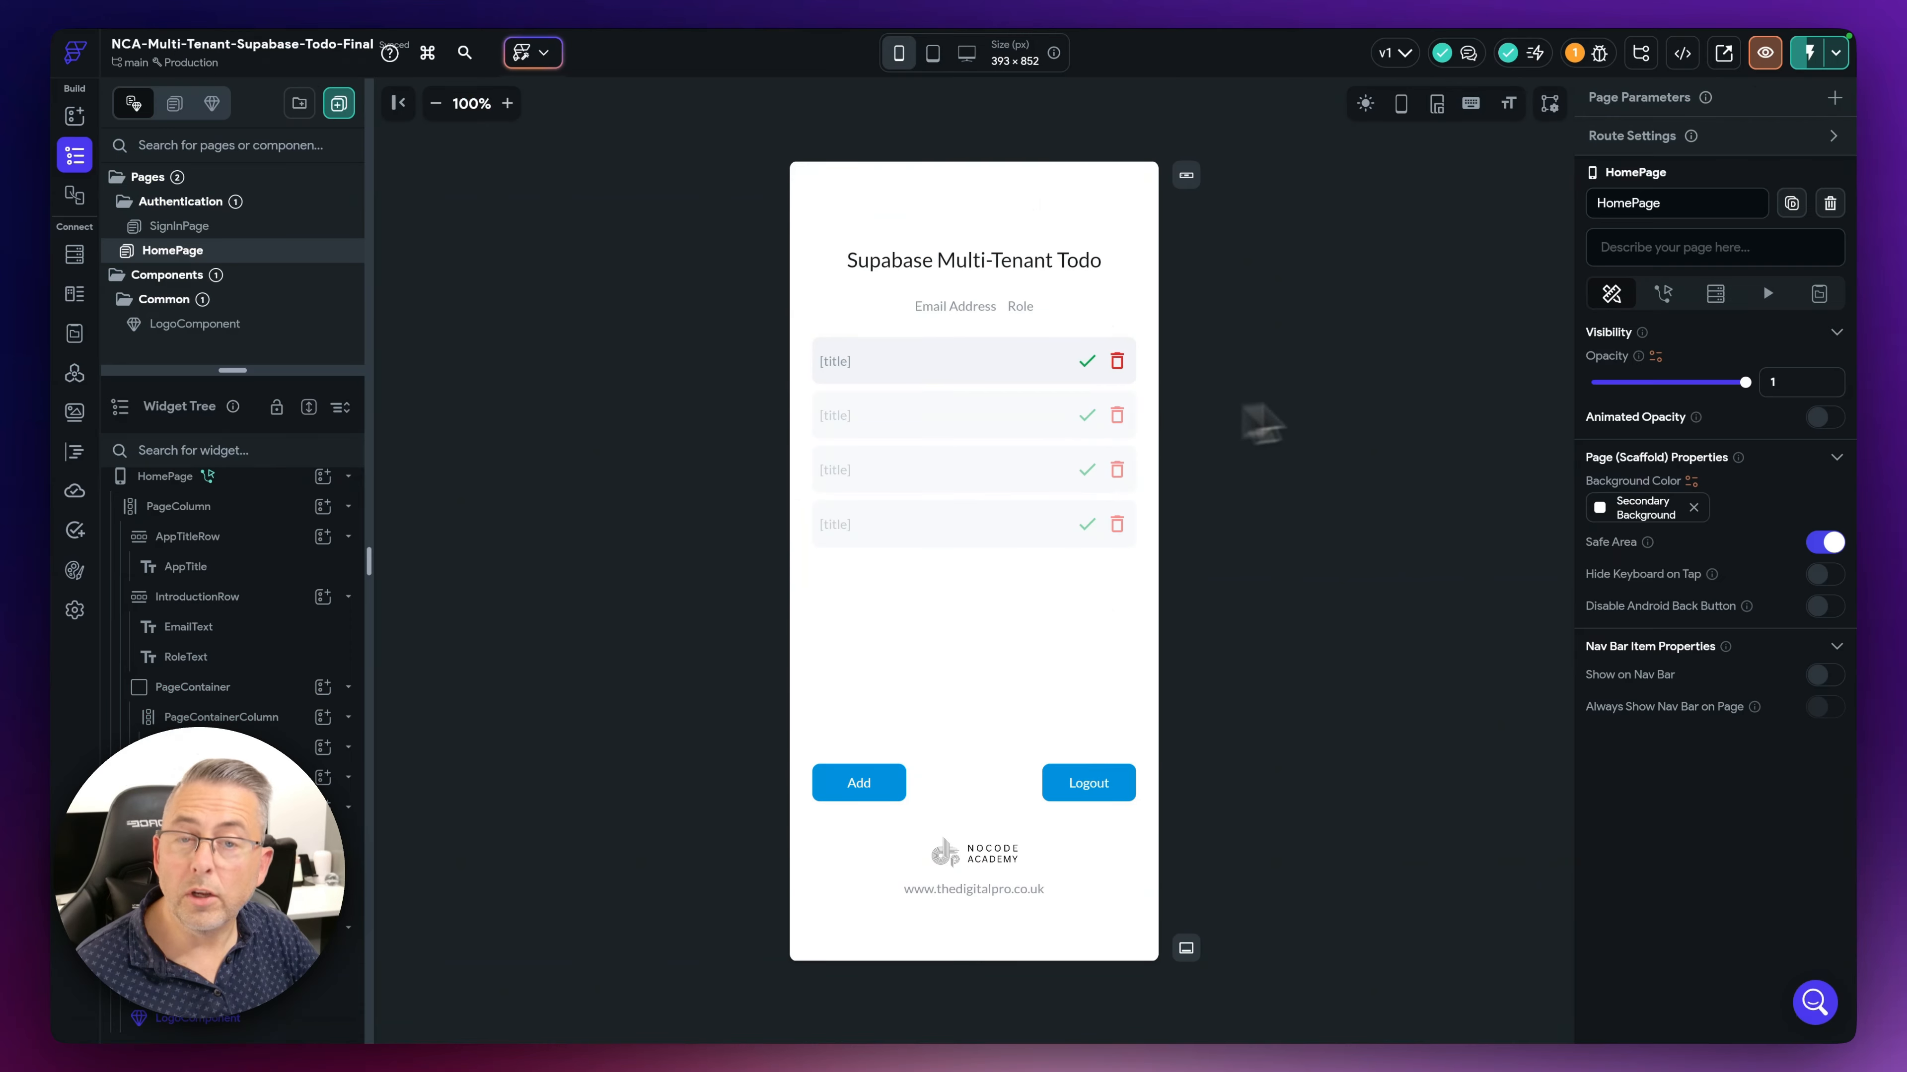
- Turn off conditional visibility on both the CompleteIcon and DeleteIcon of the todo row
click(1089, 364)
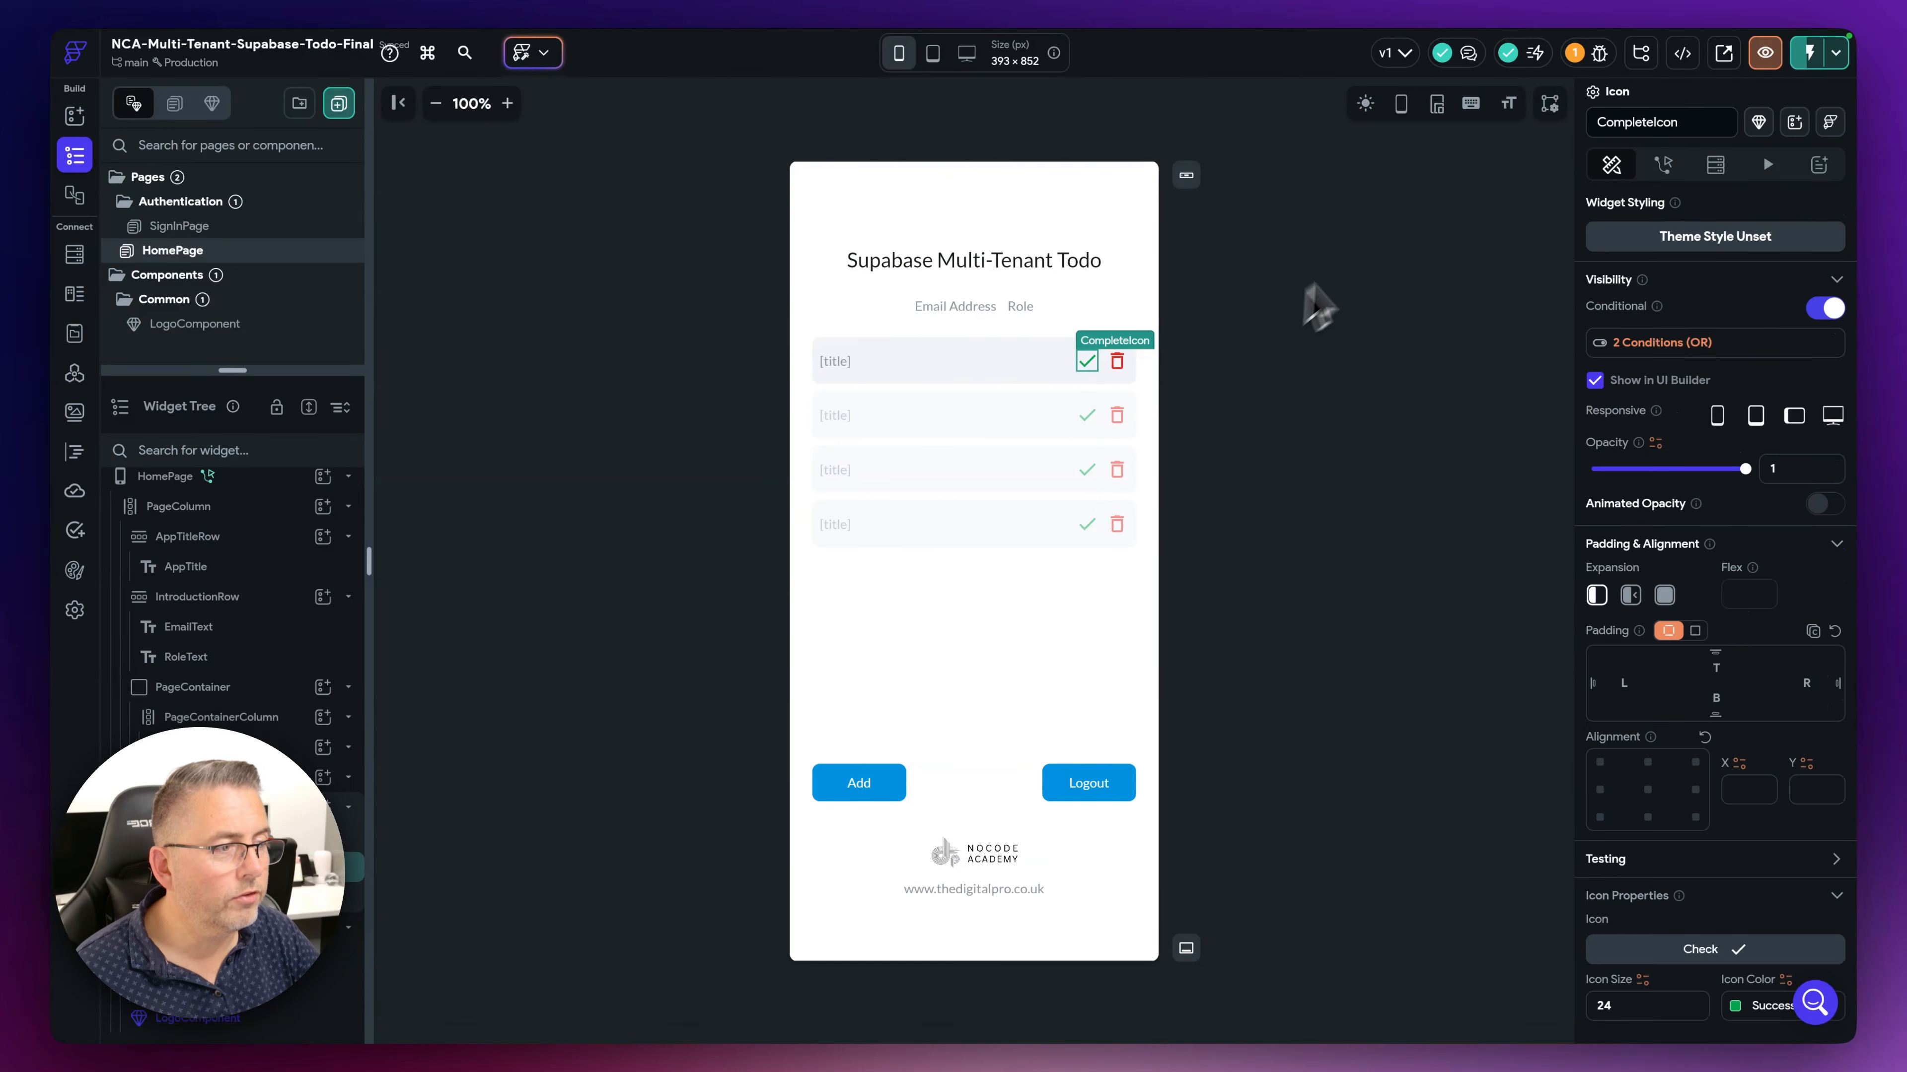
click(1824, 308)
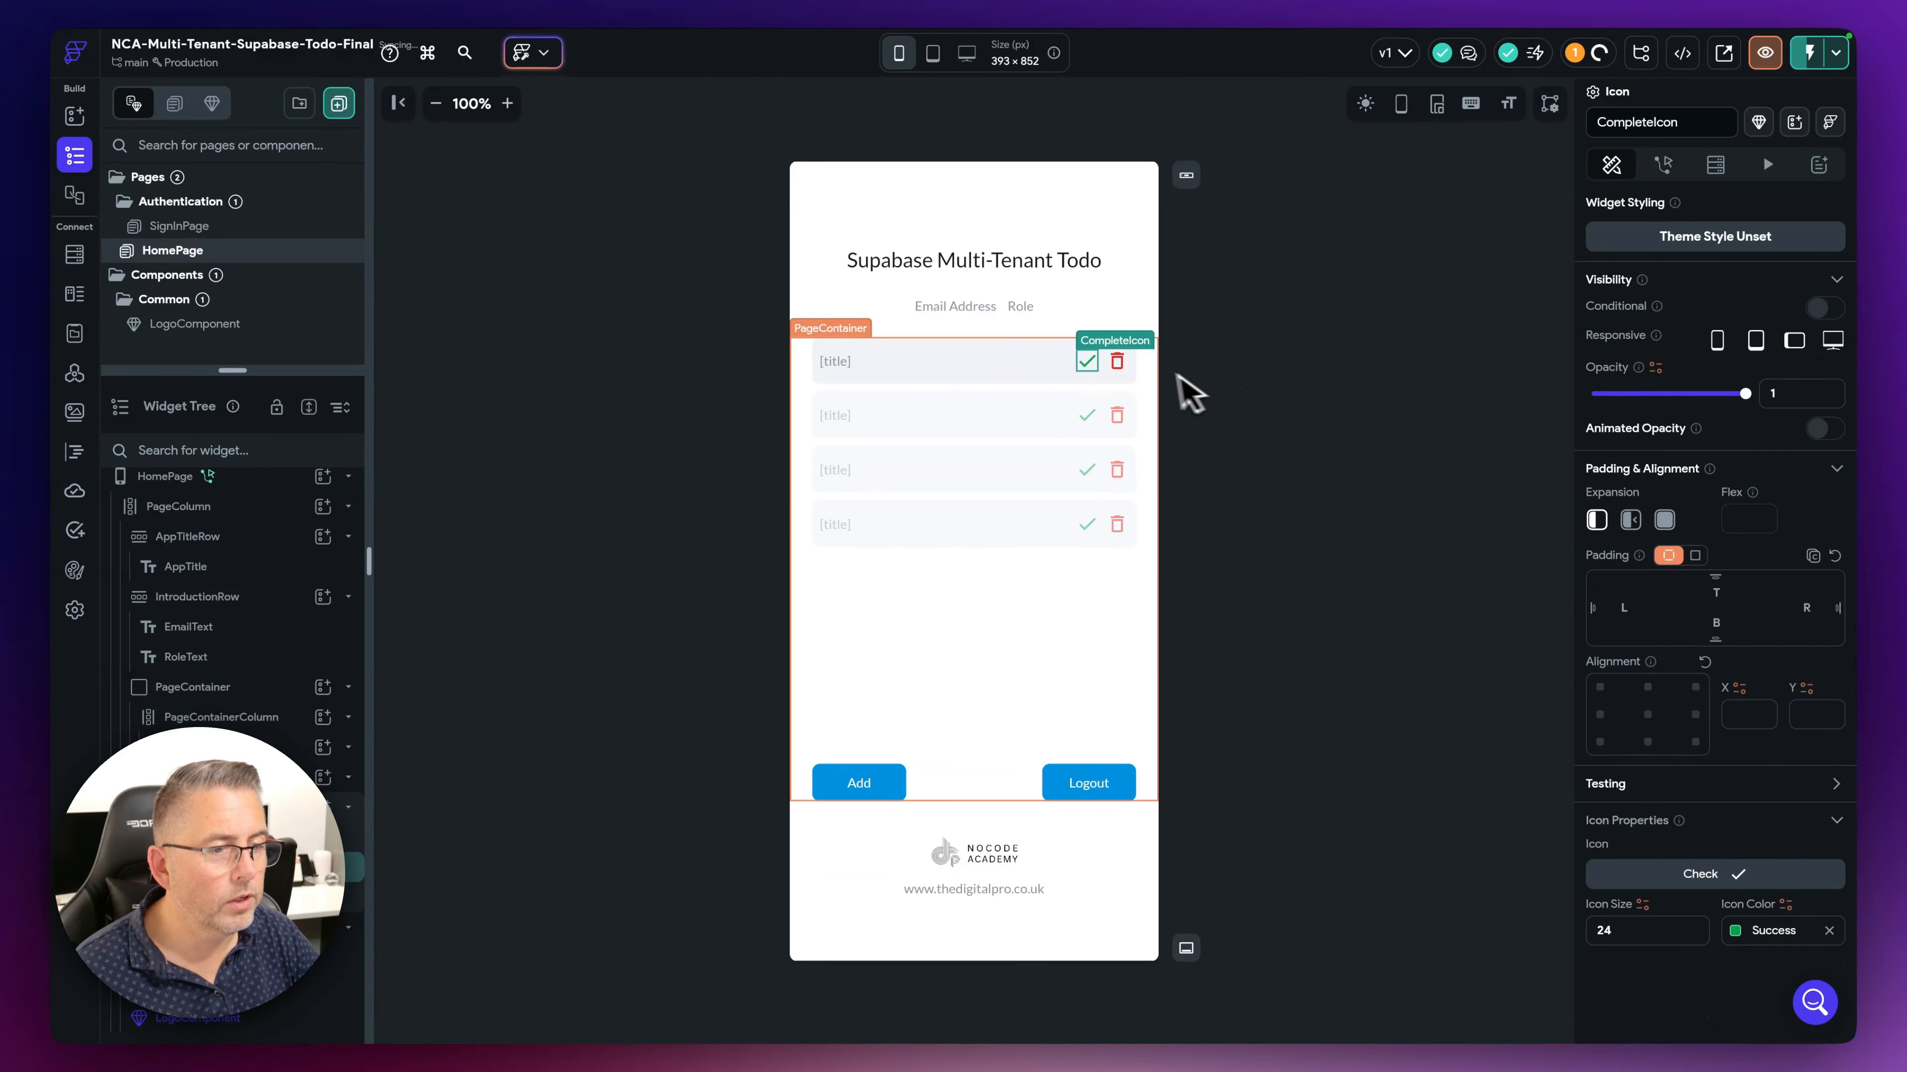
click(1117, 361)
click(1815, 316)
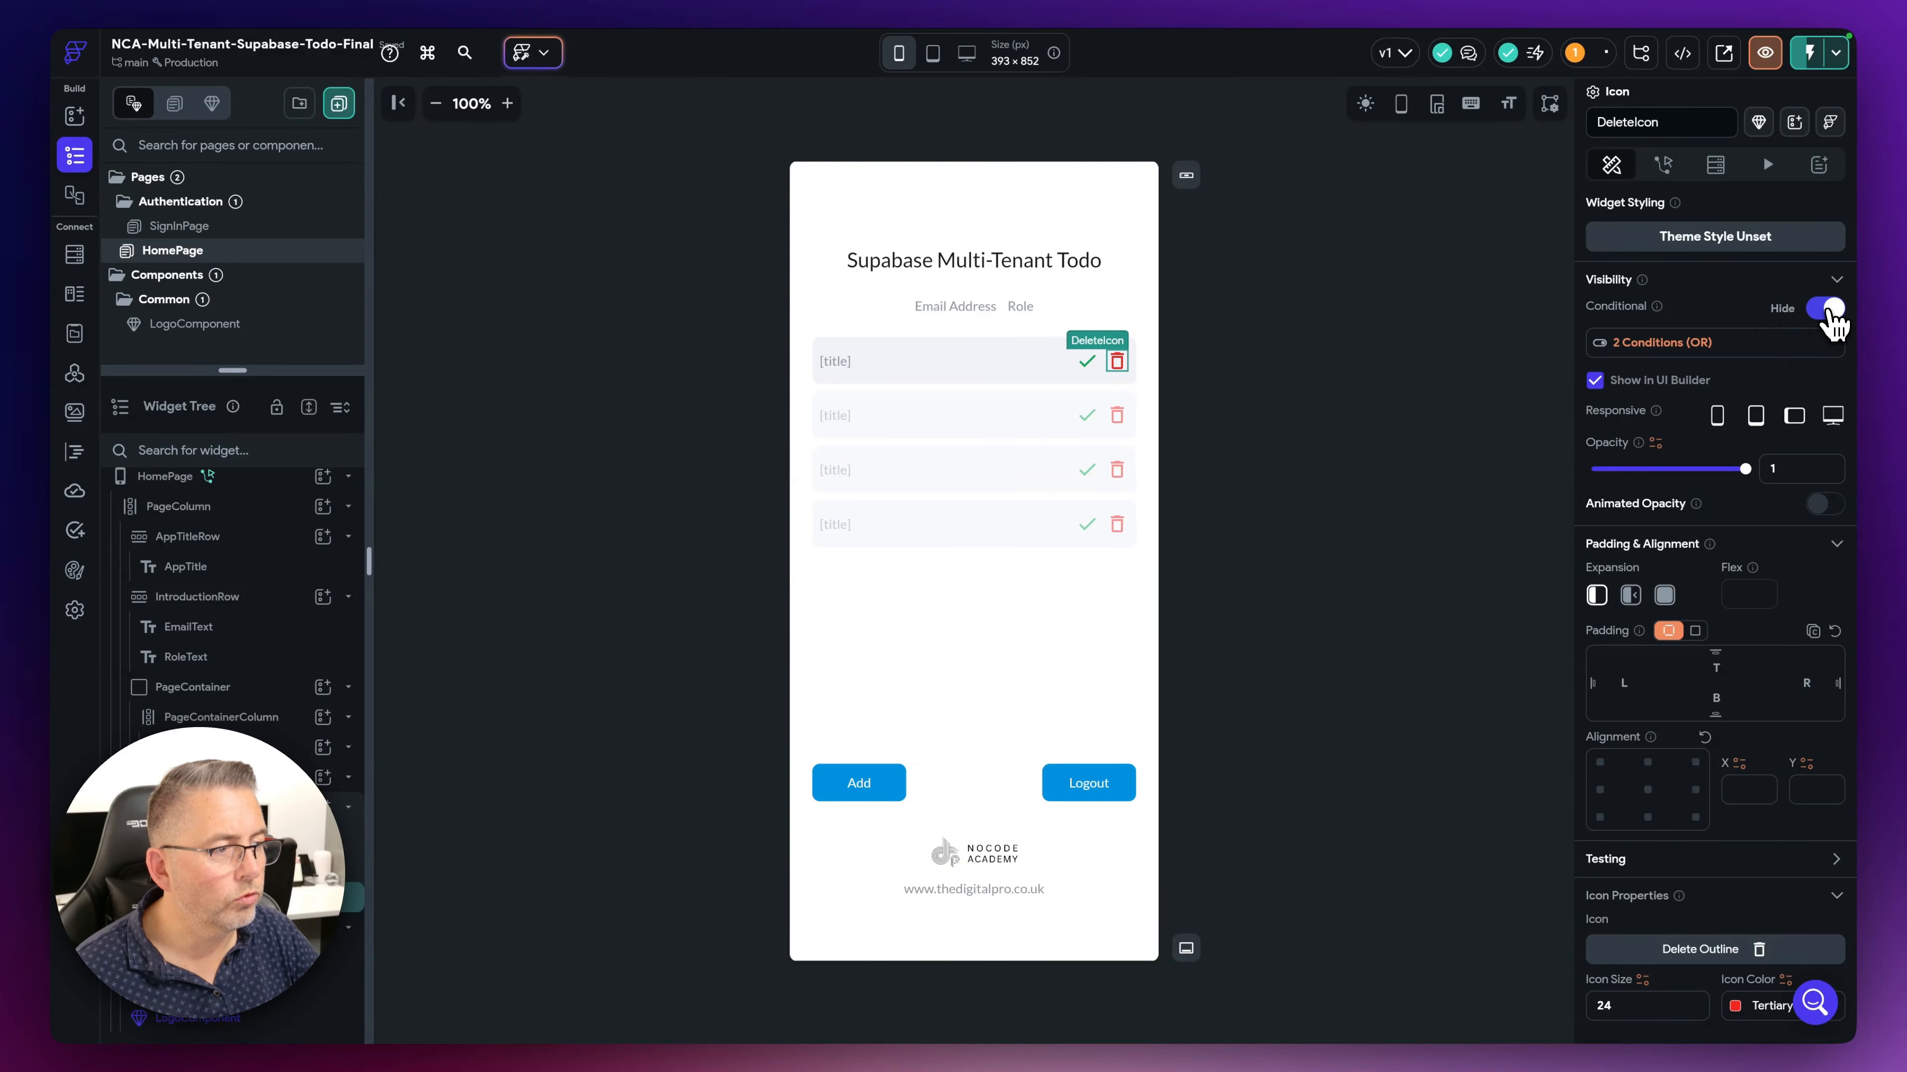
- Clear the selection and switch to the Supabase users table showing three User-role accounts
click(1406, 353)
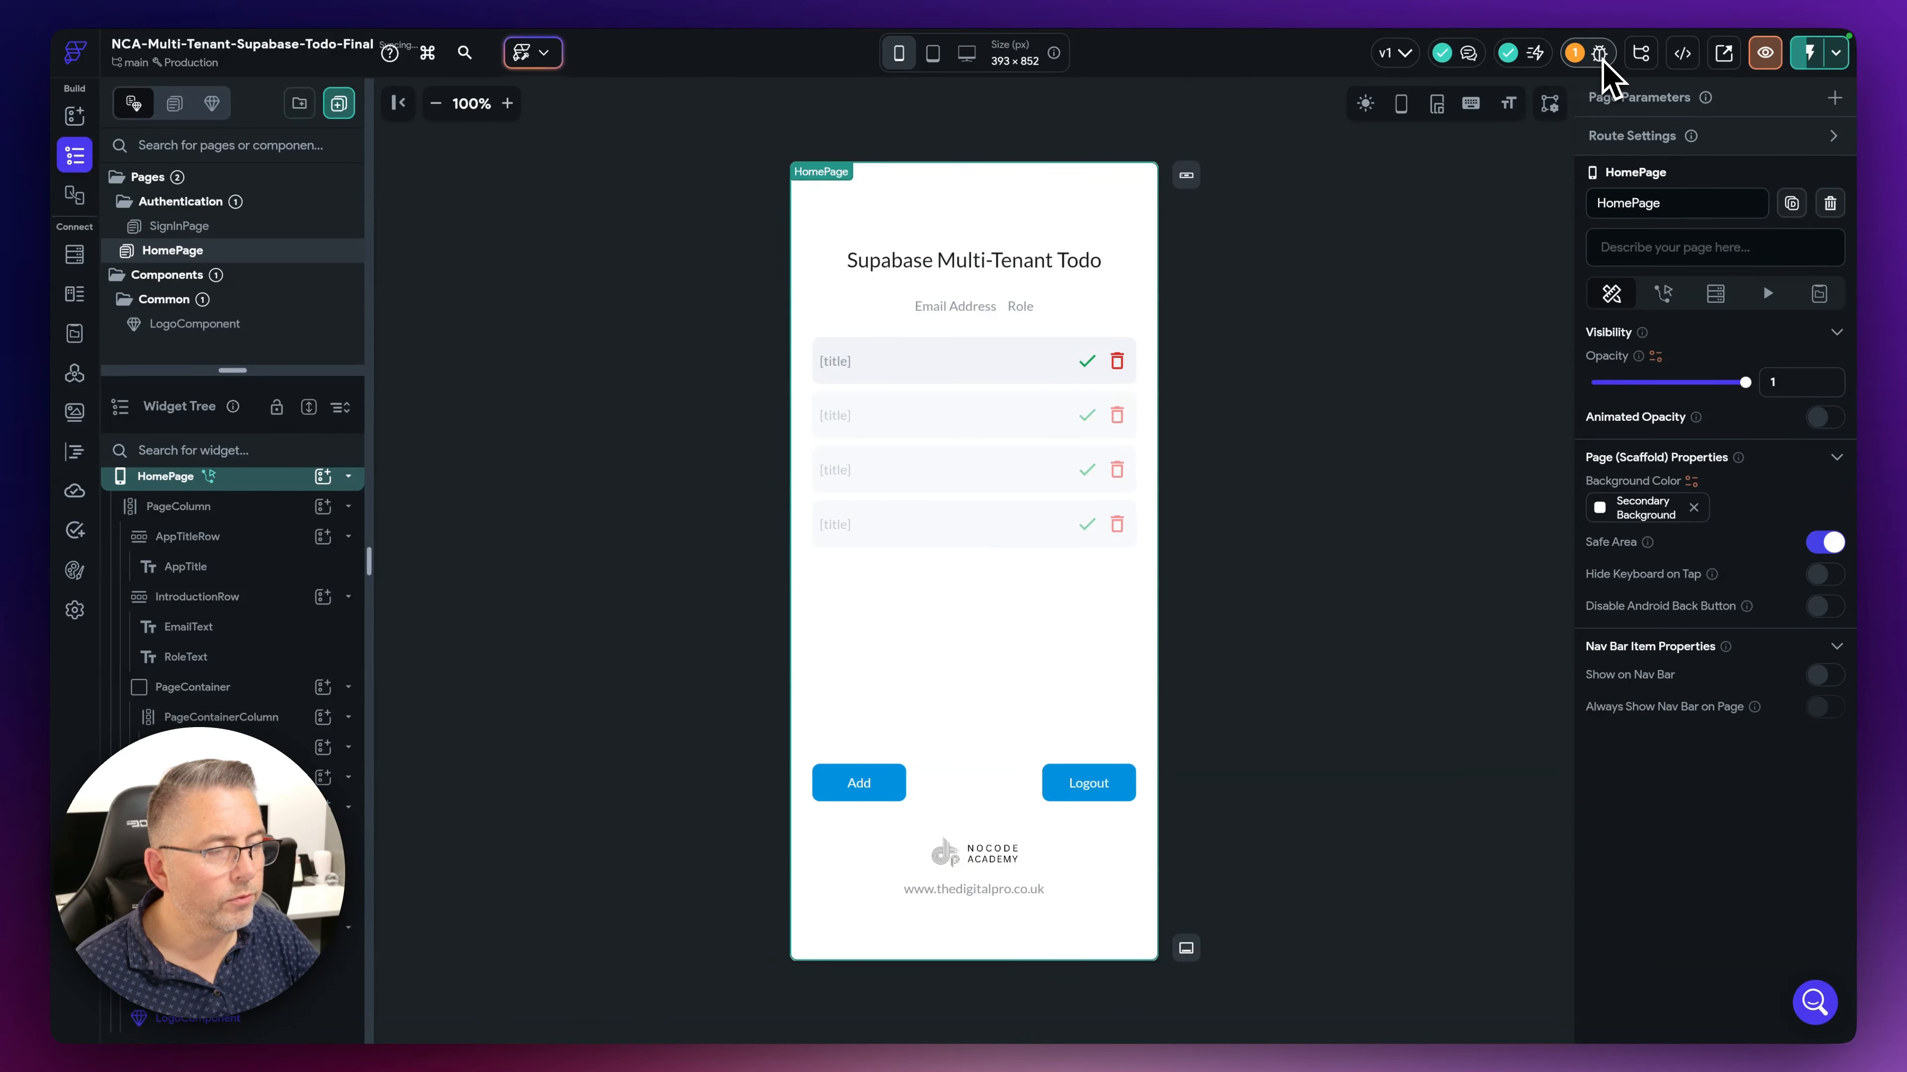
click(1453, 300)
key(ctrl+Right)
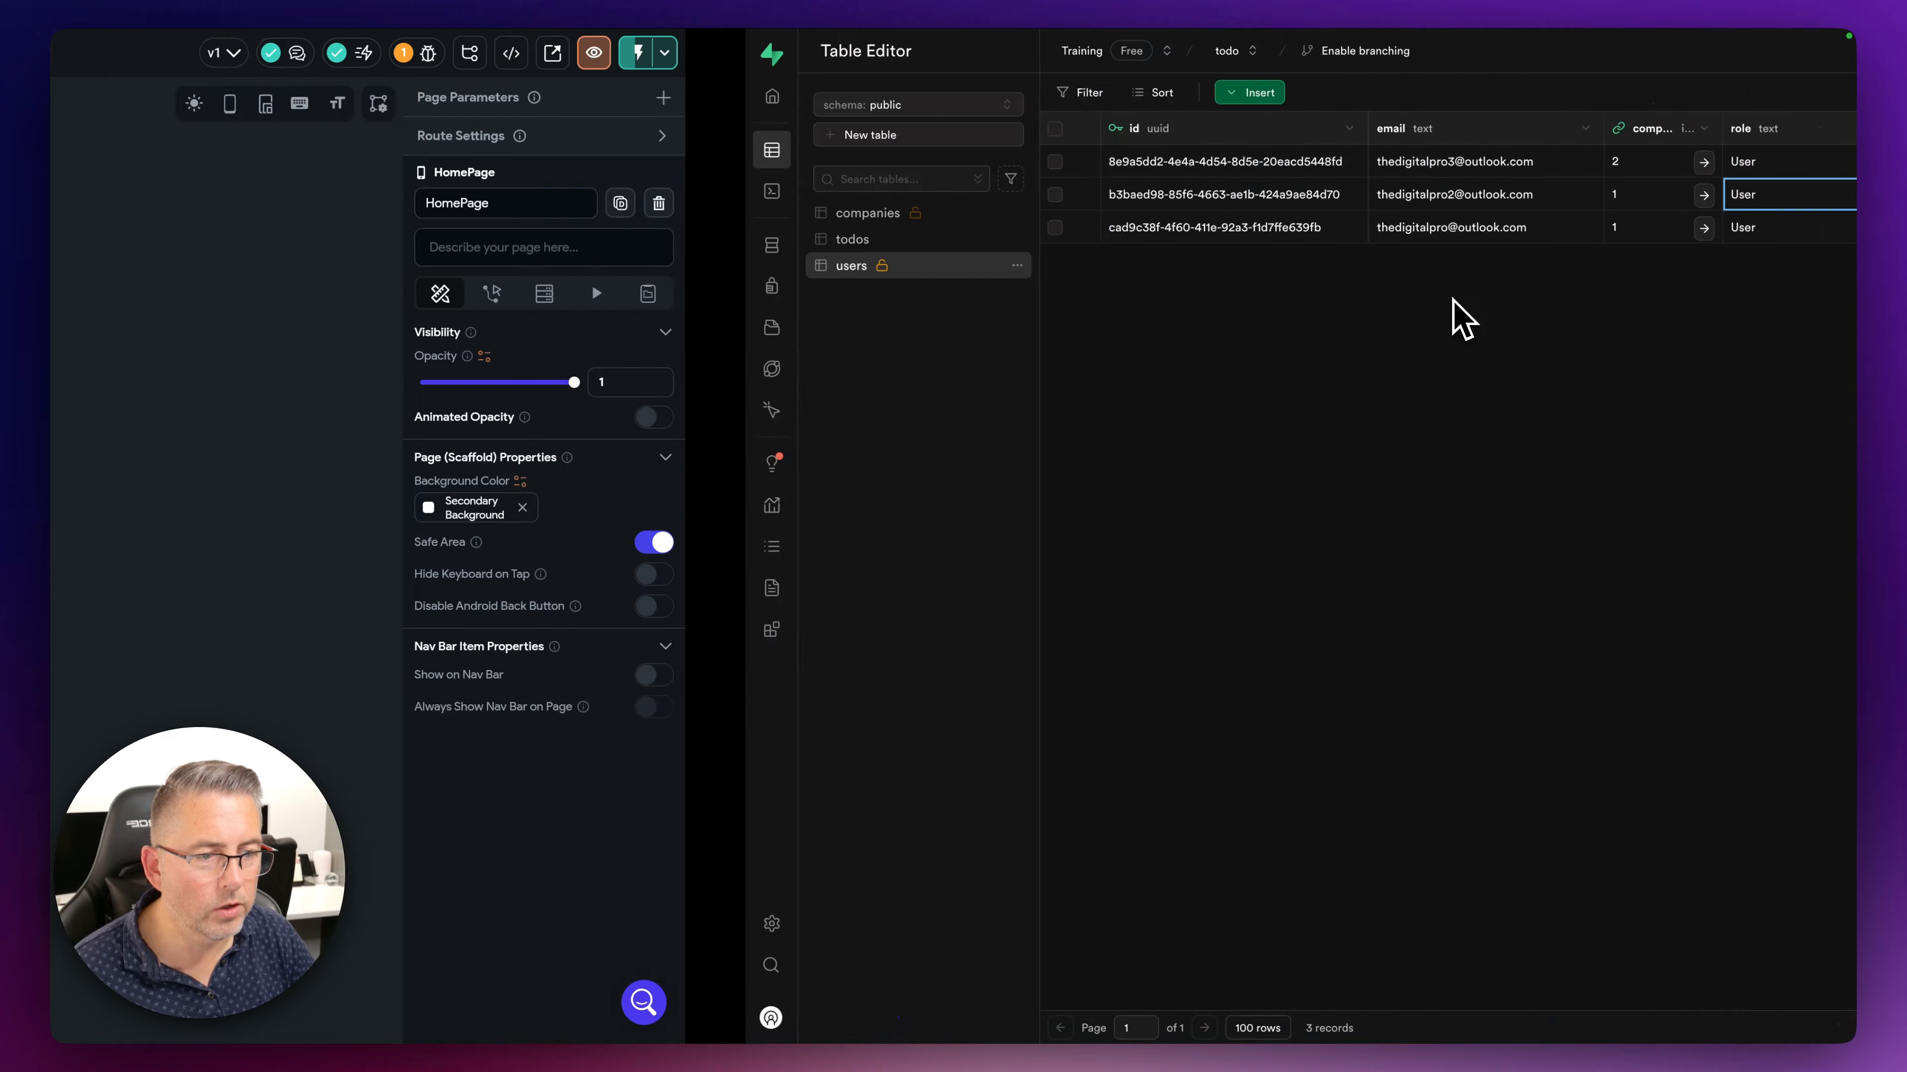